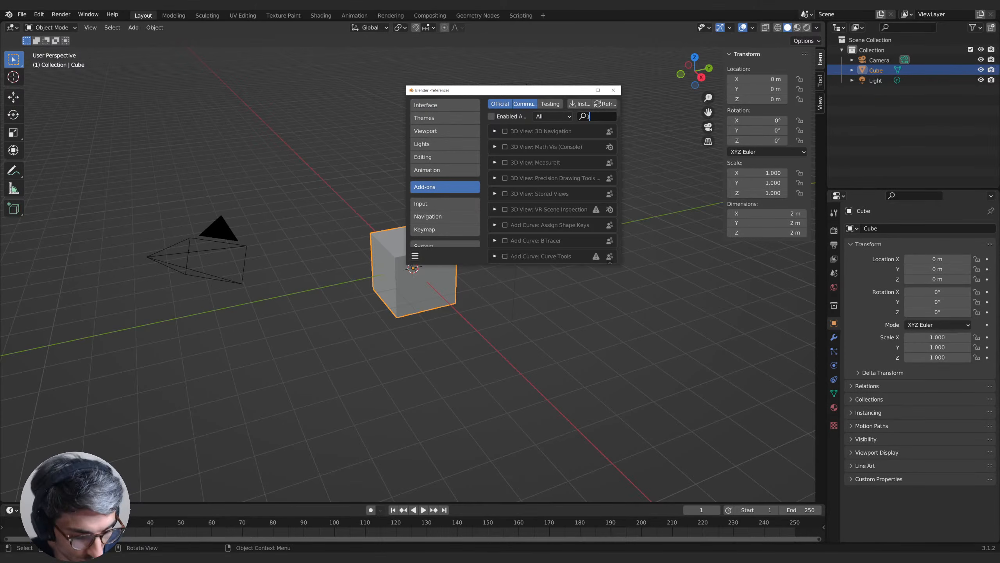
# Step: Search the add-ons for "scree" and clear the search
pyautogui.write('scree')
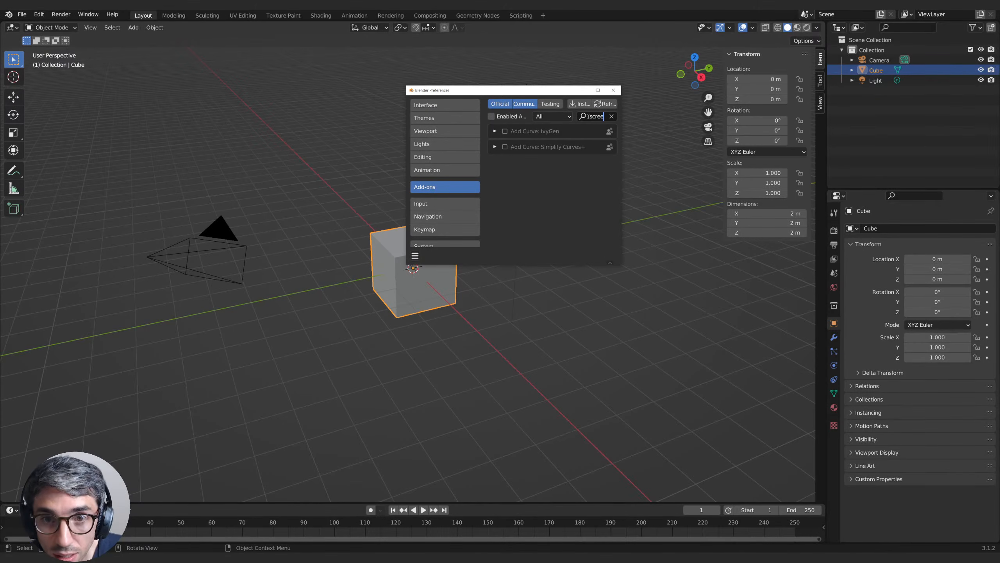
pyautogui.press('BackSpace')
pyautogui.press('BackSpace')
pyautogui.press('BackSpace')
pyautogui.press('BackSpace')
pyautogui.press('BackSpace')
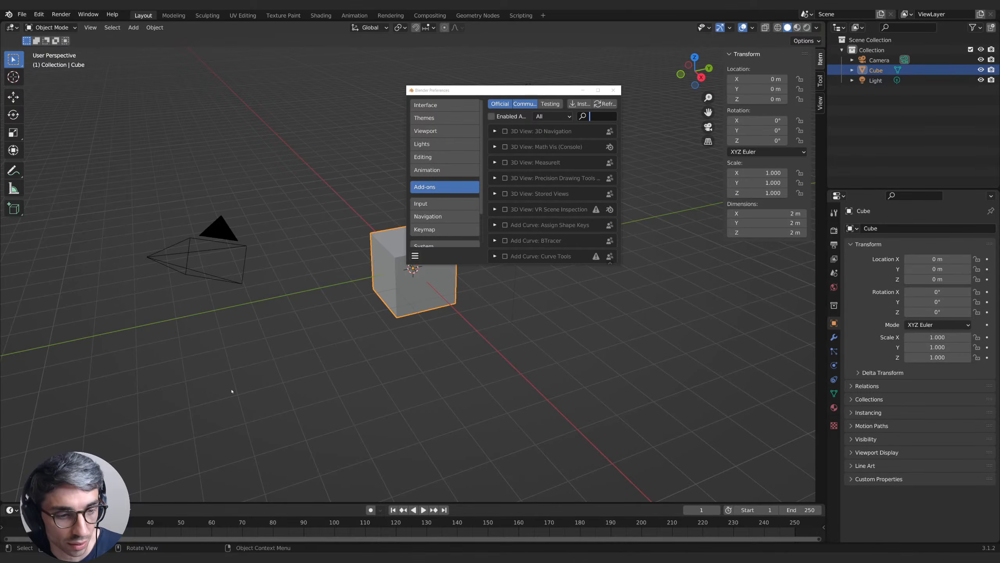
# Step: Open a File Explorer window and move it out of the visible screen area
pyautogui.press('super+e')
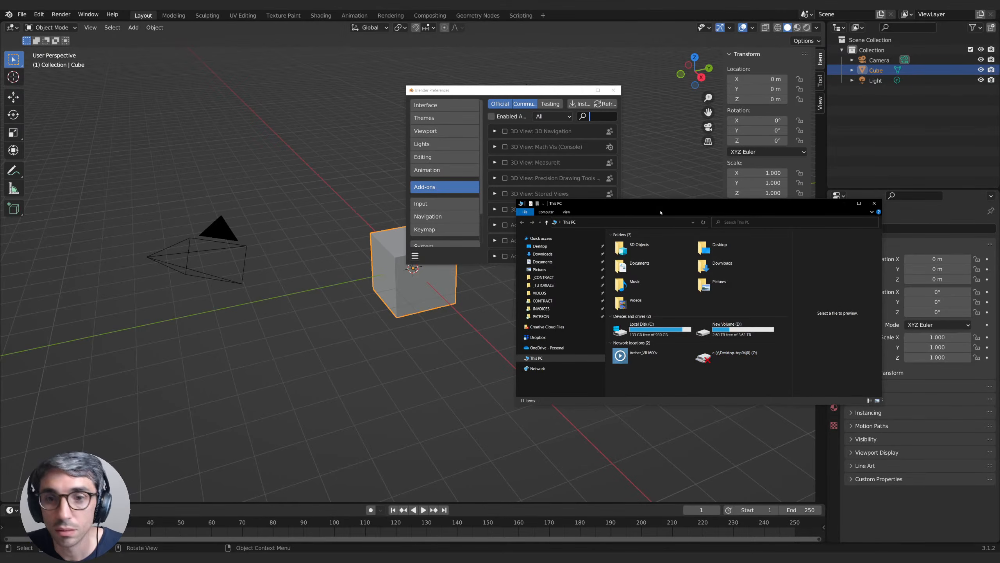
pyautogui.moveTo(663, 205); pyautogui.dragTo(999, 246)
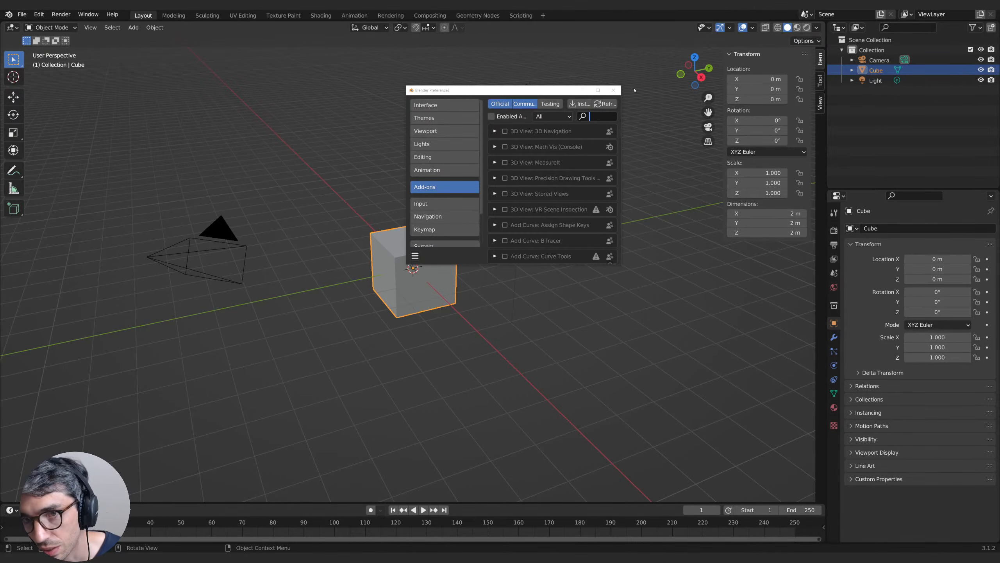
# Step: Close the preferences window and quit this Blender session
pyautogui.click(613, 90)
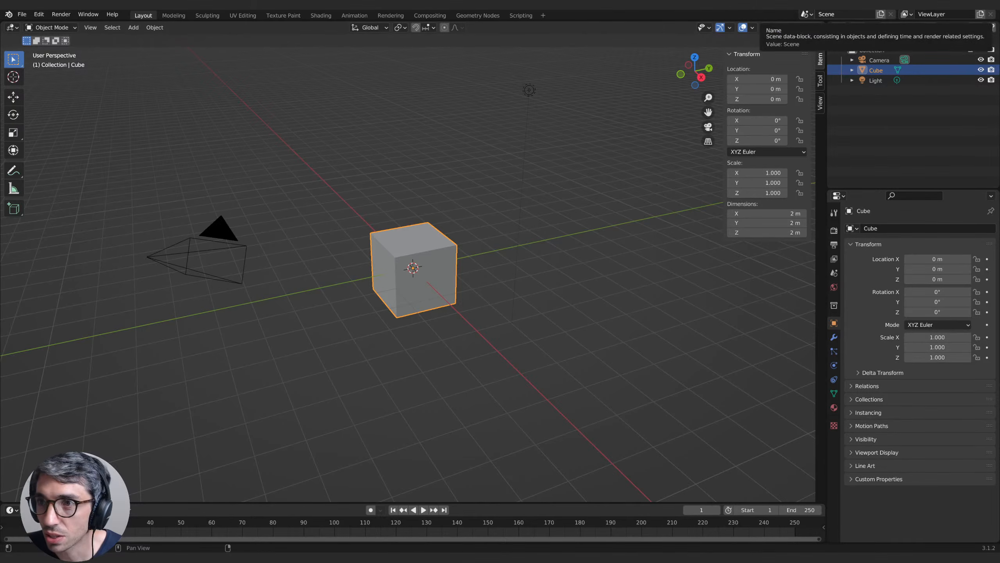
pyautogui.hotkey('ctrl', 'q')
pyautogui.click(518, 297)
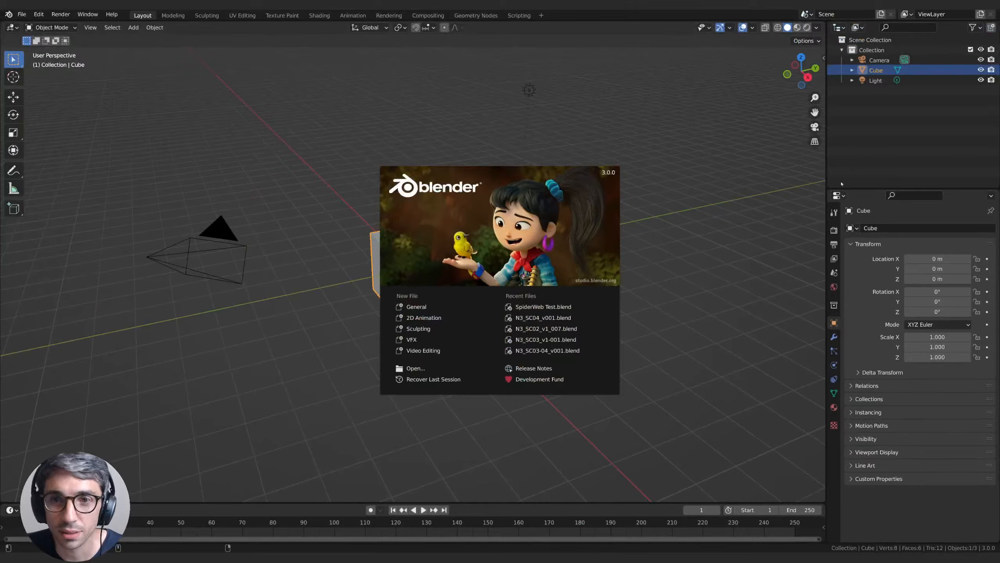
# Step: Dismiss the splash screen and open the Master Scene project file from New Volume (D:), moving the file browser out of view
pyautogui.click(852, 144)
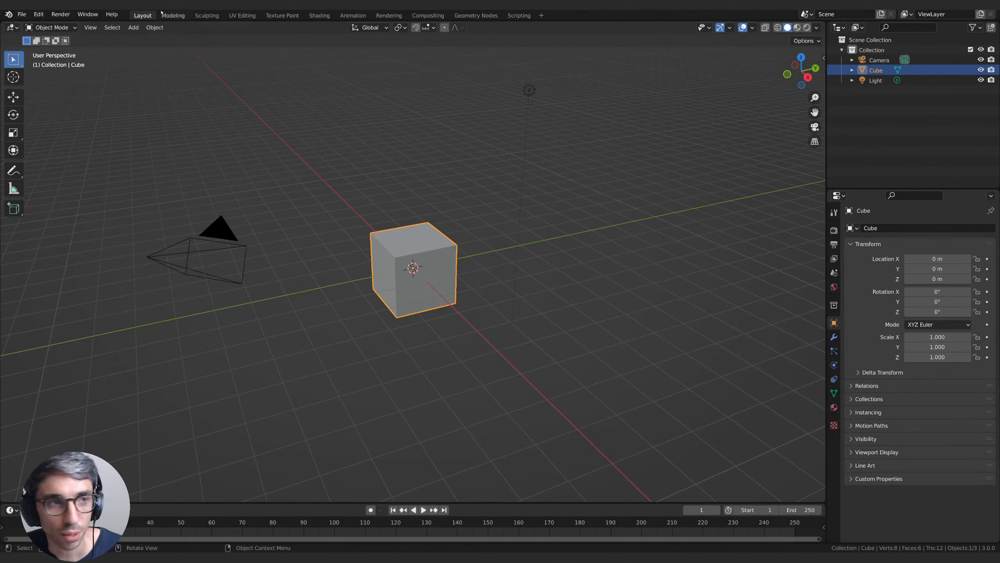
pyautogui.click(21, 14)
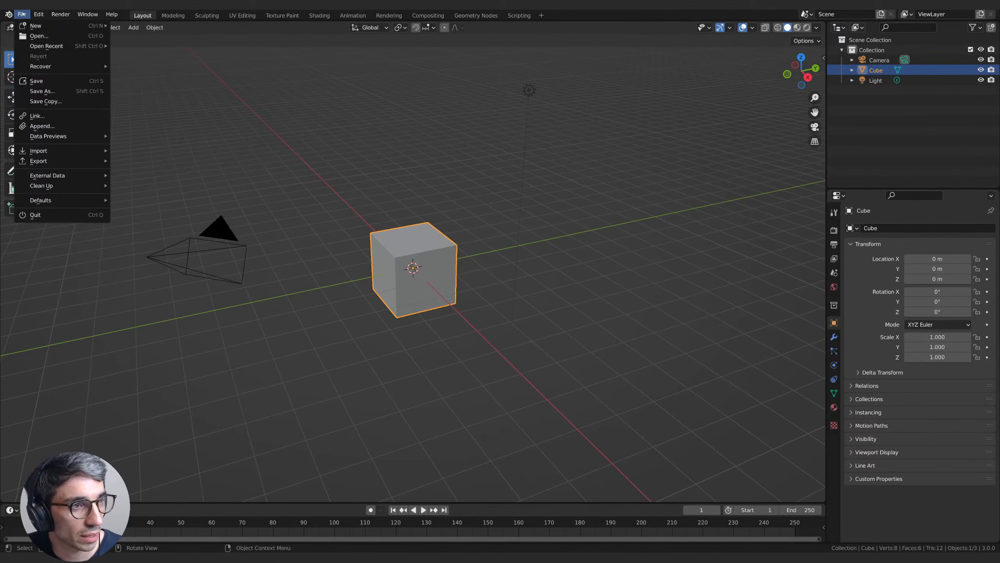
pyautogui.click(40, 36)
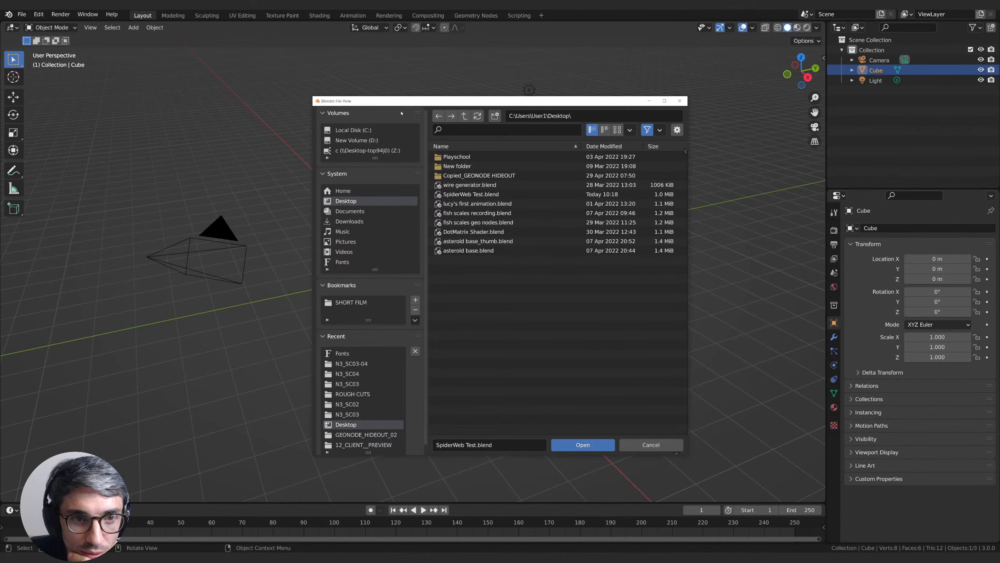
pyautogui.click(356, 141)
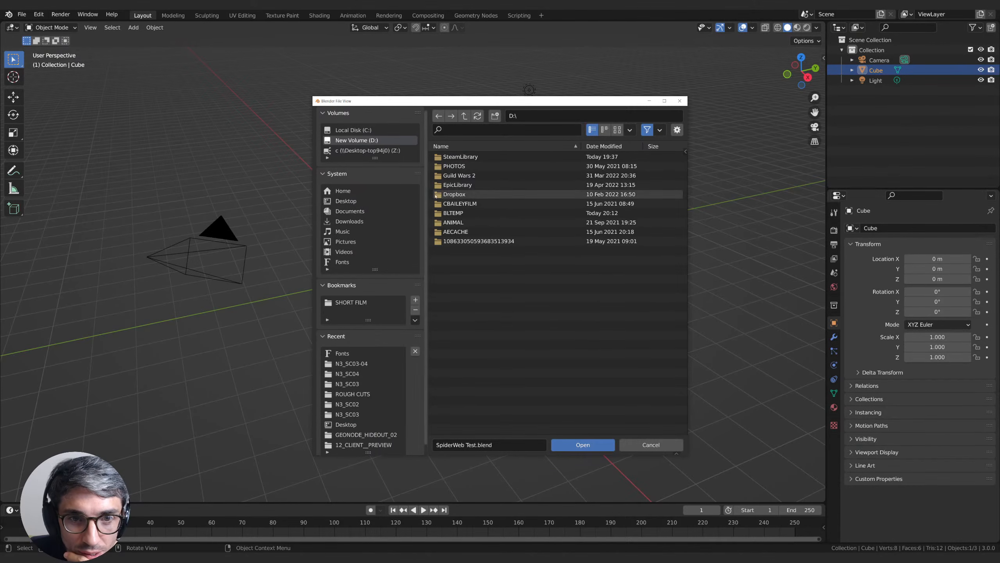
pyautogui.moveTo(432, 100); pyautogui.dragTo(999, 130)
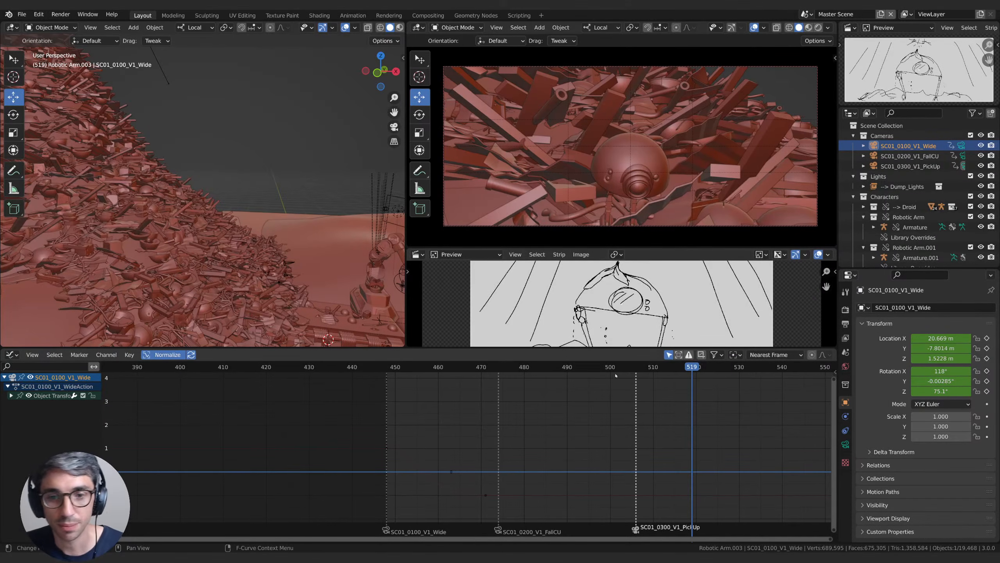
# Step: Play back the animation from the start of the SC01_0100_V1_Wide shot through to the SC01_0300_V1_PickUp shot
pyautogui.moveTo(631, 367); pyautogui.dragTo(393, 373)
pyautogui.press('space')
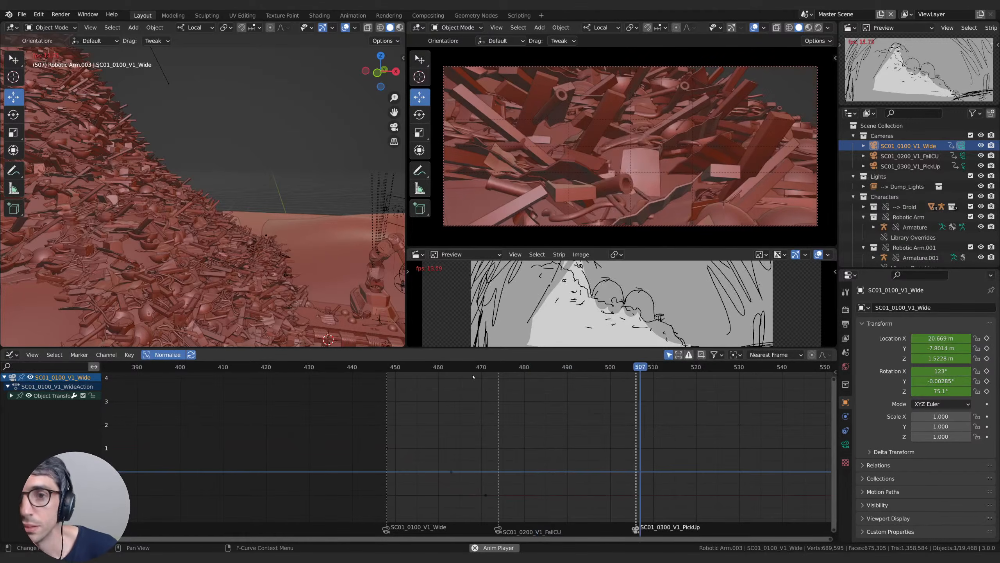
pyautogui.press('space')
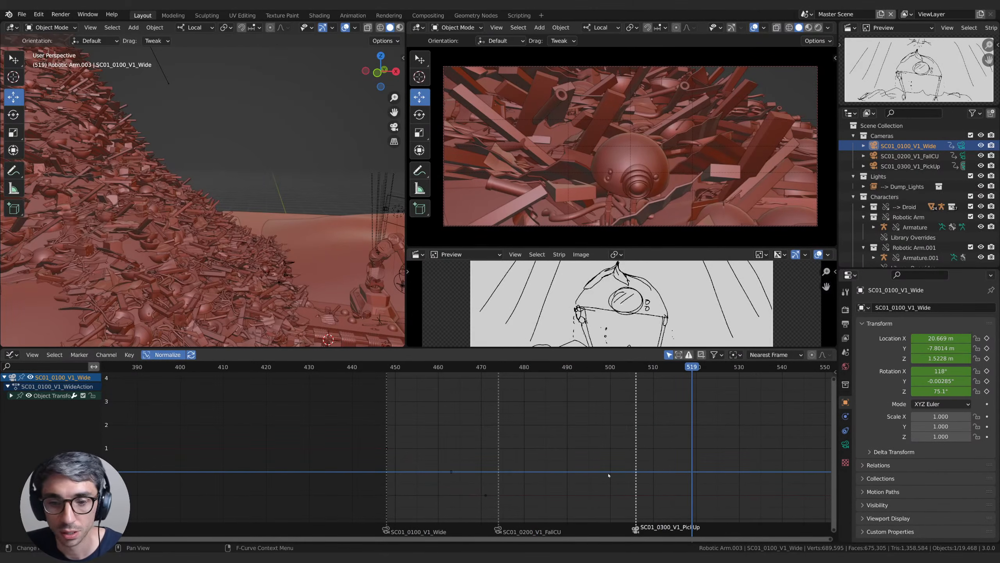
pyautogui.moveTo(744, 422); pyautogui.dragTo(619, 411, button='middle')
pyautogui.moveTo(484, 369)
pyautogui.mouseDown()
pyautogui.moveTo(410, 368)
pyautogui.moveTo(479, 368)
pyautogui.mouseUp()
pyautogui.click(281, 368)
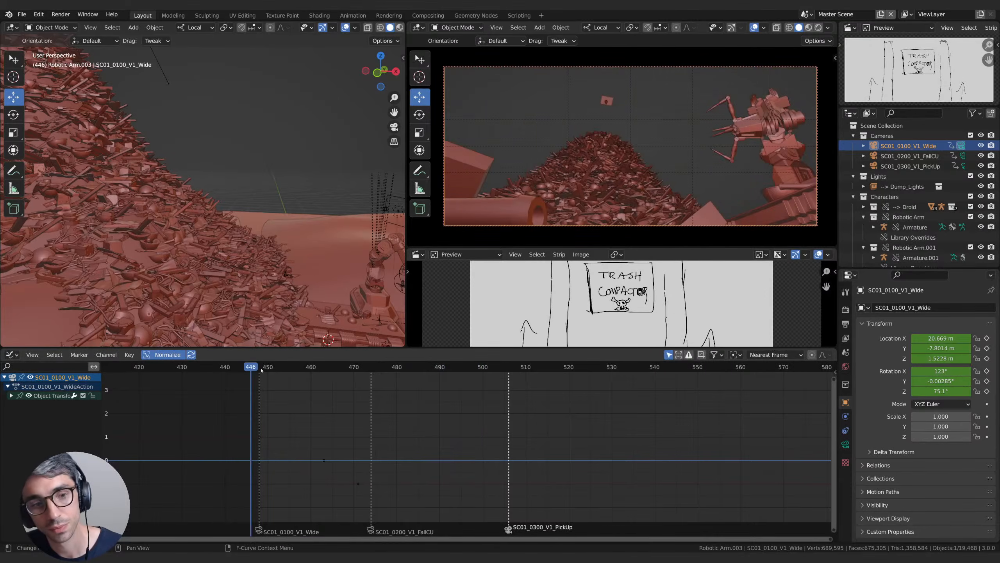
pyautogui.press('space')
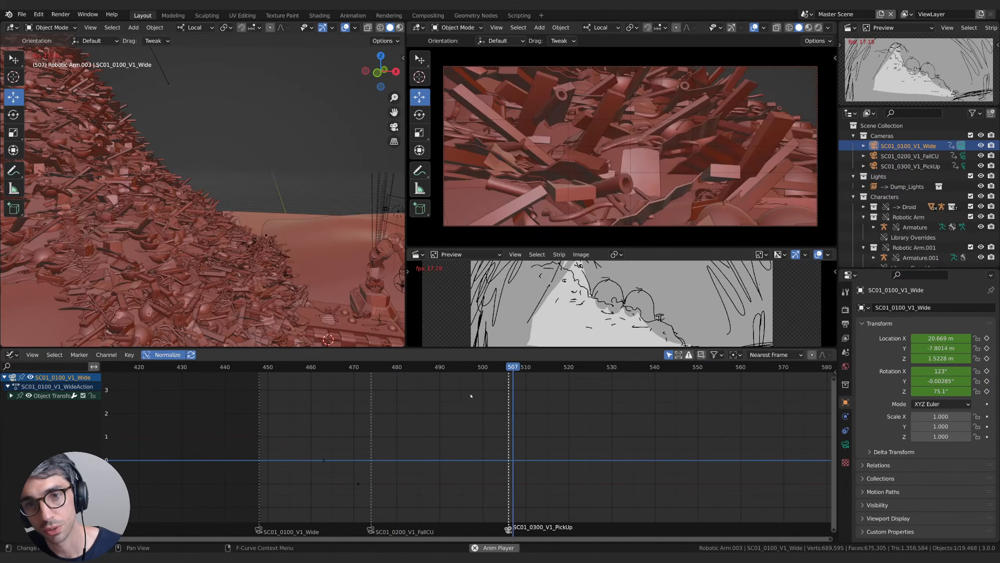
pyautogui.press('space')
pyautogui.click(418, 367)
pyautogui.press('space')
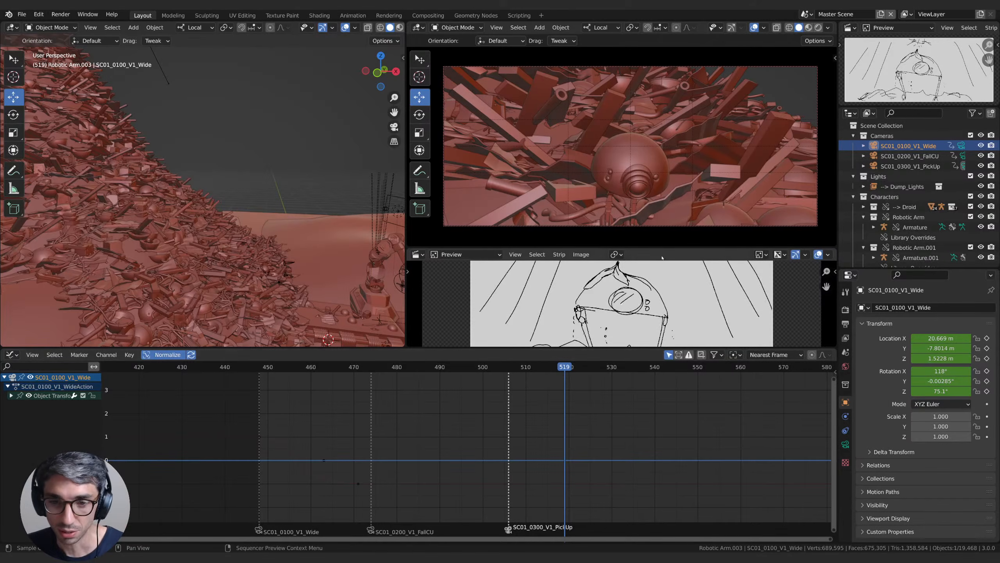
# Step: Fit the storyboard in its preview and scrub from frame 519 ahead to the robotic arm drawings and back to frame 522
pyautogui.scroll(-4, 640, 270)
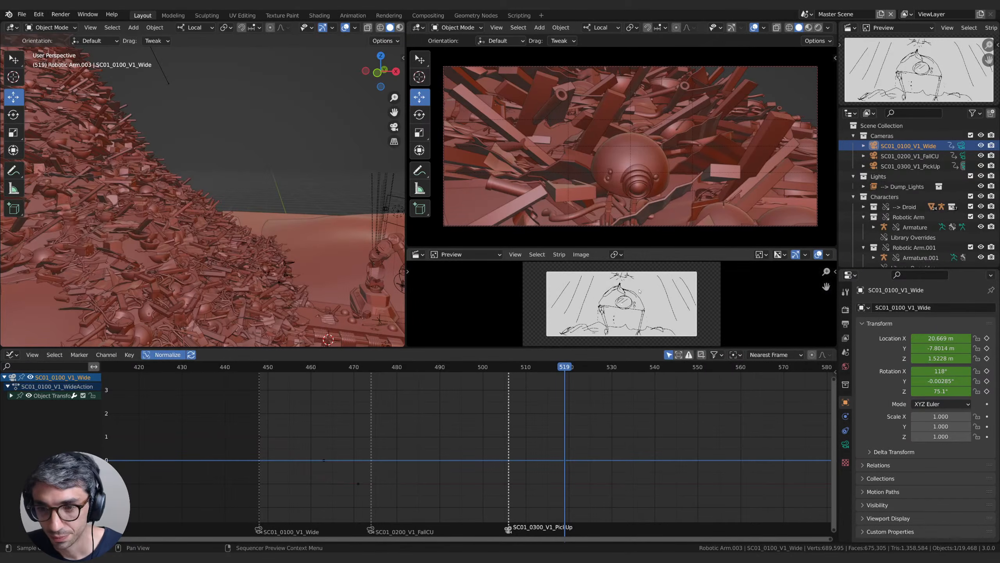
pyautogui.moveTo(576, 370); pyautogui.dragTo(668, 370)
pyautogui.scroll(-2, 655, 403)
pyautogui.scroll(-3, 655, 403)
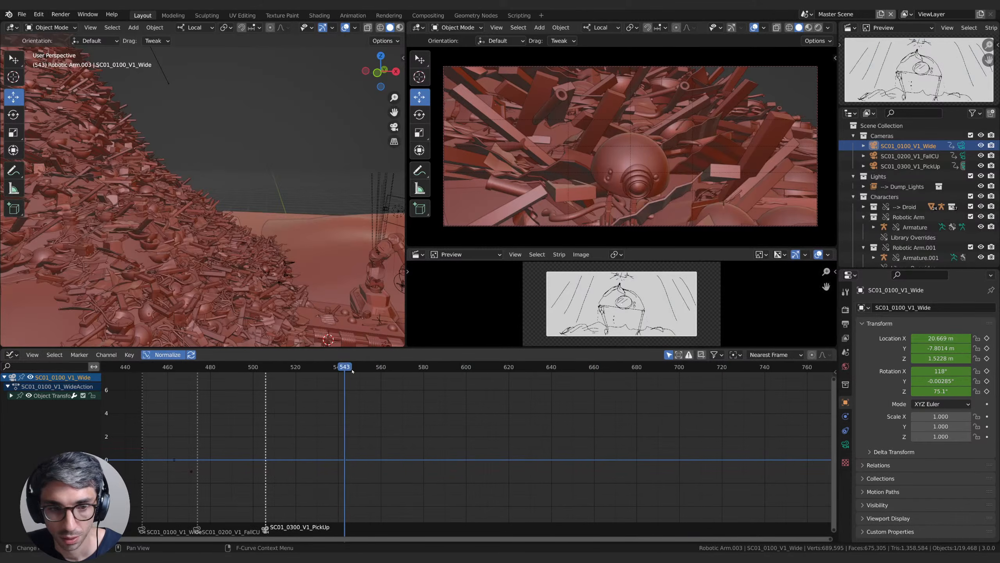
pyautogui.click(436, 367)
pyautogui.moveTo(452, 368); pyautogui.dragTo(551, 366)
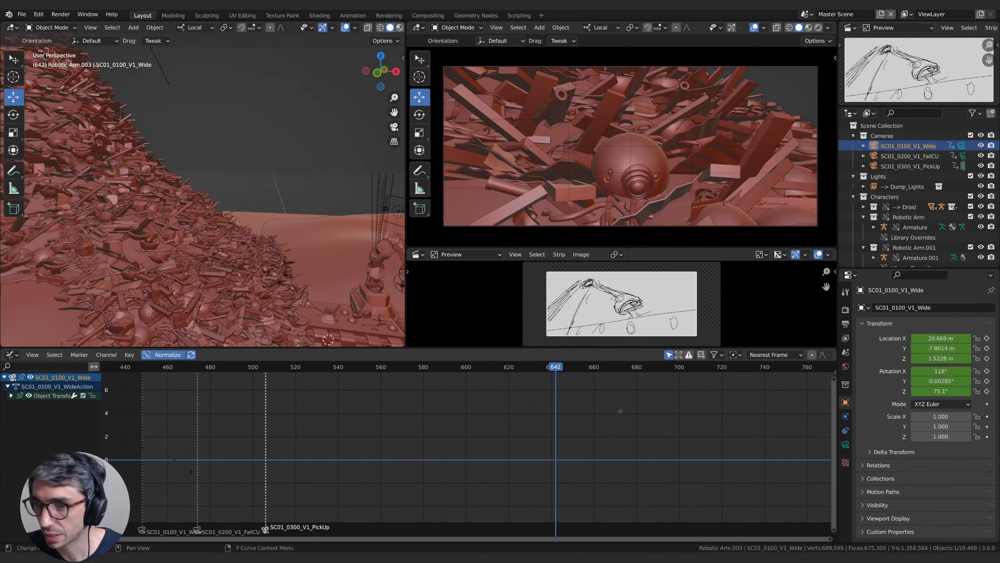
pyautogui.moveTo(585, 378); pyautogui.dragTo(415, 379, button='middle')
pyautogui.moveTo(414, 367); pyautogui.dragTo(131, 381)
pyautogui.moveTo(303, 439); pyautogui.dragTo(642, 438, button='middle')
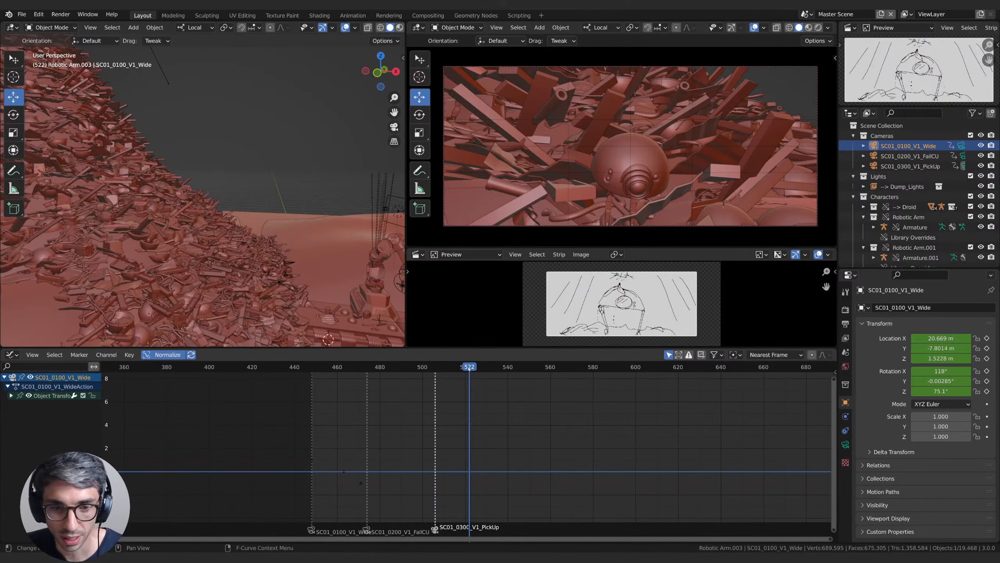
# Step: Replay the wide, fall and pick-up shots several times to check their timing against the storyboard, and scrub to frame 511
pyautogui.moveTo(469, 372); pyautogui.dragTo(395, 373)
pyautogui.press('space')
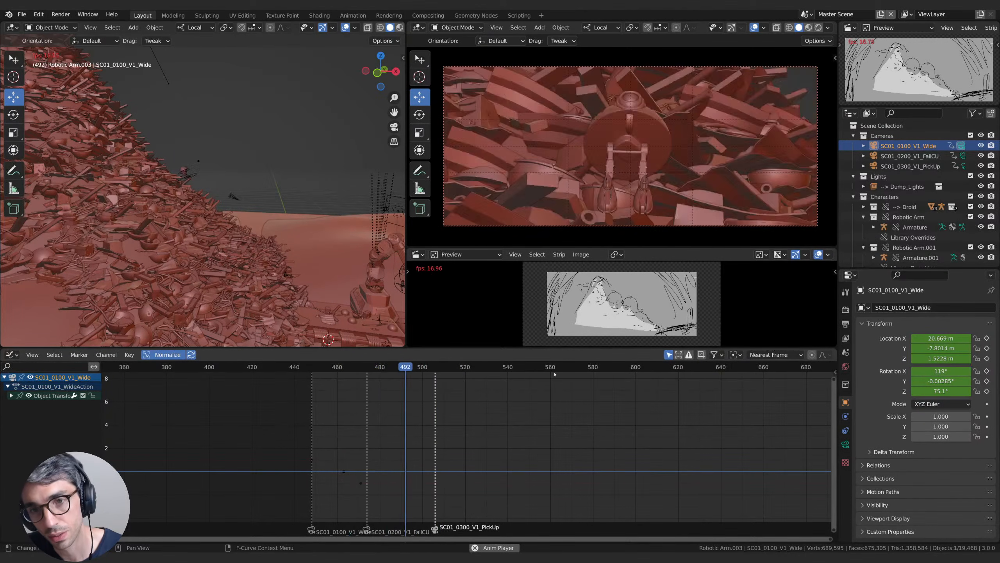
pyautogui.press('space')
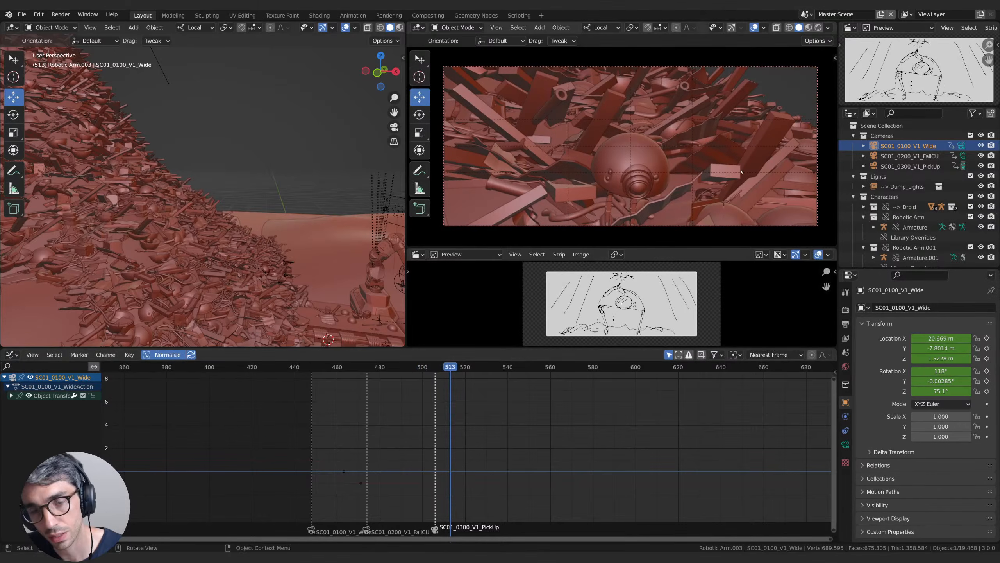
pyautogui.press('space')
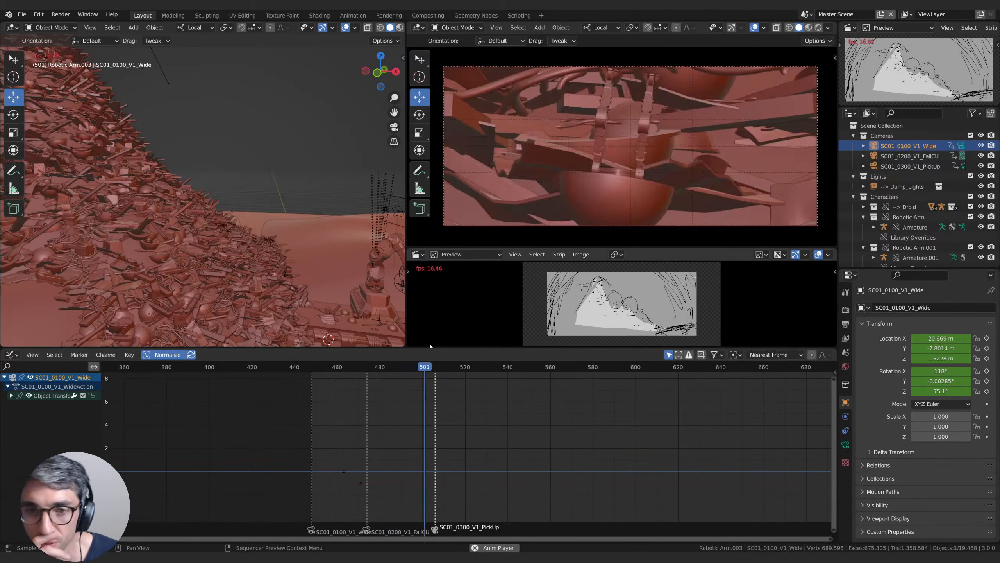
pyautogui.press('space')
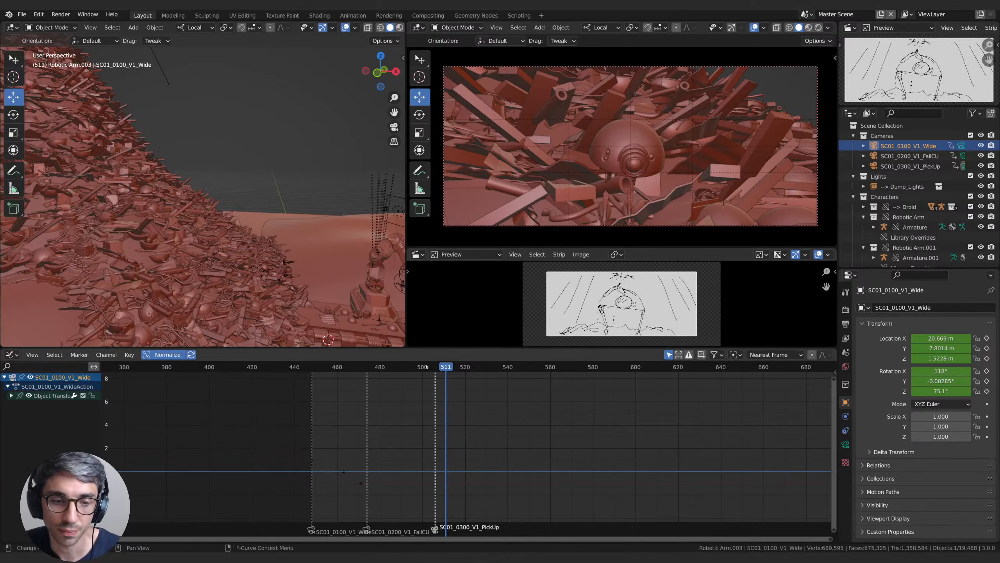
pyautogui.moveTo(406, 369); pyautogui.dragTo(333, 368)
pyautogui.press('space')
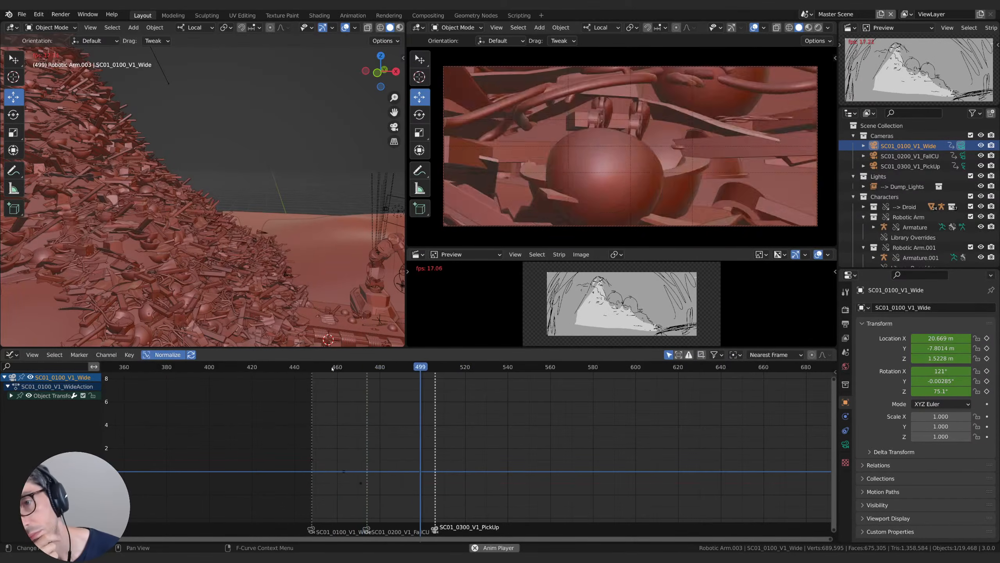
pyautogui.press('space')
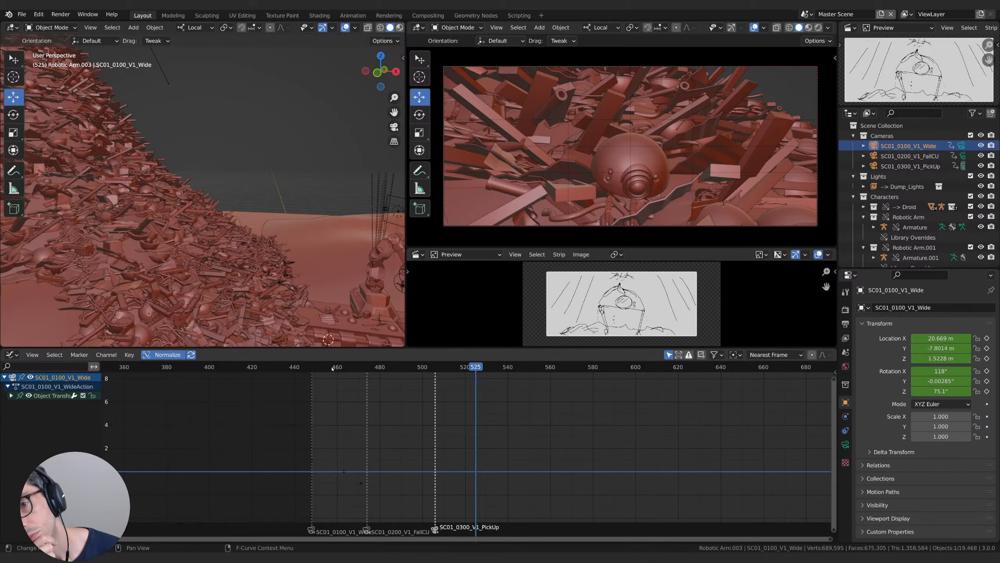
pyautogui.click(333, 368)
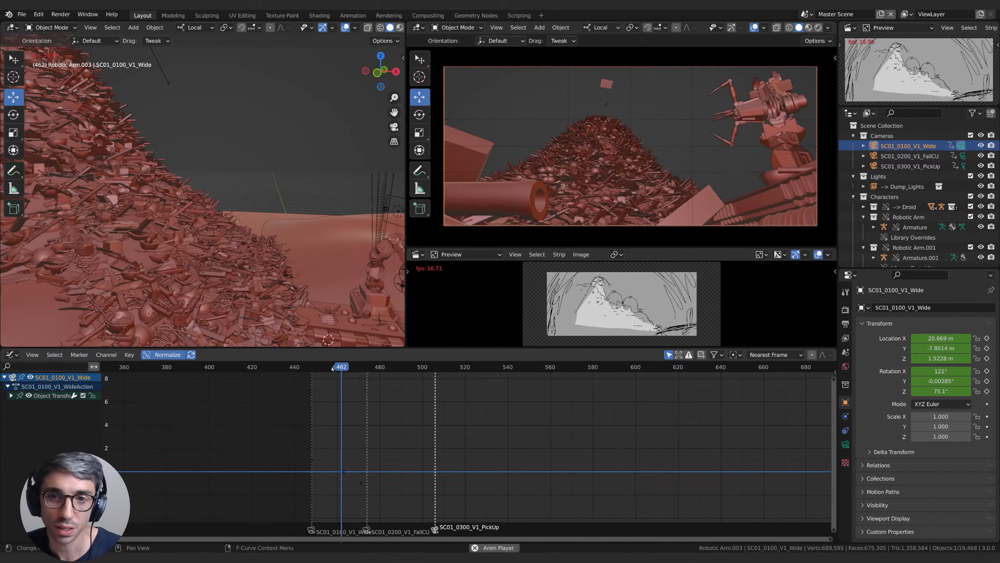
pyautogui.press('space')
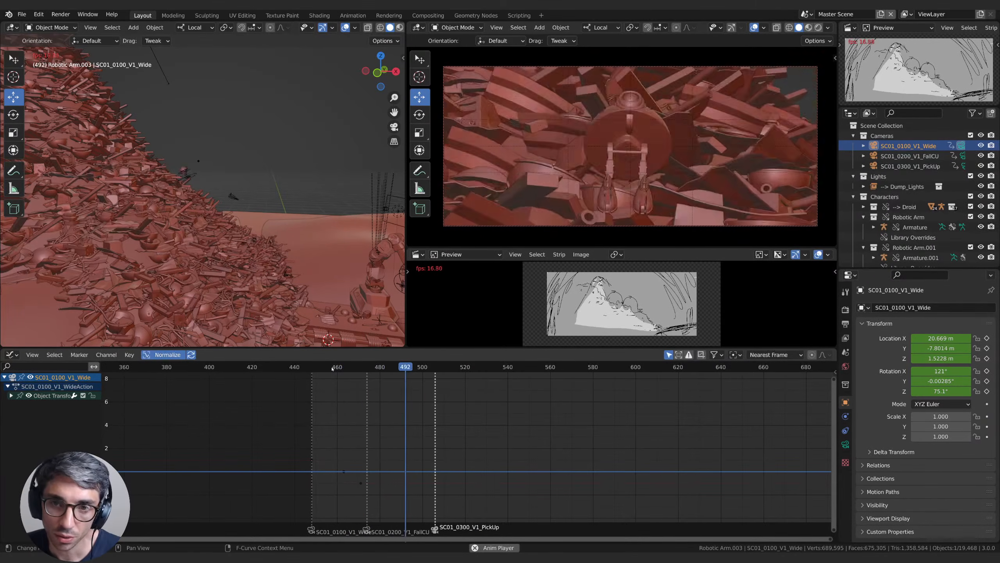
pyautogui.press('space')
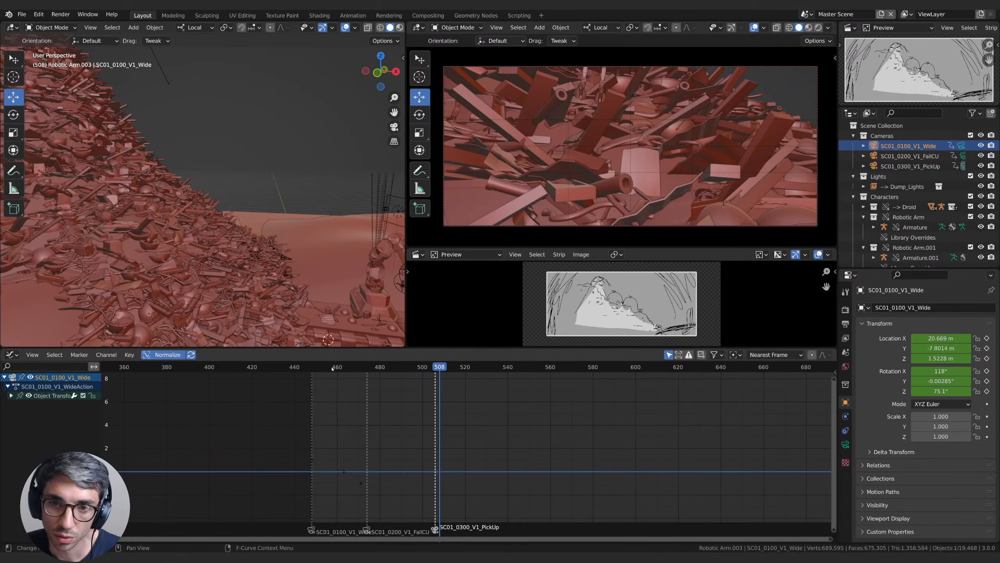
pyautogui.click(331, 368)
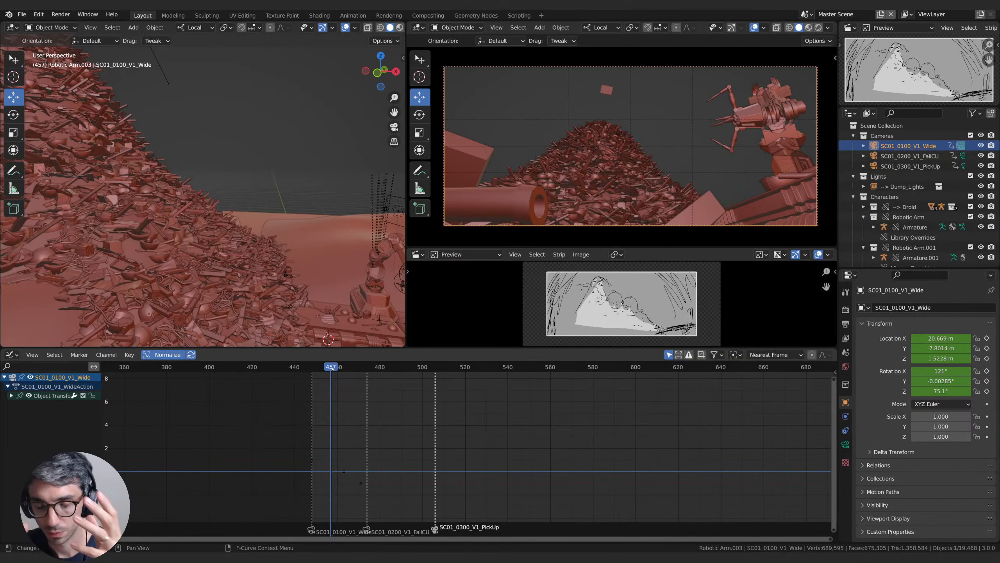
pyautogui.moveTo(331, 368); pyautogui.dragTo(446, 367)
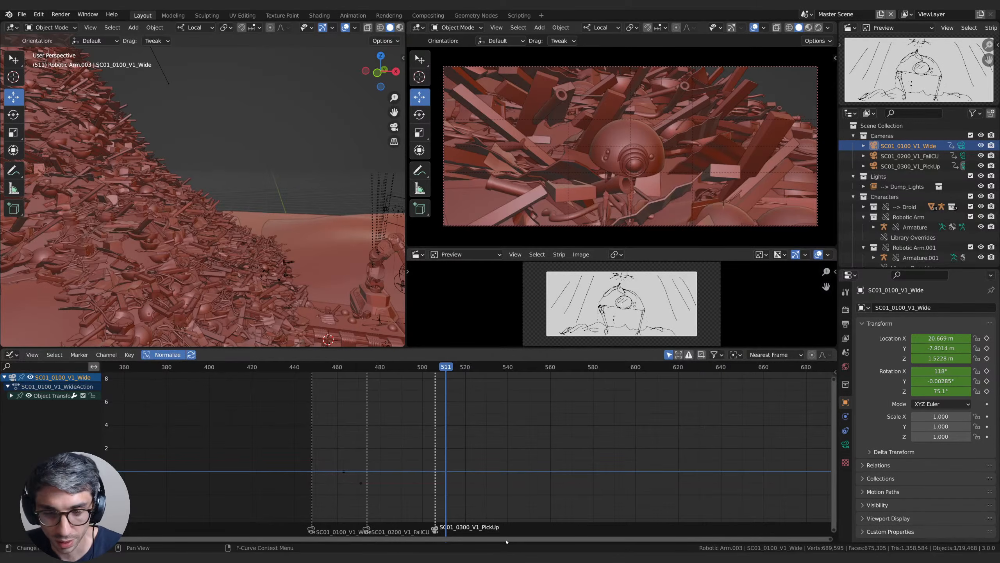
# Step: Rename the SC01_0300_V1_PickUp camera to SC01_0300_V1_FallStop
pyautogui.doubleClick(910, 167)
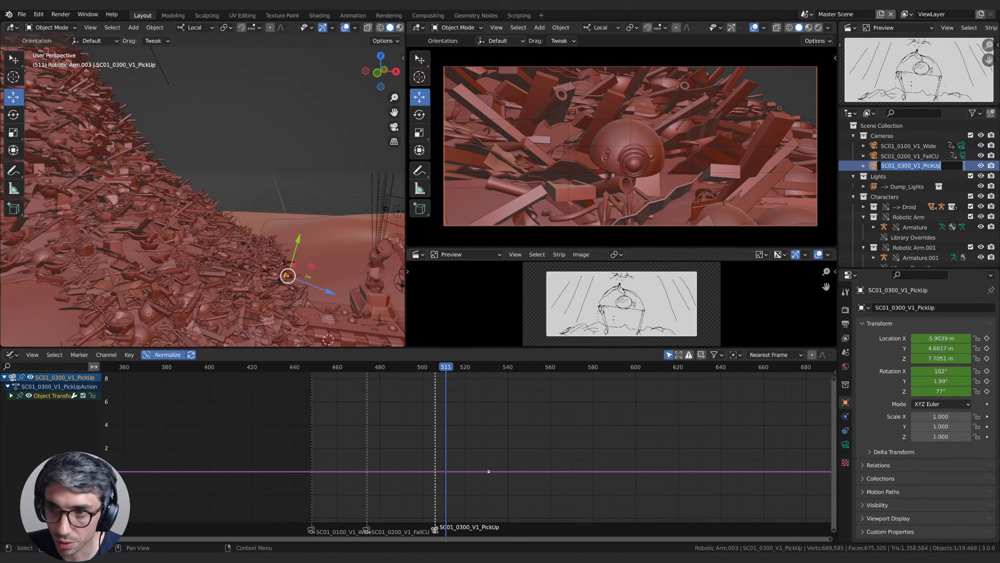
pyautogui.click(922, 166)
pyautogui.moveTo(923, 166); pyautogui.dragTo(948, 166)
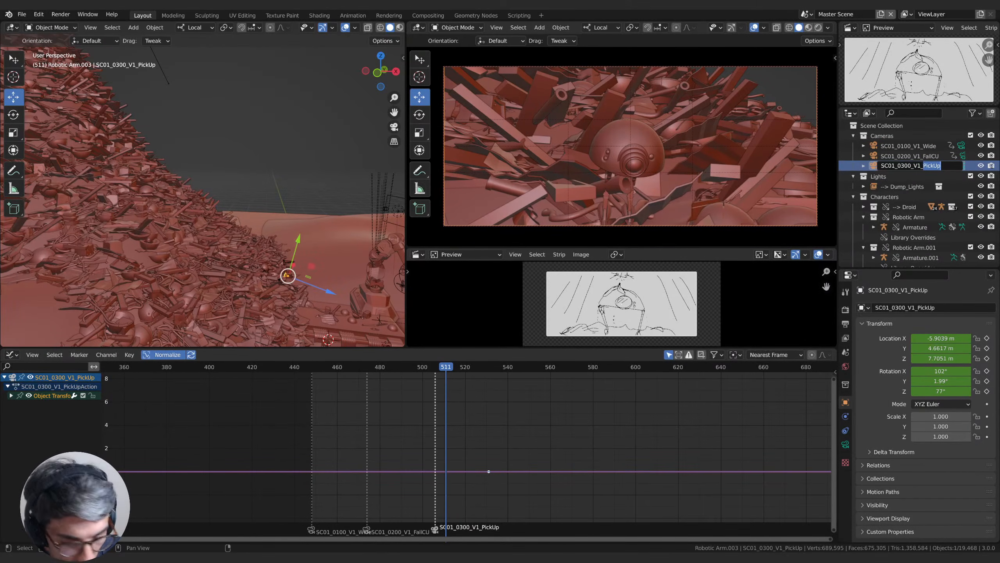
pyautogui.write('FallStu')
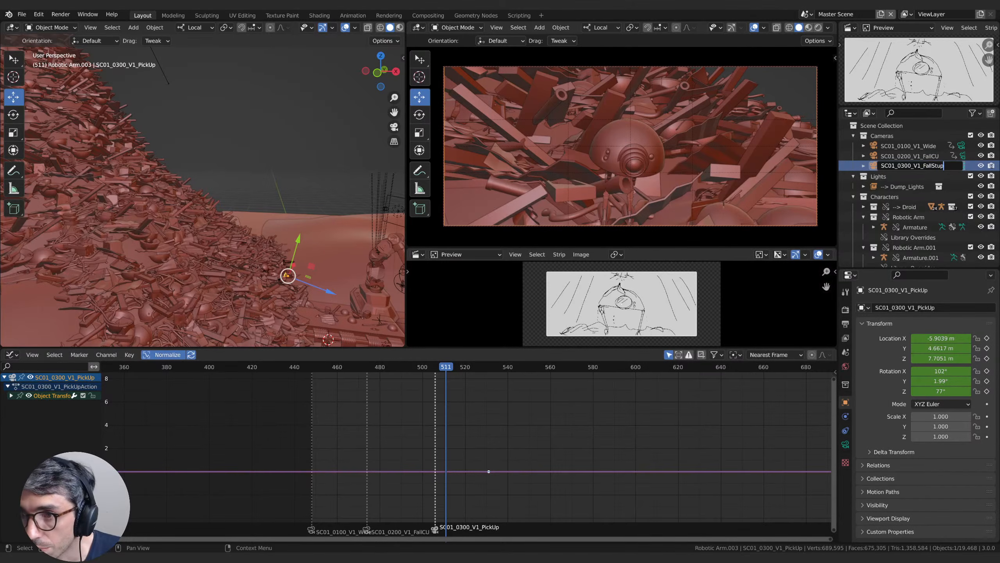
pyautogui.press('BackSpace')
pyautogui.write('op')
pyautogui.press('Return')
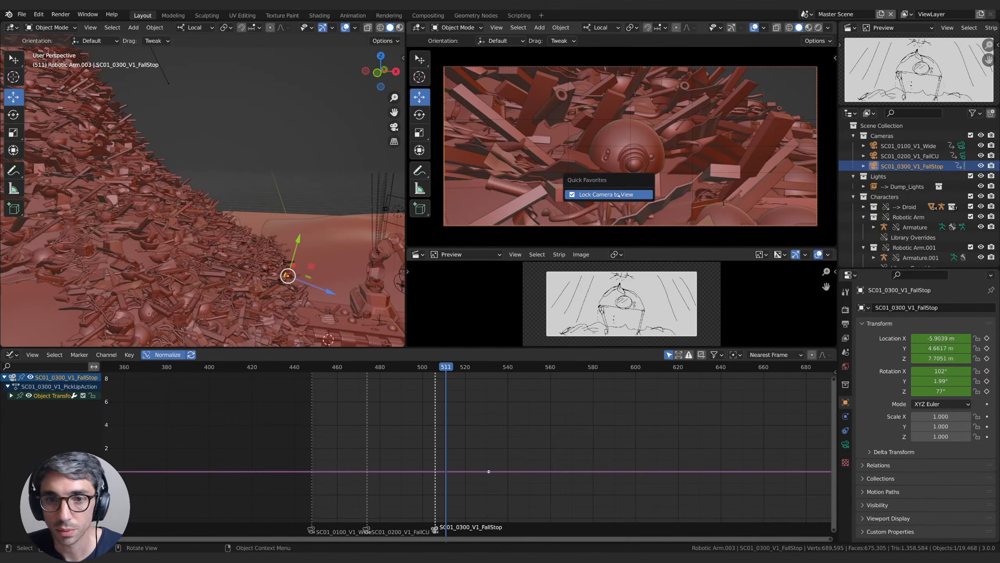
# Step: Clear the location and rotation keyframes of the SC01_0300_V1_FallStop camera
pyautogui.moveTo(449, 366)
pyautogui.mouseDown()
pyautogui.moveTo(434, 366)
pyautogui.moveTo(467, 367)
pyautogui.mouseUp()
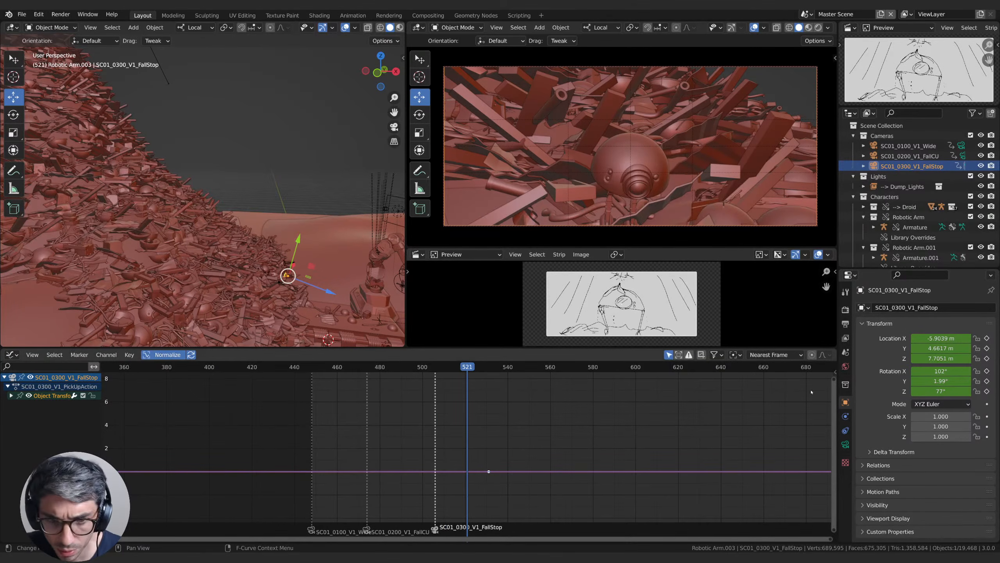
pyautogui.rightClick(930, 357)
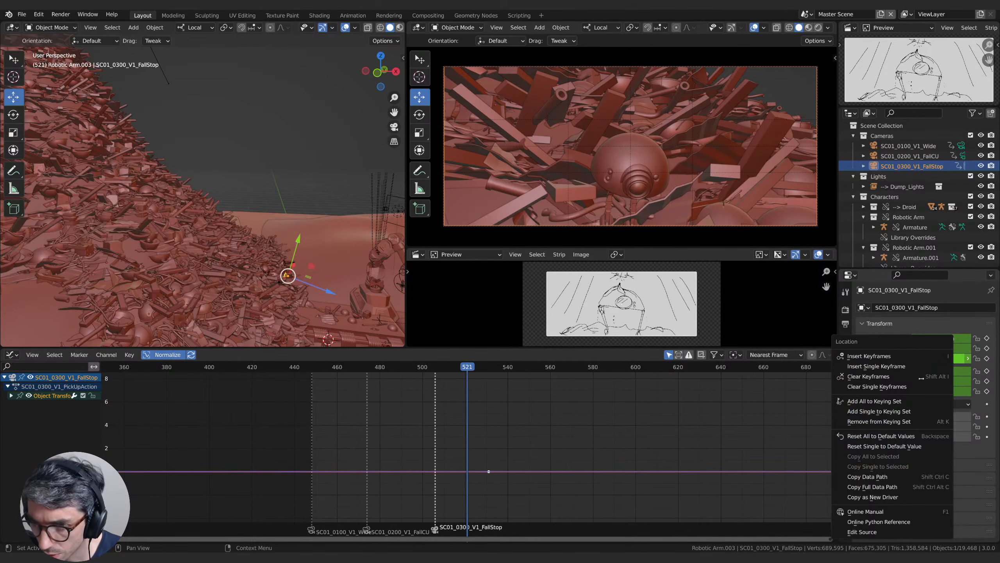
pyautogui.click(942, 376)
pyautogui.rightClick(943, 377)
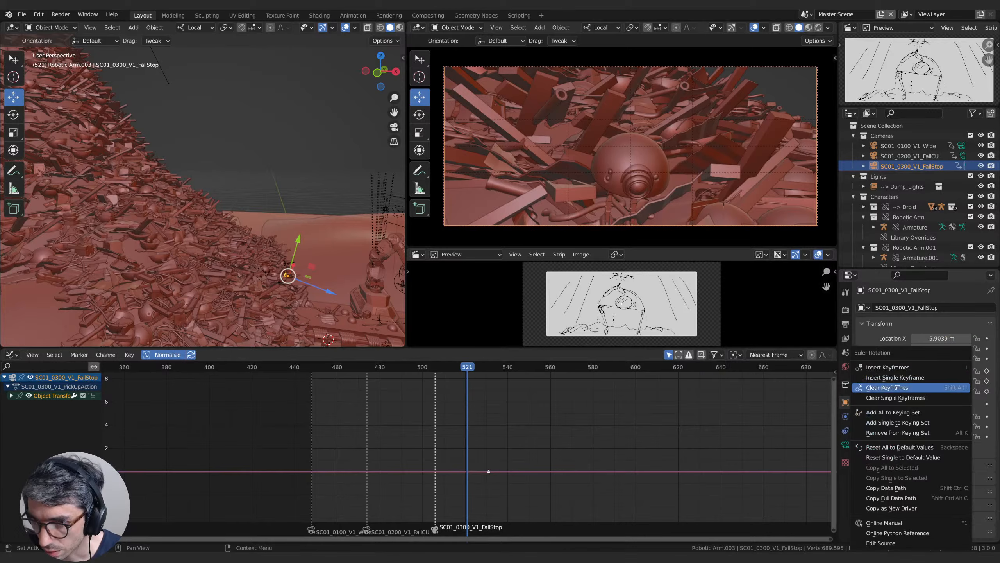
pyautogui.click(943, 387)
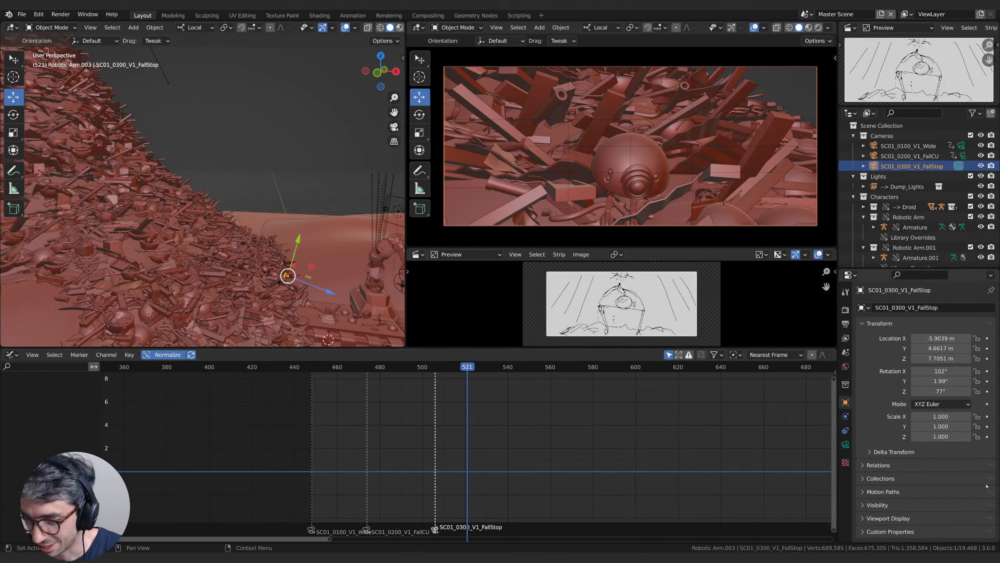
# Step: Play the shot from frame 511 to 540, then centre the locked camera on the droid's head and orbit around it
pyautogui.moveTo(464, 366); pyautogui.dragTo(446, 378)
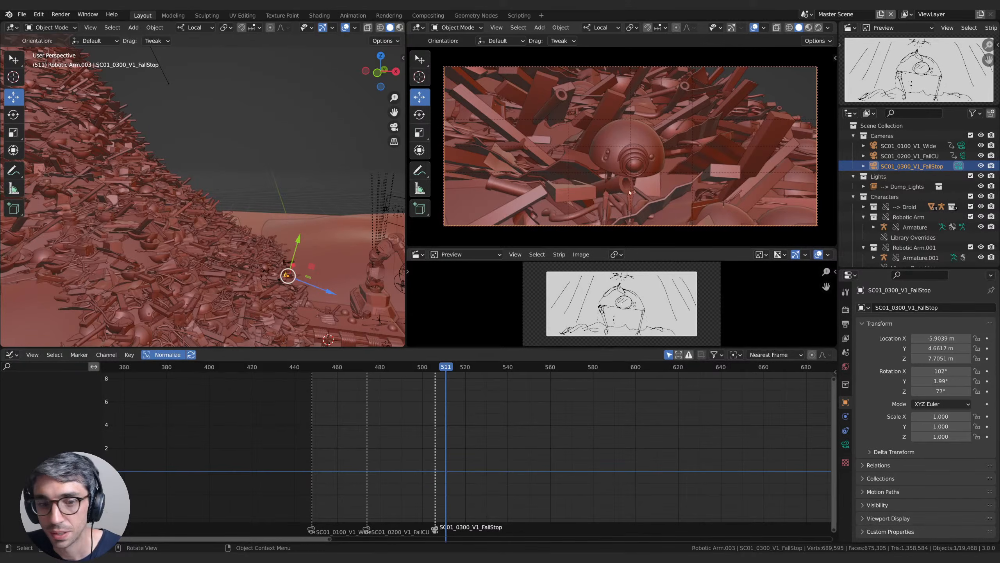
pyautogui.press('space')
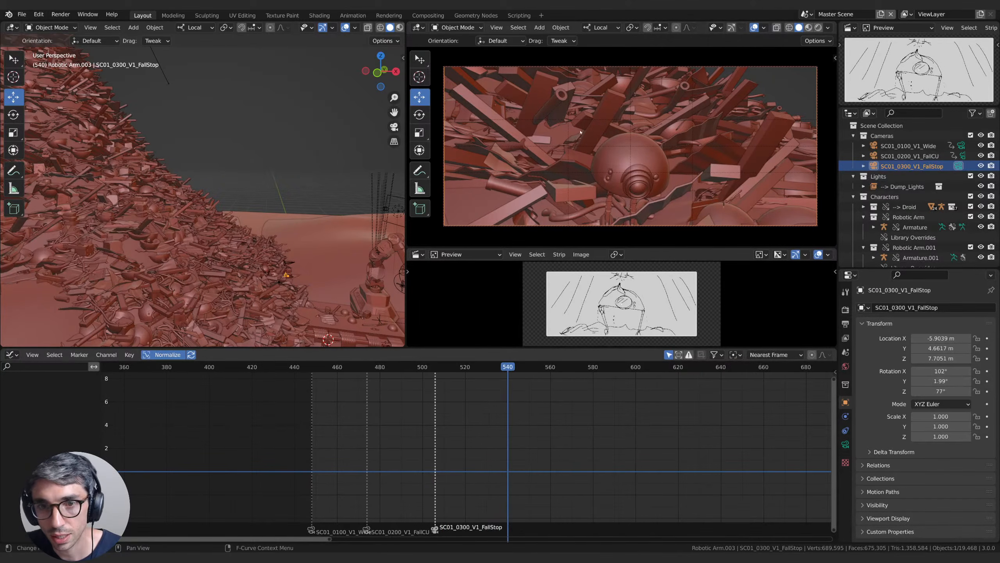
pyautogui.moveTo(581, 132); pyautogui.dragTo(695, 160, button='middle')
pyautogui.scroll(-4, 602, 137)
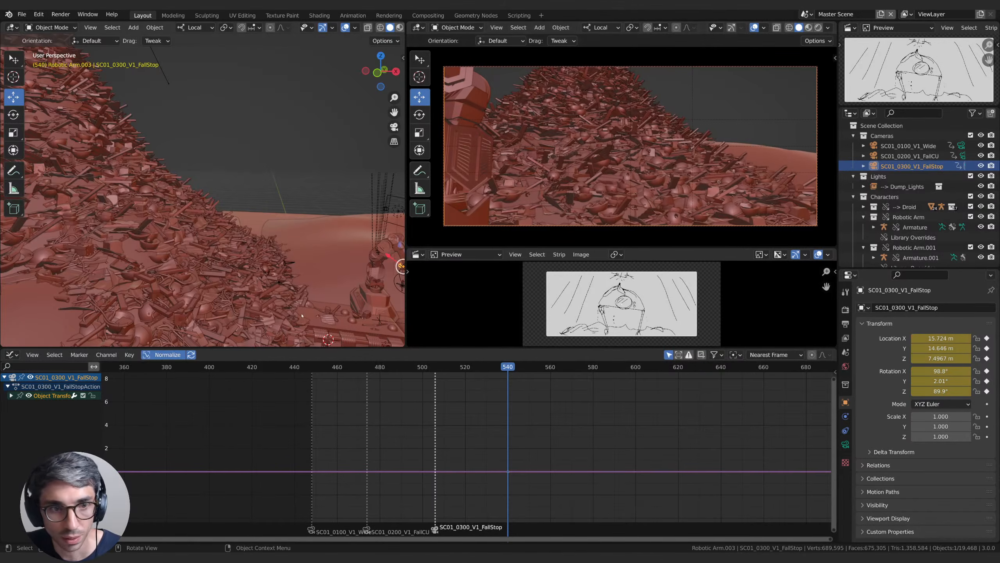
pyautogui.click(554, 192)
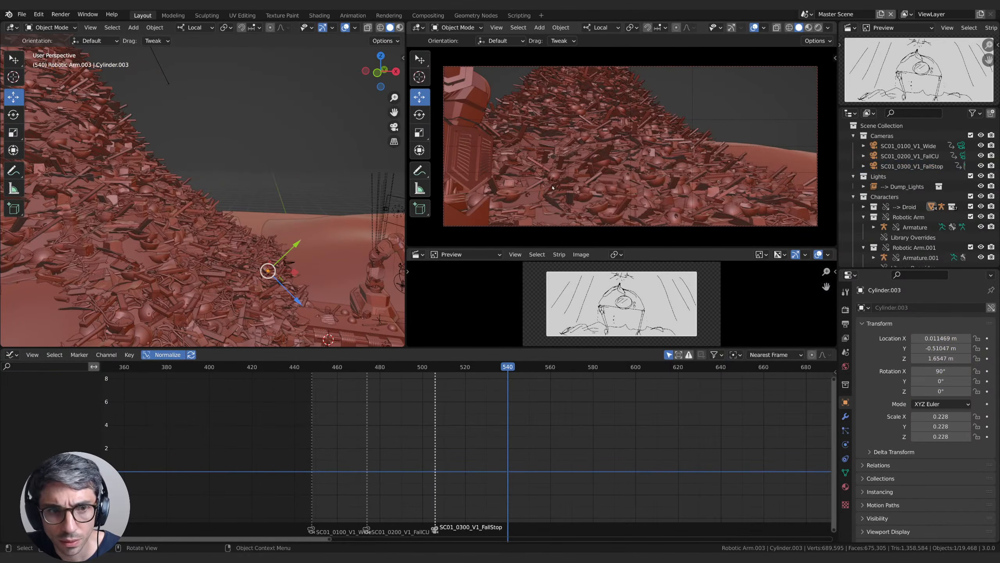
pyautogui.press('KP_Decimal')
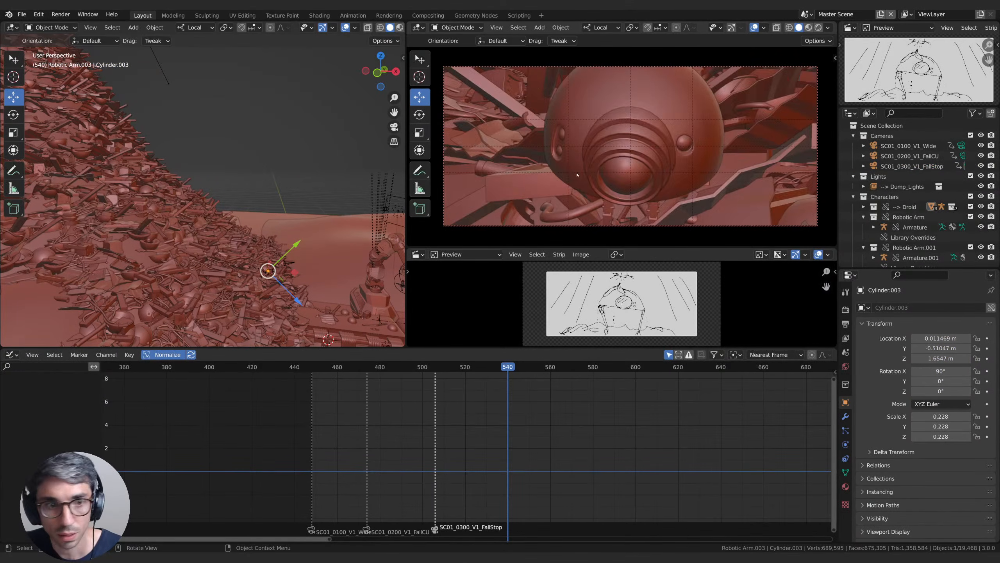
pyautogui.moveTo(588, 172); pyautogui.dragTo(636, 213, button='middle')
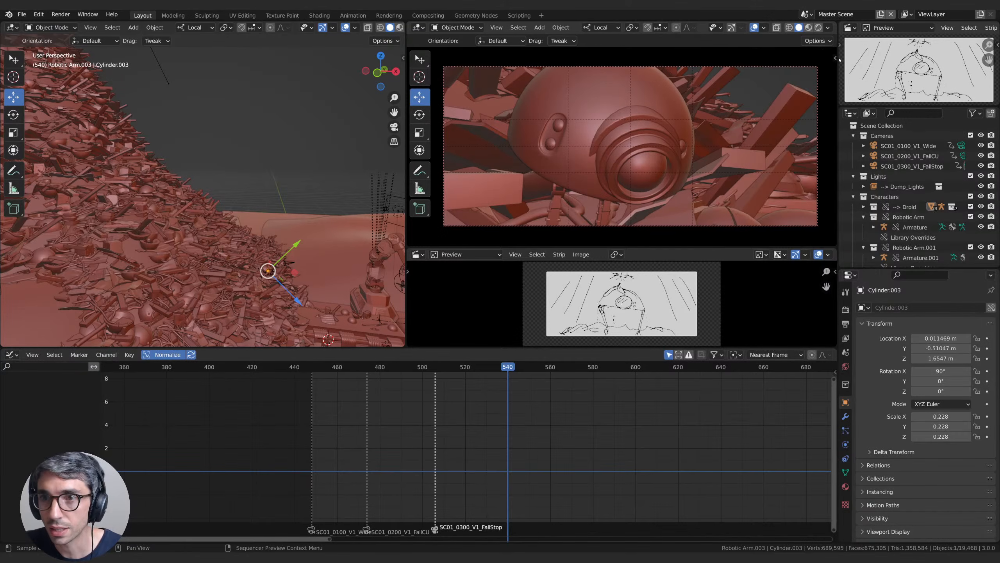
pyautogui.press('n')
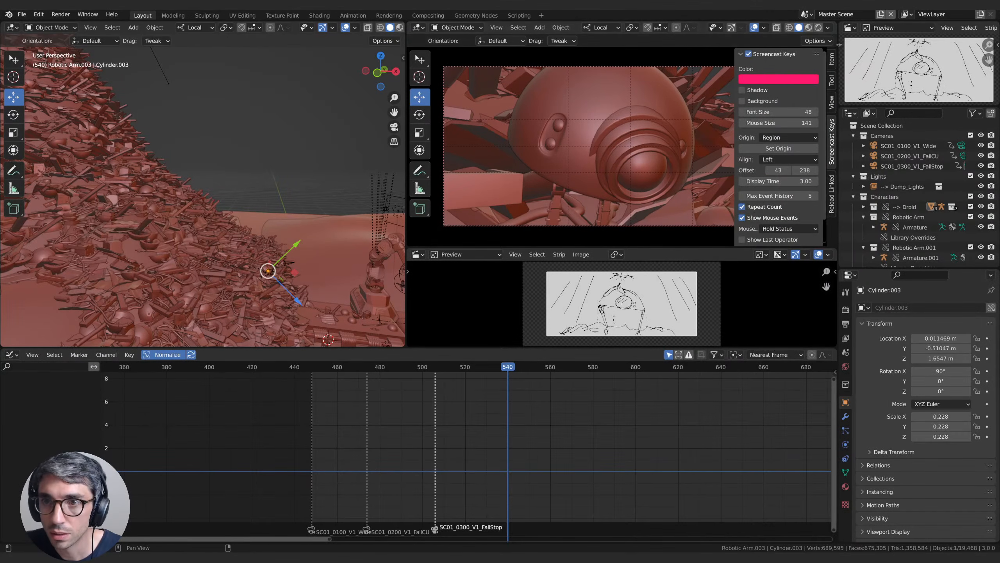
pyautogui.press('n')
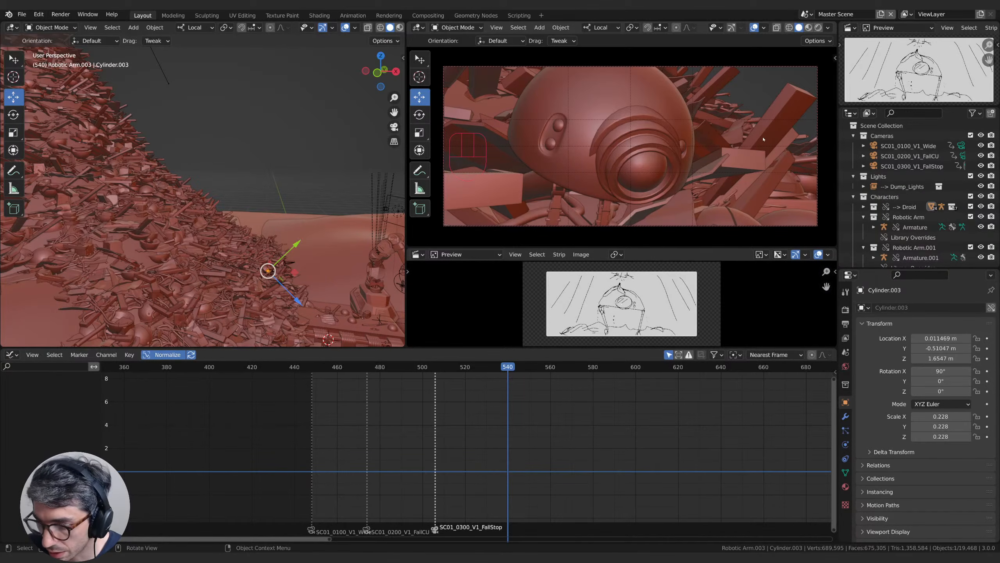
pyautogui.moveTo(586, 158); pyautogui.dragTo(679, 146, button='middle')
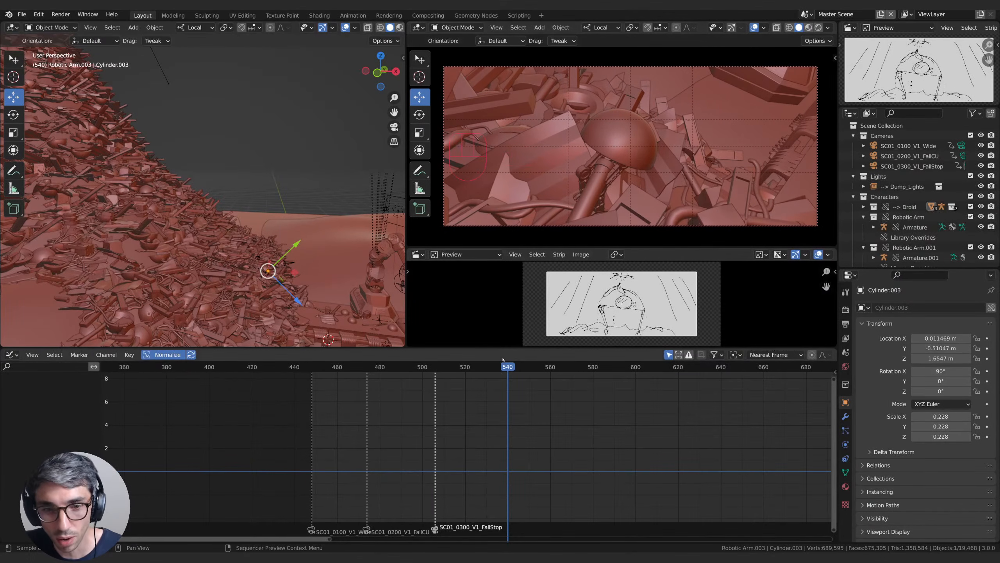
# Step: Scrub back to frames 514 and 519 and try other locked-camera angles around the droid on the pile
pyautogui.moveTo(506, 373); pyautogui.dragTo(461, 370)
pyautogui.moveTo(623, 162); pyautogui.dragTo(637, 186, button='middle')
pyautogui.moveTo(458, 368)
pyautogui.mouseDown()
pyautogui.moveTo(347, 367)
pyautogui.moveTo(452, 365)
pyautogui.mouseUp()
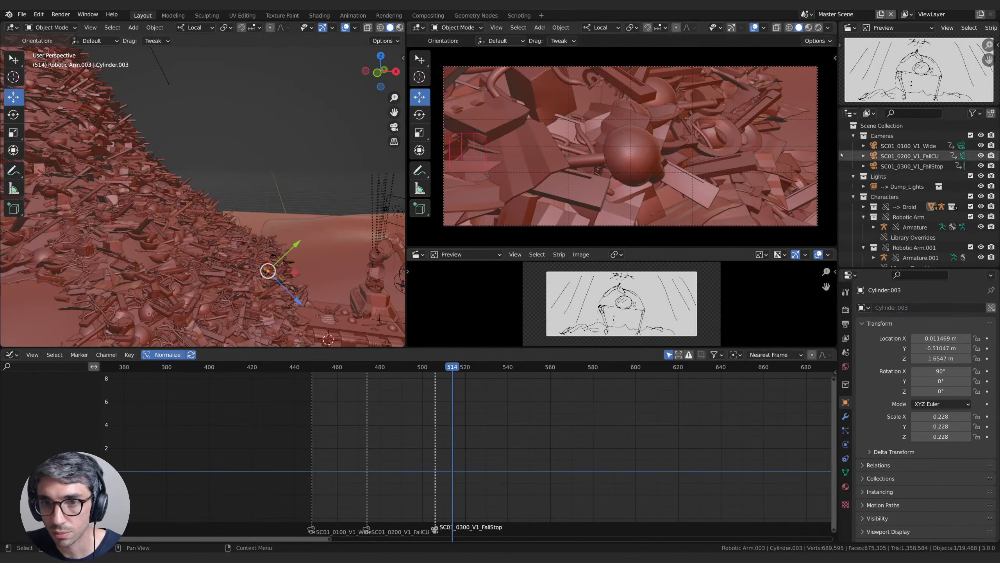
pyautogui.moveTo(676, 151)
pyautogui.mouseDown(button='middle')
pyautogui.moveTo(658, 130)
pyautogui.moveTo(737, 145)
pyautogui.moveTo(717, 151)
pyautogui.moveTo(678, 92)
pyautogui.moveTo(692, 127)
pyautogui.moveTo(681, 147)
pyautogui.mouseUp(button='middle')
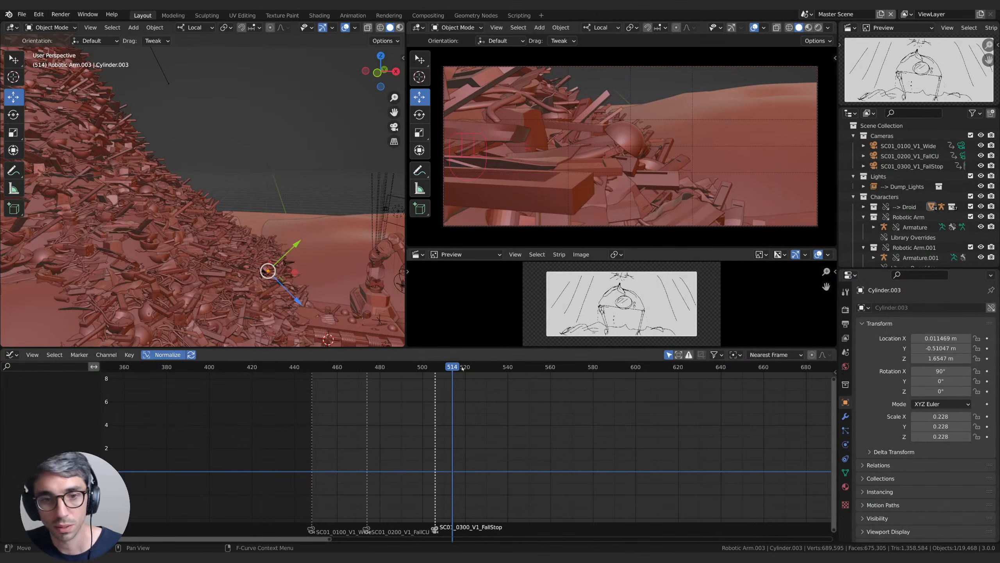
pyautogui.moveTo(462, 368)
pyautogui.mouseDown()
pyautogui.moveTo(419, 367)
pyautogui.moveTo(463, 367)
pyautogui.mouseUp()
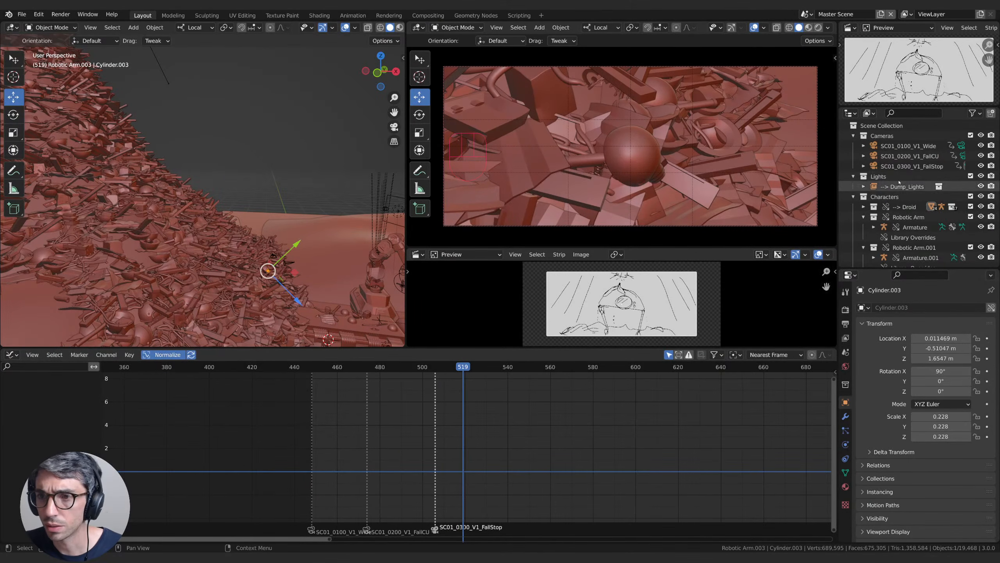
# Step: Delete all keyframes on the SC01_0300_V1_FallStop camera
pyautogui.click(911, 166)
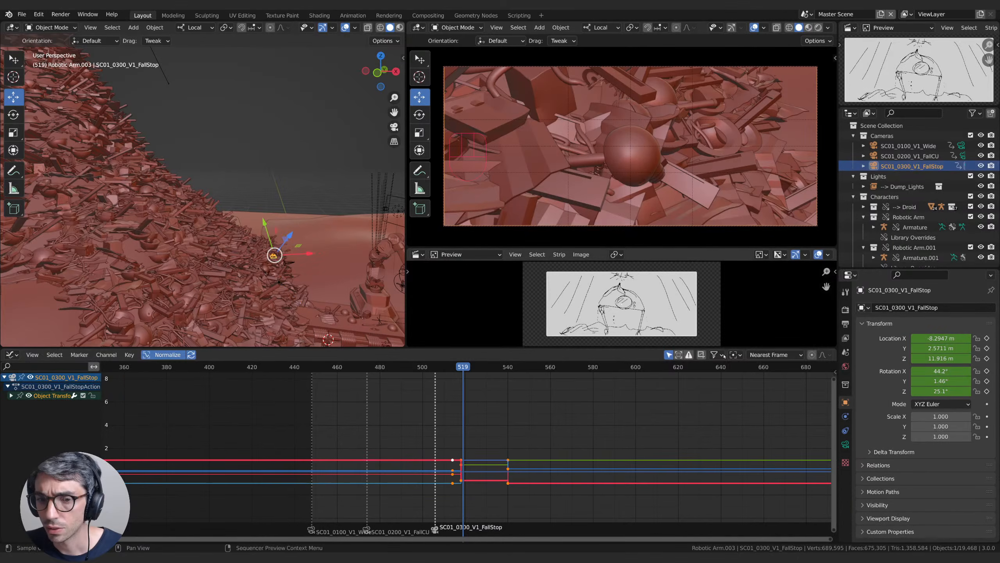
pyautogui.moveTo(438, 440); pyautogui.dragTo(529, 509)
pyautogui.press('x')
pyautogui.click(530, 486)
# Step: Reframe the FallStop camera at frame 515 to a low side angle, with the droid on the edge of the junk pile
pyautogui.moveTo(458, 366)
pyautogui.mouseDown()
pyautogui.moveTo(433, 369)
pyautogui.moveTo(463, 369)
pyautogui.moveTo(440, 374)
pyautogui.moveTo(454, 373)
pyautogui.mouseUp()
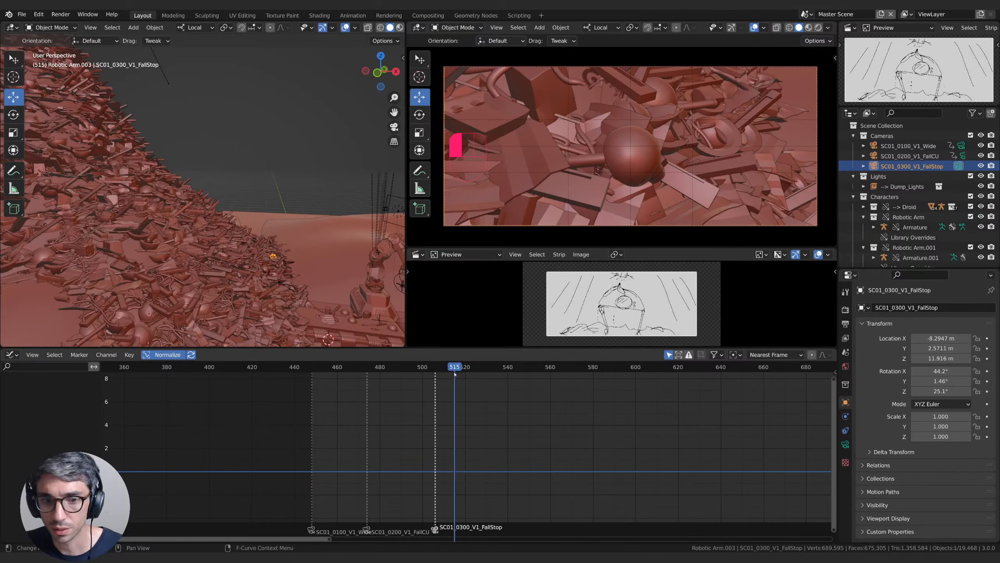
pyautogui.moveTo(616, 141); pyautogui.dragTo(674, 171, button='middle')
pyautogui.scroll(-4, 672, 167)
pyautogui.scroll(5, 674, 171)
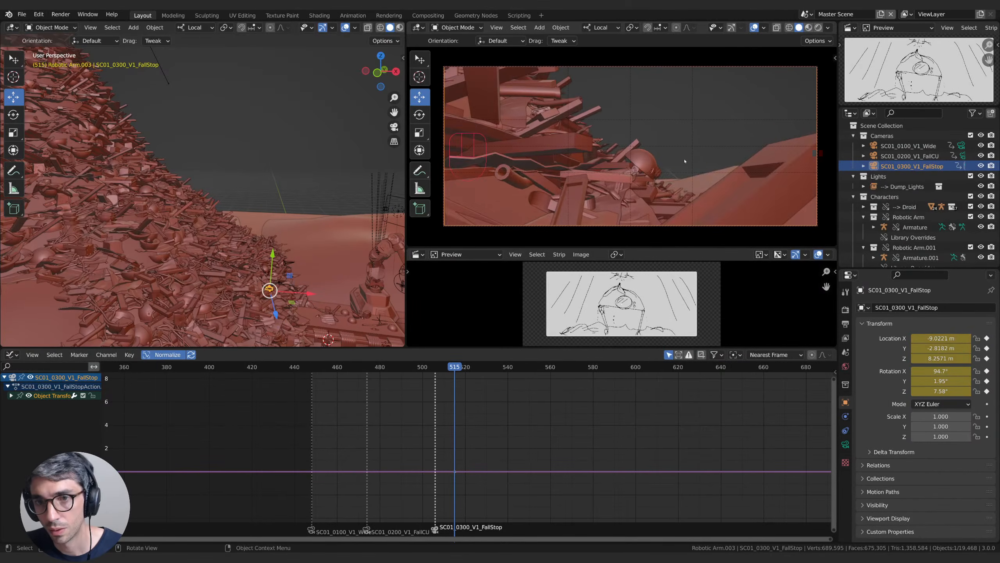
# Step: Play back the reframed FallStop shot from just before its camera marker, stopping at frame 523
pyautogui.moveTo(457, 368); pyautogui.dragTo(426, 369)
pyautogui.press('space')
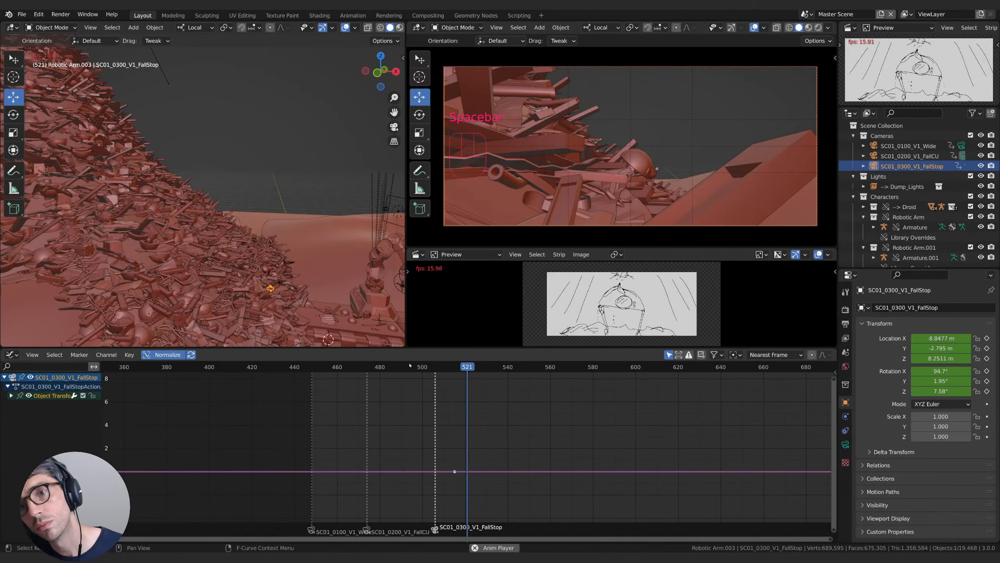
pyautogui.press('space')
# Step: Move in on the droid at the foot of the junk pile in the perspective view and select the Droid Rig
pyautogui.scroll(3, 289, 300)
pyautogui.scroll(3, 289, 300)
pyautogui.keyDown('shift'); pyautogui.moveTo(288, 301); pyautogui.dragTo(246, 154, button='middle'); pyautogui.keyUp('shift')
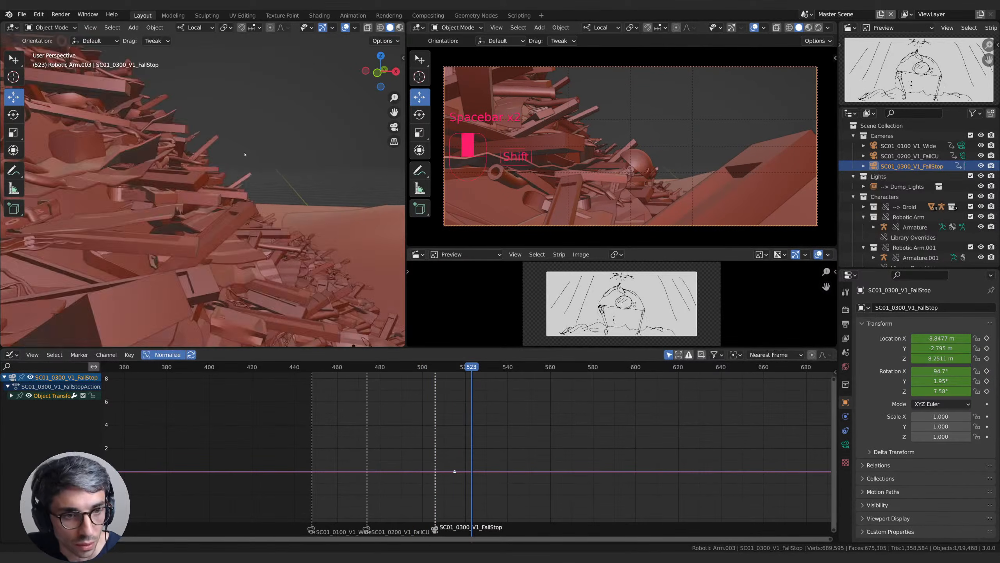
pyautogui.scroll(5, 245, 154)
pyautogui.keyDown('shift'); pyautogui.moveTo(252, 205); pyautogui.dragTo(178, 205, button='middle'); pyautogui.keyUp('shift')
pyautogui.scroll(-5, 201, 177)
pyautogui.scroll(3, 177, 205)
pyautogui.click(221, 238)
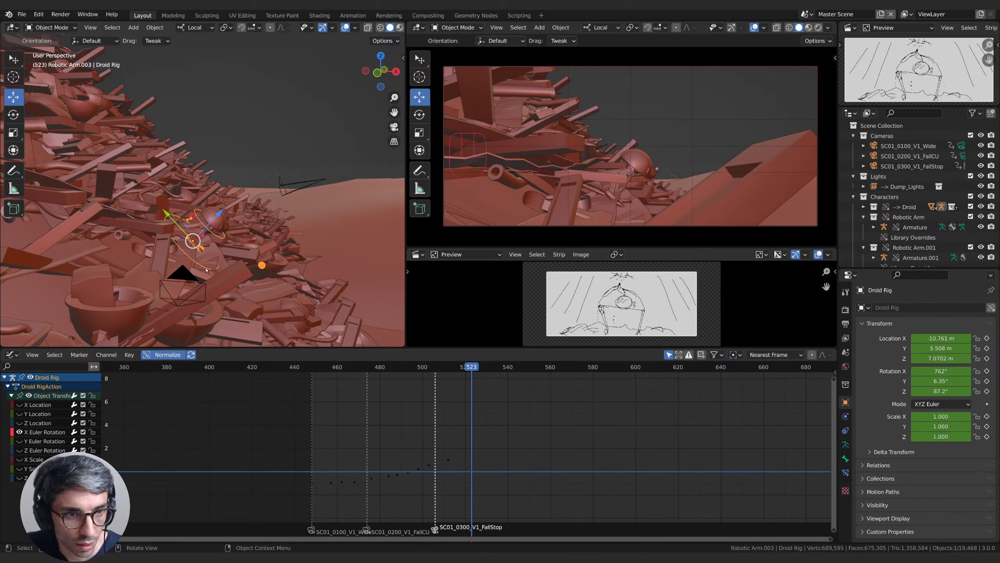
# Step: Show all location, rotation and scale curves of the Droid Rig in the graph
pyautogui.click(19, 404)
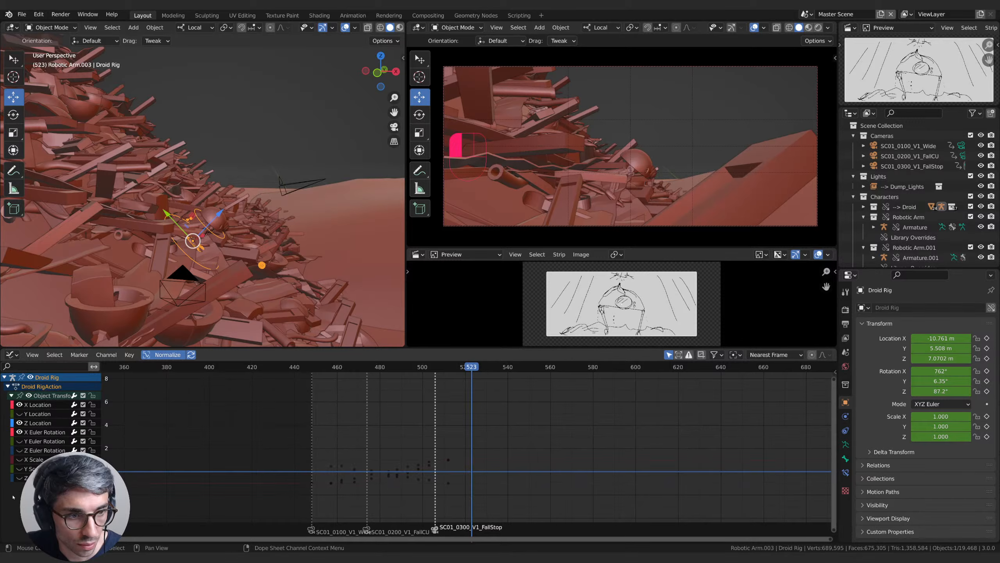
pyautogui.click(19, 423)
pyautogui.moveTo(20, 414); pyautogui.dragTo(19, 478)
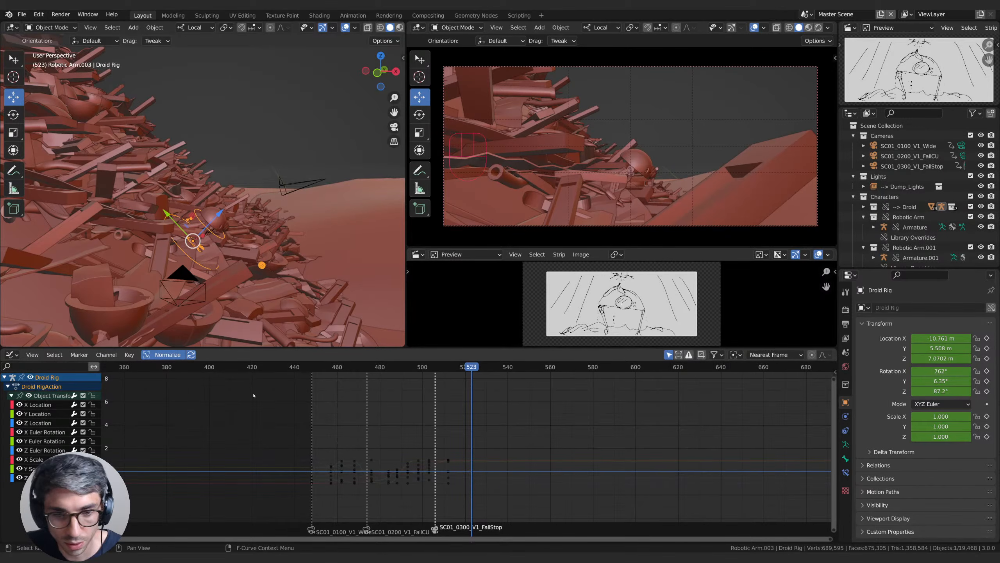
# Step: Try picking the Droid Rig's overlapping final keyframes around frame 512, and fit the curves in the graph
pyautogui.click(447, 460)
pyautogui.click(449, 453)
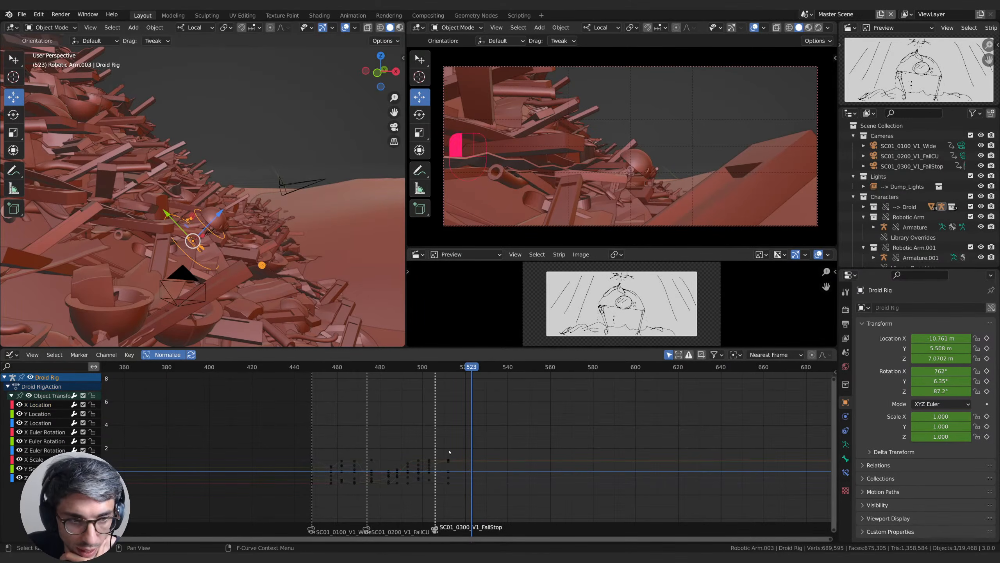
pyautogui.click(44, 423)
pyautogui.click(141, 453)
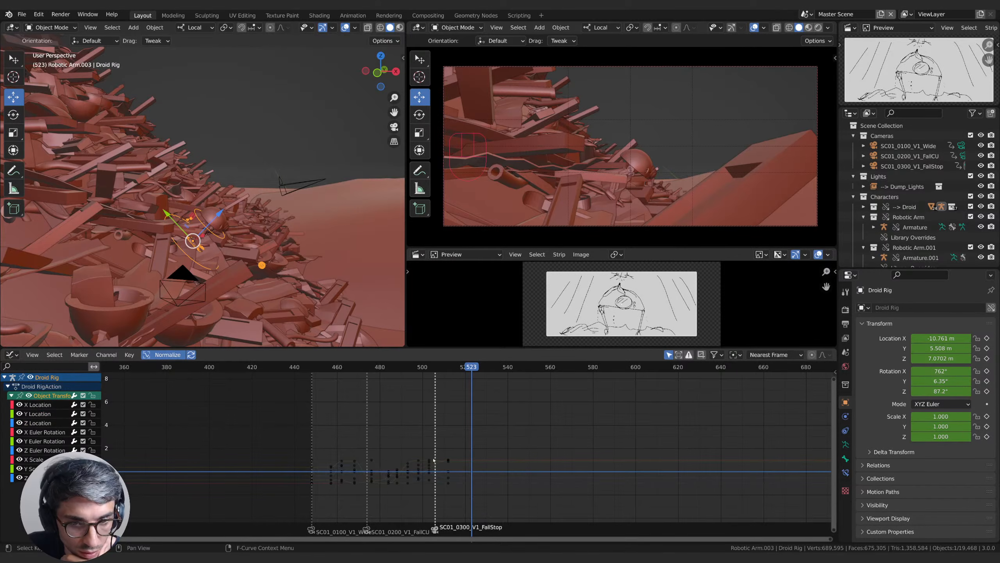
pyautogui.click(447, 460)
pyautogui.click(449, 461)
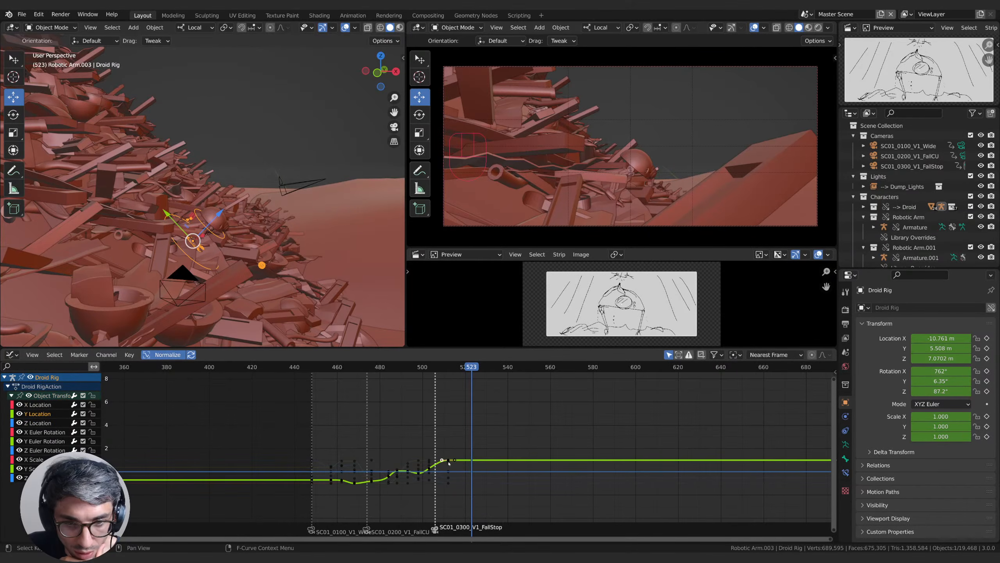
pyautogui.click(449, 461)
pyautogui.press('Home')
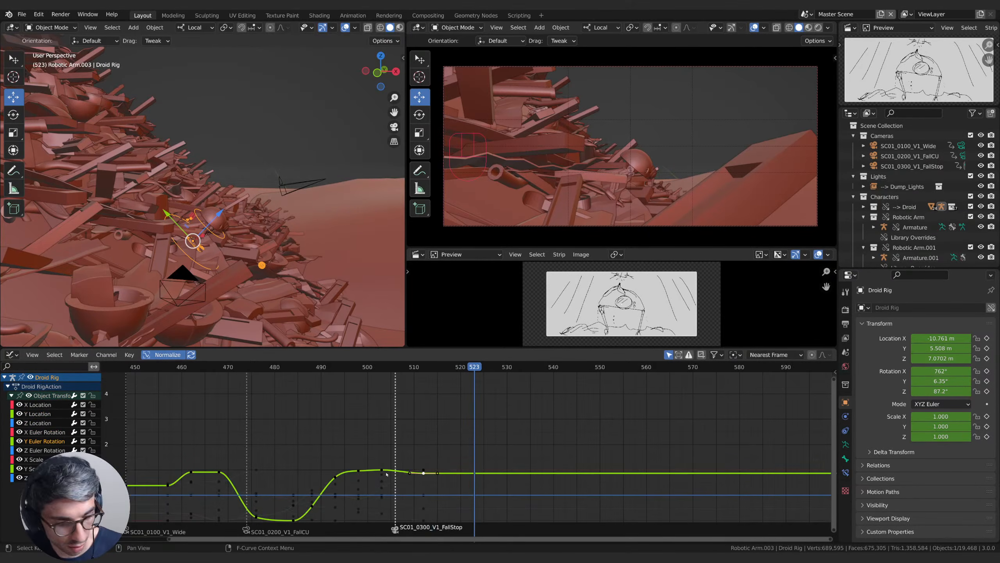
# Step: Shift the graph to the FallStop marker and pick the final keyframe of the Droid Rig's Y Location curve
pyautogui.moveTo(386, 474); pyautogui.dragTo(484, 426, button='middle')
pyautogui.click(517, 429)
pyautogui.click(516, 429)
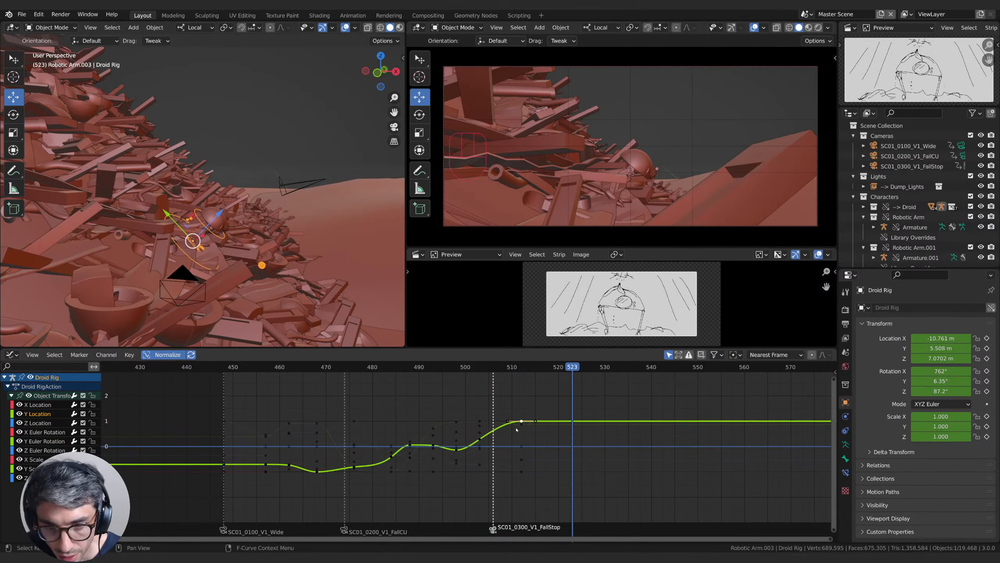
pyautogui.click(522, 424)
pyautogui.click(522, 424)
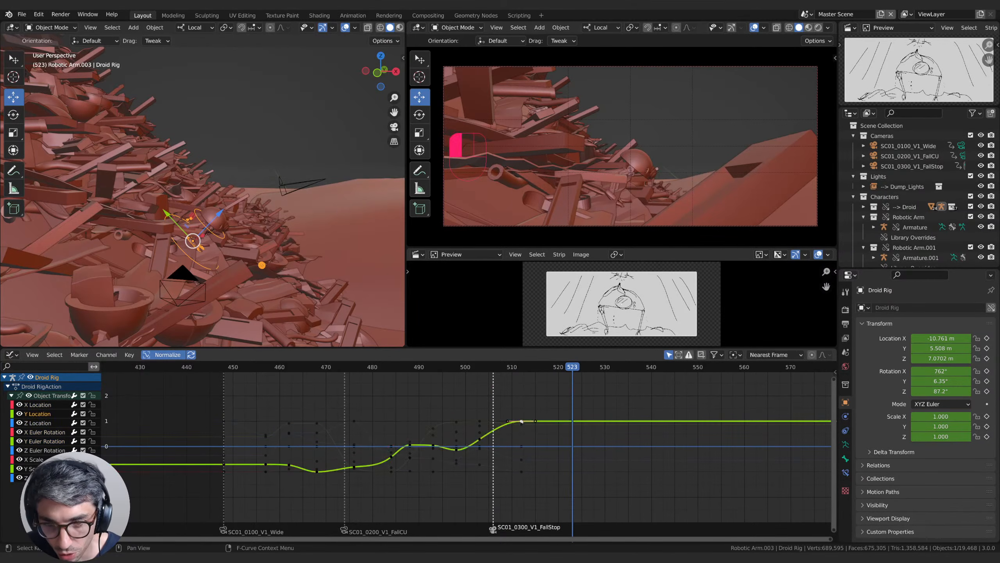
pyautogui.click(521, 424)
pyautogui.click(522, 424)
# Step: Select the Droid Rig's X Location and Z Location curves in turn, then clear the curve selection
pyautogui.click(29, 405)
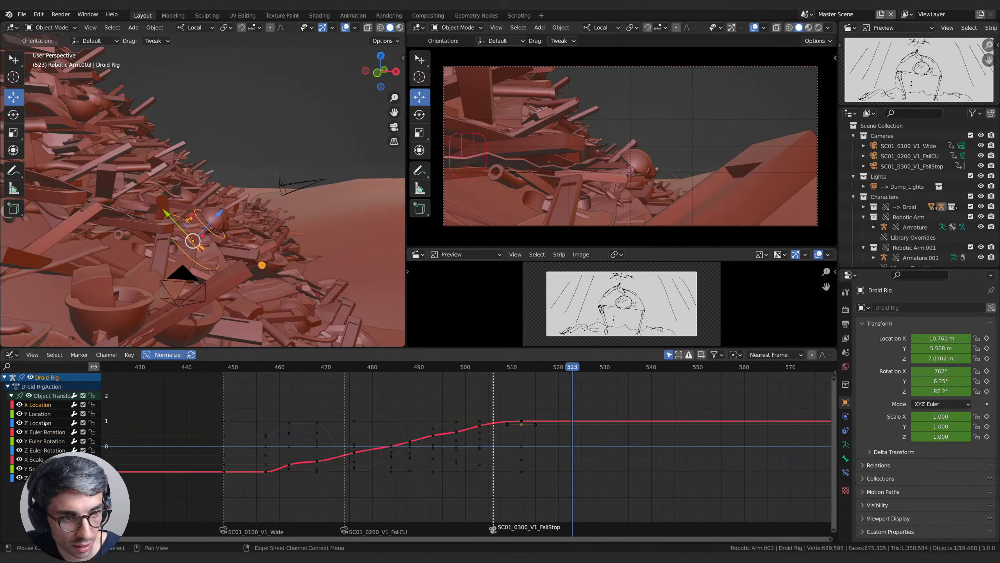
pyautogui.click(32, 422)
pyautogui.click(538, 414)
pyautogui.moveTo(538, 413); pyautogui.dragTo(572, 413, button='middle')
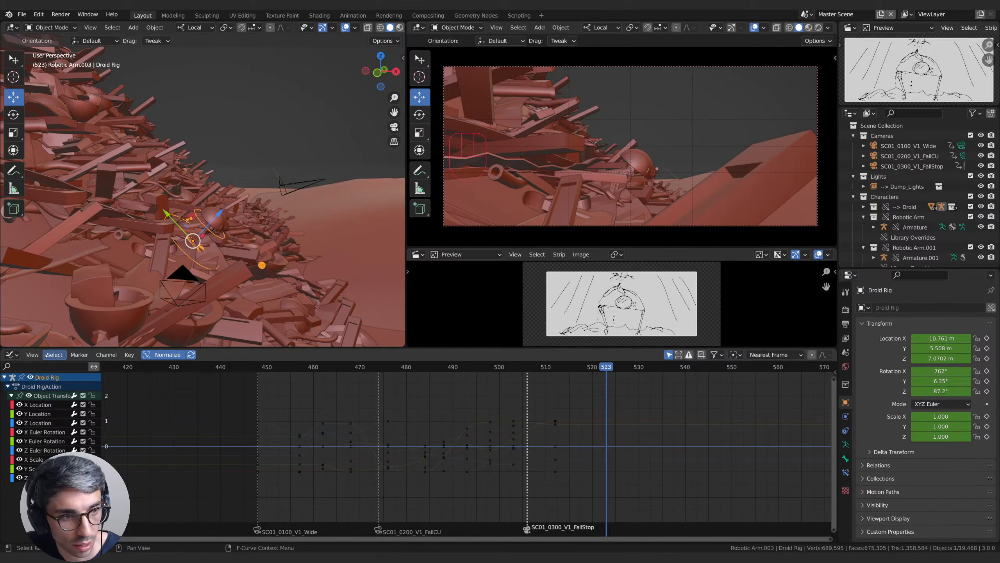
# Step: Turn on Only Selected Curve Keyframes and isolate the Droid Rig's X Euler Rotation and Y Euler Rotation curves in turn
pyautogui.click(29, 354)
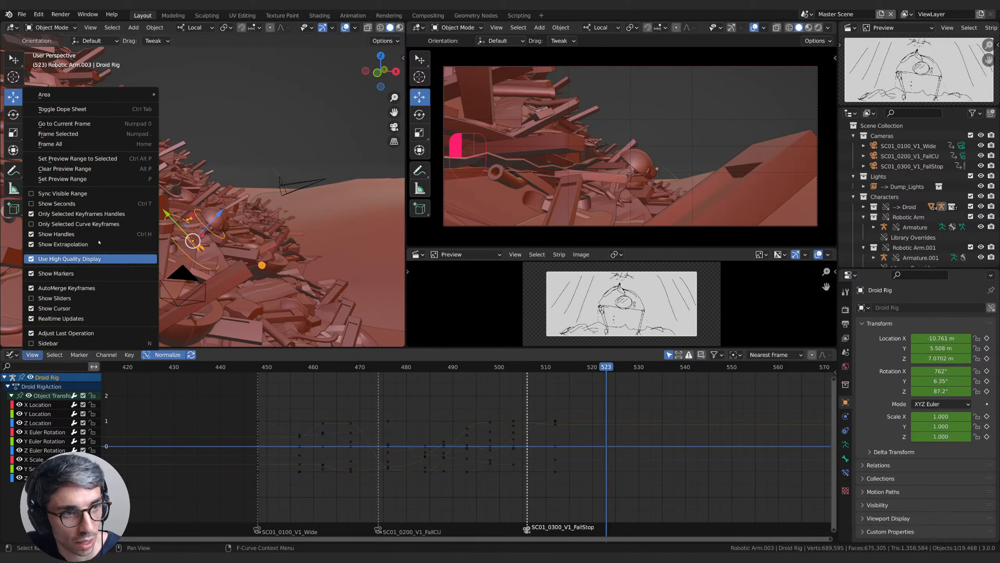
pyautogui.click(32, 225)
pyautogui.click(47, 432)
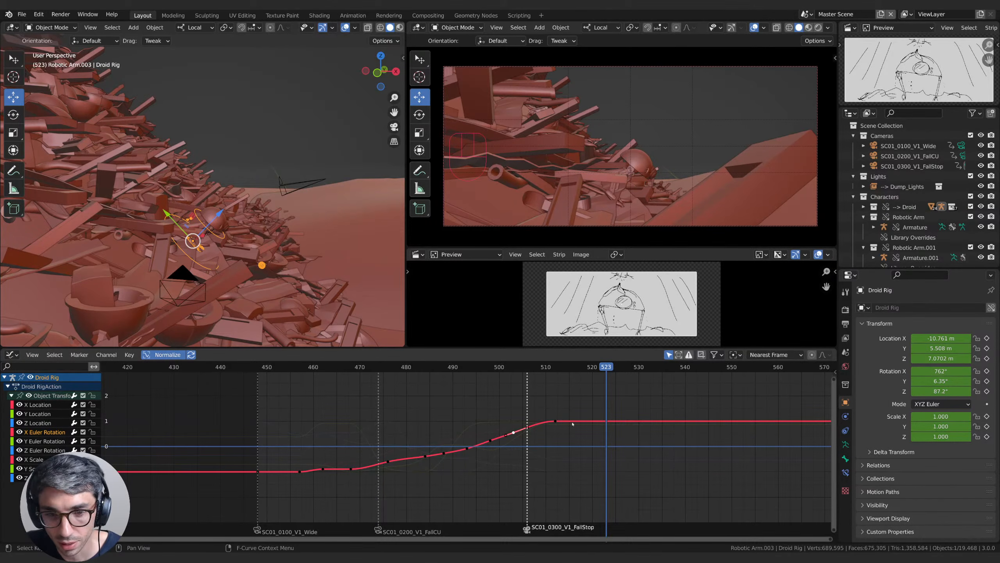
pyautogui.click(444, 453)
pyautogui.click(53, 442)
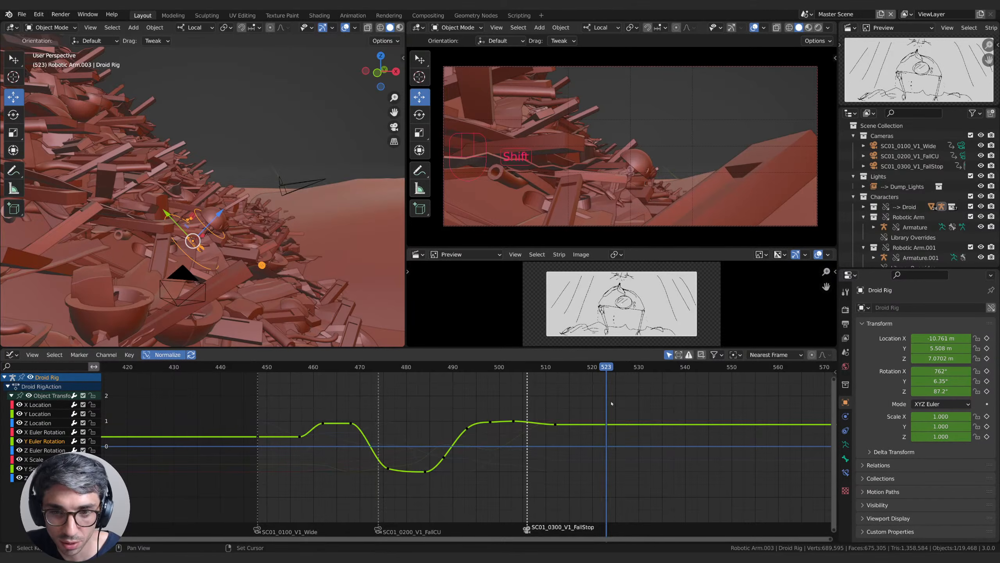
# Step: At frame 512, slide the Droid Rig about 0.66 m down along its local Z axis
pyautogui.moveTo(612, 403); pyautogui.dragTo(581, 382, button='middle')
pyautogui.scroll(1, 580, 381)
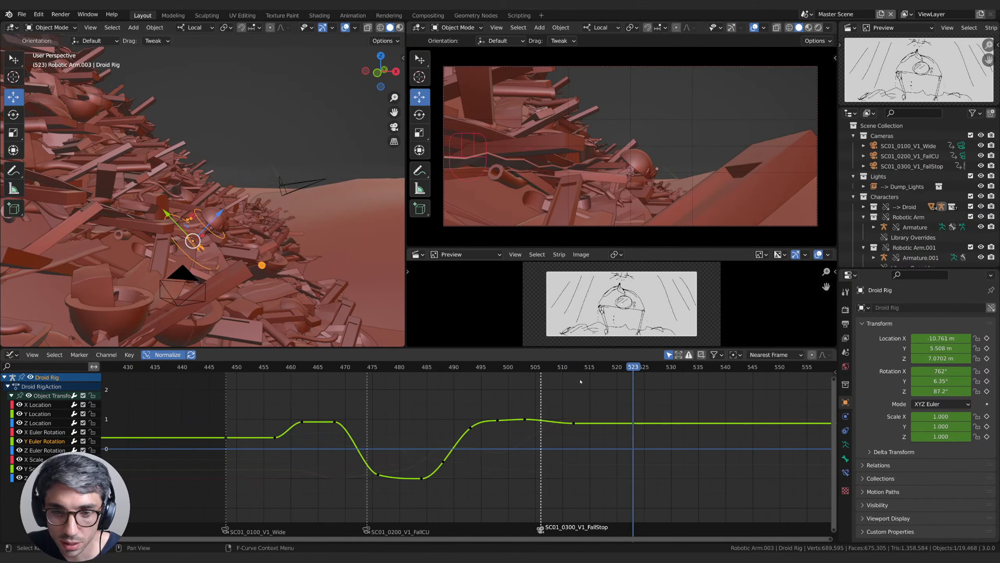
pyautogui.keyDown('ctrl'); pyautogui.scroll(-3, 587, 381); pyautogui.keyUp('ctrl')
pyautogui.moveTo(587, 369)
pyautogui.mouseDown()
pyautogui.moveTo(508, 373)
pyautogui.moveTo(559, 375)
pyautogui.moveTo(534, 380)
pyautogui.moveTo(543, 380)
pyautogui.mouseUp()
pyautogui.moveTo(213, 223); pyautogui.dragTo(232, 240, button='middle')
pyautogui.press('g')
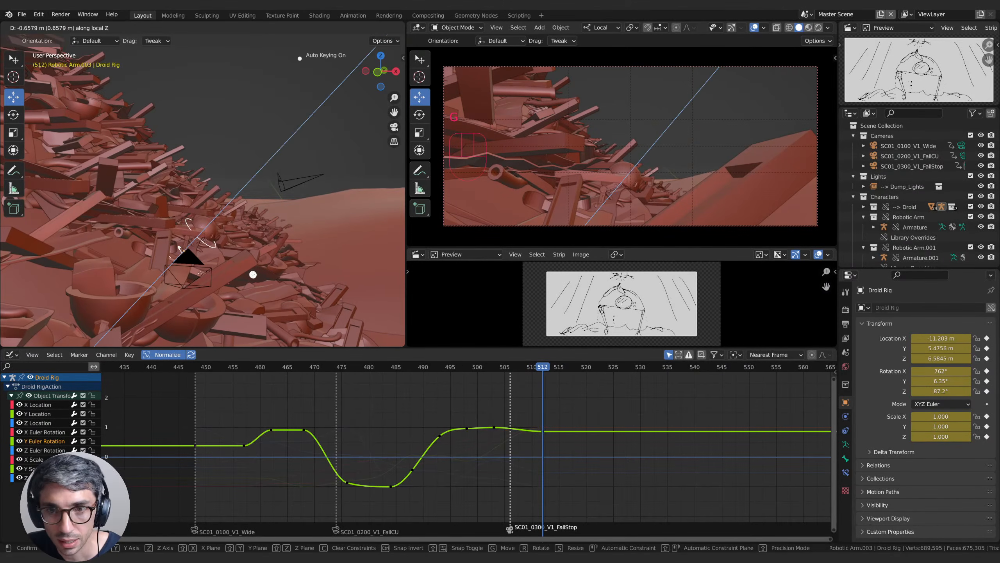
pyautogui.click(252, 272)
# Step: Rotate the Droid Rig at frame 512 to about 720°, -4.59°, 89.4° and lower it to about Z 4.04 m
pyautogui.press('r')
pyautogui.click(249, 229)
pyautogui.press('g')
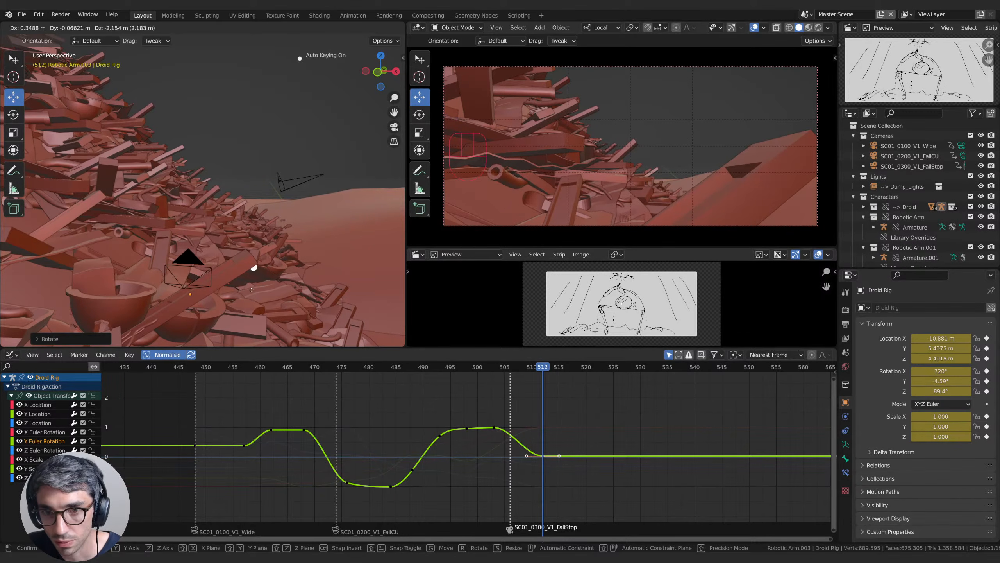
pyautogui.click(254, 274)
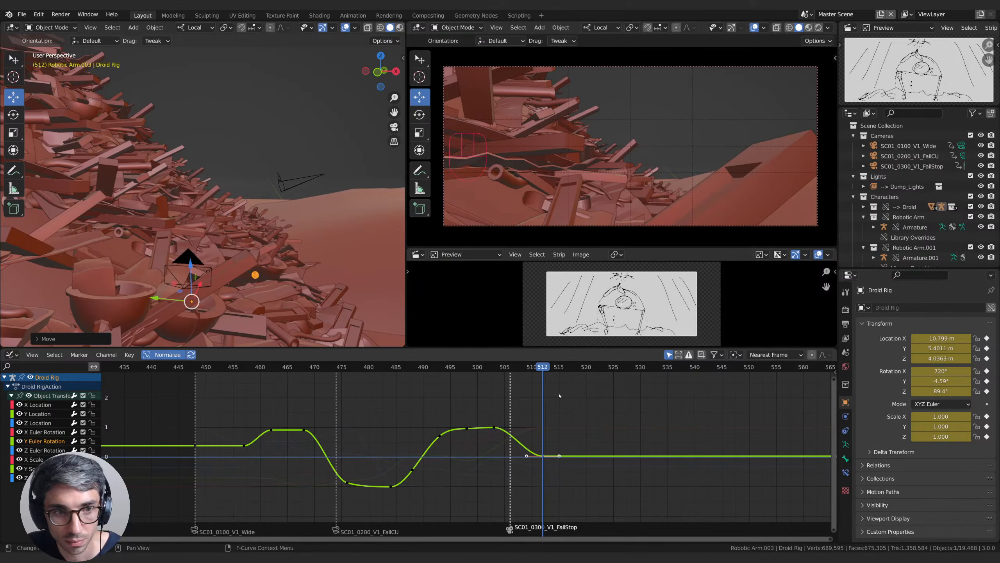
# Step: Play back the fall across the FallStop cut and check the droid's landing between frames 510 and 514
pyautogui.moveTo(526, 367); pyautogui.dragTo(553, 377)
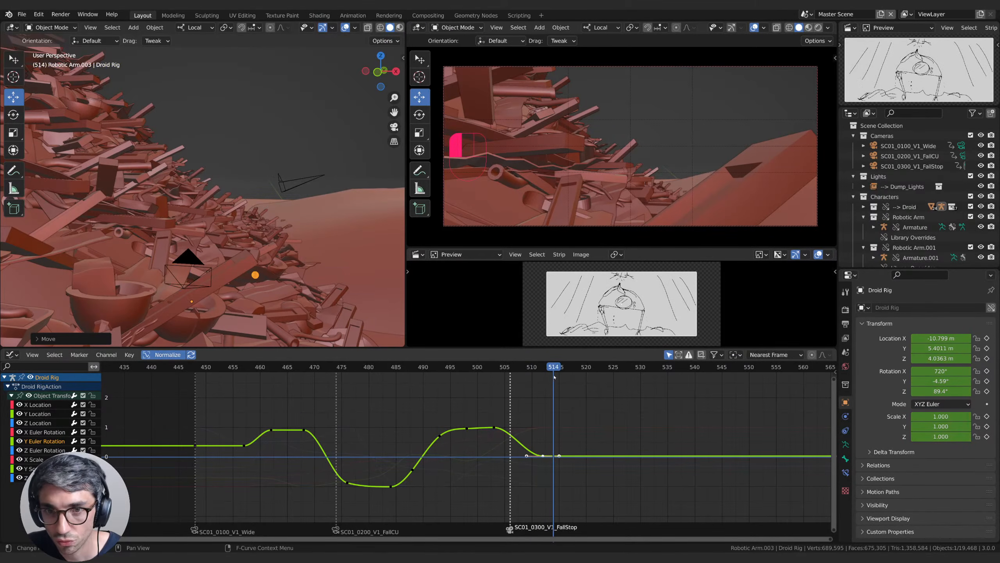
pyautogui.press('space')
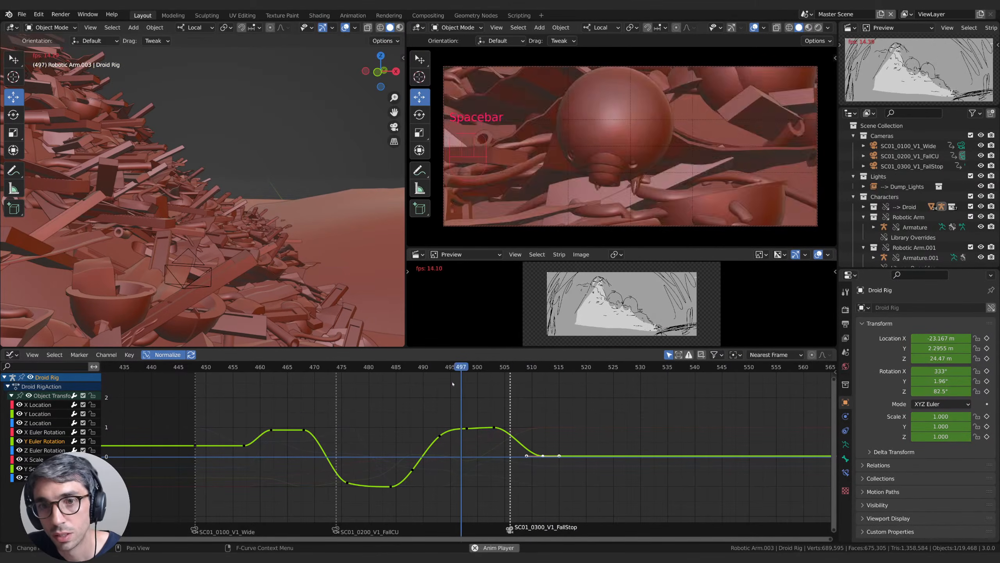
pyautogui.press('space')
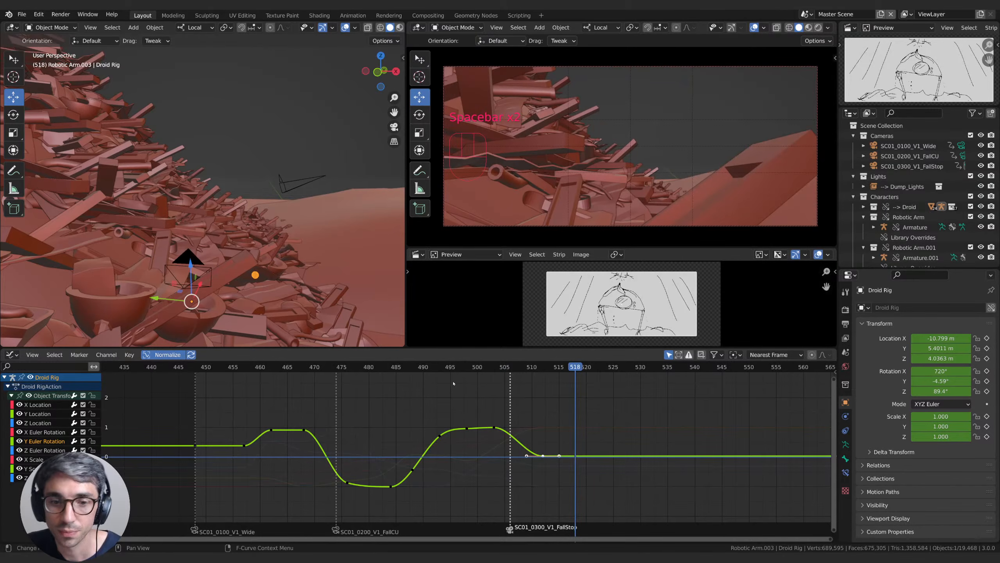
pyautogui.press('space')
pyautogui.press('space')
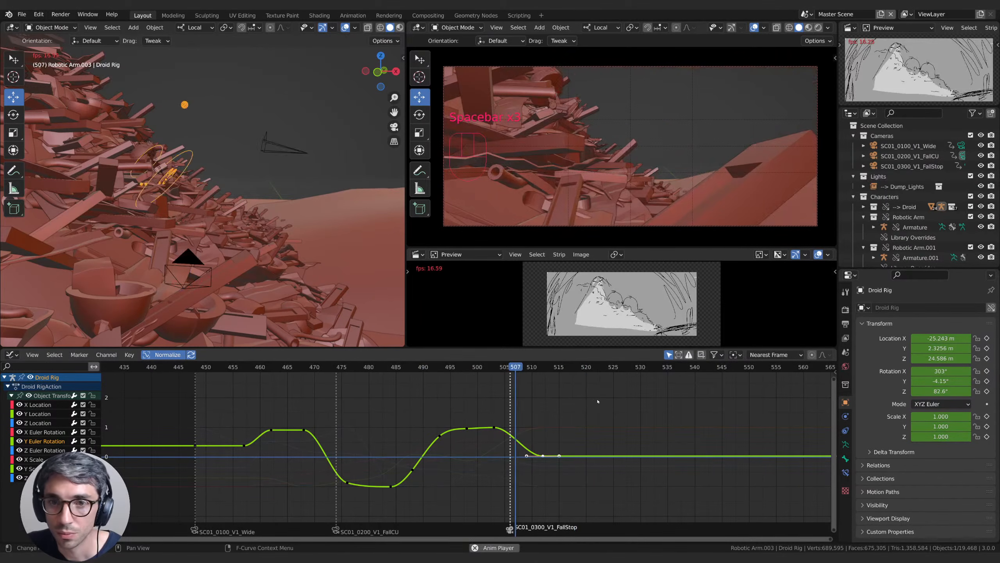
pyautogui.moveTo(553, 367)
pyautogui.mouseDown()
pyautogui.moveTo(511, 368)
pyautogui.moveTo(544, 367)
pyautogui.mouseUp()
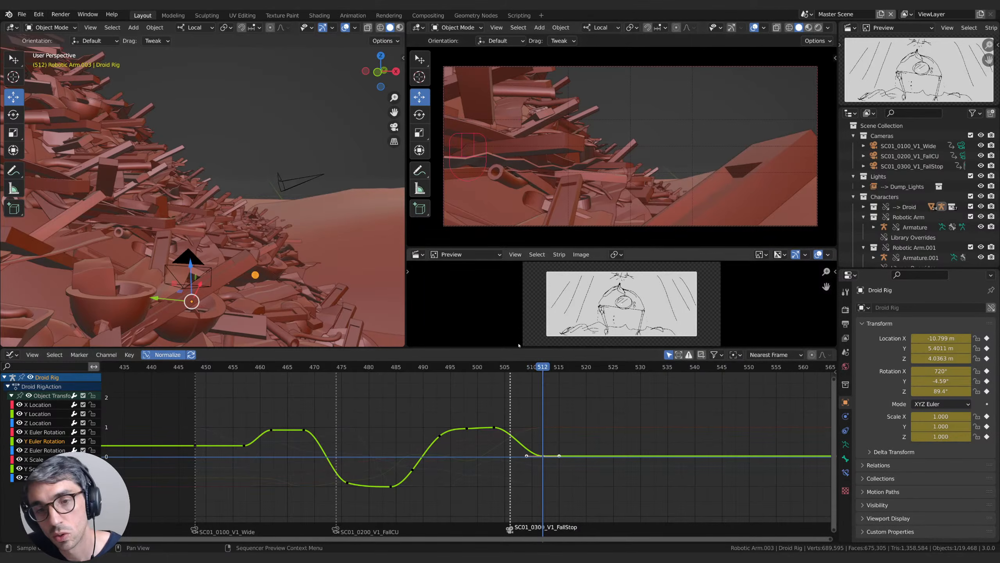
pyautogui.click(534, 368)
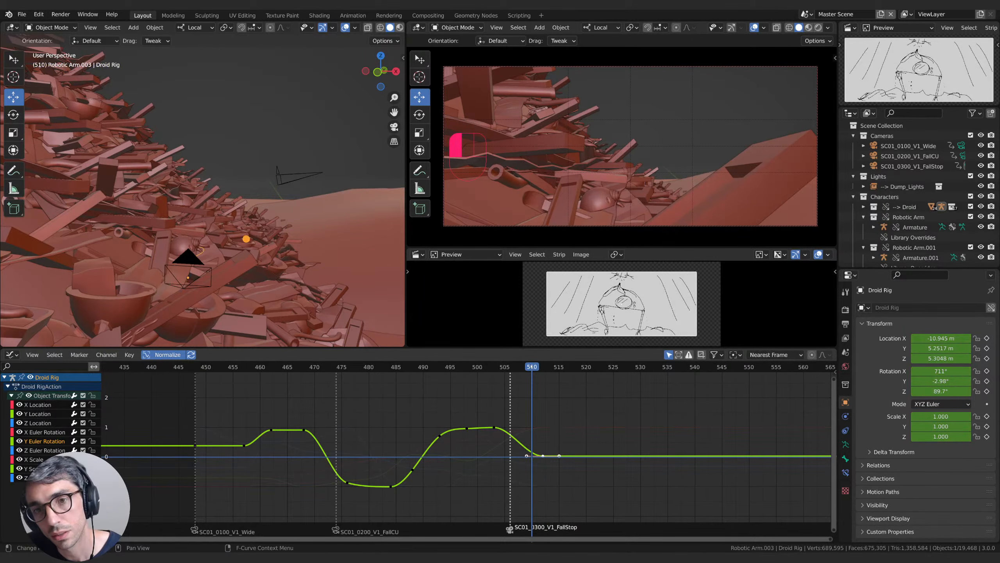
# Step: Clear the location and rotation keyframes of the SC01_0300_V1_FallStop camera
pyautogui.click(913, 156)
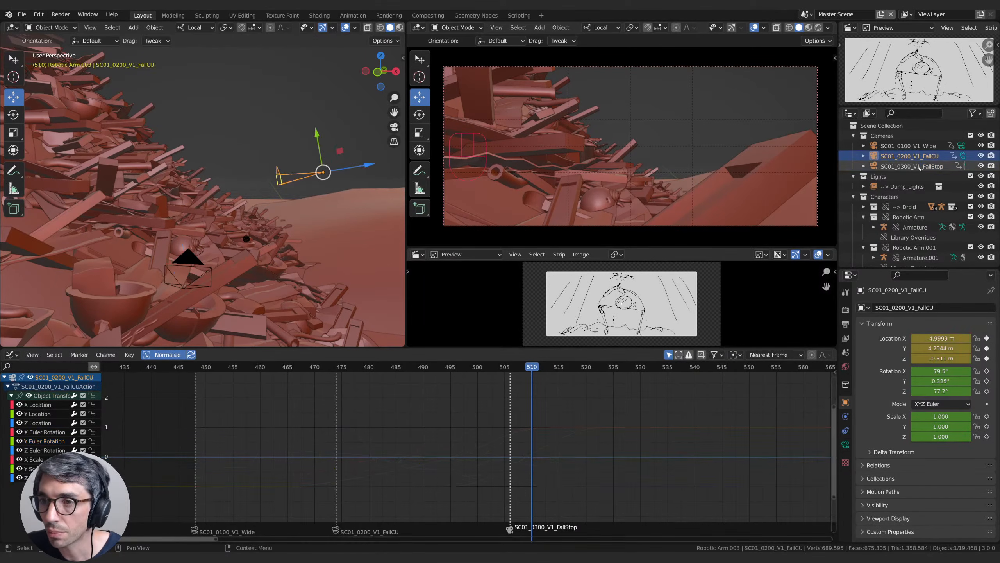
pyautogui.click(920, 167)
pyautogui.rightClick(913, 358)
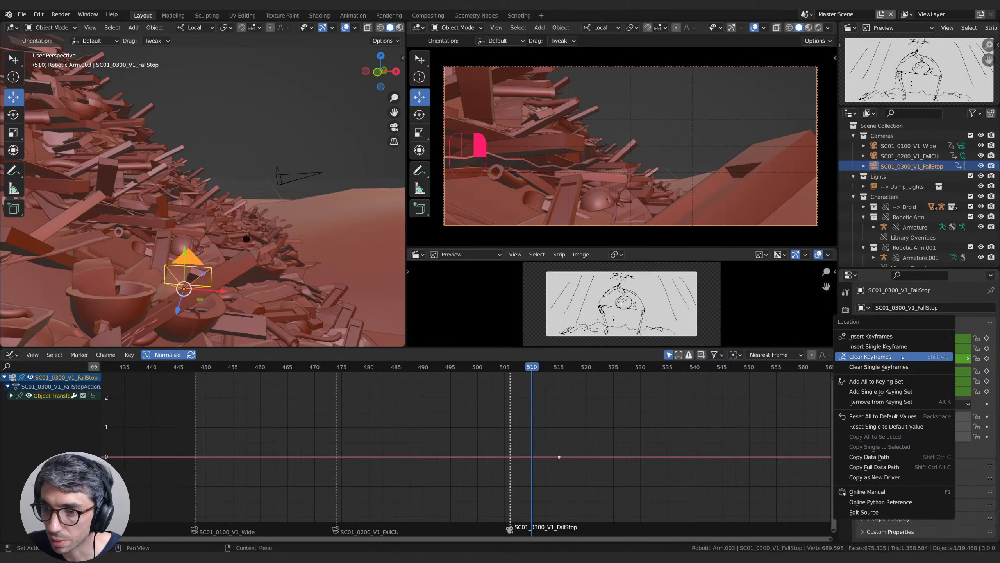
pyautogui.click(878, 357)
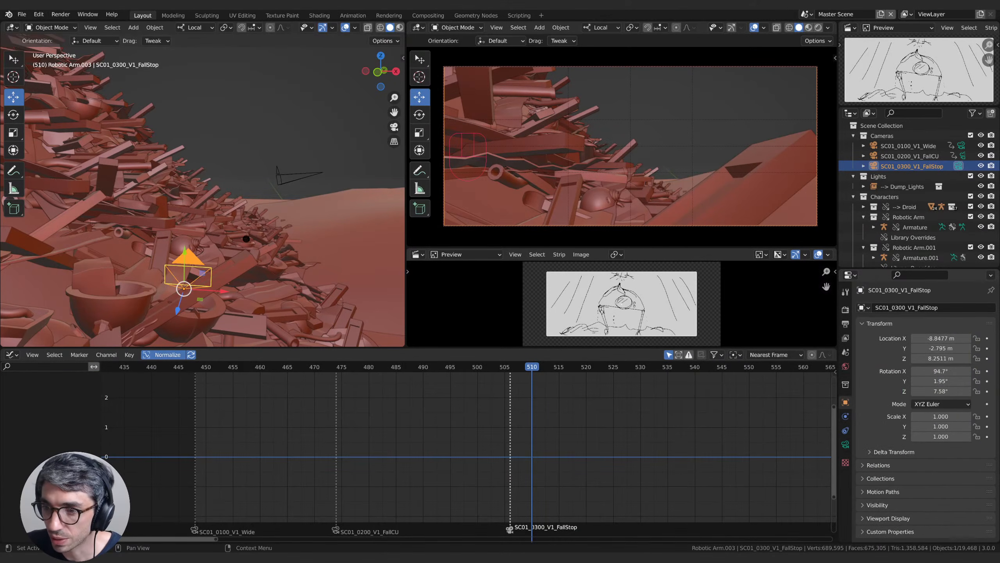
# Step: At frame 510, reframe the FallStop camera to look down the junk pile from about X -12.34 m, Y 0.35 m, Z 13.12 m
pyautogui.moveTo(537, 156); pyautogui.dragTo(591, 197, button='middle')
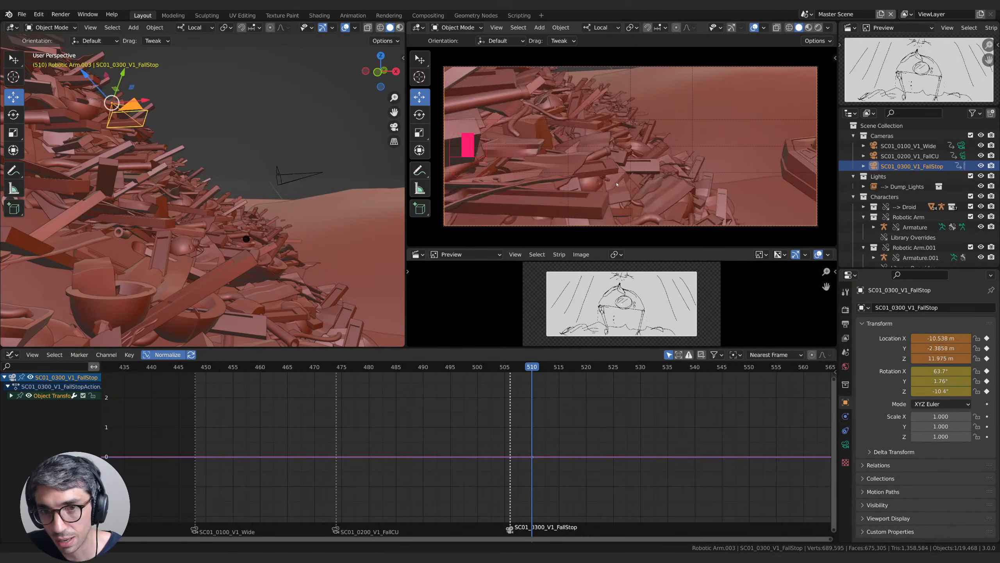
pyautogui.keyDown('shift'); pyautogui.moveTo(665, 220); pyautogui.dragTo(629, 185, button='middle'); pyautogui.keyUp('shift')
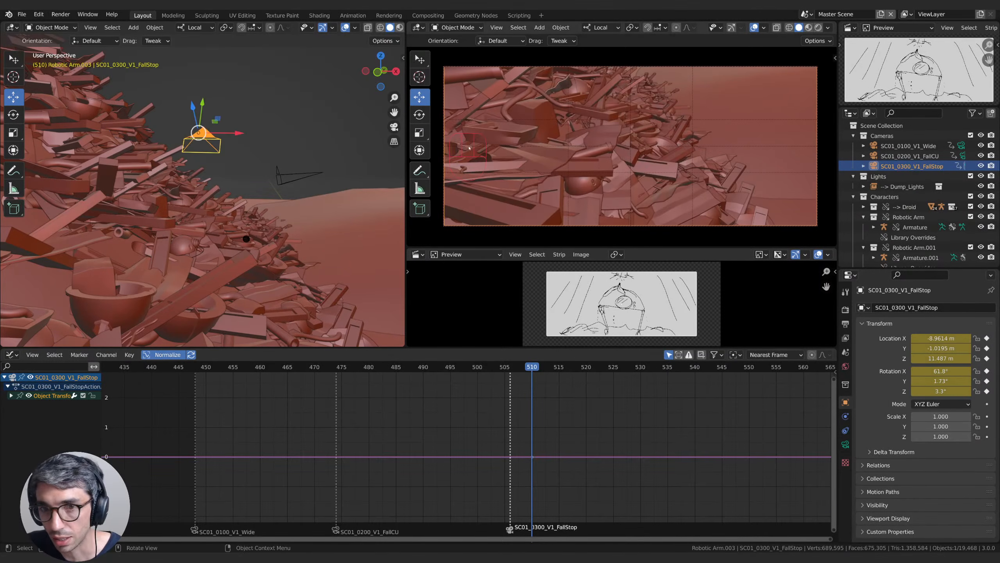
pyautogui.moveTo(469, 147); pyautogui.dragTo(528, 130, button='middle')
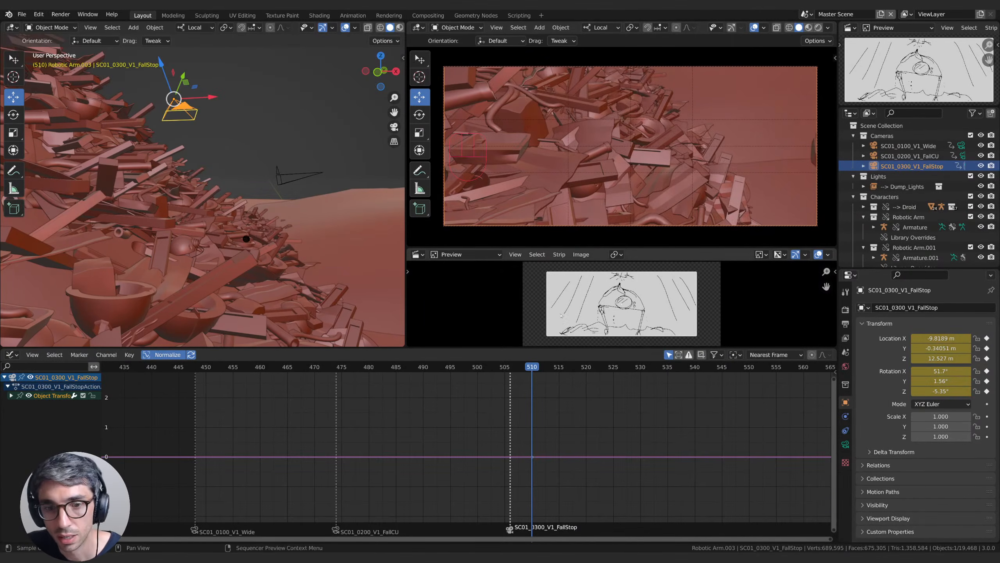
pyautogui.moveTo(535, 367)
pyautogui.mouseDown()
pyautogui.moveTo(511, 368)
pyautogui.moveTo(535, 371)
pyautogui.mouseUp()
pyautogui.keyDown('shift'); pyautogui.moveTo(595, 207); pyautogui.dragTo(663, 203, button='middle'); pyautogui.keyUp('shift')
pyautogui.keyDown('shift'); pyautogui.moveTo(646, 193); pyautogui.dragTo(642, 205, button='middle'); pyautogui.keyUp('shift')
pyautogui.keyDown('shift'); pyautogui.moveTo(615, 173); pyautogui.dragTo(615, 201, button='middle'); pyautogui.keyUp('shift')
# Step: Play back the cut from the FallCU shot into FallStop to review the new camera framing
pyautogui.moveTo(535, 367); pyautogui.dragTo(468, 373)
pyautogui.press('space')
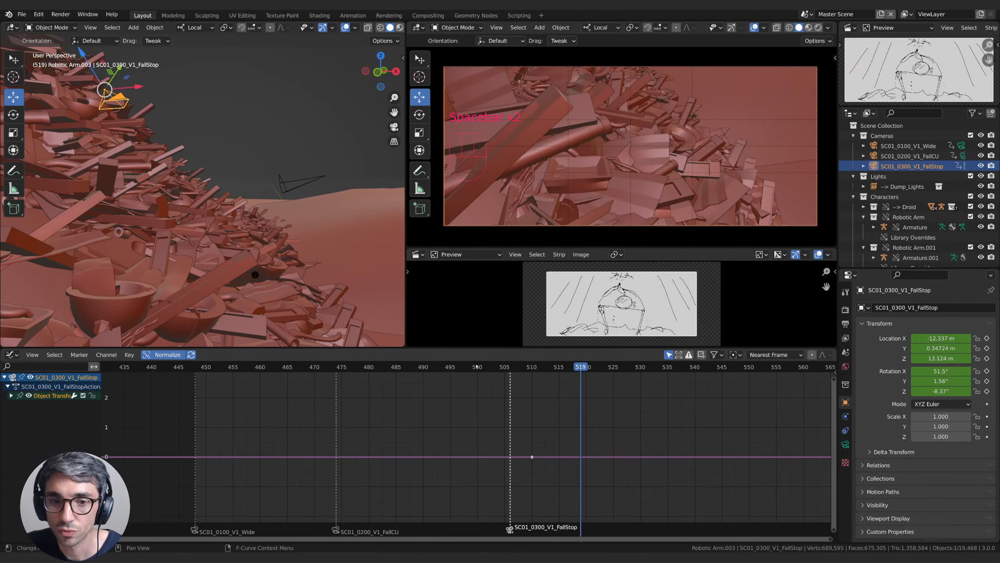
pyautogui.press('space')
pyautogui.press('space')
pyautogui.press('space')
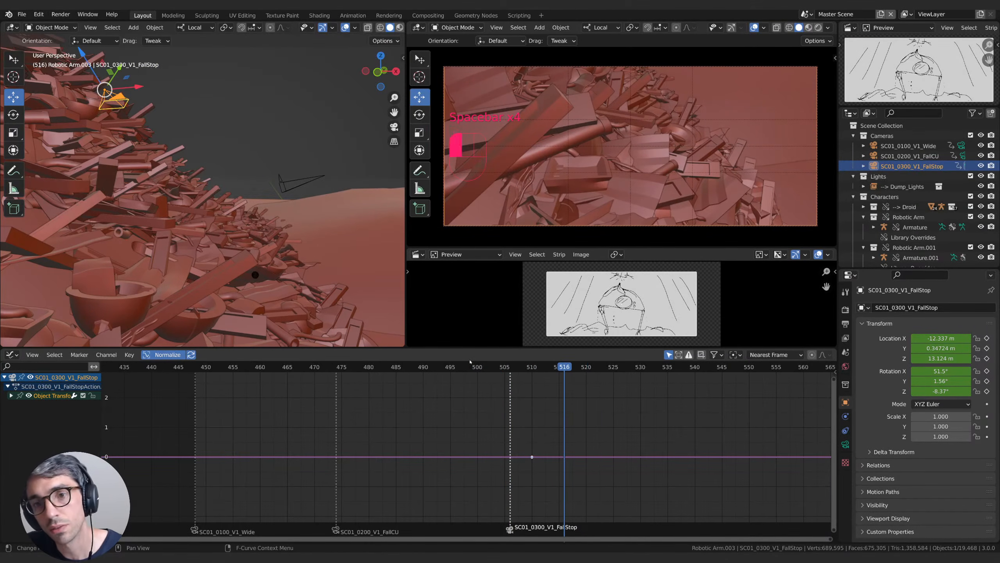
pyautogui.press('space')
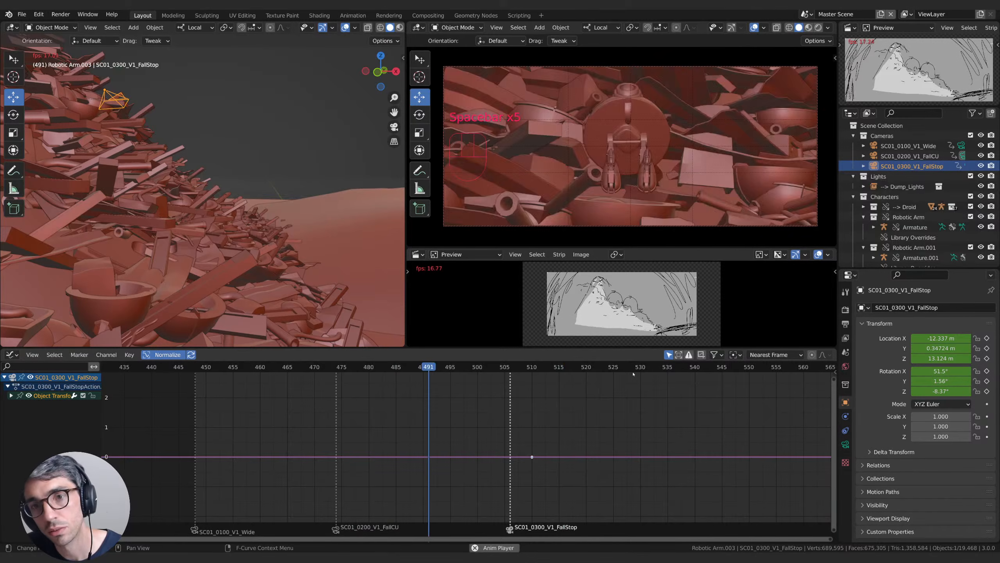
pyautogui.press('space')
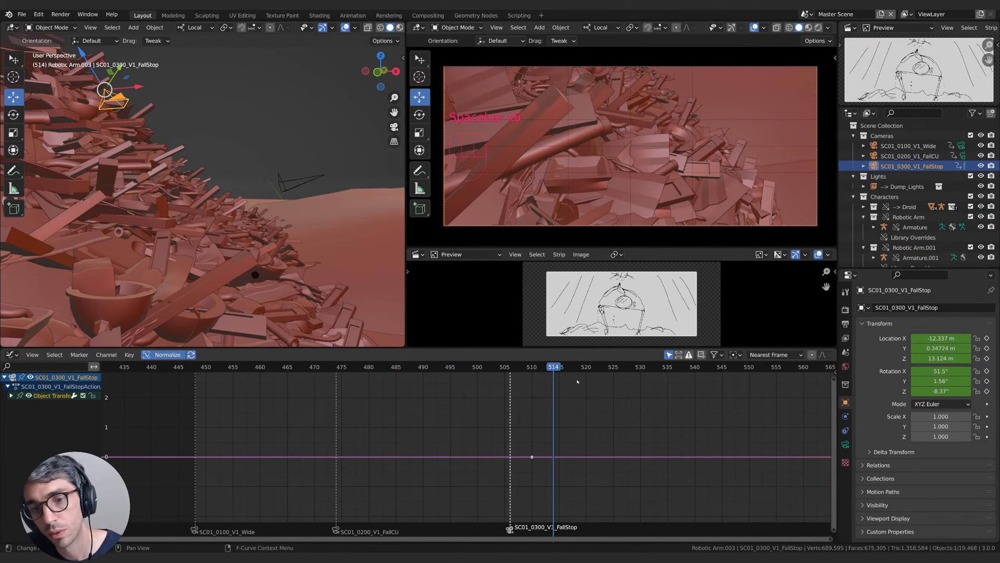
# Step: At frame 506, pull the FallStop camera back to about X -12.47 m, Y -0.75 m, Z 14.00 m
pyautogui.moveTo(545, 370); pyautogui.dragTo(515, 380)
pyautogui.press('Left')
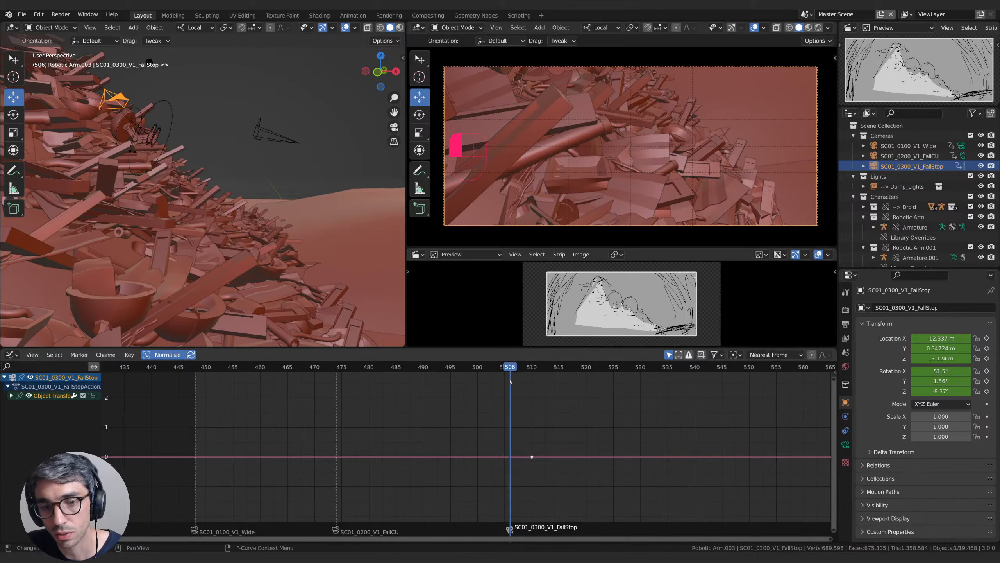
pyautogui.scroll(-2, 634, 144)
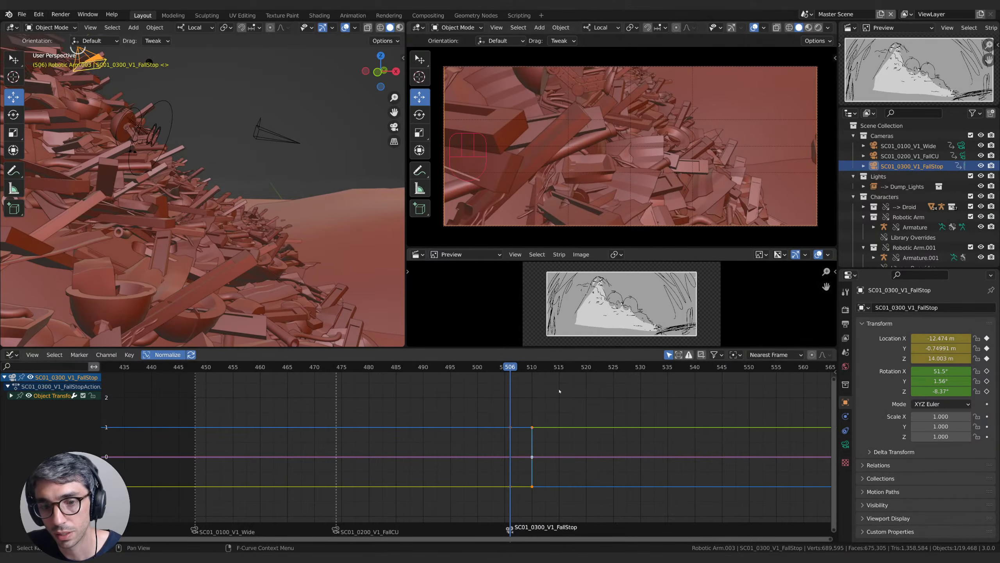
# Step: Set the camera's location keyframes to Bezier interpolation and shorten the handles of those at frame 506 along X
pyautogui.rightClick(534, 426)
pyautogui.moveTo(520, 470)
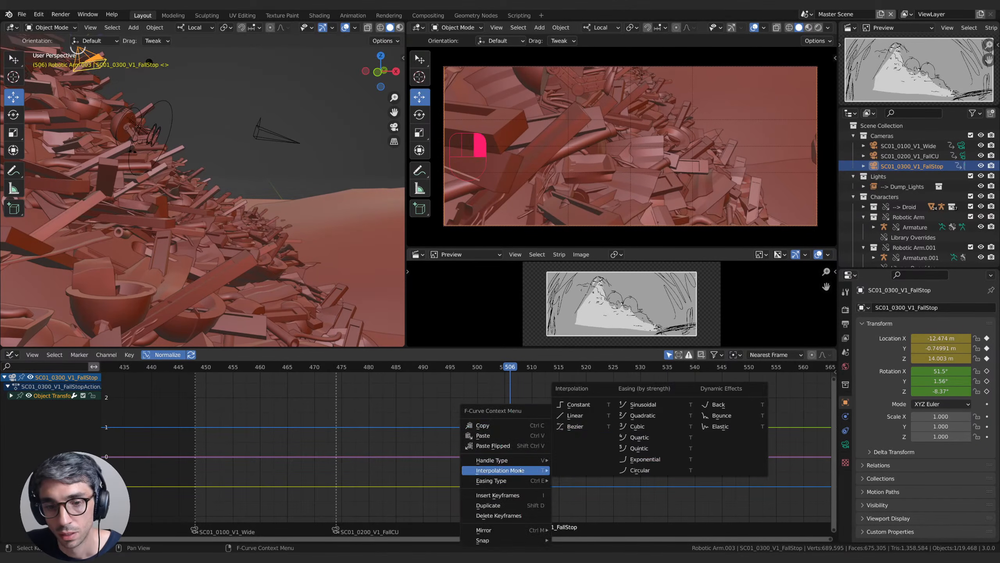
pyautogui.click(585, 428)
pyautogui.moveTo(499, 414); pyautogui.dragTo(519, 499)
pyautogui.press('s')
pyautogui.press('x')
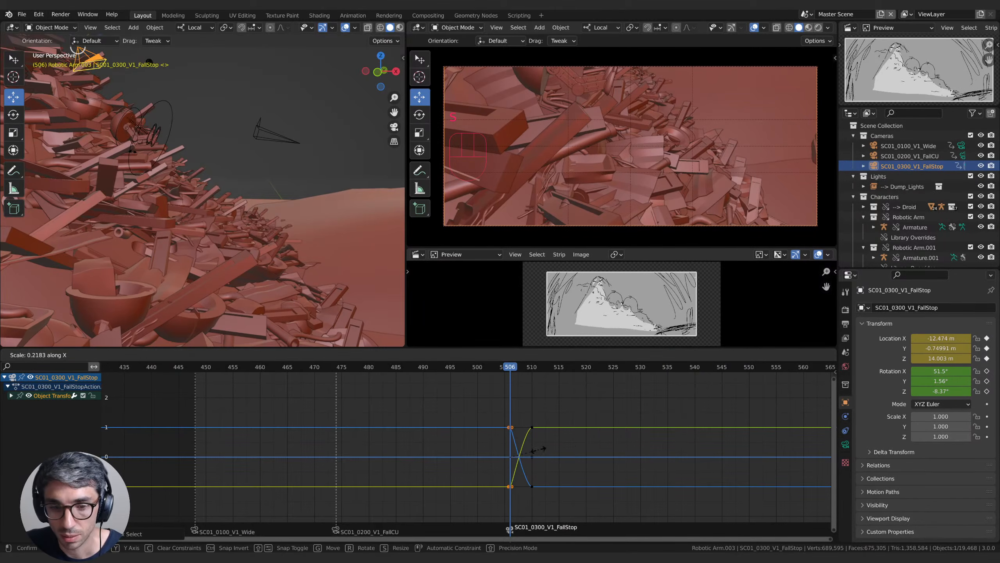
pyautogui.press('space')
pyautogui.press('space')
# Step: Move the FallStop camera's frame 510 keyframes to frame 521 and lengthen their handles along X
pyautogui.moveTo(559, 407); pyautogui.dragTo(521, 512)
pyautogui.press('g')
pyautogui.click(578, 502)
pyautogui.press('s')
pyautogui.press('x')
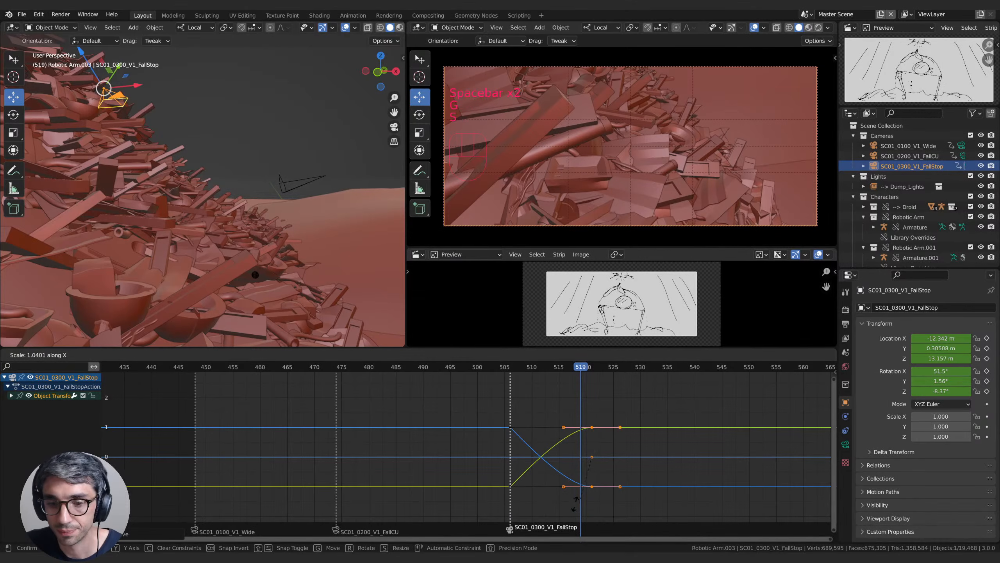
pyautogui.click(518, 373)
# Step: Play back the start of the FallStop shot to judge the eased camera push-in
pyautogui.press('space')
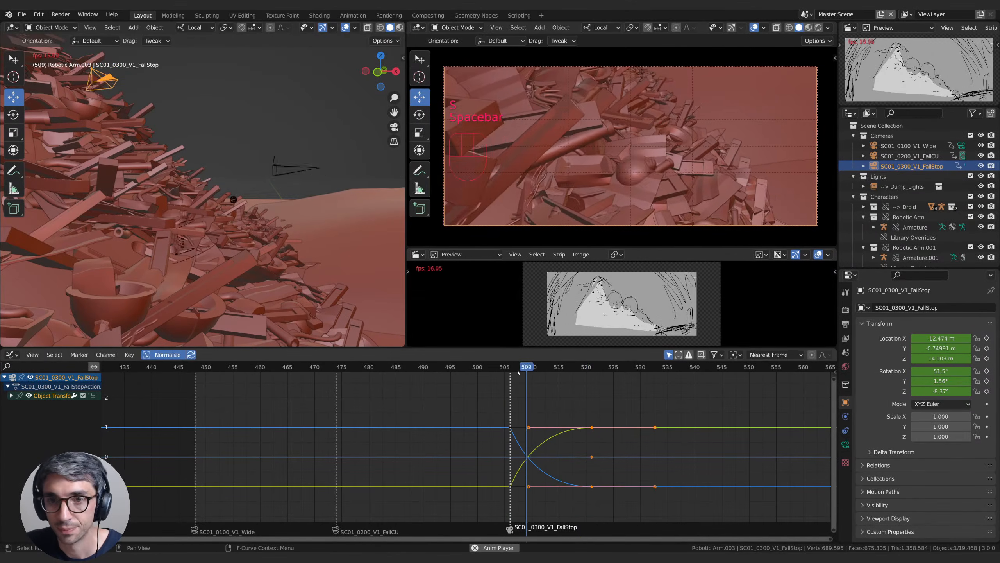
pyautogui.press('space')
pyautogui.click(489, 368)
pyautogui.press('space')
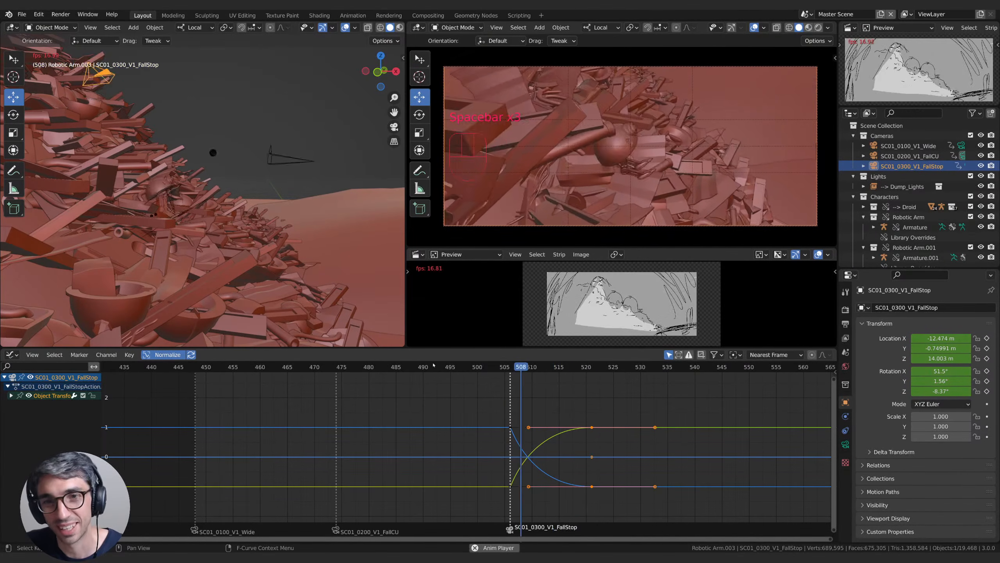
pyautogui.press('space')
# Step: Delete the FallStop camera's location keyframes at frame 506 to remove its push-in movement
pyautogui.click(596, 431)
pyautogui.moveTo(586, 368); pyautogui.dragTo(592, 367)
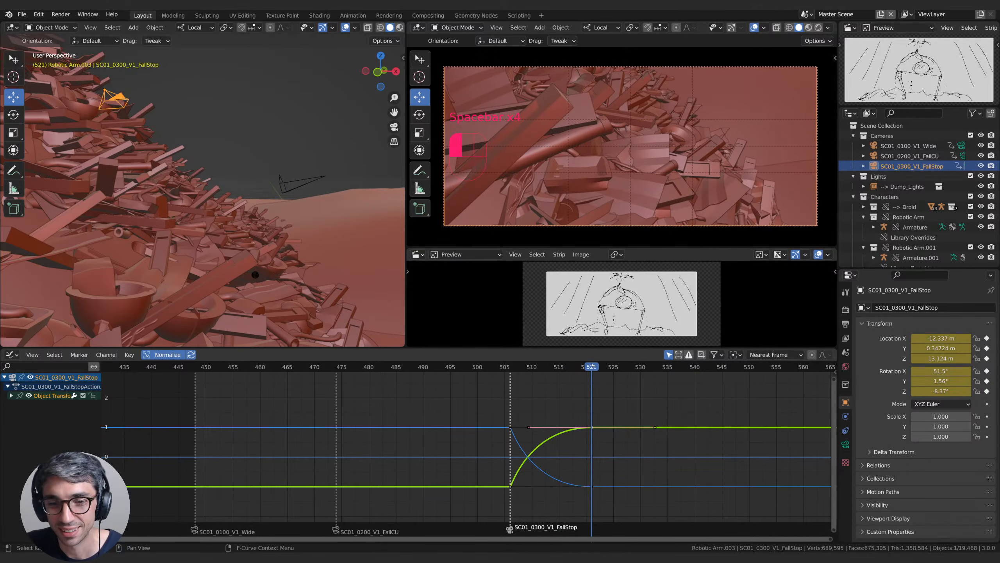
pyautogui.moveTo(549, 395); pyautogui.dragTo(494, 517)
pyautogui.press('x')
pyautogui.click(492, 503)
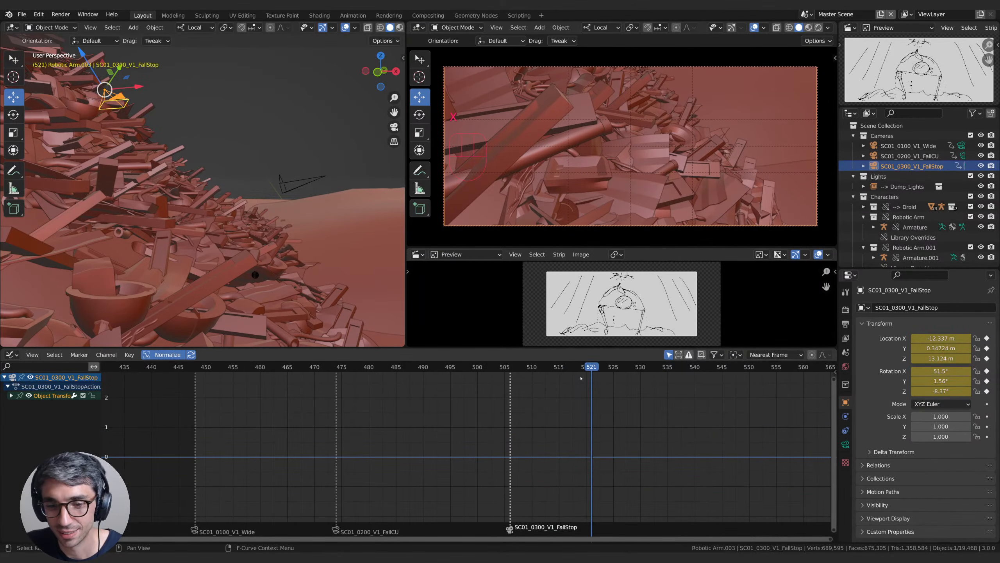
# Step: Play back the FallStop shot repeatedly to check the droid's landing with the static camera
pyautogui.press('space')
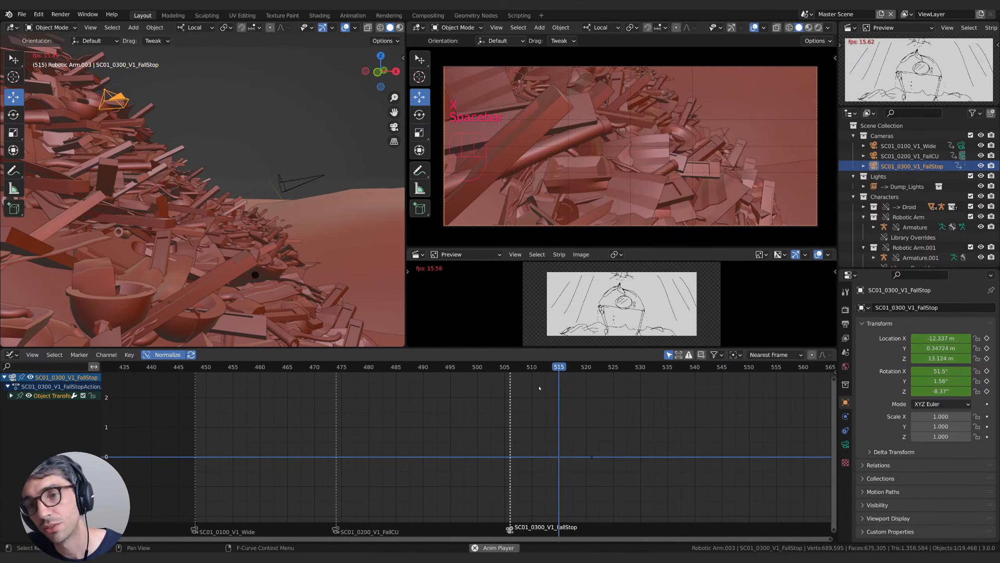
pyautogui.press('space')
pyautogui.press('space')
pyautogui.press('space')
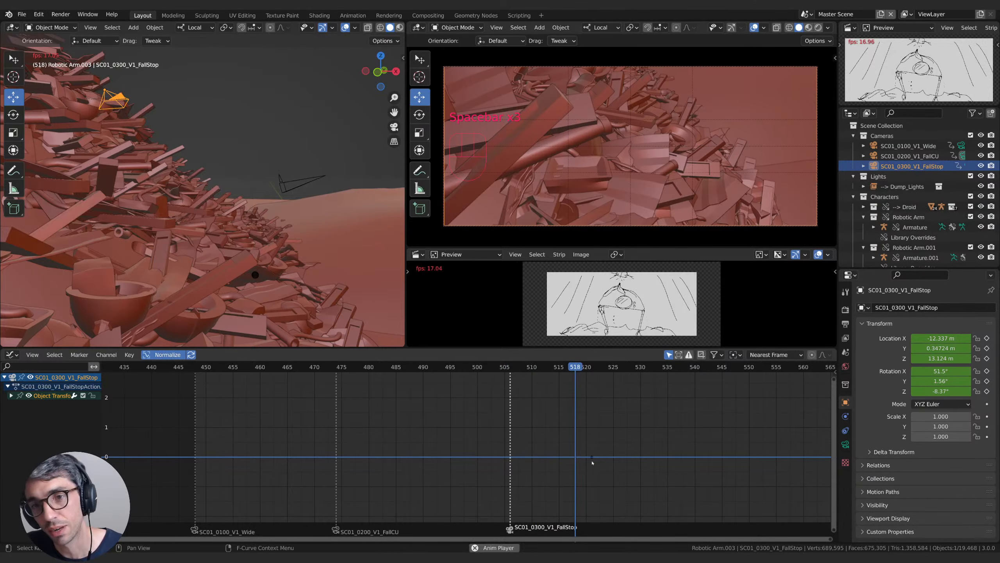
pyautogui.press('space')
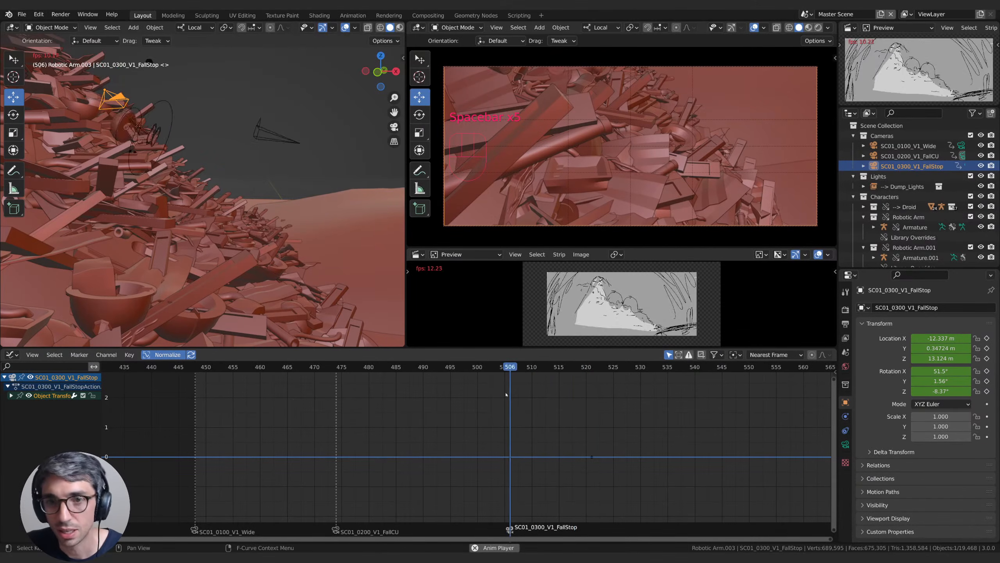
pyautogui.press('space')
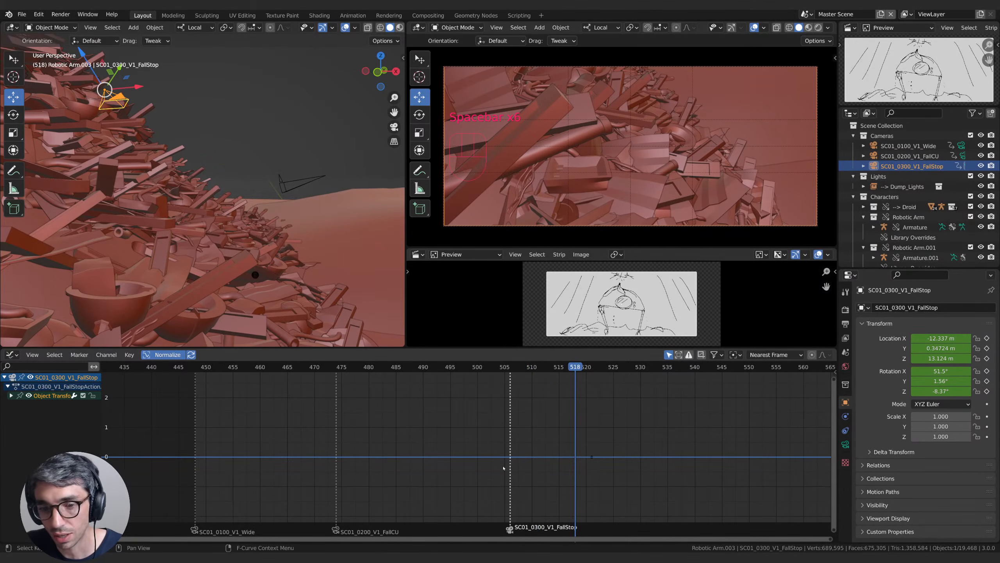
# Step: Duplicate the SC01_0300_V1_FallStop camera in place and rename the copy SC01_0400_V1_PickUp
pyautogui.hotkey('shift', 'd')
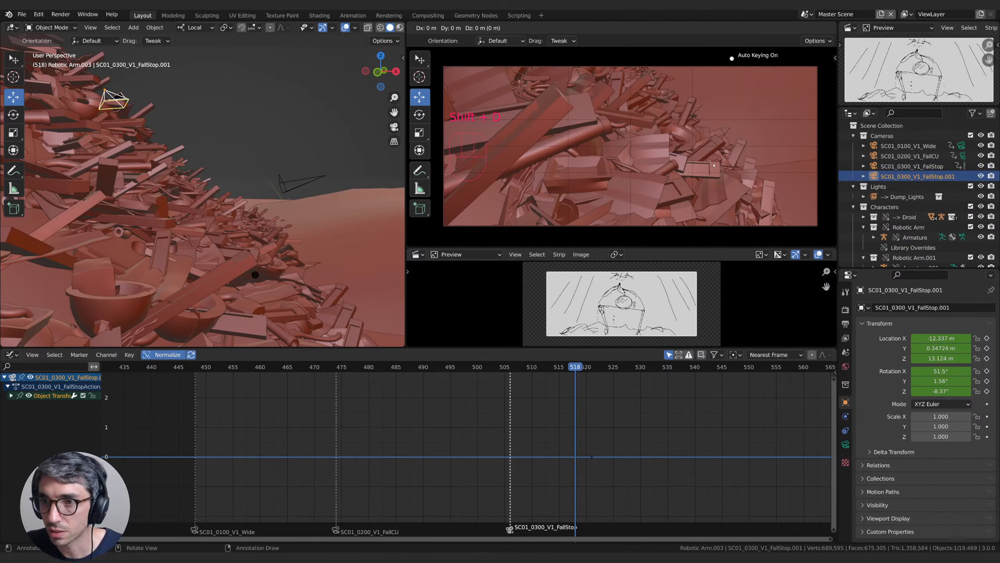
pyautogui.click(713, 165)
pyautogui.doubleClick(932, 176)
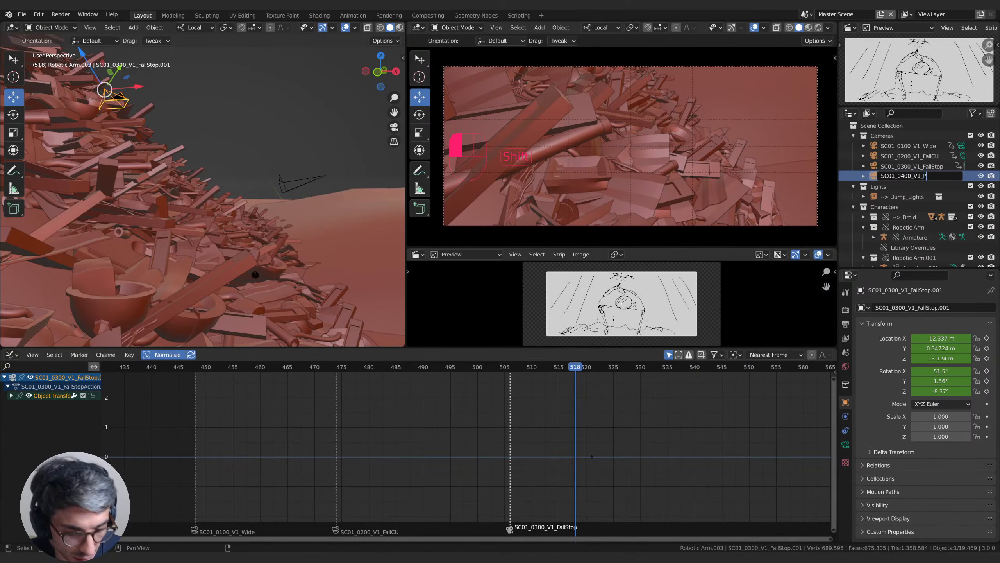
pyautogui.press('Return')
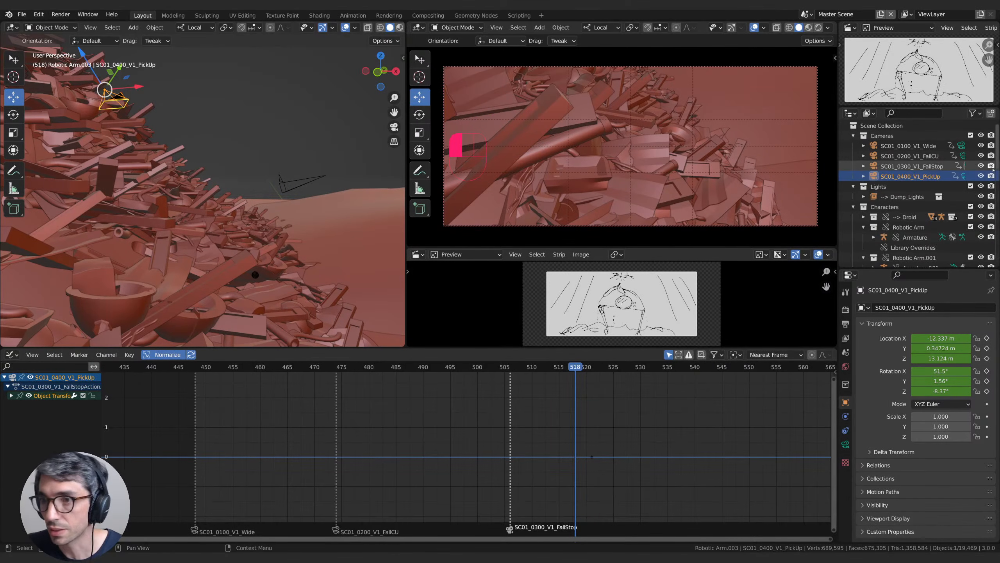
# Step: Bind the PickUp camera to a marker at frame 518 and reposition it low, facing the debris pile
pyautogui.click(963, 176)
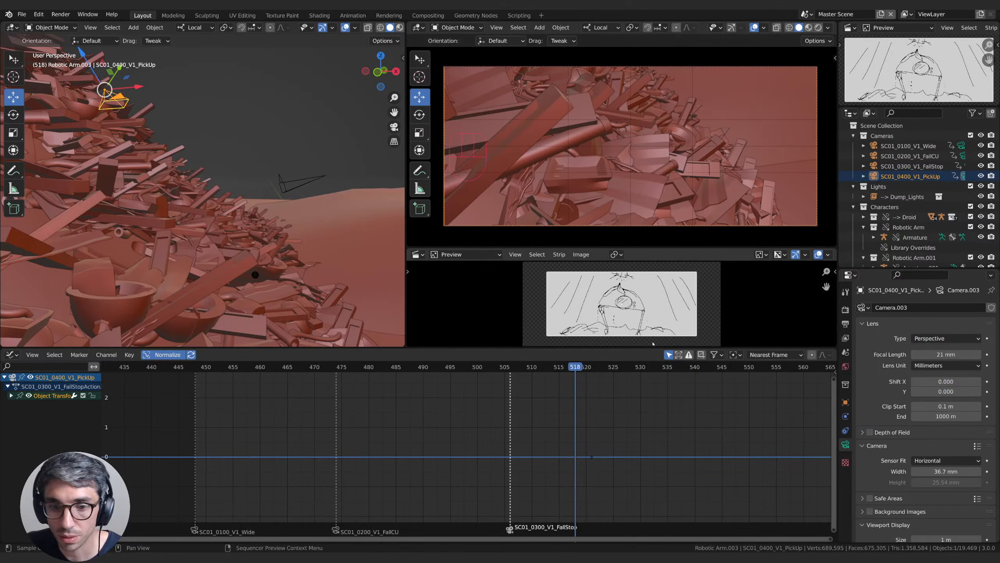
pyautogui.hotkey('ctrl', 'b')
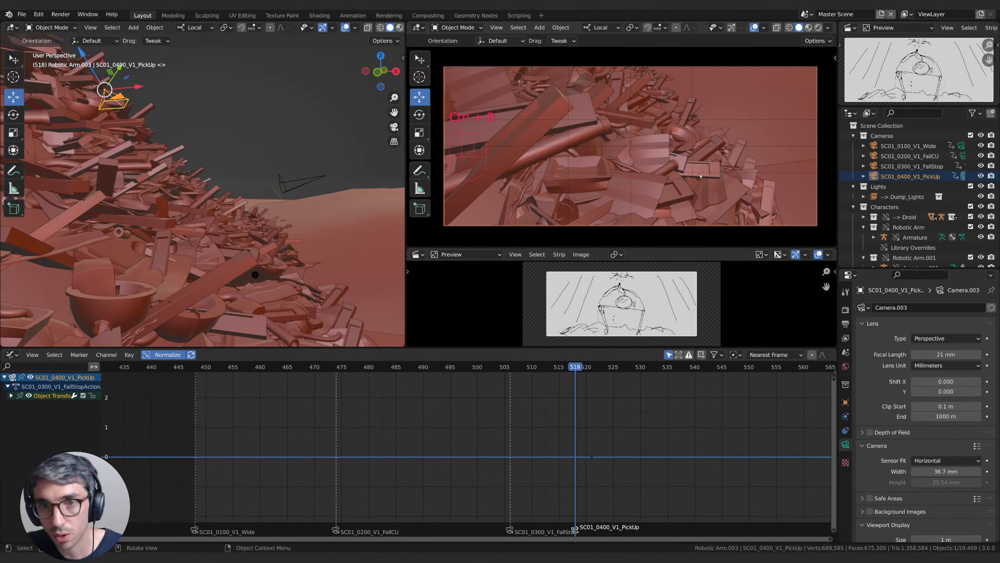
pyautogui.moveTo(700, 176); pyautogui.dragTo(658, 166, button='middle')
pyautogui.scroll(-3, 656, 195)
pyautogui.scroll(3, 657, 168)
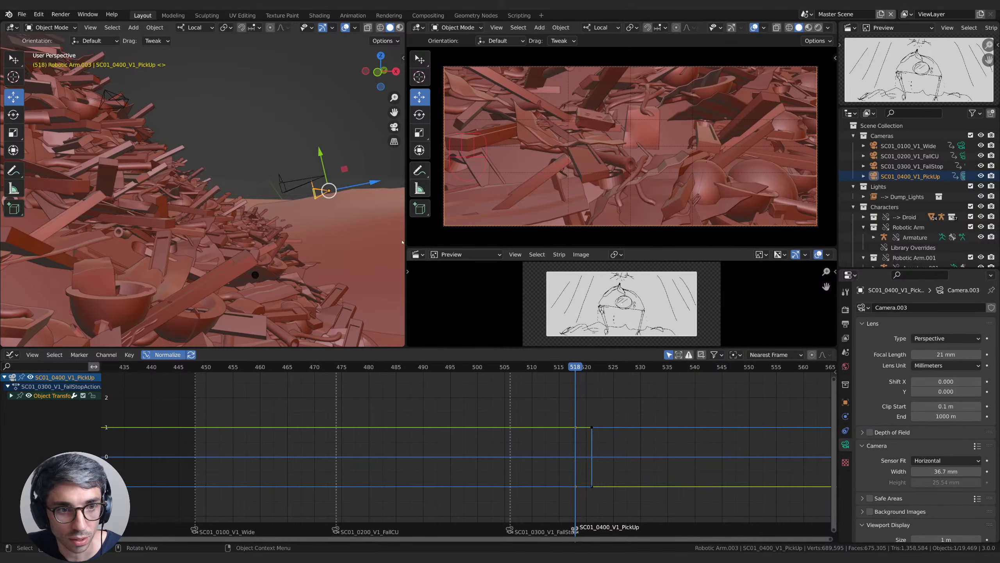
# Step: Frame the droid rig in the PickUp camera view and raise the rig along the global Z axis at frame 518
pyautogui.click(256, 276)
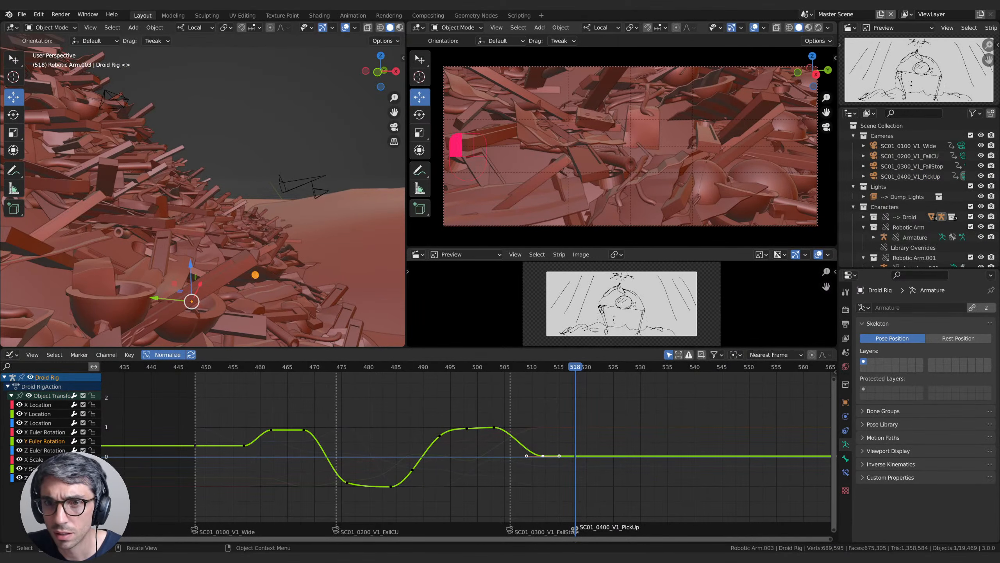
pyautogui.scroll(-3, 658, 136)
pyautogui.keyDown('shift'); pyautogui.moveTo(657, 179); pyautogui.dragTo(635, 205, button='middle'); pyautogui.keyUp('shift')
pyautogui.scroll(3, 656, 135)
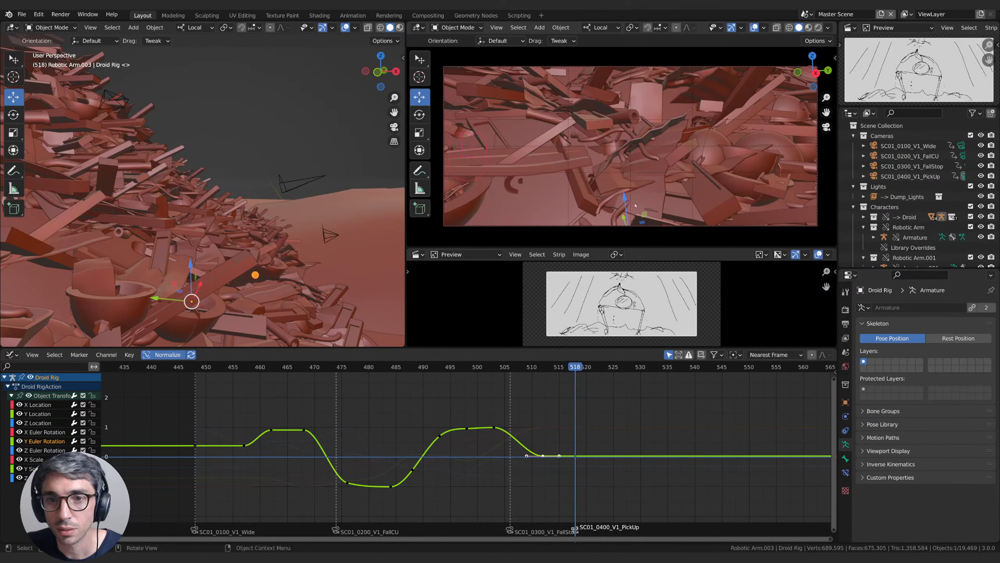
pyautogui.click(197, 28)
pyautogui.click(180, 60)
pyautogui.press('g')
pyautogui.press('z')
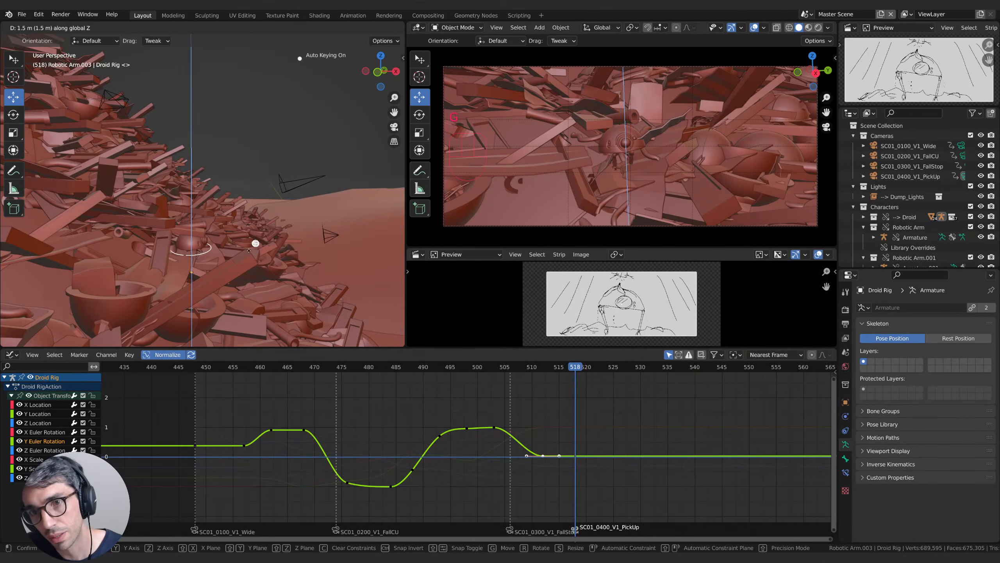
pyautogui.click(255, 243)
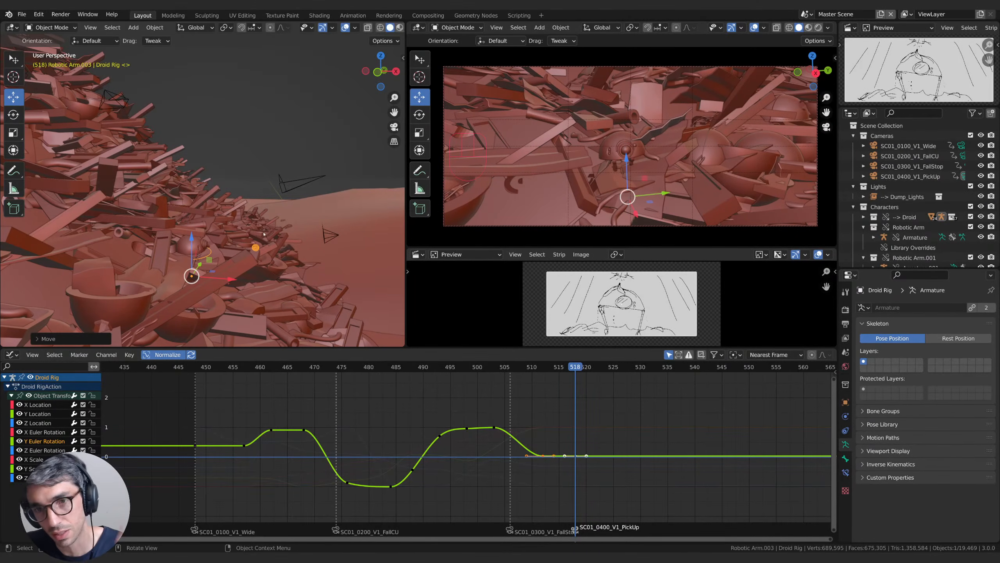
# Step: Examine the droid's resting place in the debris and its surroundings near the robotic arm from several angles
pyautogui.moveTo(333, 211); pyautogui.dragTo(340, 300, button='middle')
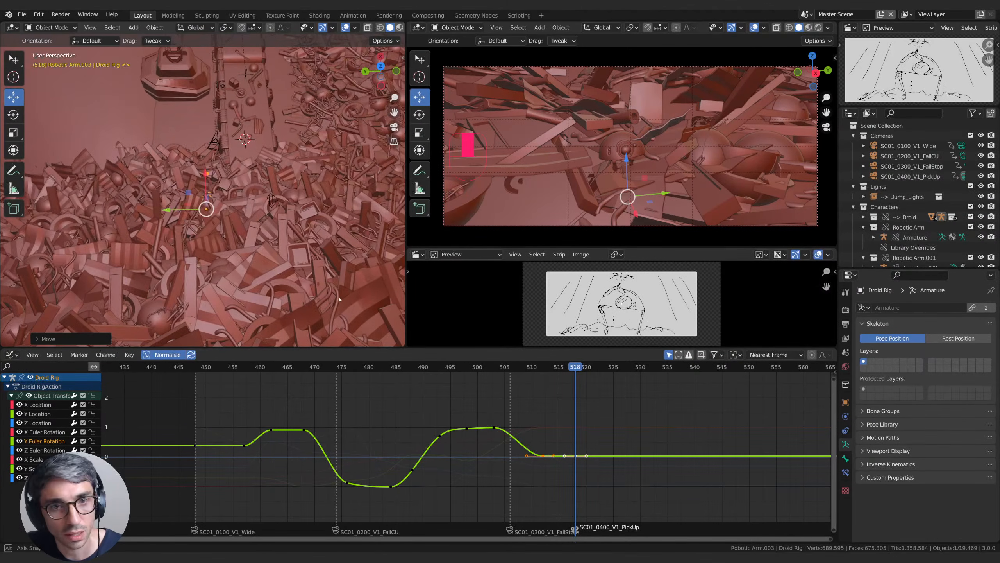
pyautogui.keyDown('shift'); pyautogui.moveTo(291, 236); pyautogui.dragTo(225, 223, button='middle'); pyautogui.keyUp('shift')
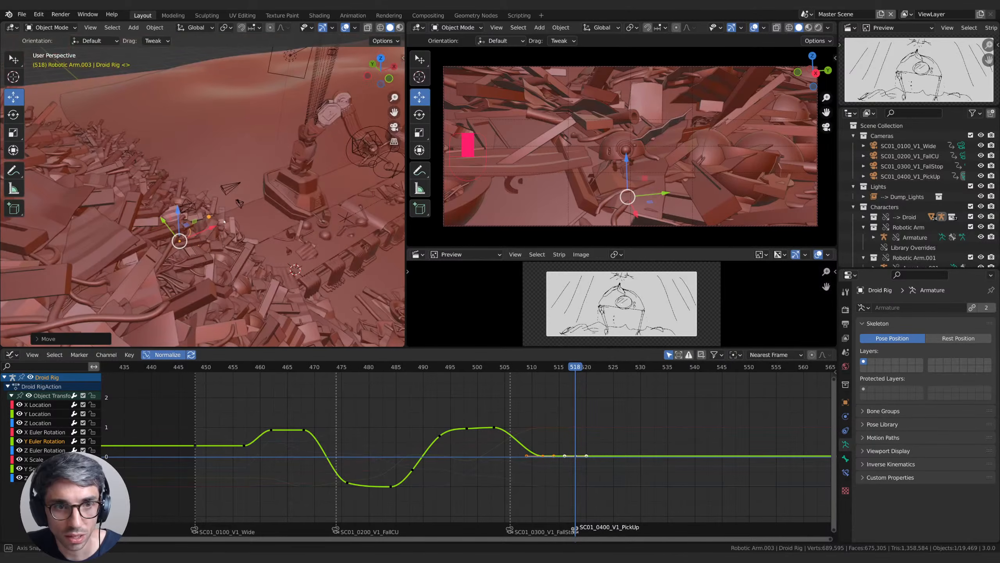
pyautogui.moveTo(291, 240); pyautogui.dragTo(308, 244, button='middle')
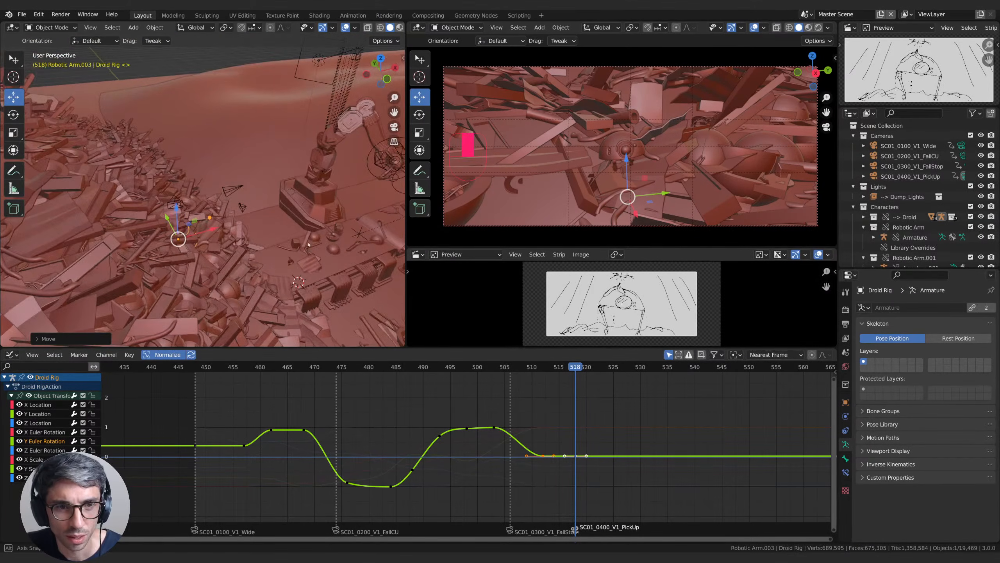
pyautogui.keyDown('shift'); pyautogui.moveTo(365, 186); pyautogui.dragTo(290, 204, button='middle'); pyautogui.keyUp('shift')
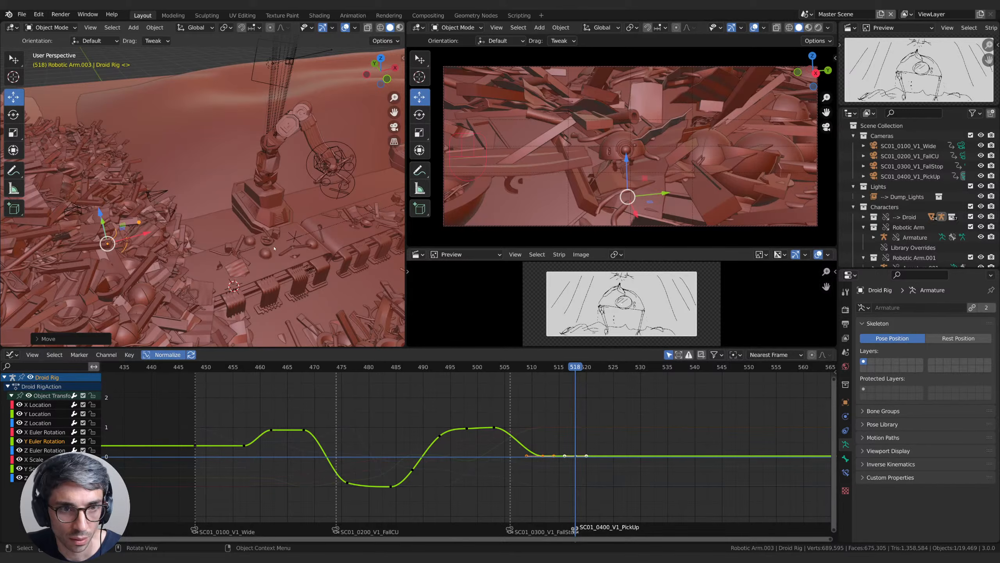
pyautogui.moveTo(267, 224); pyautogui.dragTo(207, 221, button='middle')
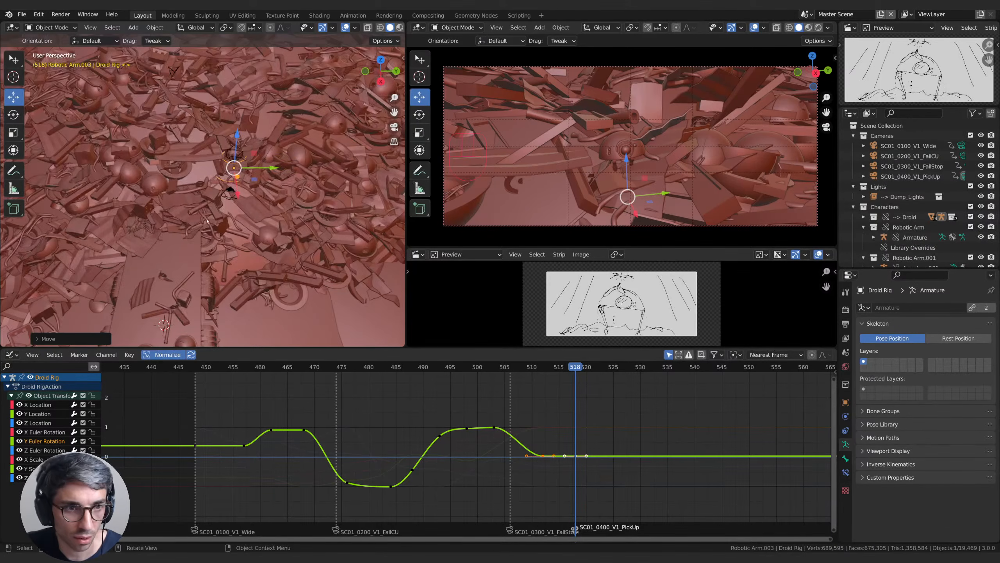
pyautogui.scroll(1, 200, 222)
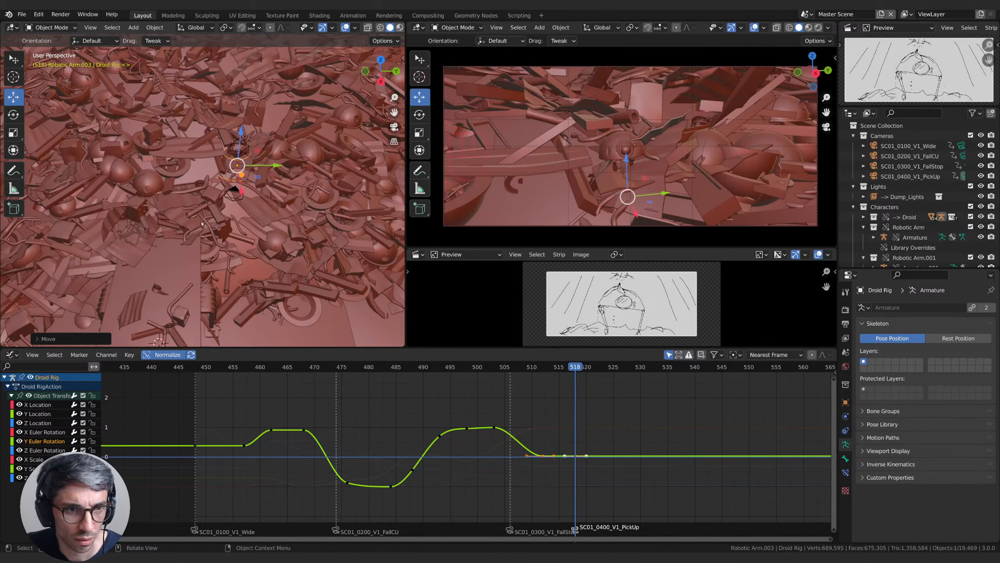
pyautogui.moveTo(189, 299); pyautogui.dragTo(203, 221, button='middle')
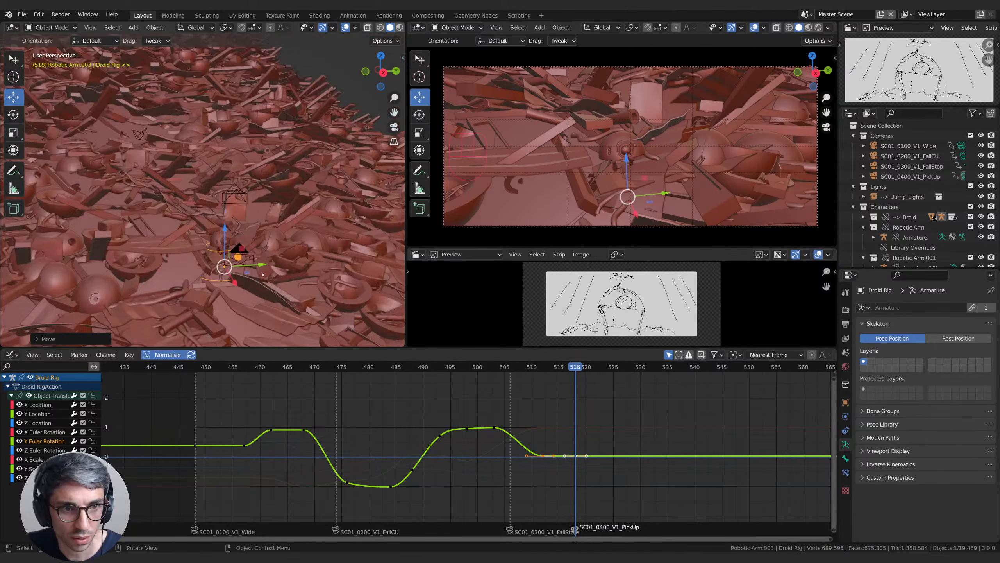
pyautogui.scroll(3, 221, 244)
pyautogui.moveTo(256, 264); pyautogui.dragTo(270, 250, button='middle')
pyautogui.scroll(1, 270, 250)
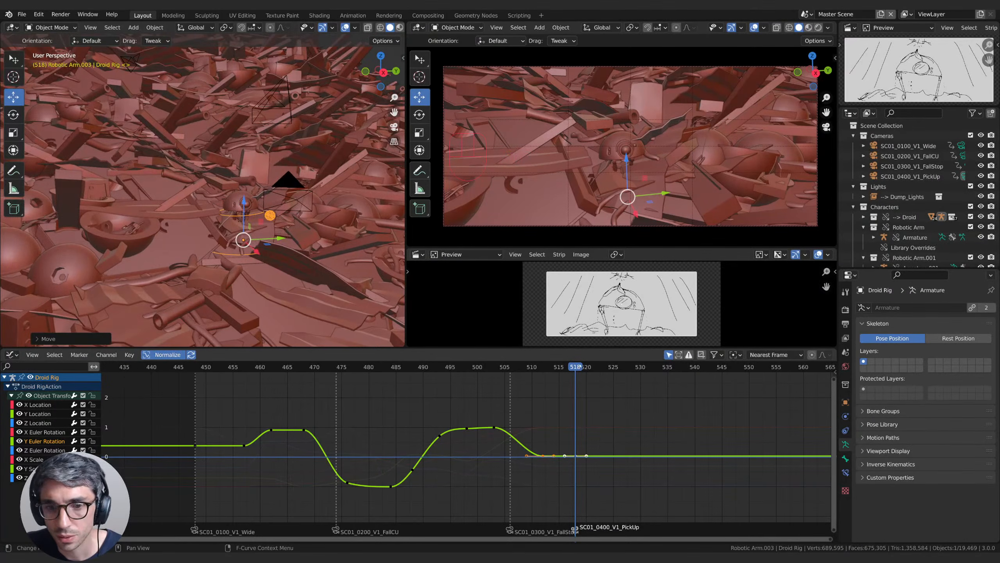
# Step: Play back from about frame 502 to check the cut from the FallStop shot to the PickUp camera
pyautogui.moveTo(580, 367); pyautogui.dragTo(485, 372)
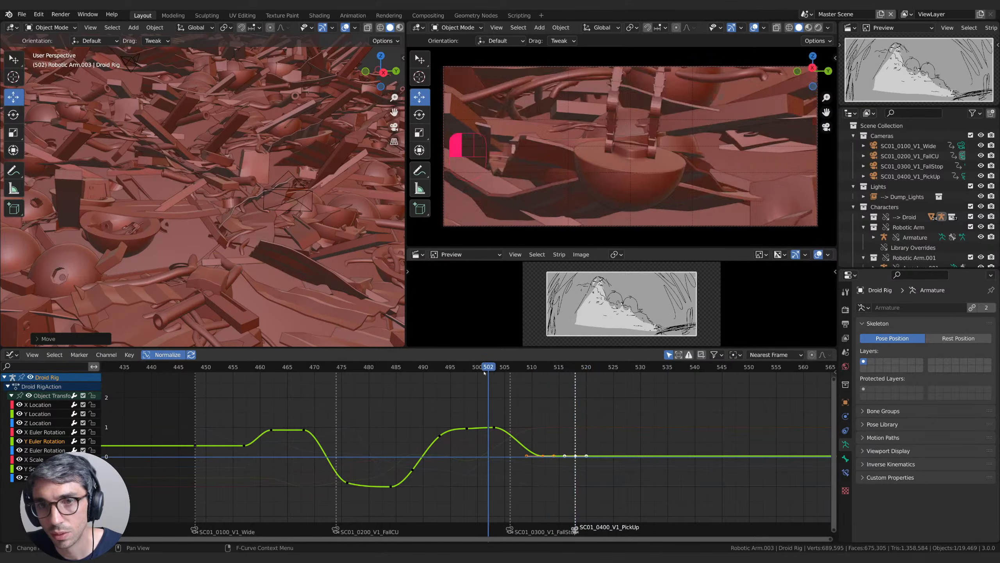
pyautogui.press('space')
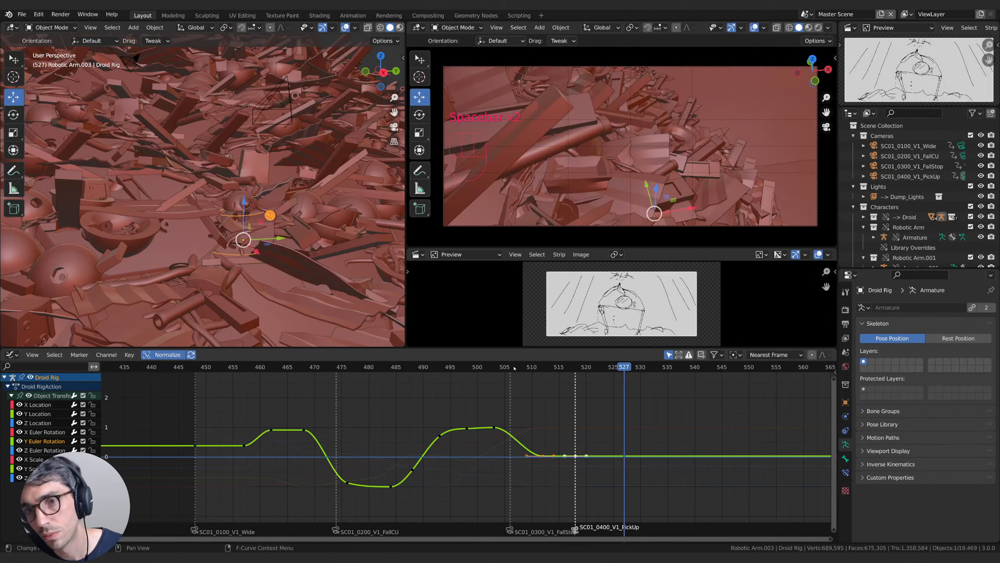
pyautogui.press('space')
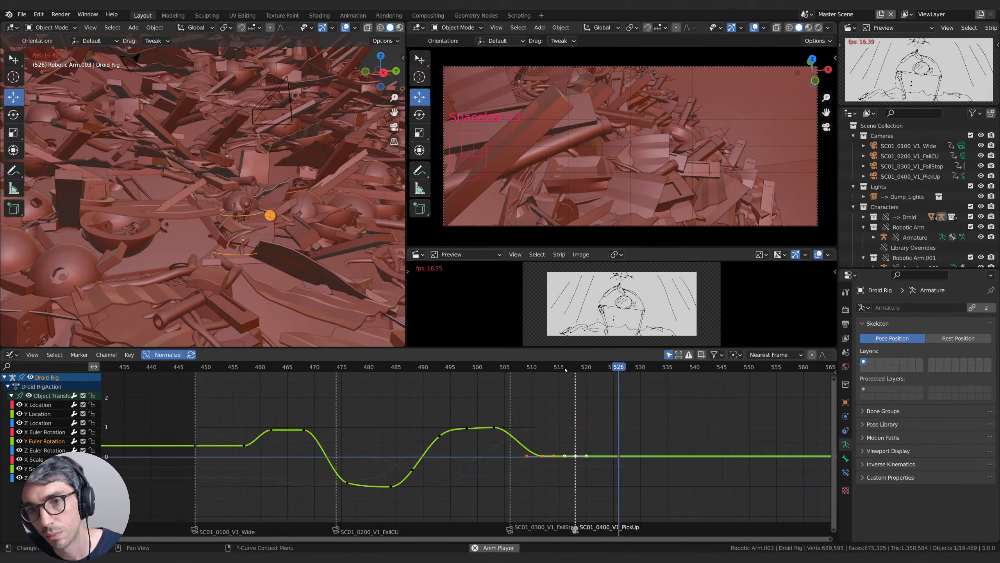
pyautogui.press('space')
# Step: Delete the PickUp camera's inherited keyframes at frame 521
pyautogui.click(914, 176)
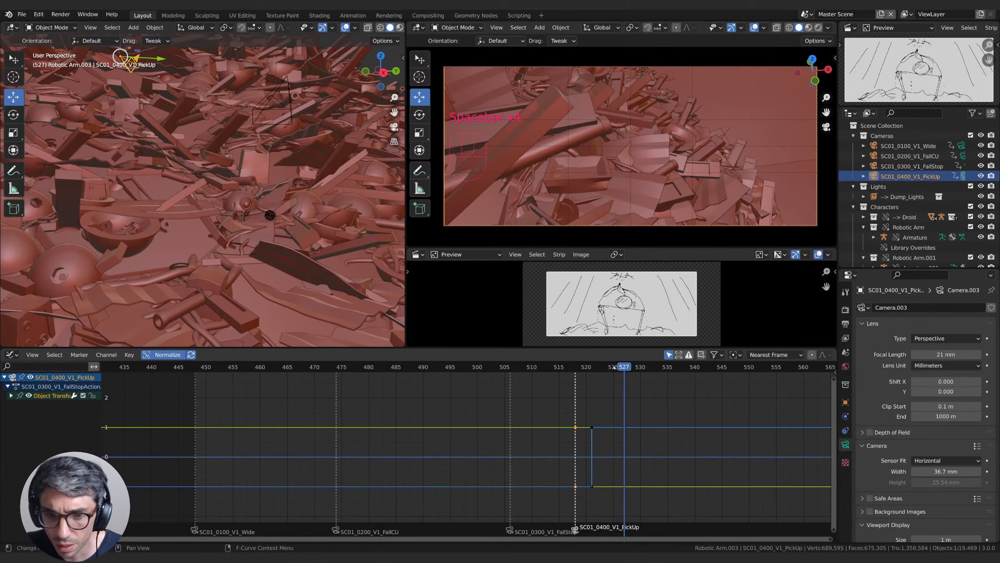
pyautogui.moveTo(614, 367); pyautogui.dragTo(588, 516)
pyautogui.press('x')
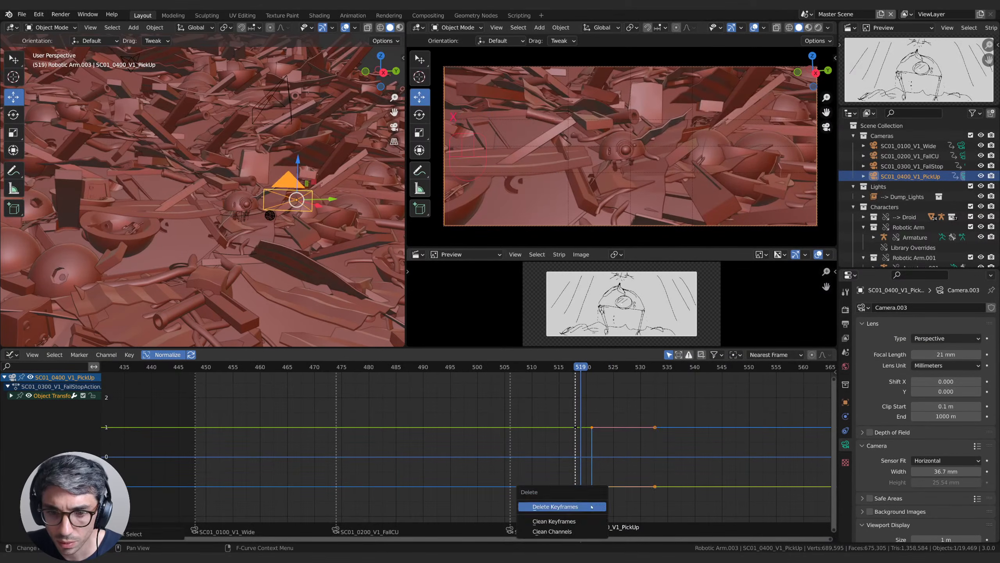
pyautogui.click(586, 507)
# Step: Play back the FallStop and PickUp shots to judge the timing of the cut
pyautogui.moveTo(632, 395); pyautogui.dragTo(523, 407, button='middle')
pyautogui.press('space')
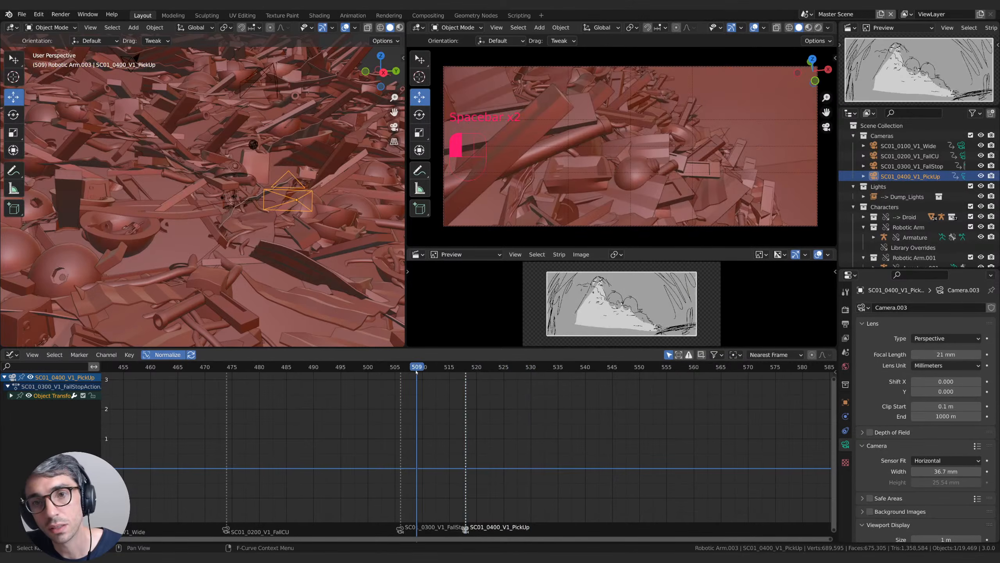
pyautogui.press('space')
# Step: Try the PickUp camera marker at frame 515 and play back the earlier cut
pyautogui.moveTo(480, 372)
pyautogui.mouseDown()
pyautogui.moveTo(419, 375)
pyautogui.moveTo(449, 375)
pyautogui.mouseUp()
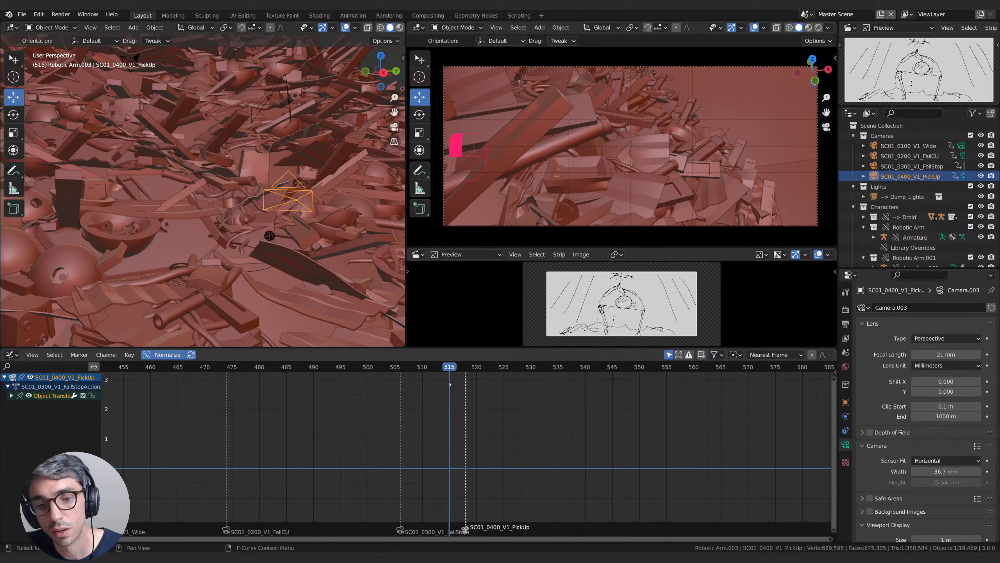
pyautogui.moveTo(465, 528); pyautogui.dragTo(448, 534)
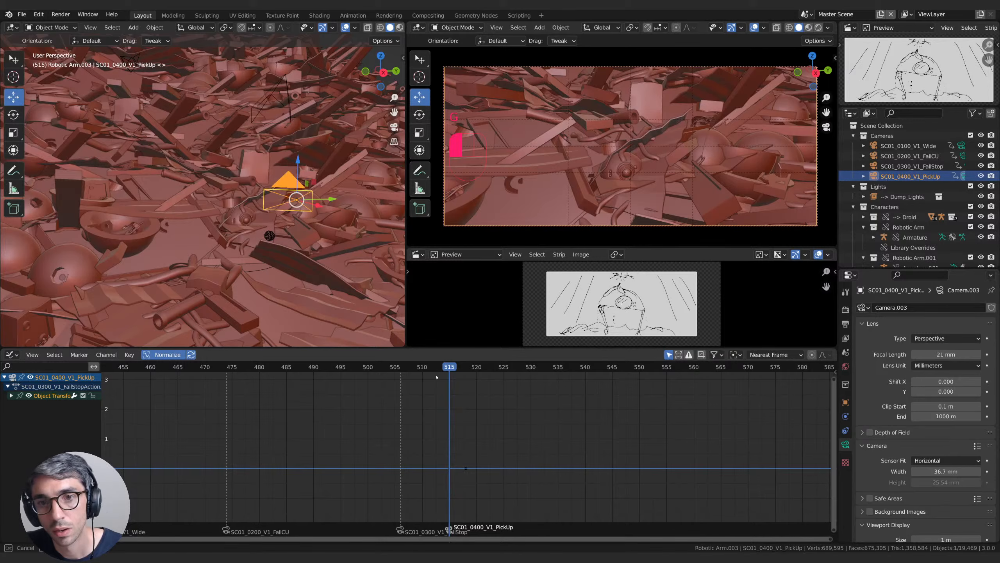
pyautogui.moveTo(443, 368); pyautogui.dragTo(406, 376)
pyautogui.press('space')
pyautogui.press('space')
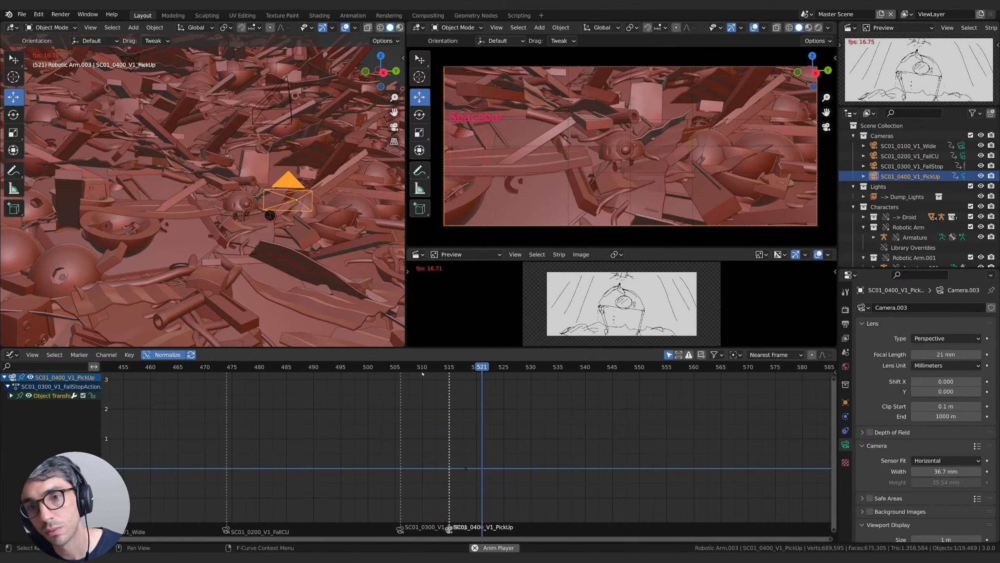
# Step: Try the PickUp camera marker at frame 512 and play back the cut
pyautogui.press('g')
pyautogui.click(429, 531)
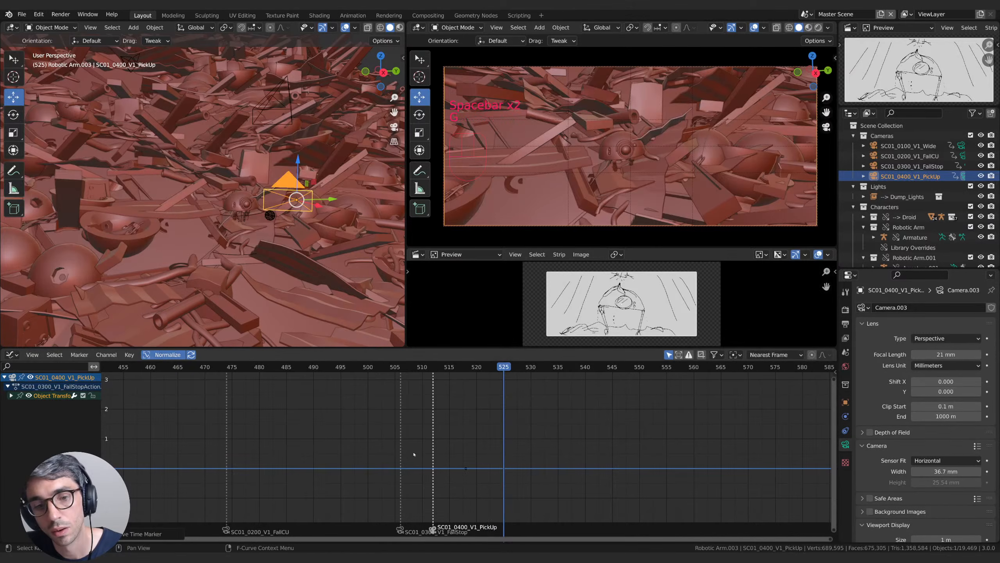
pyautogui.press('space')
pyautogui.press('space')
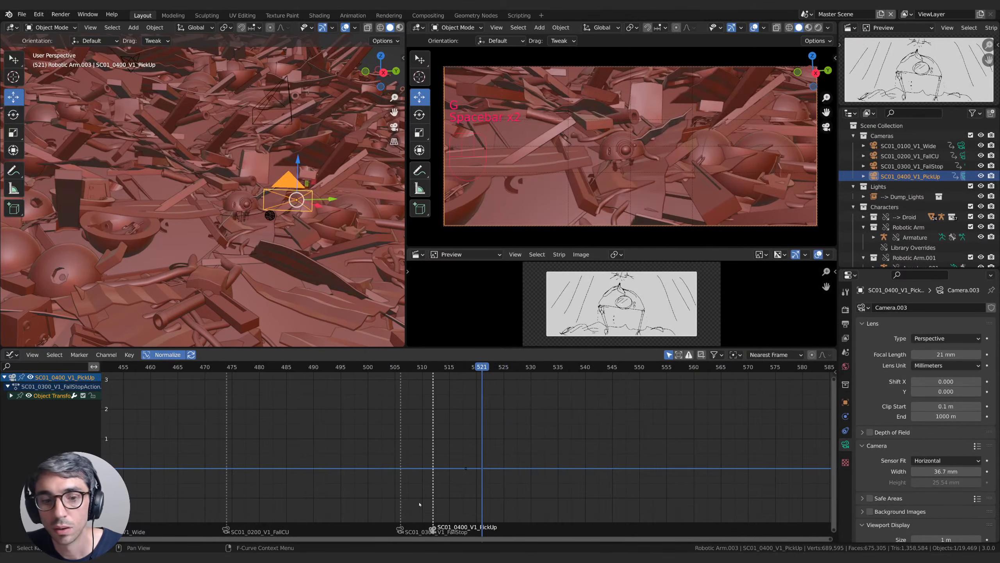
# Step: Try the FallStop camera marker at frame 499 and play back the longer shot
pyautogui.press('g')
pyautogui.click(361, 454)
pyautogui.press('space')
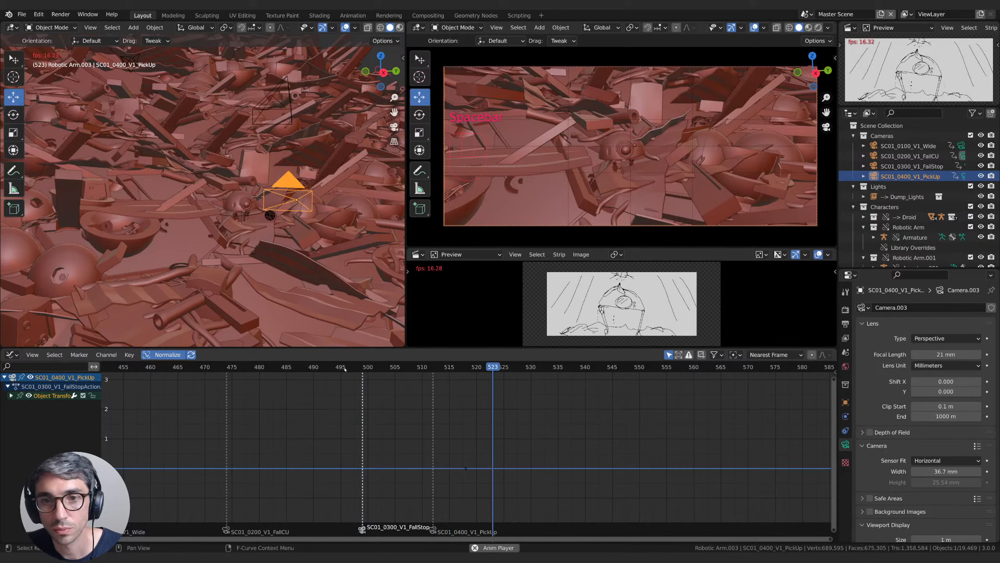
pyautogui.press('space')
pyautogui.click(434, 530)
pyautogui.press('g')
pyautogui.rightClick(457, 506)
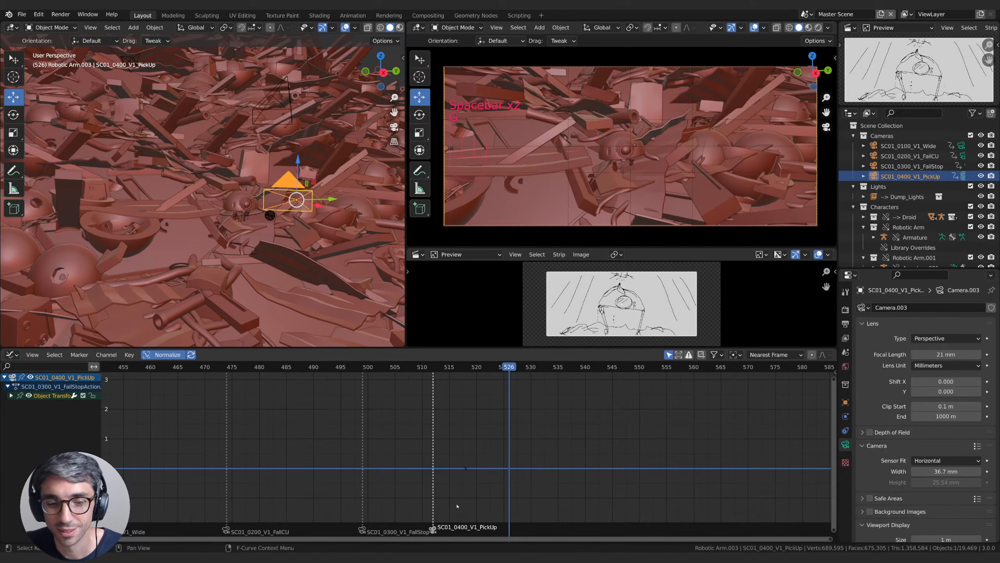
# Step: Move the FallStop camera marker to frame 505 and the PickUp camera marker to frame 520
pyautogui.click(361, 530)
pyautogui.press('g')
pyautogui.click(394, 512)
pyautogui.click(433, 530)
pyautogui.press('g')
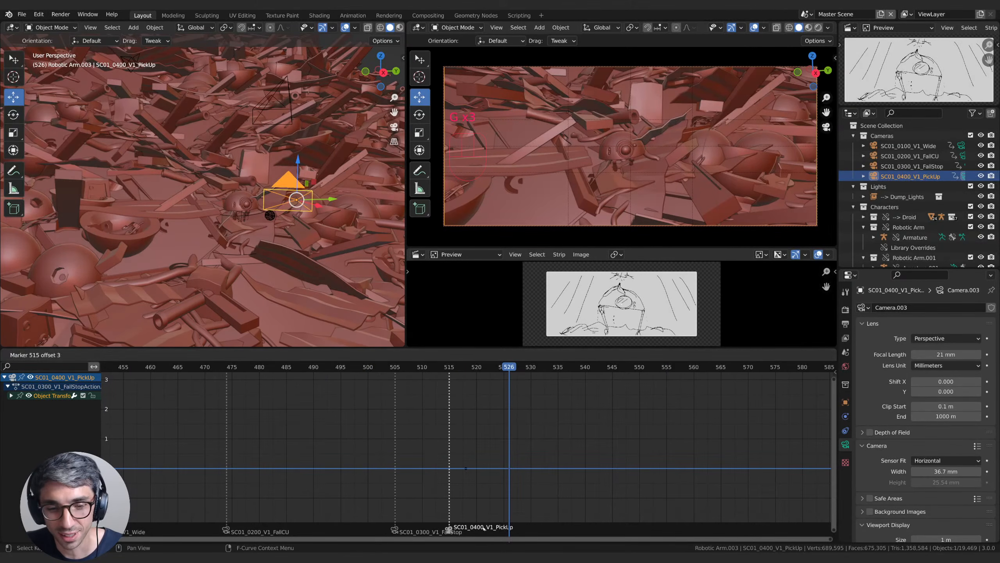
pyautogui.click(477, 509)
# Step: Play back the sequence twice to check the new timing of the FallStop and PickUp cuts
pyautogui.press('space')
pyautogui.press('space')
pyautogui.press('space')
pyautogui.press('space')
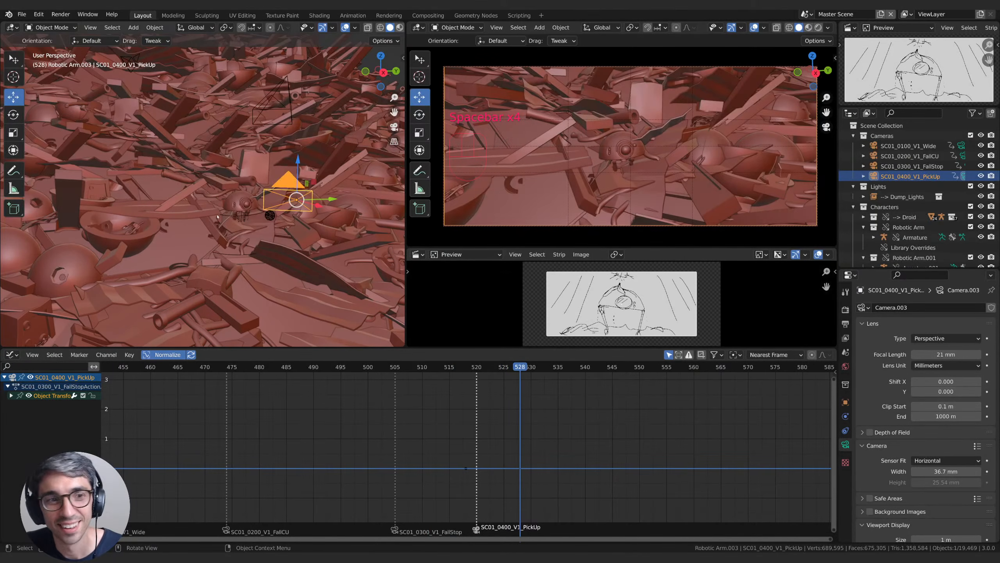
# Step: Duplicate the Droid Rig's Z Location keyframe at frame 512 to frame 516 and play back the landing
pyautogui.click(247, 214)
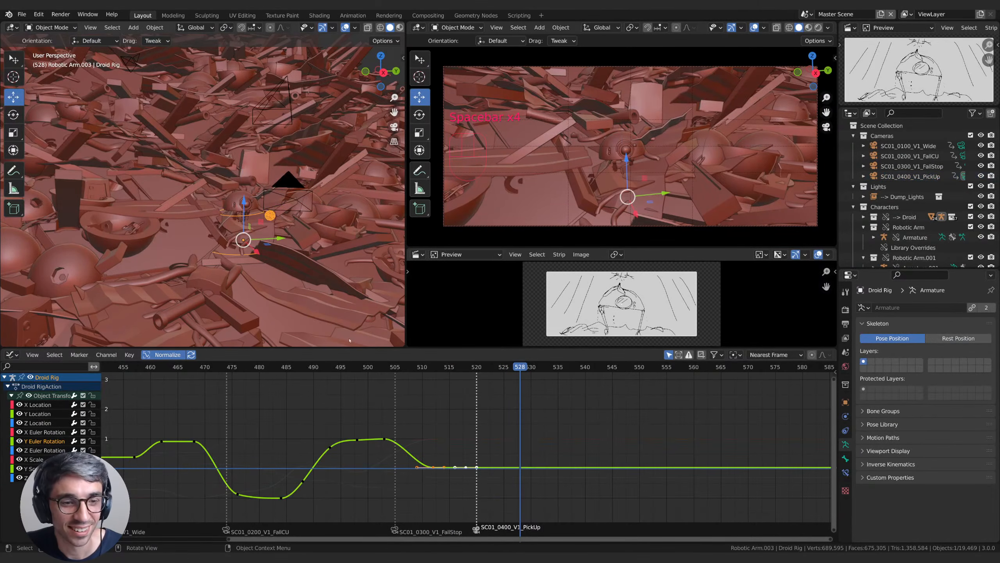
pyautogui.click(38, 423)
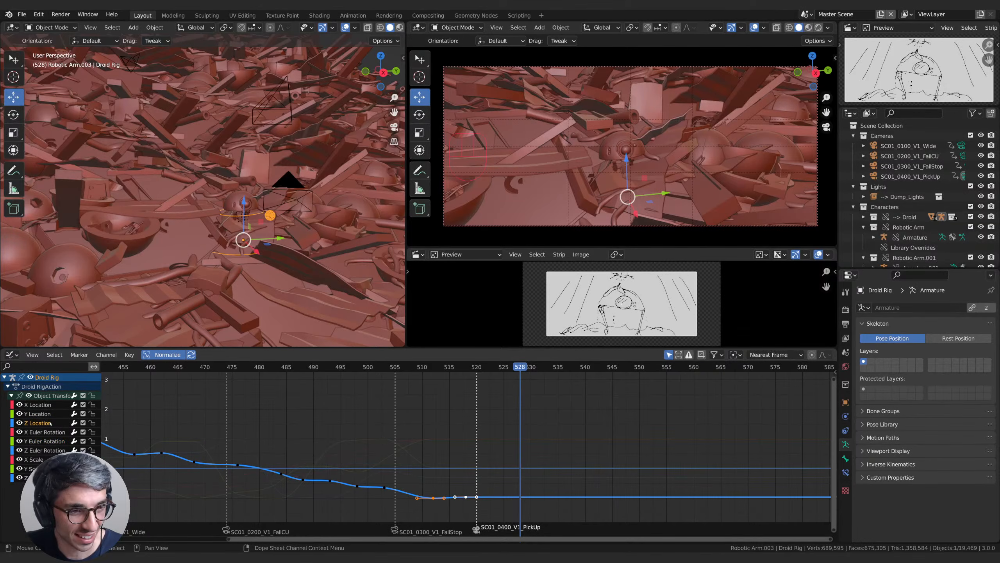
pyautogui.scroll(3, 479, 445)
pyautogui.scroll(2, 479, 445)
pyautogui.moveTo(465, 513); pyautogui.dragTo(474, 438, button='middle')
pyautogui.moveTo(428, 416); pyautogui.dragTo(453, 451)
pyautogui.hotkey('shift', 'd')
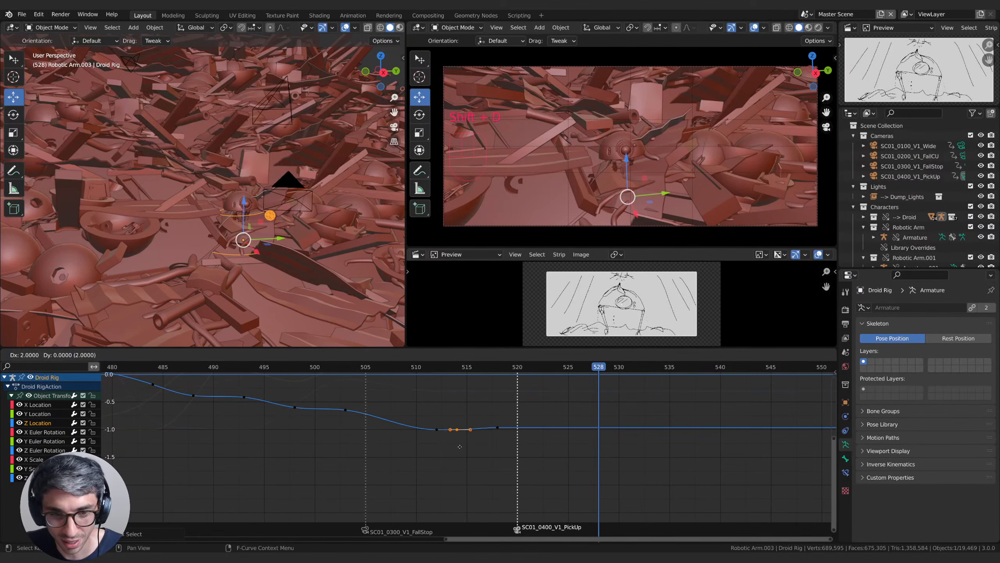
pyautogui.press('x')
pyautogui.click(484, 447)
pyautogui.click(413, 373)
pyautogui.press('space')
pyautogui.press('space')
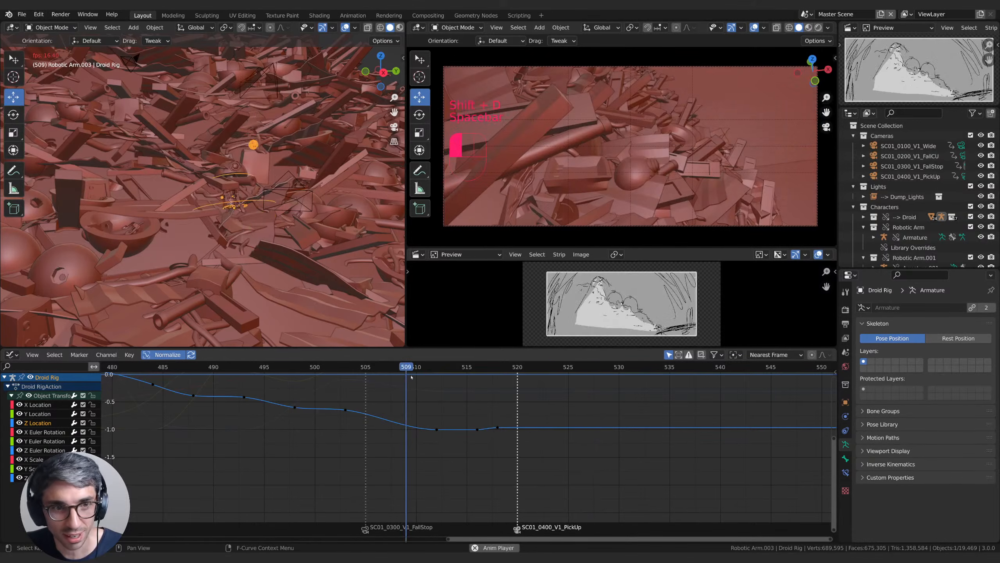
# Step: Move the Droid Rig's last Z Location keyframe to frame 533 and play back the cut
pyautogui.moveTo(519, 414); pyautogui.dragTo(491, 451)
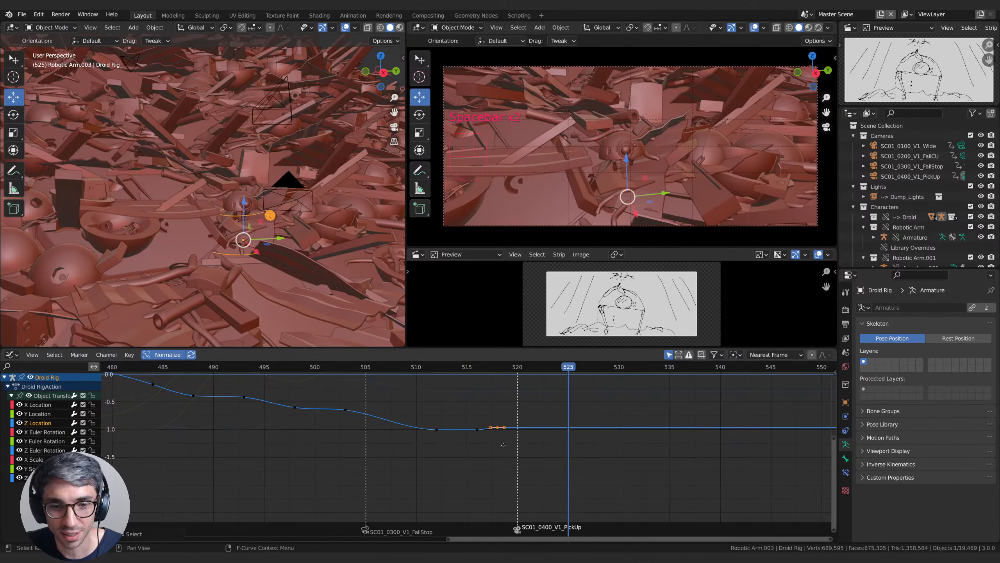
pyautogui.press('g')
pyautogui.press('x')
pyautogui.click(711, 444)
pyautogui.moveTo(396, 369); pyautogui.dragTo(424, 375)
pyautogui.press('space')
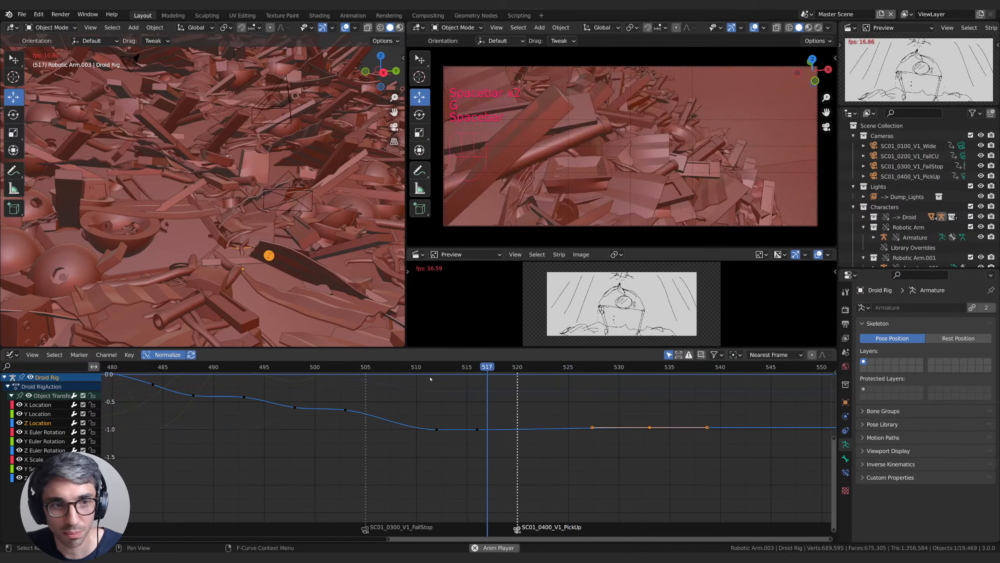
pyautogui.press('space')
pyautogui.press('space')
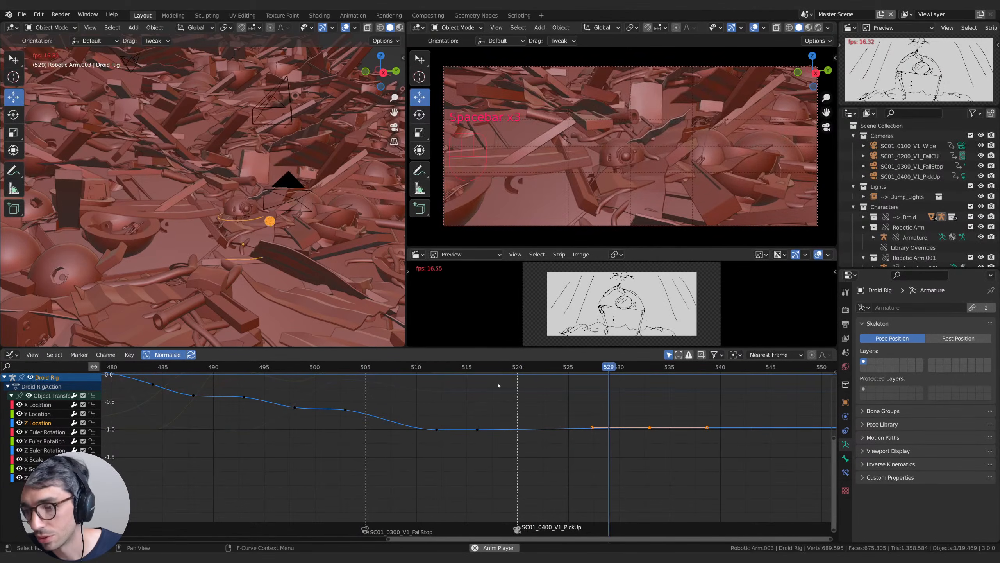
pyautogui.press('space')
# Step: Replay the cut from the FallStop shot into the PickUp shot several times to examine the droid's vertical motion
pyautogui.moveTo(596, 435); pyautogui.dragTo(540, 438, button='middle')
pyautogui.scroll(-1, 506, 441)
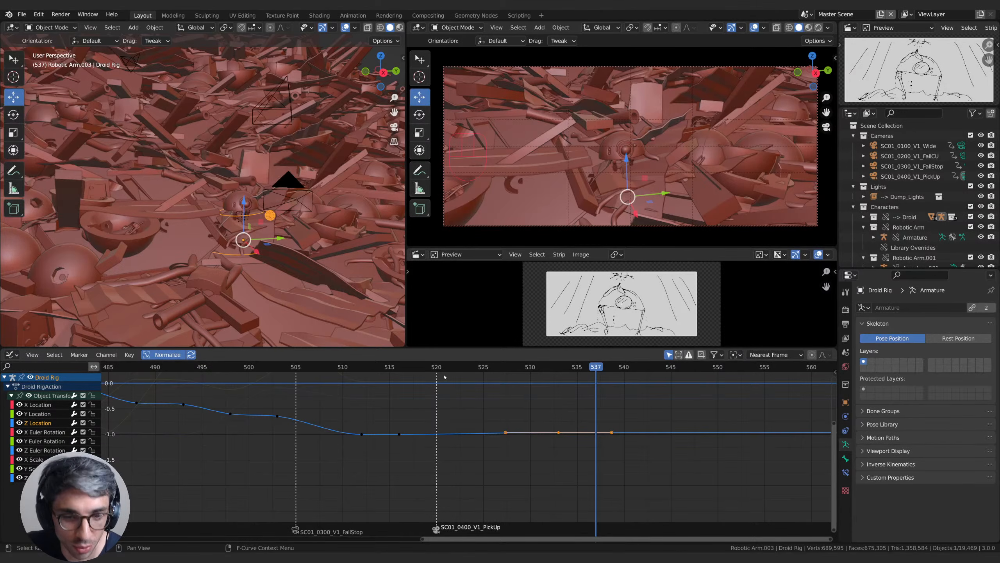
pyautogui.moveTo(596, 393); pyautogui.dragTo(546, 389, button='middle')
pyautogui.press('space')
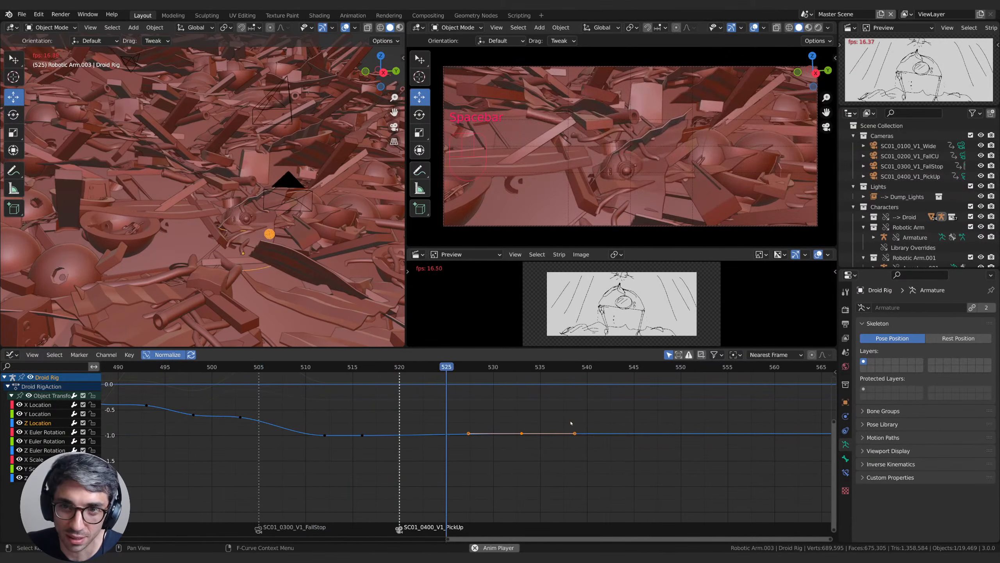
pyautogui.press('space')
pyautogui.press('space')
pyautogui.moveTo(479, 373); pyautogui.dragTo(380, 373, button='middle')
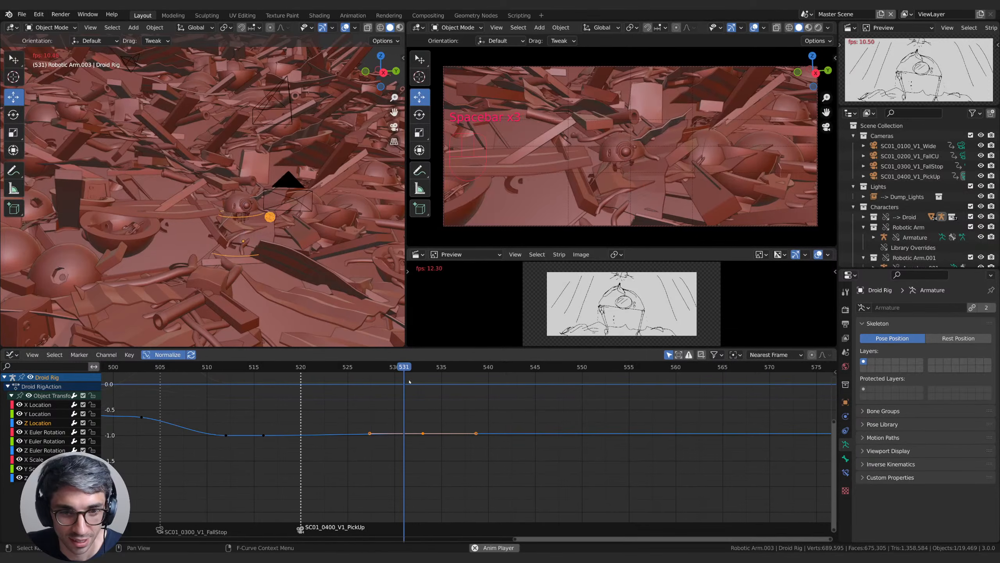
pyautogui.press('space')
pyautogui.press('space')
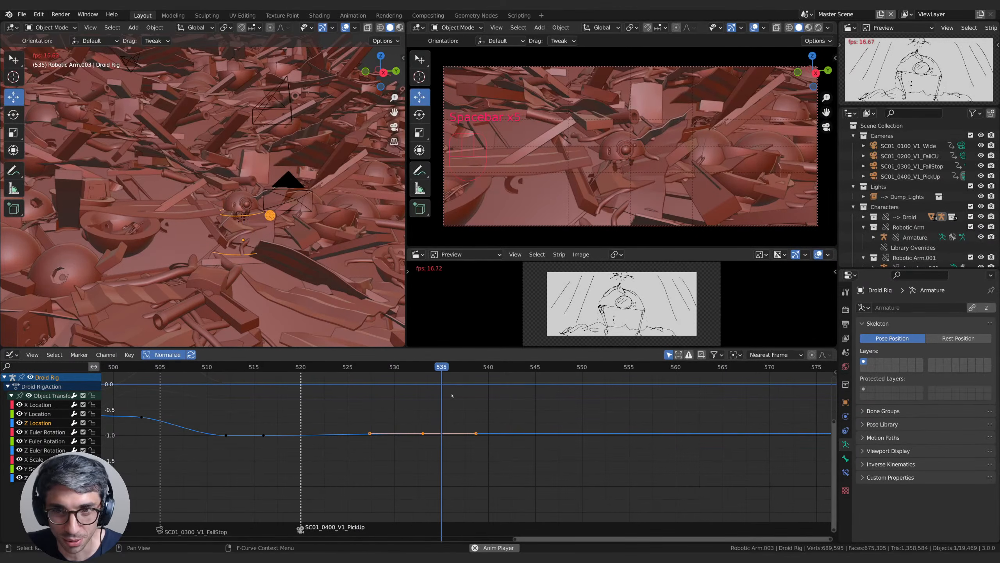
pyautogui.press('space')
pyautogui.press('space')
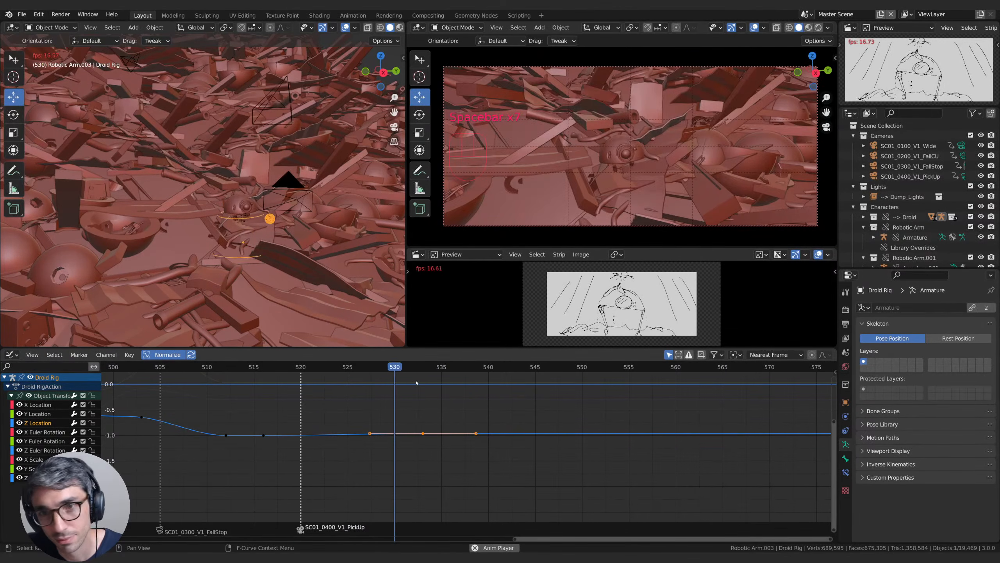
pyautogui.press('space')
pyautogui.press('space')
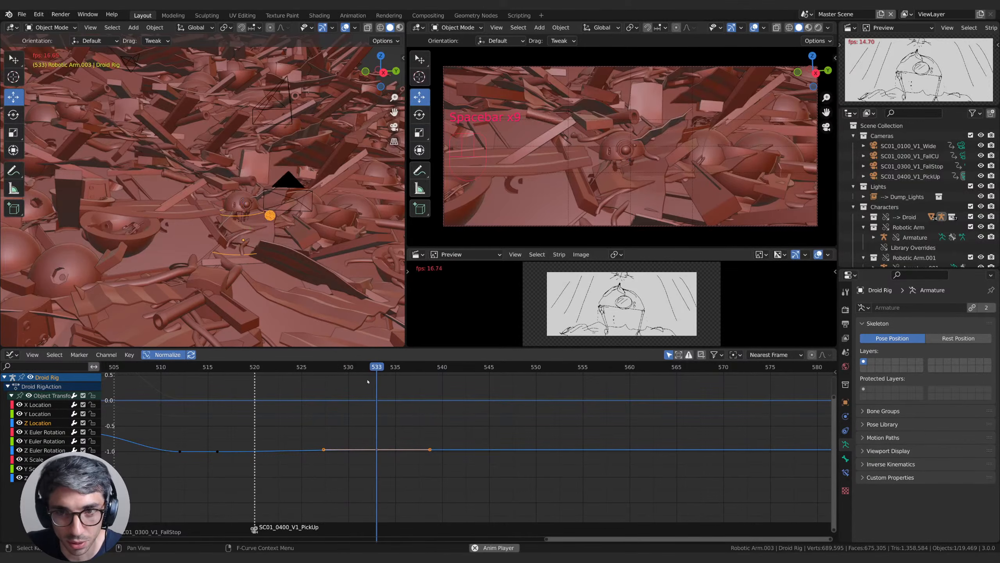
pyautogui.press('space')
pyautogui.press('space')
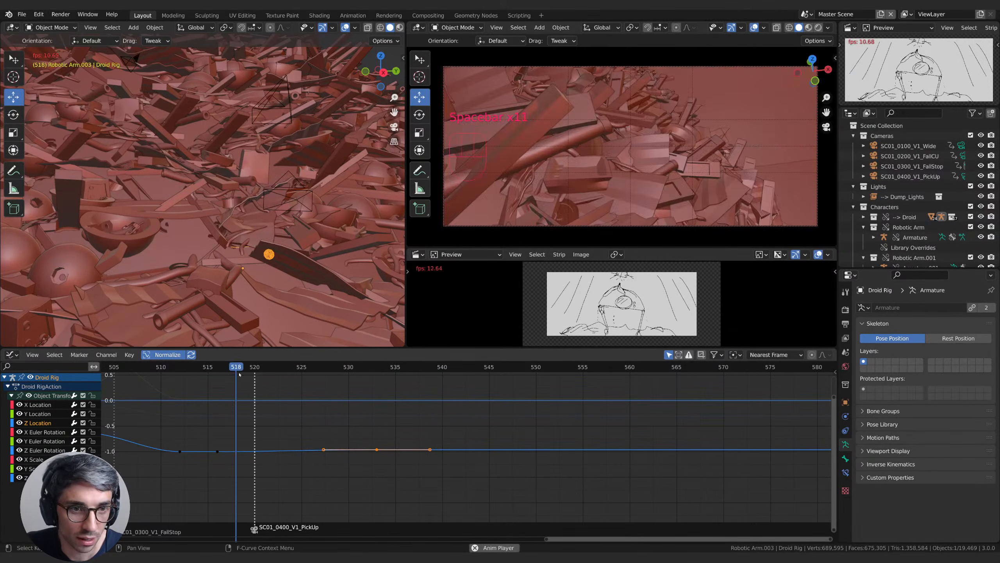
pyautogui.press('space')
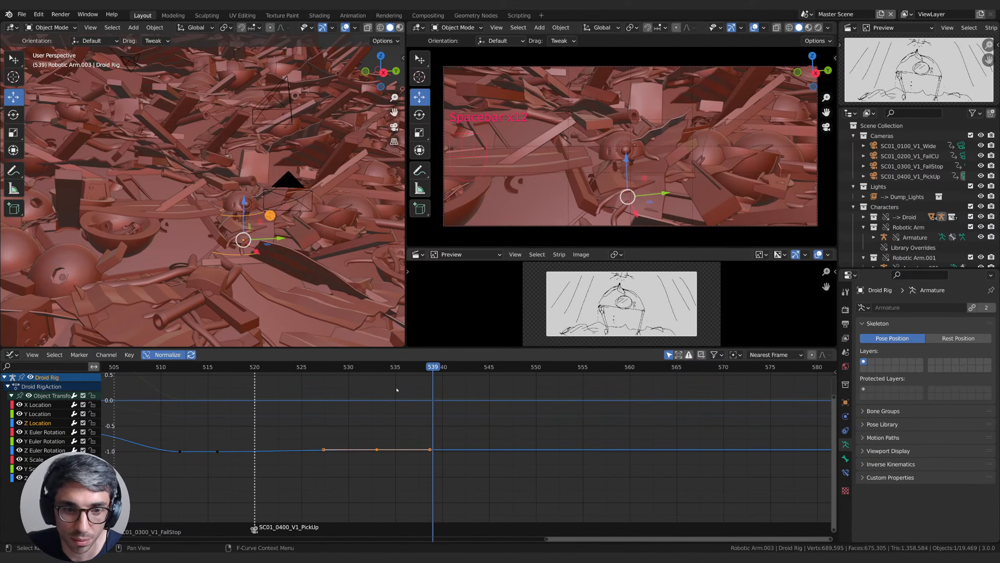
# Step: Clear the location and rotation keyframes of the SC01_0400_V1_PickUp camera
pyautogui.click(908, 176)
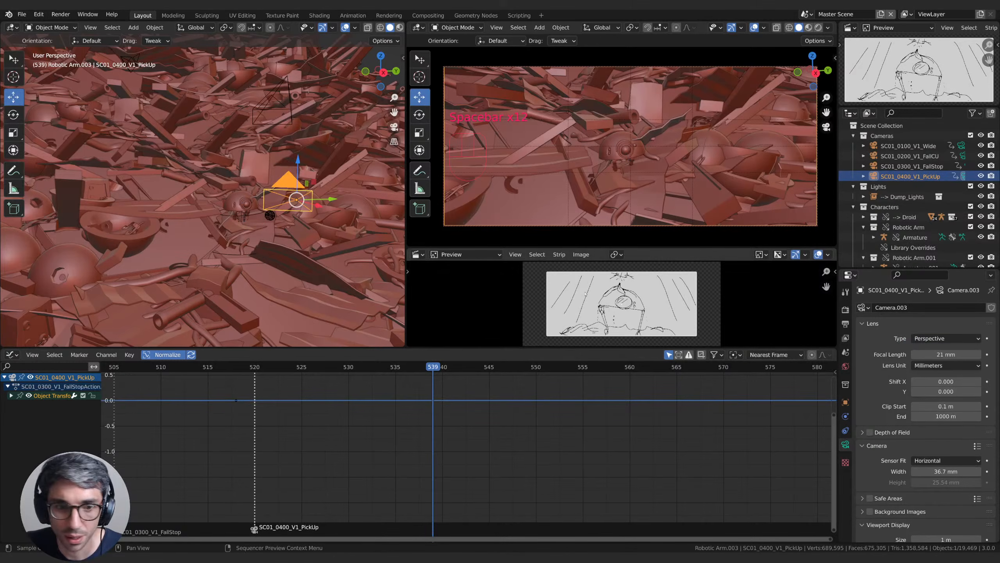
pyautogui.moveTo(254, 423); pyautogui.dragTo(335, 453, button='middle')
pyautogui.moveTo(318, 369); pyautogui.dragTo(439, 370)
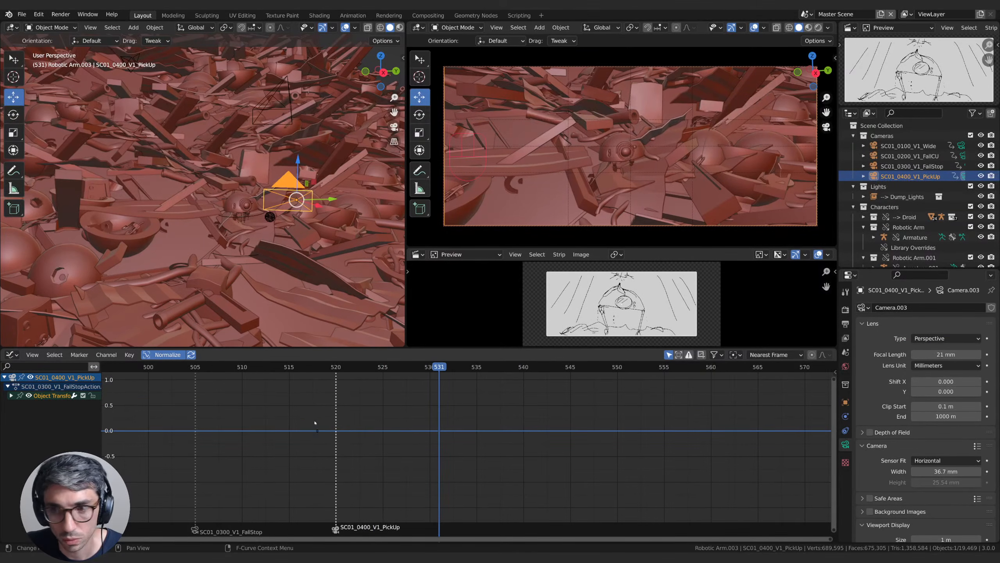
pyautogui.click(845, 402)
pyautogui.rightClick(915, 348)
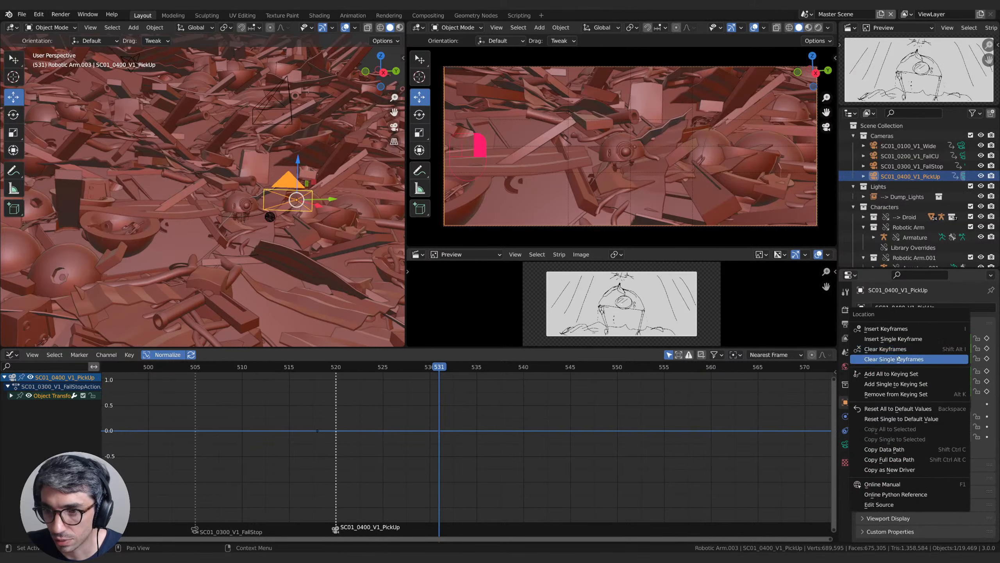
pyautogui.click(901, 350)
pyautogui.rightClick(928, 381)
pyautogui.click(909, 383)
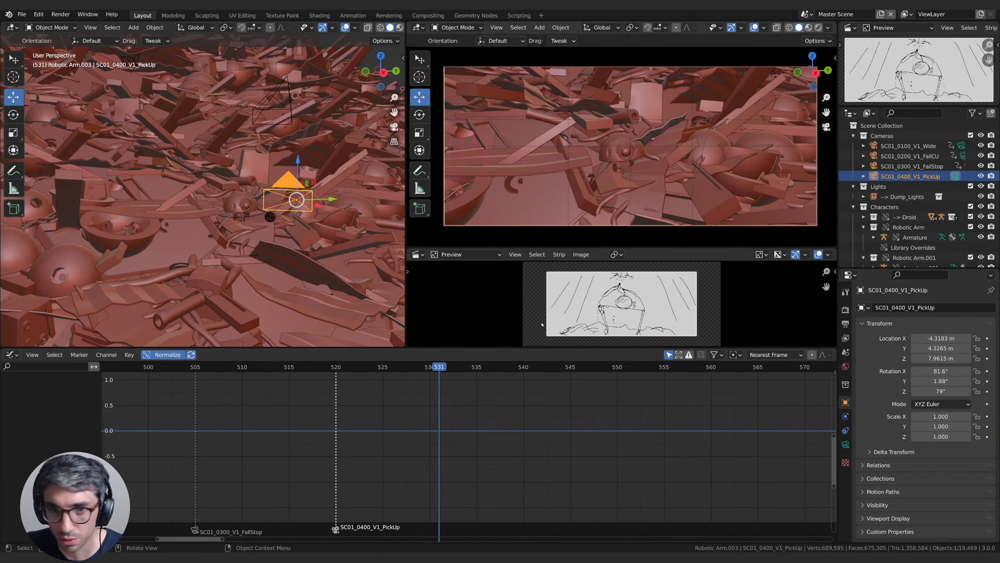
# Step: Try a low-angle framing for the PickUp camera at frame 531, close to the droid and looking up over the debris
pyautogui.moveTo(684, 172); pyautogui.dragTo(667, 196, button='middle')
pyautogui.scroll(1, 675, 172)
pyautogui.scroll(-2, 658, 170)
pyautogui.scroll(1, 658, 170)
pyautogui.scroll(2, 628, 186)
pyautogui.moveTo(667, 196); pyautogui.dragTo(676, 198, button='middle')
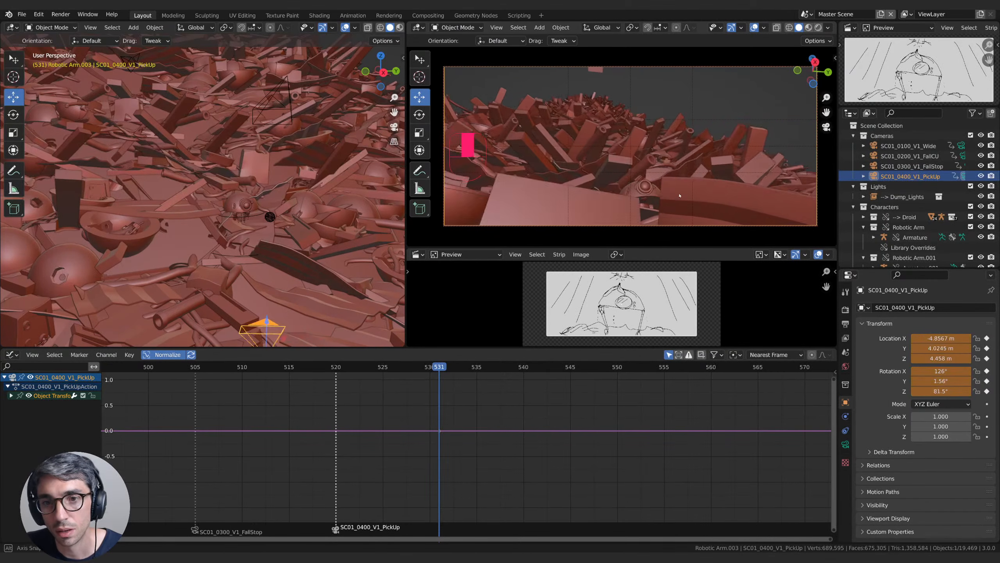
pyautogui.moveTo(679, 200)
pyautogui.keyDown('shift'); pyautogui.mouseDown(button='middle')
pyautogui.moveTo(670, 209)
pyautogui.moveTo(666, 171)
pyautogui.moveTo(668, 188)
pyautogui.moveTo(685, 180)
pyautogui.moveTo(684, 191)
pyautogui.moveTo(681, 182)
pyautogui.mouseUp(button='middle'); pyautogui.keyUp('shift')
pyautogui.scroll(1, 671, 201)
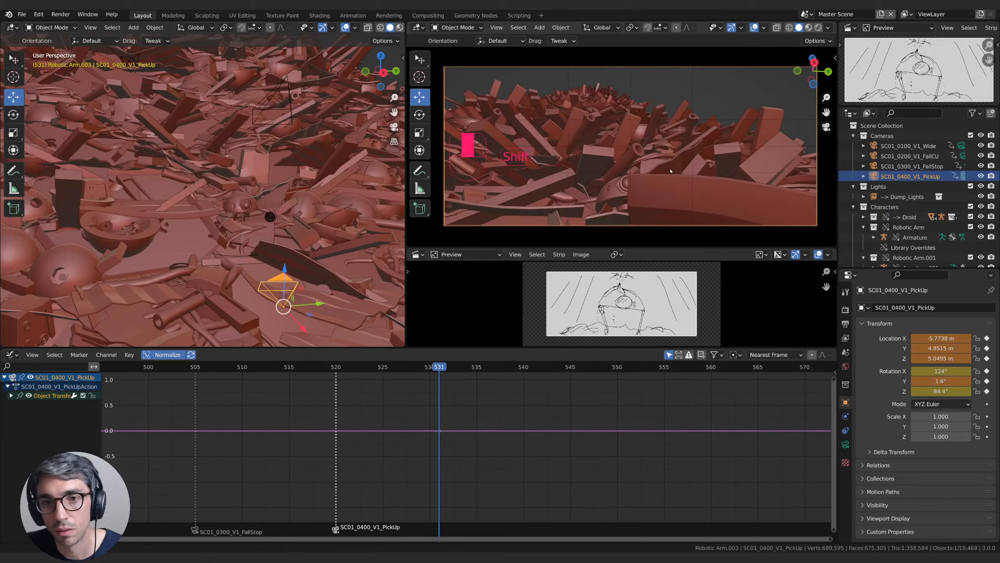
pyautogui.scroll(1, 666, 171)
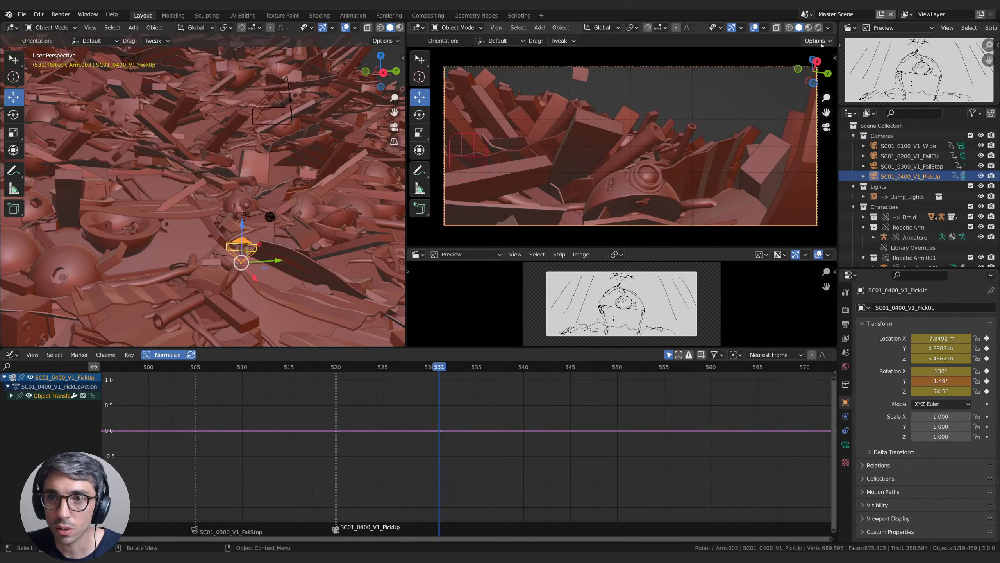
# Step: Preview the PickUp shot with rendered shading, darken the world background color to black, and return to solid shading
pyautogui.click(819, 27)
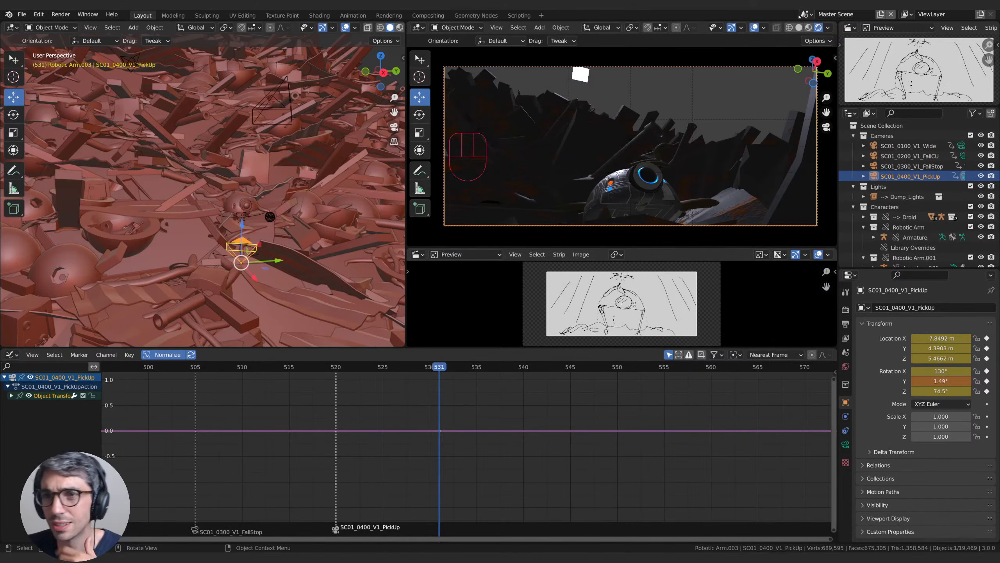
pyautogui.click(828, 28)
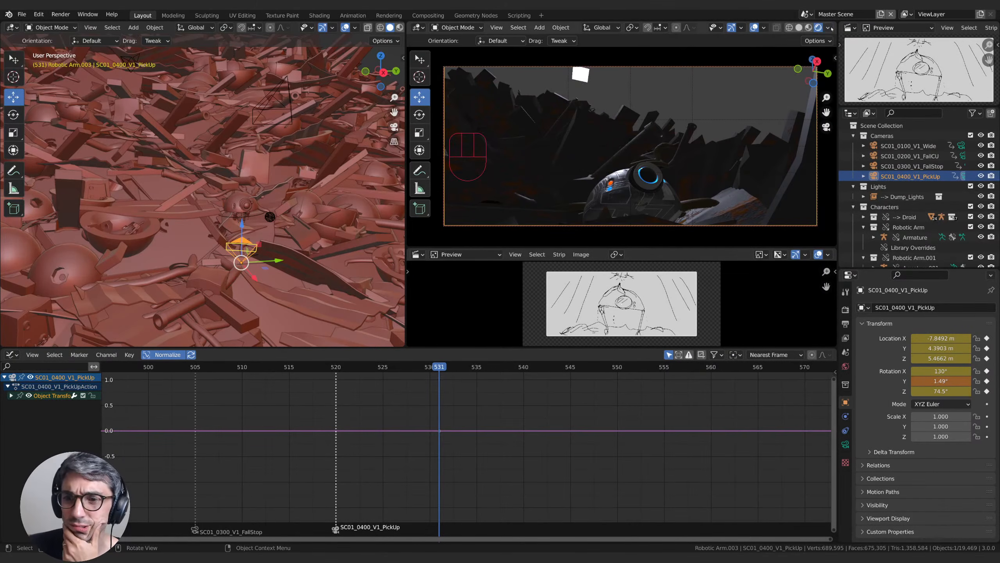
pyautogui.click(846, 366)
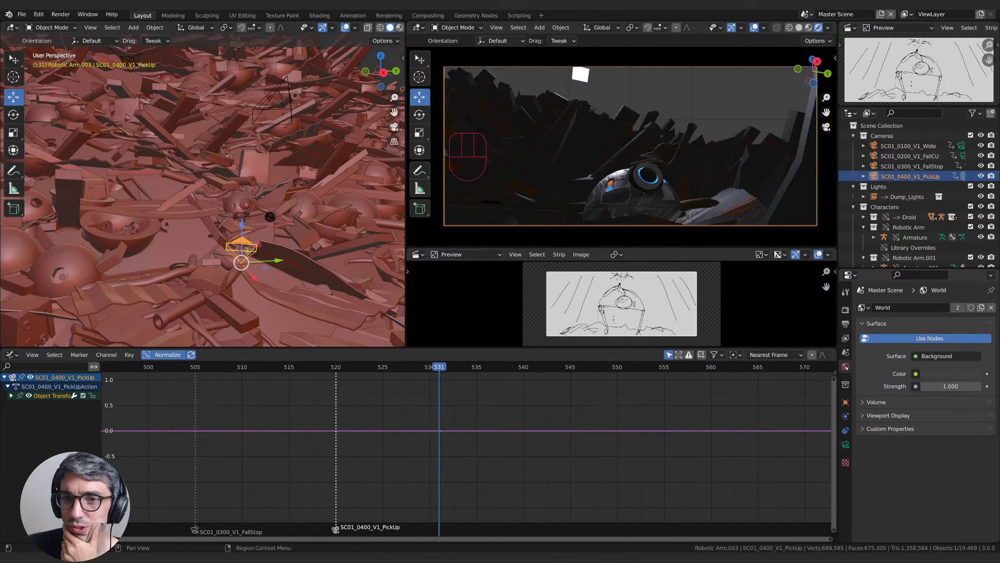
pyautogui.click(950, 373)
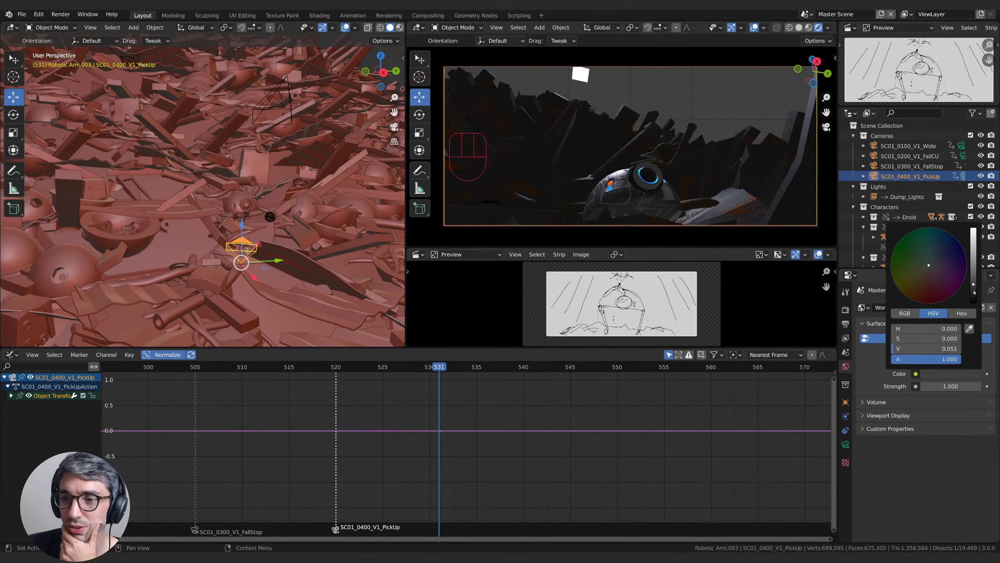
pyautogui.moveTo(975, 292); pyautogui.dragTo(973, 302)
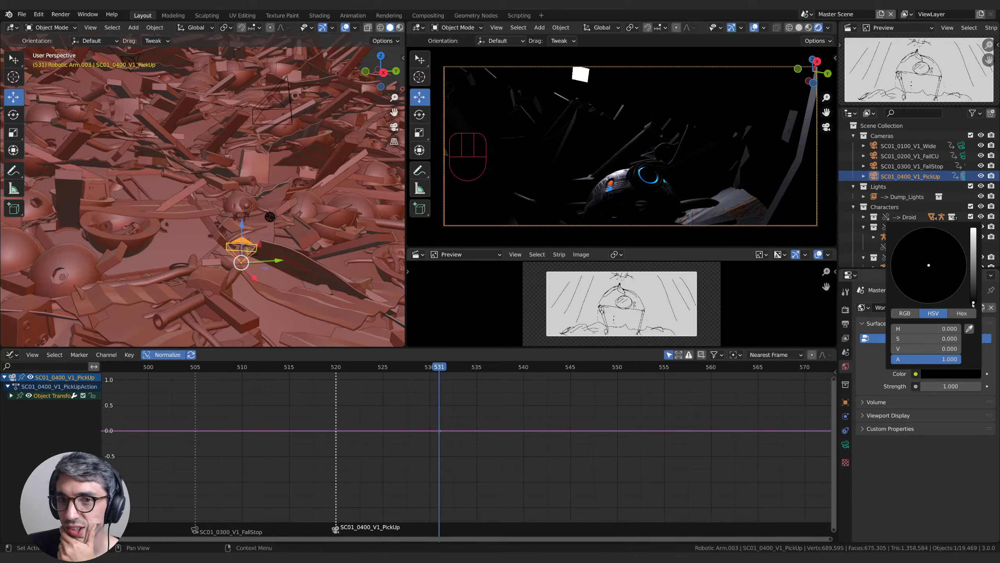
pyautogui.moveTo(973, 302)
pyautogui.mouseDown()
pyautogui.moveTo(973, 293)
pyautogui.moveTo(974, 302)
pyautogui.mouseUp()
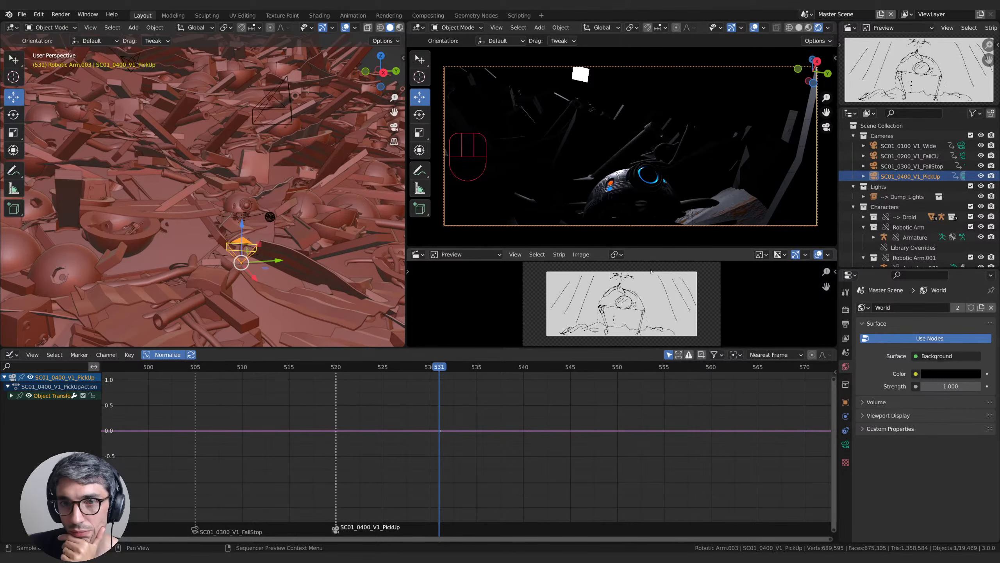
pyautogui.click(799, 28)
# Step: Reframe the PickUp camera in front of the droid, closer and looking slightly down, with the droid just below the frame's center
pyautogui.scroll(-5, 592, 146)
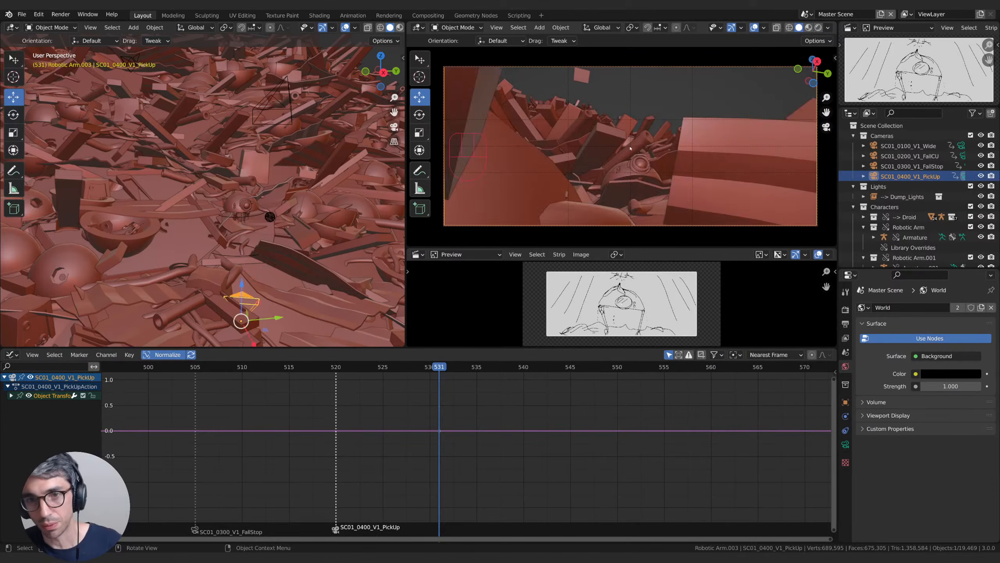
pyautogui.moveTo(592, 146); pyautogui.dragTo(581, 173, button='middle')
pyautogui.keyDown('shift'); pyautogui.moveTo(674, 200); pyautogui.dragTo(650, 172, button='middle'); pyautogui.keyUp('shift')
pyautogui.scroll(-3, 655, 157)
pyautogui.scroll(2, 643, 174)
pyautogui.scroll(1, 650, 172)
pyautogui.keyDown('shift'); pyautogui.moveTo(649, 172); pyautogui.dragTo(636, 163, button='middle'); pyautogui.keyUp('shift')
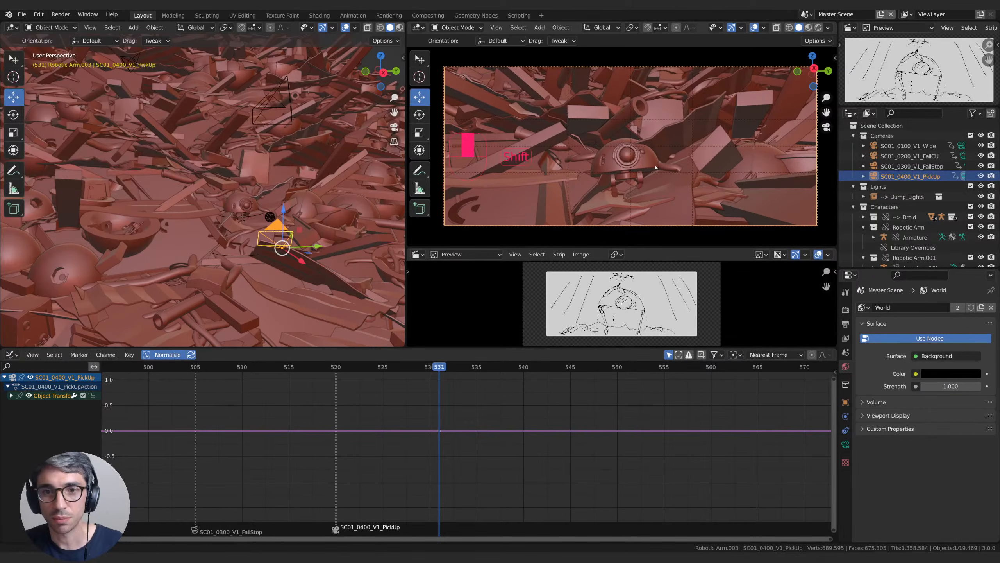
# Step: Set the focal length of the SC01_0300_V1_FallStop camera to 50 mm while viewing its shot at frame 509
pyautogui.click(845, 444)
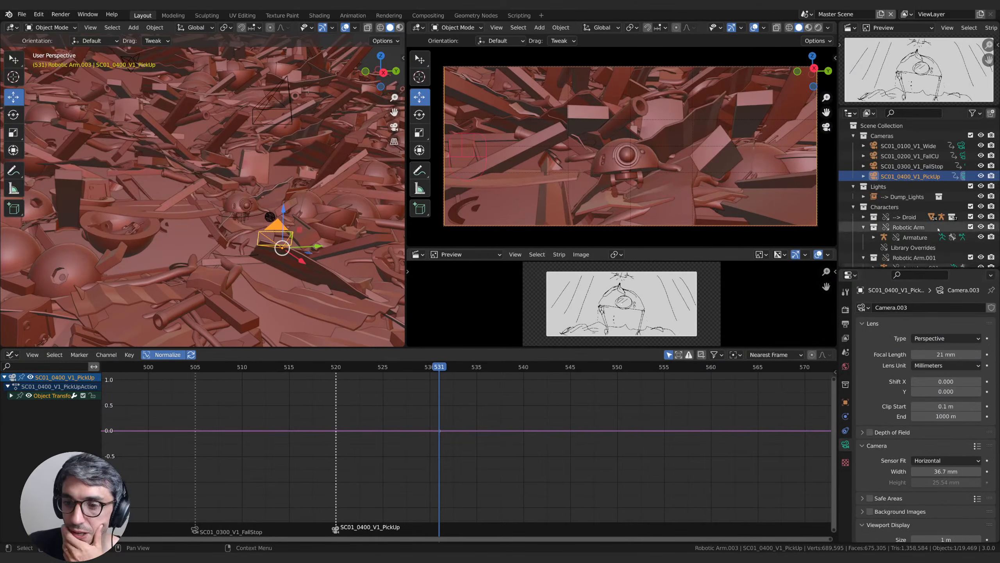
pyautogui.click(906, 166)
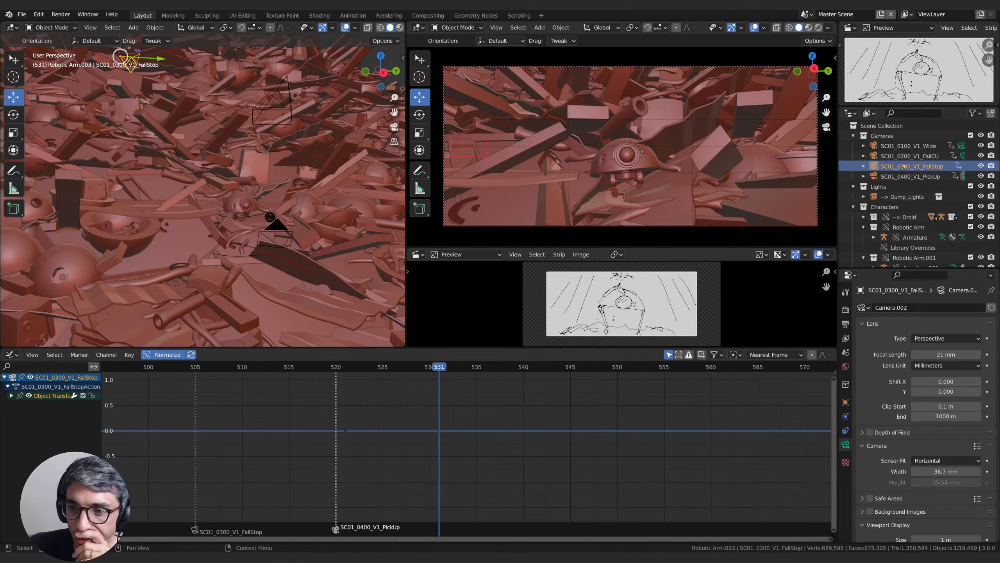
pyautogui.moveTo(433, 368); pyautogui.dragTo(233, 369)
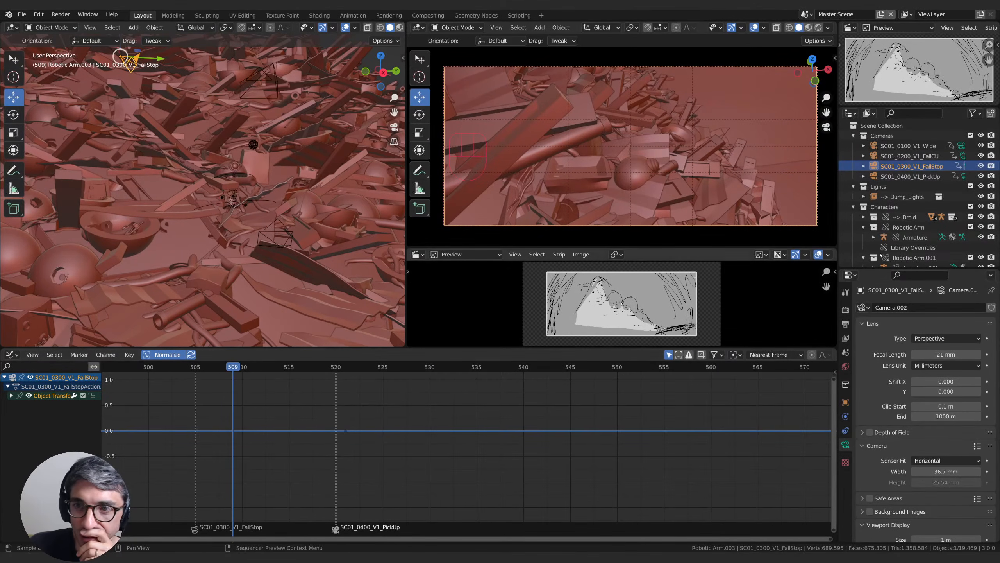
pyautogui.click(947, 354)
pyautogui.write('50')
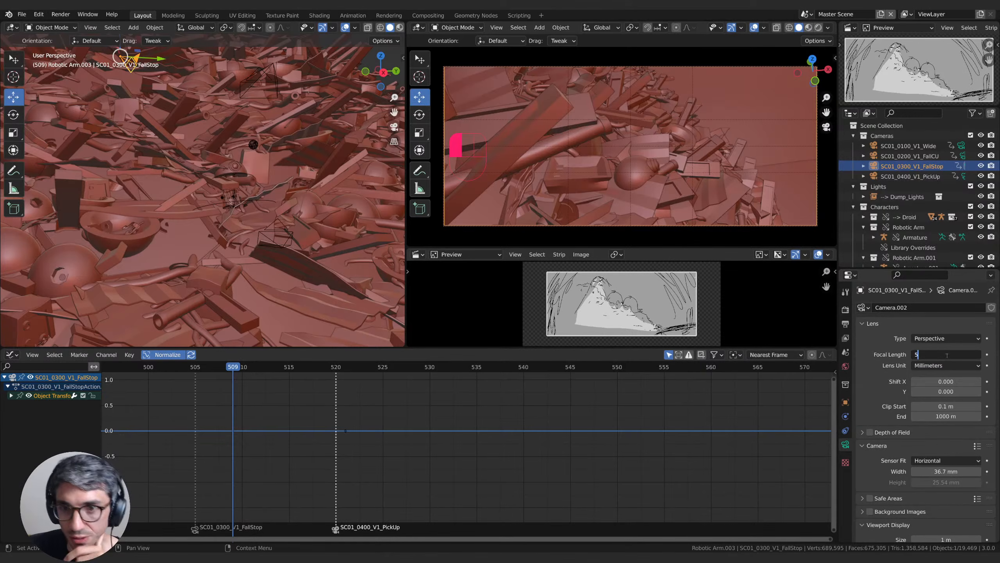
pyautogui.press('Return')
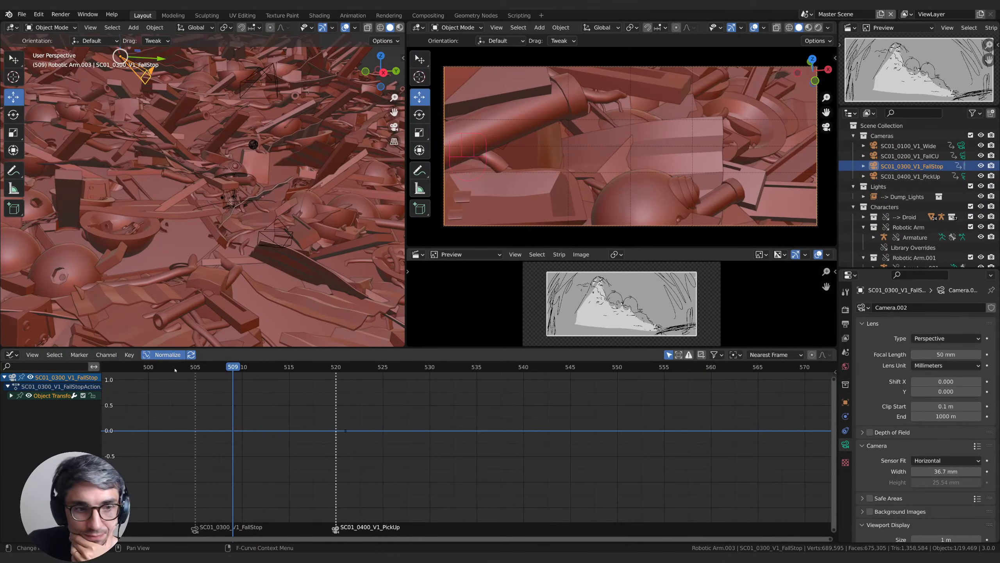
# Step: Set the focal length of the SC01_0200_V1_FallCU camera to 75 mm while viewing its shot at frame 502
pyautogui.moveTo(175, 370)
pyautogui.mouseDown()
pyautogui.moveTo(261, 368)
pyautogui.moveTo(167, 370)
pyautogui.mouseUp()
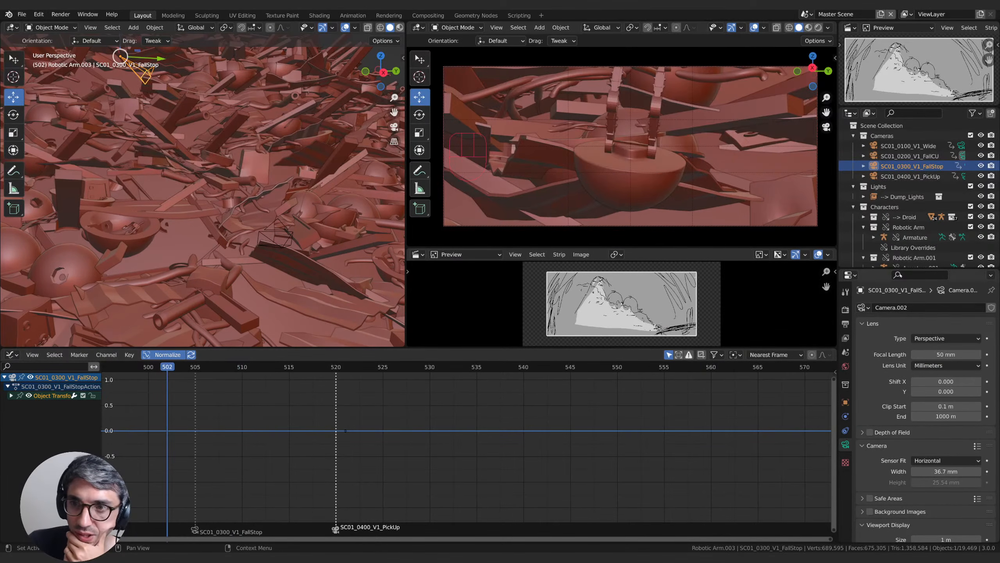
pyautogui.click(929, 157)
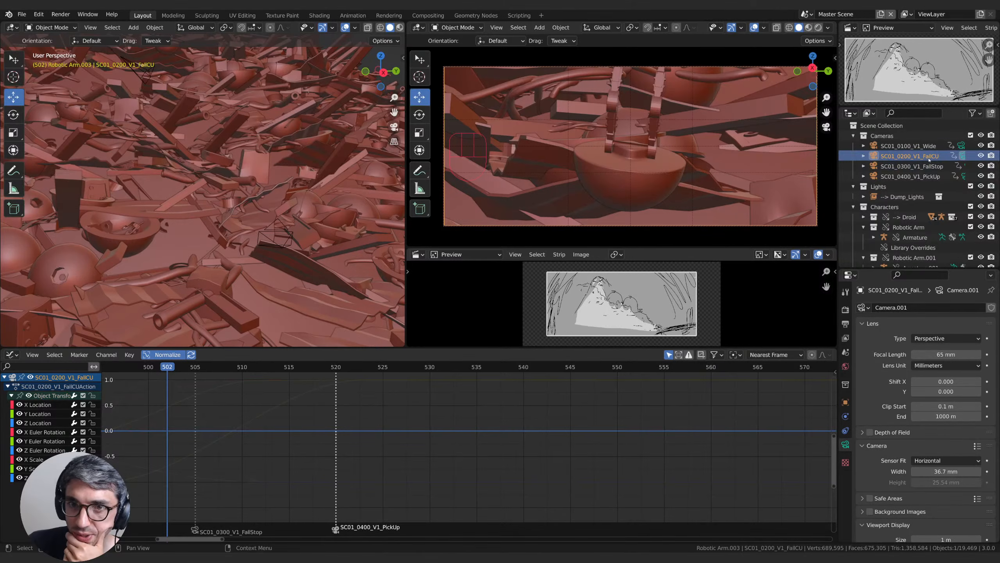
pyautogui.click(939, 354)
pyautogui.write('7')
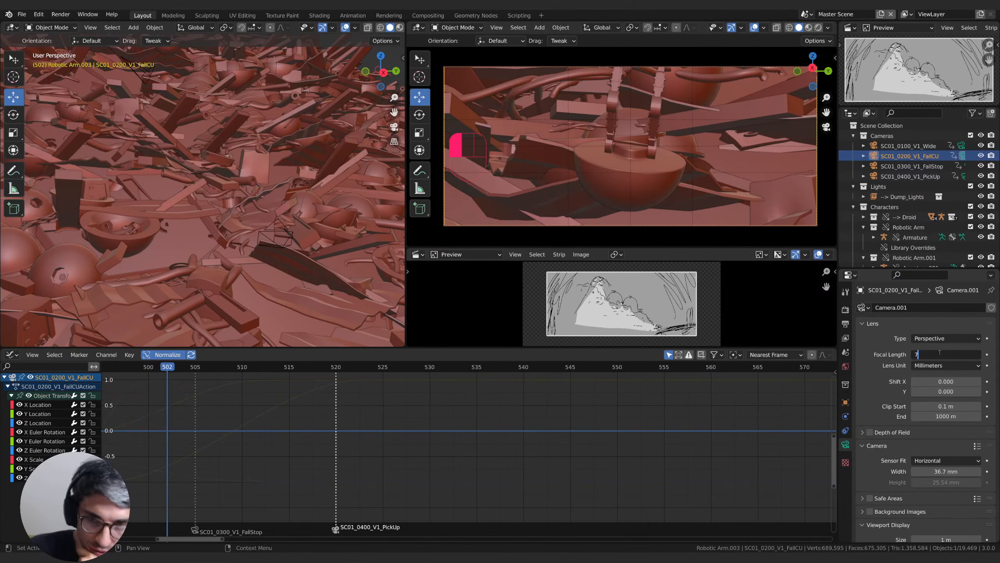
pyautogui.write('0')
pyautogui.press('Return')
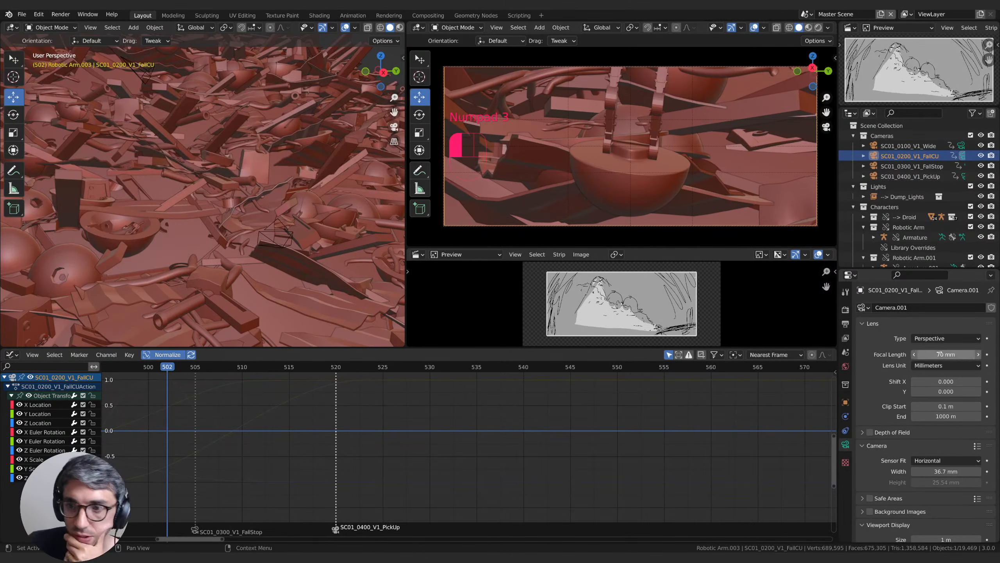
pyautogui.click(940, 353)
pyautogui.write('75')
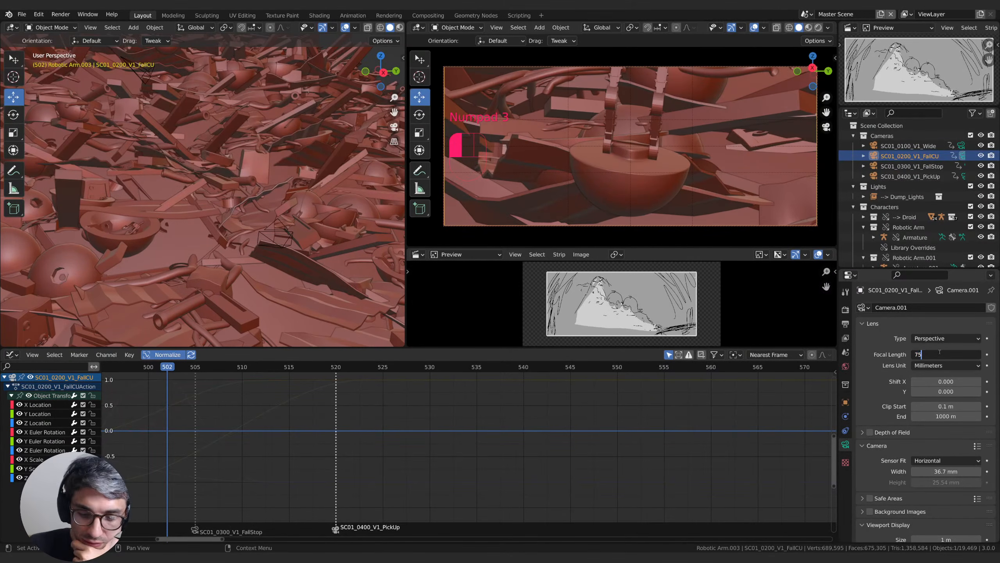
pyautogui.press('Return')
# Step: Play back the FallCU shot through its cut into FallStop to review the tighter lens
pyautogui.press('KP_Add')
pyautogui.press('space')
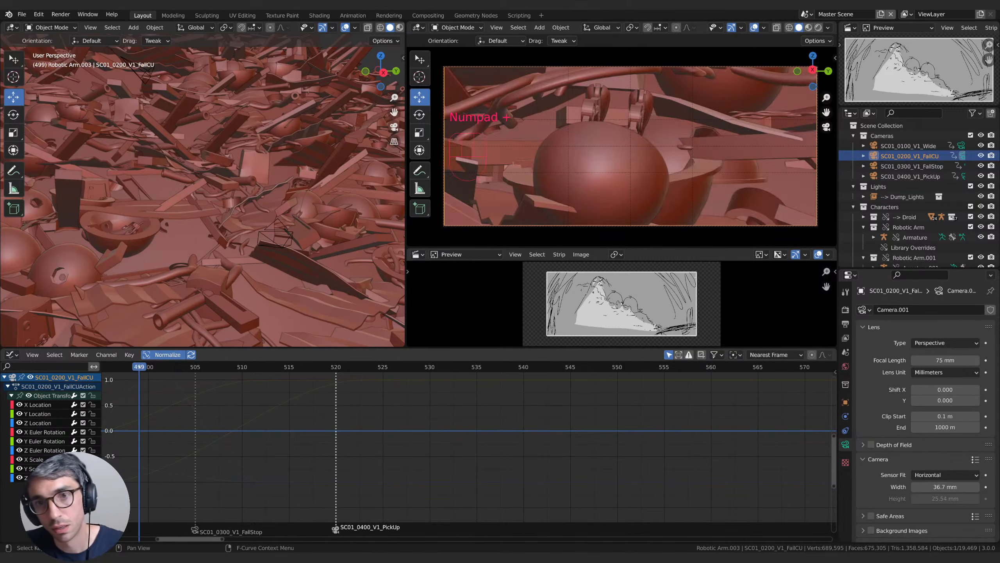
pyautogui.press('space')
pyautogui.scroll(-6, 241, 410)
pyautogui.moveTo(228, 412); pyautogui.dragTo(428, 413, button='middle')
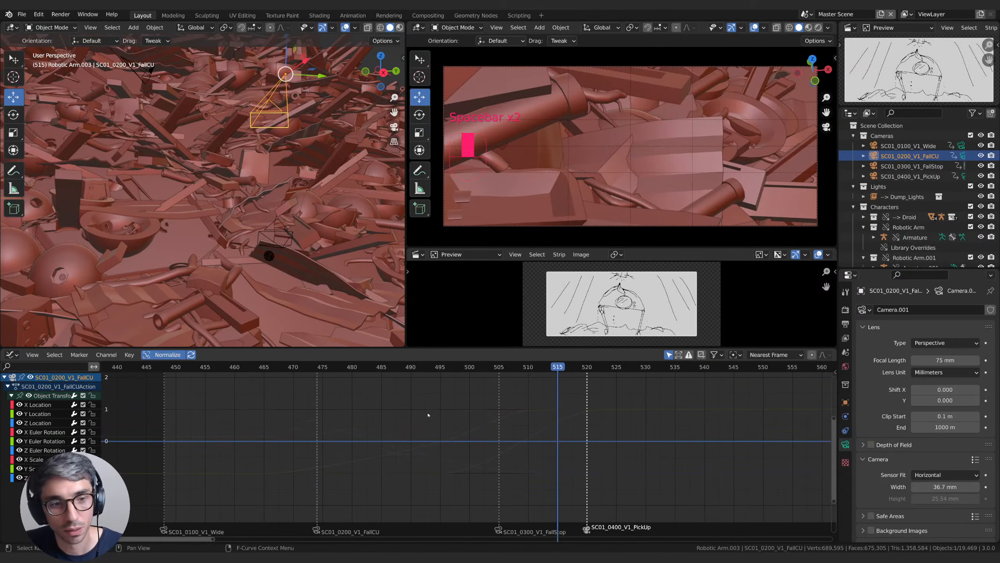
pyautogui.click(270, 367)
pyautogui.press('space')
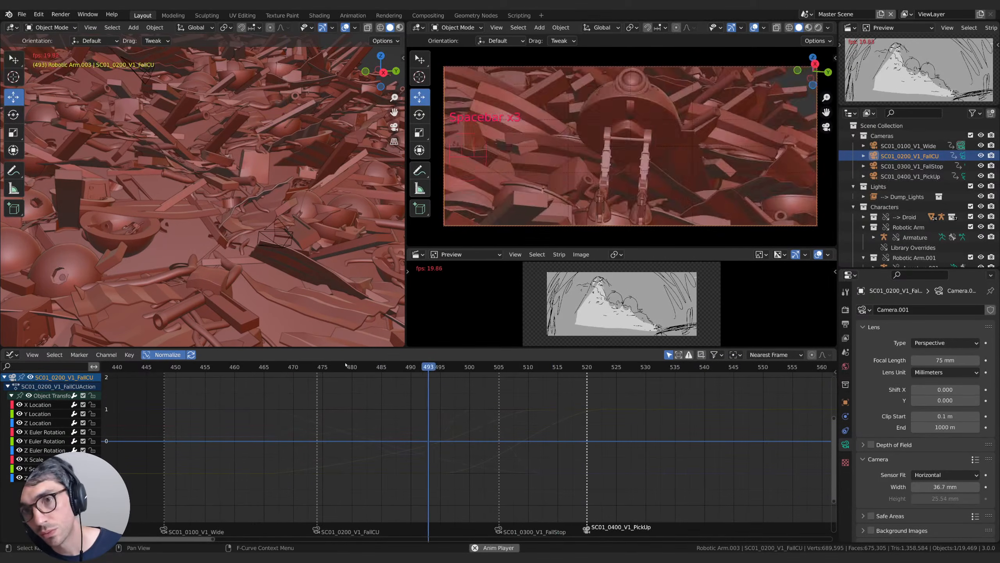
pyautogui.press('space')
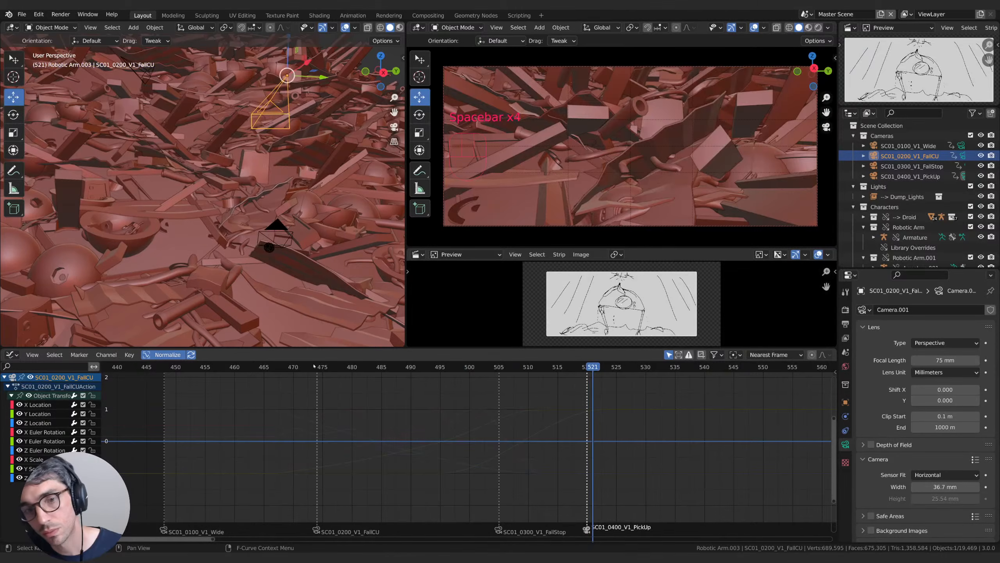
pyautogui.click(290, 367)
pyautogui.press('space')
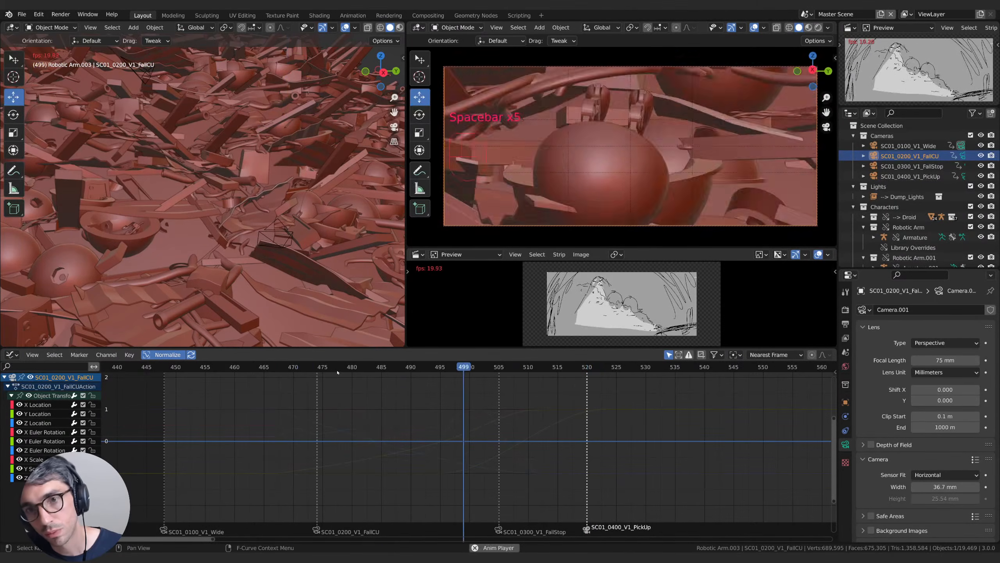
pyautogui.press('space')
# Step: Set the focal length of the SC01_0300_V1_FallStop camera to 24 mm
pyautogui.click(911, 166)
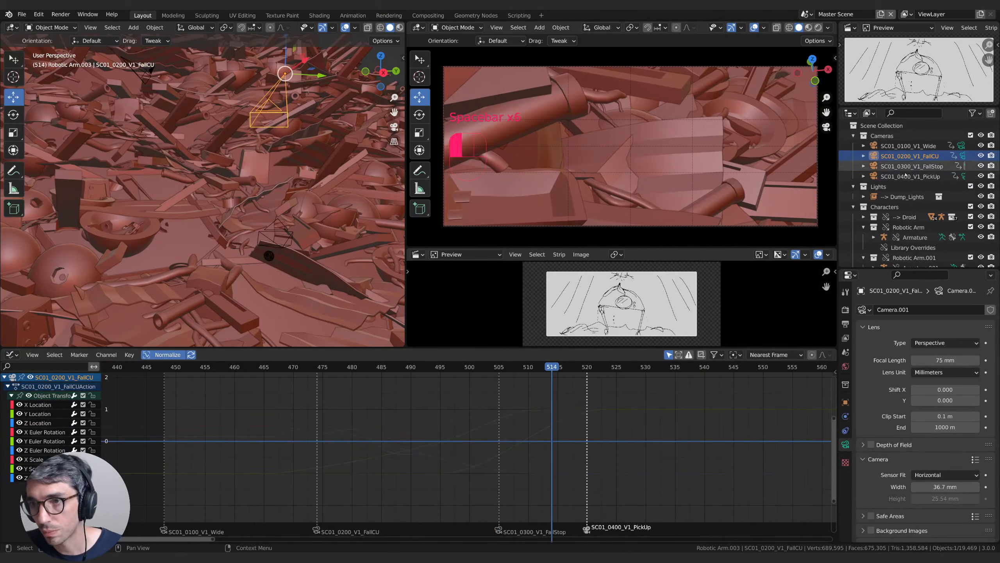
pyautogui.click(946, 360)
pyautogui.write('24')
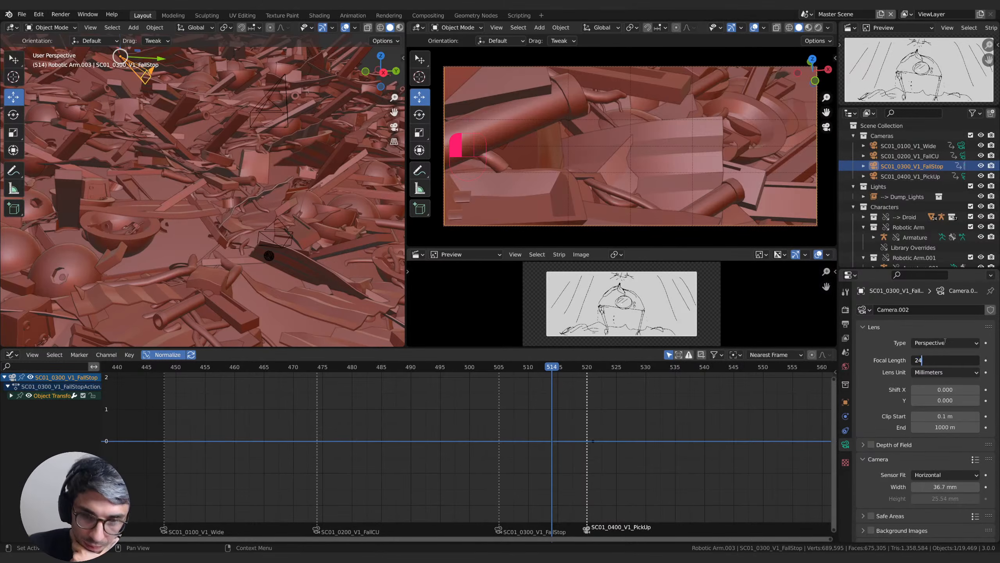
pyautogui.press('Return')
# Step: Play back the FallStop shot through the cut into PickUp to review the wider lens against the storyboard
pyautogui.click(481, 367)
pyautogui.press('space')
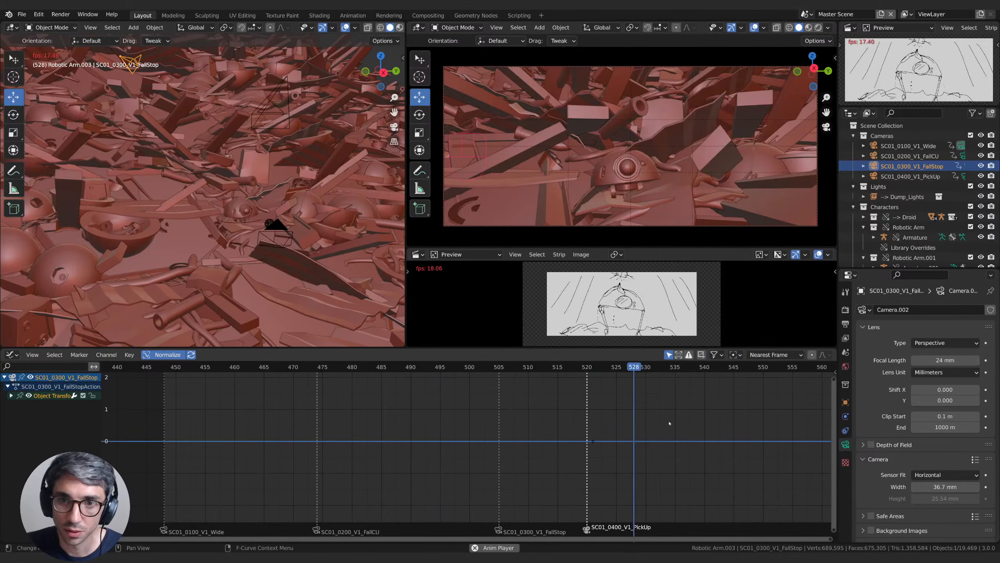
pyautogui.press('space')
pyautogui.press('space')
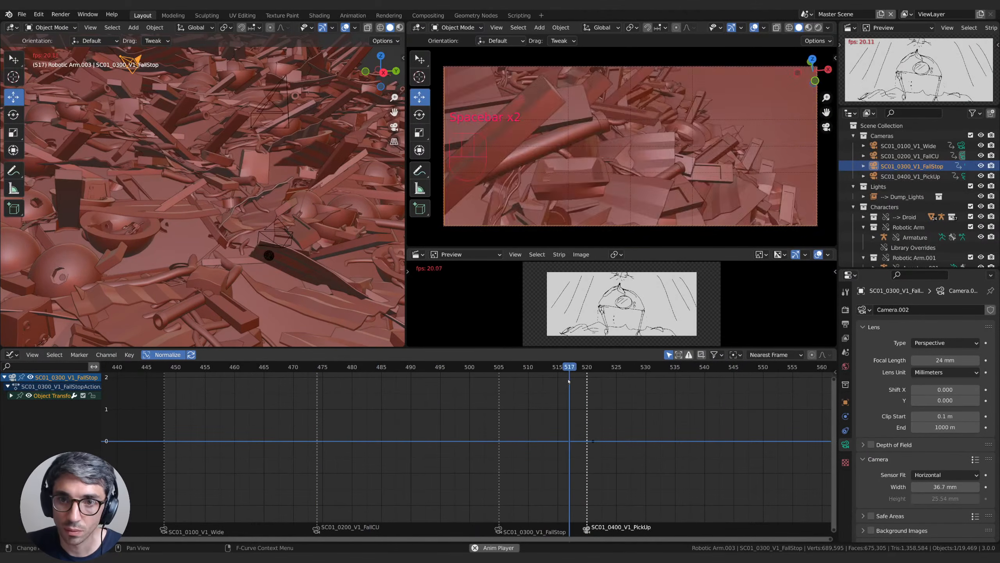
pyautogui.press('space')
pyautogui.press('space')
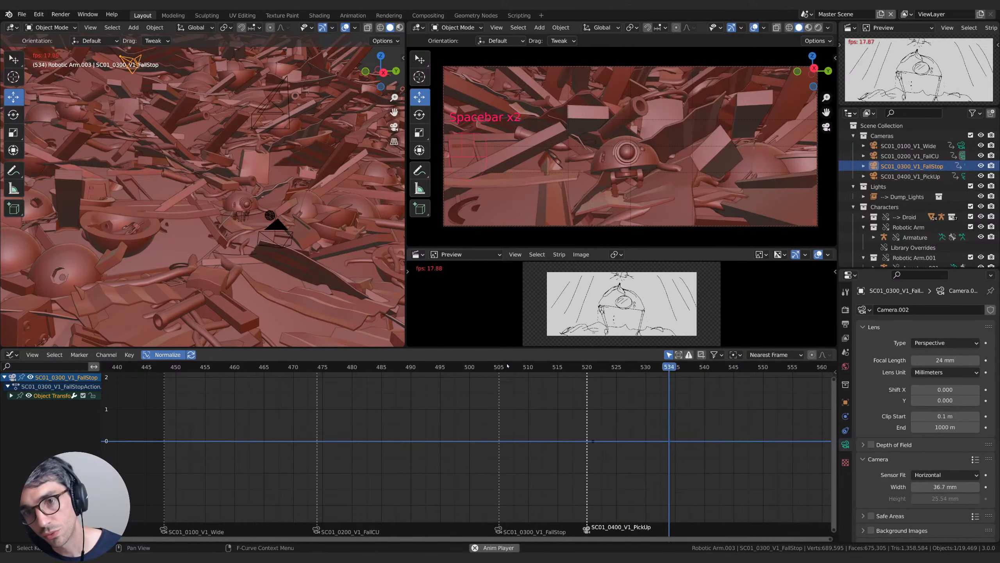
pyautogui.press('space')
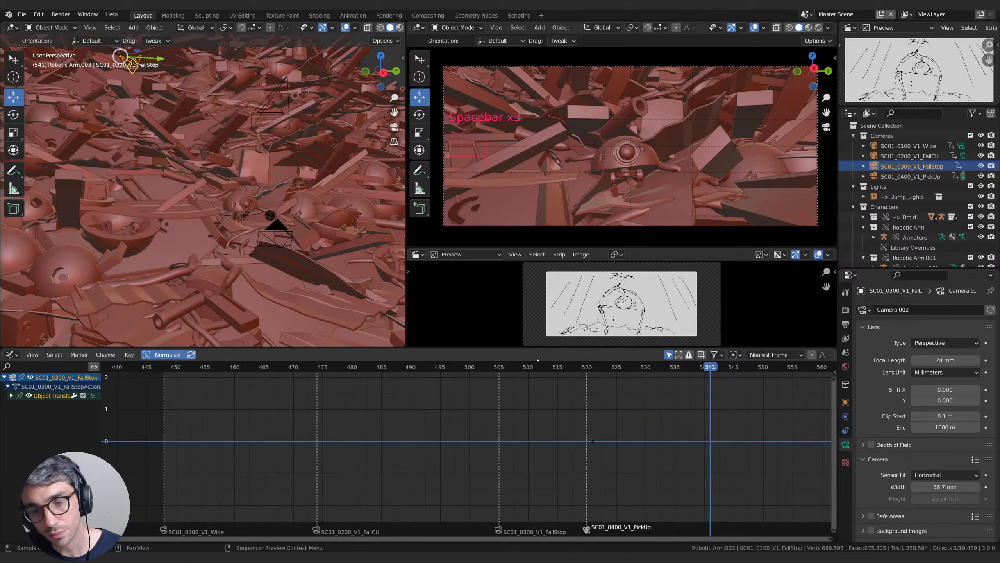
pyautogui.press('space')
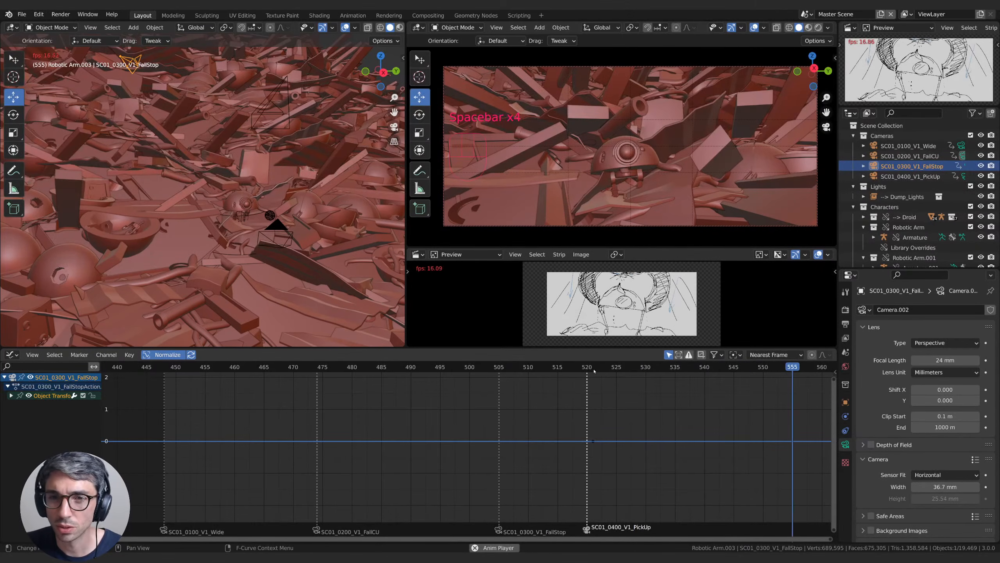
pyautogui.press('space')
# Step: Try a 14 mm focal length on the SC01_0400_V1_PickUp camera at frame 554
pyautogui.moveTo(735, 408); pyautogui.dragTo(511, 420, button='middle')
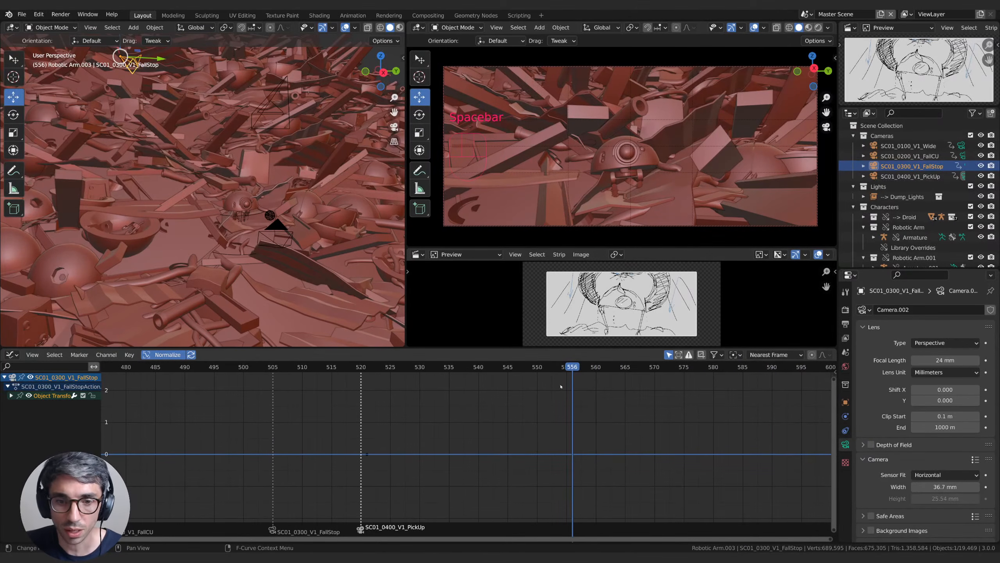
pyautogui.moveTo(561, 368); pyautogui.dragTo(562, 369)
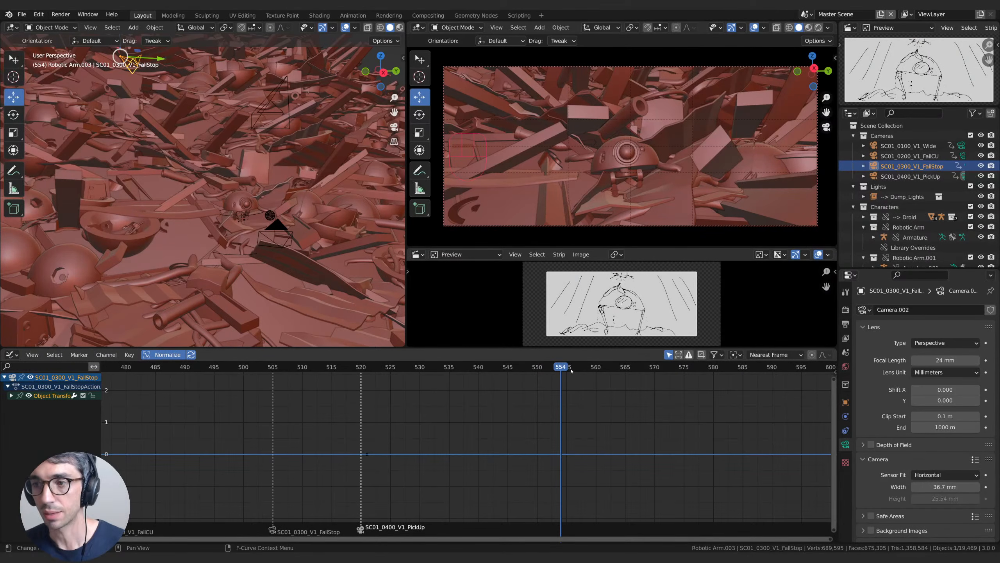
pyautogui.click(910, 176)
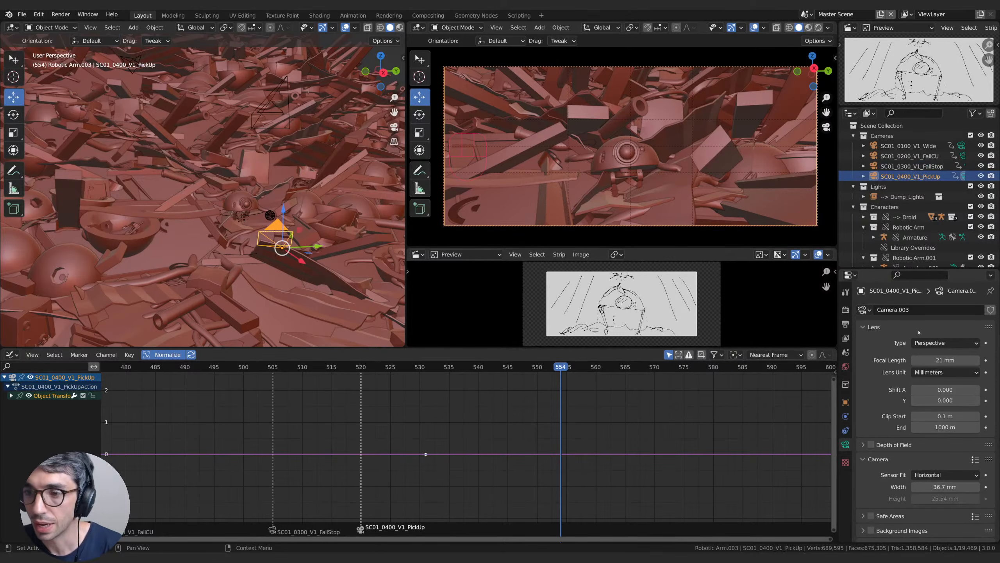
pyautogui.doubleClick(947, 360)
pyautogui.write('20')
pyautogui.press('Return')
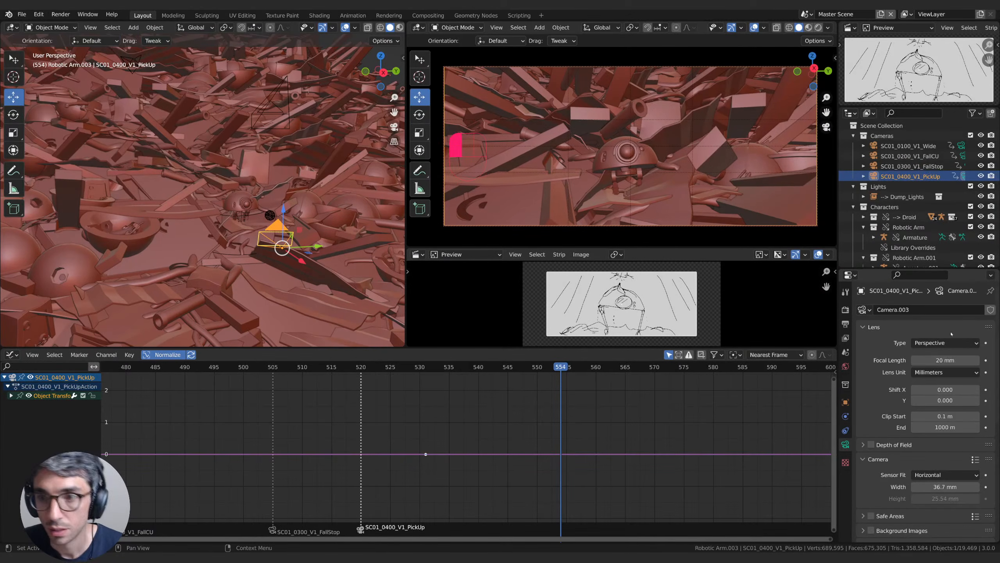
pyautogui.doubleClick(946, 360)
pyautogui.write('14')
pyautogui.press('Return')
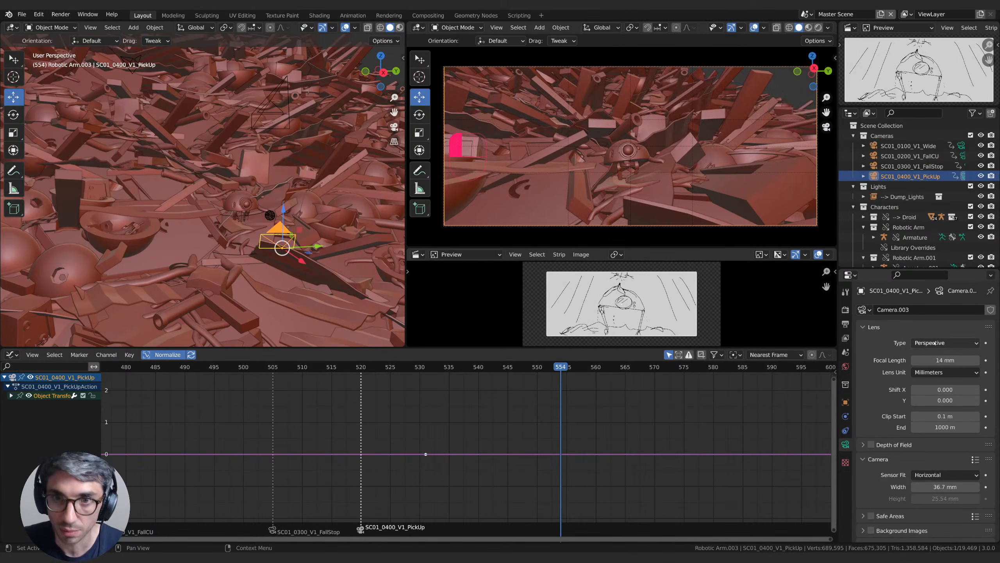
# Step: Move the PickUp camera closer to the droid and delete its keyframes at frame 531
pyautogui.scroll(5, 659, 182)
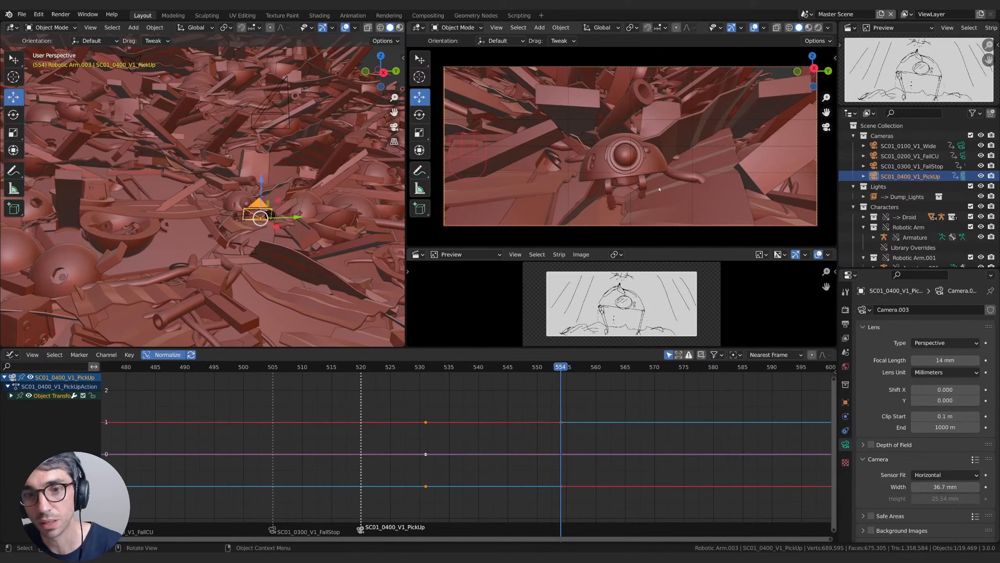
pyautogui.scroll(-2, 672, 190)
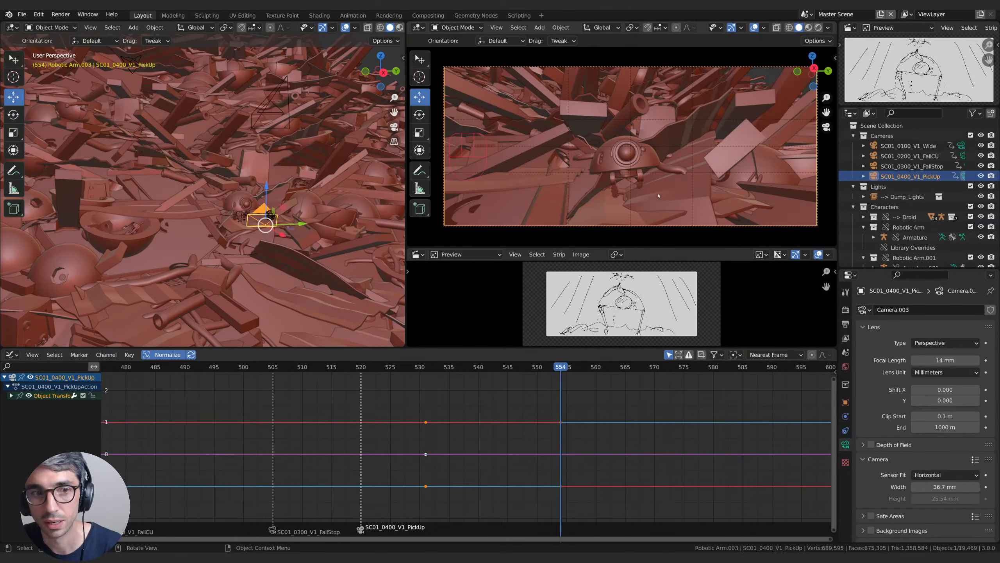
pyautogui.scroll(-6, 682, 194)
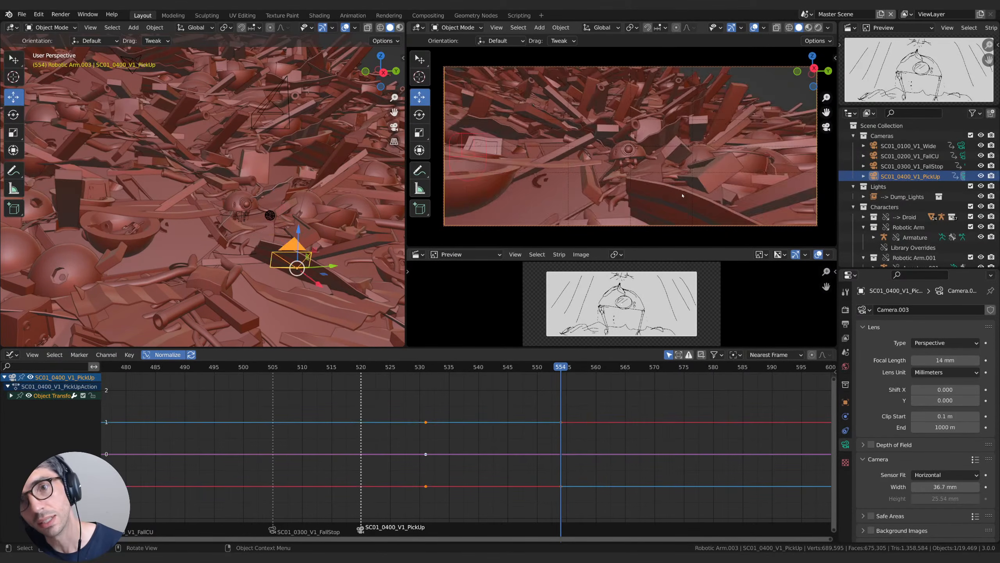
pyautogui.scroll(6, 683, 195)
pyautogui.scroll(-2, 683, 196)
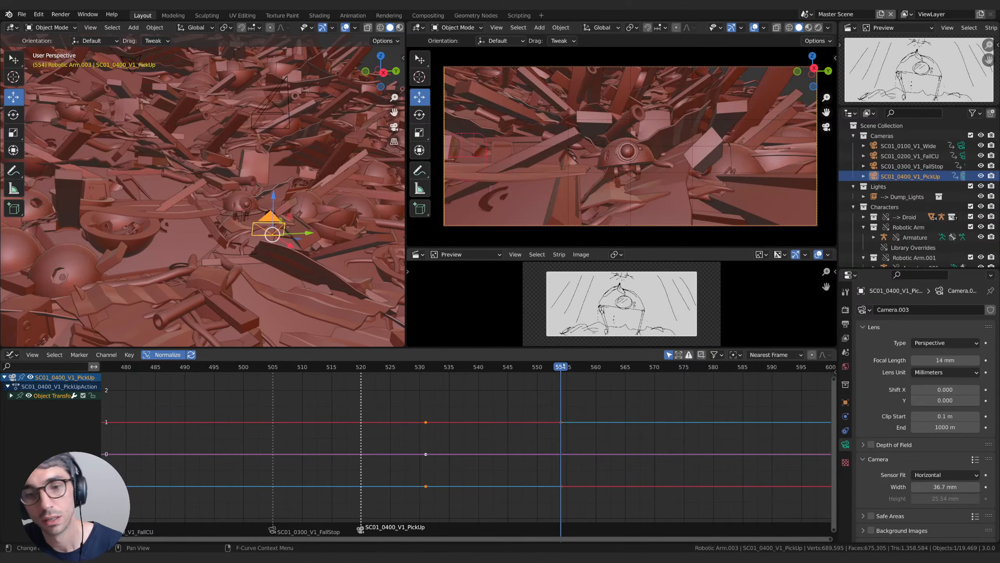
pyautogui.moveTo(450, 406); pyautogui.dragTo(402, 500)
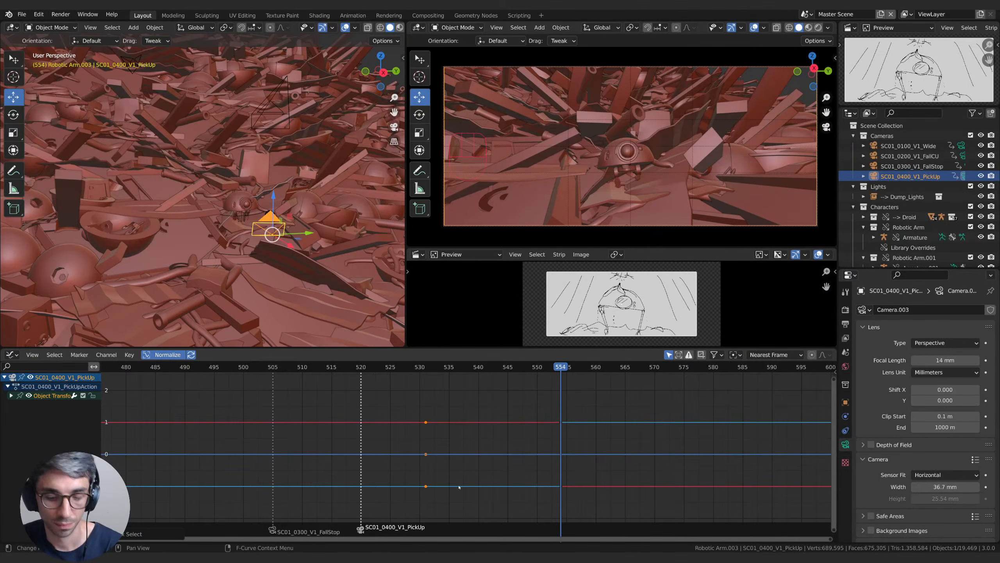
pyautogui.press('Delete')
# Step: Set the PickUp camera's focal length to 20 mm and pull the camera back from the droid
pyautogui.moveTo(561, 367)
pyautogui.mouseDown()
pyautogui.moveTo(356, 367)
pyautogui.moveTo(567, 366)
pyautogui.mouseUp()
pyautogui.click(941, 360)
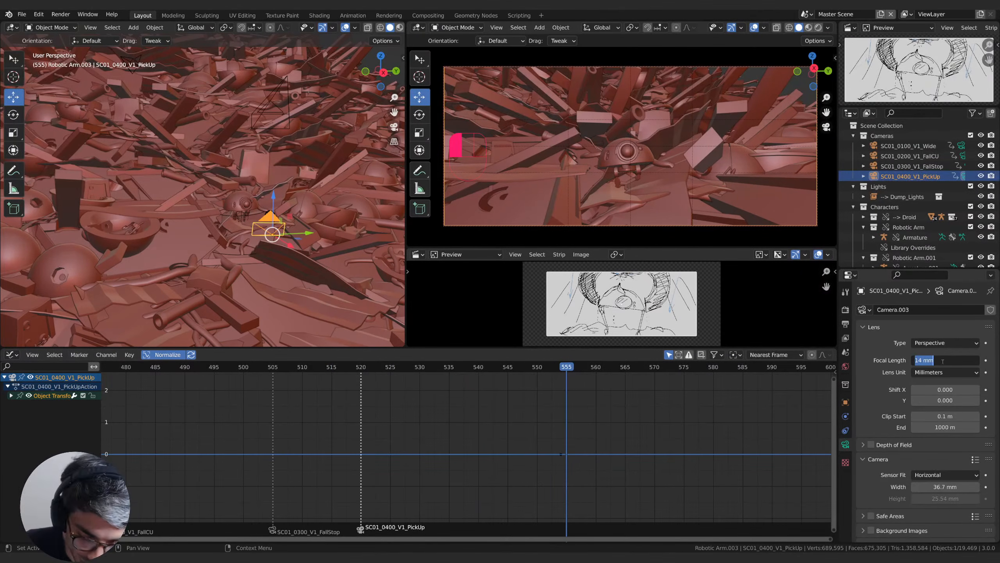
pyautogui.write('20')
pyautogui.press('Return')
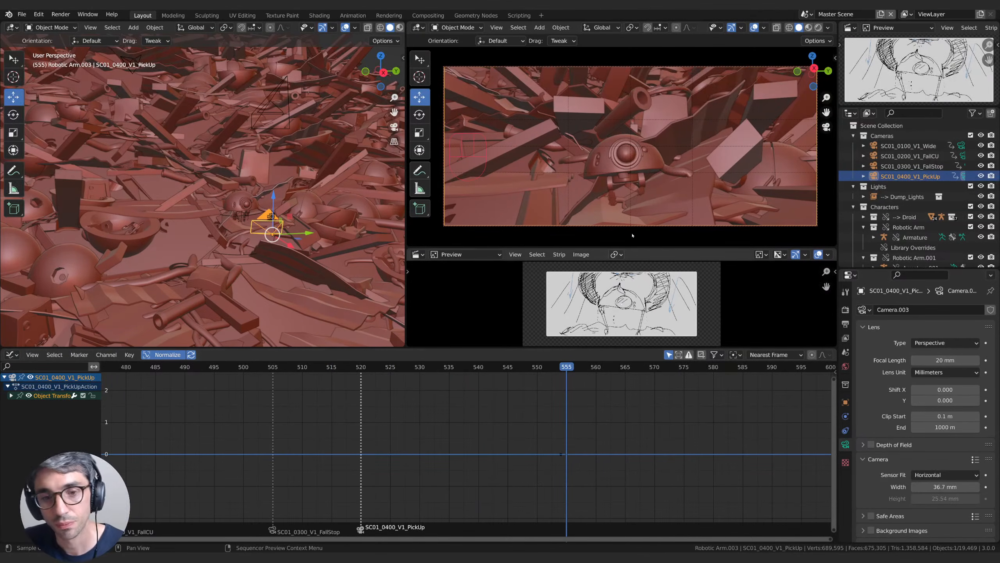
pyautogui.scroll(-2, 631, 190)
# Step: Delete the PickUp camera's remaining keyframes, then key its location and rotation at frame 594
pyautogui.moveTo(534, 404); pyautogui.dragTo(583, 506)
pyautogui.press('Delete')
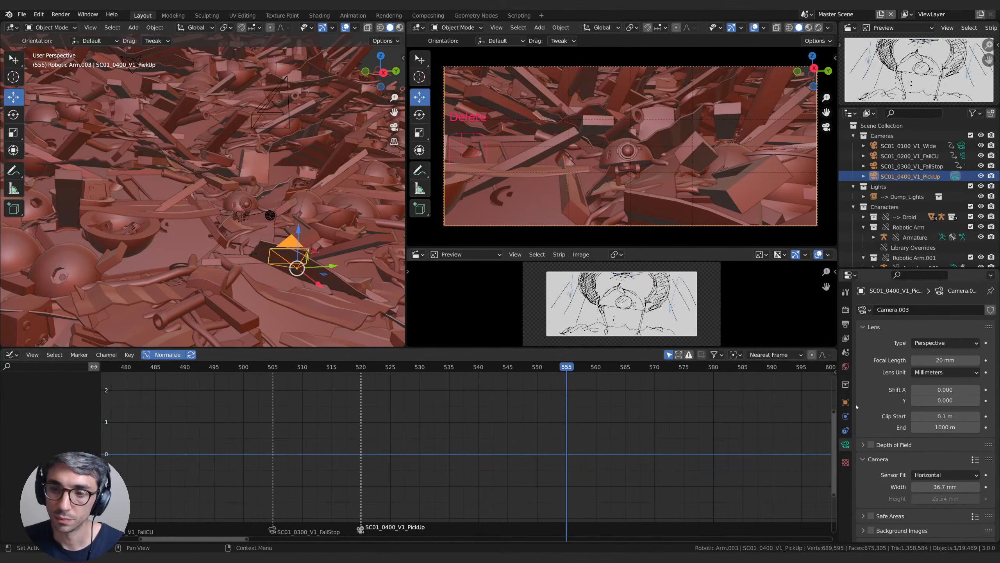
pyautogui.click(846, 402)
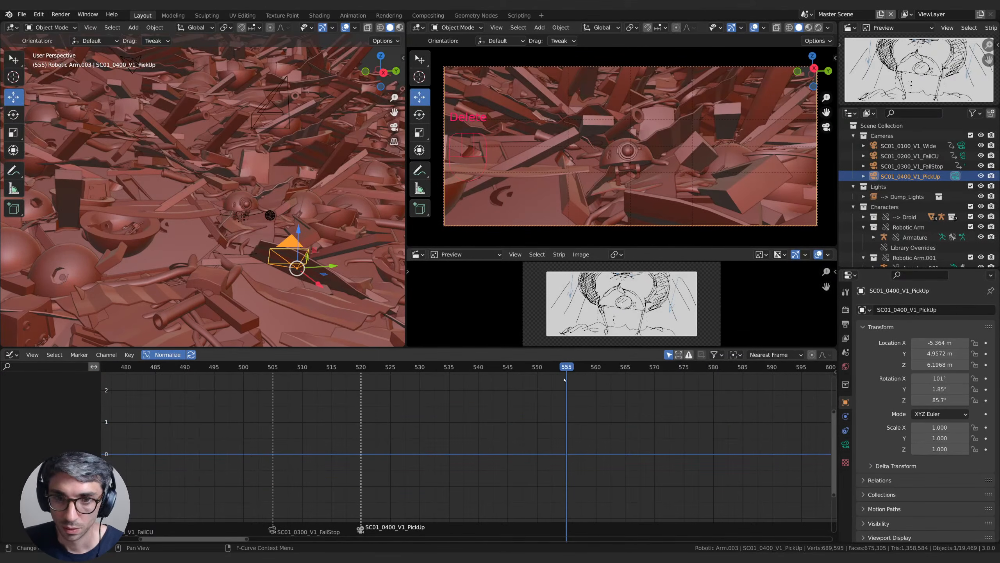
pyautogui.press('space')
pyautogui.moveTo(528, 376); pyautogui.dragTo(707, 379)
pyautogui.moveTo(702, 397); pyautogui.dragTo(395, 413, button='middle')
pyautogui.moveTo(412, 370); pyautogui.dragTo(488, 377)
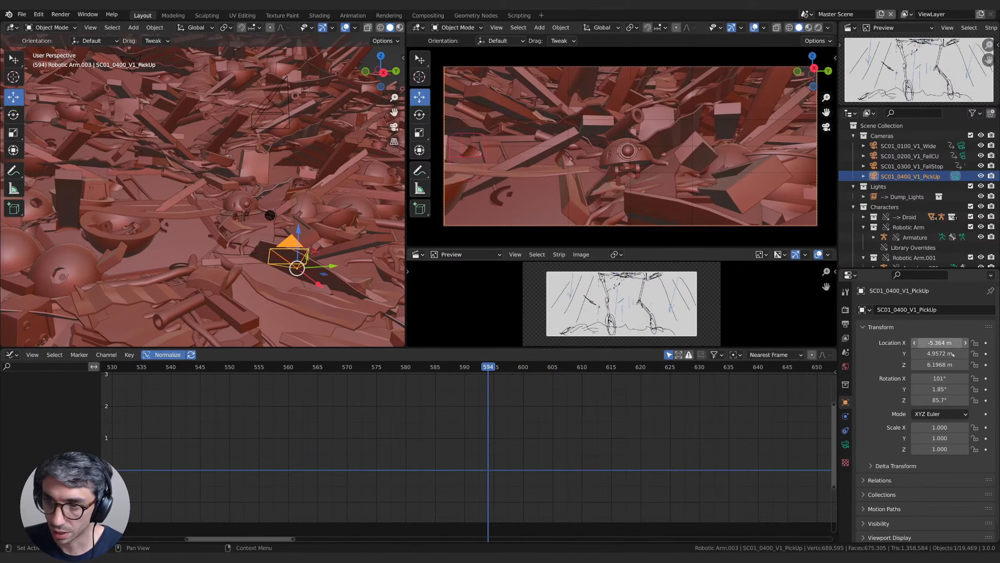
pyautogui.press('i')
pyautogui.press('i')
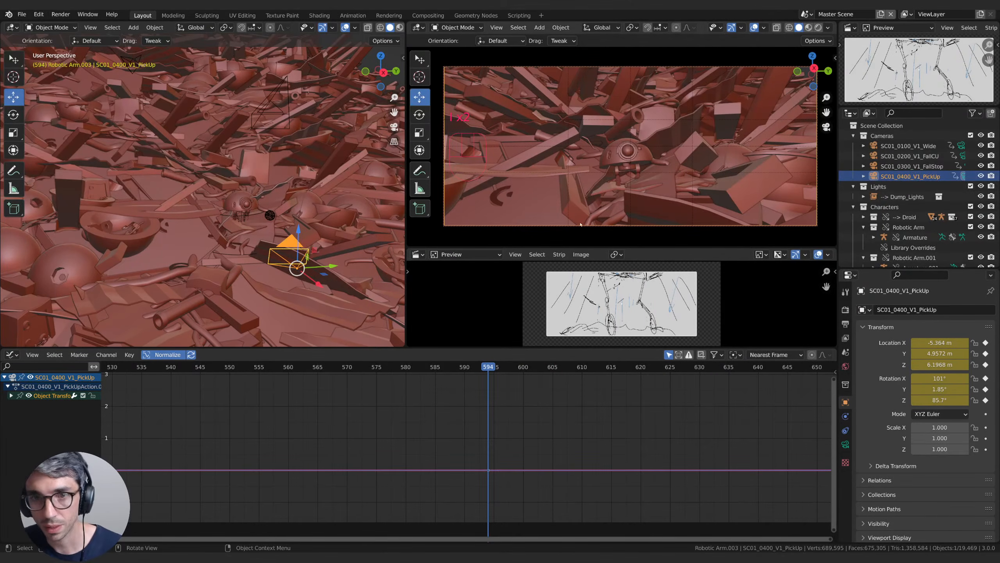
# Step: Select the Armature of the robotic arm beside the conveyor belt and switch it to Pose Mode
pyautogui.scroll(-3, 165, 119)
pyautogui.moveTo(165, 119); pyautogui.dragTo(193, 142, button='middle')
pyautogui.scroll(-5, 205, 165)
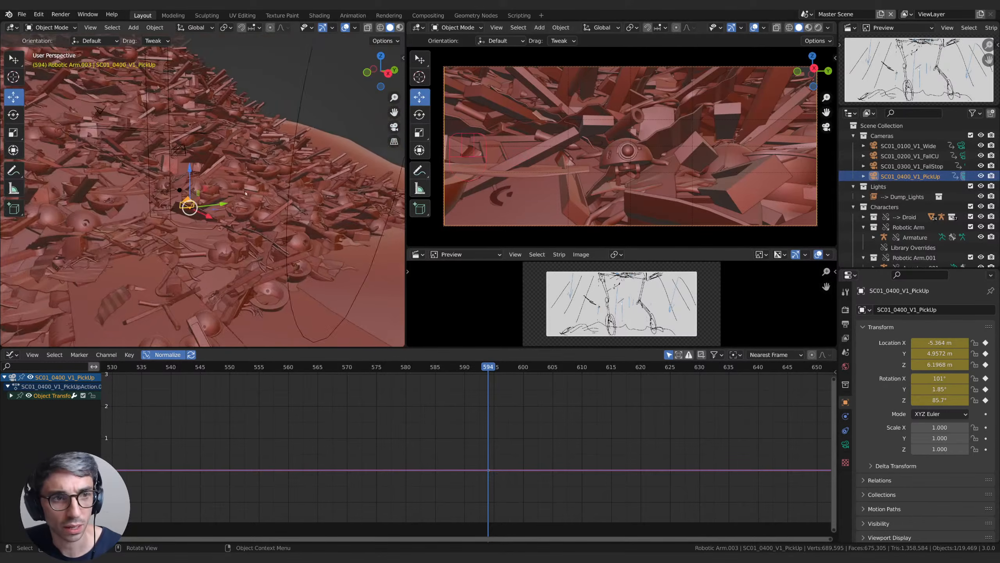
pyautogui.keyDown('shift'); pyautogui.moveTo(236, 190); pyautogui.dragTo(218, 90, button='middle'); pyautogui.keyUp('shift')
pyautogui.scroll(3, 188, 187)
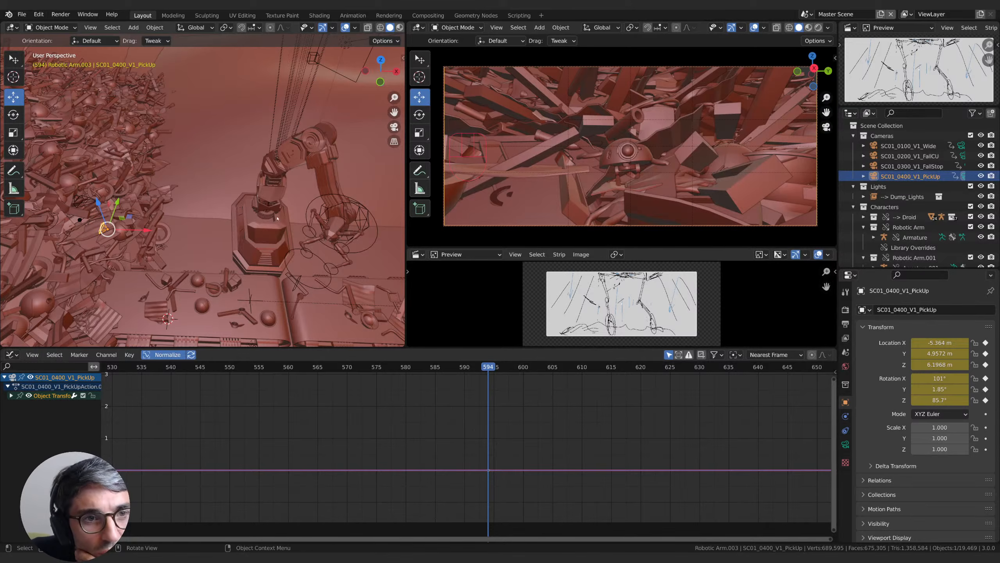
pyautogui.scroll(-4, 277, 218)
pyautogui.scroll(2, 277, 196)
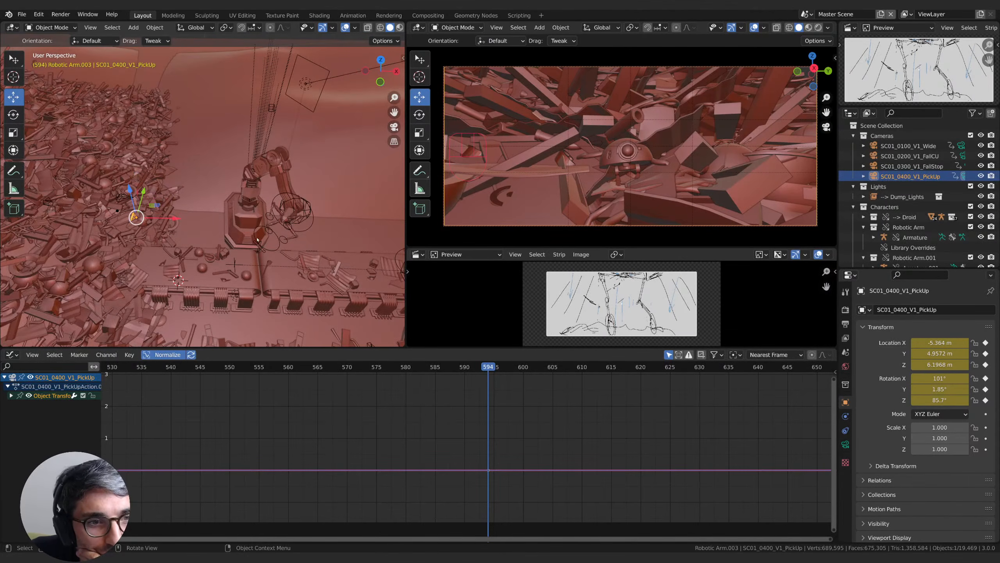
pyautogui.click(269, 245)
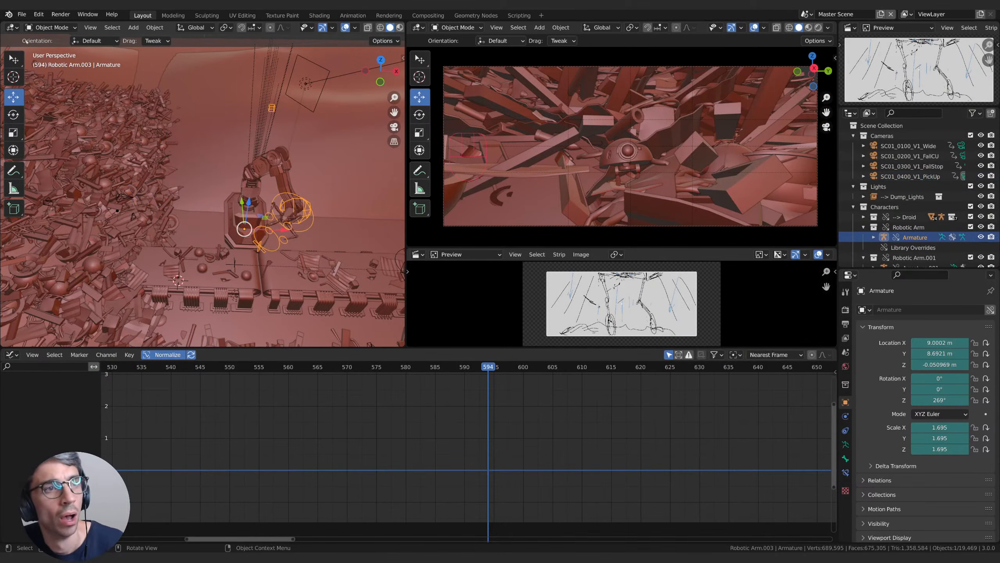
pyautogui.click(45, 28)
pyautogui.click(47, 60)
pyautogui.click(279, 244)
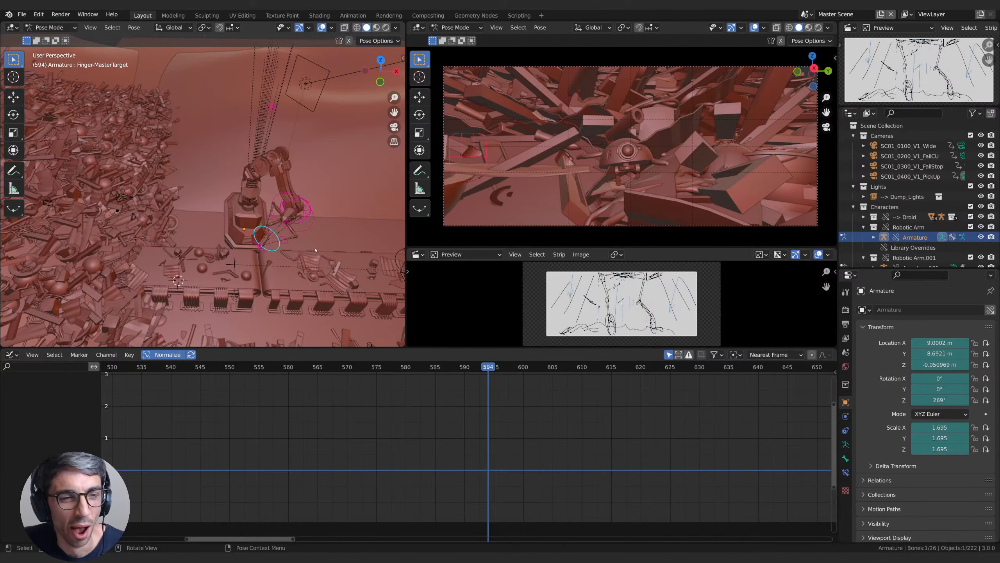
pyautogui.press('g')
pyautogui.rightClick(303, 234)
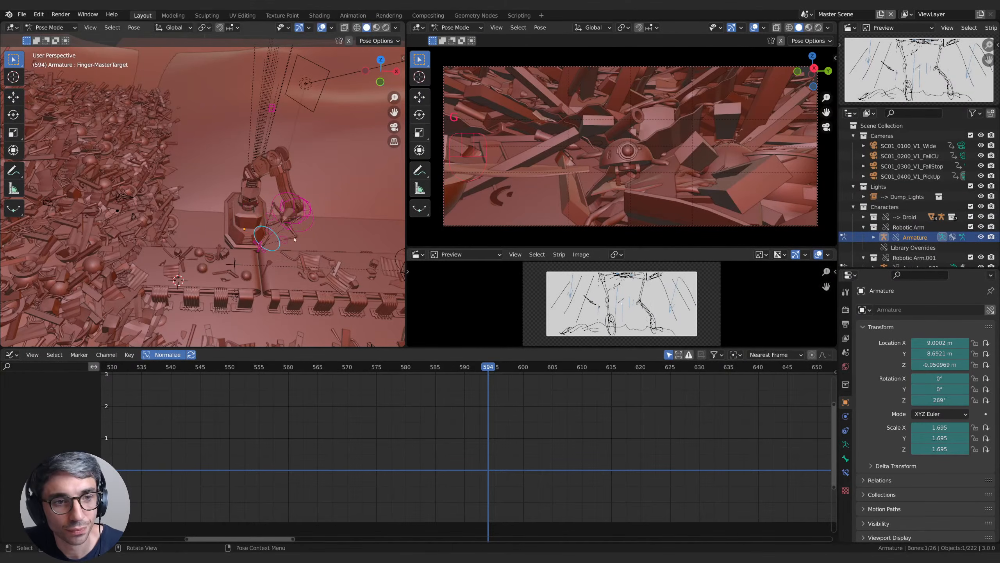
pyautogui.click(306, 230)
pyautogui.press('g')
pyautogui.rightClick(304, 230)
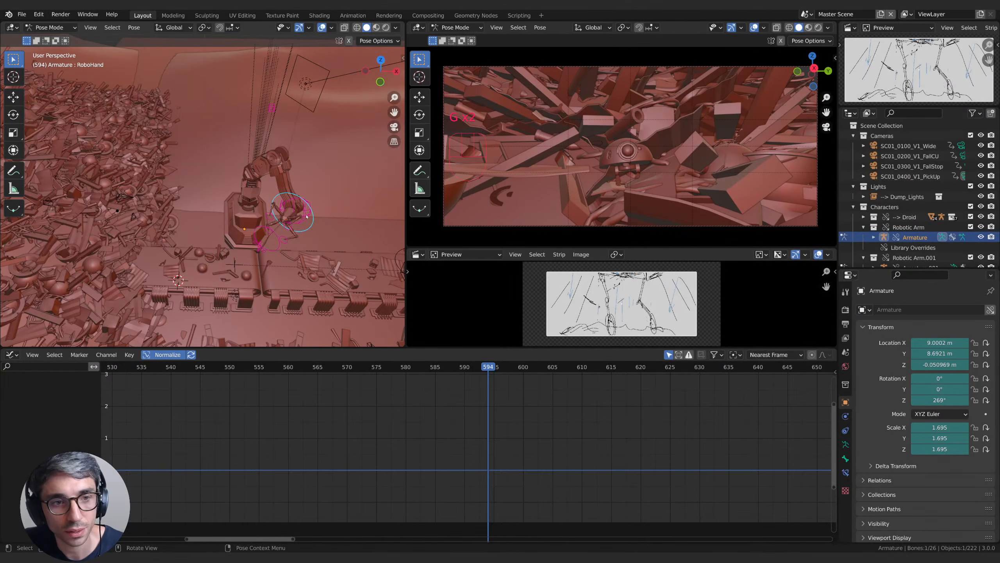
pyautogui.click(304, 216)
pyautogui.press('g')
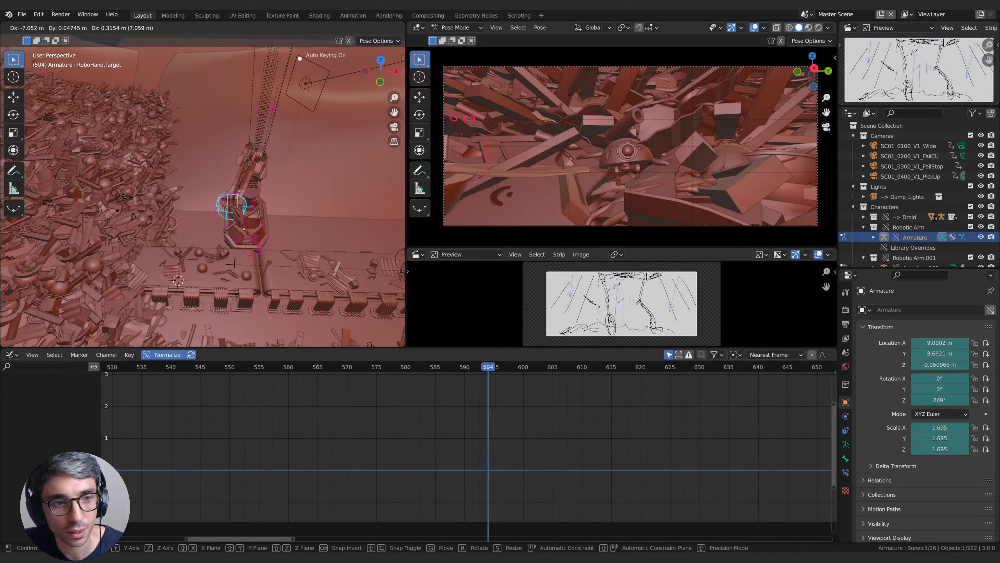
pyautogui.rightClick(212, 207)
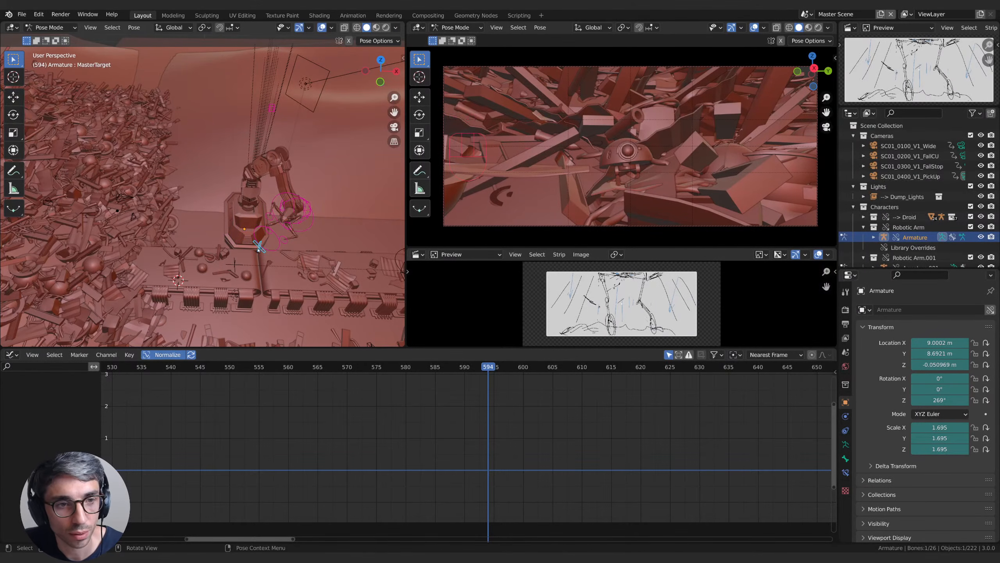
# Step: Move the MasterTarget and RoboHand.Target bones together about 14 m towards the junk pile at frame 594, then rotate them
pyautogui.press('g')
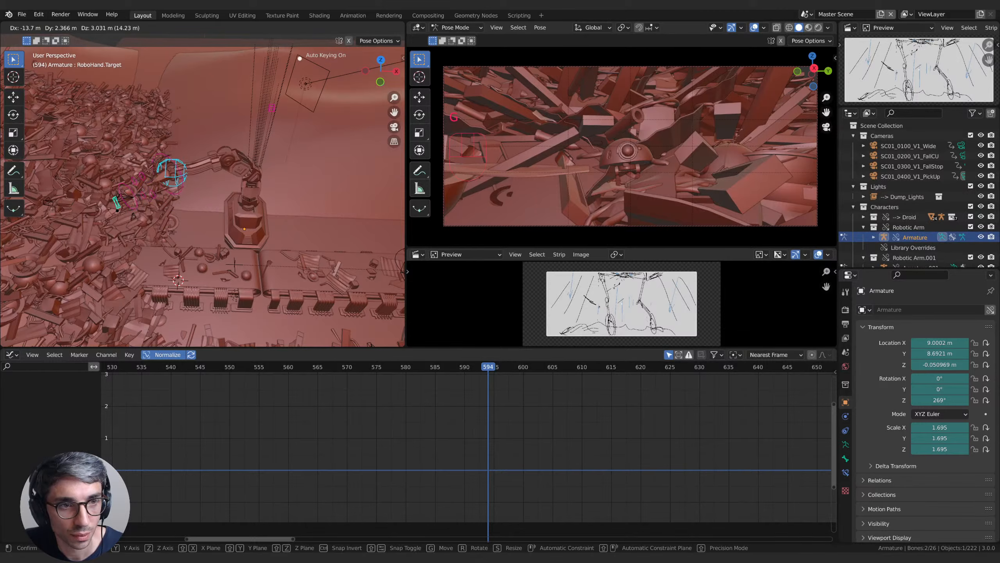
pyautogui.click(170, 183)
pyautogui.keyDown('alt'); pyautogui.moveTo(268, 216); pyautogui.dragTo(320, 252, button='middle'); pyautogui.keyUp('alt')
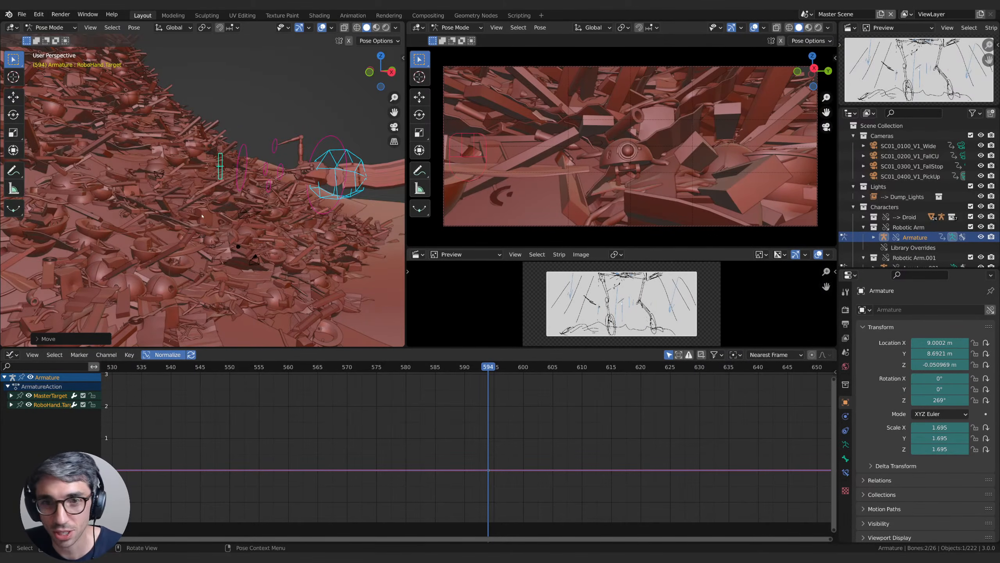
pyautogui.moveTo(202, 216); pyautogui.dragTo(250, 174, button='middle')
pyautogui.press('r')
pyautogui.click(291, 189)
# Step: Reposition the two selected target bones so the arm stretches out over the junk pile
pyautogui.press('g')
pyautogui.click(252, 193)
pyautogui.press('g')
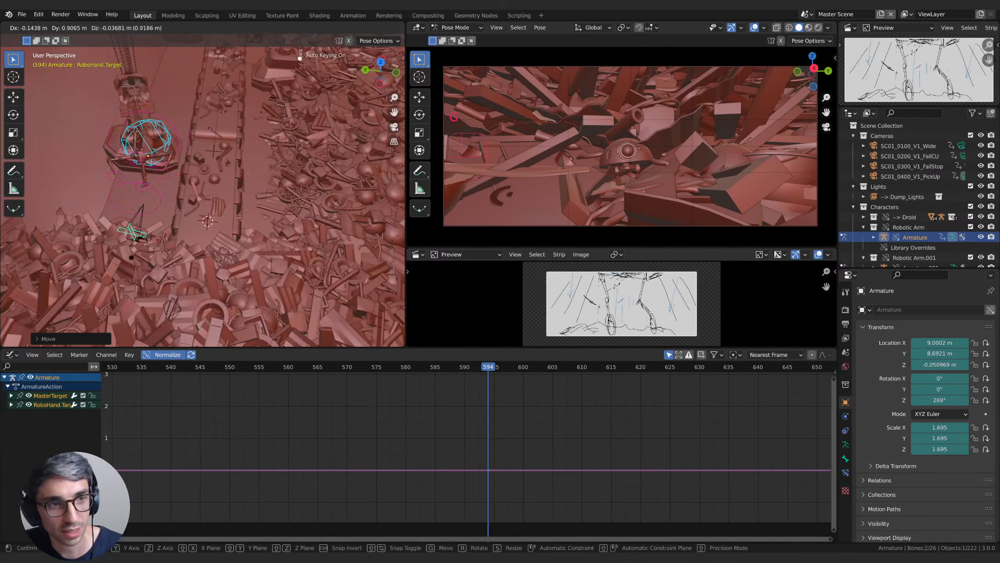
pyautogui.click(178, 173)
pyautogui.moveTo(177, 173); pyautogui.dragTo(295, 177, button='middle')
pyautogui.keyDown('shift'); pyautogui.moveTo(231, 165); pyautogui.dragTo(266, 252, button='middle'); pyautogui.keyUp('shift')
pyautogui.press('g')
pyautogui.click(282, 273)
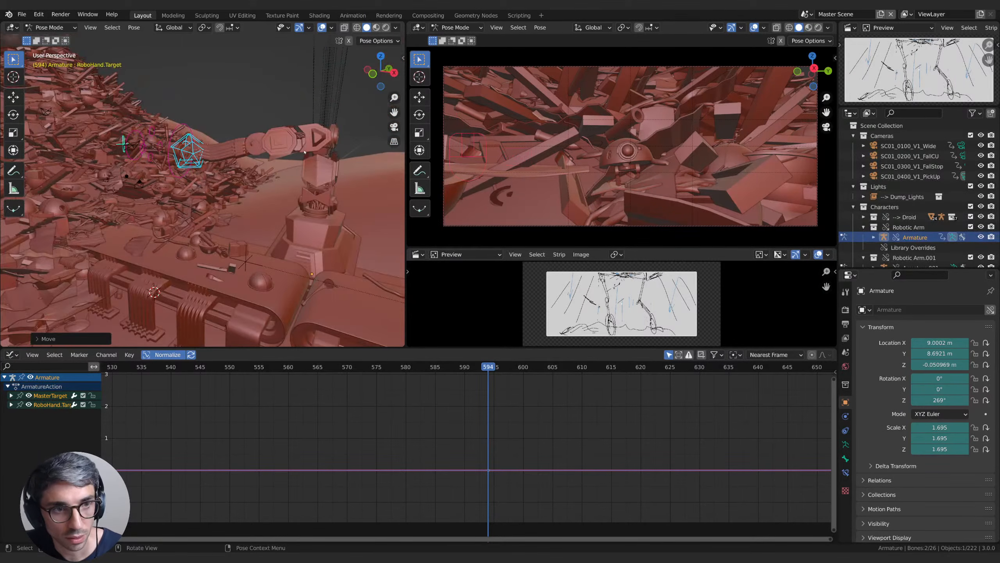
# Step: Return to Object Mode and select the whole Armature of the outstretched robotic arm
pyautogui.click(49, 27)
pyautogui.click(47, 39)
pyautogui.moveTo(335, 236); pyautogui.dragTo(272, 185, button='middle')
pyautogui.click(315, 280)
pyautogui.press('KP_Decimal')
pyautogui.click(269, 181)
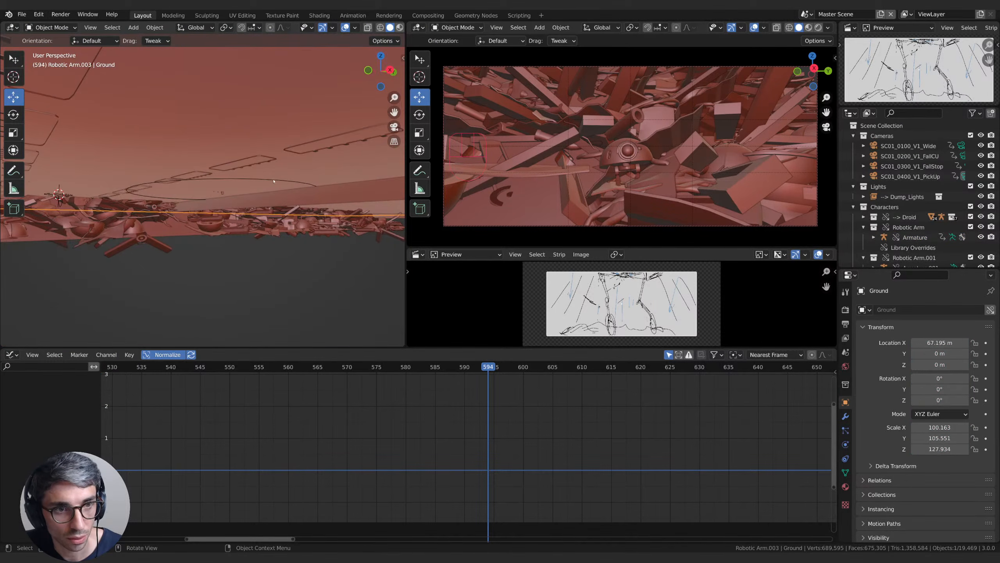
pyautogui.click(273, 181)
pyautogui.press('KP_Decimal')
pyautogui.moveTo(276, 185); pyautogui.dragTo(296, 228, button='middle')
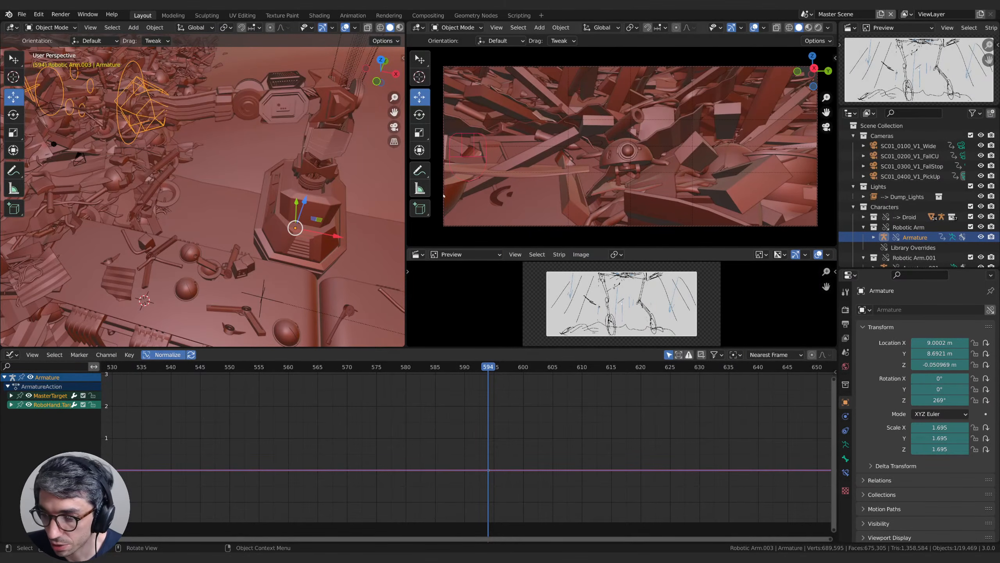
# Step: Collapse the small storyboard preview above the Outliner to give the scene collection list more room
pyautogui.click(851, 29)
pyautogui.click(872, 62)
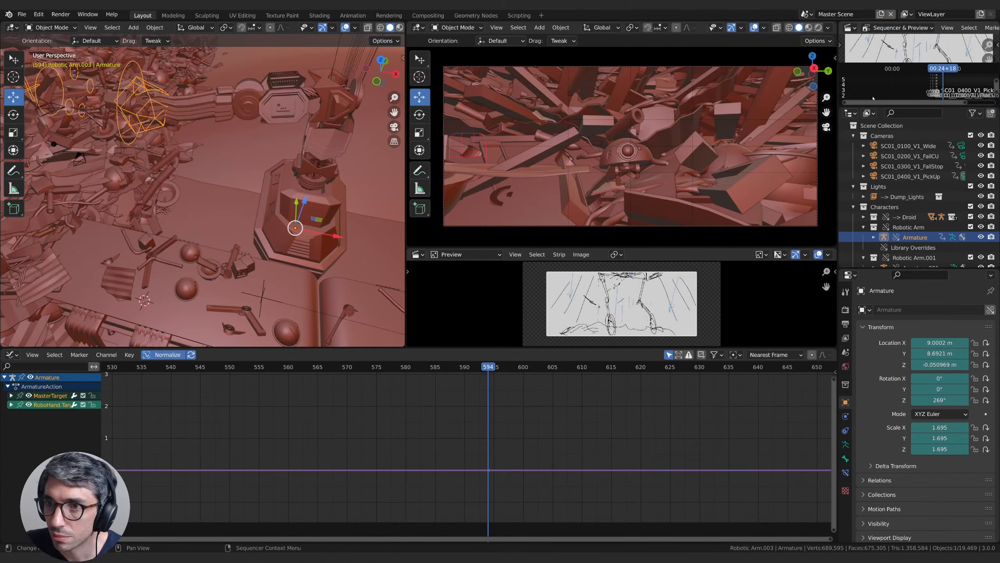
pyautogui.moveTo(872, 110); pyautogui.dragTo(905, 216)
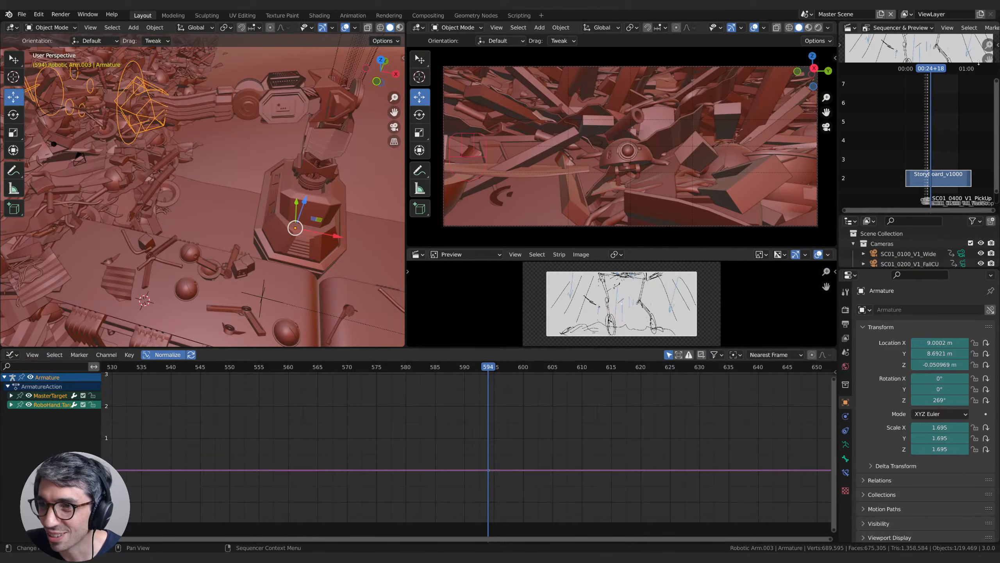
pyautogui.moveTo(868, 213); pyautogui.dragTo(869, 90)
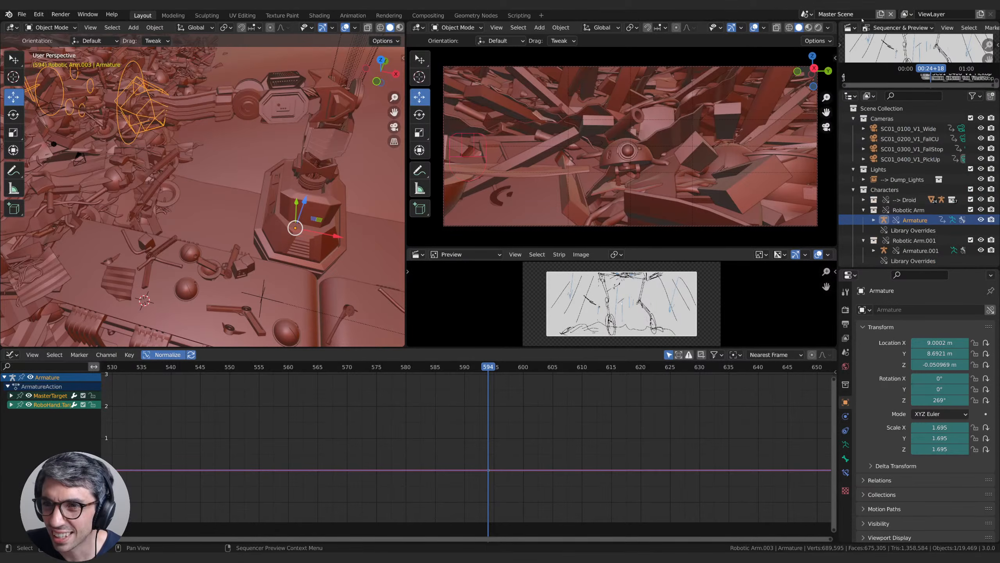
pyautogui.click(898, 28)
pyautogui.click(879, 51)
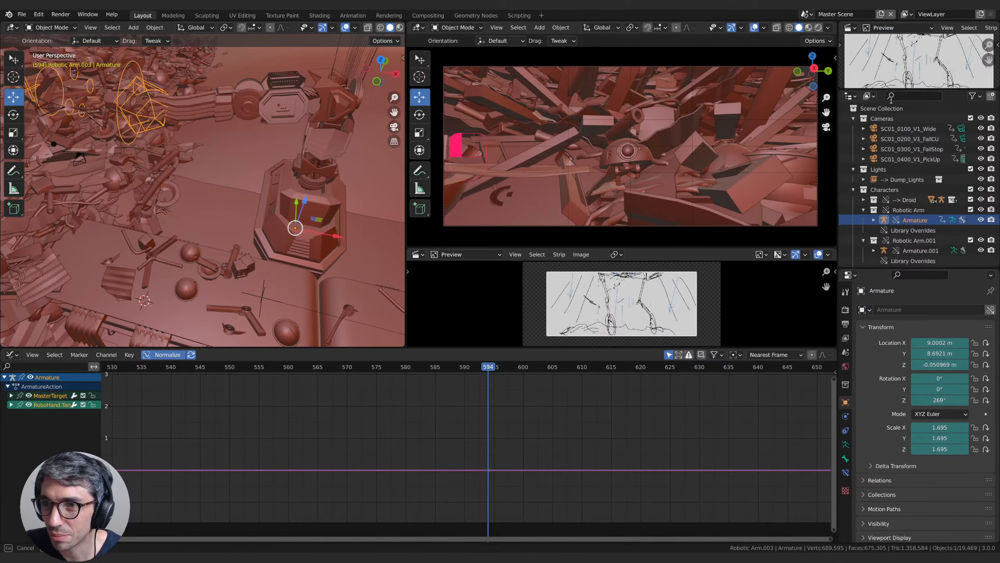
pyautogui.moveTo(892, 101); pyautogui.dragTo(886, 71)
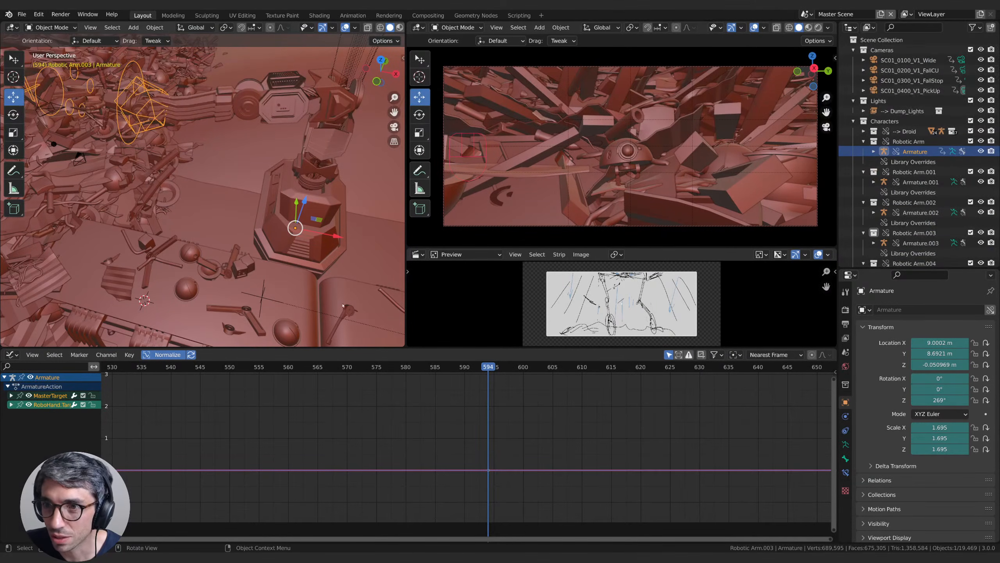
# Step: Move the robotic arm's Armature along X to about 3.06 m, towards the junk pile, at frame 594
pyautogui.press('g')
pyautogui.press('x')
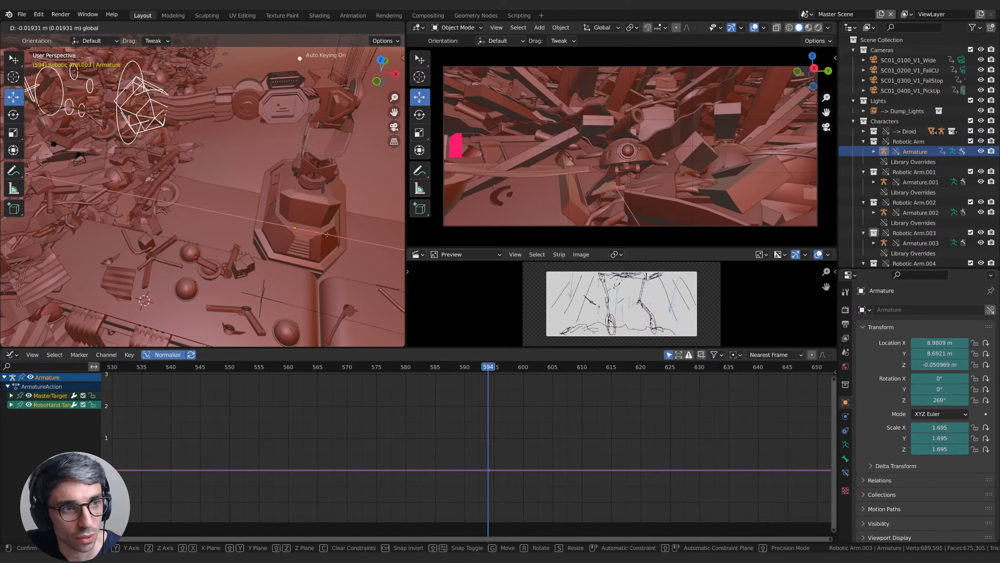
pyautogui.moveTo(309, 234); pyautogui.dragTo(306, 233)
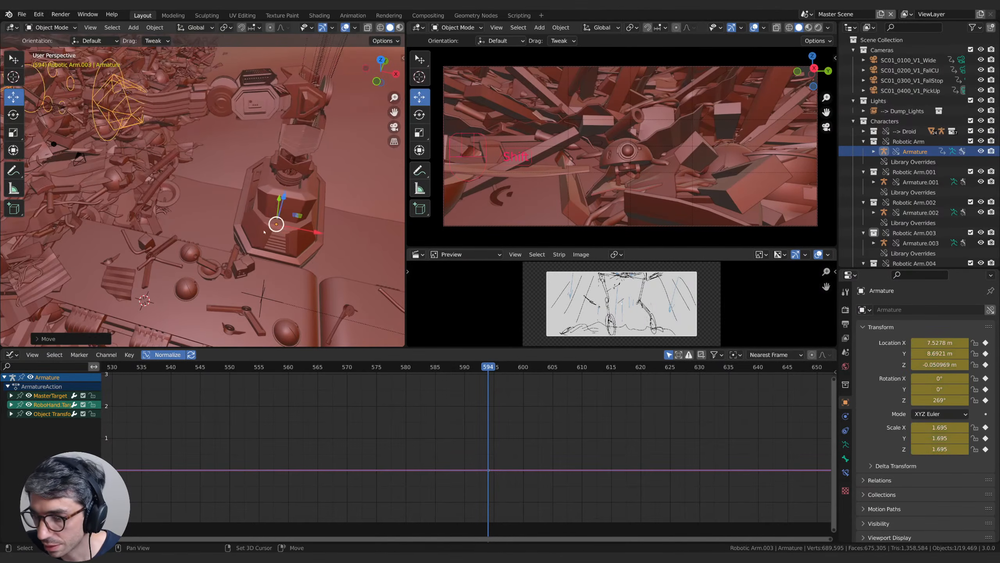
pyautogui.moveTo(268, 237); pyautogui.dragTo(294, 255, button='middle')
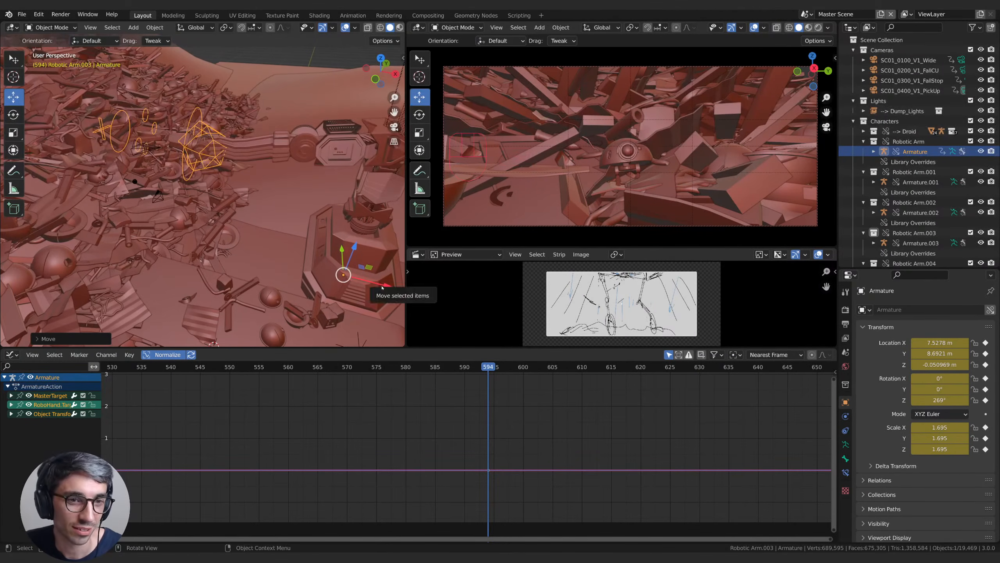
pyautogui.moveTo(381, 285); pyautogui.dragTo(369, 282)
pyautogui.moveTo(271, 259); pyautogui.dragTo(259, 277, button='middle')
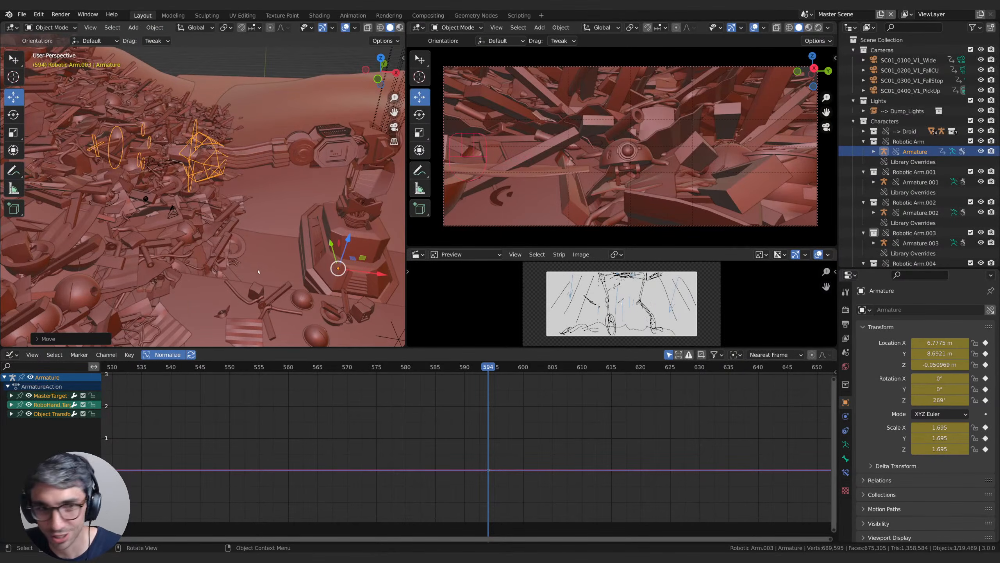
pyautogui.moveTo(360, 277); pyautogui.dragTo(332, 266)
pyautogui.moveTo(332, 266); pyautogui.dragTo(228, 243, button='middle')
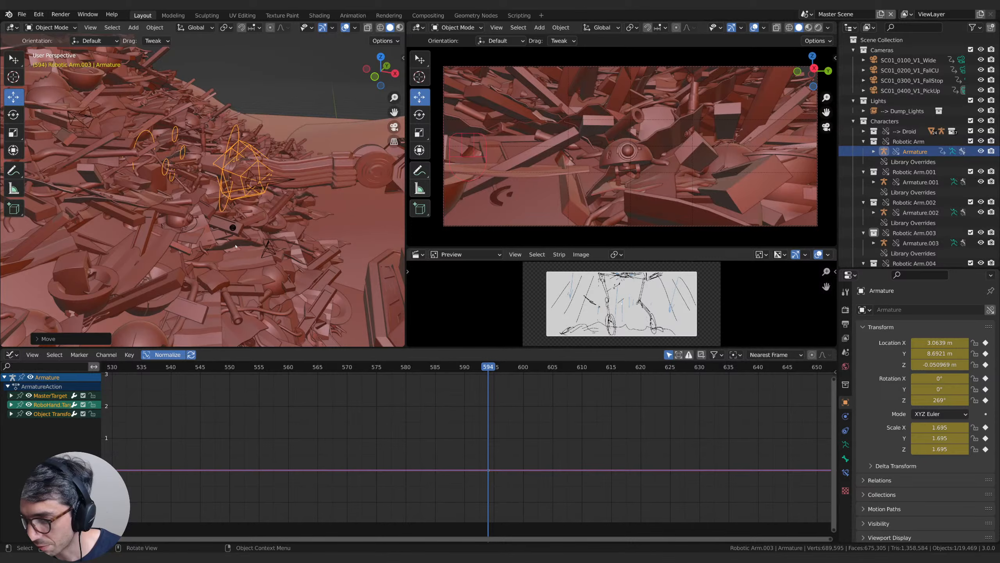
pyautogui.moveTo(223, 243); pyautogui.dragTo(291, 251, button='middle')
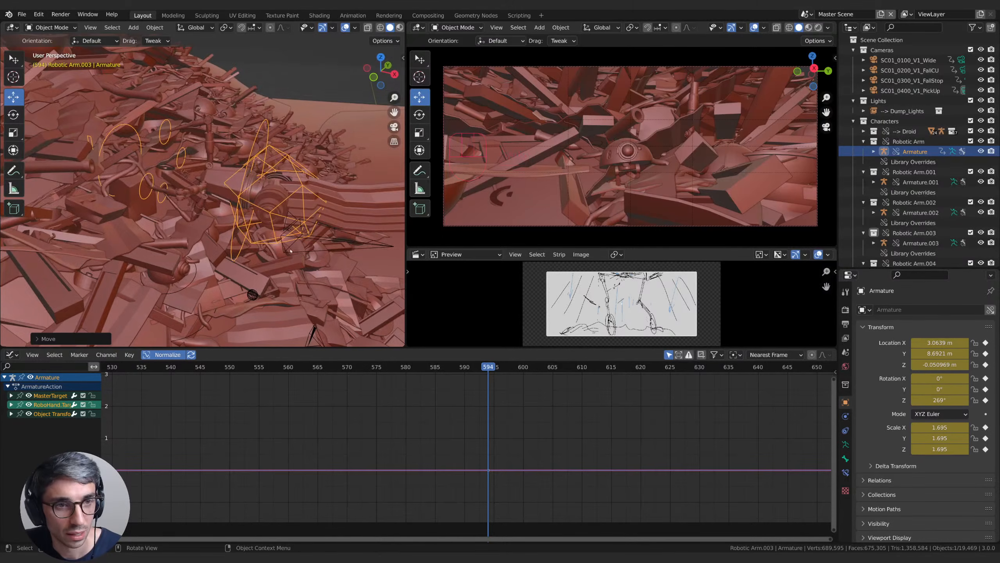
# Step: Switch the robotic arm's Armature to Pose Mode and frame its selected hand targets
pyautogui.keyDown('shift'); pyautogui.moveTo(358, 85); pyautogui.dragTo(206, 100, button='middle'); pyautogui.keyUp('shift')
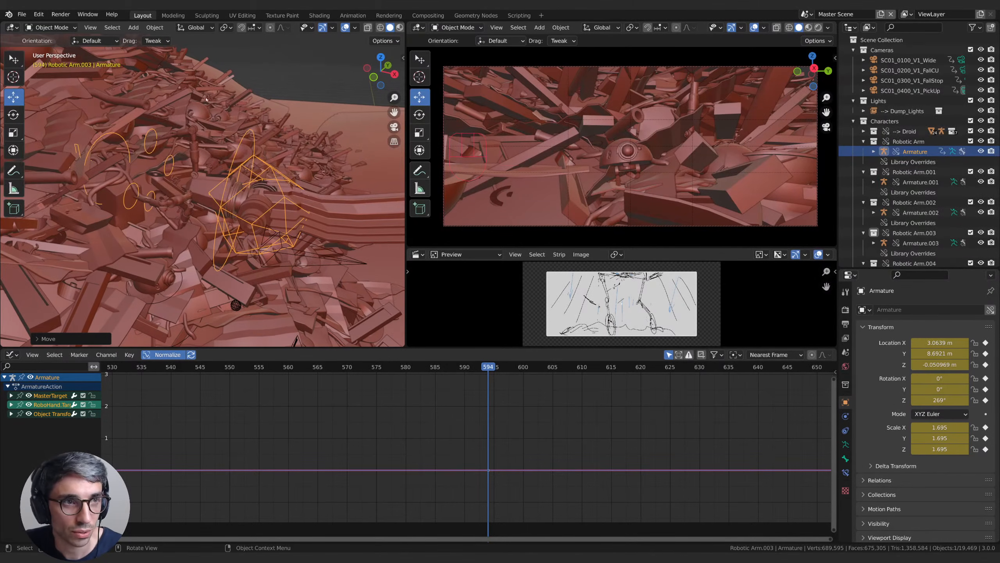
pyautogui.click(45, 28)
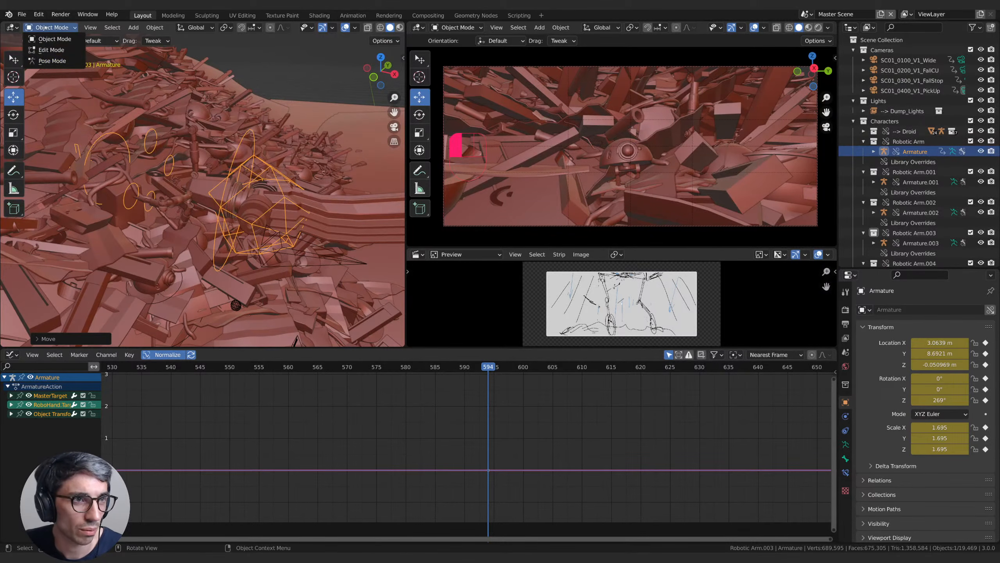
pyautogui.click(47, 63)
pyautogui.keyDown('shift'); pyautogui.moveTo(348, 188); pyautogui.dragTo(219, 163, button='middle'); pyautogui.keyUp('shift')
pyautogui.press('KP_Decimal')
# Step: Try to toggle Edit Mode on the Armature, switching through Object Mode and back to Pose Mode
pyautogui.press('Tab')
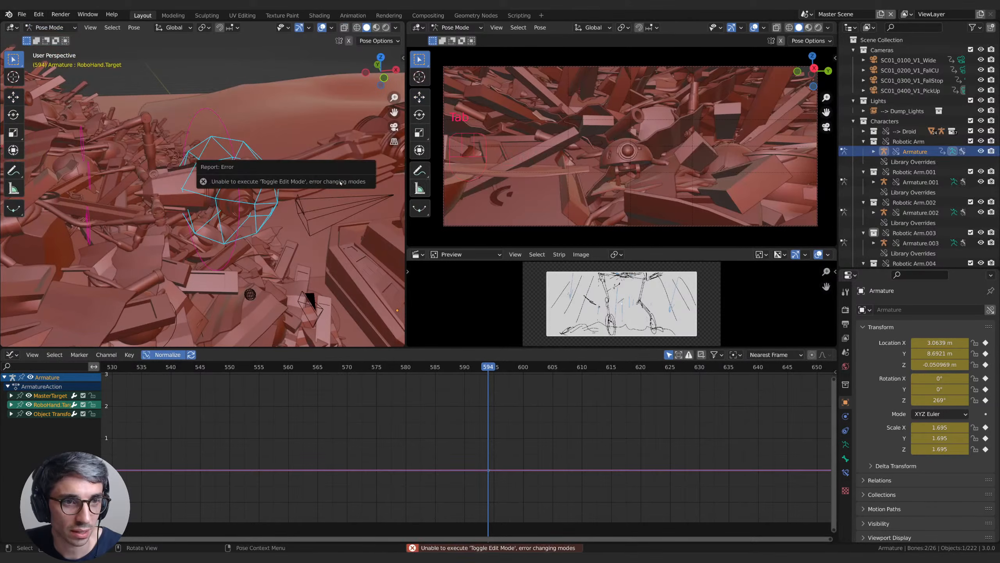
pyautogui.click(59, 29)
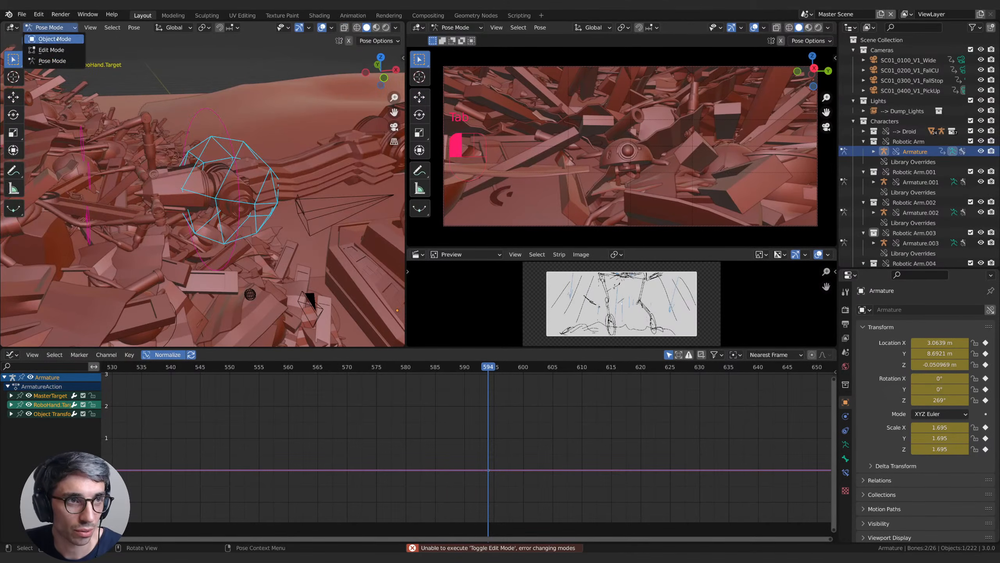
pyautogui.click(56, 38)
pyautogui.keyDown('shift'); pyautogui.moveTo(339, 130); pyautogui.dragTo(225, 129, button='middle'); pyautogui.keyUp('shift')
pyautogui.click(53, 29)
pyautogui.click(52, 61)
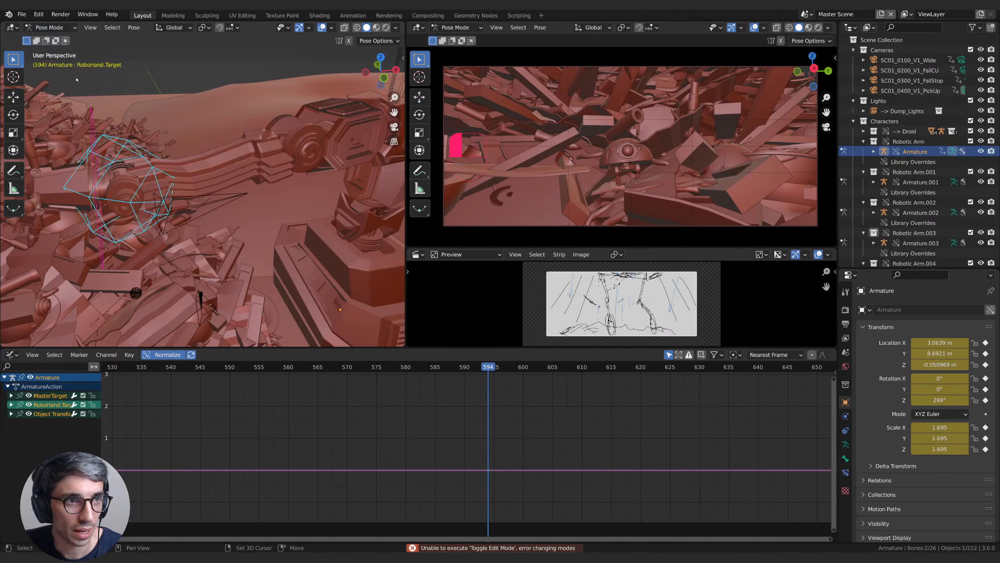
pyautogui.press('Tab')
pyautogui.press('Tab')
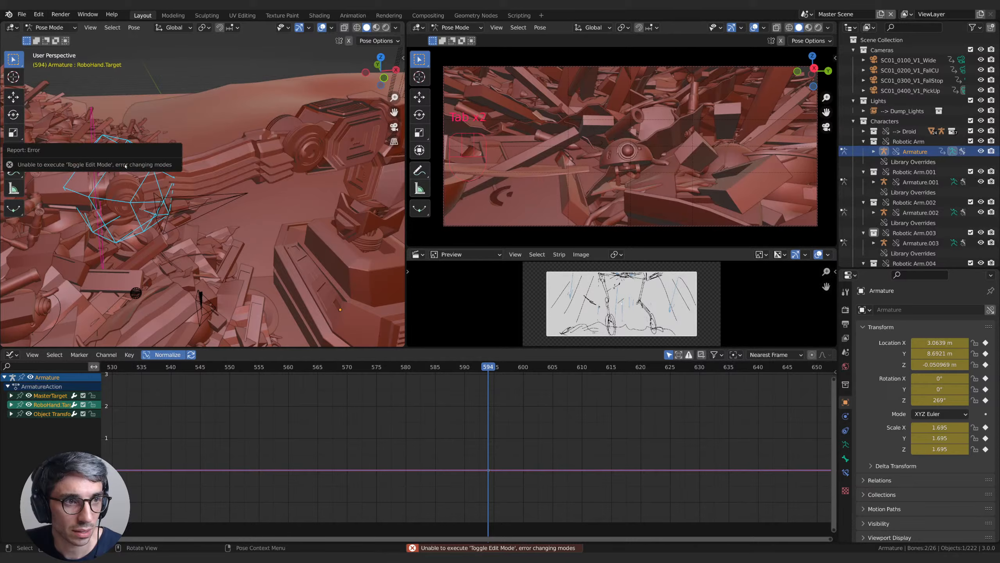
pyautogui.click(53, 28)
# Step: Select the MasterTarget bone and move it down the junk pile to the droid at frame 594
pyautogui.keyDown('shift'); pyautogui.moveTo(178, 214); pyautogui.dragTo(279, 175, button='middle'); pyautogui.keyUp('shift')
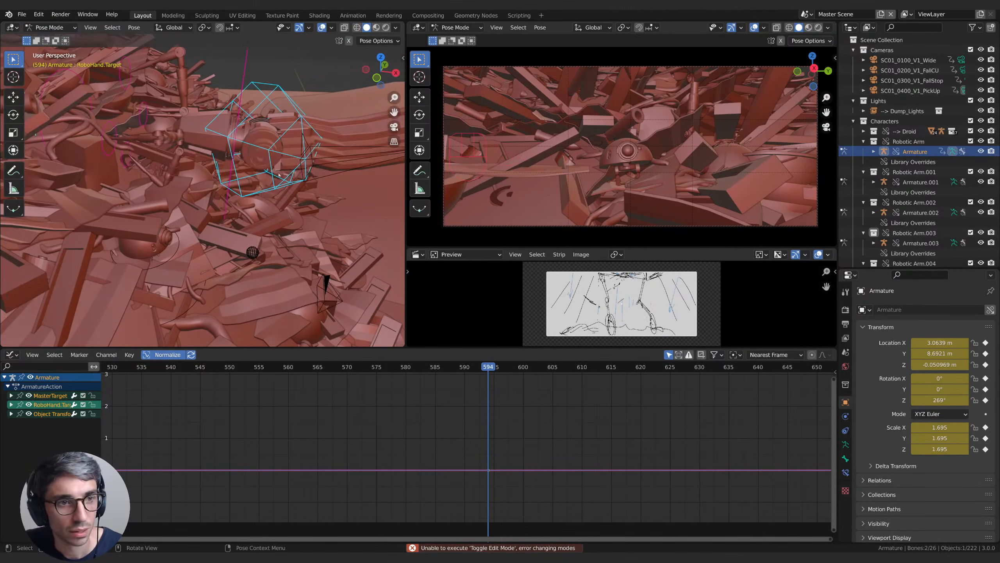
pyautogui.click(238, 193)
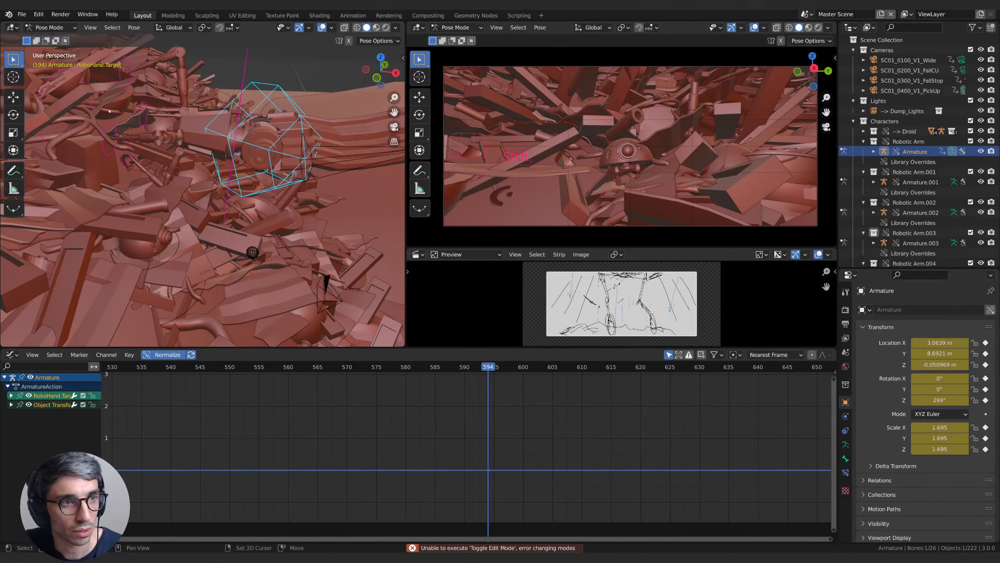
pyautogui.keyDown('shift'); pyautogui.moveTo(110, 110); pyautogui.dragTo(222, 192, button='middle'); pyautogui.keyUp('shift')
pyautogui.click(216, 150)
pyautogui.moveTo(216, 150); pyautogui.dragTo(217, 127, button='middle')
pyautogui.click(98, 160)
pyautogui.press('g')
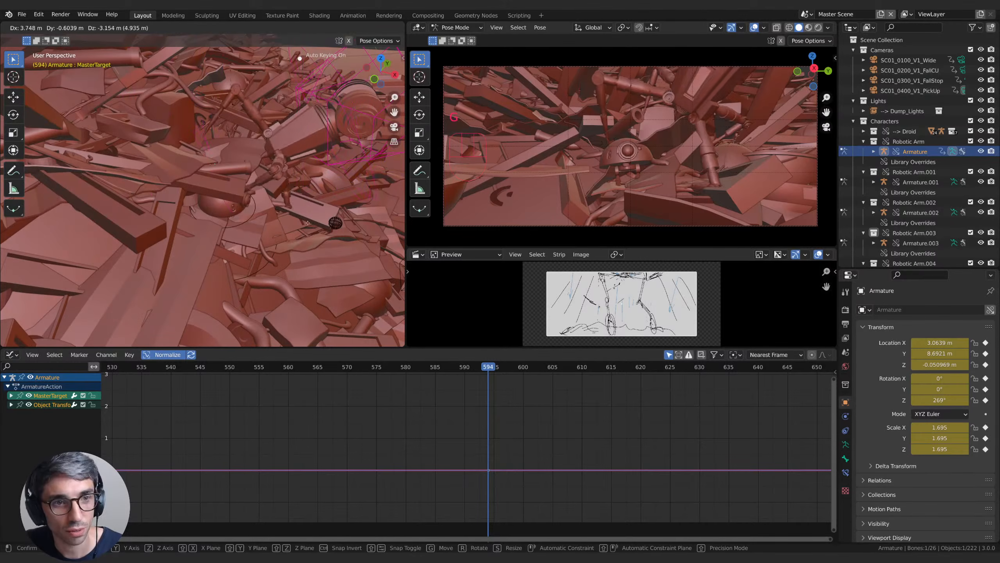
pyautogui.click(325, 239)
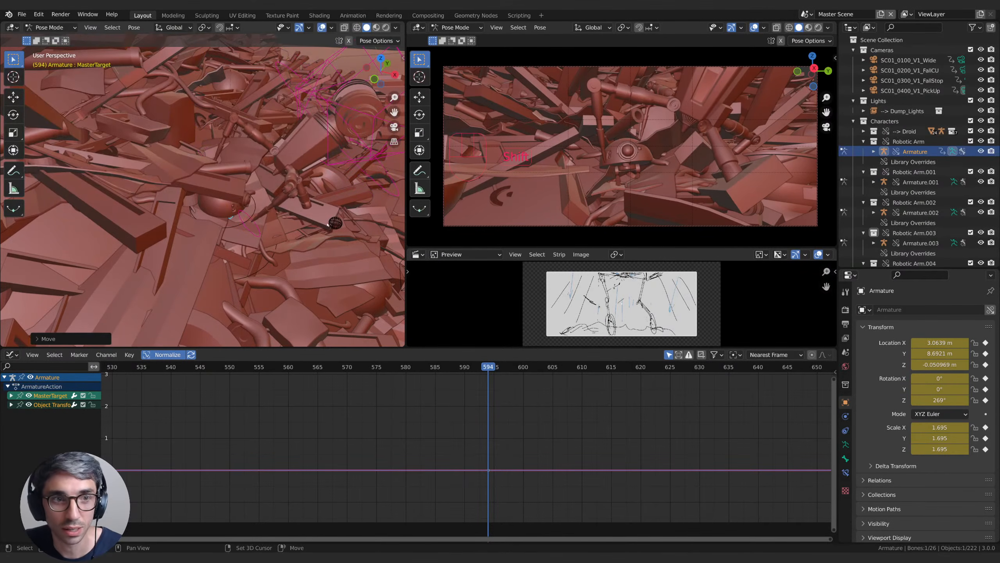
# Step: Refine the MasterTarget bone's position around the droid, checking it from several viewing angles
pyautogui.moveTo(326, 239); pyautogui.dragTo(201, 174, button='middle')
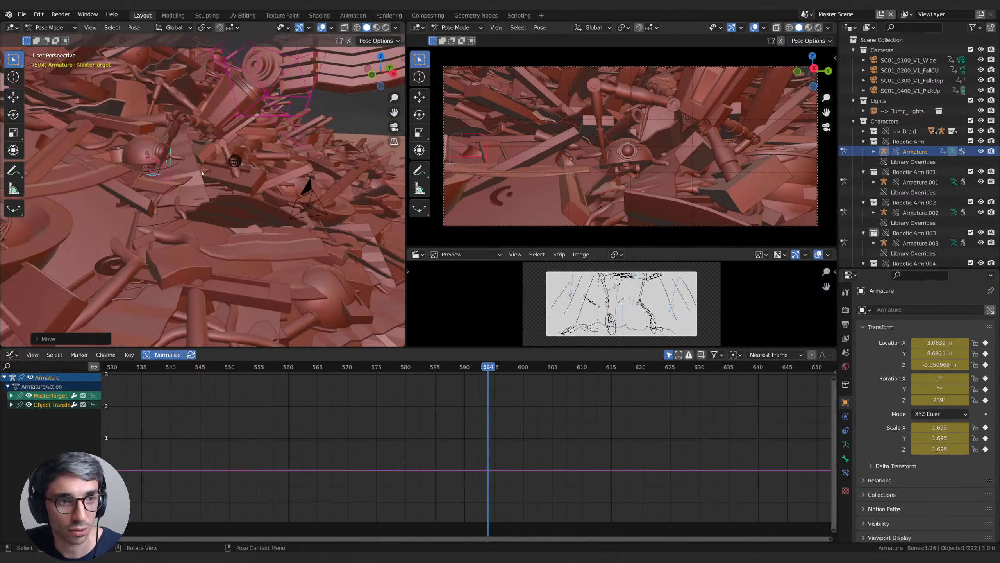
pyautogui.press('g')
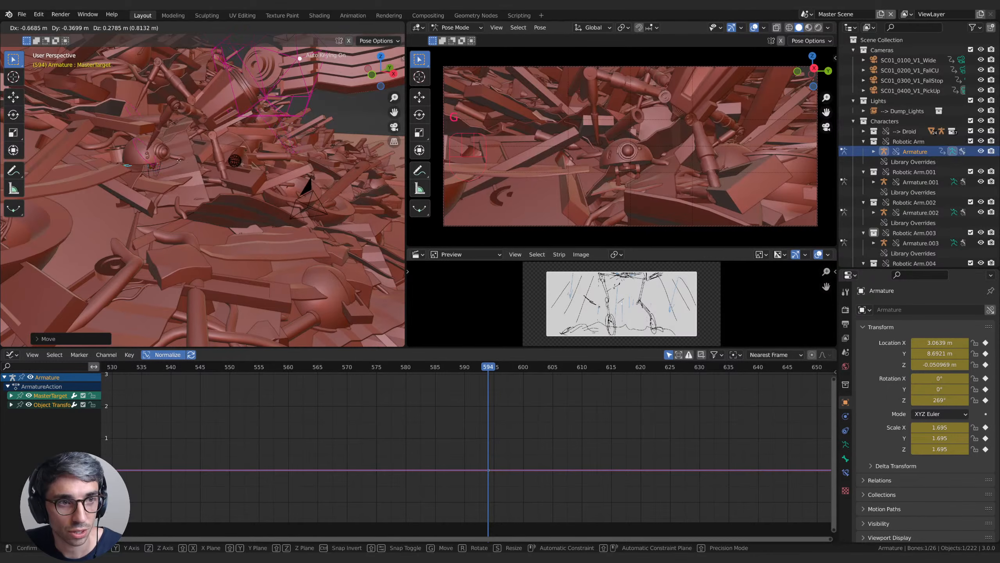
pyautogui.click(192, 167)
pyautogui.moveTo(192, 166); pyautogui.dragTo(269, 214, button='middle')
pyautogui.press('g')
pyautogui.click(144, 151)
pyautogui.press('g')
pyautogui.click(216, 161)
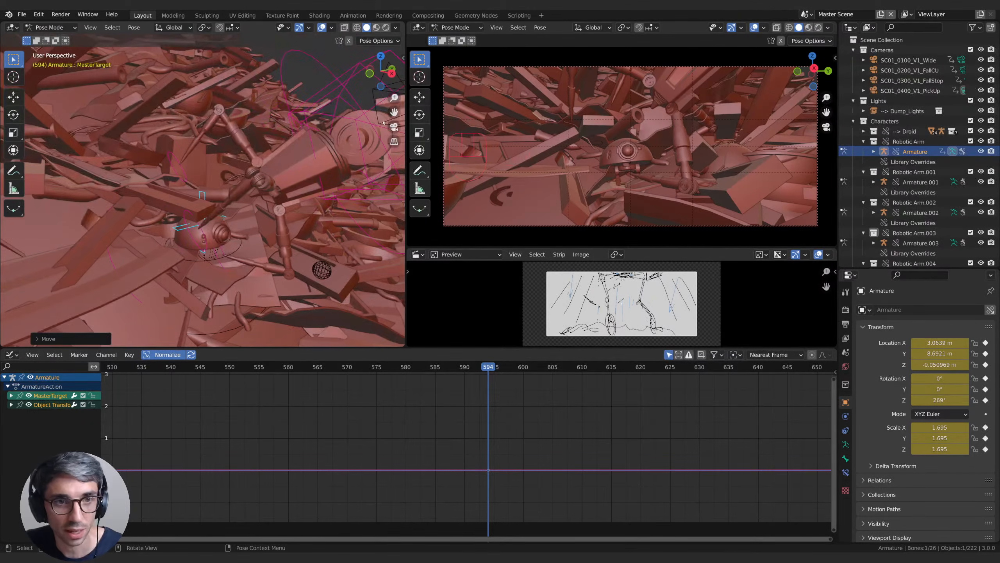
# Step: Move the RoboHand.Target bone about 4 m up and away from the junk pile, towards the arm's base
pyautogui.click(367, 111)
pyautogui.scroll(-8, 315, 138)
pyautogui.moveTo(252, 166)
pyautogui.mouseDown(button='middle')
pyautogui.moveTo(244, 178)
pyautogui.moveTo(265, 162)
pyautogui.mouseUp(button='middle')
pyautogui.press('g')
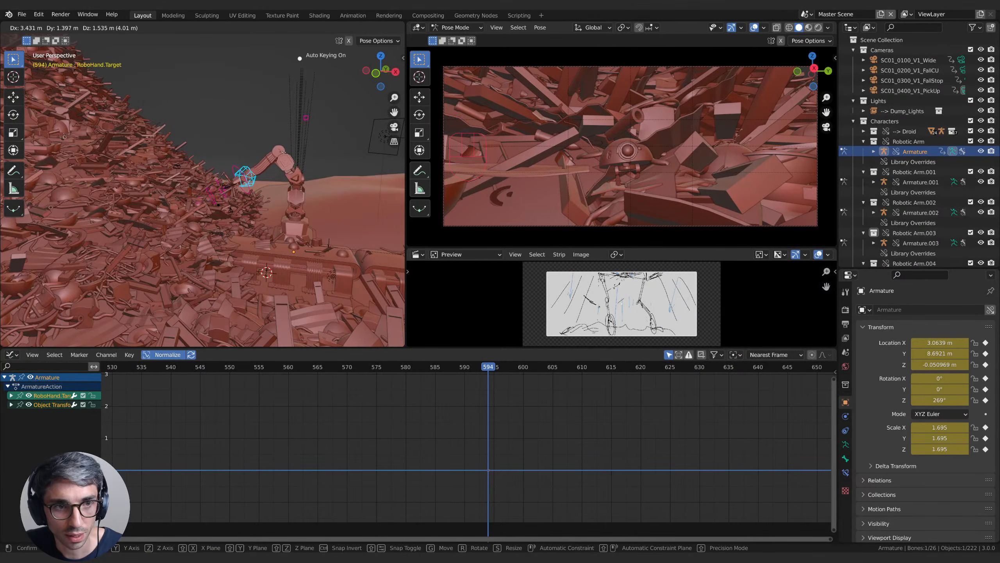
pyautogui.click(284, 152)
pyautogui.press('r')
pyautogui.rightClick(280, 168)
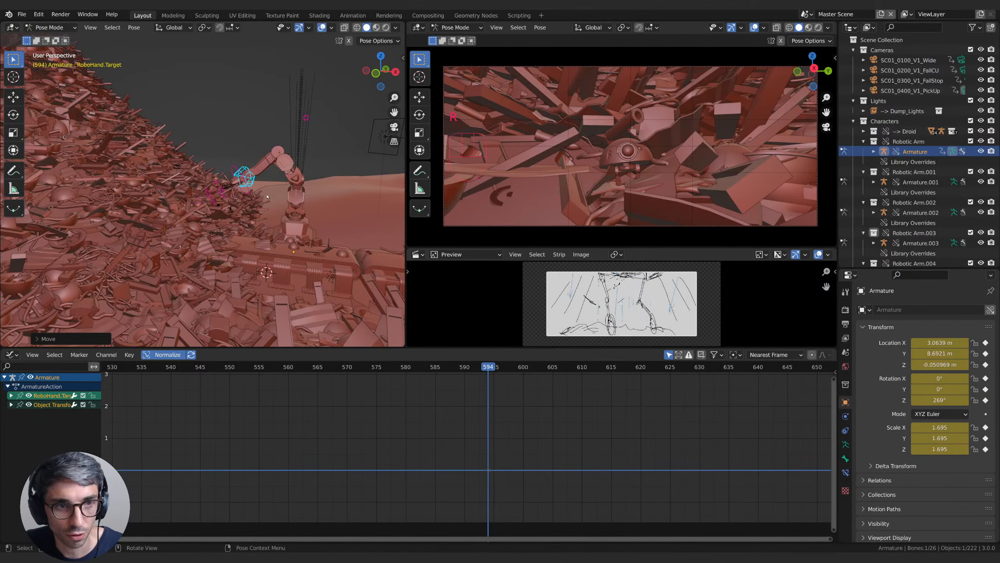
# Step: Pull the MasterTarget bone out of the junk pile towards the robotic hand
pyautogui.scroll(7, 236, 217)
pyautogui.click(199, 224)
pyautogui.press('g')
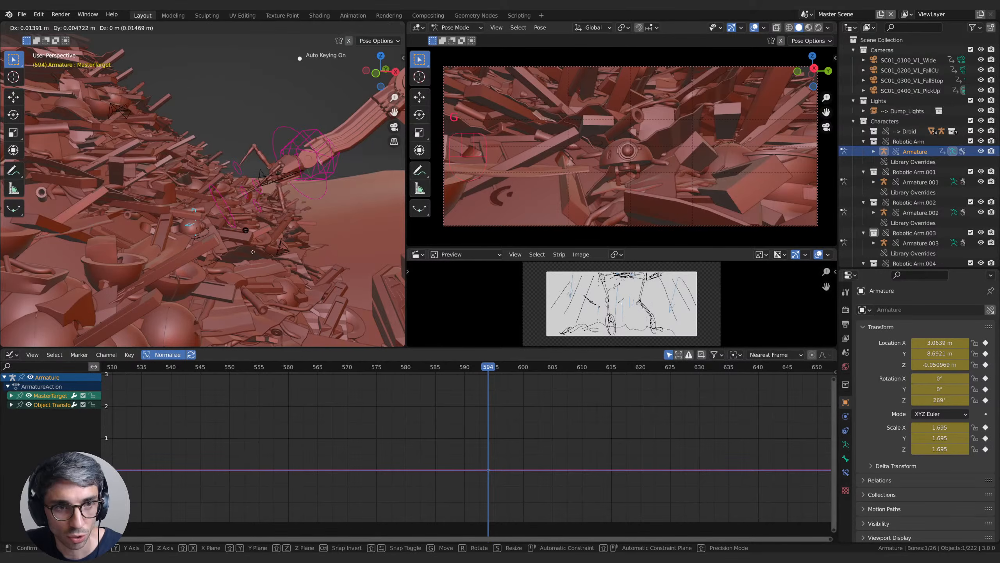
pyautogui.click(307, 245)
pyautogui.moveTo(307, 245); pyautogui.dragTo(197, 238, button='middle')
pyautogui.press('g')
pyautogui.click(245, 237)
# Step: Fine-tune the MasterTarget bone so that it sits directly beneath the robotic hand
pyautogui.press('g')
pyautogui.click(305, 214)
pyautogui.press('g')
pyautogui.click(293, 225)
pyautogui.keyDown('shift'); pyautogui.moveTo(197, 238); pyautogui.dragTo(235, 253, button='middle'); pyautogui.keyUp('shift')
pyautogui.press('g')
pyautogui.click(228, 239)
# Step: Rotate the Finger-MasterTarget bone by about -15° around the global Z axis
pyautogui.click(244, 242)
pyautogui.press('r')
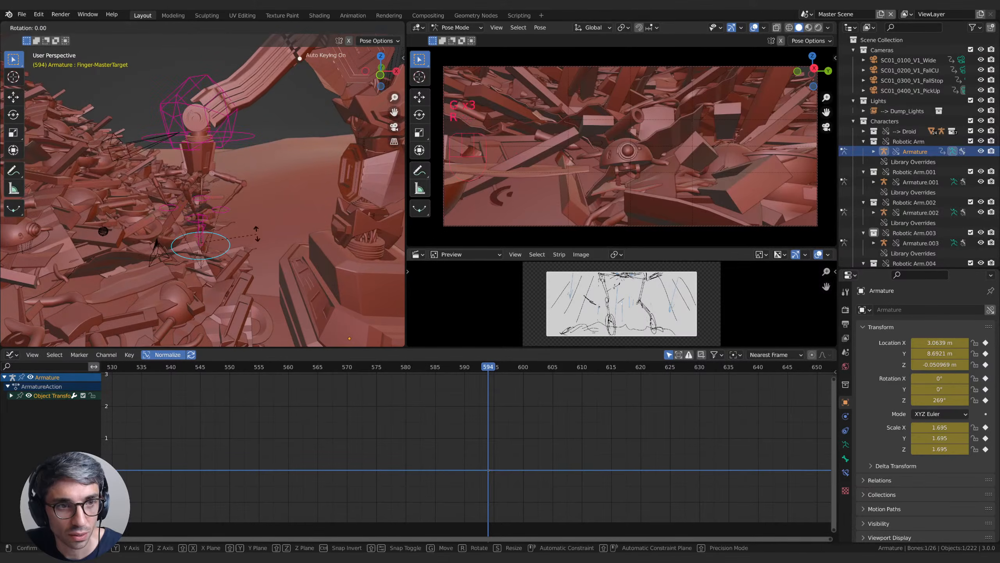
pyautogui.press('z')
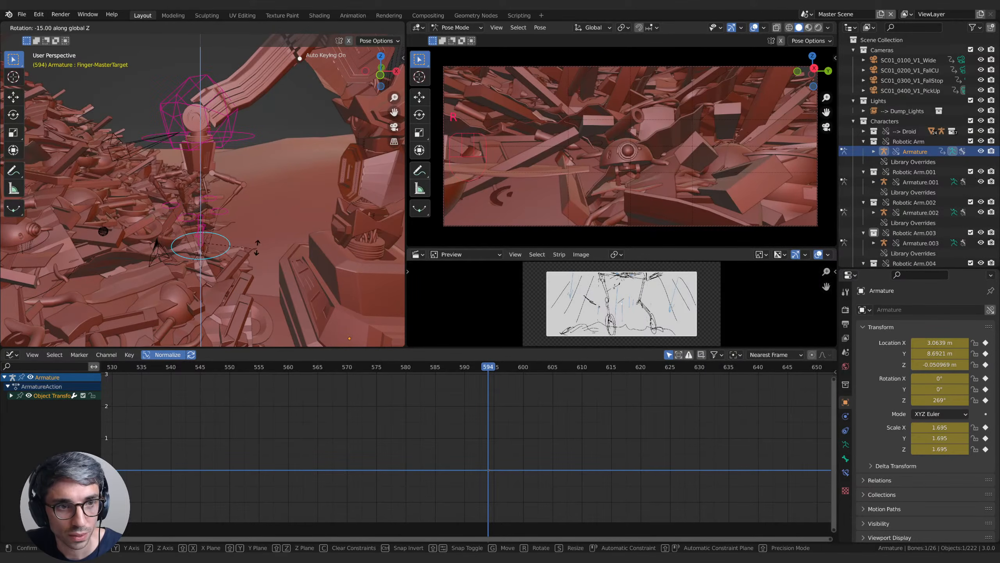
pyautogui.click(257, 246)
# Step: Raise the Finger-MasterTarget bone slightly along the global Z axis to adjust how far the fingers open
pyautogui.moveTo(296, 237); pyautogui.dragTo(345, 265, button='middle')
pyautogui.keyDown('shift'); pyautogui.moveTo(338, 184); pyautogui.dragTo(244, 267, button='middle'); pyautogui.keyUp('shift')
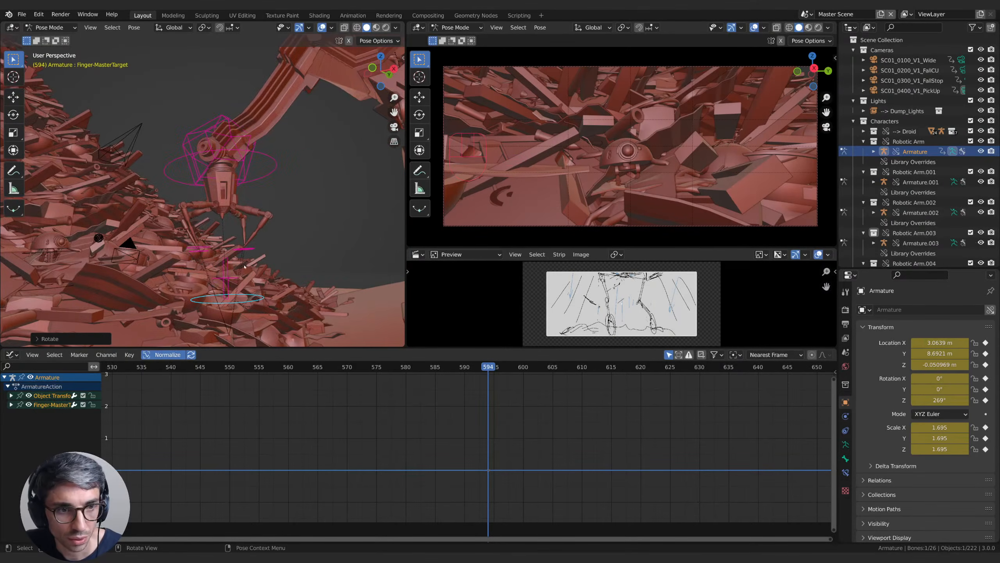
pyautogui.press('g')
pyautogui.press('z')
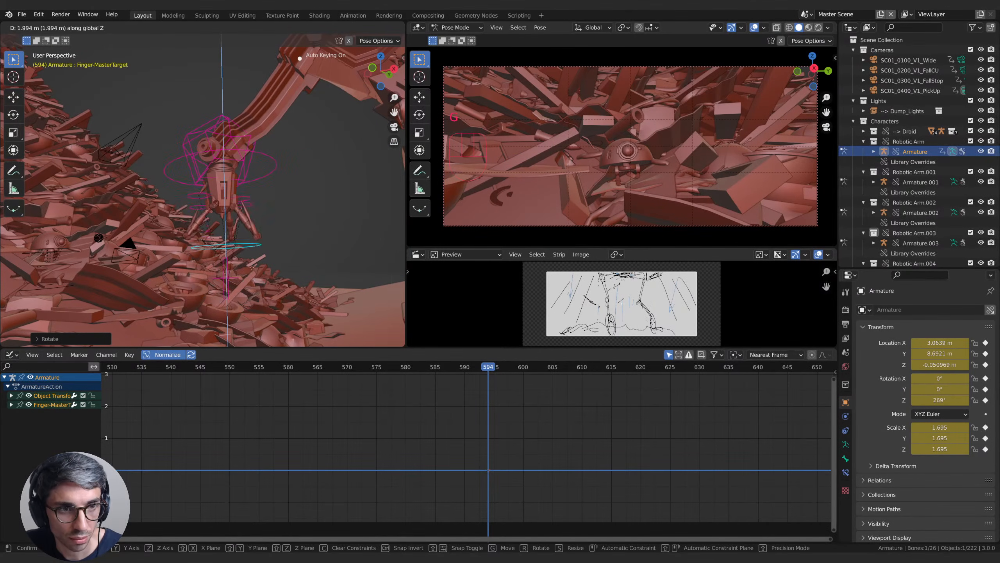
pyautogui.click(248, 304)
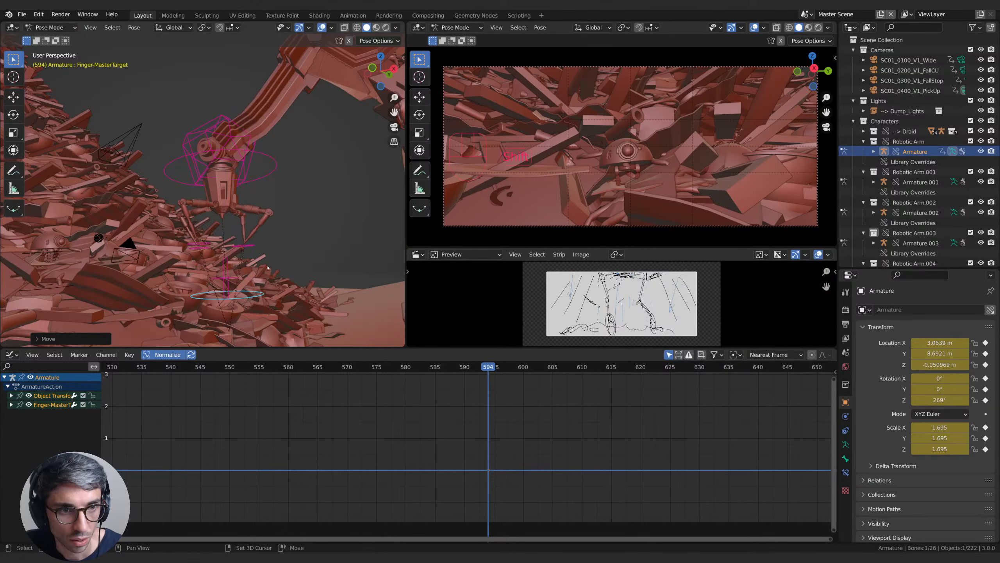
# Step: Select all of the Armature's control bones and delete their keyframes
pyautogui.moveTo(315, 259)
pyautogui.mouseDown(button='middle')
pyautogui.moveTo(283, 285)
pyautogui.moveTo(341, 300)
pyautogui.moveTo(321, 276)
pyautogui.mouseUp(button='middle')
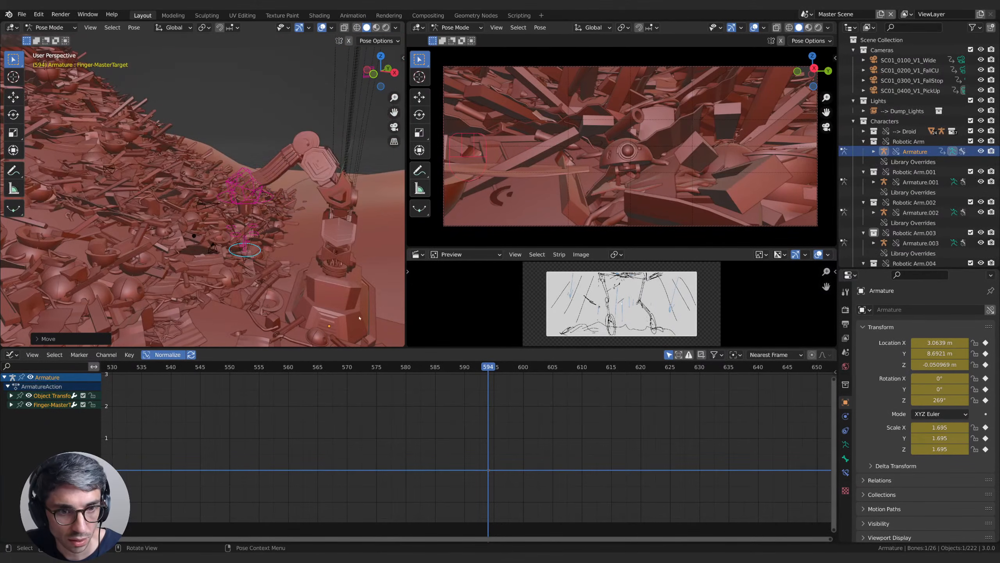
pyautogui.press('Tab')
pyautogui.click(49, 27)
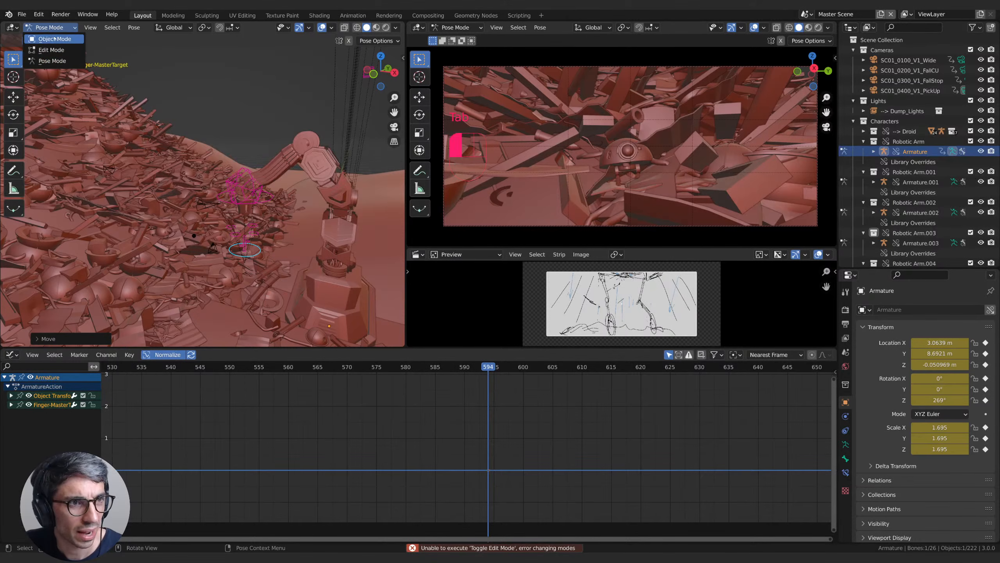
pyautogui.press('a')
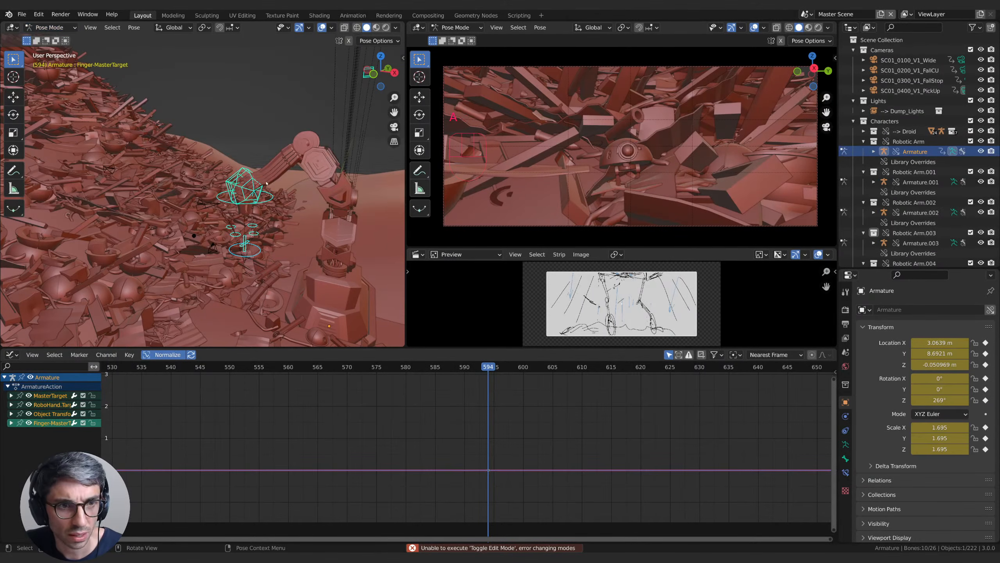
pyautogui.scroll(-3, 561, 377)
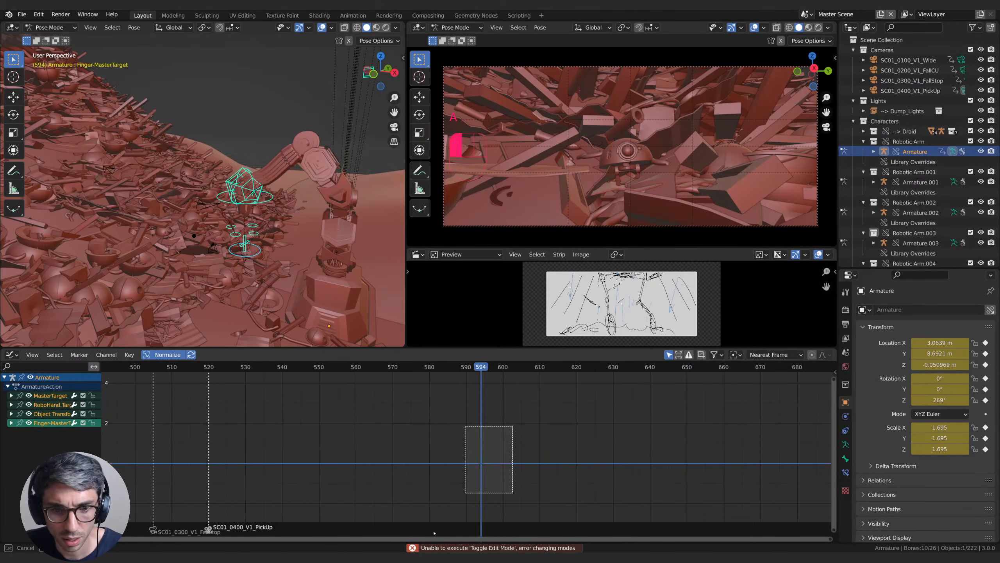
pyautogui.press('x')
pyautogui.click(563, 417)
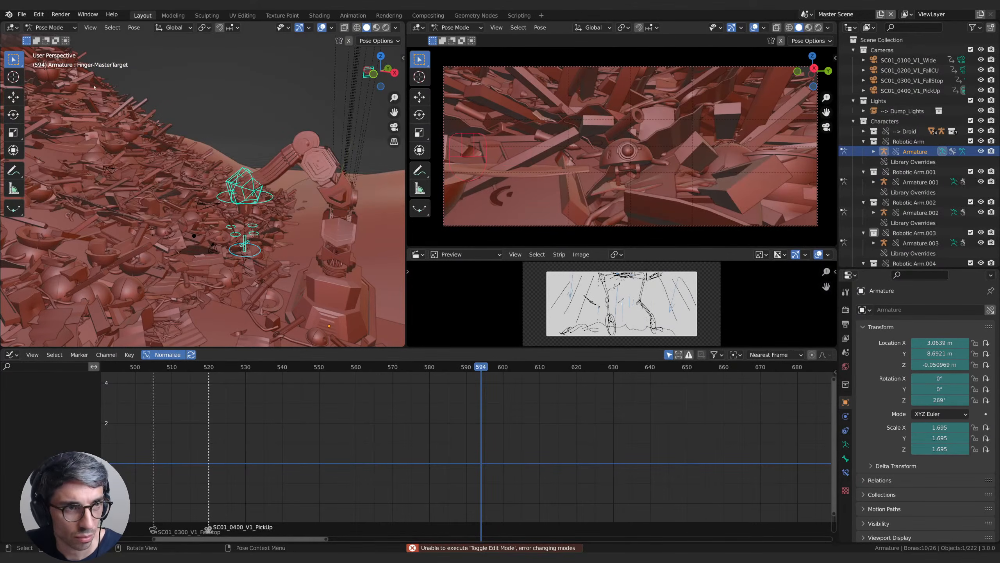
# Step: Switch the Armature to Object Mode and move it along X to about -3.92 m
pyautogui.click(52, 28)
pyautogui.click(50, 39)
pyautogui.keyDown('shift'); pyautogui.moveTo(356, 289); pyautogui.dragTo(277, 221, button='middle'); pyautogui.keyUp('shift')
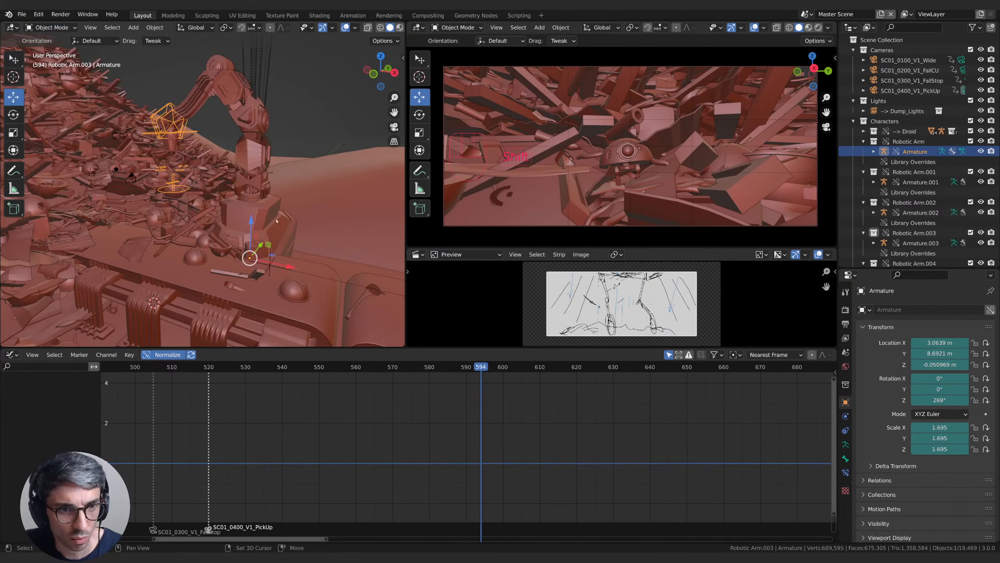
pyautogui.moveTo(288, 267); pyautogui.dragTo(213, 252)
pyautogui.moveTo(123, 172); pyautogui.dragTo(186, 243, button='middle')
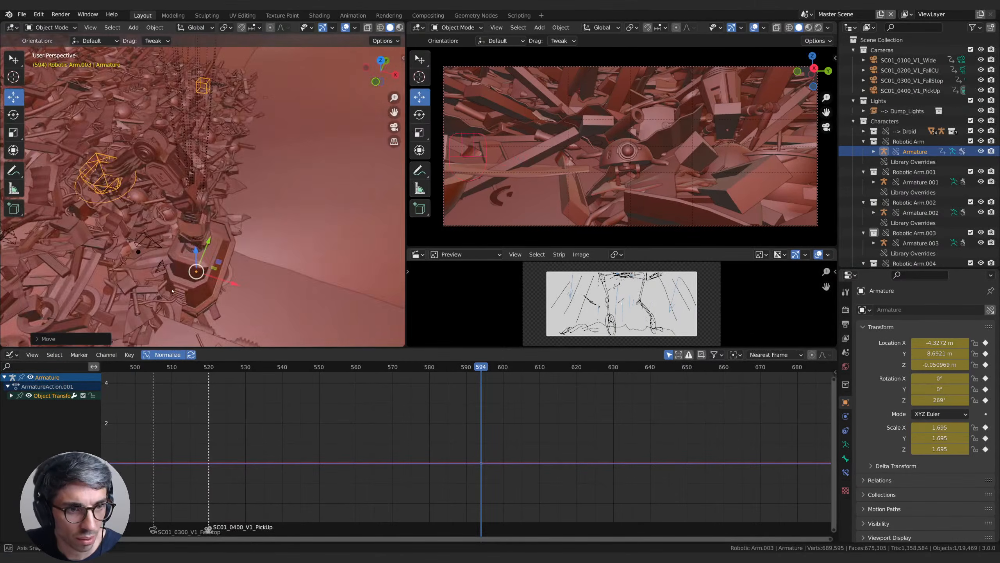
pyautogui.moveTo(172, 290); pyautogui.dragTo(343, 312, button='middle')
pyautogui.moveTo(330, 338); pyautogui.dragTo(354, 337)
# Step: Turn off viewport display of the Geometry Nodes modifiers on RubbishPile and RubbishPile.001
pyautogui.moveTo(311, 230); pyautogui.dragTo(303, 254, button='middle')
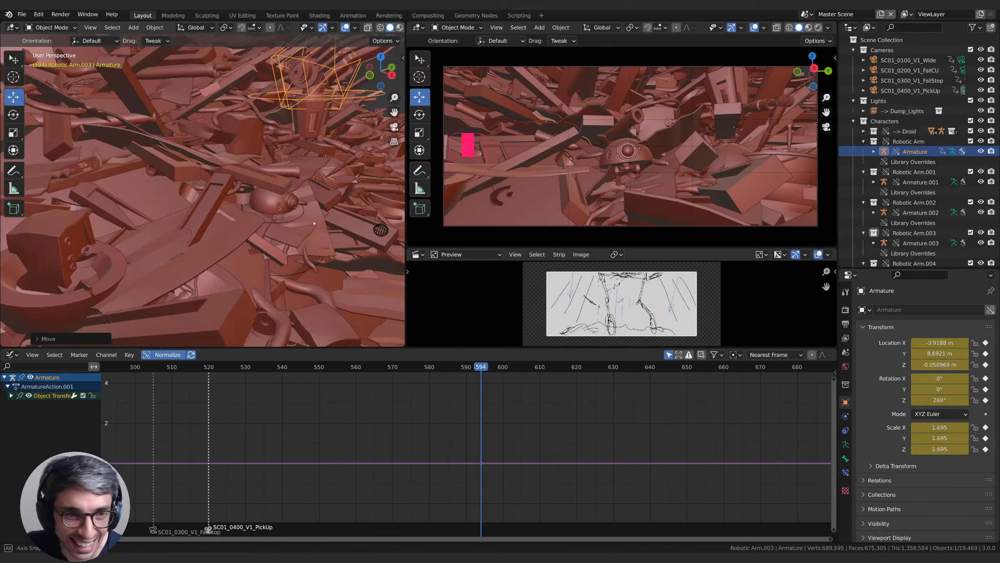
pyautogui.moveTo(154, 242); pyautogui.dragTo(2, 188, button='middle')
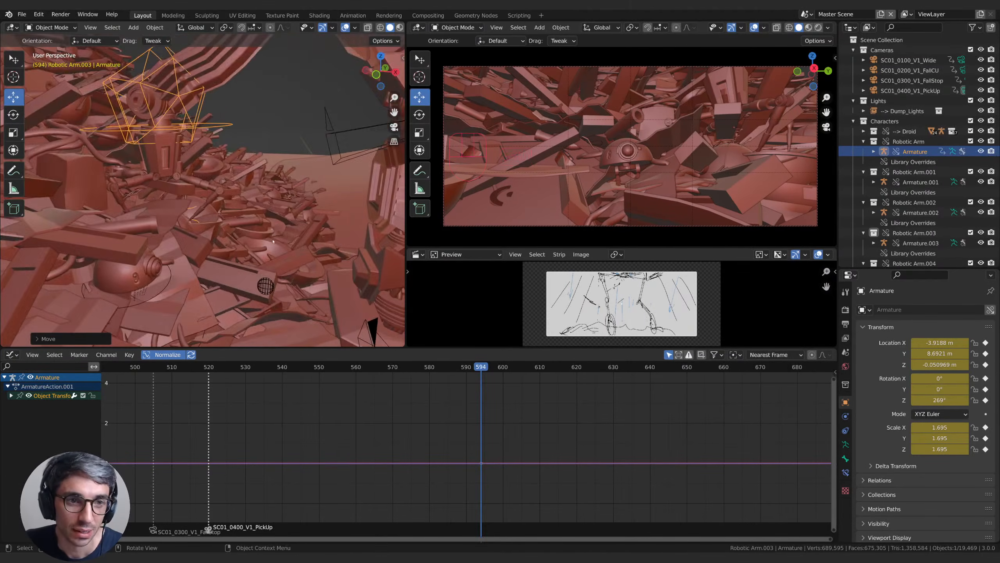
pyautogui.moveTo(223, 261); pyautogui.dragTo(276, 229, button='middle')
pyautogui.keyDown('shift'); pyautogui.moveTo(173, 280); pyautogui.dragTo(283, 234, button='middle'); pyautogui.keyUp('shift')
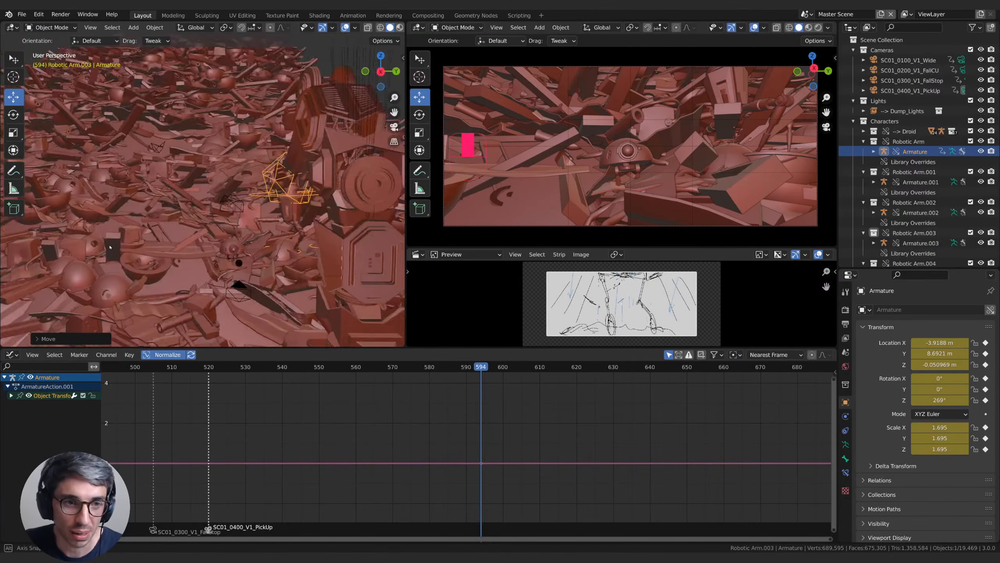
pyautogui.click(110, 247)
pyautogui.moveTo(110, 247); pyautogui.dragTo(123, 239, button='middle')
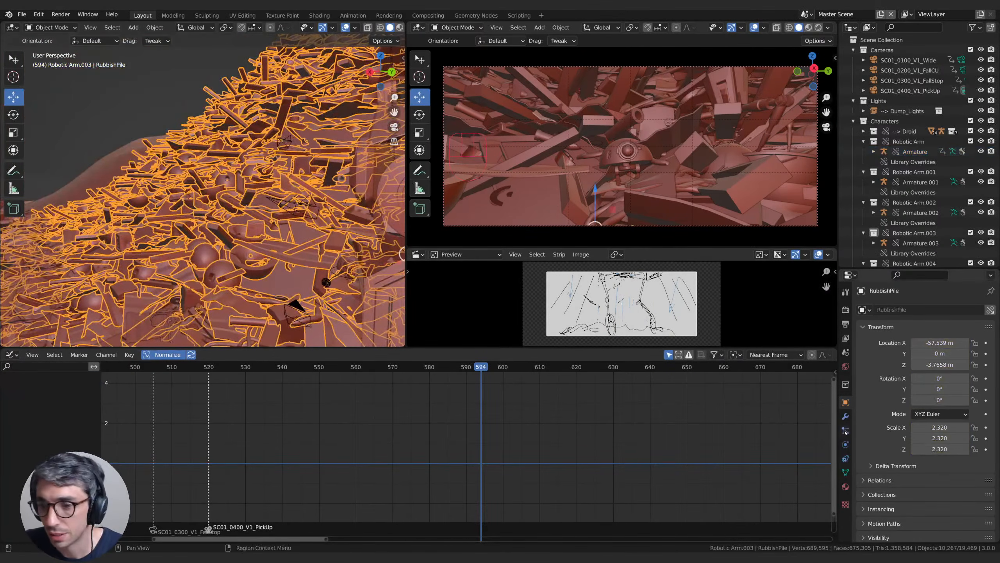
pyautogui.click(845, 417)
pyautogui.click(942, 327)
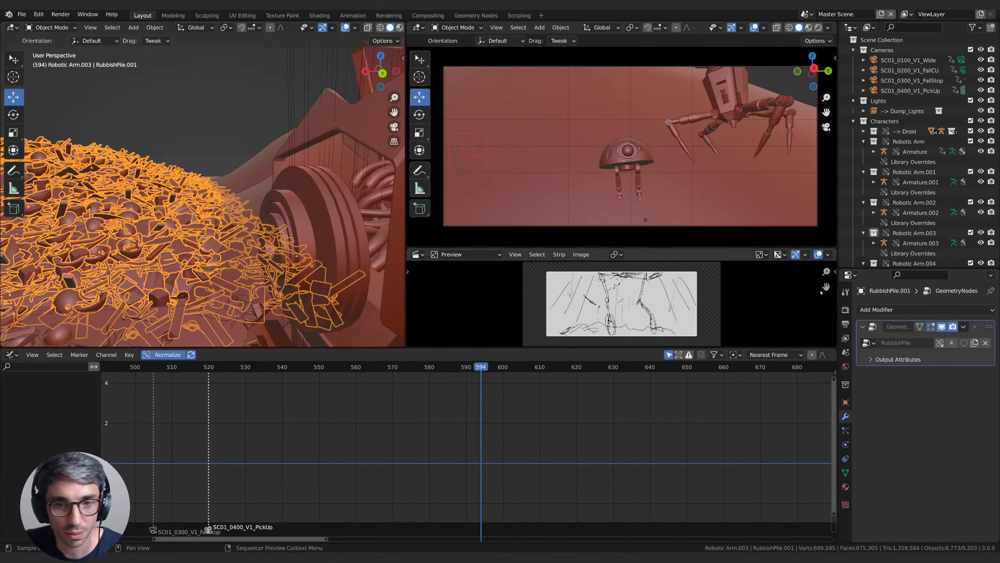
pyautogui.click(943, 327)
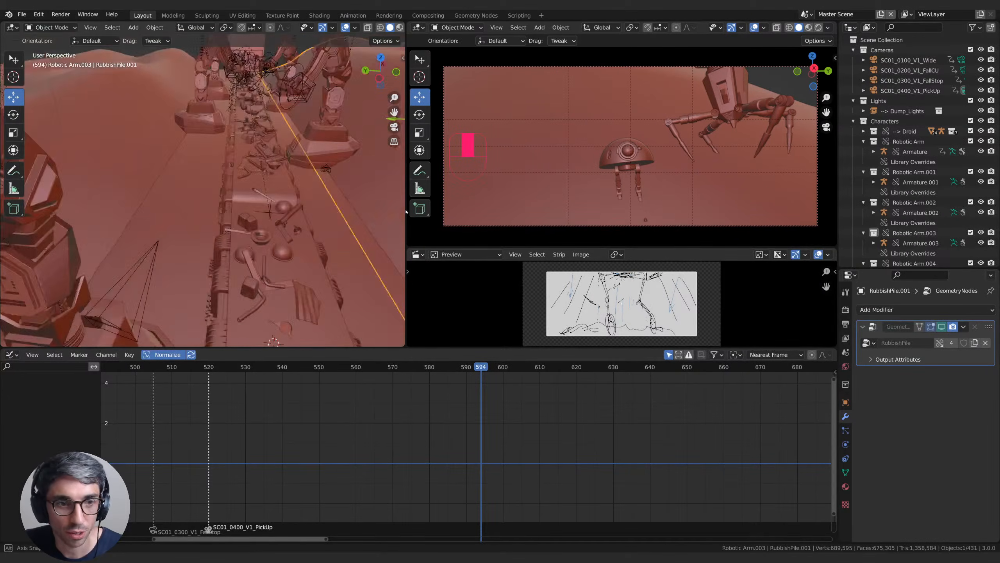
# Step: Select the robotic arm's Armature above the droid and switch it to Pose Mode
pyautogui.moveTo(407, 212); pyautogui.dragTo(403, 197, button='middle')
pyautogui.moveTo(204, 189); pyautogui.dragTo(298, 136, button='middle')
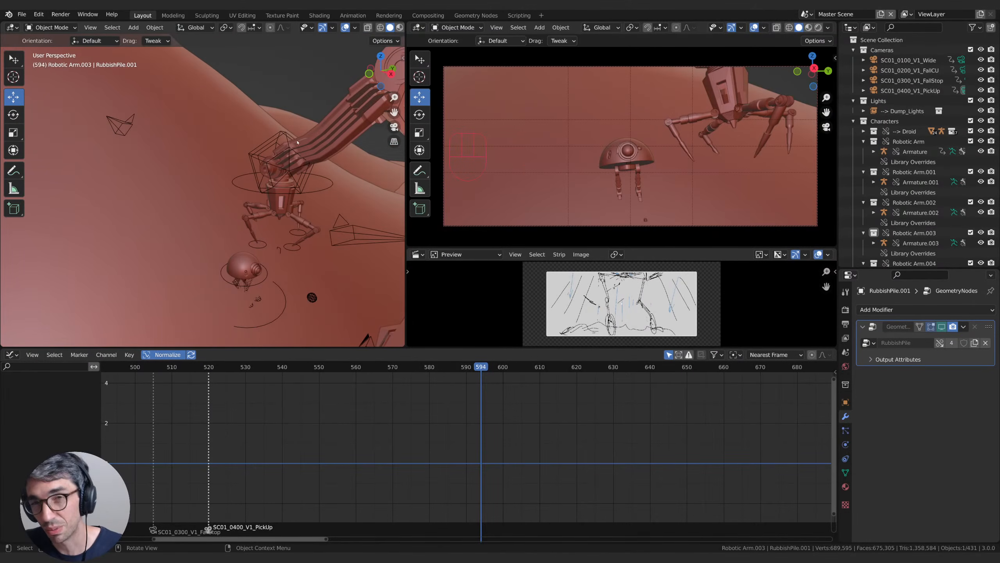
pyautogui.click(271, 193)
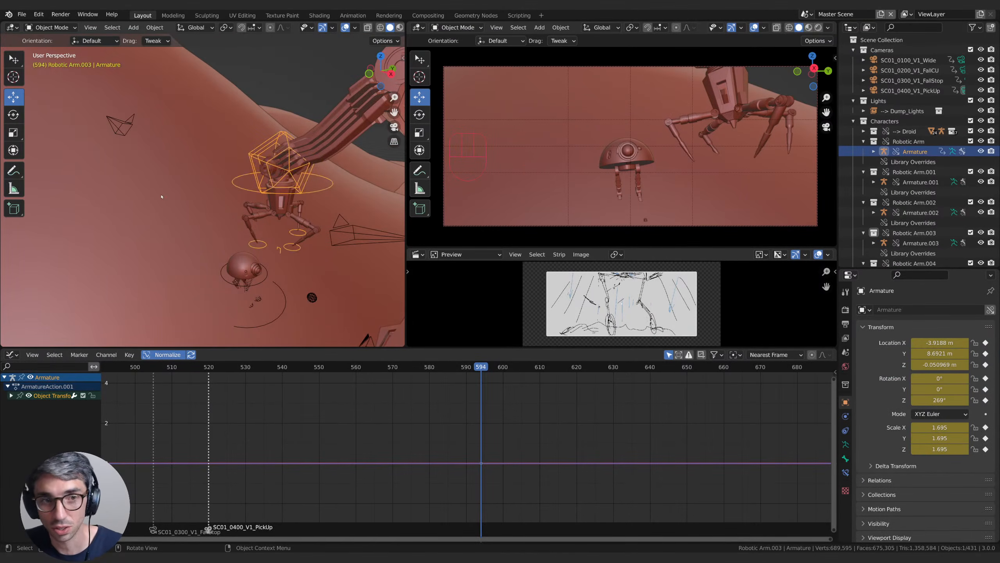
pyautogui.moveTo(271, 193); pyautogui.dragTo(311, 209, button='middle')
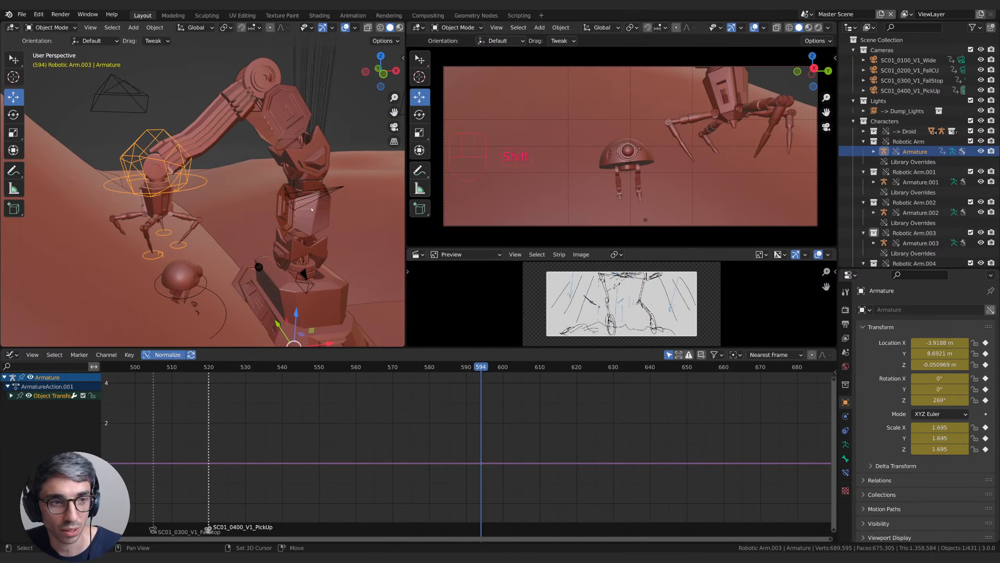
pyautogui.moveTo(207, 256); pyautogui.dragTo(220, 160, button='middle')
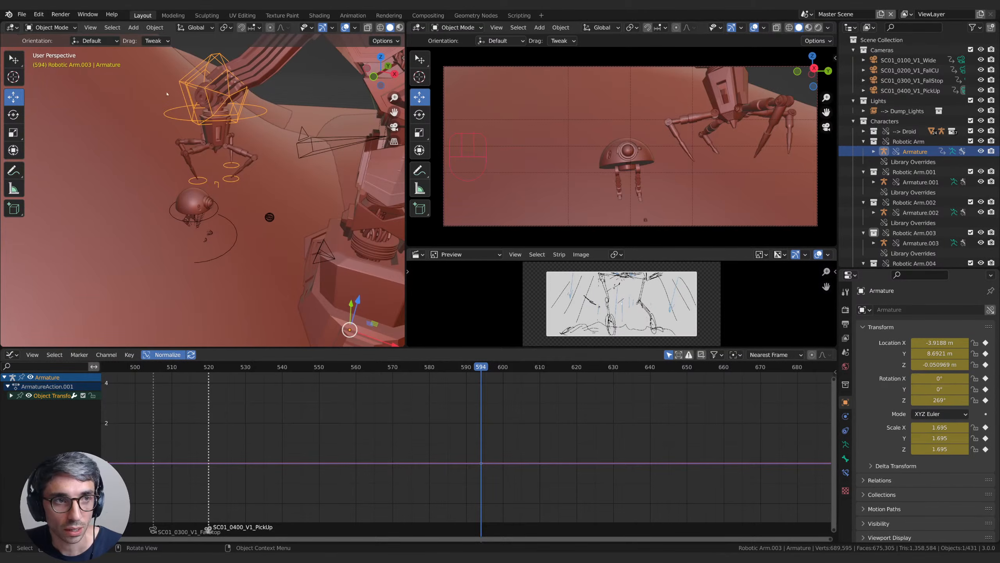
pyautogui.click(51, 28)
pyautogui.click(43, 62)
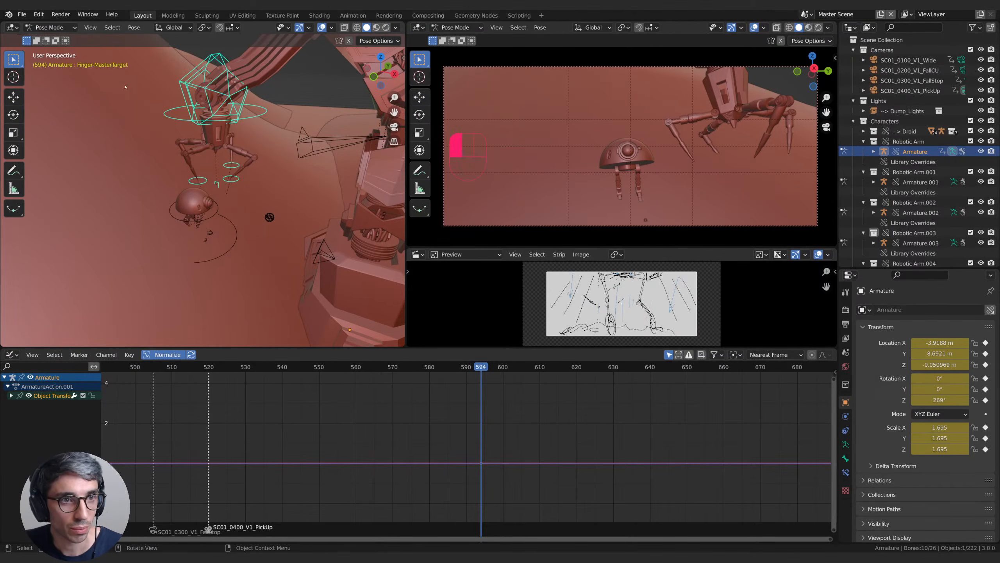
# Step: Select the arm's MasterTarget and RoboHand target bones and move them over the droid along Y and about 1.3 m along X
pyautogui.click(266, 116)
pyautogui.moveTo(266, 116); pyautogui.dragTo(265, 135, button='middle')
pyautogui.moveTo(271, 177); pyautogui.dragTo(318, 180, button='middle')
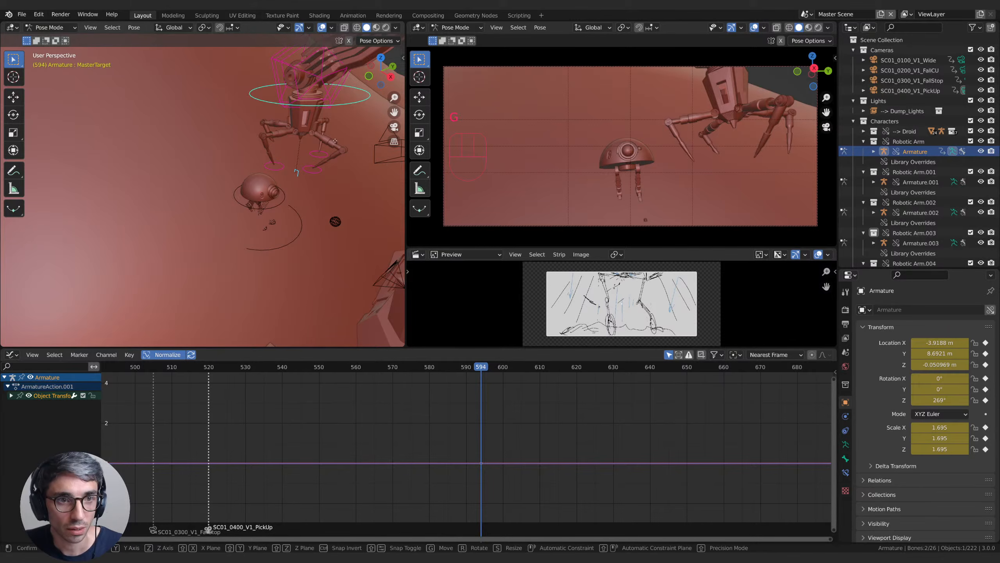
pyautogui.press('g')
pyautogui.rightClick(326, 77)
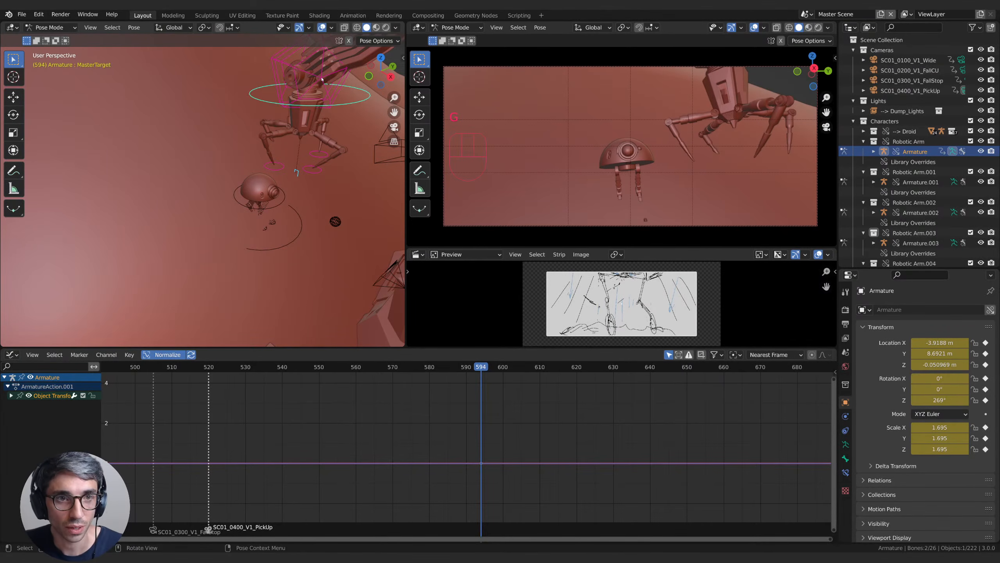
pyautogui.keyDown('shift'); pyautogui.click(297, 172); pyautogui.keyUp('shift')
pyautogui.press('g')
pyautogui.press('y')
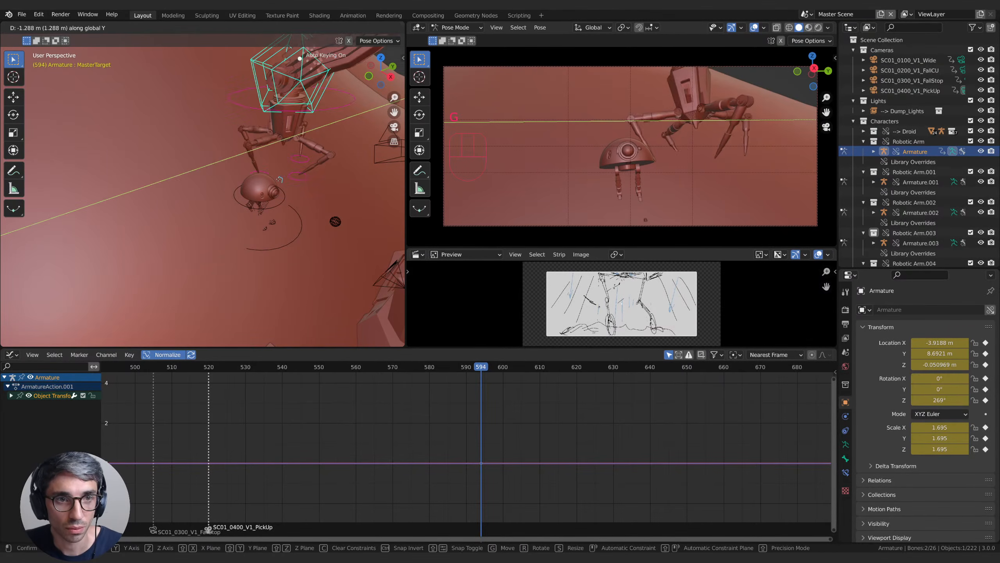
pyautogui.click(243, 195)
pyautogui.press('g')
pyautogui.middleClick(259, 201)
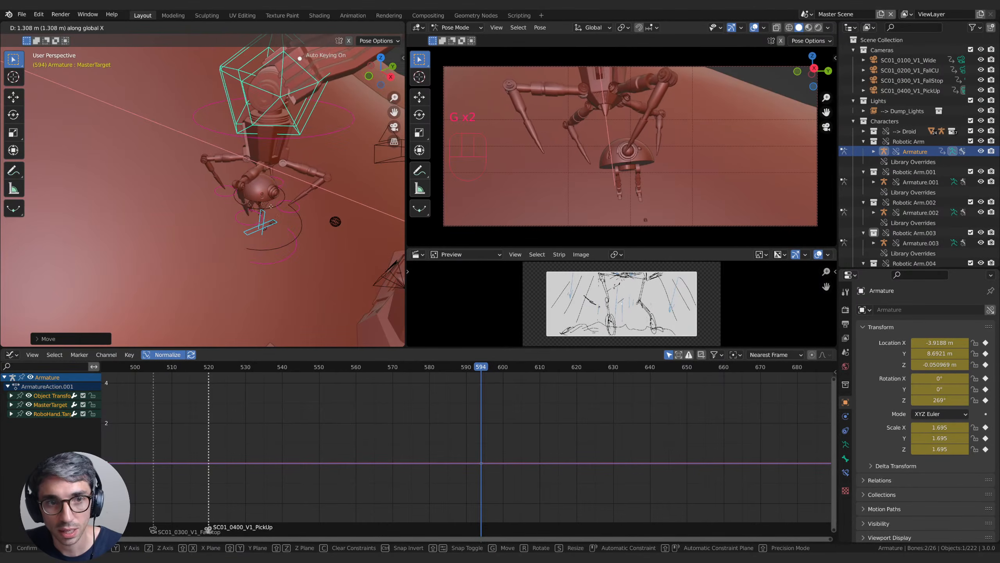
pyautogui.click(274, 207)
# Step: Raise the MasterTarget and RoboHand target bones about 0.65 m along Z above the droid
pyautogui.moveTo(273, 207); pyautogui.dragTo(309, 201, button='middle')
pyautogui.keyDown('shift'); pyautogui.moveTo(235, 240); pyautogui.dragTo(276, 232, button='middle'); pyautogui.keyUp('shift')
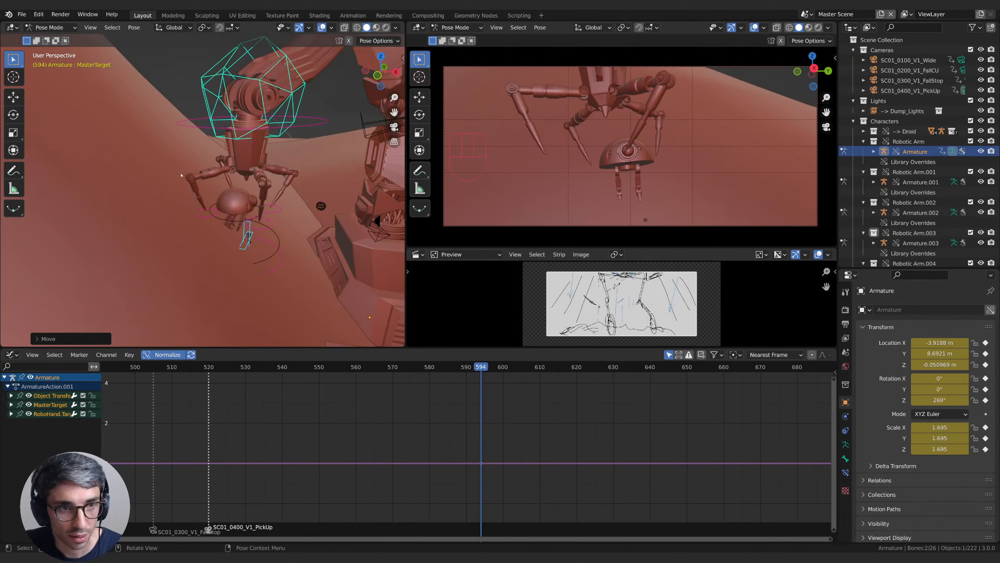
pyautogui.scroll(3, 182, 175)
pyautogui.press('g')
pyautogui.press('z')
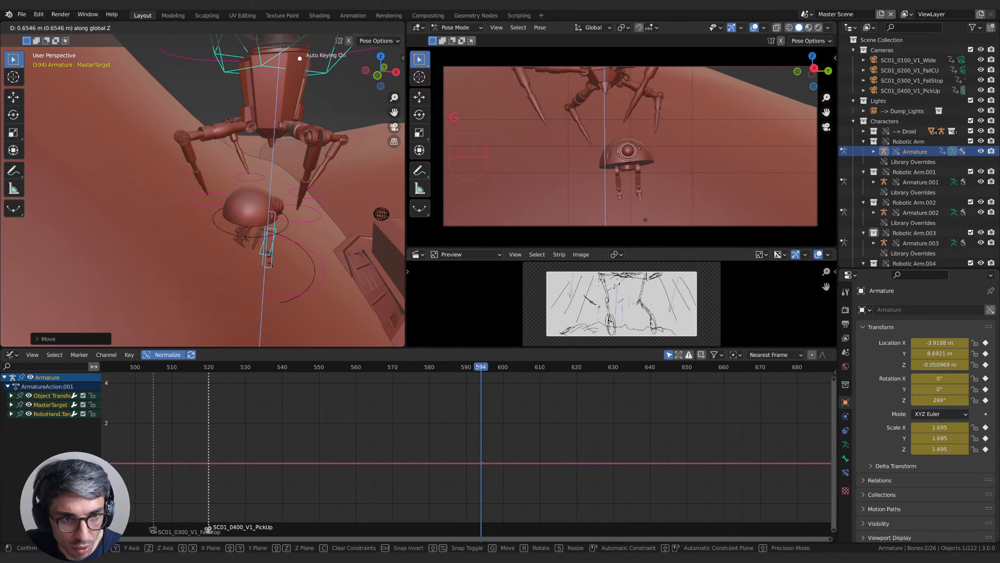
pyautogui.click(280, 209)
# Step: Adjust both target bones horizontally, locking Z, to centre the hand above the droid
pyautogui.moveTo(281, 209); pyautogui.dragTo(56, 172, button='middle')
pyautogui.press('KP_Decimal')
pyautogui.press('g')
pyautogui.hotkey('shift', 'z')
pyautogui.click(273, 220)
pyautogui.press('g')
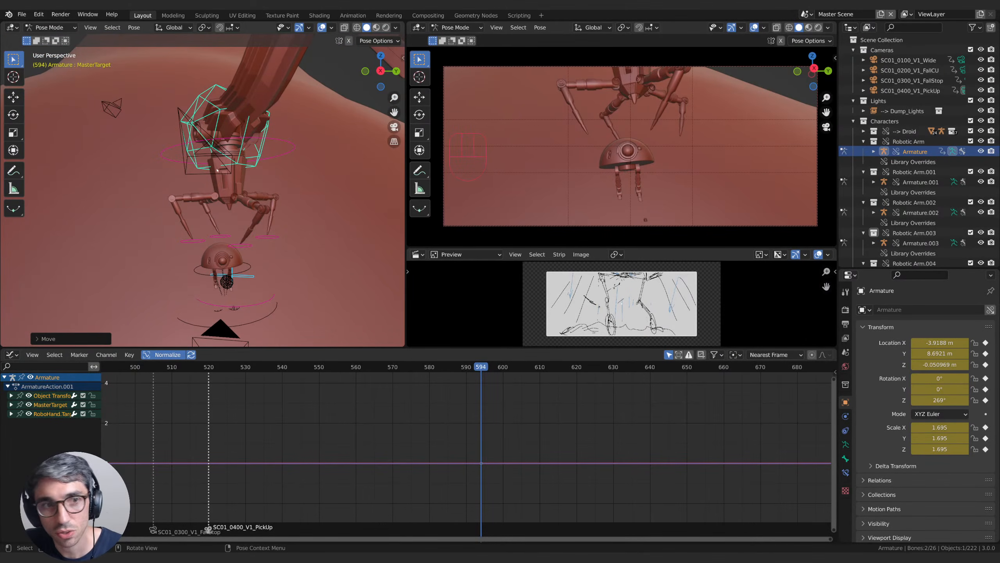
pyautogui.moveTo(259, 195); pyautogui.dragTo(258, 194, button='middle')
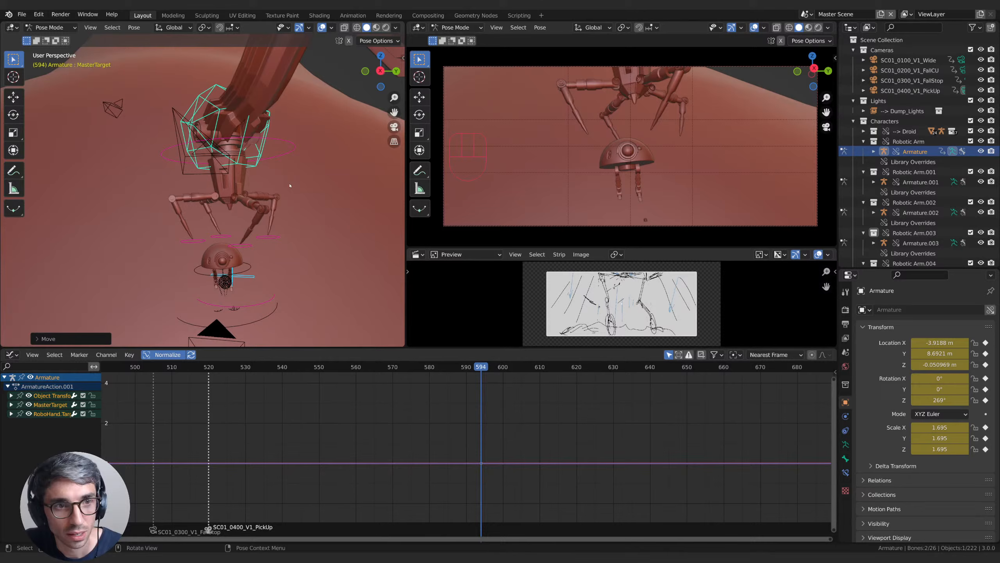
# Step: Select the target bone beside the droid on its own and shift it about -0.39 m along Y
pyautogui.click(248, 276)
pyautogui.press('g')
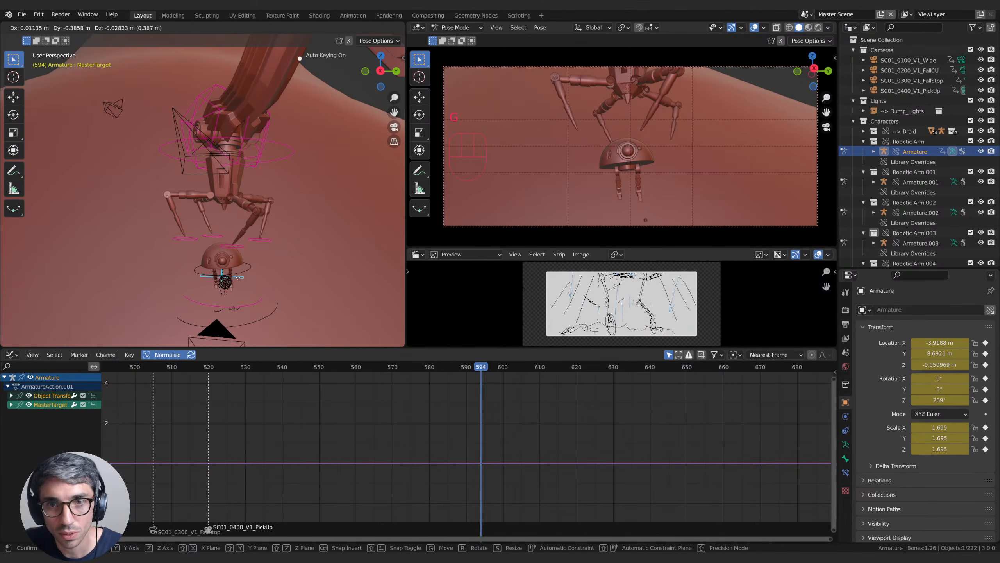
pyautogui.click(241, 284)
# Step: Scale down Finger-MasterTarget below the droid and move it about 0.35 m up and sideways to draw the fingers in
pyautogui.click(286, 304)
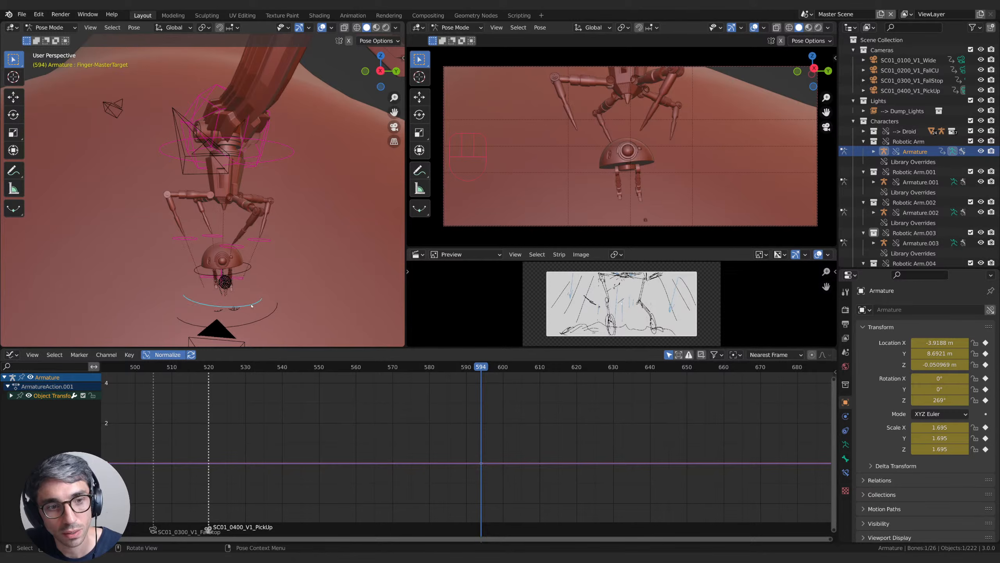
pyautogui.moveTo(252, 306); pyautogui.dragTo(263, 273, button='middle')
pyautogui.press('s')
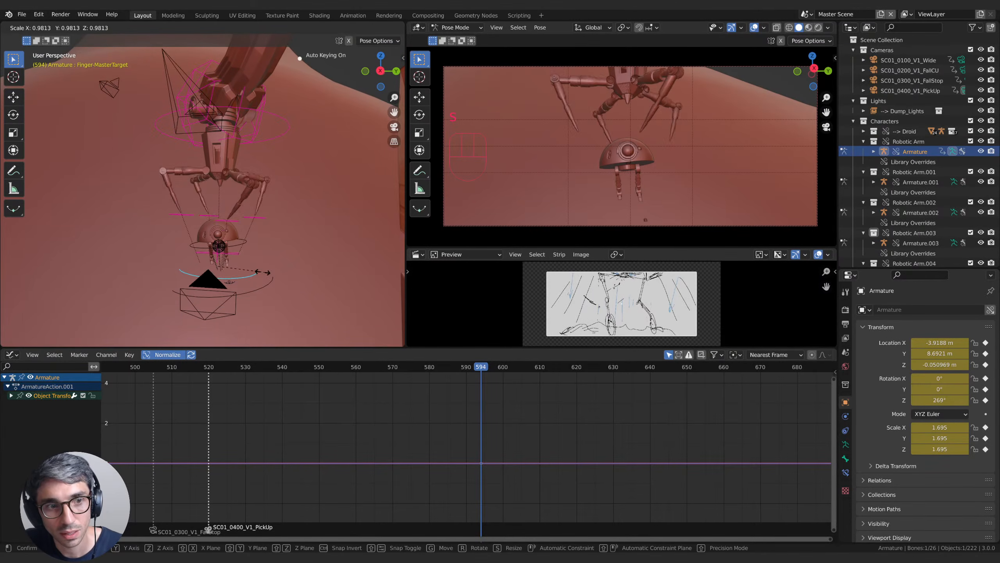
pyautogui.click(235, 264)
pyautogui.press('g')
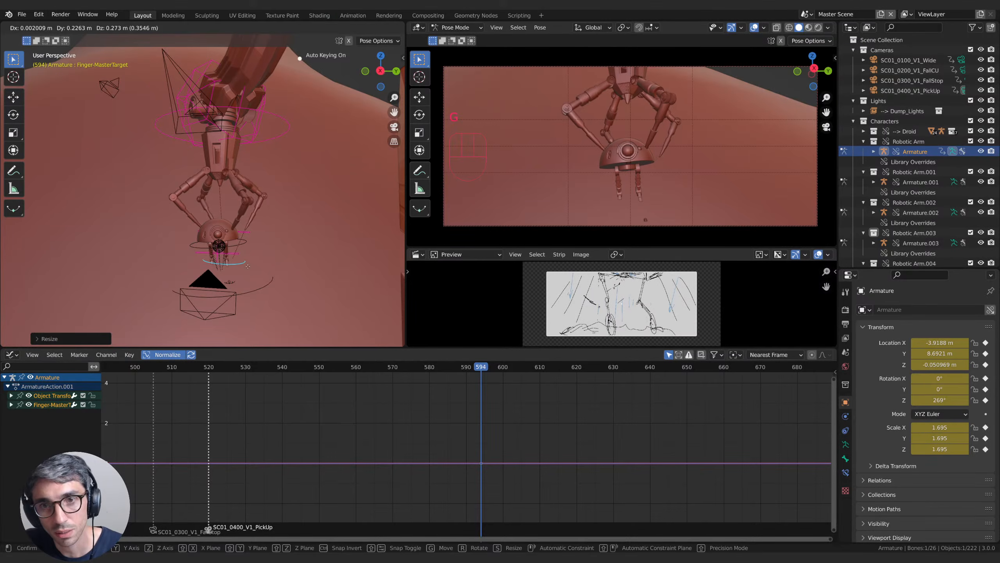
pyautogui.click(247, 266)
# Step: Move Finger-MasterTarget along the droid's depth to centre the grip and scale it to about 0.78
pyautogui.moveTo(247, 266); pyautogui.dragTo(291, 262, button='middle')
pyautogui.press('g')
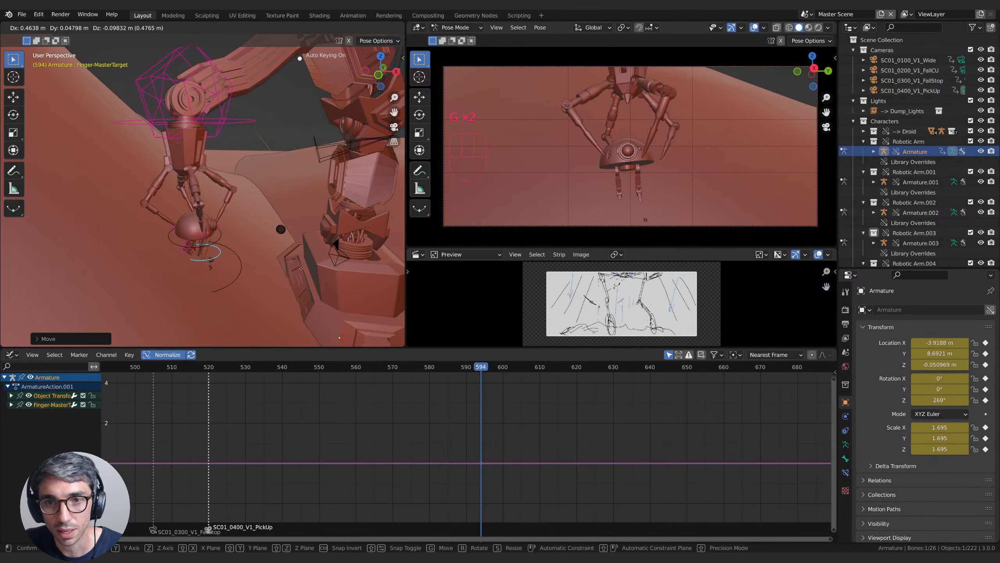
pyautogui.click(300, 273)
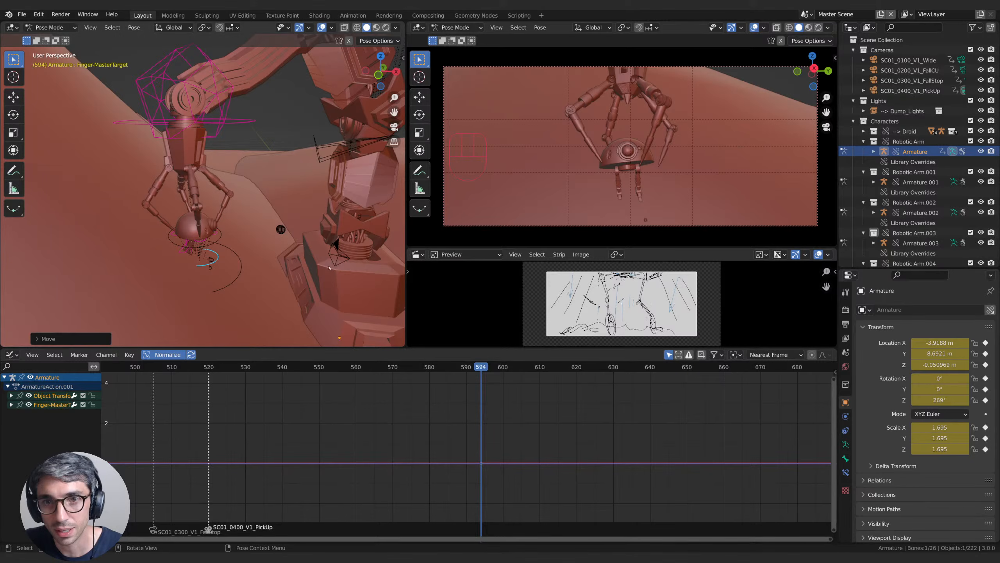
pyautogui.press('s')
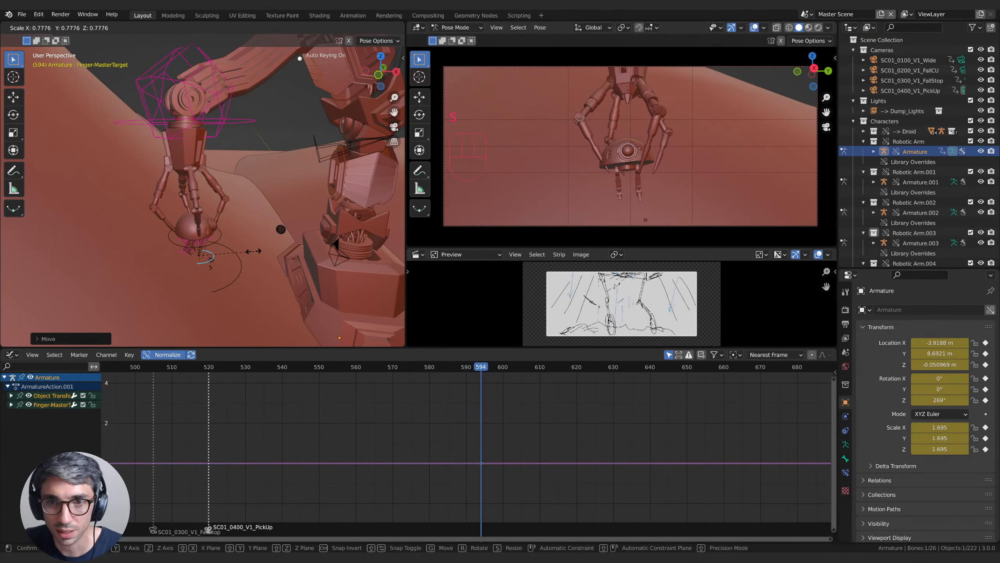
pyautogui.click(282, 250)
# Step: Raise Finger-MasterTarget about 0.39 m along Z to bring the fingertips up the droid's dome
pyautogui.moveTo(281, 250); pyautogui.dragTo(180, 251, button='middle')
pyautogui.scroll(3, 179, 251)
pyautogui.press('g')
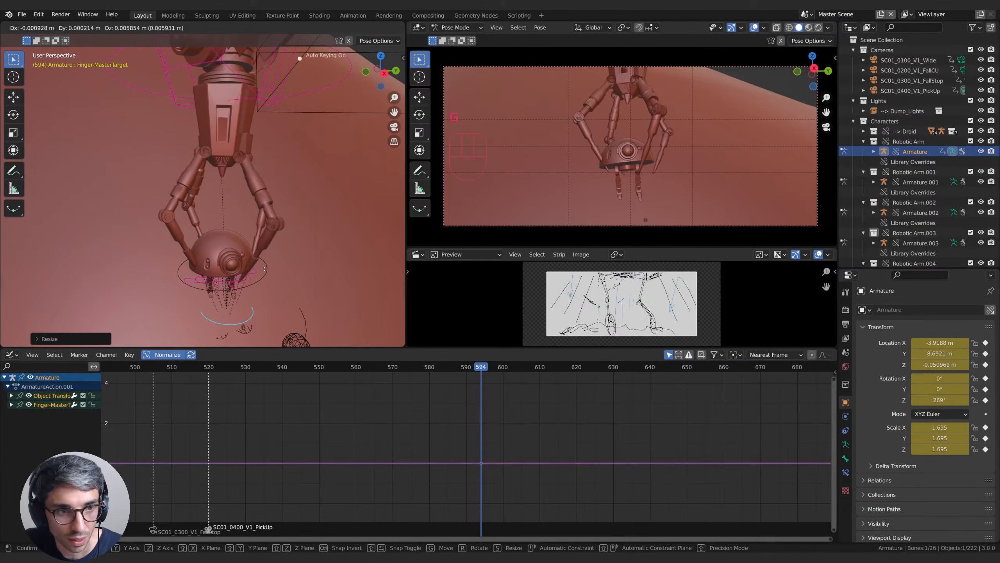
pyautogui.click(265, 271)
pyautogui.press('g')
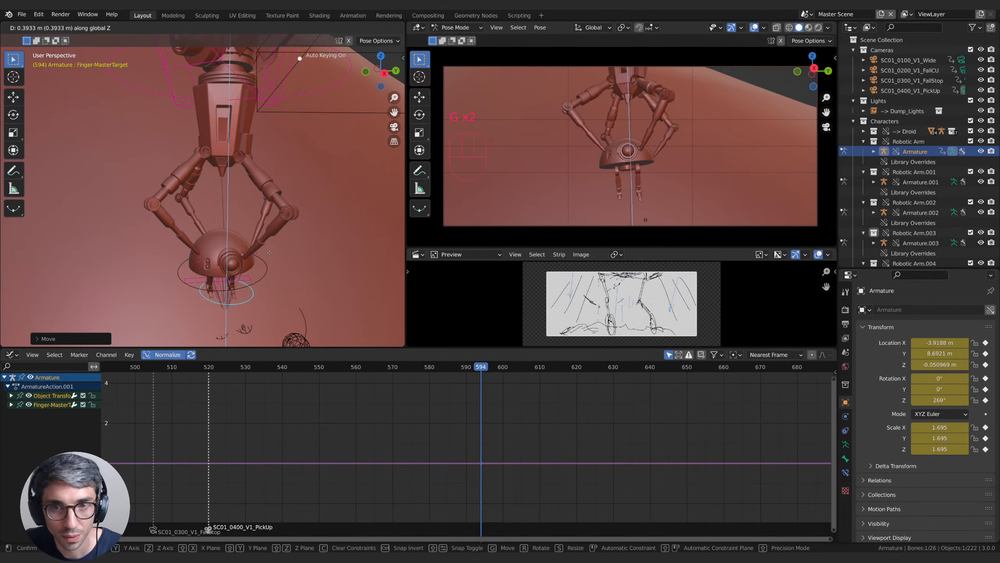
# Step: Fine-tune the scale and Z height of Finger-MasterTarget to fit the fingers around the droid's dome
pyautogui.press('s')
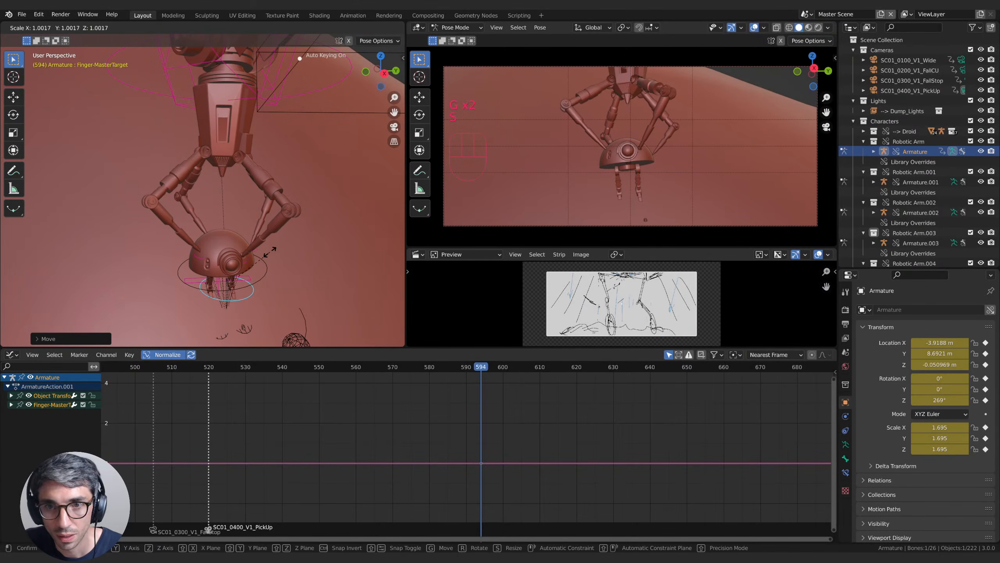
pyautogui.press('g')
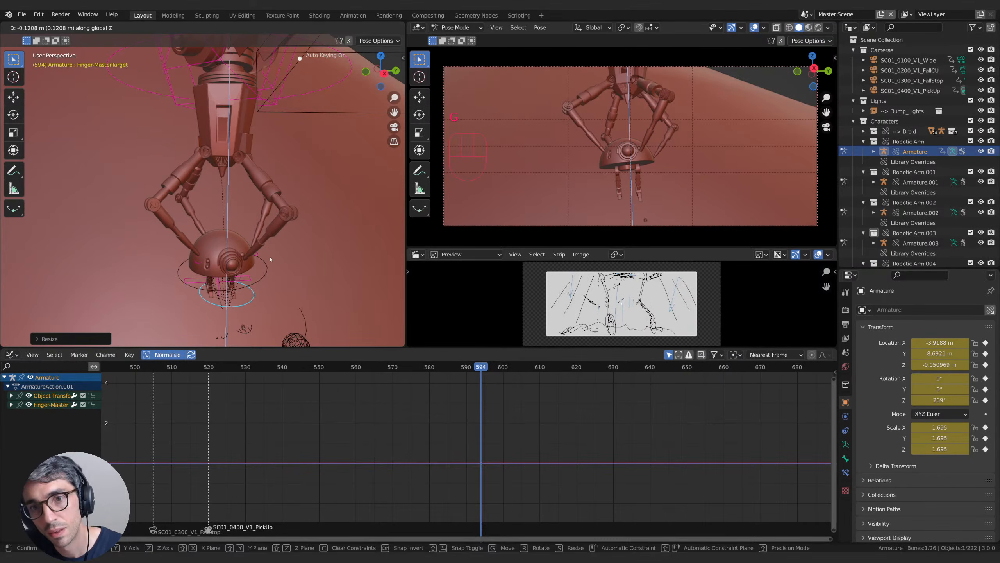
pyautogui.click(272, 271)
pyautogui.press('g')
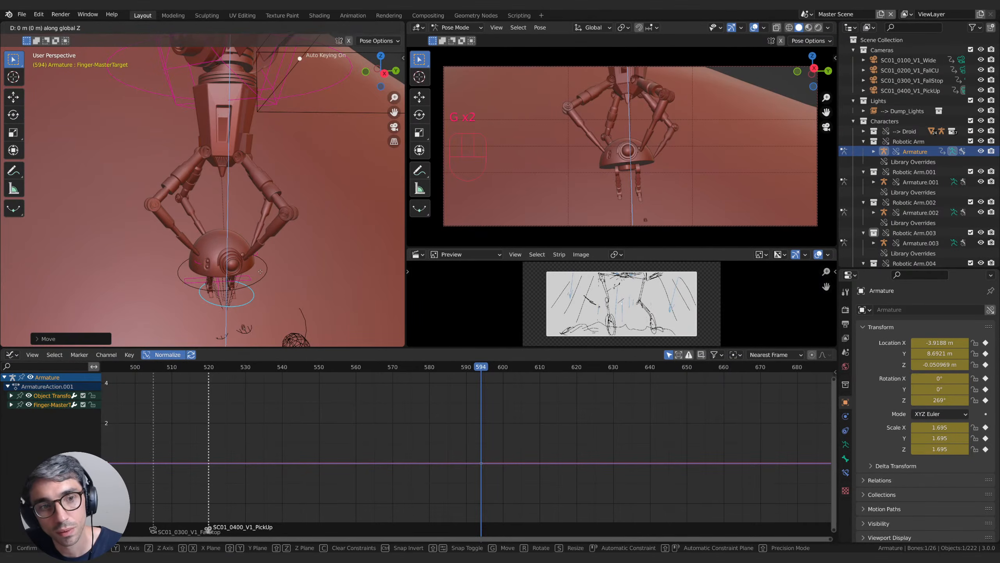
pyautogui.press('s')
pyautogui.press('g')
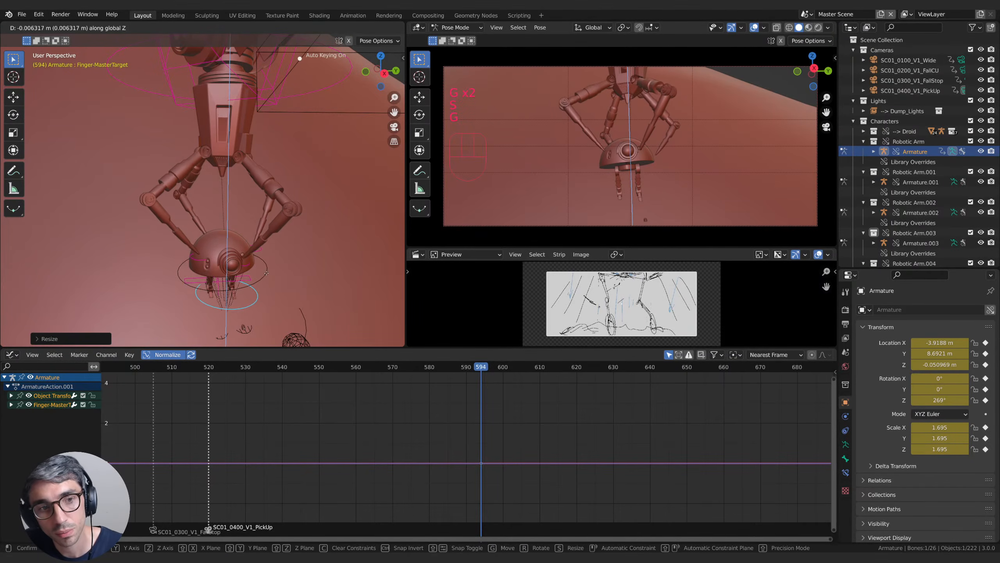
pyautogui.click(248, 269)
# Step: Move the Finger-02 and Finger-01 target bones individually to rest those fingertips against the droid's dome
pyautogui.click(245, 269)
pyautogui.press('g')
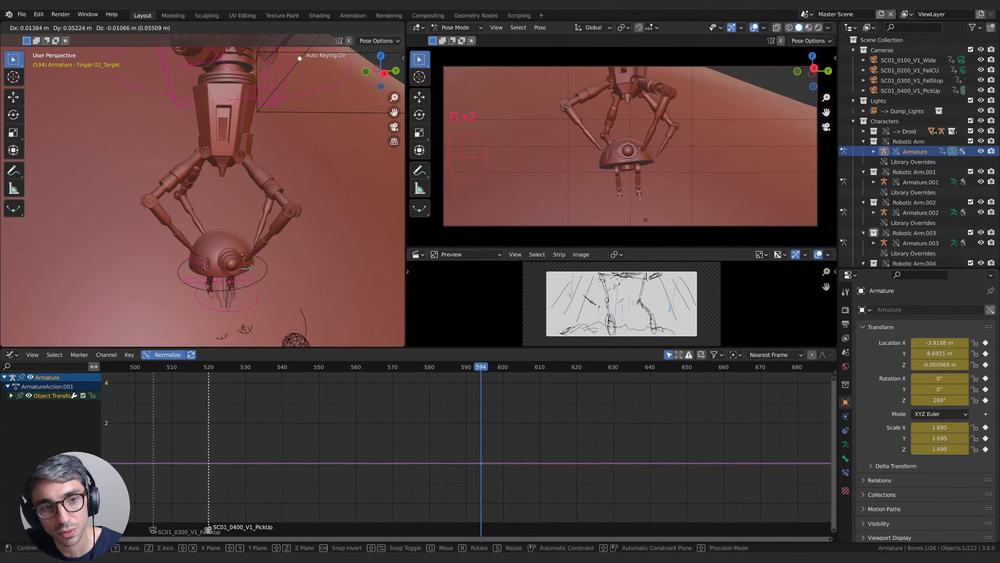
pyautogui.click(255, 268)
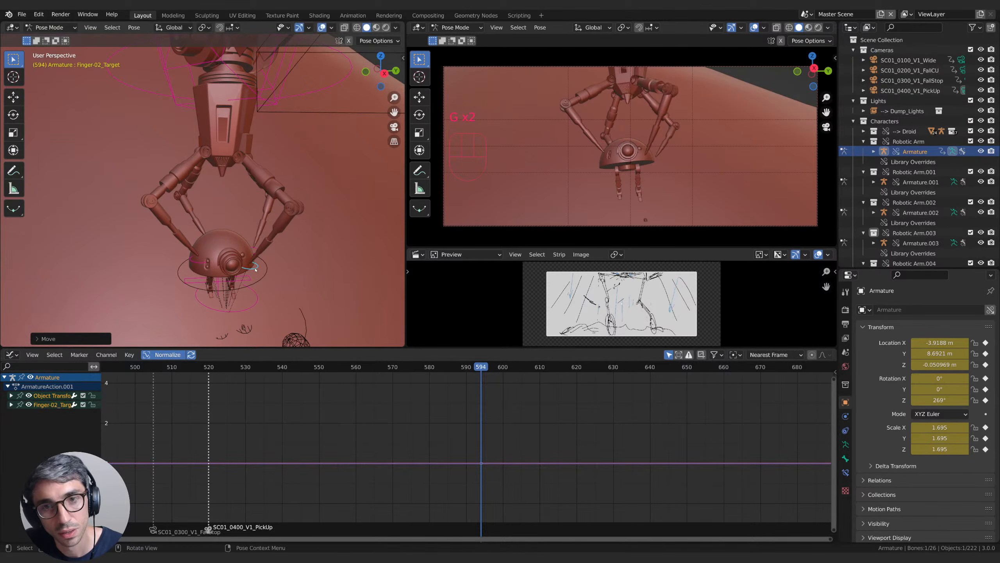
pyautogui.moveTo(255, 268); pyautogui.dragTo(307, 276, button='middle')
pyautogui.click(277, 272)
pyautogui.press('g')
pyautogui.click(274, 273)
# Step: Adjust the Finger-03 target against the dome and lower Finger-04_IKTarget about 0.1 m along Z
pyautogui.click(187, 266)
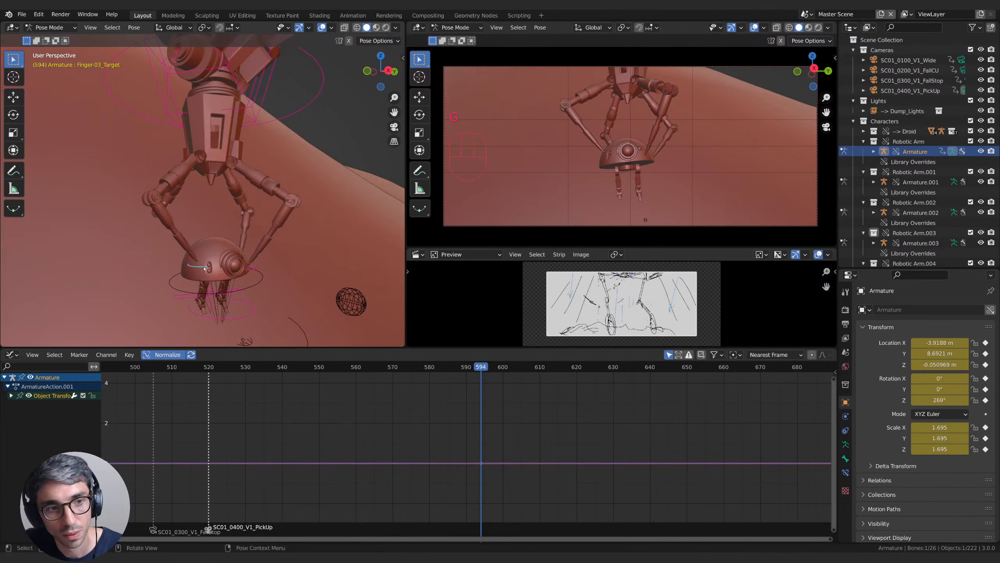
pyautogui.moveTo(183, 281); pyautogui.dragTo(216, 255, button='middle')
pyautogui.press('g')
pyautogui.click(169, 312)
pyautogui.click(151, 260)
pyautogui.press('g')
pyautogui.press('g')
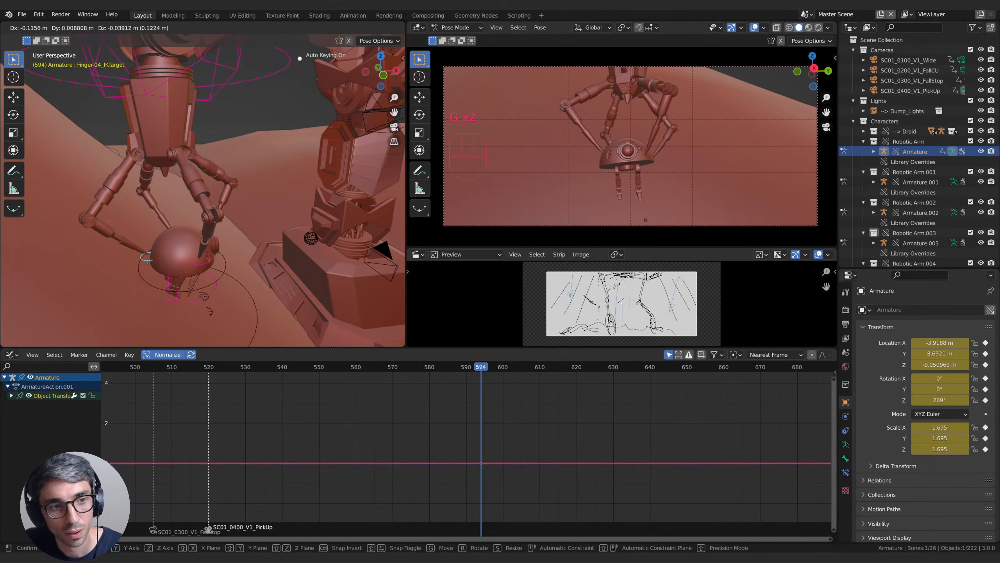
pyautogui.click(152, 263)
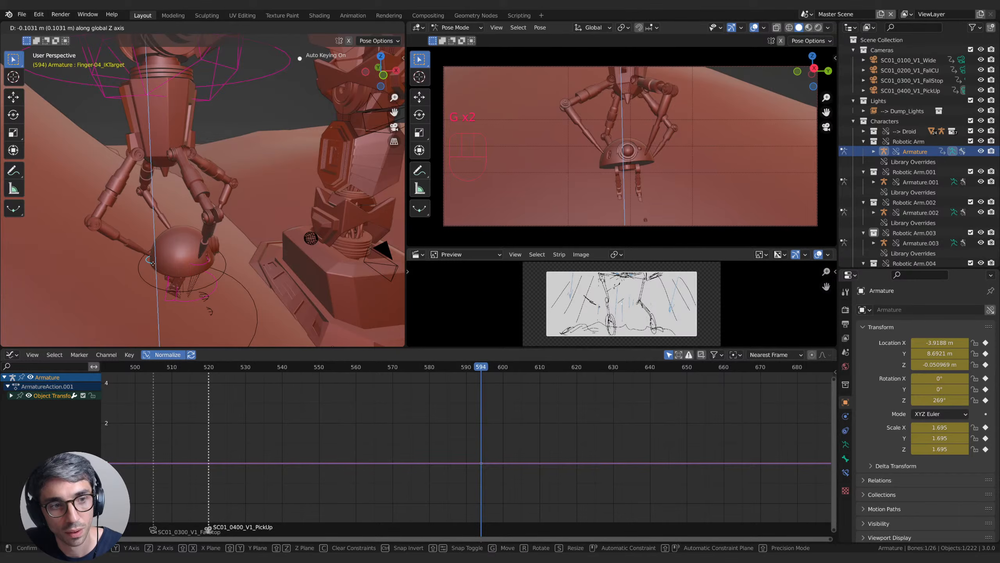
# Step: Select all of the arm's control bones and insert a Whole Character keyframe at frame 594
pyautogui.moveTo(154, 262); pyautogui.dragTo(298, 264, button='middle')
pyautogui.scroll(-2, 292, 271)
pyautogui.keyDown('shift'); pyautogui.moveTo(299, 264); pyautogui.dragTo(272, 268, button='middle'); pyautogui.keyUp('shift')
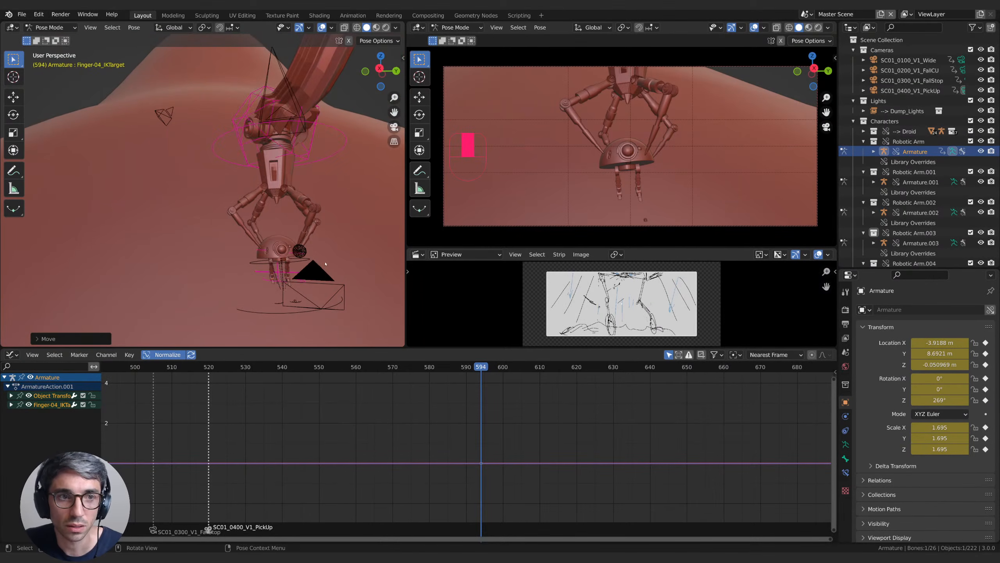
pyautogui.press('a')
pyautogui.keyDown('shift'); pyautogui.moveTo(377, 253); pyautogui.dragTo(286, 247, button='middle'); pyautogui.keyUp('shift')
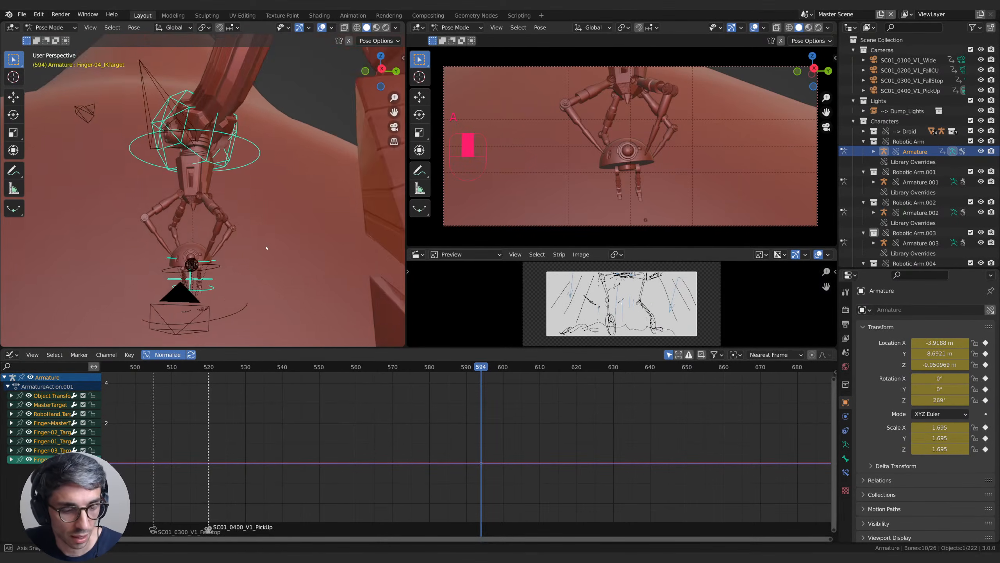
pyautogui.press('i')
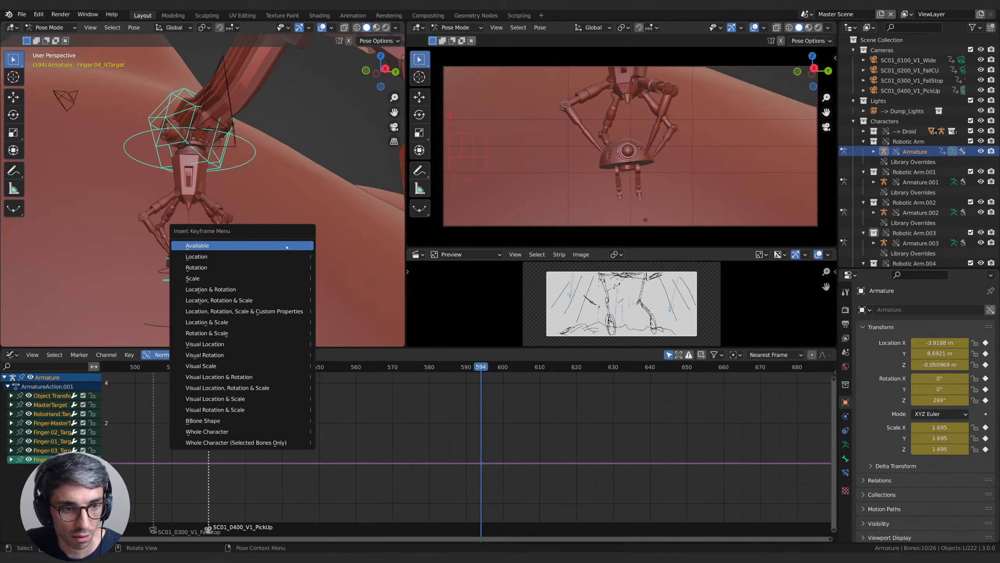
pyautogui.click(221, 431)
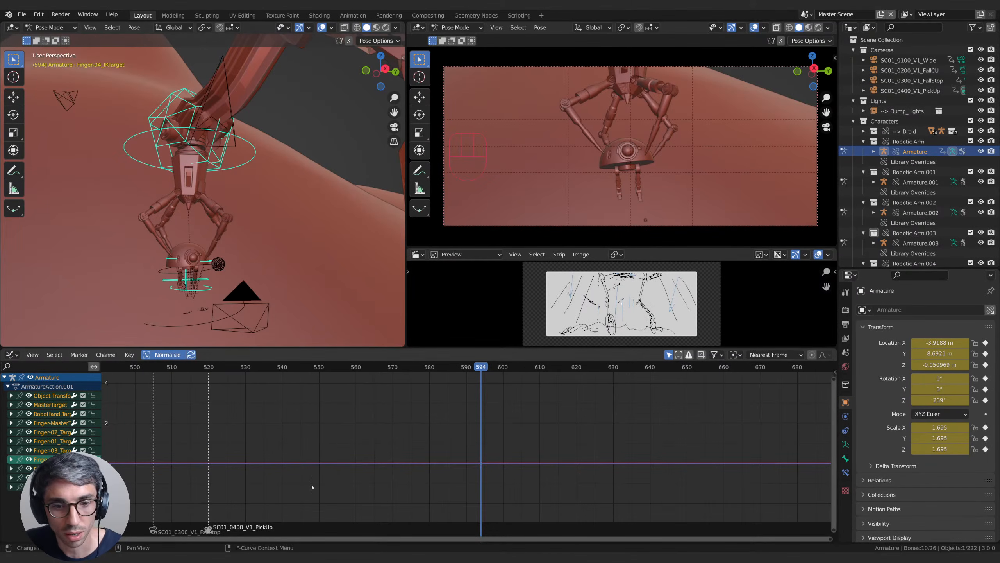
# Step: Switch the Graph Editor to the Timeline and frame the keys around frame 594
pyautogui.hotkey('ctrl', 'Tab')
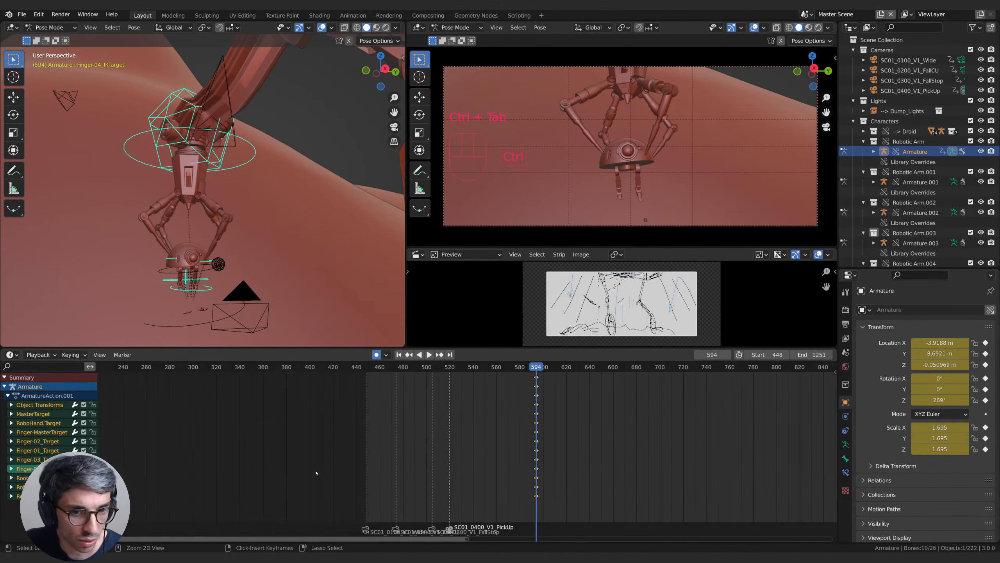
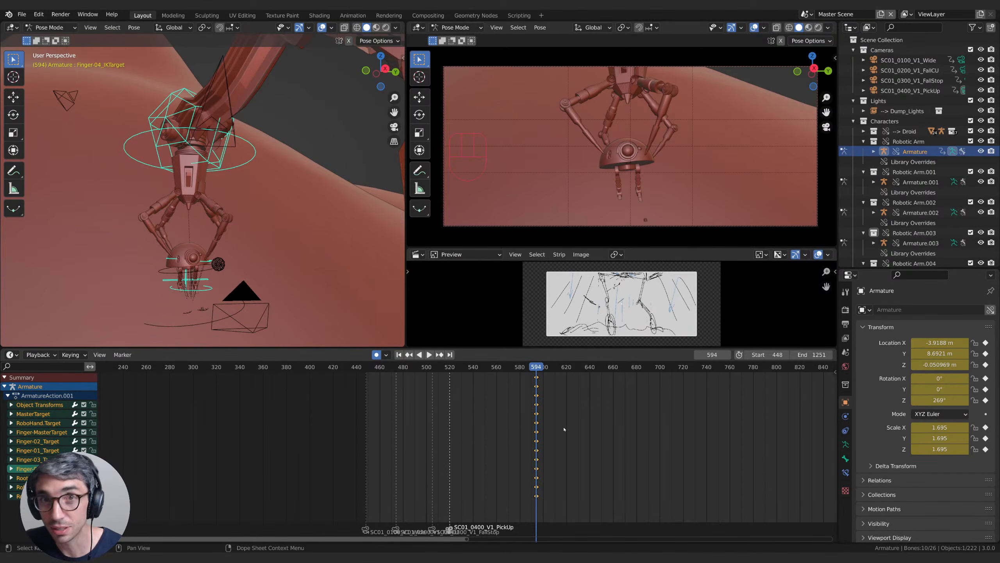
pyautogui.moveTo(552, 433)
pyautogui.mouseDown(button='middle')
pyautogui.moveTo(581, 443)
pyautogui.moveTo(561, 441)
pyautogui.mouseUp(button='middle')
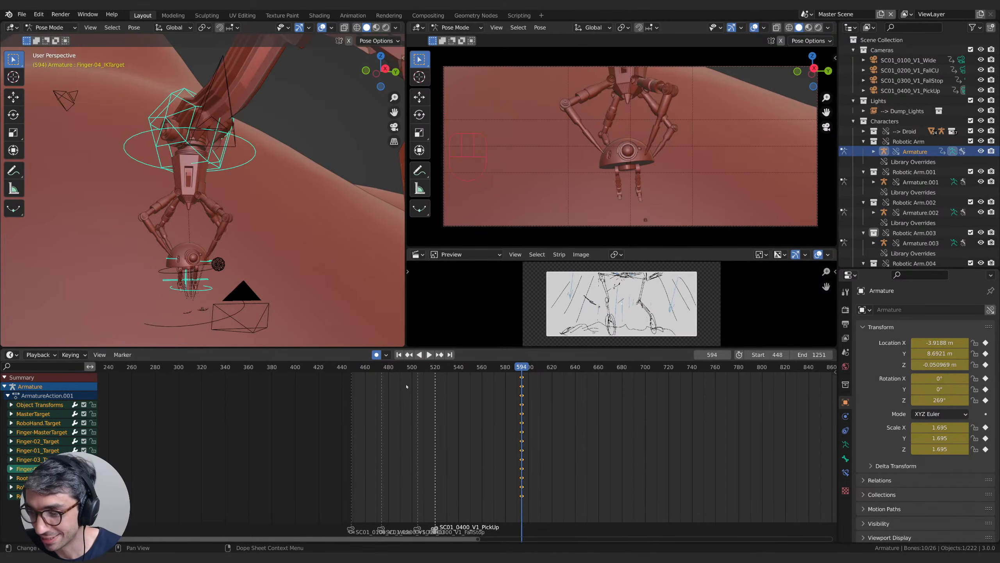
pyautogui.moveTo(563, 428); pyautogui.dragTo(538, 425, button='middle')
pyautogui.scroll(2, 590, 412)
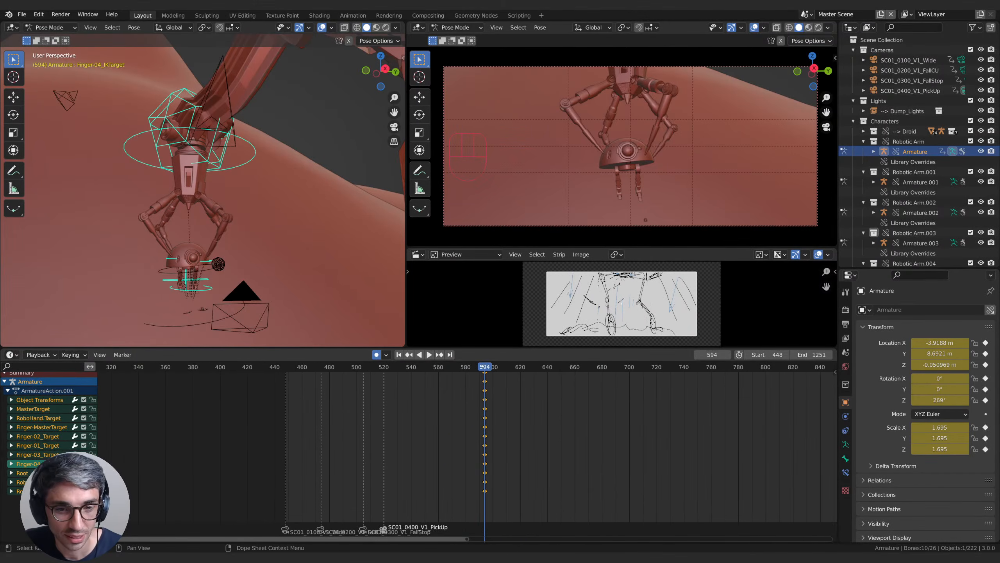
pyautogui.moveTo(259, 258)
pyautogui.mouseDown(button='middle')
pyautogui.moveTo(236, 276)
pyautogui.moveTo(272, 244)
pyautogui.moveTo(223, 256)
pyautogui.moveTo(267, 260)
pyautogui.mouseUp(button='middle')
pyautogui.scroll(3, 236, 276)
pyautogui.moveTo(252, 260); pyautogui.dragTo(293, 156, button='middle')
pyautogui.scroll(3, 285, 296)
pyautogui.click(291, 115)
pyautogui.press('r')
pyautogui.press('z')
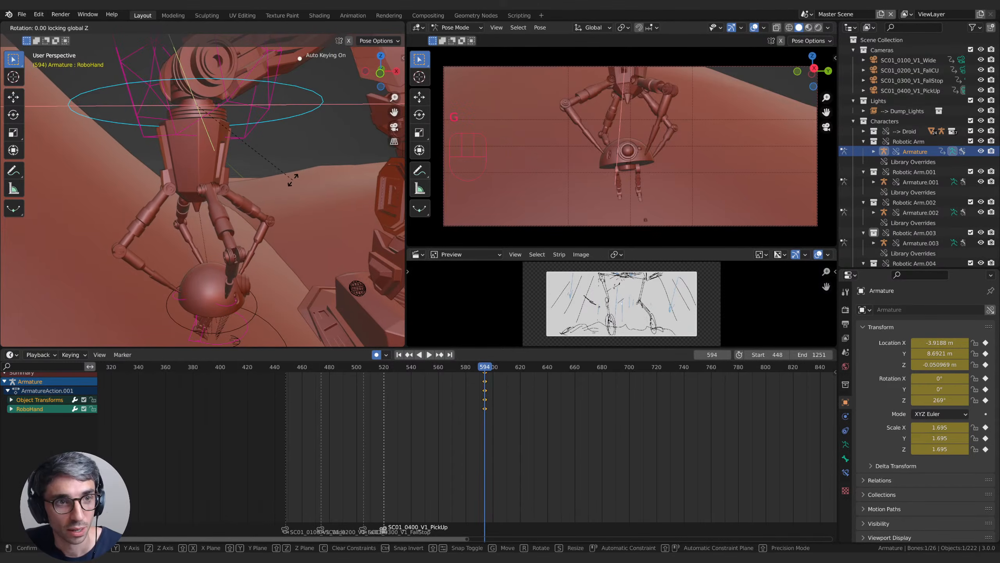
pyautogui.rightClick(285, 161)
pyautogui.press('g')
# Step: Move RoboHand.Target horizontally about 0.4 m above the droid, locking the global Z axis
pyautogui.click(253, 110)
pyautogui.press('g')
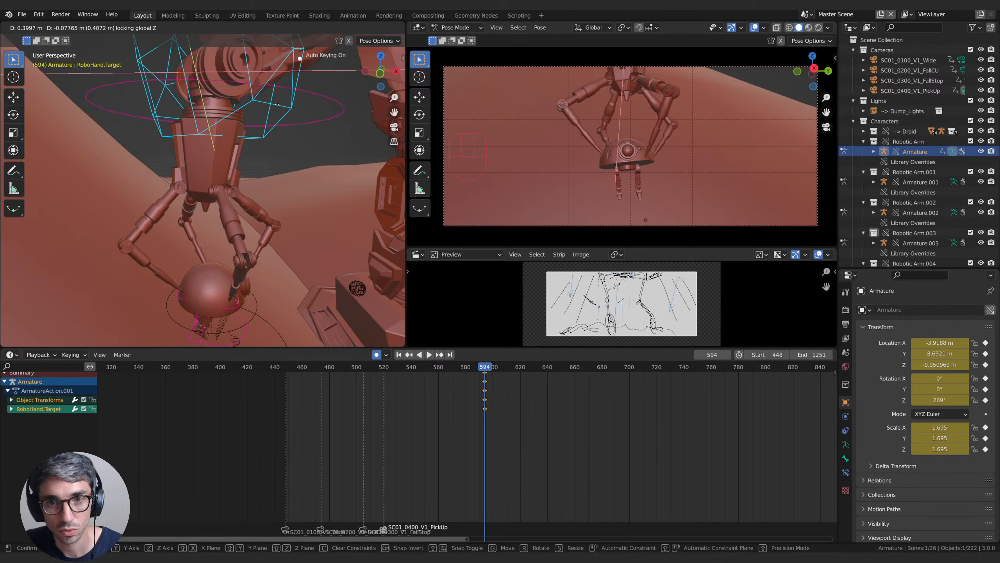
pyautogui.click(276, 103)
pyautogui.moveTo(276, 103); pyautogui.dragTo(274, 251, button='middle')
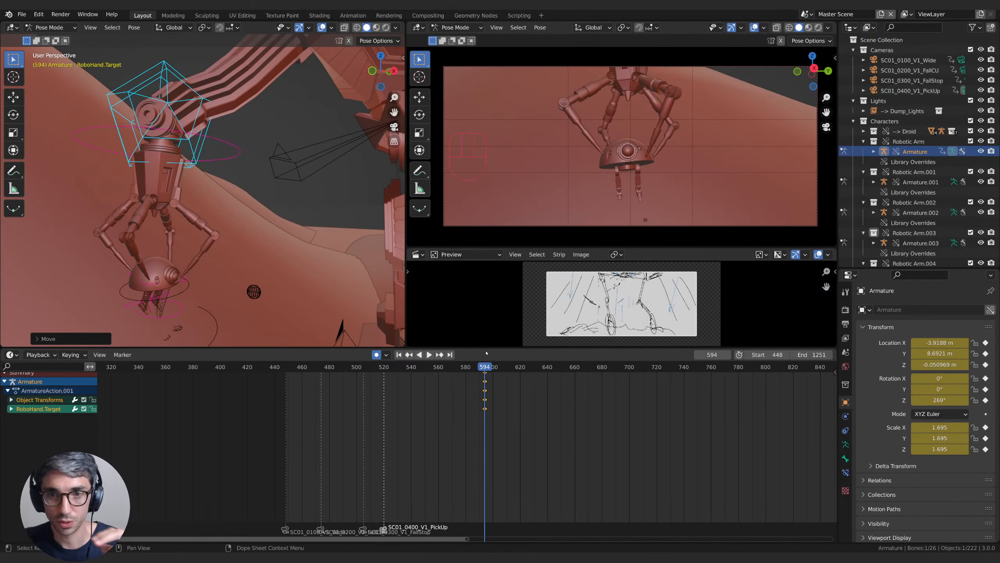
# Step: Select all of the arm's control bones and shift their grab keyframes earlier to frame 566
pyautogui.press('a')
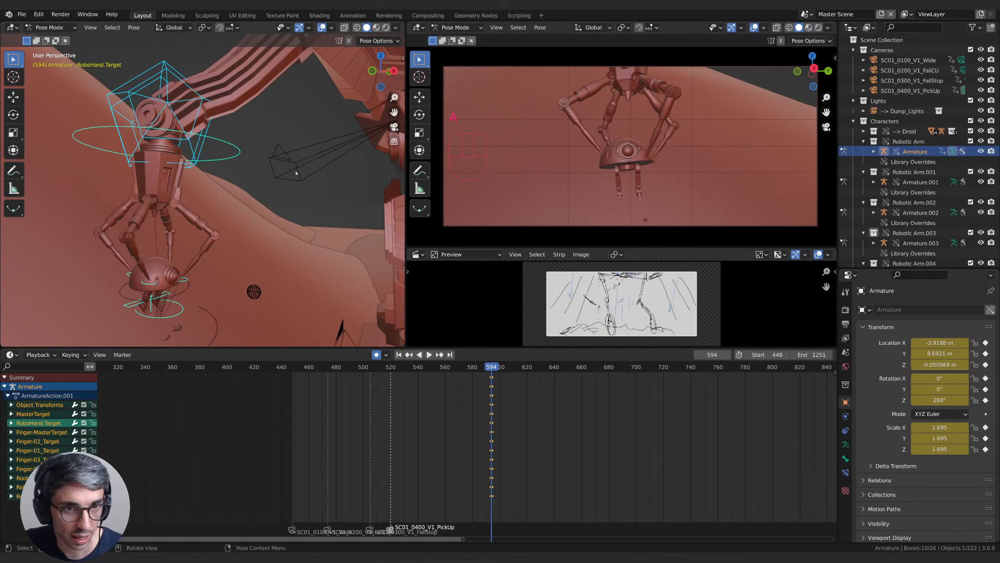
pyautogui.moveTo(296, 173); pyautogui.dragTo(285, 155, button='middle')
pyautogui.press('g')
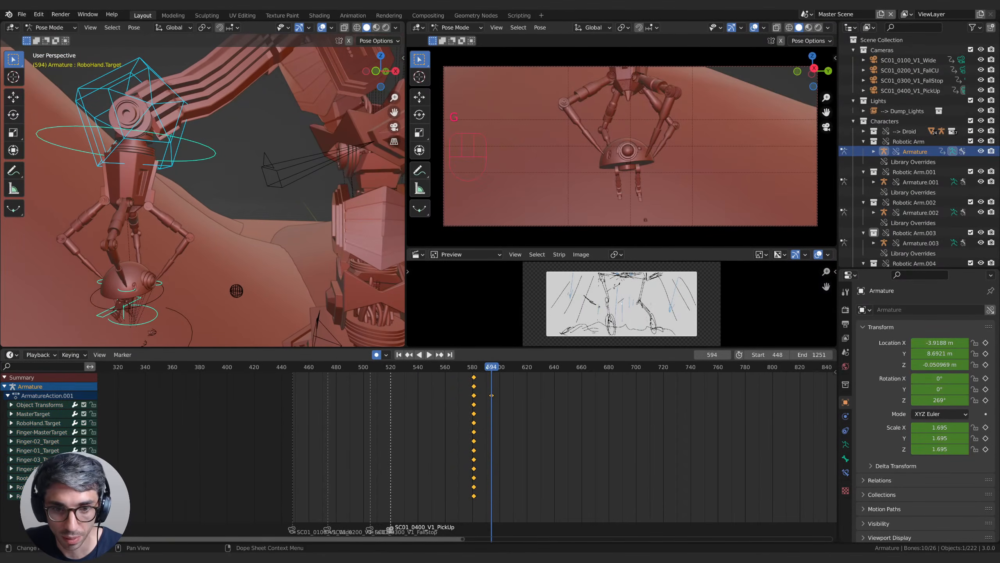
pyautogui.moveTo(491, 368)
pyautogui.mouseDown()
pyautogui.moveTo(415, 381)
pyautogui.moveTo(453, 381)
pyautogui.moveTo(435, 372)
pyautogui.moveTo(443, 372)
pyautogui.mouseUp()
pyautogui.press('g')
pyautogui.click(446, 385)
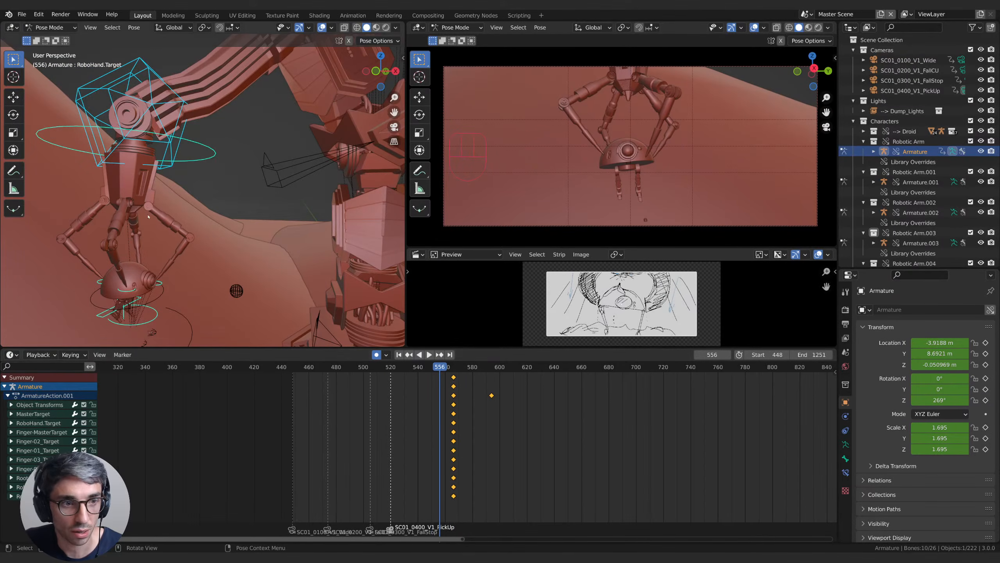
# Step: At frame 556, scale Finger-MasterTarget up to about 2.08 to spread the fingers away from the droid
pyautogui.moveTo(148, 217); pyautogui.dragTo(170, 236, button='middle')
pyautogui.click(171, 310)
pyautogui.press('s')
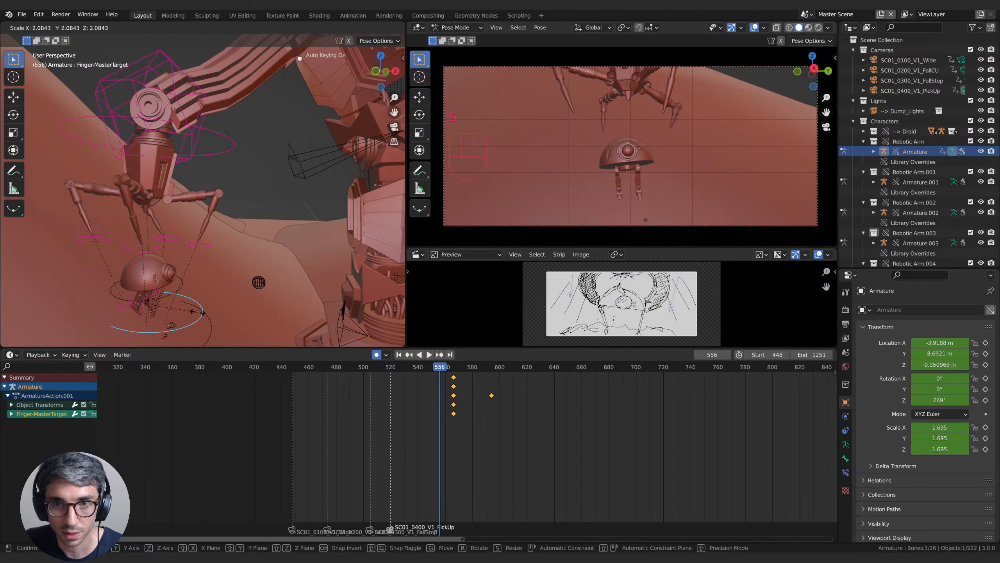
pyautogui.click(197, 313)
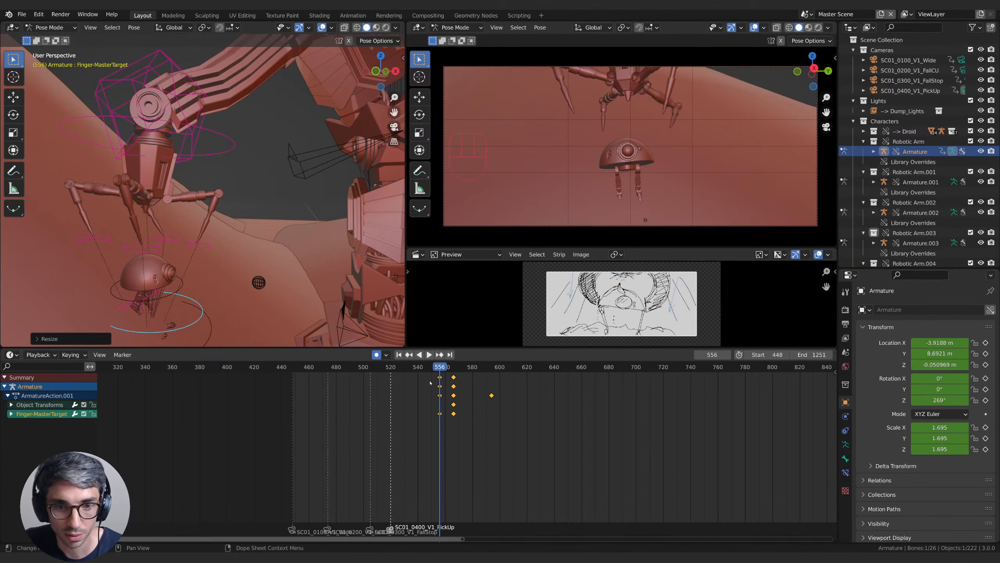
# Step: Try raising RoboHand.Target and MasterTarget together along Z at frame 544, and play back the motion
pyautogui.moveTo(440, 367)
pyautogui.mouseDown()
pyautogui.moveTo(459, 368)
pyautogui.moveTo(433, 372)
pyautogui.mouseUp()
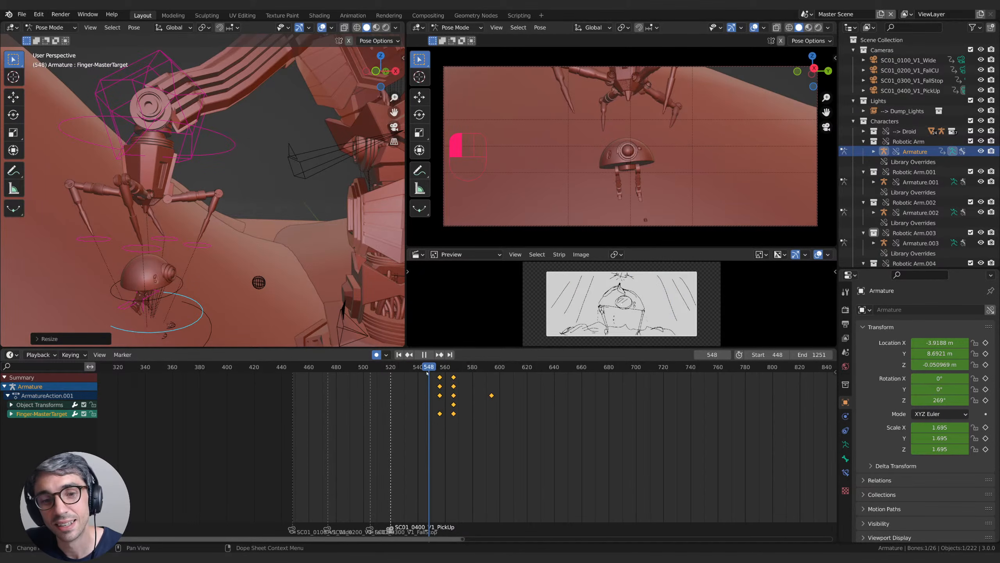
pyautogui.moveTo(423, 373); pyautogui.dragTo(424, 373)
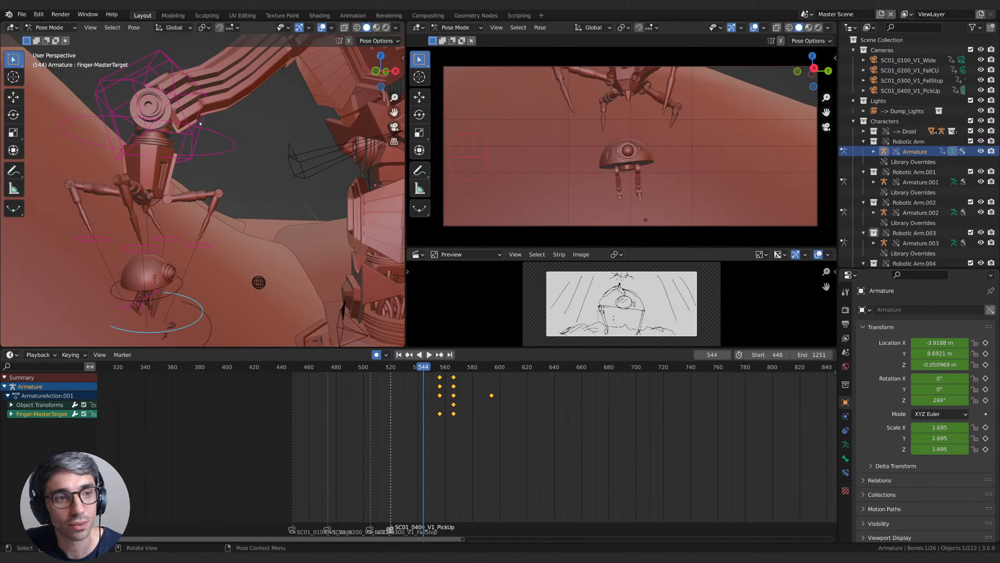
pyautogui.click(185, 117)
pyautogui.keyDown('shift'); pyautogui.click(143, 313); pyautogui.keyUp('shift')
pyautogui.press('g')
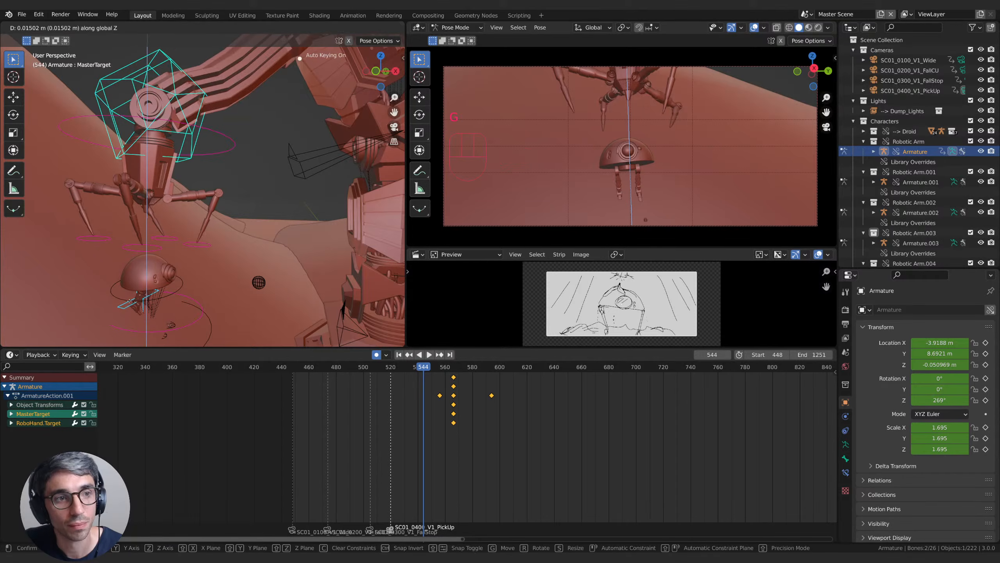
pyautogui.press('z')
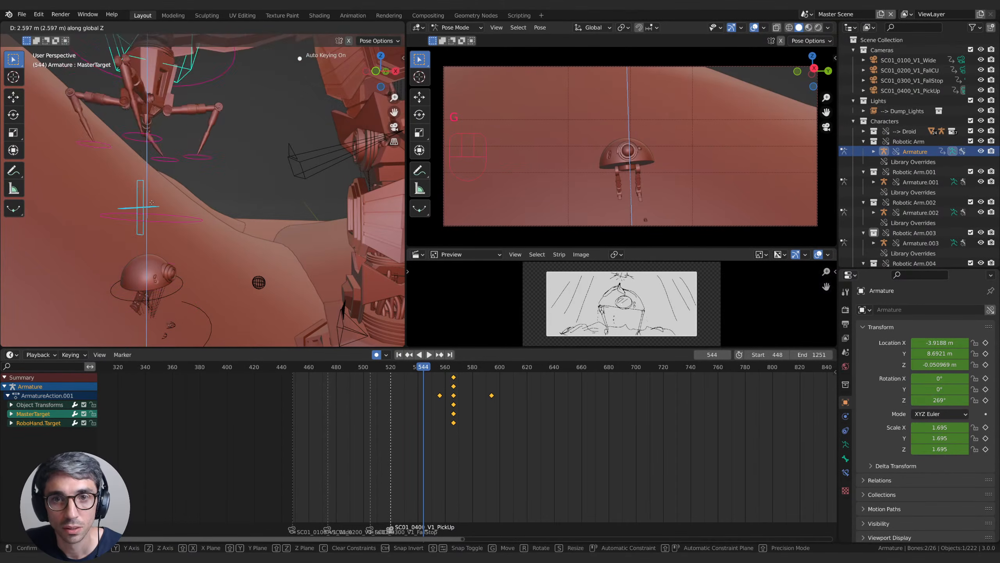
pyautogui.click(168, 154)
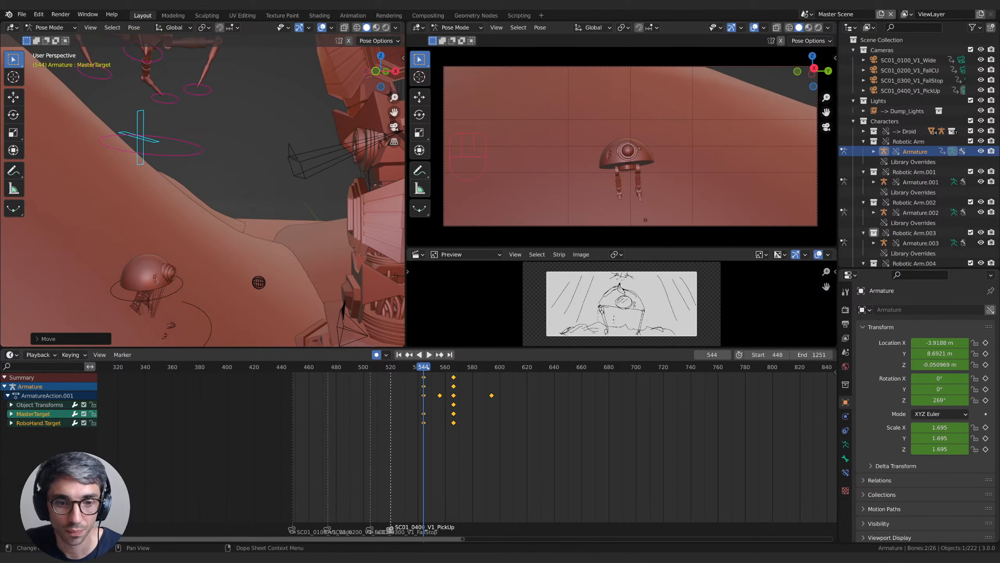
pyautogui.press('space')
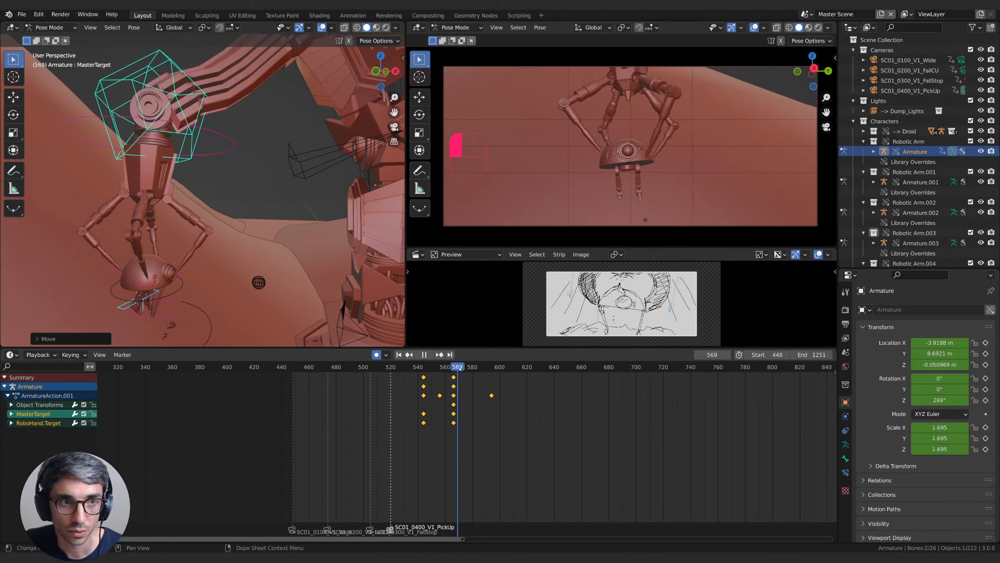
# Step: Undo the upward move of RoboHand.Target and MasterTarget at frame 544
pyautogui.moveTo(442, 372)
pyautogui.mouseDown()
pyautogui.moveTo(423, 375)
pyautogui.moveTo(455, 377)
pyautogui.moveTo(443, 379)
pyautogui.mouseUp()
pyautogui.hotkey('ctrl', 'z')
pyautogui.hotkey('ctrl', 'z')
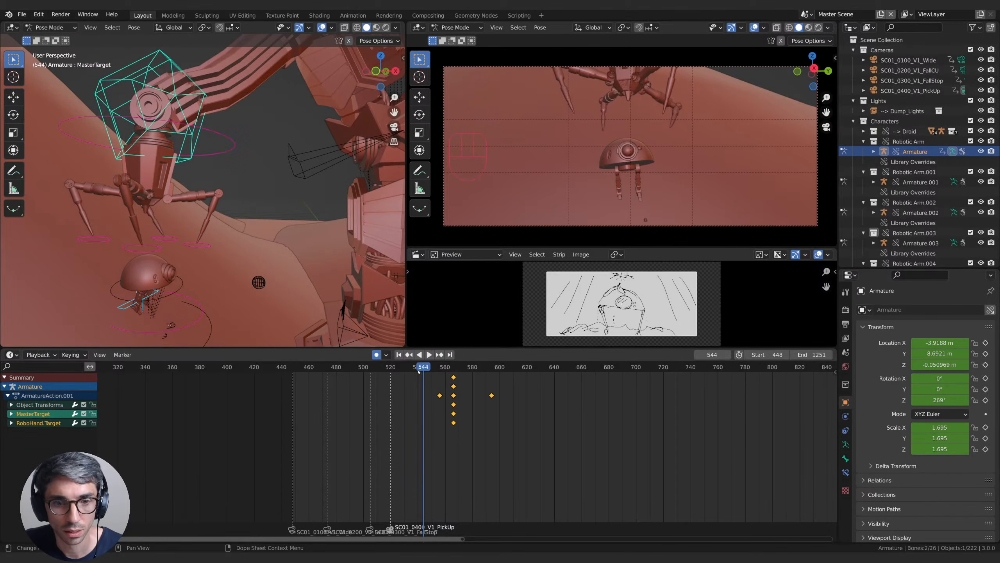
# Step: At frame 556, lower RoboHand.Target about 0.3 m toward the droid
pyautogui.moveTo(419, 371); pyautogui.dragTo(440, 368)
pyautogui.press('a')
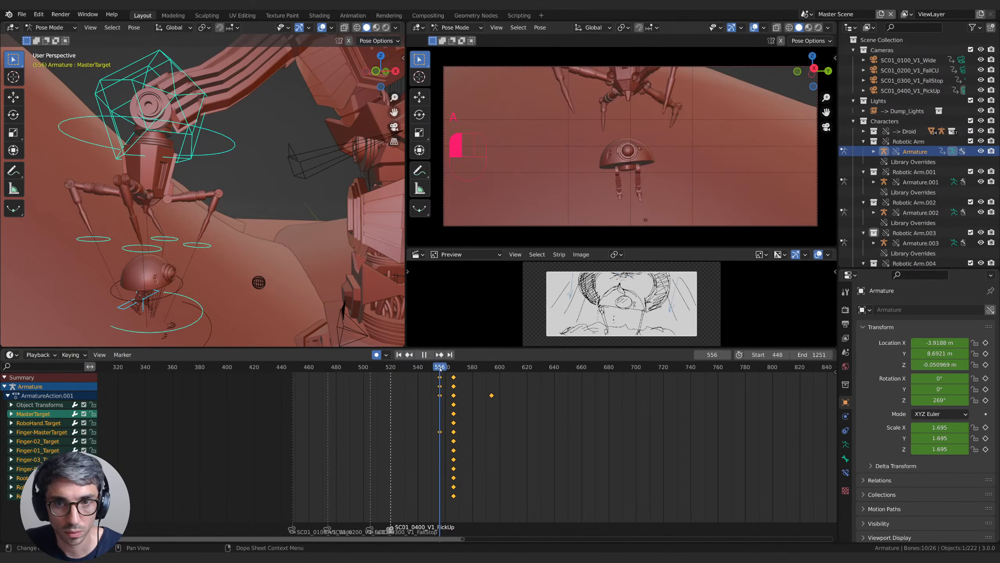
pyautogui.click(182, 134)
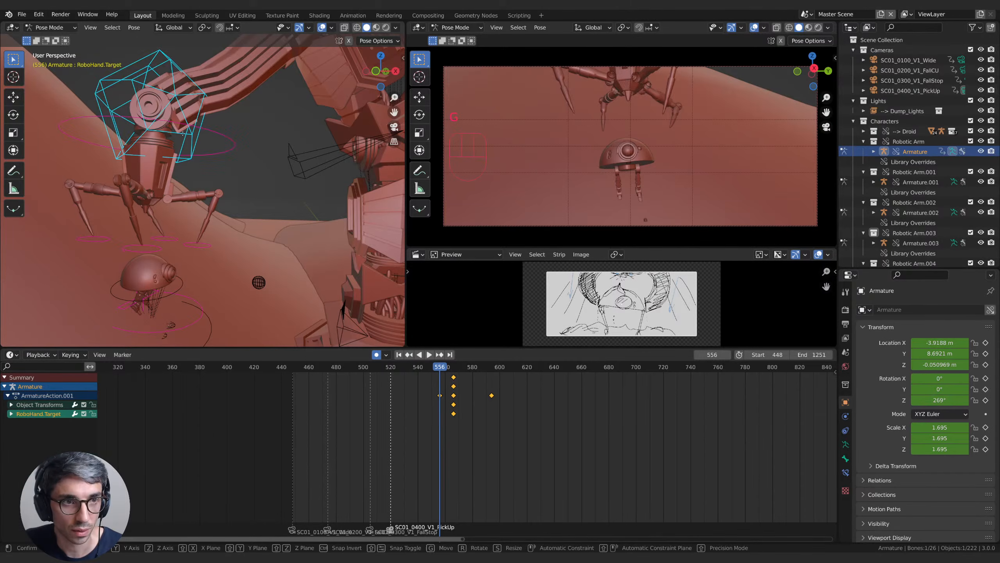
pyautogui.press('g')
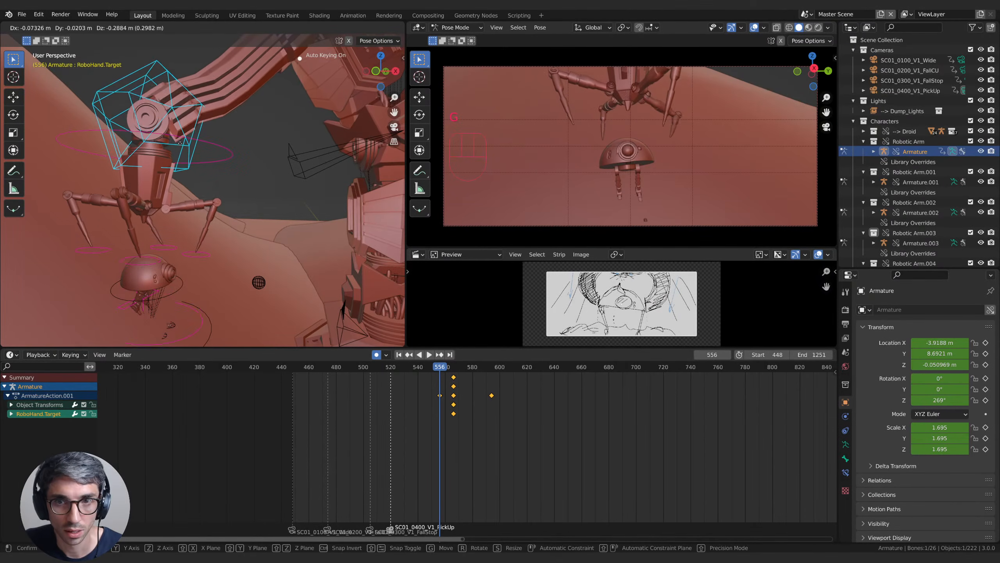
pyautogui.click(179, 145)
pyautogui.moveTo(437, 369)
pyautogui.mouseDown()
pyautogui.moveTo(470, 372)
pyautogui.moveTo(418, 373)
pyautogui.mouseUp()
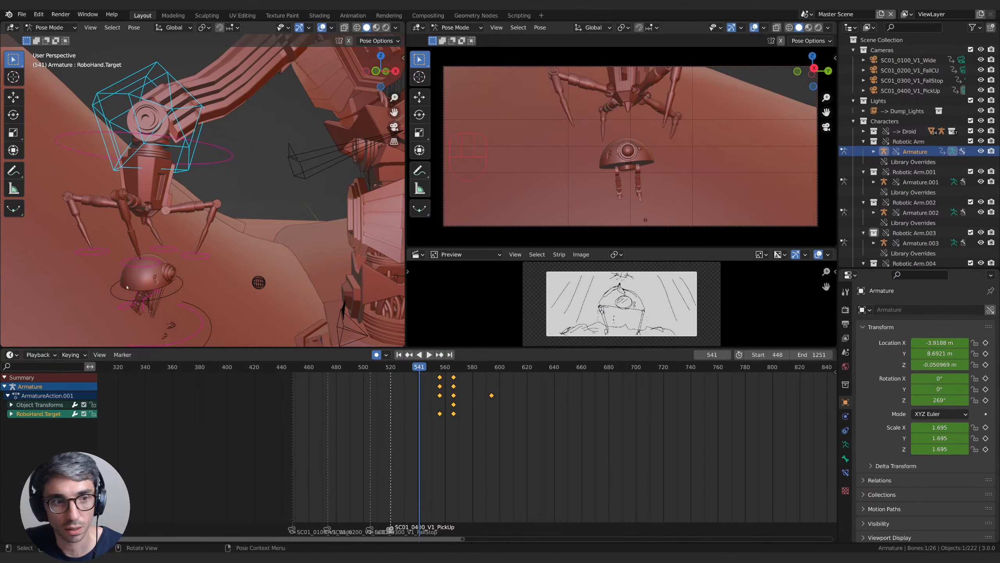
pyautogui.keyDown('shift'); pyautogui.click(138, 303); pyautogui.keyUp('shift')
pyautogui.press('g')
pyautogui.press('z')
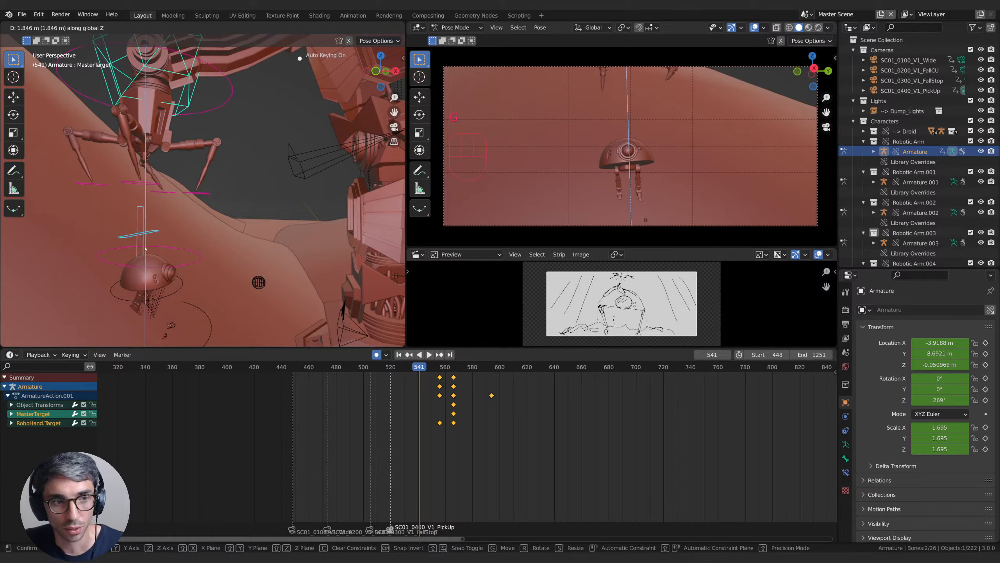
pyautogui.rightClick(145, 248)
pyautogui.click(139, 302)
pyautogui.click(139, 303)
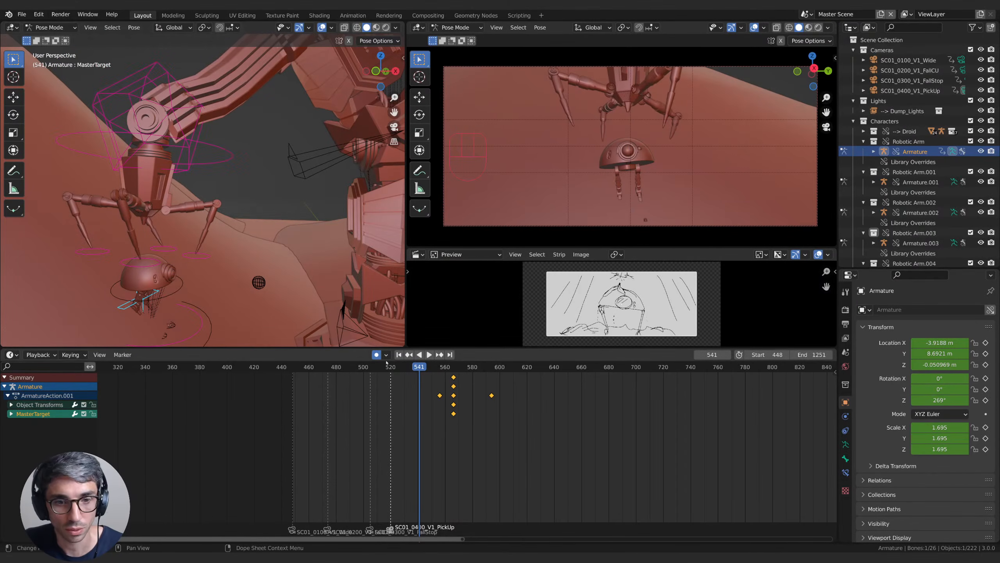
# Step: Select all of the arm's control bones and insert a Whole Character keyframe at frame 556
pyautogui.press('a')
pyautogui.press('Up')
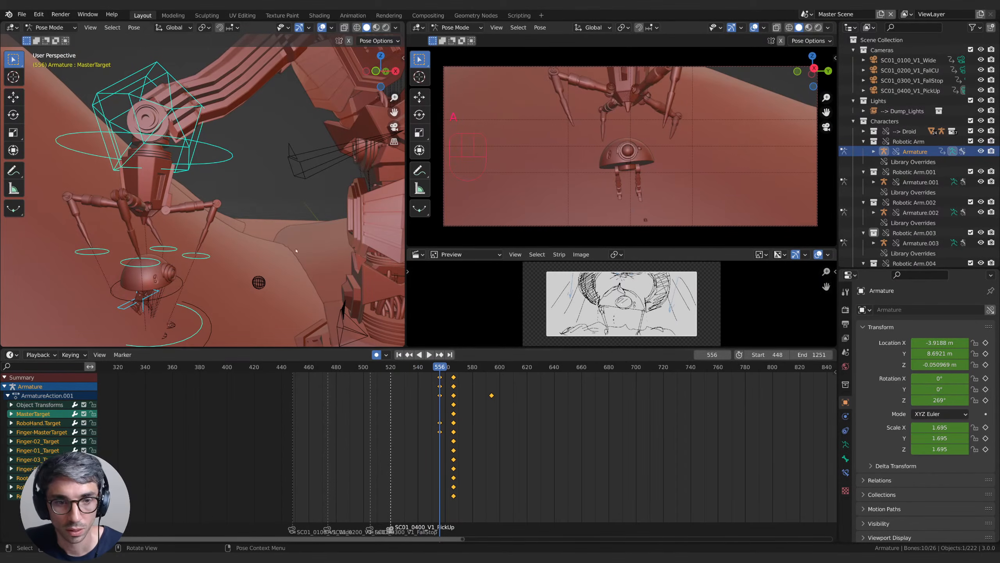
pyautogui.press('i')
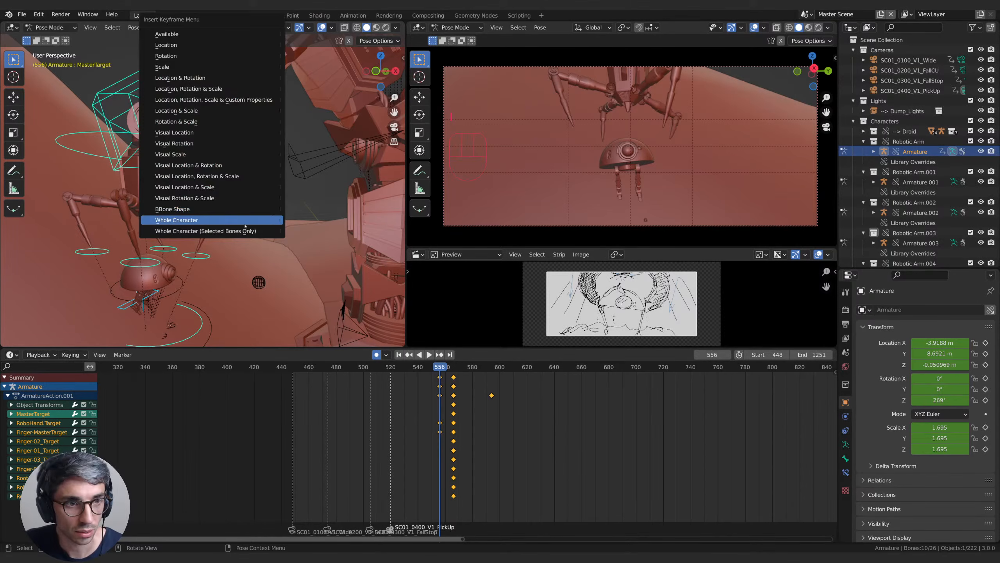
pyautogui.click(245, 223)
# Step: At frame 544, raise RoboHand.Target and MasterTarget together along Z until the arm is above the camera frame
pyautogui.moveTo(439, 369); pyautogui.dragTo(423, 370)
pyautogui.click(189, 181)
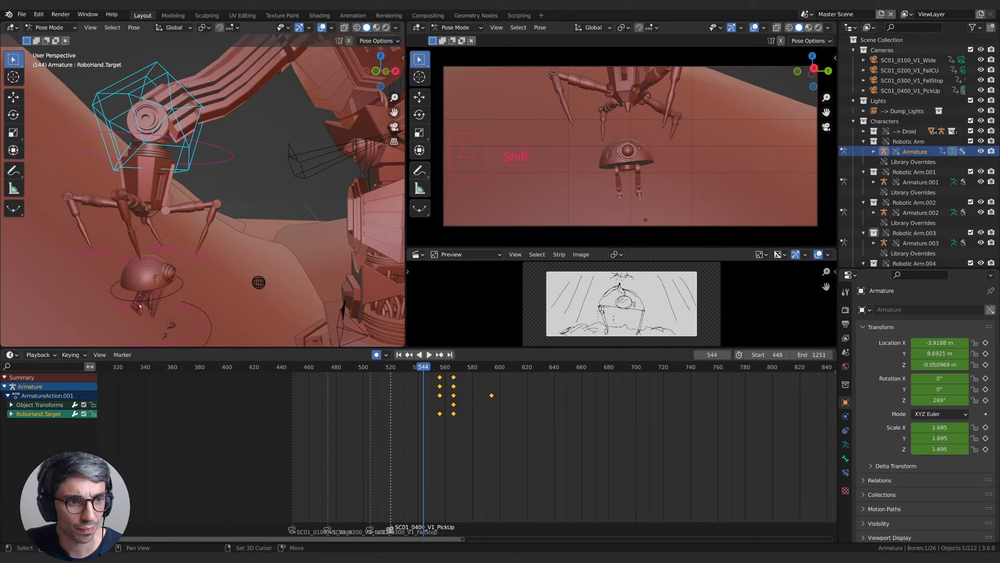
pyautogui.keyDown('shift'); pyautogui.click(157, 303); pyautogui.keyUp('shift')
pyautogui.press('g')
pyautogui.press('z')
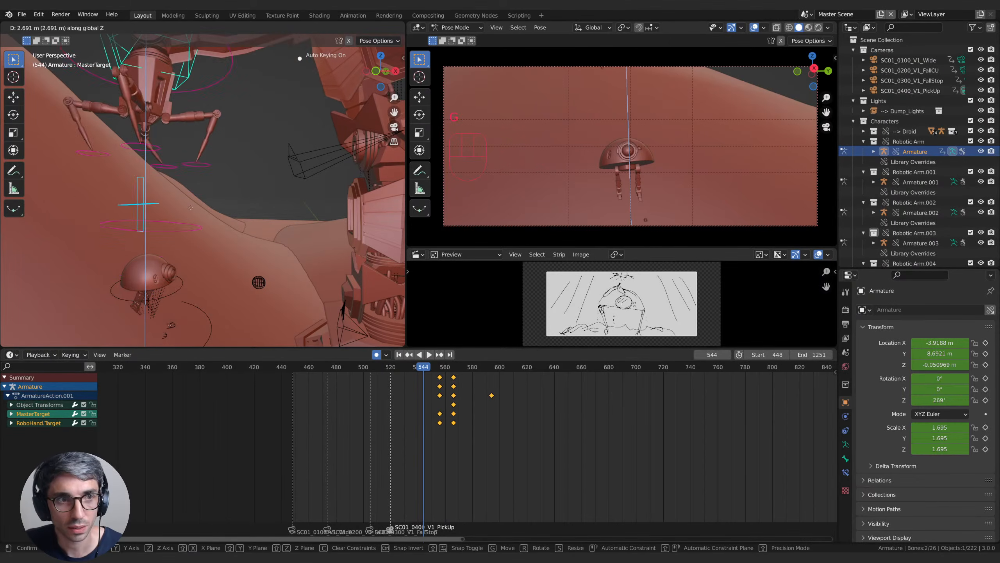
pyautogui.click(188, 141)
# Step: Scale down and lower Finger-MasterTarget at frame 544 to draw the fingers together, and play back the descent and grab
pyautogui.click(202, 165)
pyautogui.press('s')
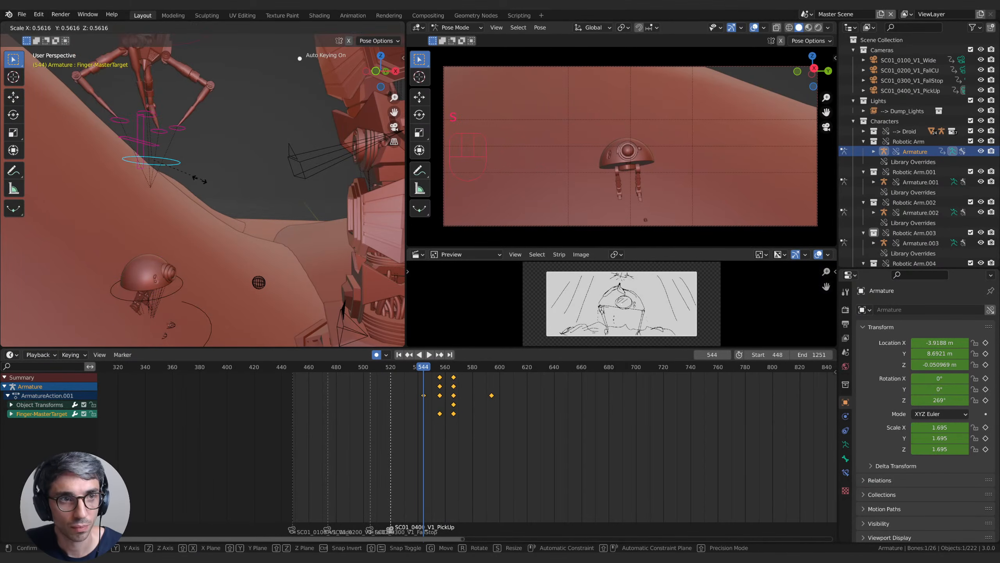
pyautogui.click(213, 195)
pyautogui.press('g')
pyautogui.press('z')
pyautogui.click(188, 210)
pyautogui.press('g')
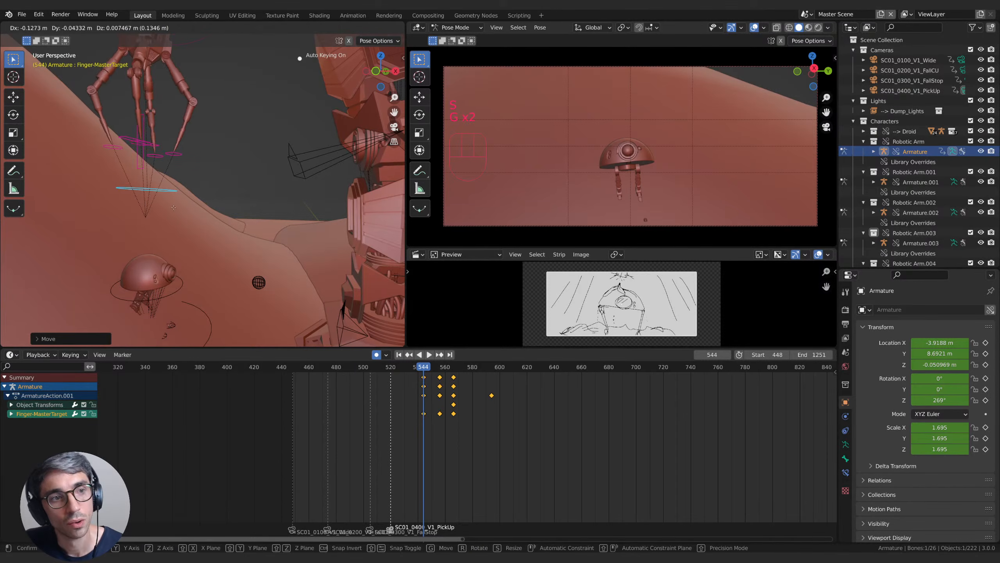
pyautogui.click(176, 210)
pyautogui.moveTo(424, 369); pyautogui.dragTo(453, 402)
pyautogui.press('space')
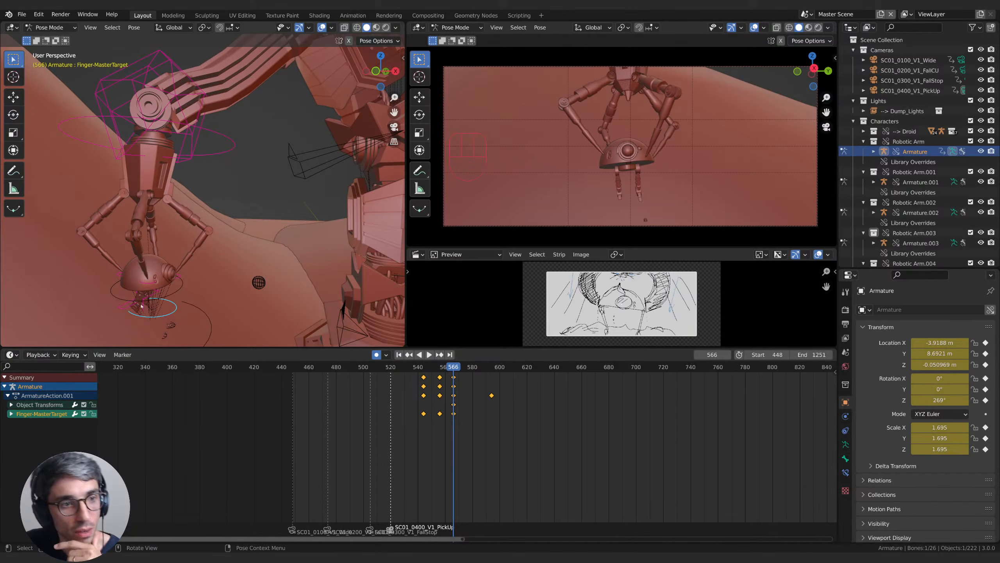
# Step: Leave the arm's pose, put the Droid Rig in Pose Mode and select its Master bone
pyautogui.click(211, 330)
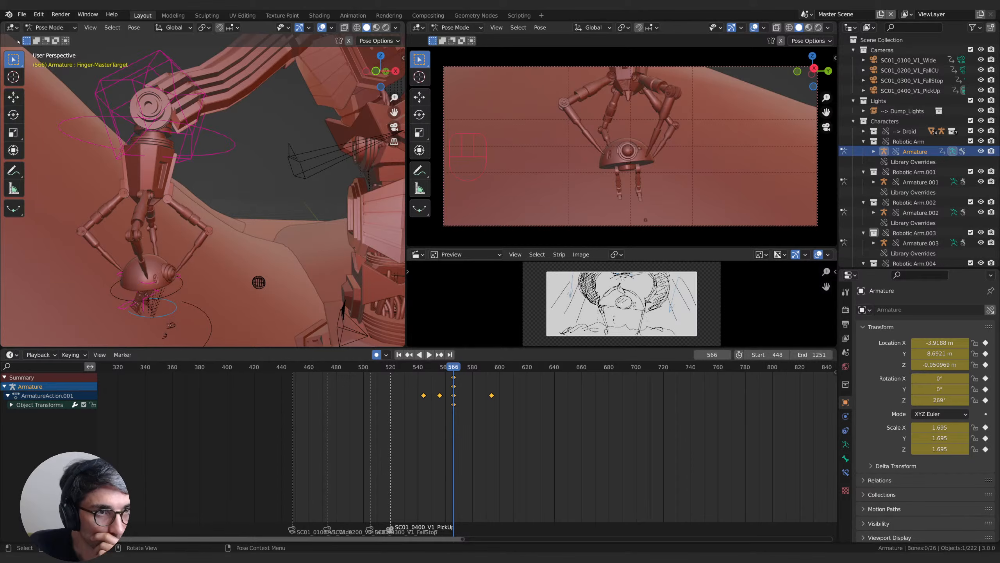
pyautogui.click(49, 27)
pyautogui.click(45, 37)
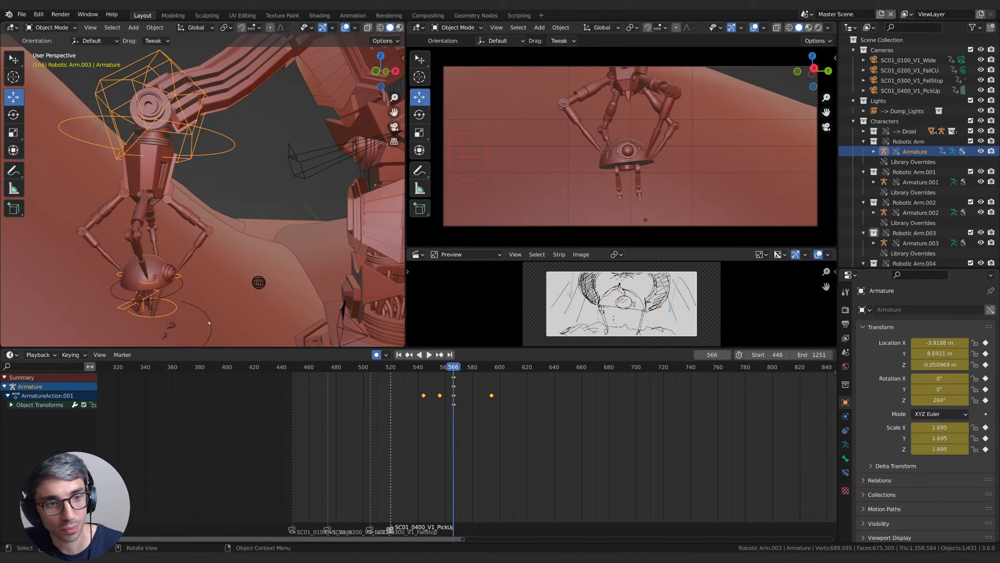
pyautogui.click(197, 326)
pyautogui.click(55, 28)
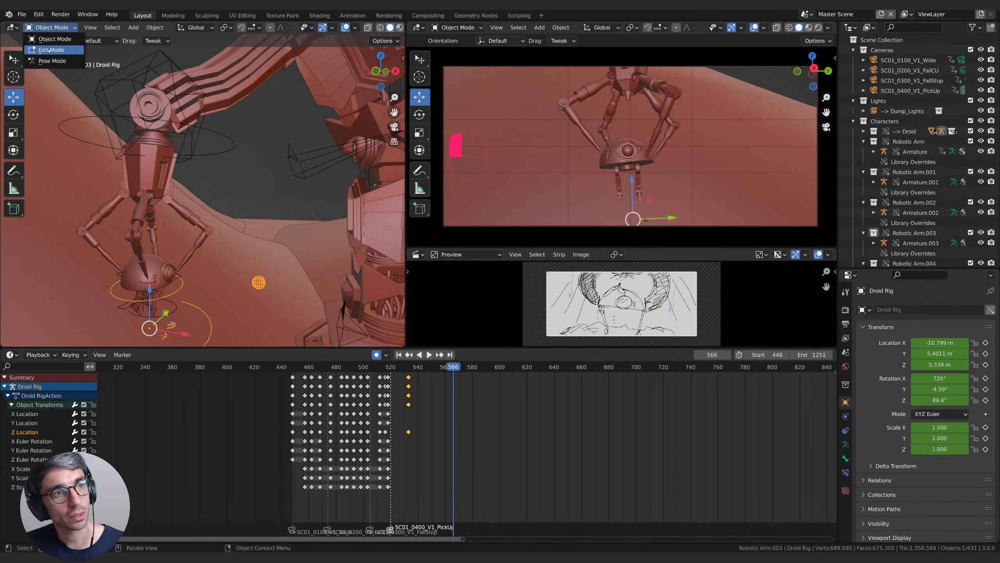
pyautogui.click(46, 60)
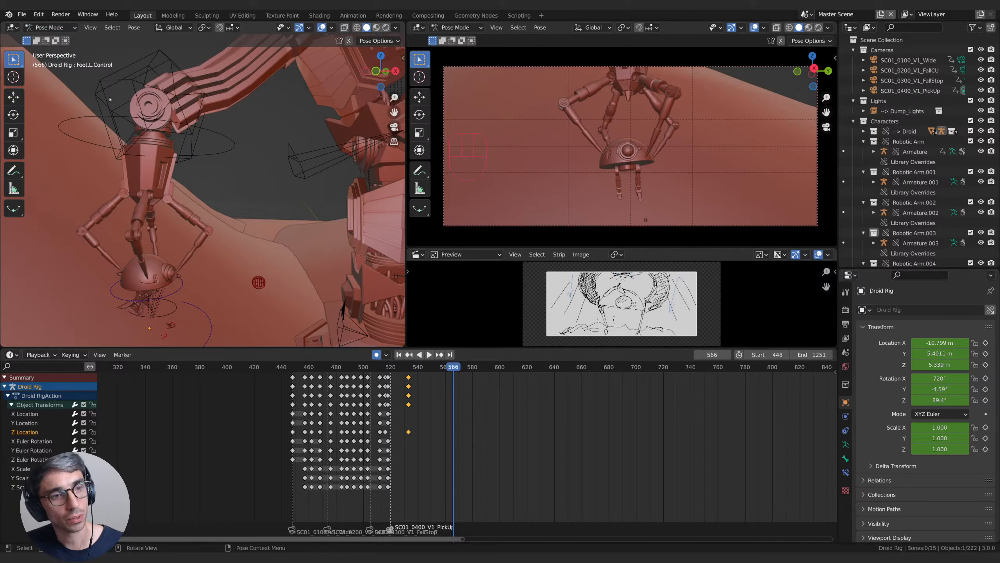
pyautogui.click(178, 291)
pyautogui.click(206, 312)
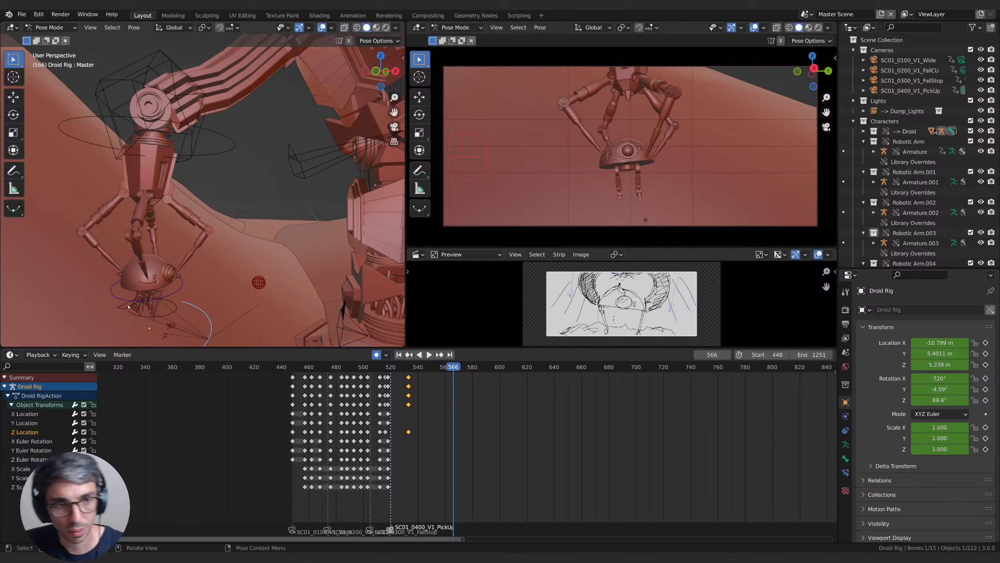
# Step: Return to Object Mode and select the Armature of the robotic arm gripping the droid
pyautogui.press('Tab')
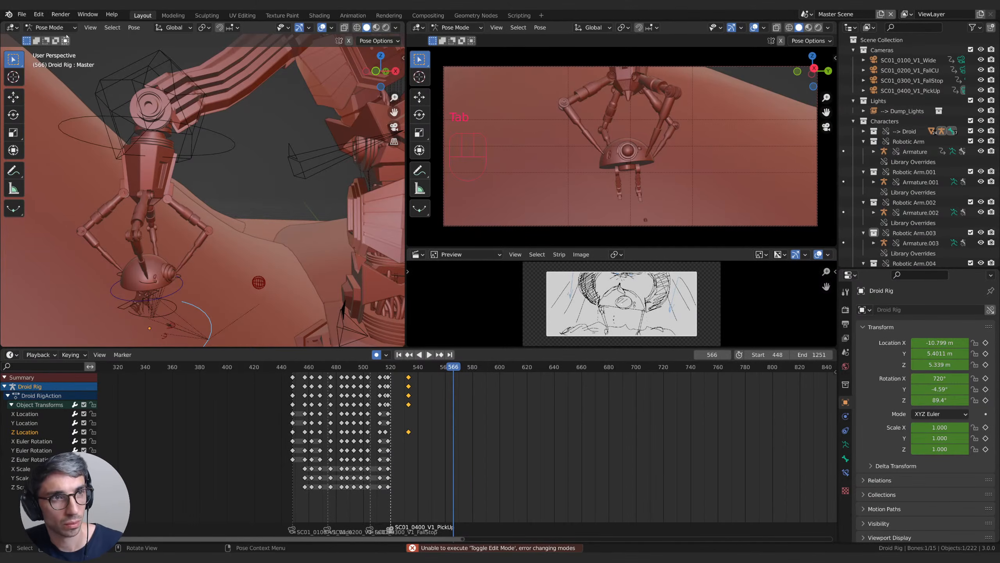
pyautogui.click(50, 28)
pyautogui.click(54, 38)
pyautogui.click(136, 307)
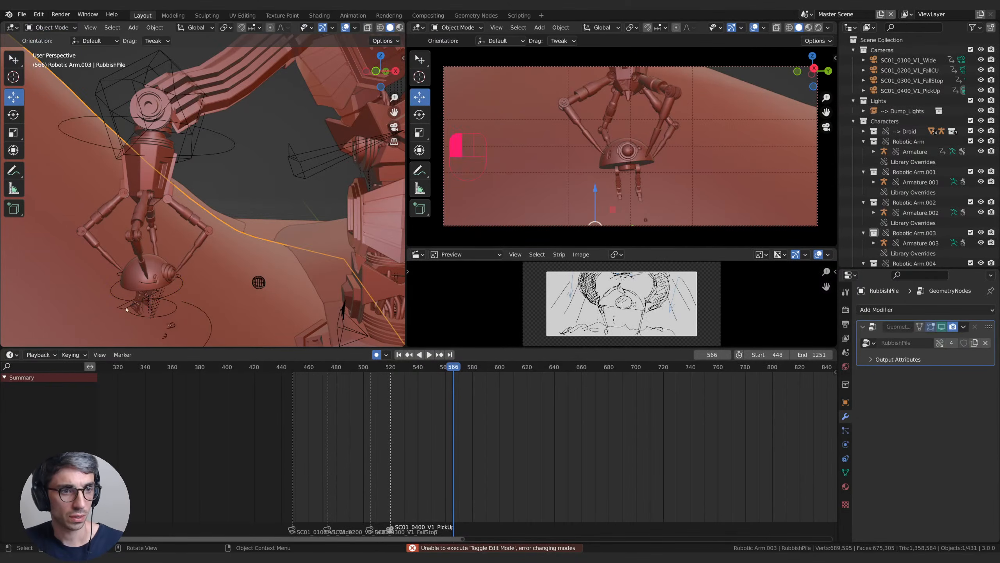
pyautogui.click(127, 309)
pyautogui.press('g')
pyautogui.rightClick(123, 309)
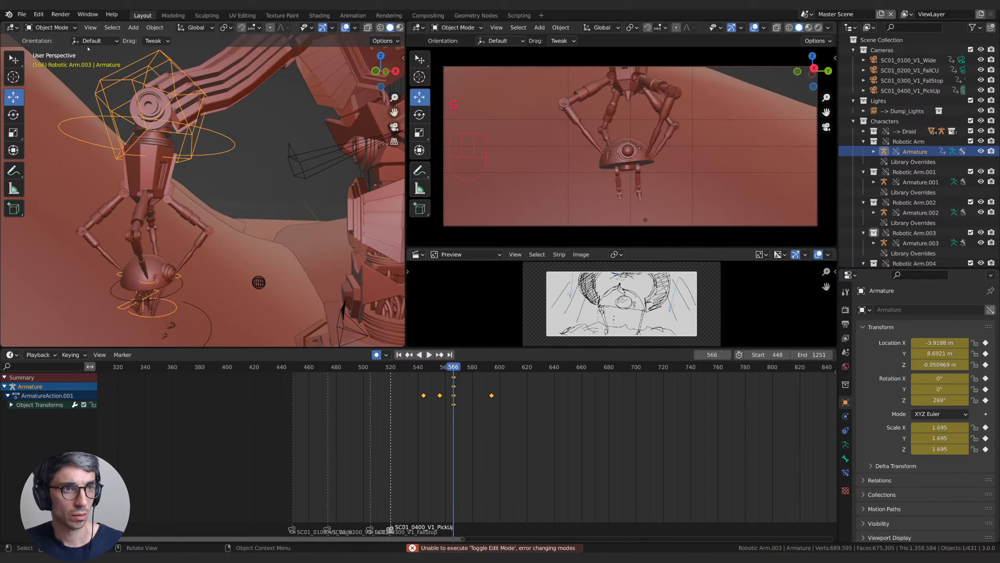
# Step: Put the arm's Armature in Pose Mode, select MasterTarget and display its bone properties
pyautogui.click(51, 28)
pyautogui.click(47, 59)
pyautogui.click(118, 306)
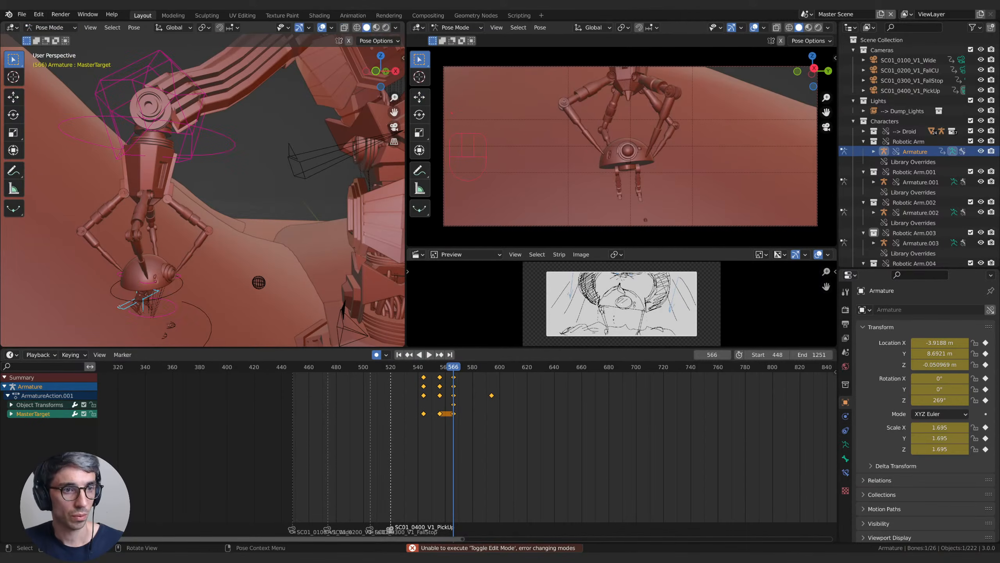
pyautogui.press('g')
pyautogui.rightClick(121, 309)
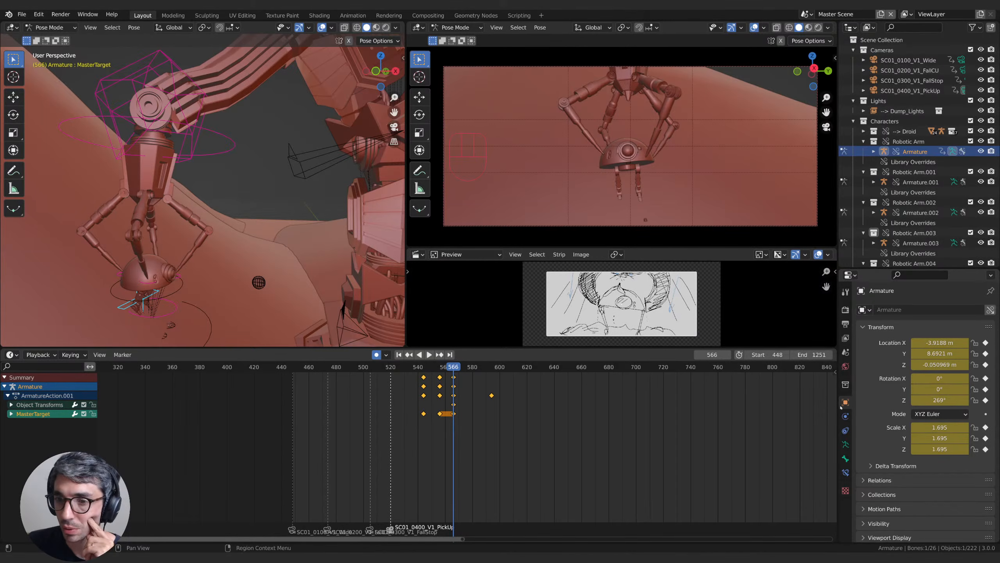
pyautogui.click(846, 459)
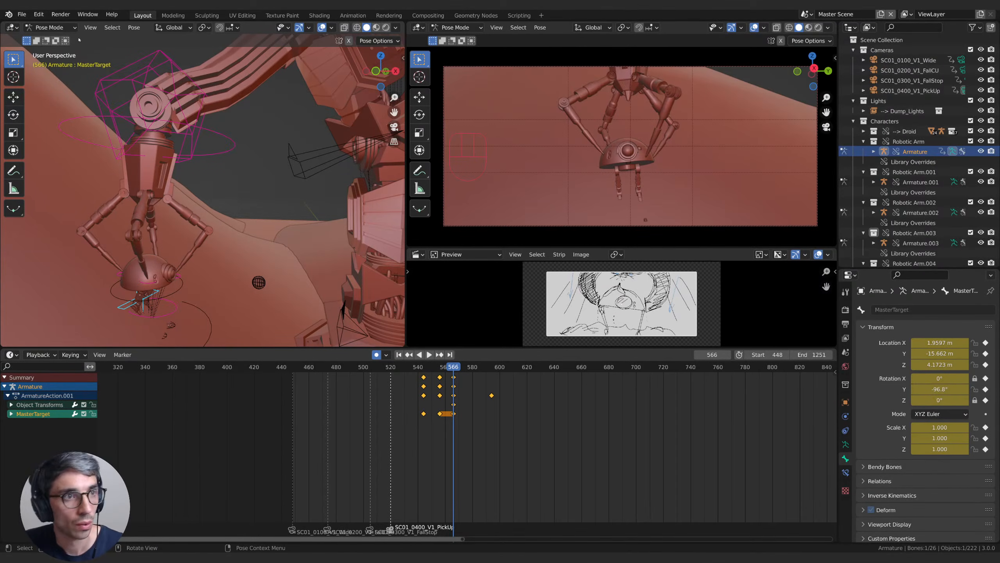
# Step: Return to Object Mode, select the Droid Rig and add a Child Of object constraint to it
pyautogui.click(49, 28)
pyautogui.click(43, 41)
pyautogui.click(211, 322)
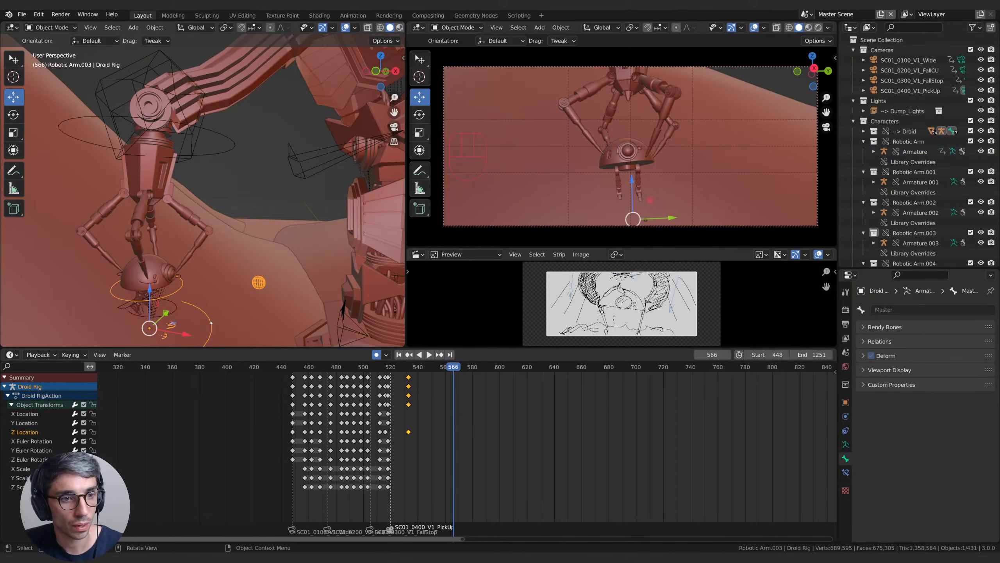
pyautogui.click(846, 430)
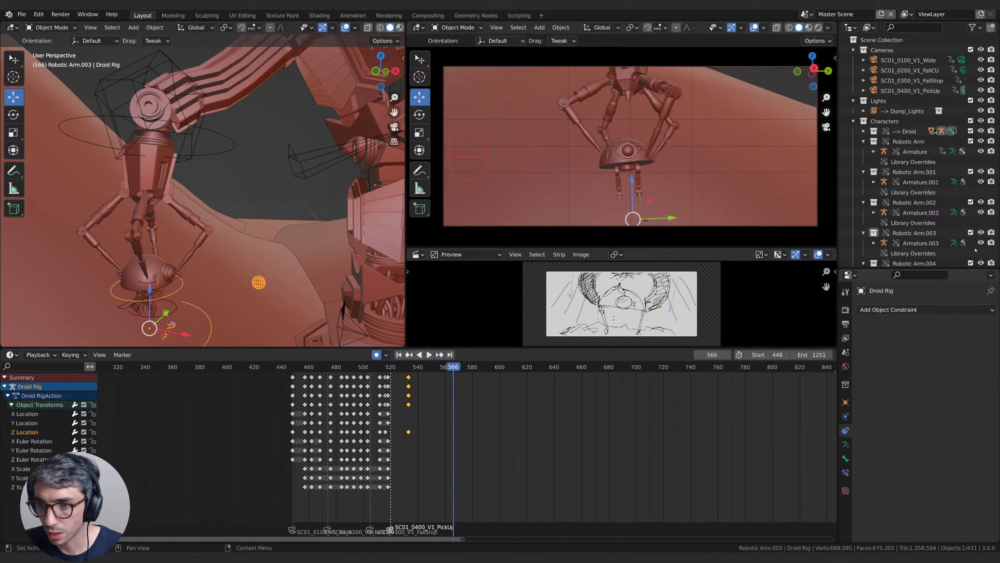
pyautogui.click(912, 310)
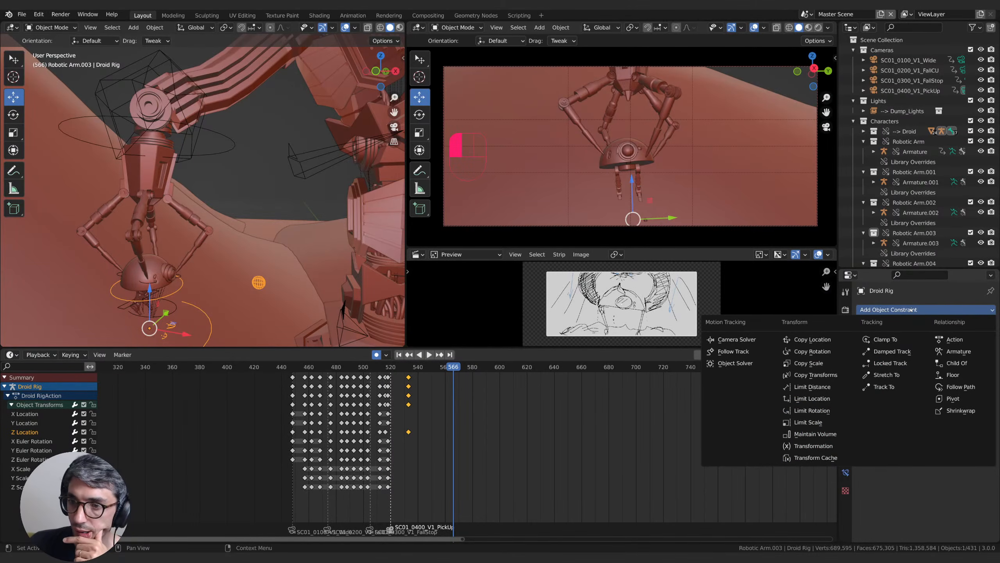
pyautogui.click(957, 364)
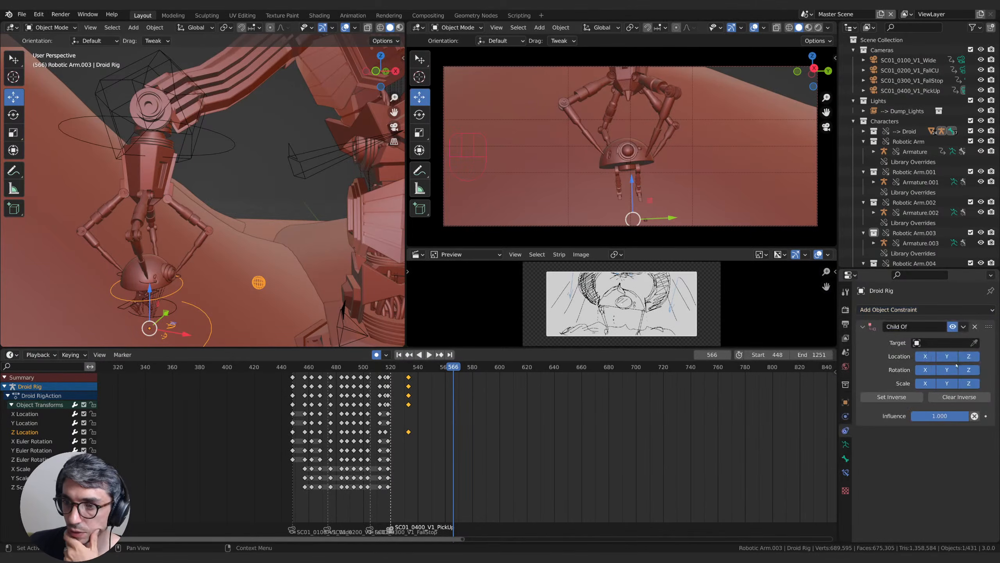
# Step: Target the Child Of constraint at the robotic arm's Armature with bone MasterTarget and set its inverse
pyautogui.click(974, 343)
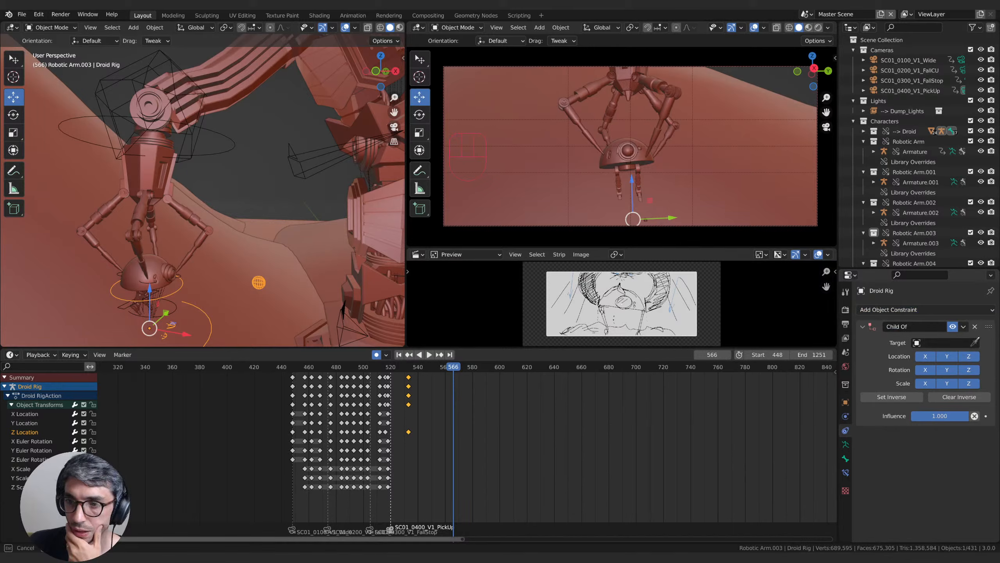
pyautogui.click(227, 136)
pyautogui.click(928, 358)
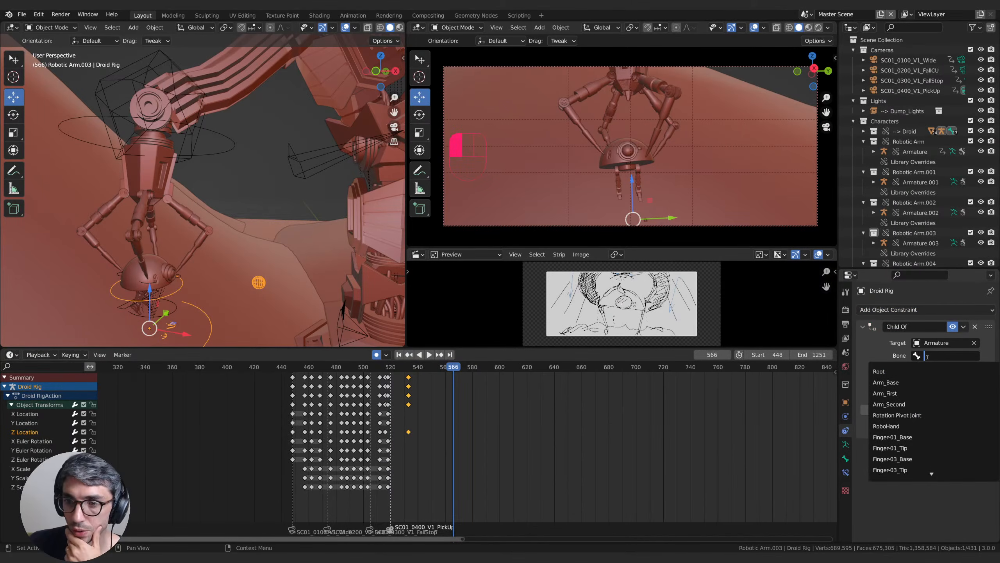
pyautogui.write('mas')
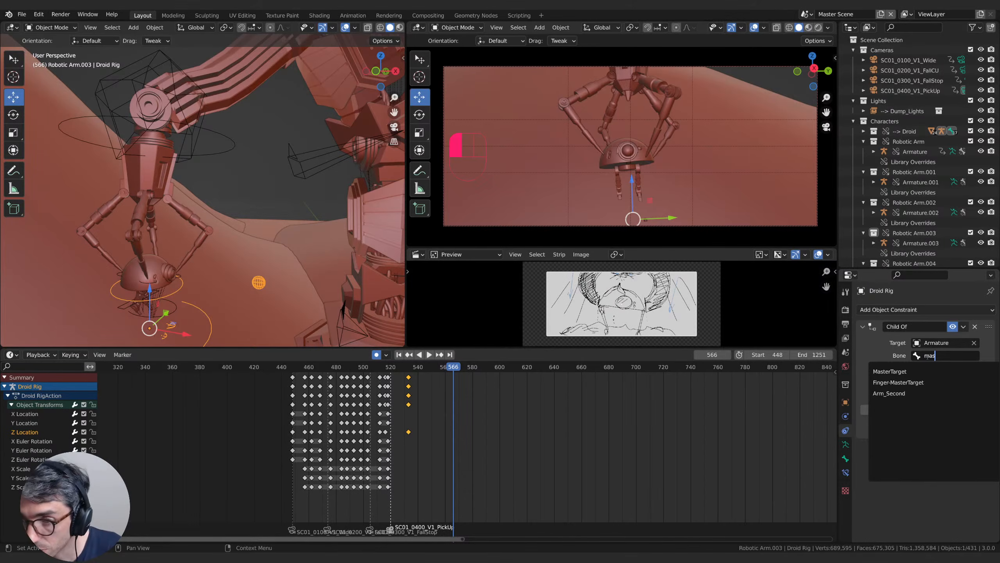
pyautogui.press('Return')
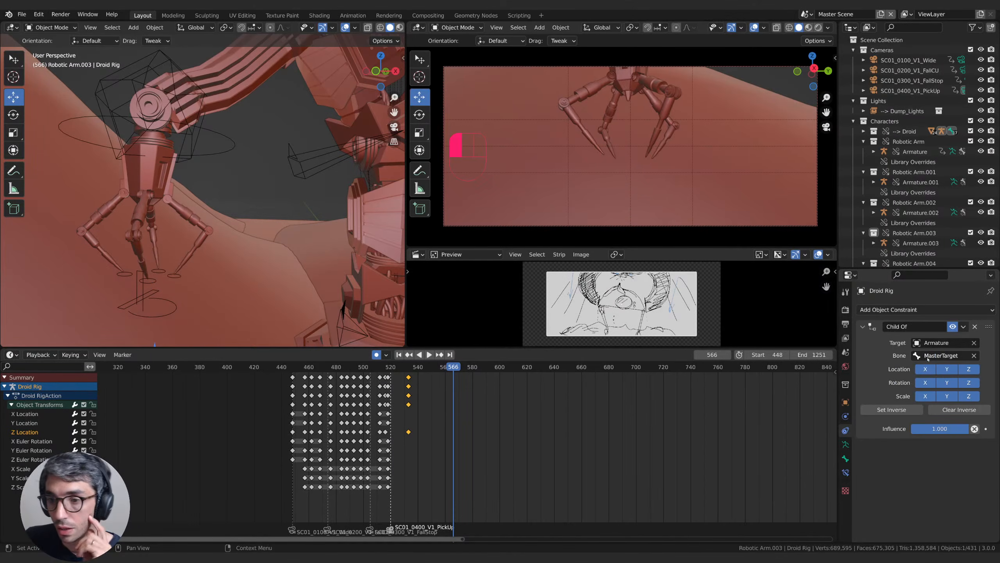
pyautogui.click(885, 410)
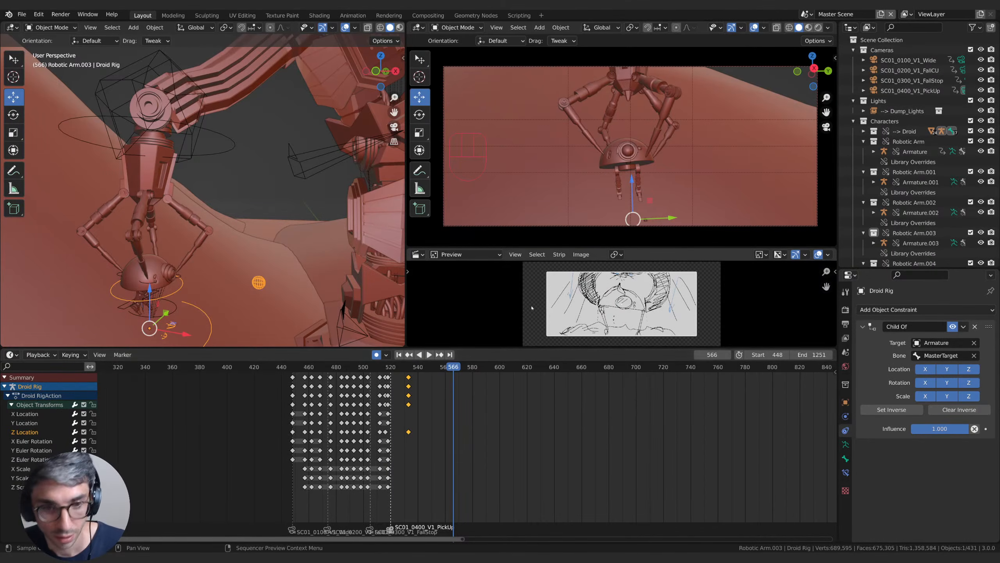
# Step: Keyframe the Droid Rig's Child Of influence at 1.000 on frame 566
pyautogui.click(456, 367)
pyautogui.moveTo(456, 367)
pyautogui.mouseDown()
pyautogui.moveTo(441, 369)
pyautogui.moveTo(456, 380)
pyautogui.mouseUp()
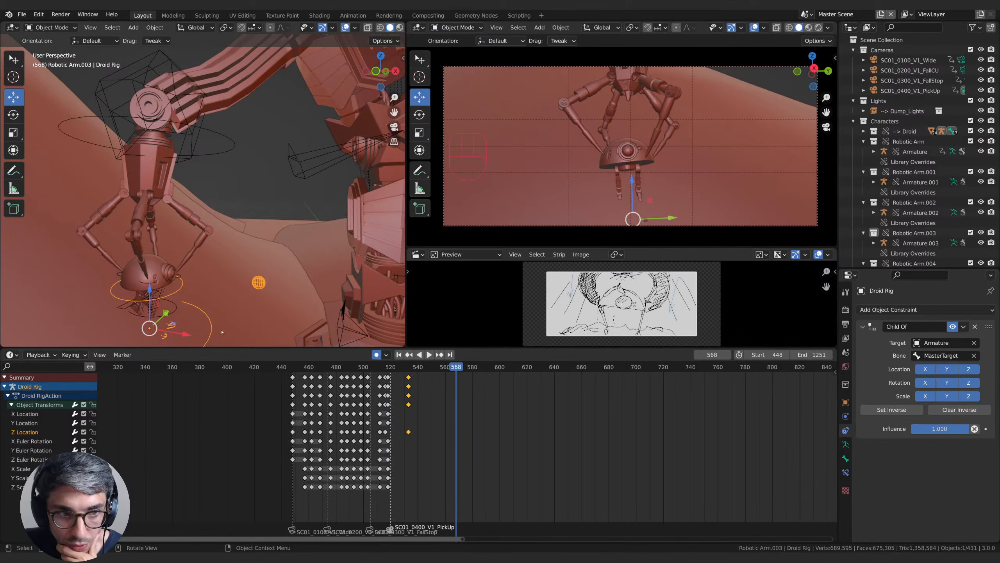
pyautogui.moveTo(455, 368)
pyautogui.mouseDown()
pyautogui.moveTo(430, 368)
pyautogui.moveTo(473, 373)
pyautogui.mouseUp()
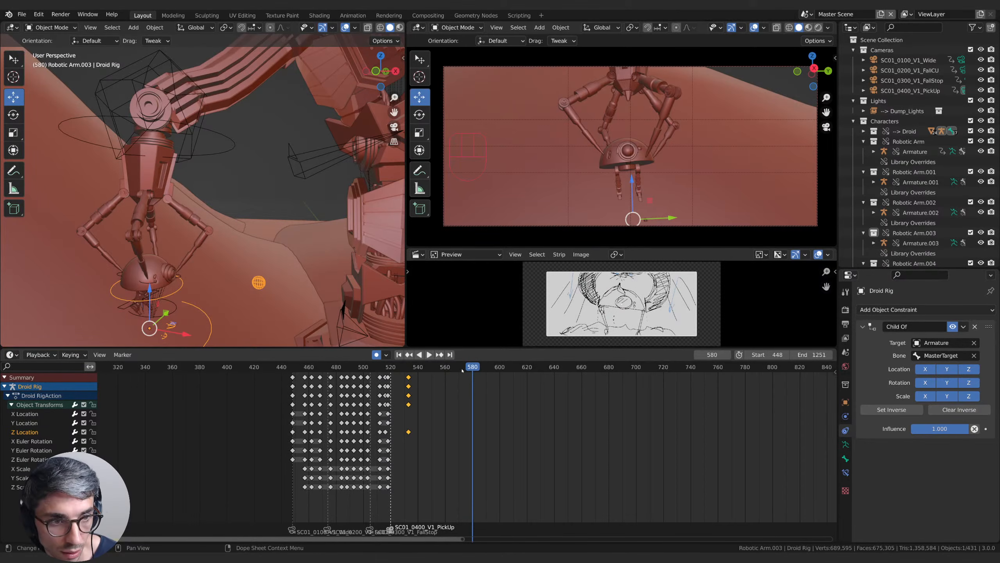
pyautogui.moveTo(462, 371)
pyautogui.mouseDown()
pyautogui.moveTo(432, 371)
pyautogui.moveTo(454, 371)
pyautogui.mouseUp()
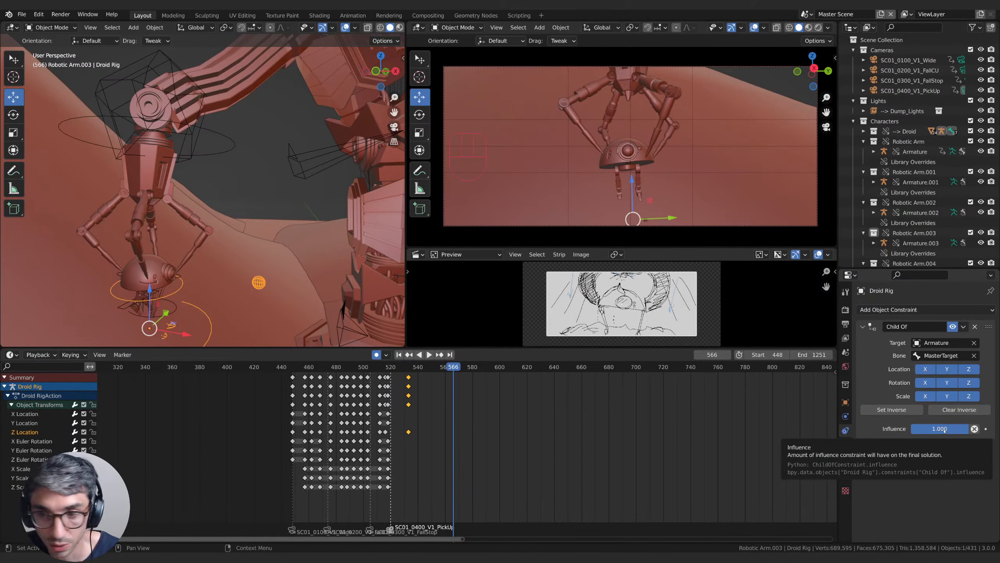
pyautogui.press('i')
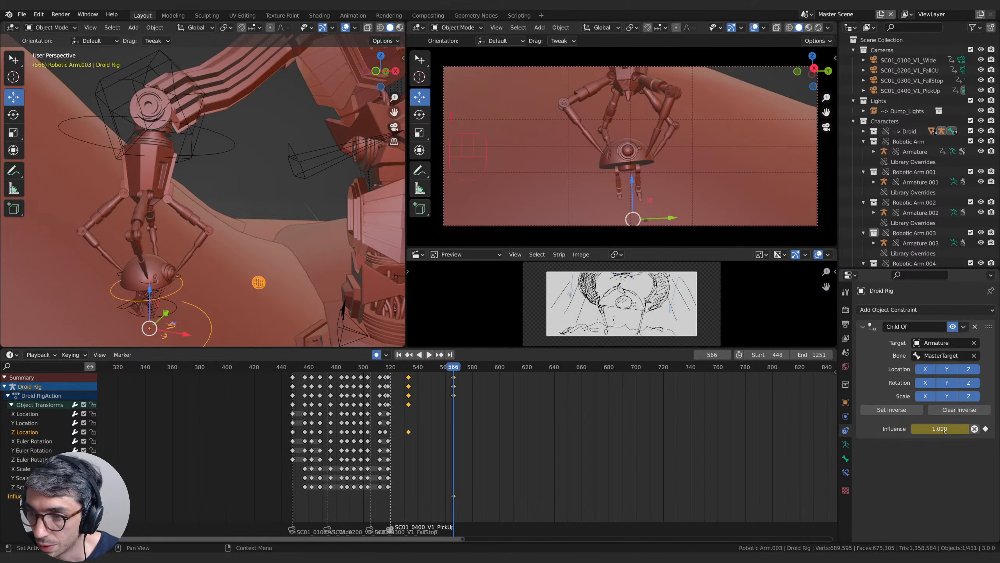
# Step: Set the Child Of influence to 0 on frame 563 and keyframe it
pyautogui.moveTo(453, 368); pyautogui.dragTo(450, 369)
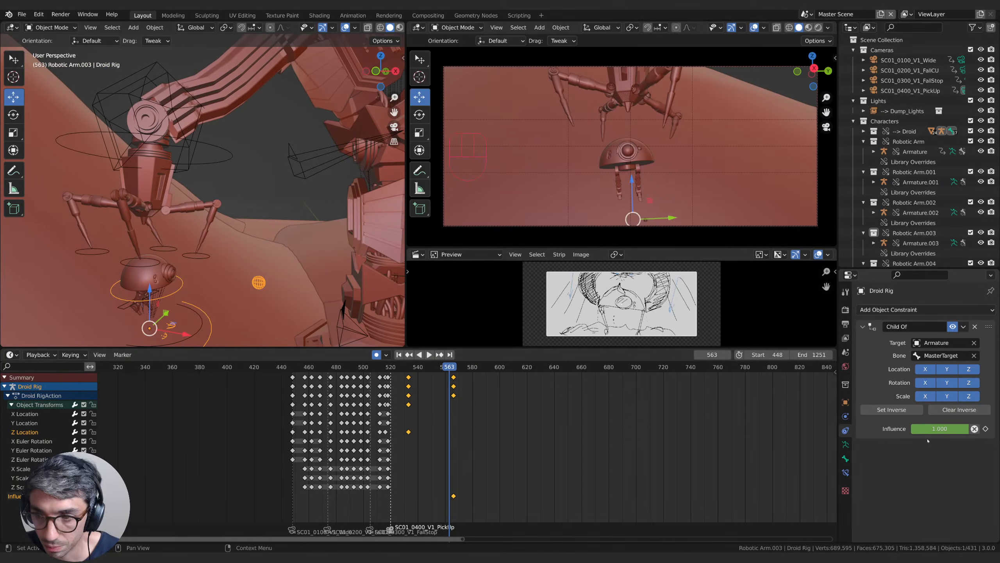
pyautogui.click(957, 429)
pyautogui.write('0')
pyautogui.press('Return')
pyautogui.press('i')
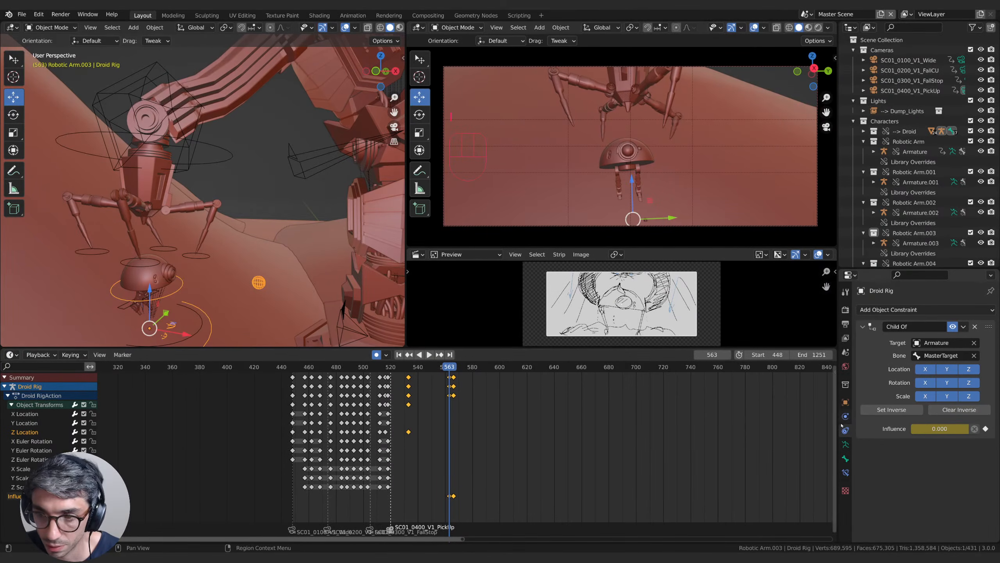
# Step: Play back the animation from frame 581 to check the droid in the arm's grip, and return to frame 586
pyautogui.moveTo(450, 368); pyautogui.dragTo(473, 388)
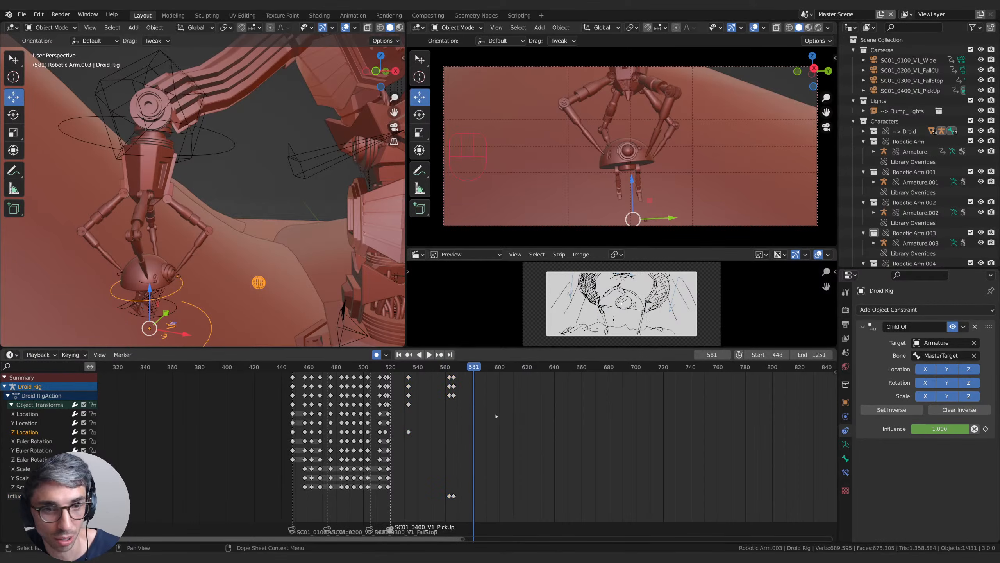
pyautogui.press('space')
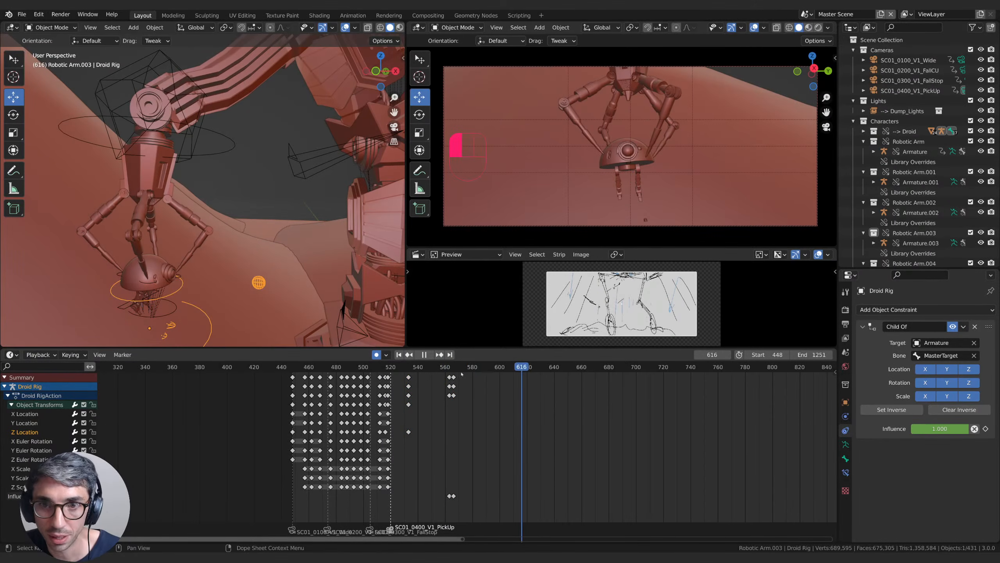
pyautogui.press('space')
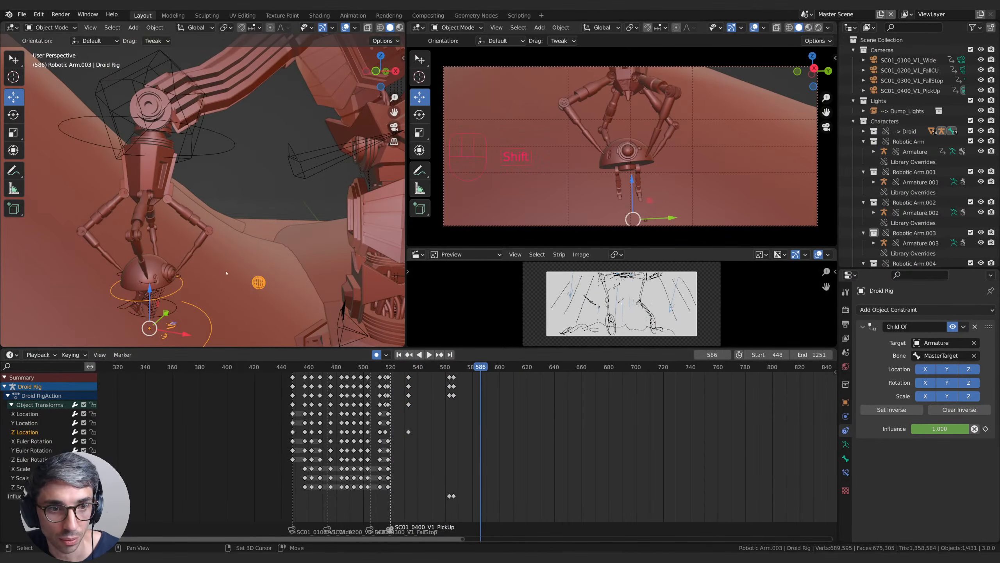
pyautogui.moveTo(272, 276); pyautogui.dragTo(303, 259, button='middle')
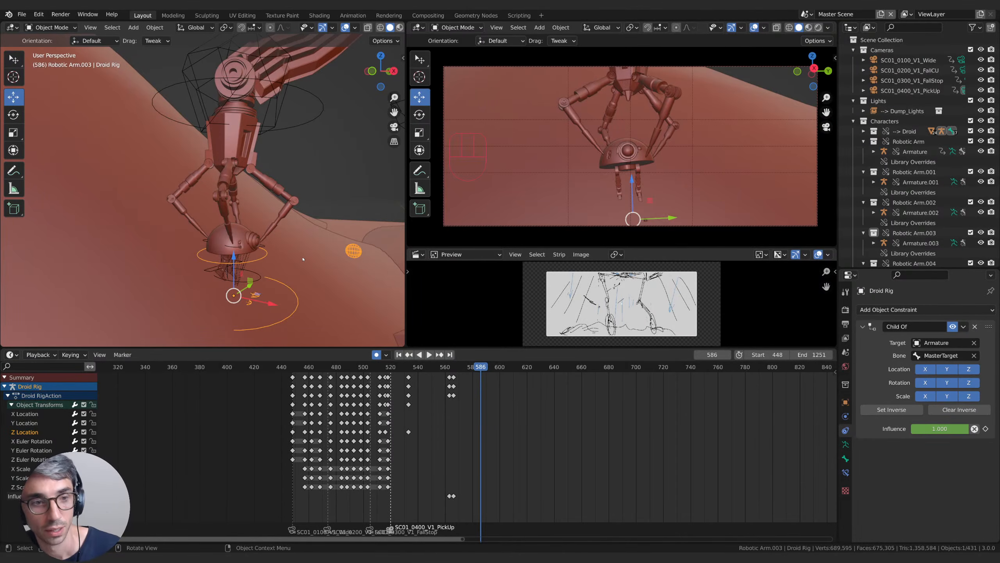
pyautogui.moveTo(282, 299); pyautogui.dragTo(276, 161, button='middle')
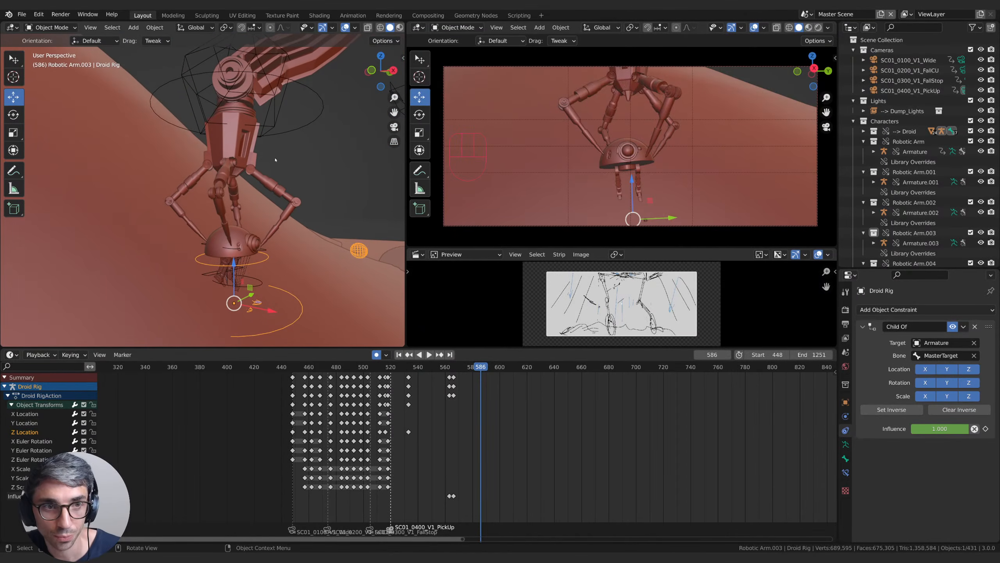
# Step: Select the armature of the robotic arm holding the droid and switch it to Pose Mode
pyautogui.click(296, 129)
pyautogui.press('Tab')
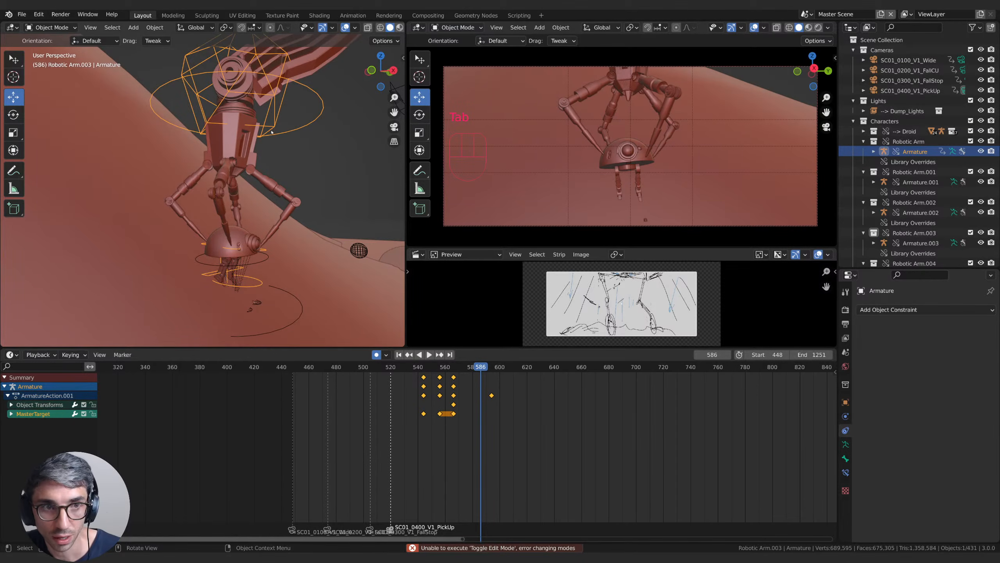
pyautogui.click(50, 27)
pyautogui.click(47, 61)
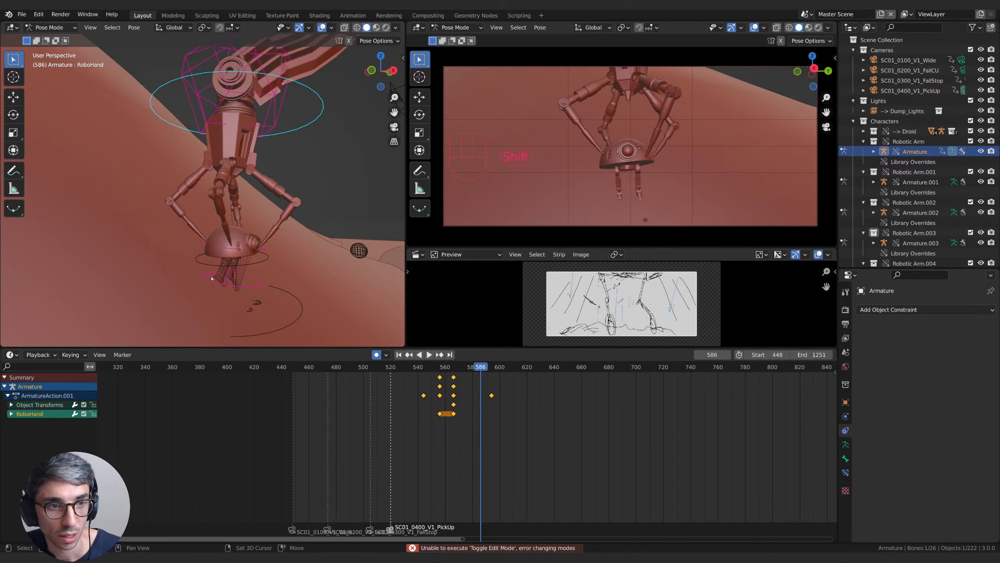
pyautogui.keyDown('shift'); pyautogui.click(212, 277); pyautogui.keyUp('shift')
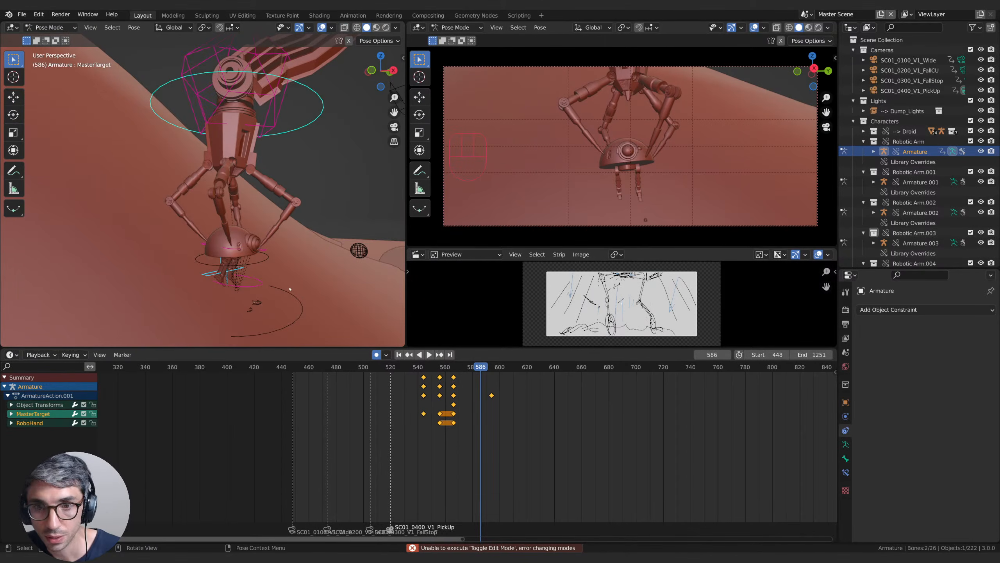
pyautogui.scroll(-5, 290, 289)
pyautogui.keyDown('shift'); pyautogui.moveTo(290, 289); pyautogui.dragTo(251, 294, button='middle'); pyautogui.keyUp('shift')
pyautogui.press('g')
pyautogui.press('z')
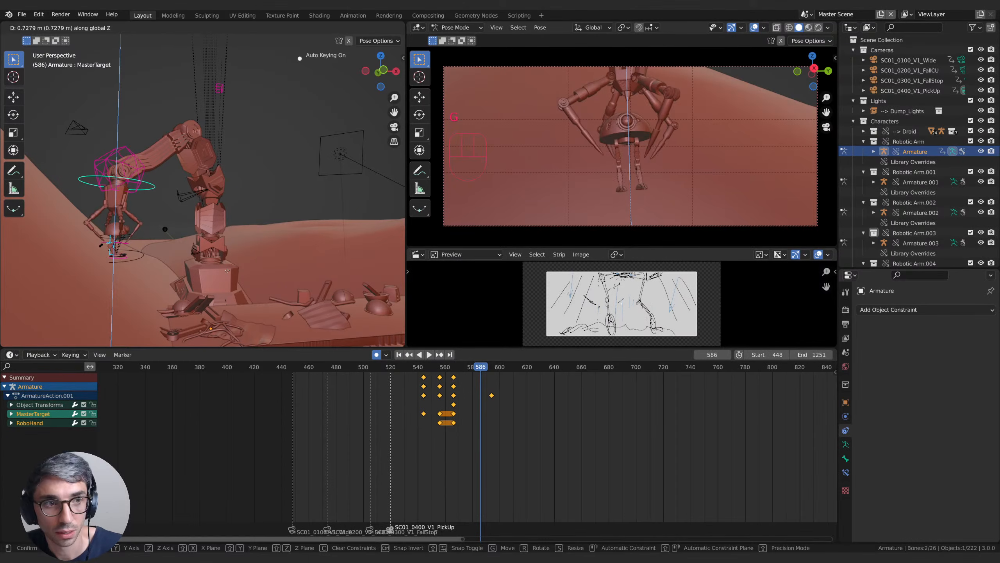
pyautogui.rightClick(227, 272)
# Step: Raise the RoboHand.Target and MasterTarget bones along Z at frame 586 to lift the droid out of the camera view
pyautogui.click(139, 174)
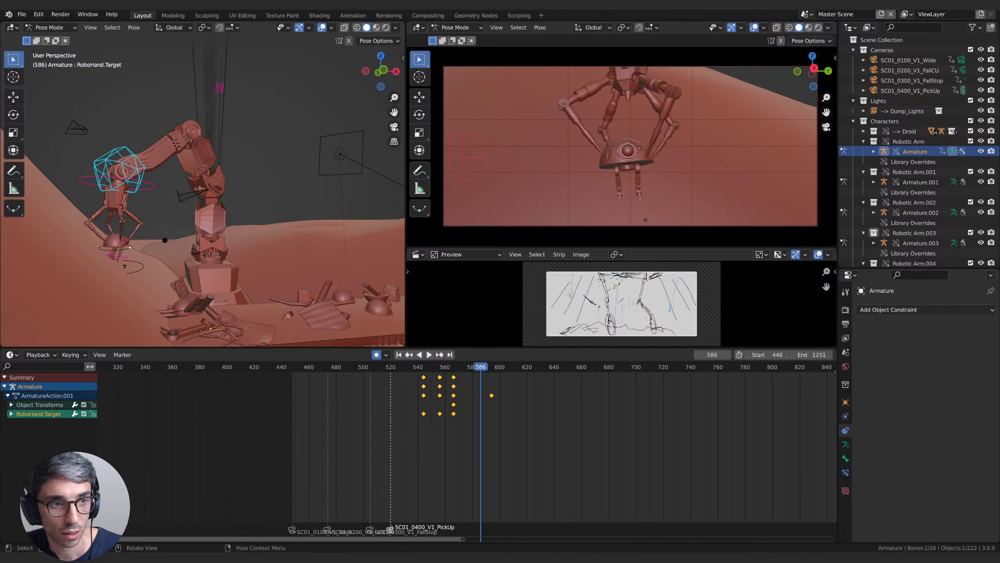
pyautogui.keyDown('shift'); pyautogui.click(110, 253); pyautogui.keyUp('shift')
pyautogui.press('g')
pyautogui.press('z')
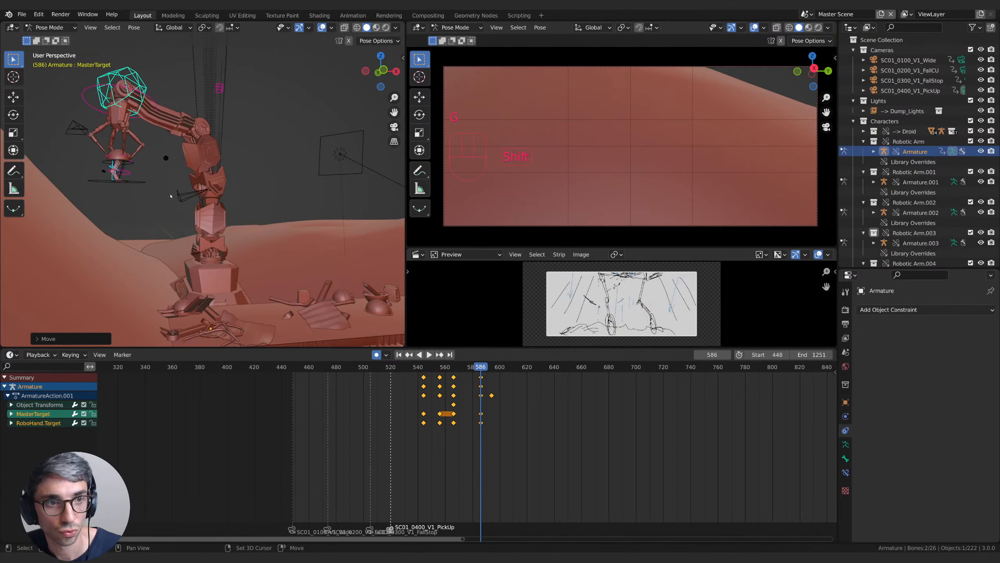
pyautogui.click(303, 240)
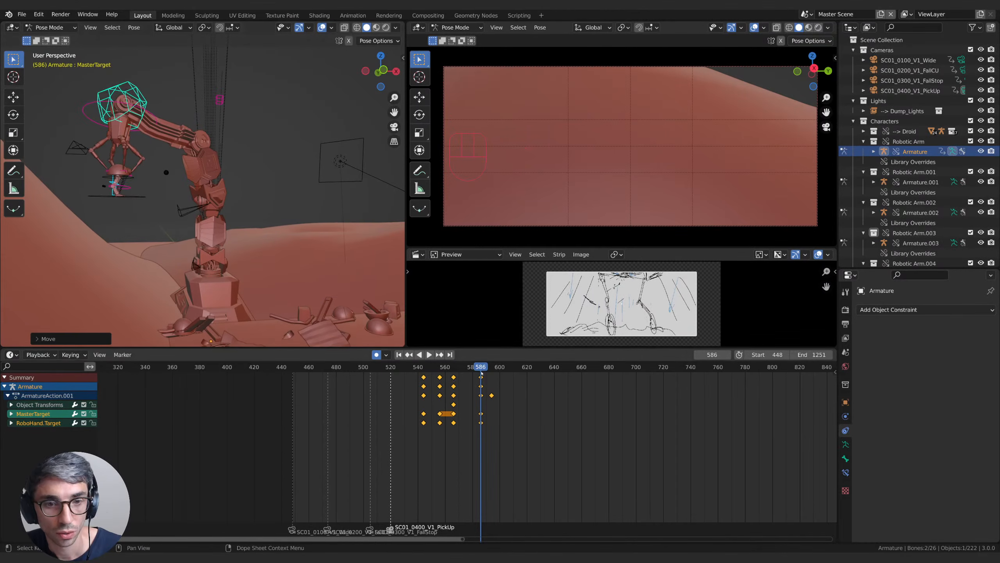
# Step: Keyframe all of the robotic arm's control bones at frame 586
pyautogui.press('a')
pyautogui.press('i')
pyautogui.click(303, 238)
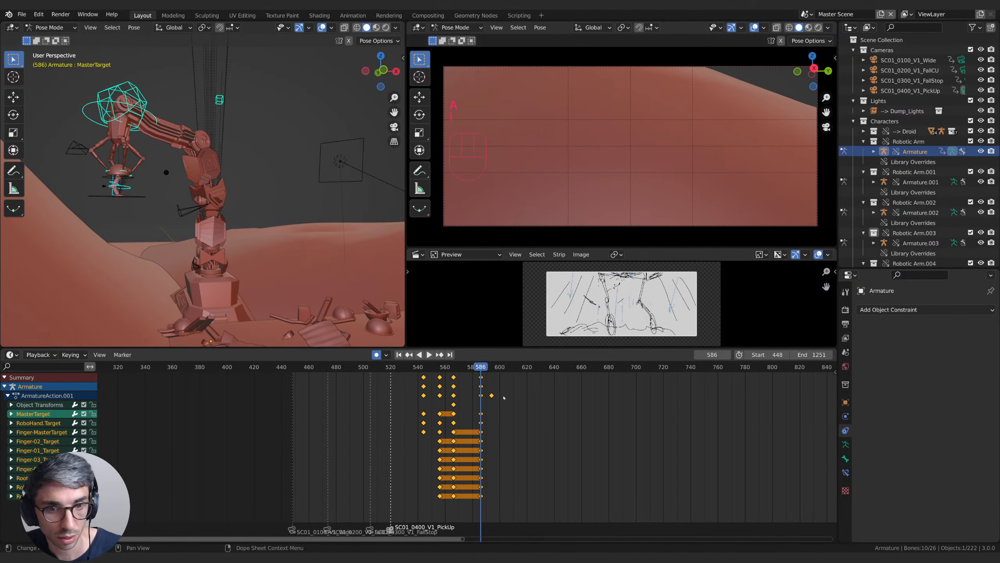
# Step: Advance the timeline to frame 607
pyautogui.moveTo(480, 368)
pyautogui.mouseDown()
pyautogui.moveTo(429, 369)
pyautogui.moveTo(493, 370)
pyautogui.mouseUp()
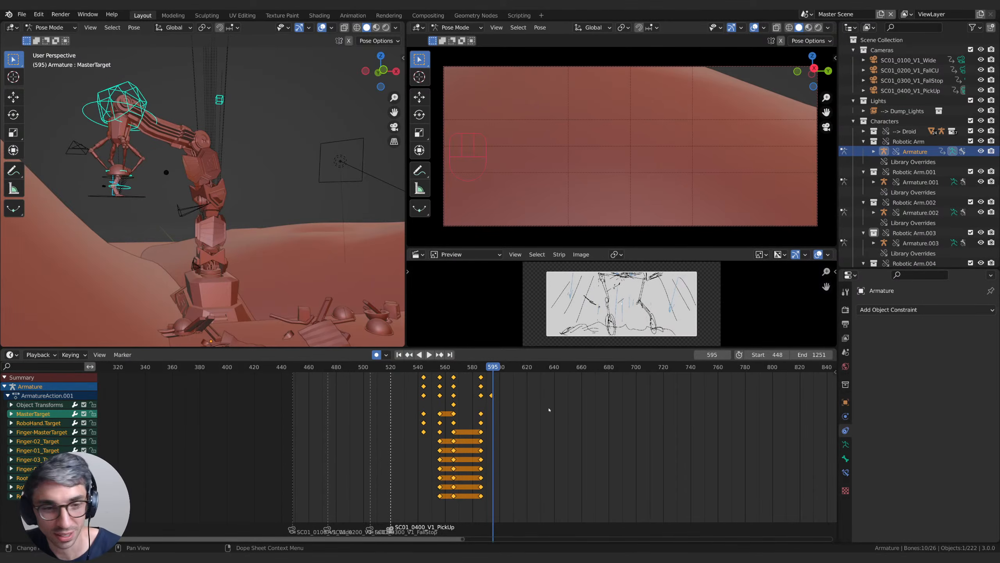
pyautogui.moveTo(495, 367)
pyautogui.mouseDown()
pyautogui.moveTo(506, 368)
pyautogui.moveTo(465, 373)
pyautogui.moveTo(510, 368)
pyautogui.mouseUp()
pyautogui.moveTo(197, 177); pyautogui.dragTo(192, 220, button='middle')
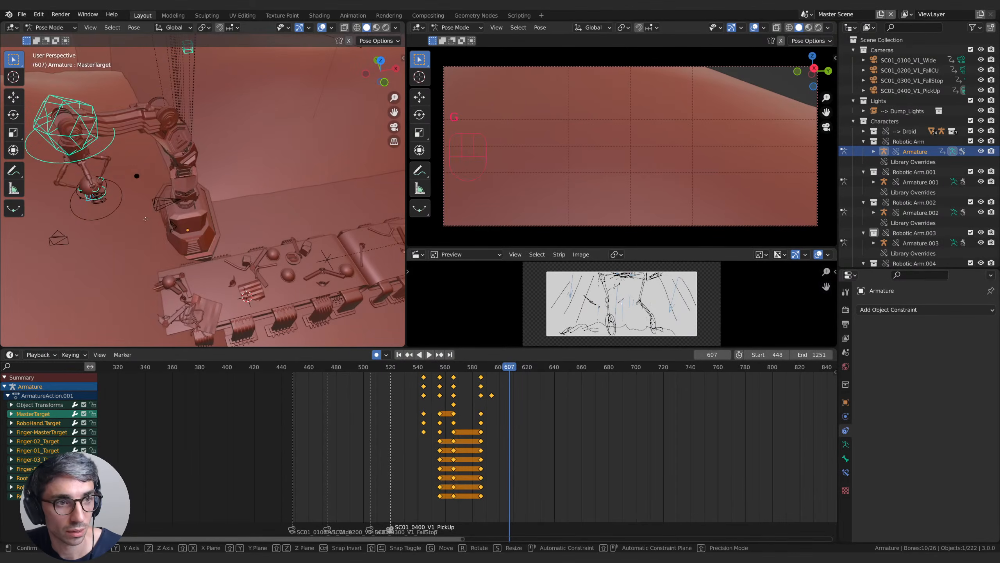
pyautogui.press('g')
pyautogui.hotkey('shift', 'z')
pyautogui.click(159, 224)
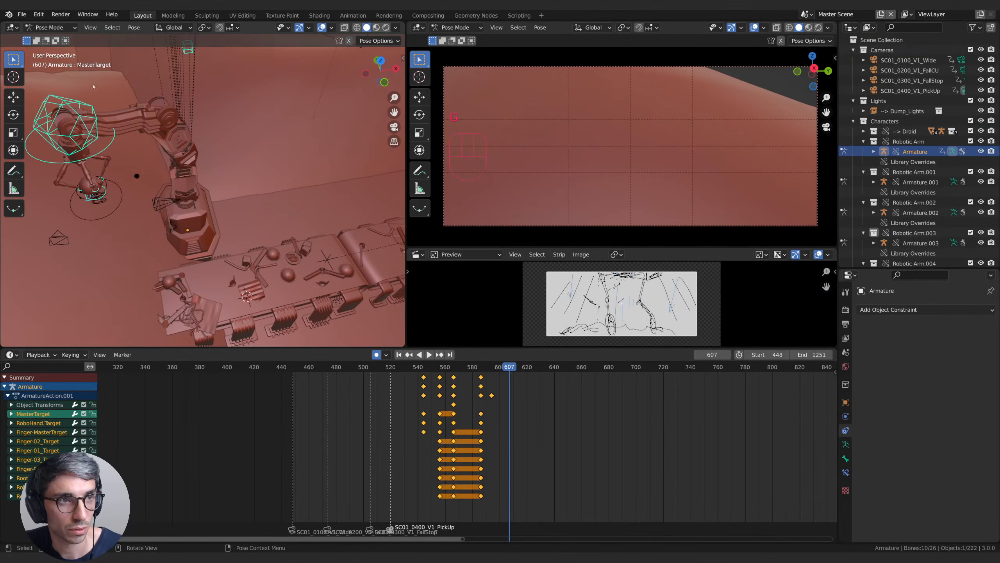
# Step: Move RoboHand.Target and MasterTarget horizontally by about 10 m, with Z locked, to bring the droid toward the conveyor at frame 607
pyautogui.click(98, 141)
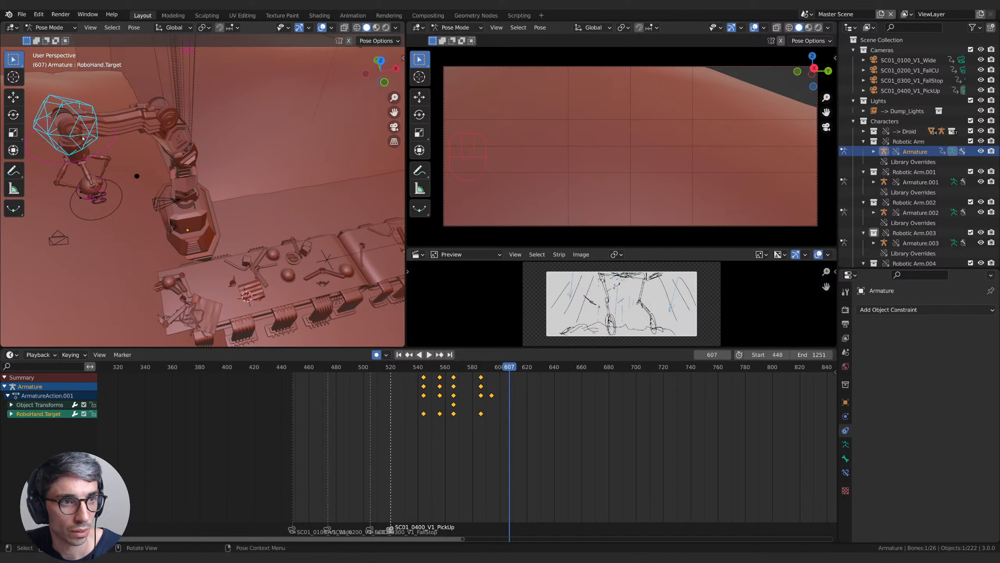
pyautogui.press('shift')
pyautogui.keyDown('shift'); pyautogui.click(94, 199); pyautogui.keyUp('shift')
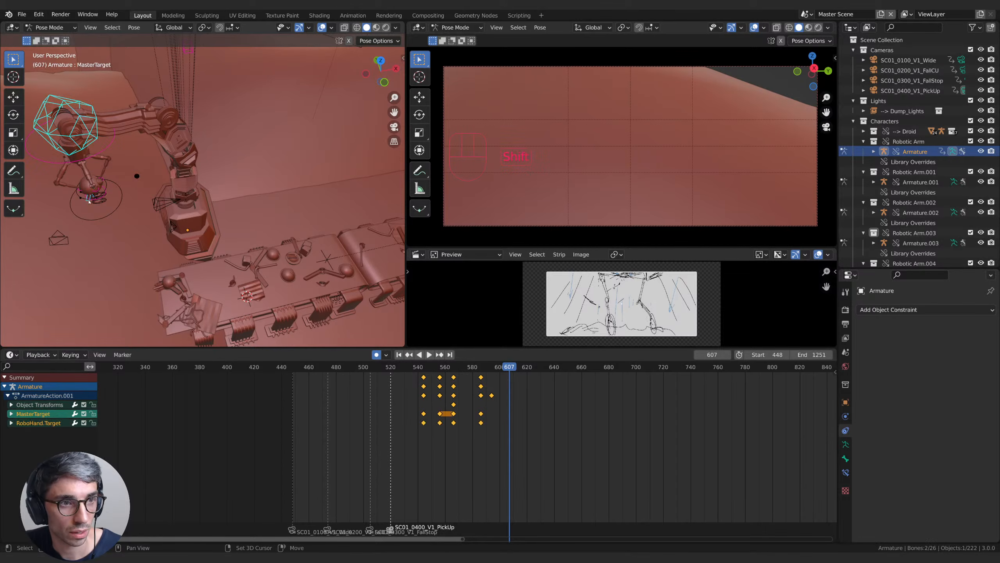
pyautogui.press('g')
pyautogui.hotkey('shift', 'z')
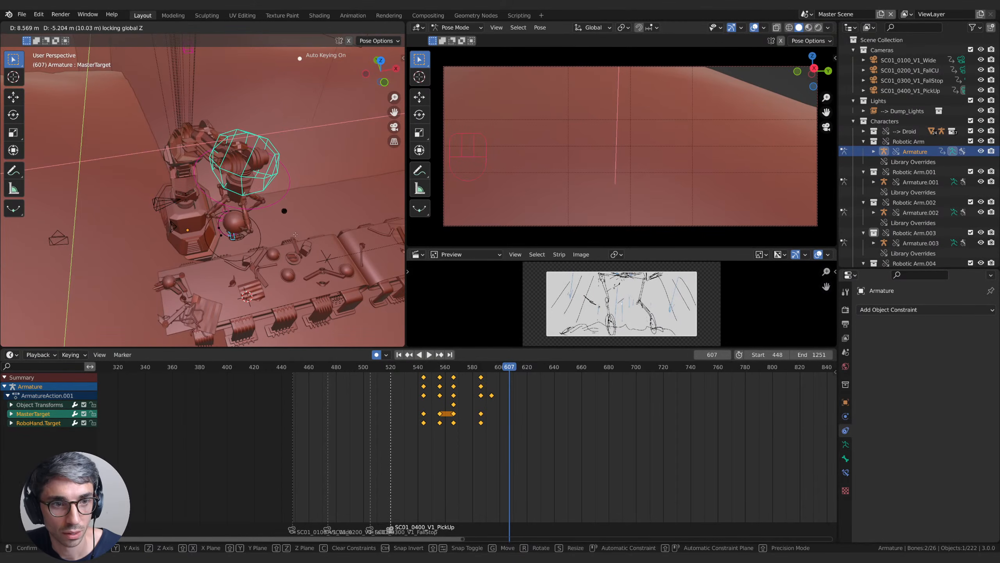
pyautogui.click(256, 231)
pyautogui.moveTo(256, 231); pyautogui.dragTo(41, 248, button='middle')
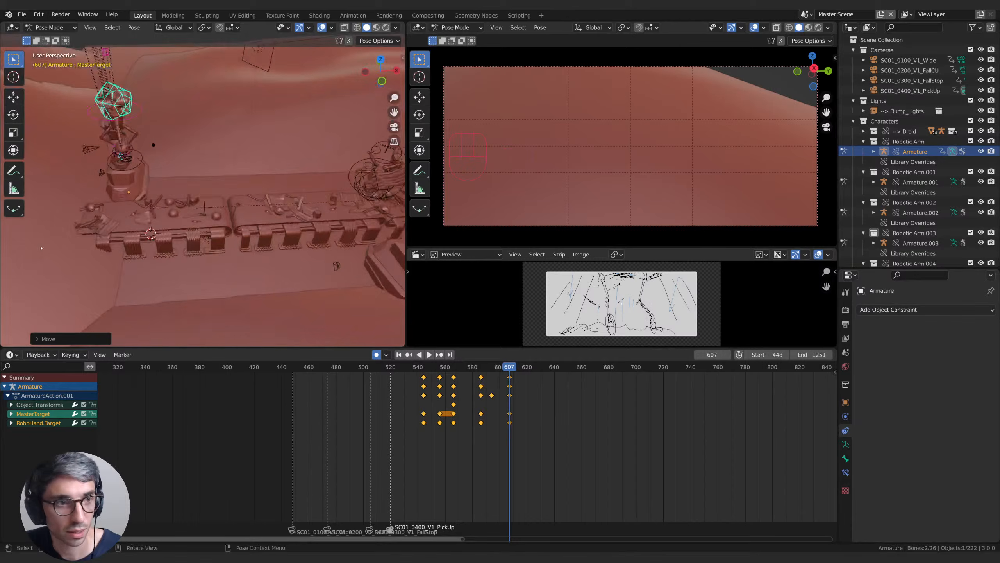
# Step: Adjust the height of the selected RoboHand.Target and MasterTarget bones along Z at frame 607, lowering them by about 3.2 m
pyautogui.moveTo(138, 186); pyautogui.dragTo(268, 77, button='middle')
pyautogui.press('g')
pyautogui.press('z')
pyautogui.click(163, 168)
pyautogui.moveTo(201, 151); pyautogui.dragTo(230, 140, button='middle')
pyautogui.press('g')
pyautogui.press('z')
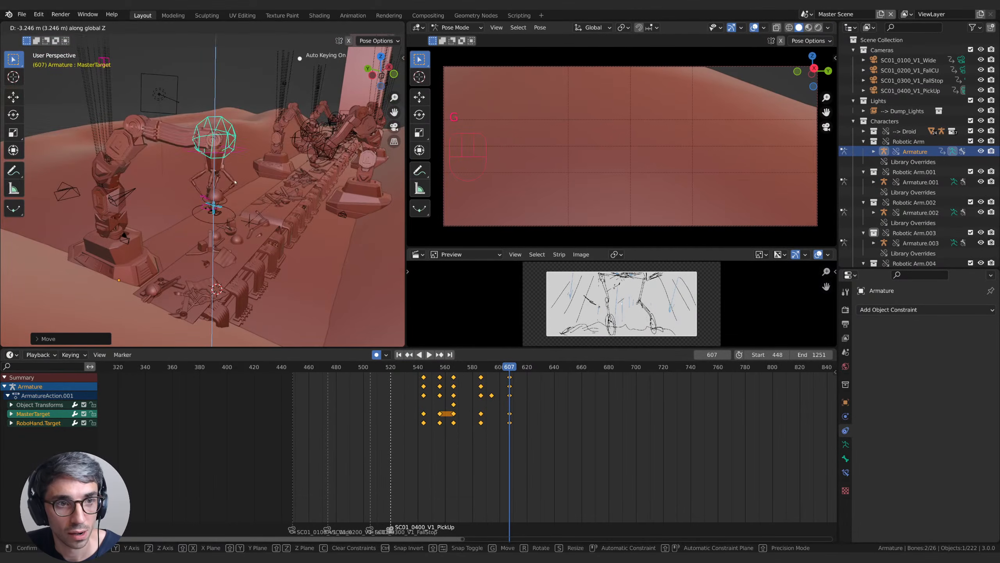
pyautogui.click(235, 182)
# Step: Reposition the two target bones horizontally with Z locked, then keyframe the whole character at frame 607
pyautogui.moveTo(235, 182); pyautogui.dragTo(252, 164, button='middle')
pyautogui.press('g')
pyautogui.hotkey('shift', 'z')
pyautogui.click(258, 230)
pyautogui.moveTo(103, 179); pyautogui.dragTo(481, 244, button='middle')
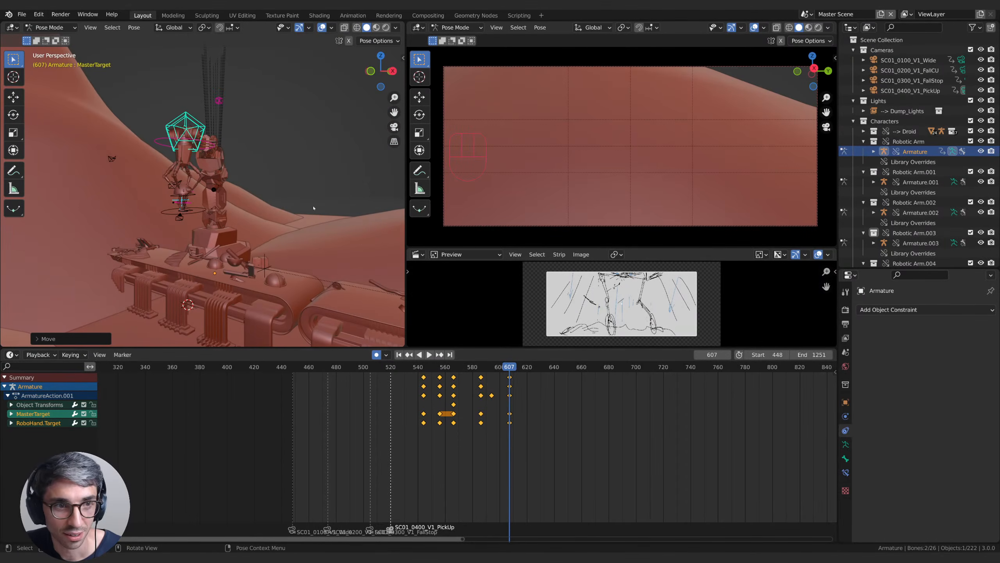
pyautogui.press('i')
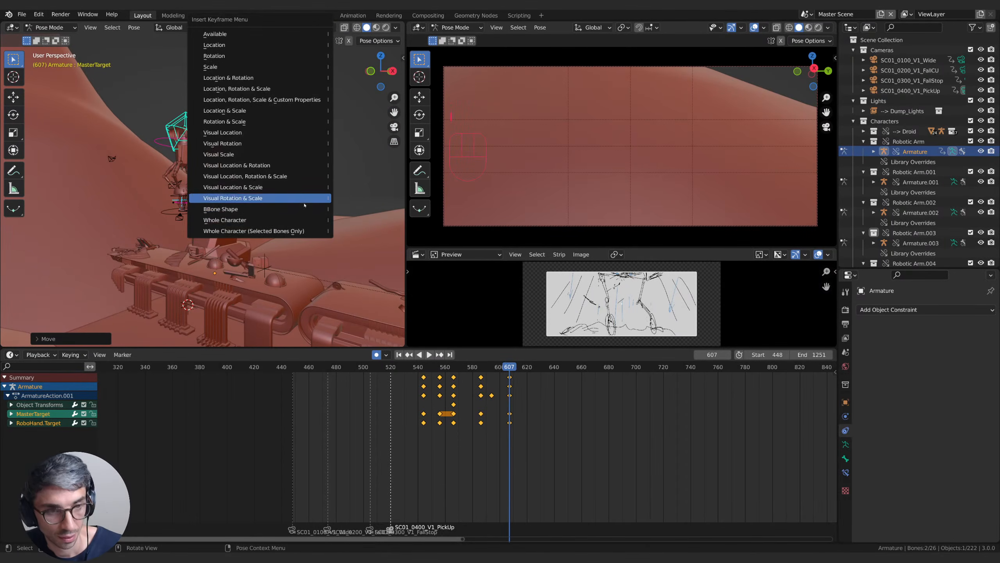
pyautogui.click(221, 219)
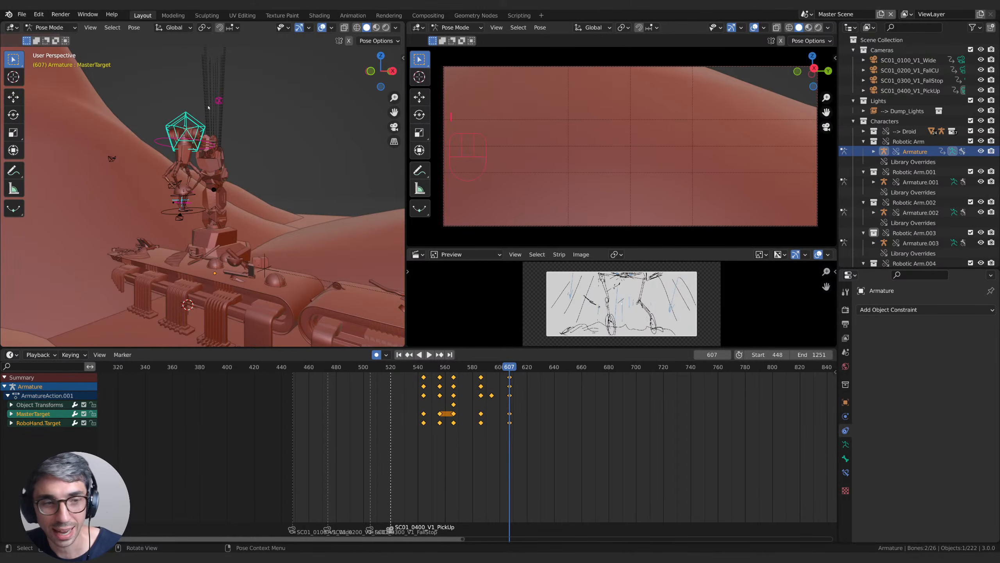
# Step: Advance to frame 651 and lower RoboHand.Target and MasterTarget by about 4.1 m along Z to bring the droid down to the conveyor
pyautogui.moveTo(559, 432); pyautogui.dragTo(458, 431, button='middle')
pyautogui.moveTo(410, 370); pyautogui.dragTo(469, 378)
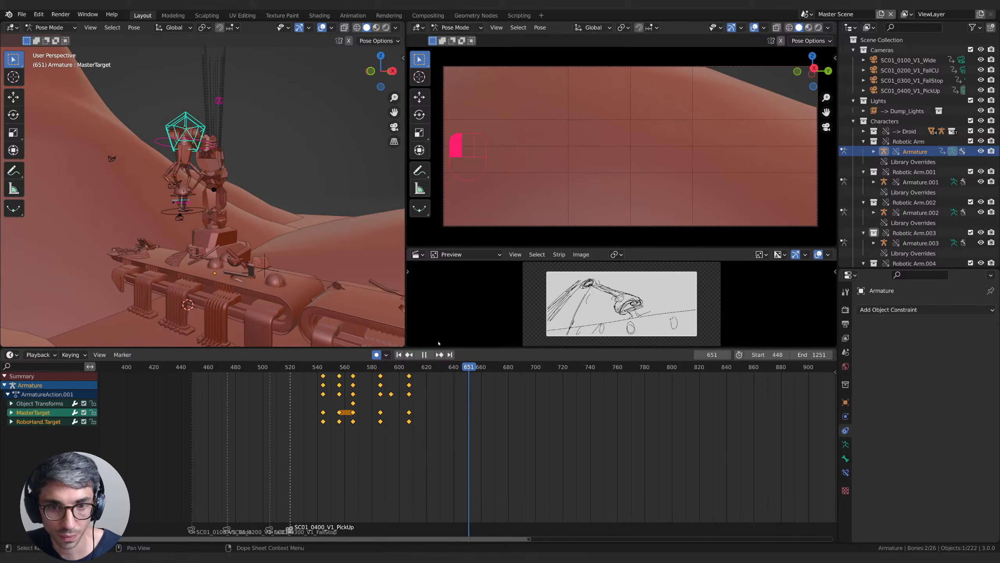
pyautogui.moveTo(241, 196); pyautogui.dragTo(287, 181, button='middle')
pyautogui.press('g')
pyautogui.press('z')
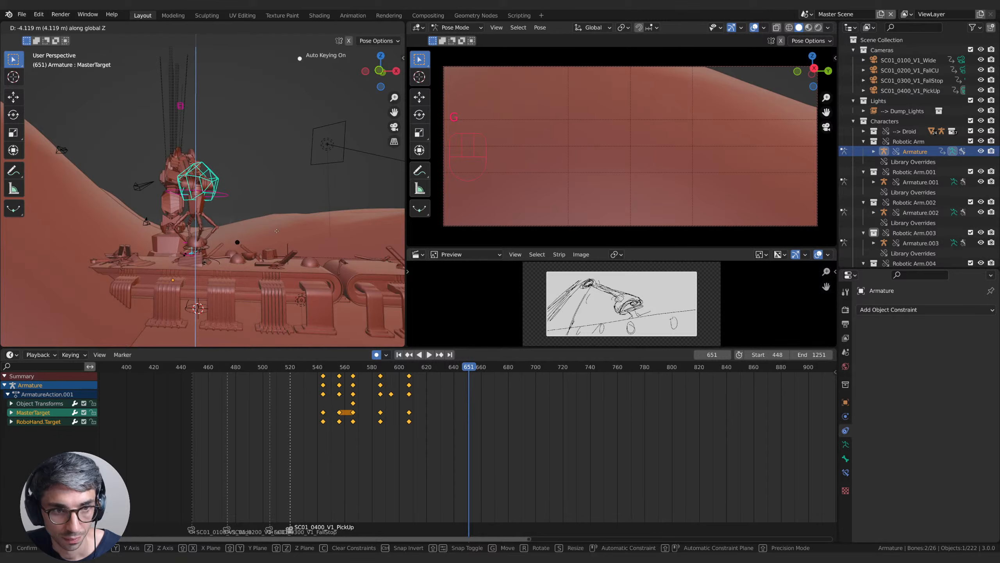
pyautogui.click(277, 231)
pyautogui.moveTo(276, 231); pyautogui.dragTo(220, 233, button='middle')
pyautogui.scroll(5, 197, 251)
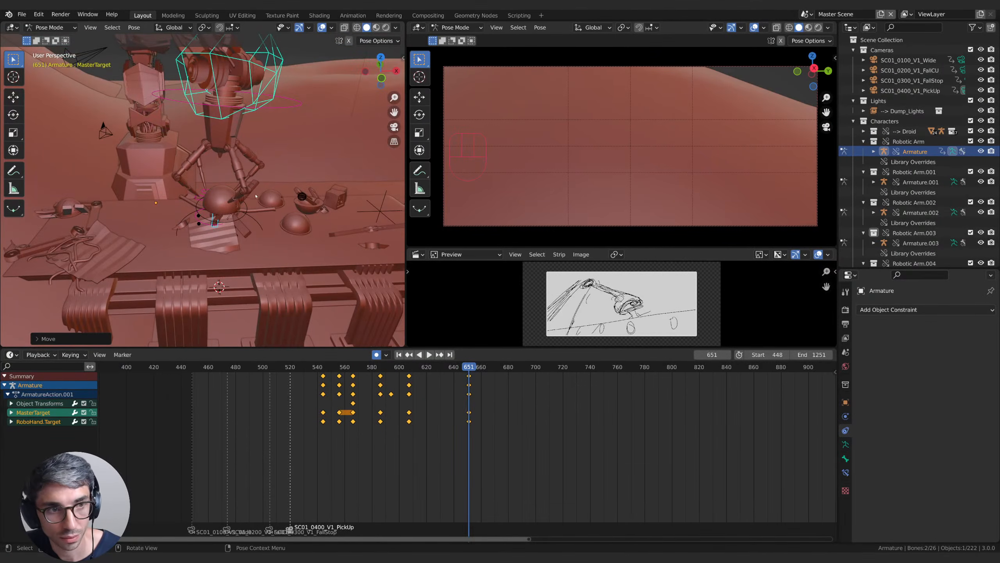
# Step: Shift both target bones horizontally by about 1.8 m with Z locked, and keyframe the whole character at frame 651
pyautogui.moveTo(296, 182); pyautogui.dragTo(220, 185, button='middle')
pyautogui.press('g')
pyautogui.hotkey('shift', 'z')
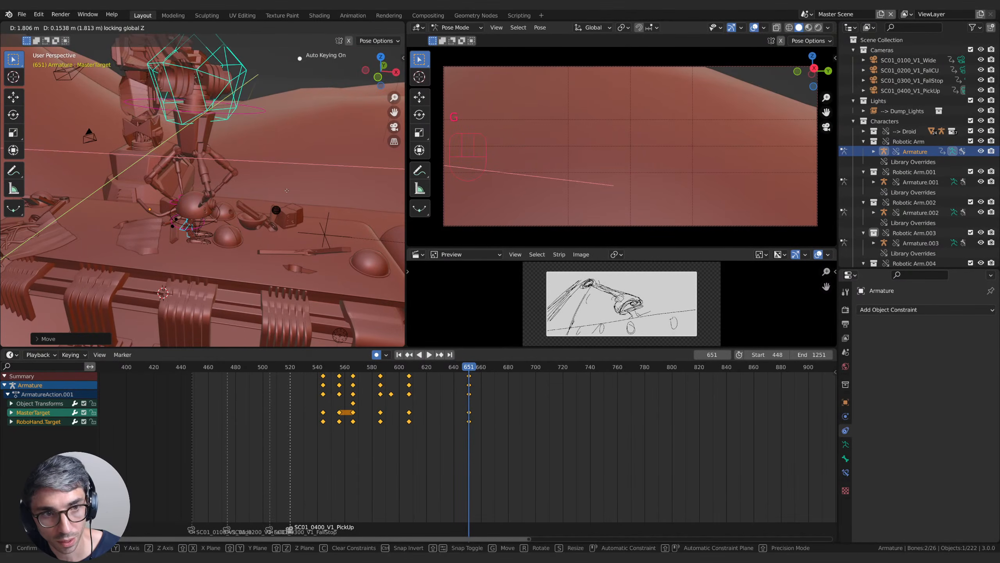
pyautogui.click(287, 190)
pyautogui.moveTo(287, 190)
pyautogui.mouseDown(button='middle')
pyautogui.moveTo(226, 170)
pyautogui.moveTo(304, 184)
pyautogui.mouseUp(button='middle')
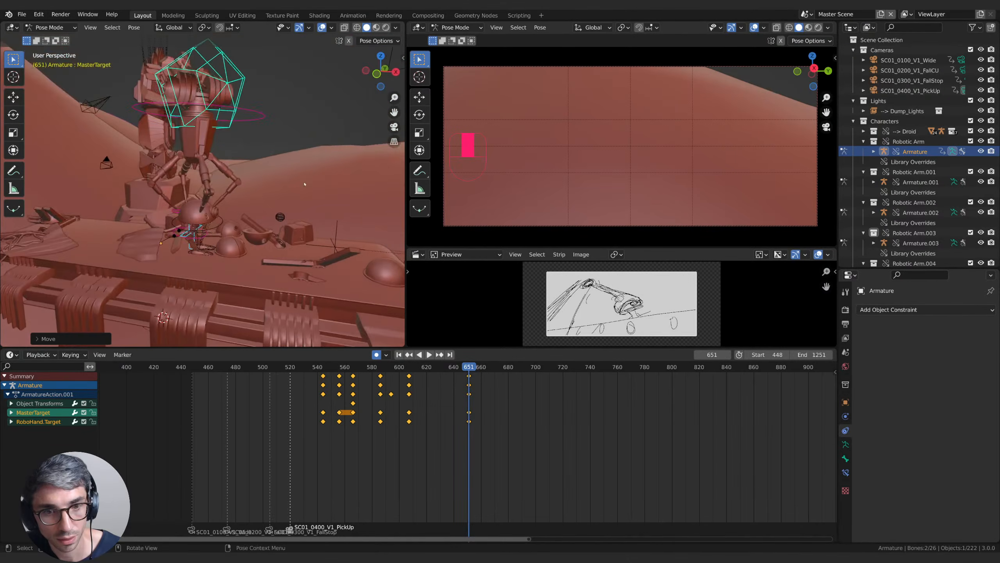
pyautogui.press('i')
pyautogui.click(274, 213)
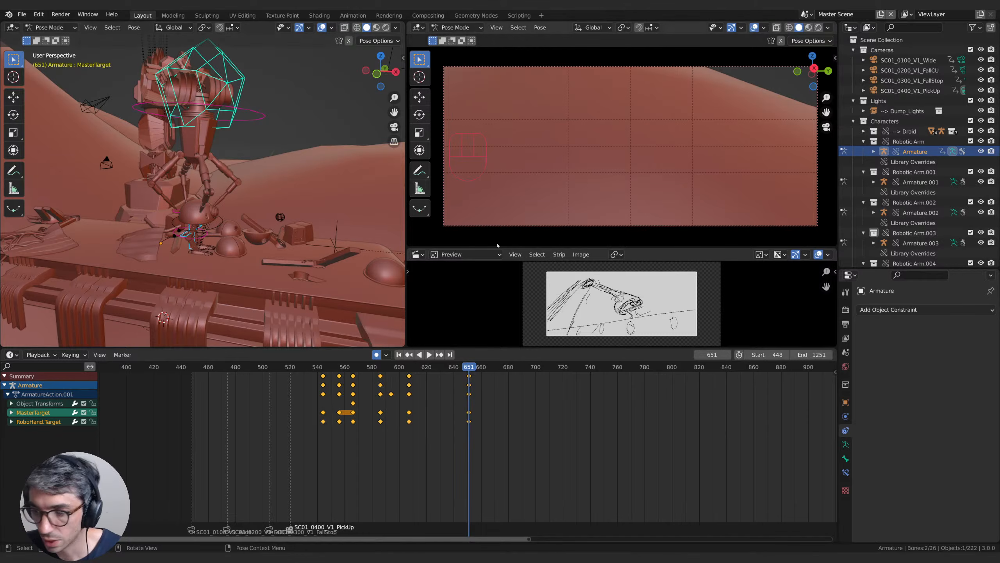
# Step: Deselect the keyframes and play back the arm's motion to review it carrying the droid to the conveyor
pyautogui.click(498, 386)
pyautogui.moveTo(469, 368); pyautogui.dragTo(365, 370)
pyautogui.moveTo(236, 179); pyautogui.dragTo(325, 265, button='middle')
pyautogui.moveTo(327, 365); pyautogui.dragTo(333, 366)
pyautogui.press('space')
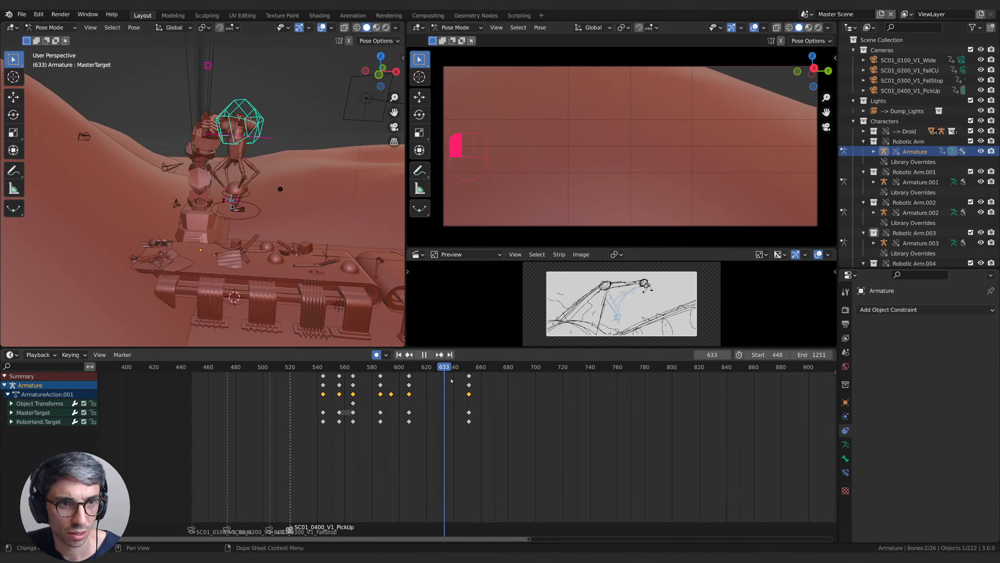
# Step: Advance to frame 661 and scale up the Finger-MasterTarget bone to start opening the fingers around the droid
pyautogui.moveTo(472, 392)
pyautogui.mouseDown()
pyautogui.moveTo(277, 393)
pyautogui.moveTo(498, 390)
pyautogui.moveTo(340, 388)
pyautogui.moveTo(492, 394)
pyautogui.moveTo(457, 394)
pyautogui.moveTo(483, 395)
pyautogui.mouseUp()
pyautogui.moveTo(347, 276); pyautogui.dragTo(276, 205, button='middle')
pyautogui.scroll(2, 304, 271)
pyautogui.scroll(1, 304, 271)
pyautogui.scroll(3, 276, 205)
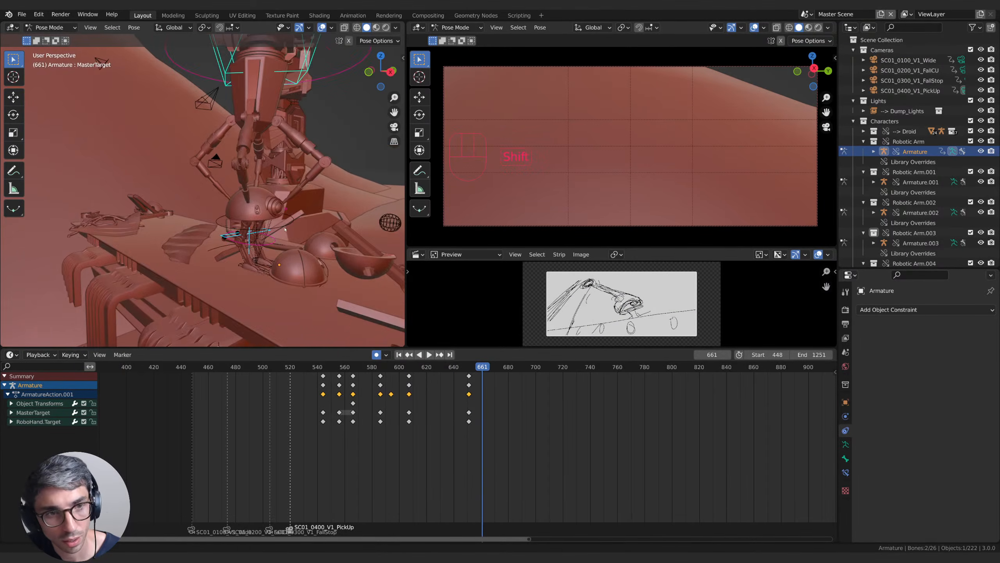
pyautogui.click(252, 254)
pyautogui.press('s')
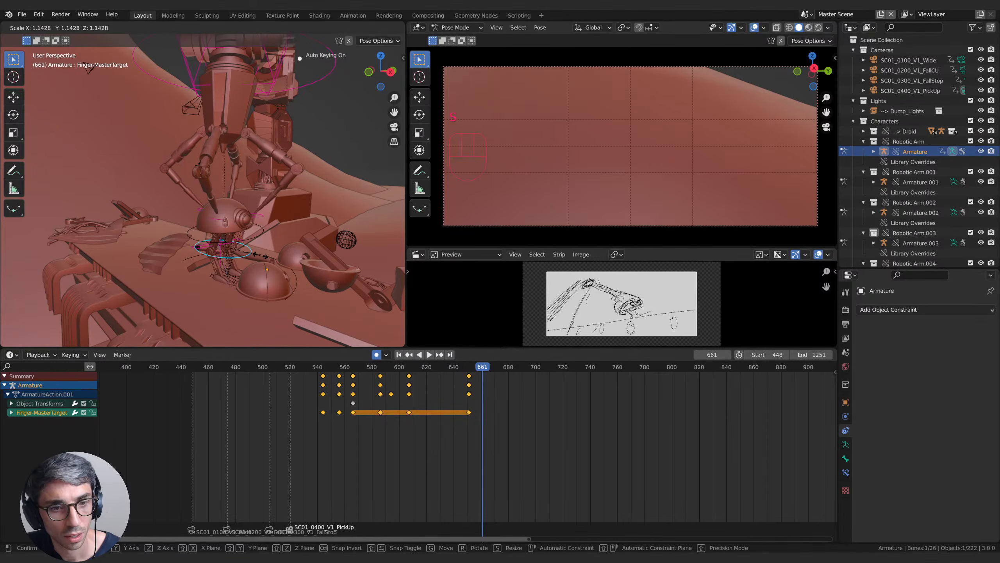
pyautogui.click(277, 262)
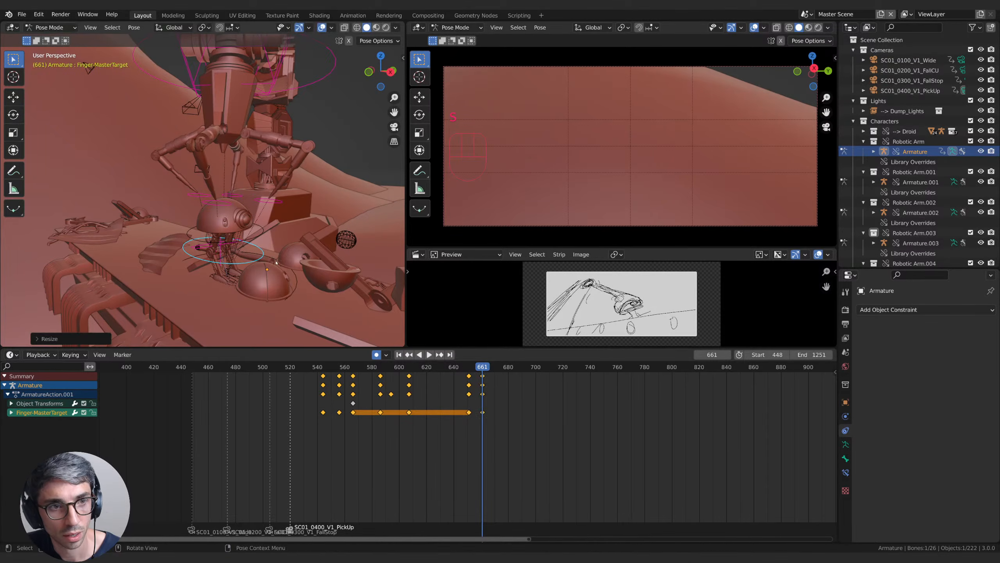
# Step: Refine Finger-MasterTarget's height and scale at frame 661 to spread the fingers wide and release the droid
pyautogui.press('g')
pyautogui.press('z')
pyautogui.press('s')
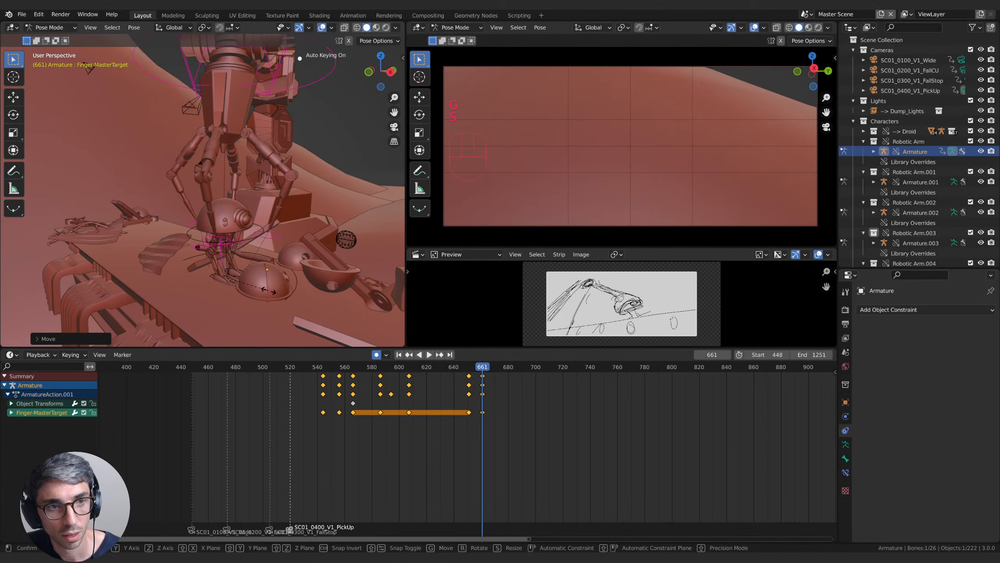
pyautogui.click(300, 291)
pyautogui.press('g')
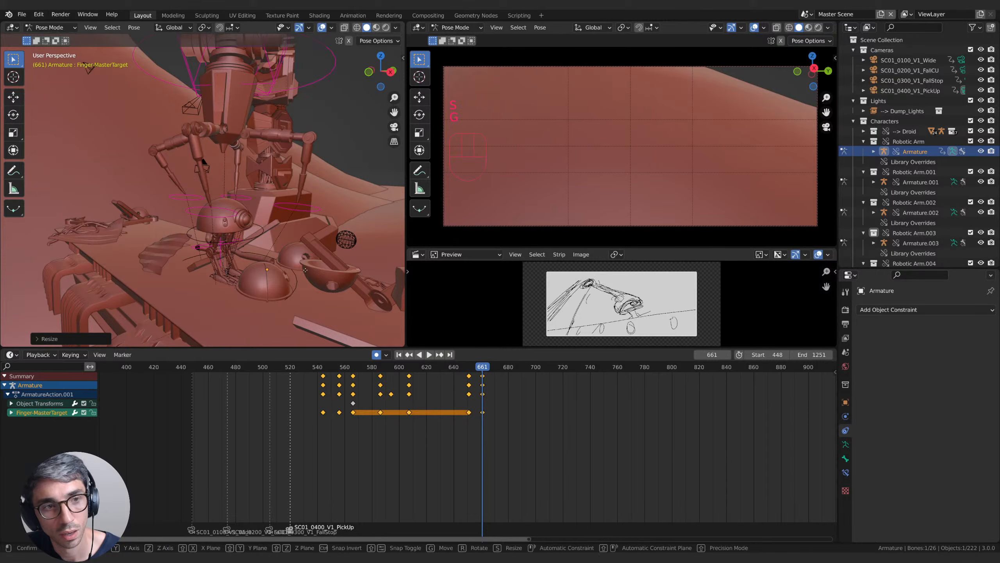
pyautogui.press('z')
pyautogui.click(302, 301)
pyautogui.press('s')
pyautogui.press('g')
pyautogui.press('g')
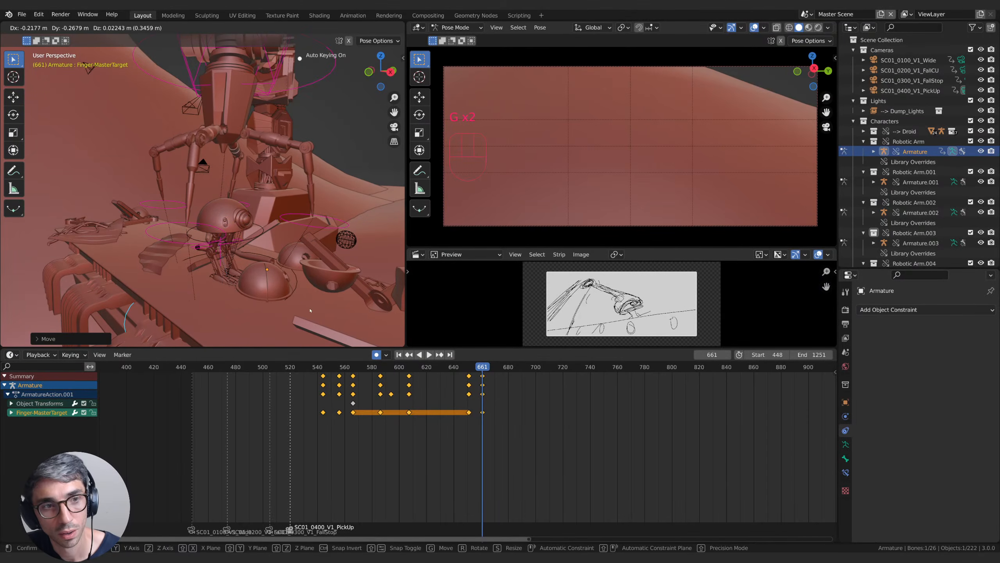
pyautogui.click(283, 264)
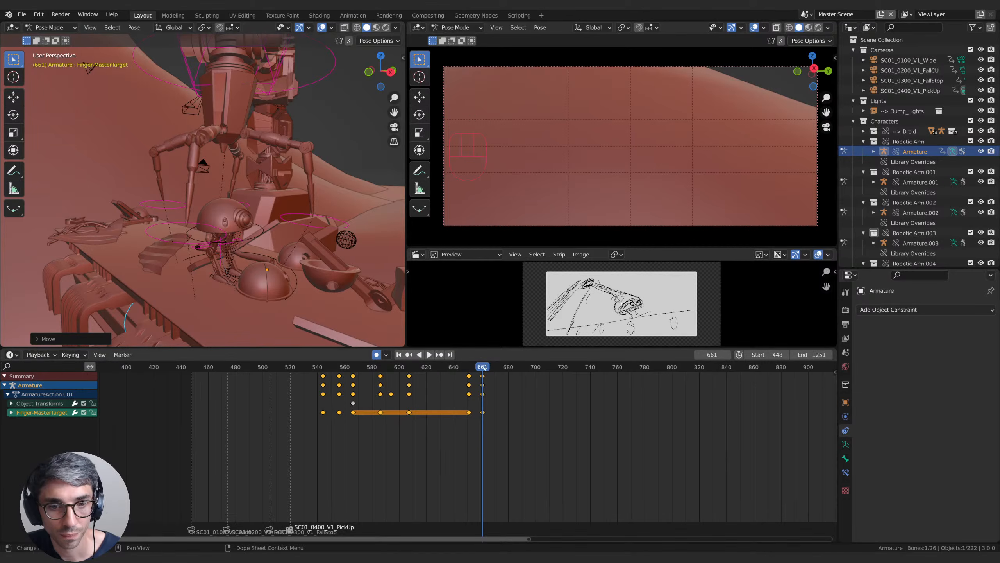
# Step: Select the RoboHand.Target bone and move it slightly at frame 661 to record a key for it
pyautogui.press('space')
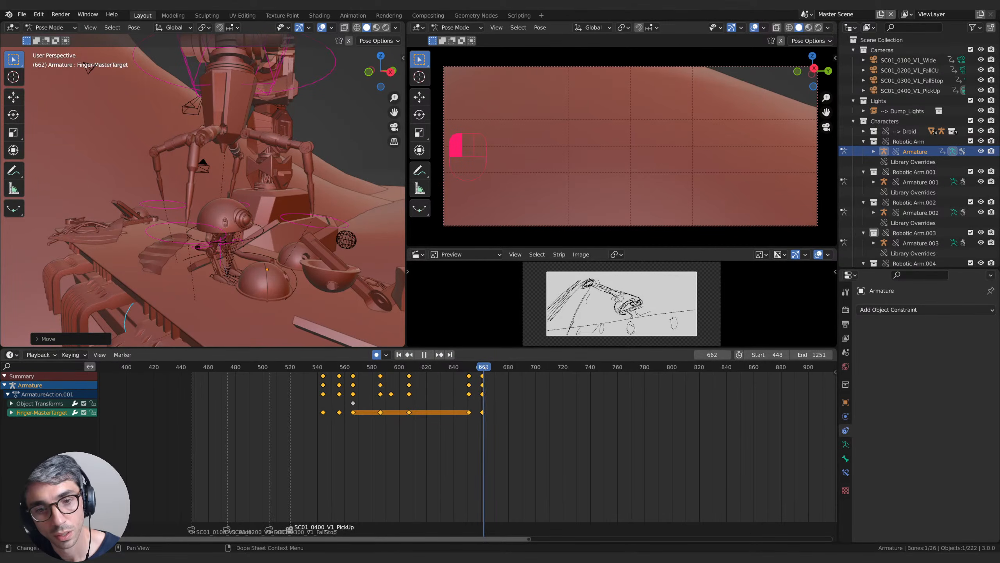
pyautogui.press('Escape')
pyautogui.click(273, 82)
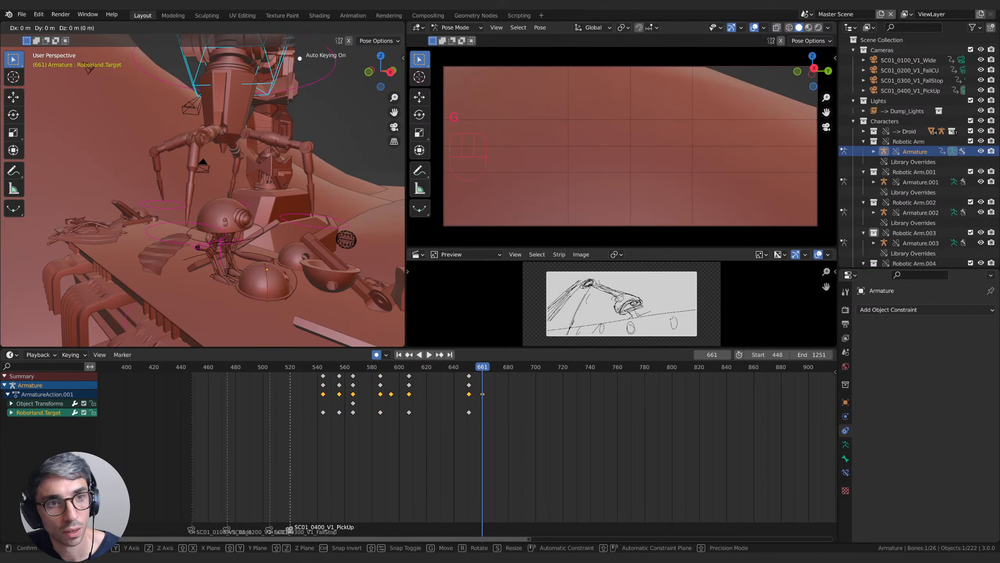
pyautogui.press('g')
pyautogui.click(286, 113)
# Step: Advance to frame 670 and raise RoboHand.Target along Z to lift the hand off the droid
pyautogui.moveTo(477, 367); pyautogui.dragTo(496, 367)
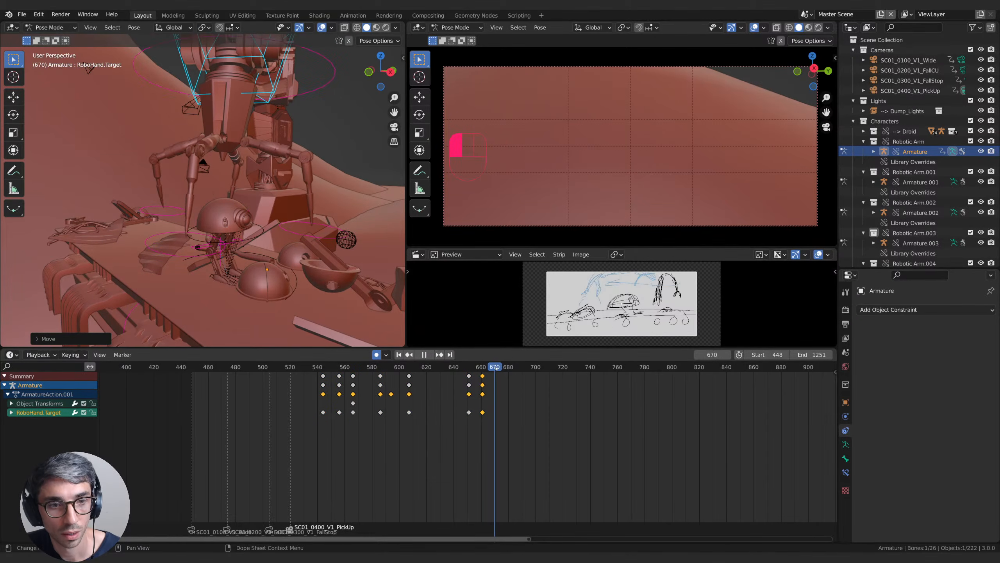
pyautogui.press('g')
pyautogui.press('z')
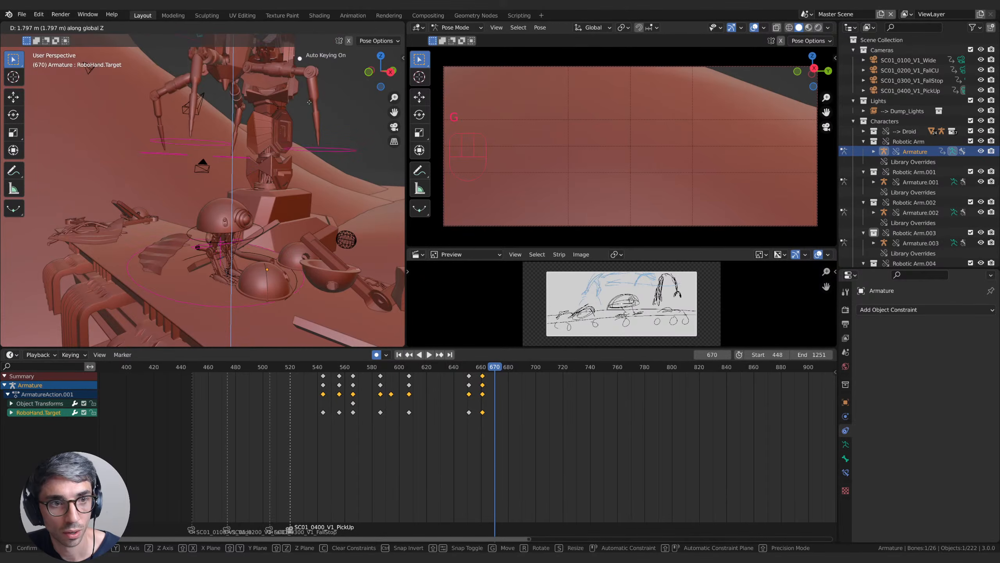
pyautogui.click(273, 307)
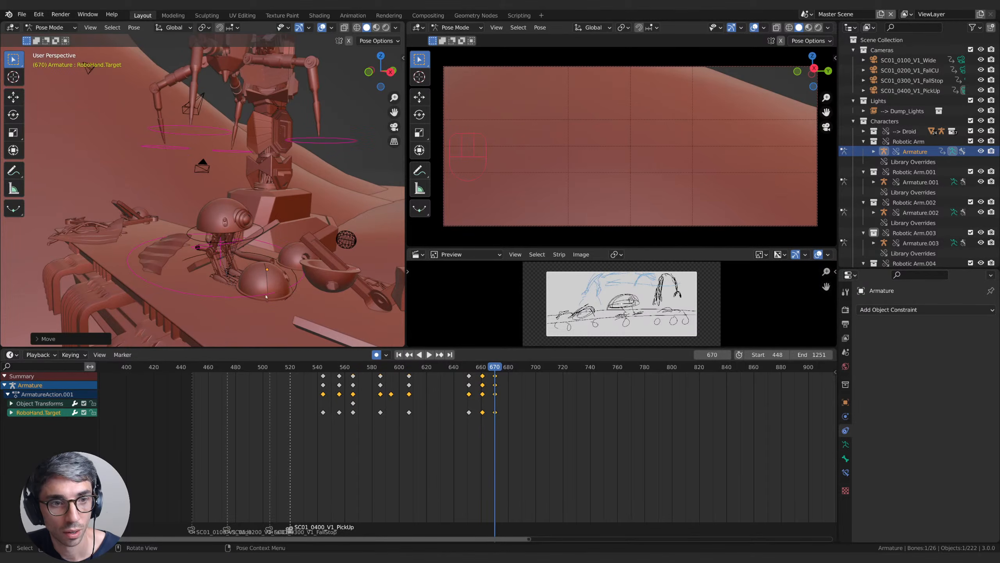
# Step: Scale down Finger-MasterTarget and raise it along Z at frame 670 to draw the fingers together above the droid
pyautogui.click(266, 296)
pyautogui.press('s')
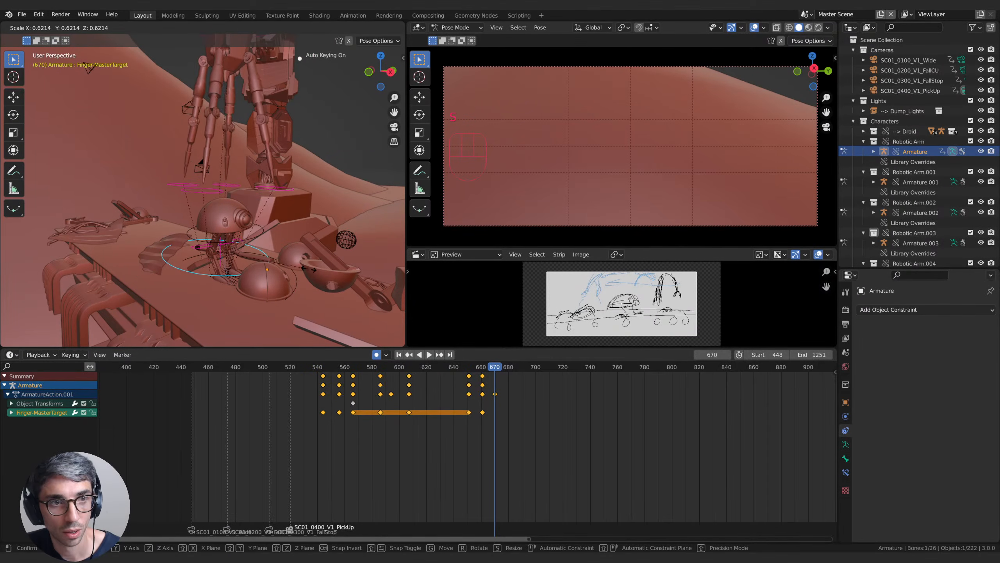
pyautogui.click(273, 223)
pyautogui.press('g')
pyautogui.press('z')
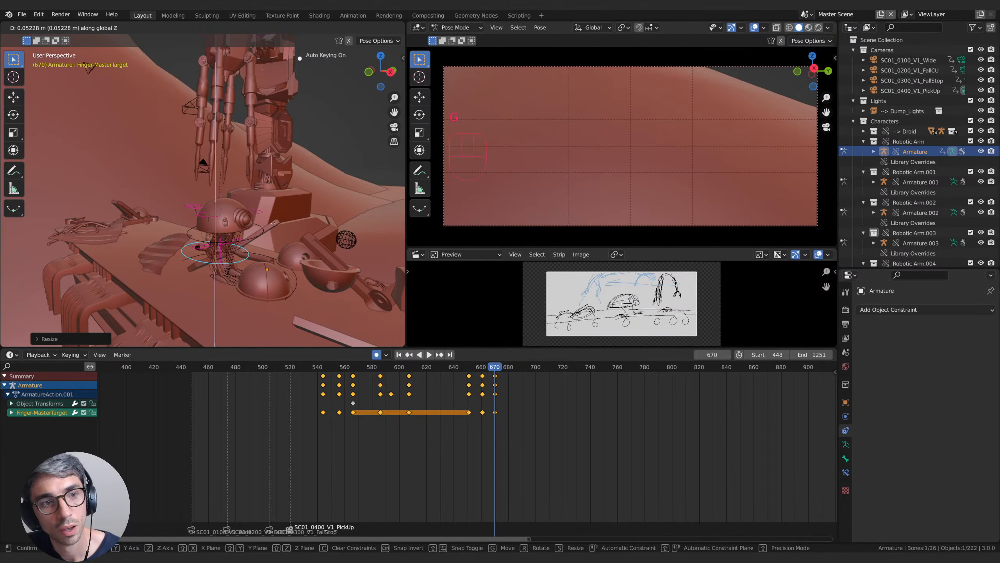
pyautogui.click(247, 199)
pyautogui.press('s')
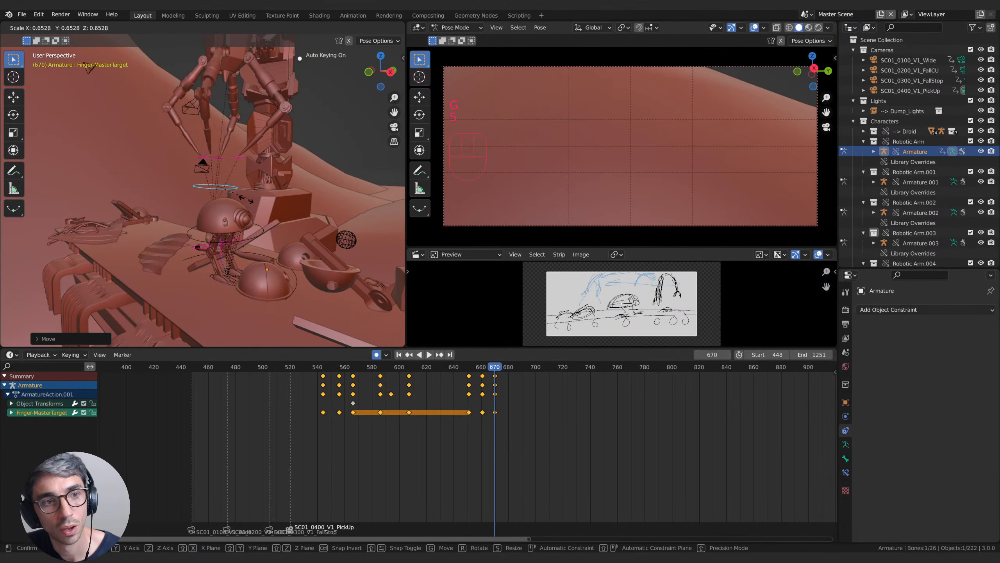
pyautogui.click(251, 208)
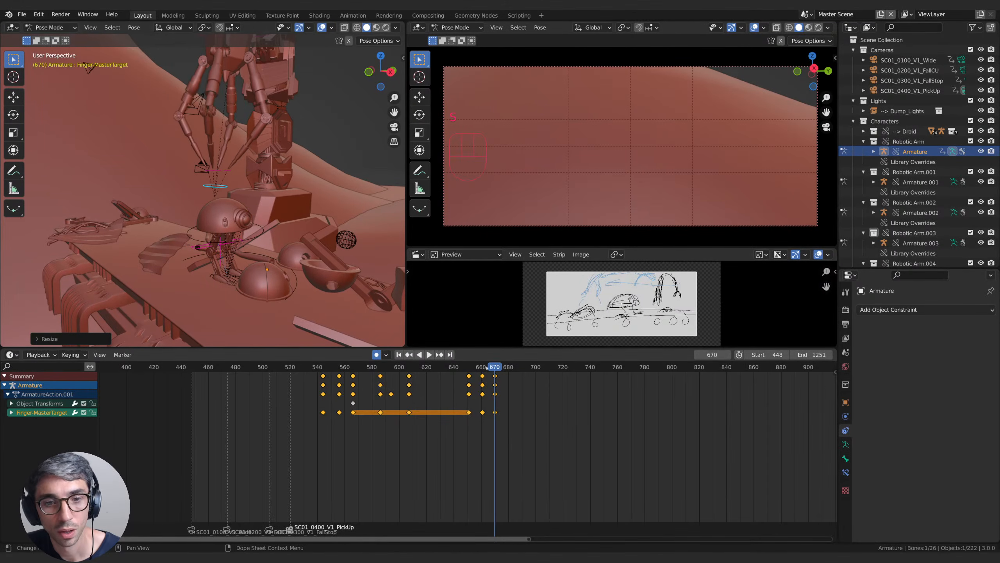
# Step: Scrub through the release motion, then rescale Finger-MasterTarget at frame 684
pyautogui.moveTo(487, 367)
pyautogui.mouseDown()
pyautogui.moveTo(499, 366)
pyautogui.moveTo(464, 367)
pyautogui.moveTo(501, 367)
pyautogui.moveTo(471, 367)
pyautogui.mouseUp()
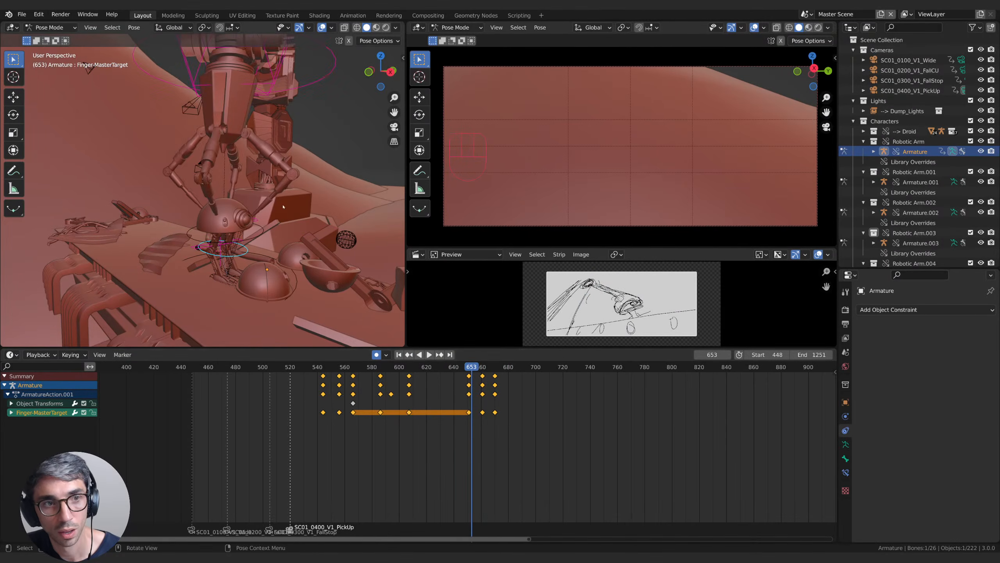
pyautogui.moveTo(283, 206); pyautogui.dragTo(231, 217, button='middle')
pyautogui.moveTo(472, 367); pyautogui.dragTo(514, 367)
pyautogui.moveTo(219, 221); pyautogui.dragTo(352, 189, button='middle')
pyautogui.press('s')
pyautogui.click(376, 232)
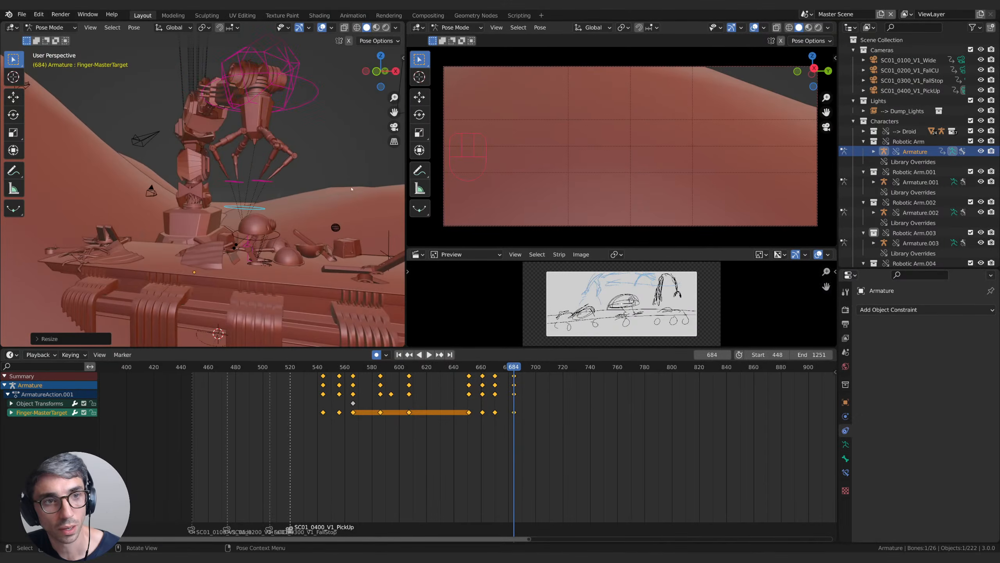
# Step: Switch to Object Mode, select the Droid Rig on the conveyor and show its object transform properties
pyautogui.click(43, 28)
pyautogui.click(51, 37)
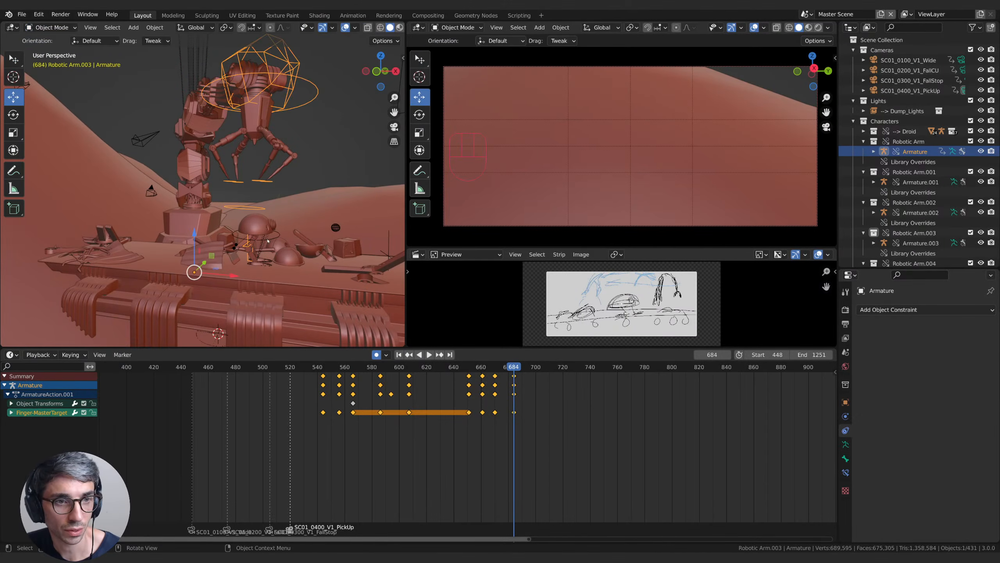
pyautogui.click(267, 240)
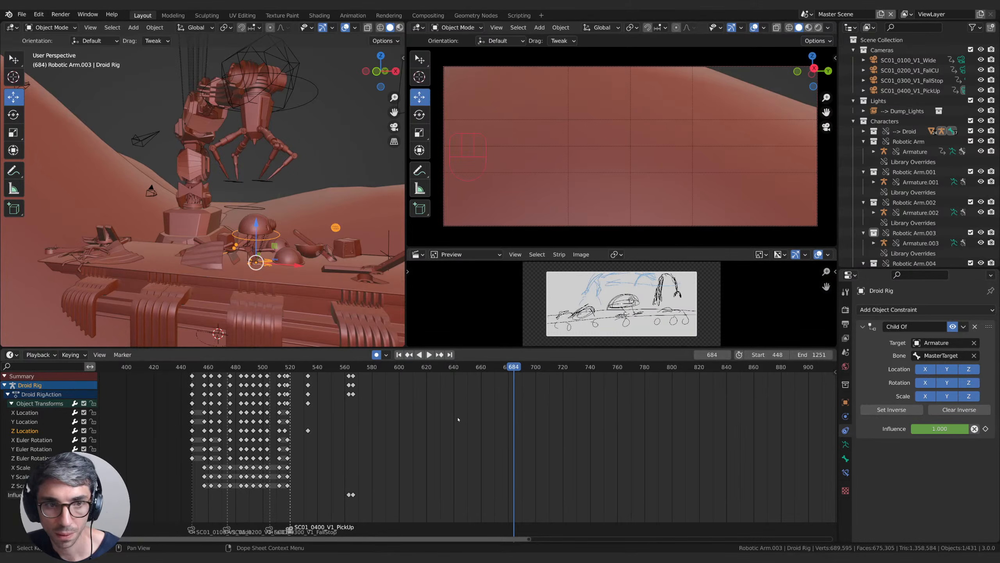
pyautogui.click(846, 403)
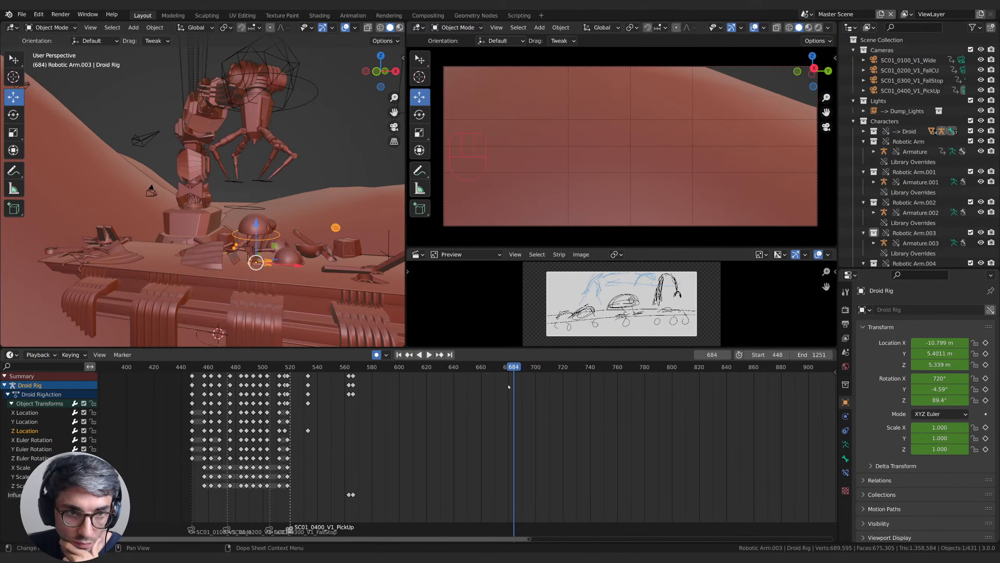
# Step: Keyframe the Droid Rig's location and rotation at frame 563, then show its Child Of constraint settings
pyautogui.moveTo(515, 368); pyautogui.dragTo(350, 385)
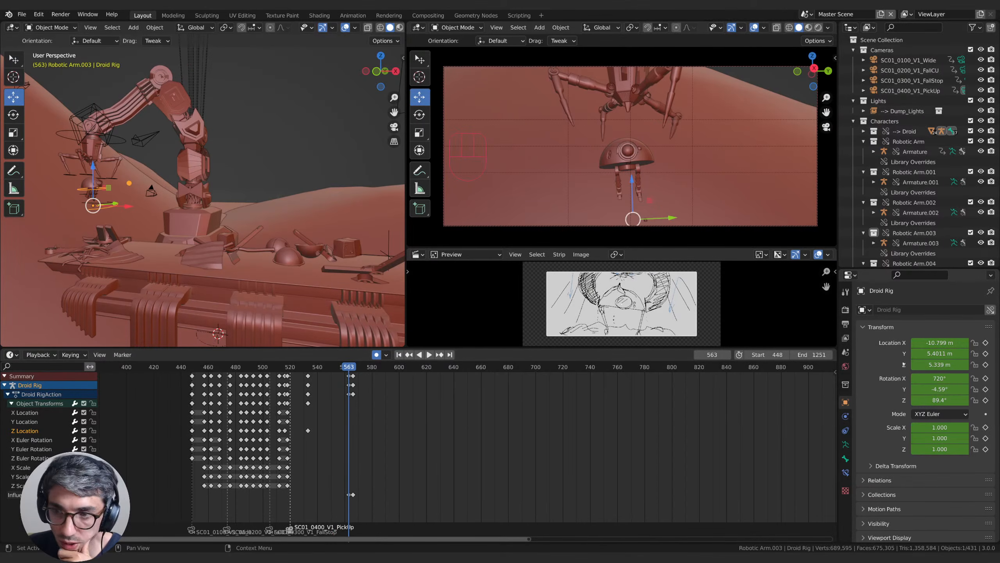
pyautogui.press('i')
pyautogui.press('i')
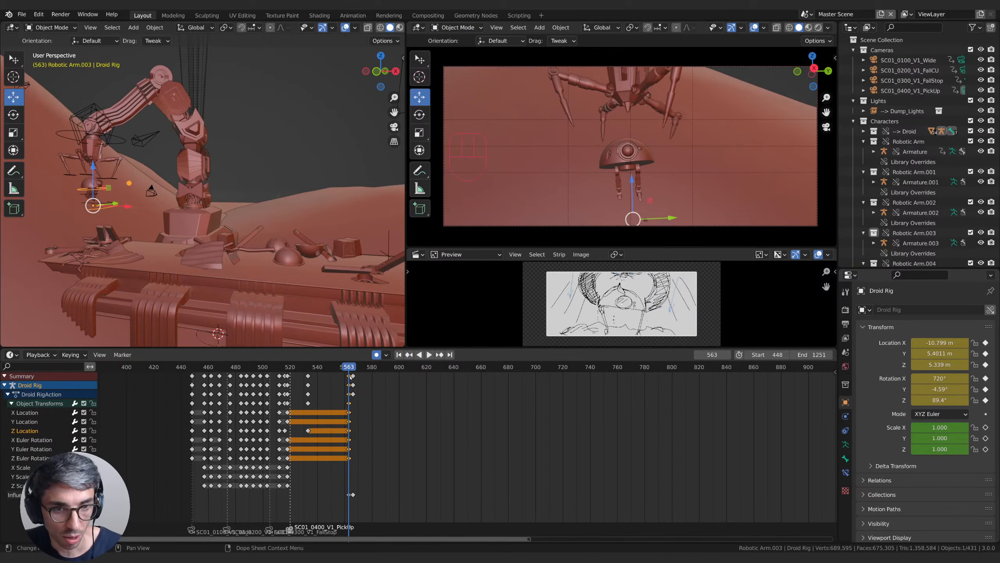
pyautogui.click(846, 430)
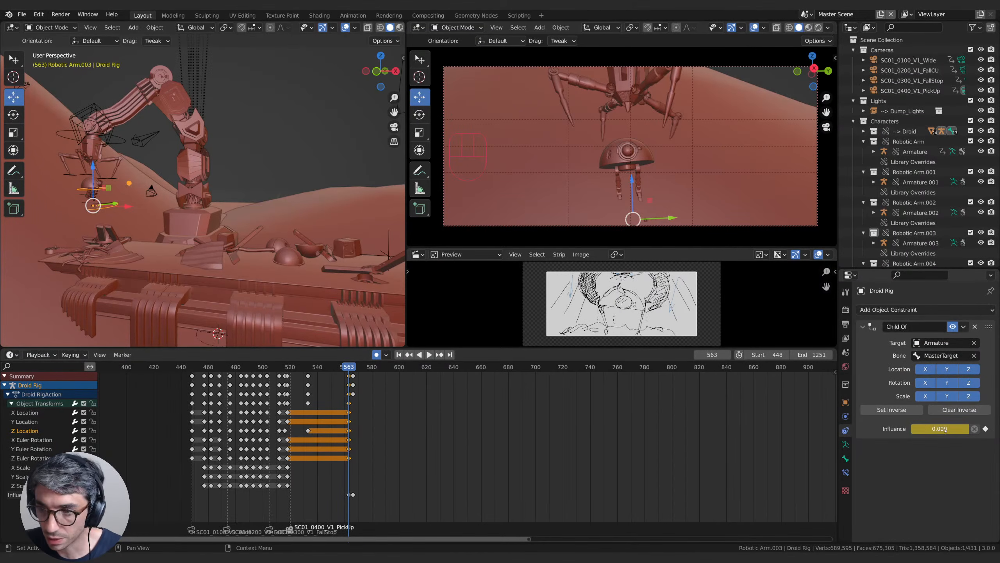
# Step: Keyframe the Droid Rig's Child Of influence at 1.000 on frame 660 and at 0.000 on frame 661
pyautogui.press('Right')
pyautogui.press('Right')
pyautogui.press('Right')
pyautogui.press('Right')
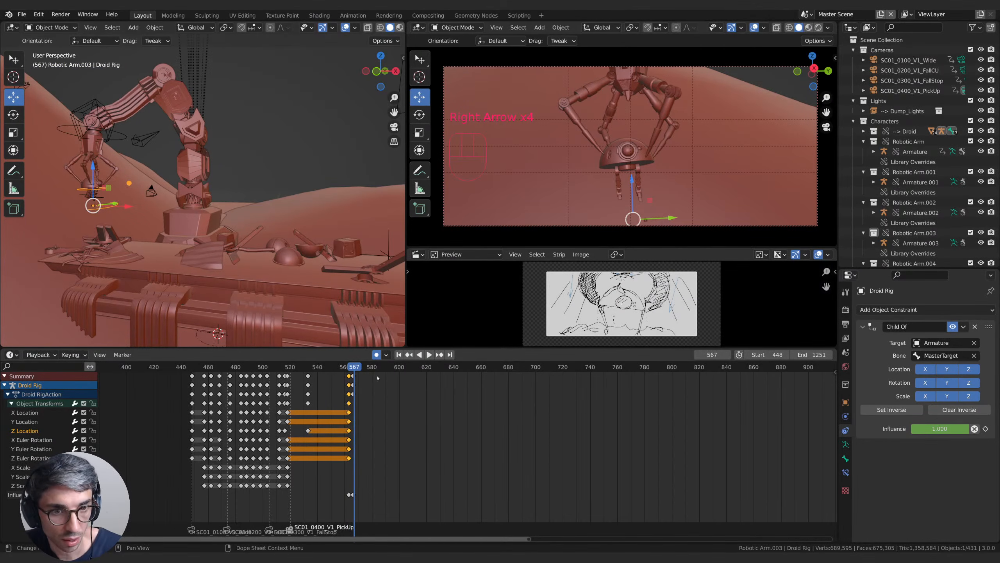
pyautogui.click(429, 354)
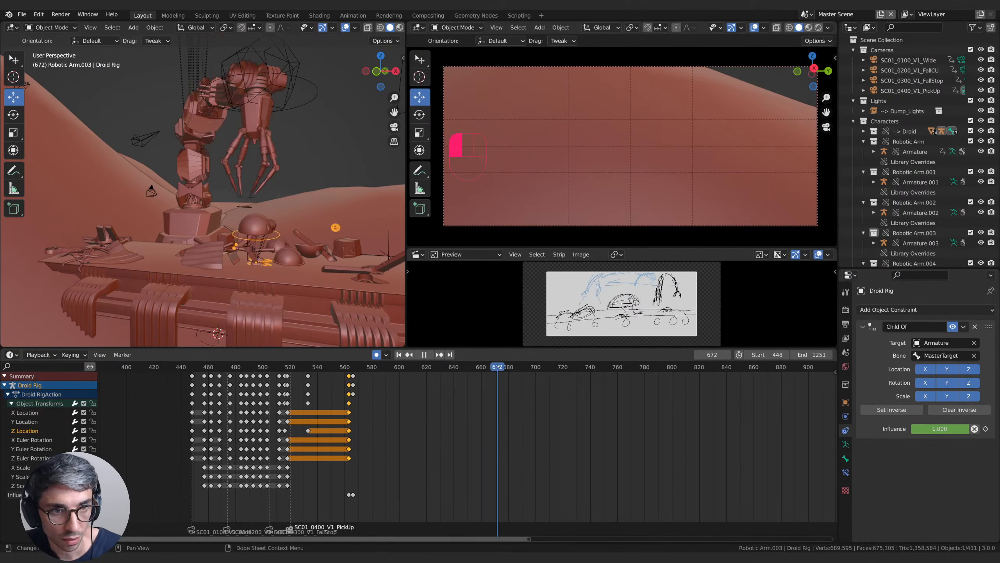
pyautogui.moveTo(498, 367)
pyautogui.mouseDown()
pyautogui.moveTo(472, 367)
pyautogui.moveTo(481, 368)
pyautogui.mouseUp()
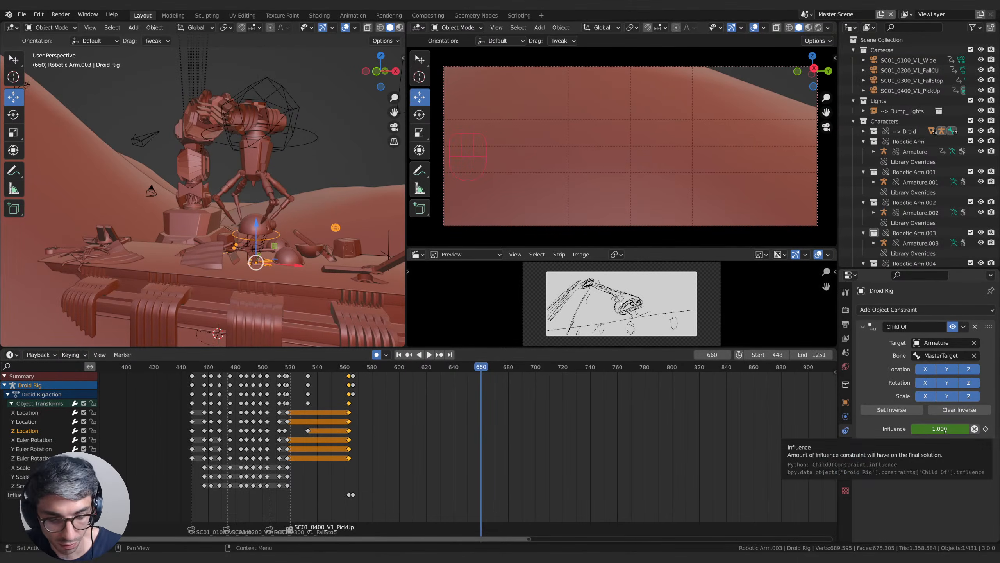
pyautogui.press('i')
pyautogui.press('Right')
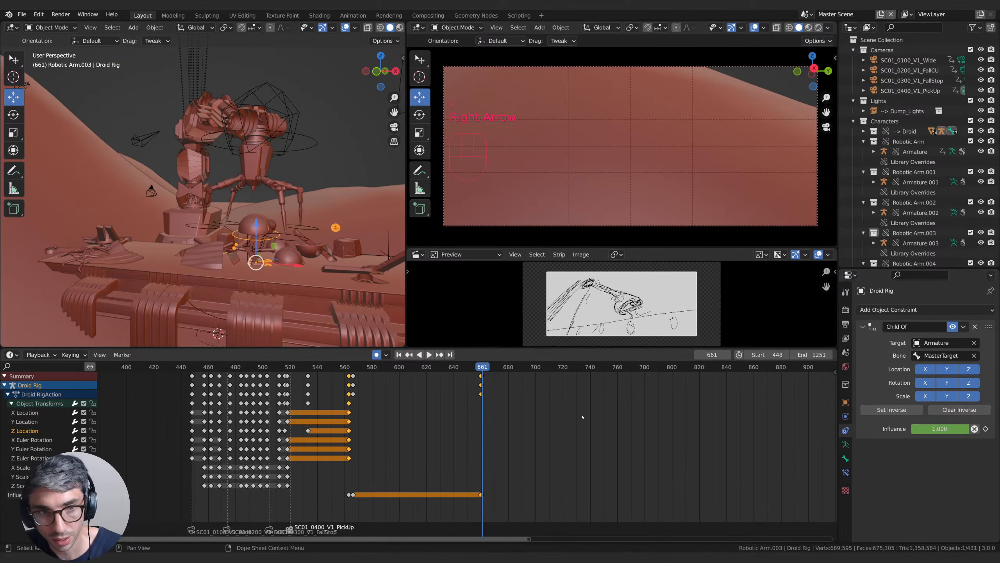
pyautogui.moveTo(960, 430); pyautogui.dragTo(898, 431)
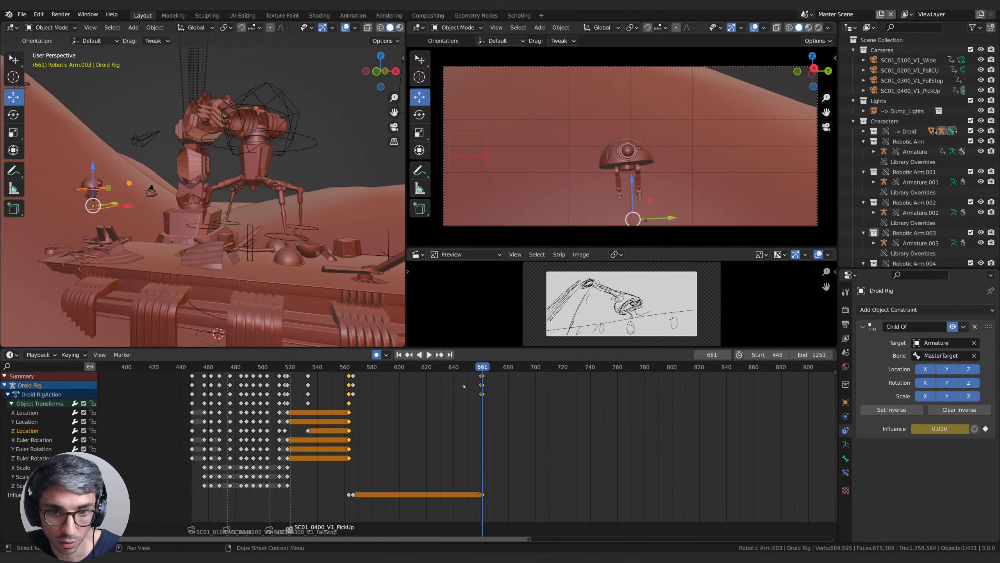
# Step: Snap the 3D cursor to the Droid Rig at frame 660, and snap the rig to that cursor at frame 661
pyautogui.press('Left')
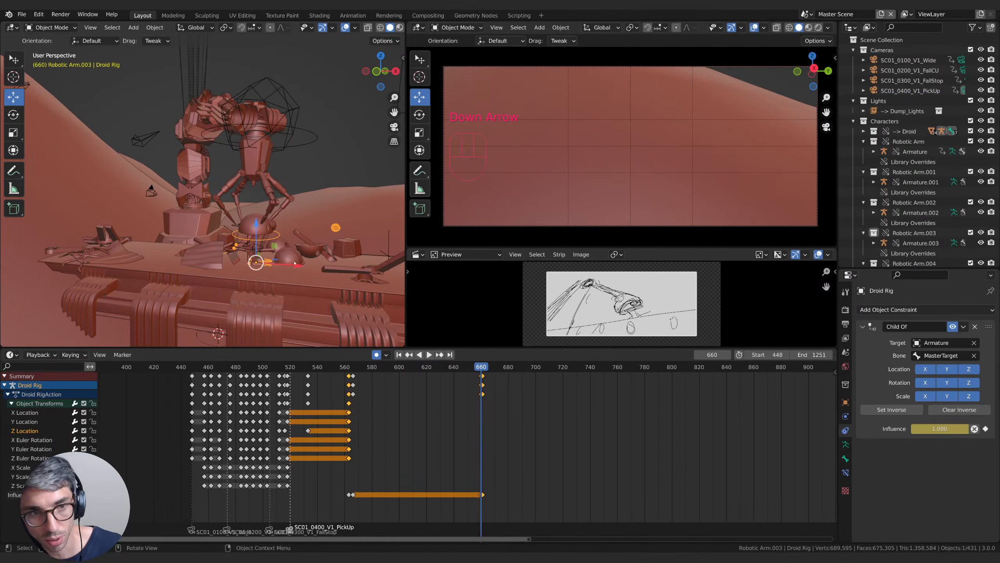
pyautogui.hotkey('shift', 's')
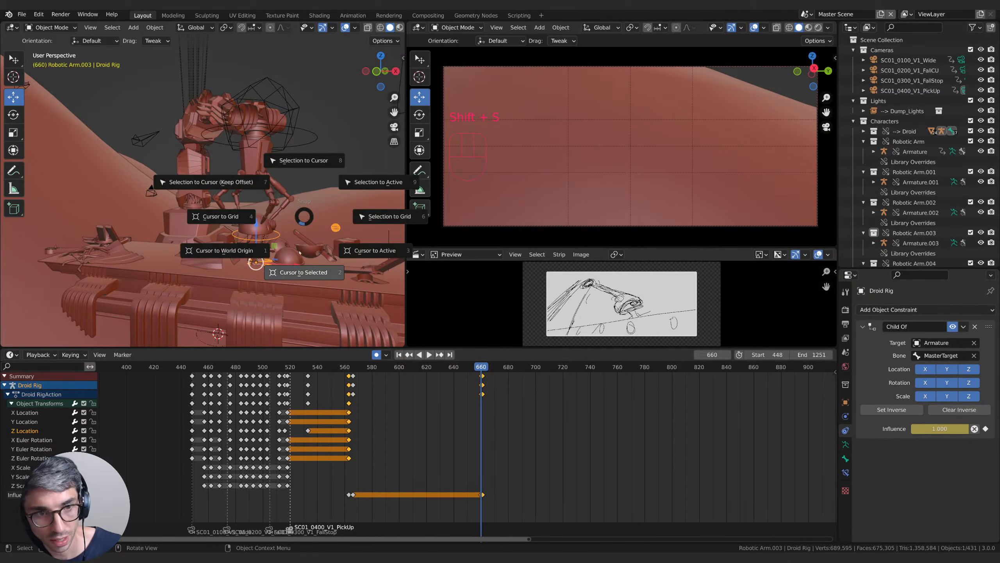
pyautogui.click(300, 272)
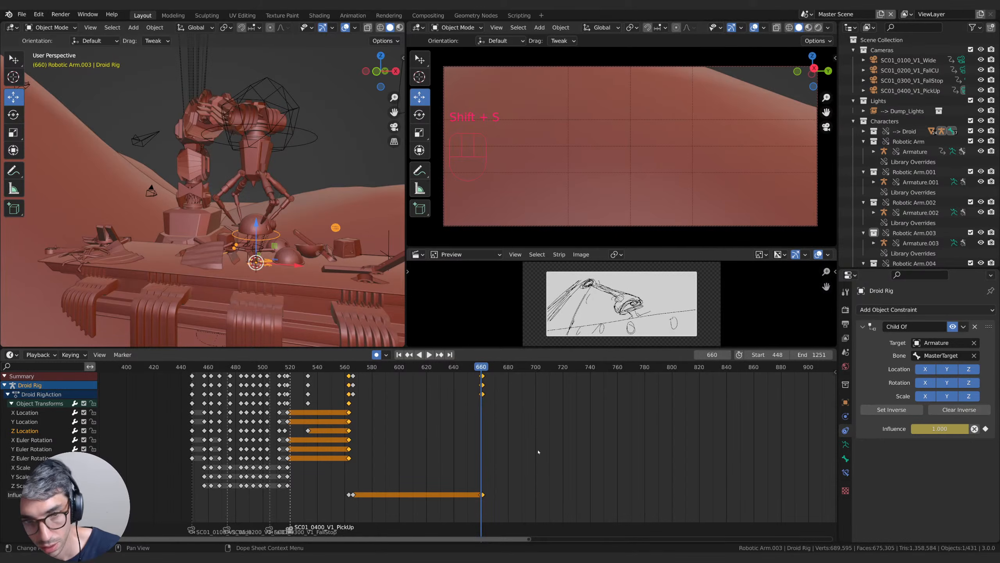
pyautogui.press('Up')
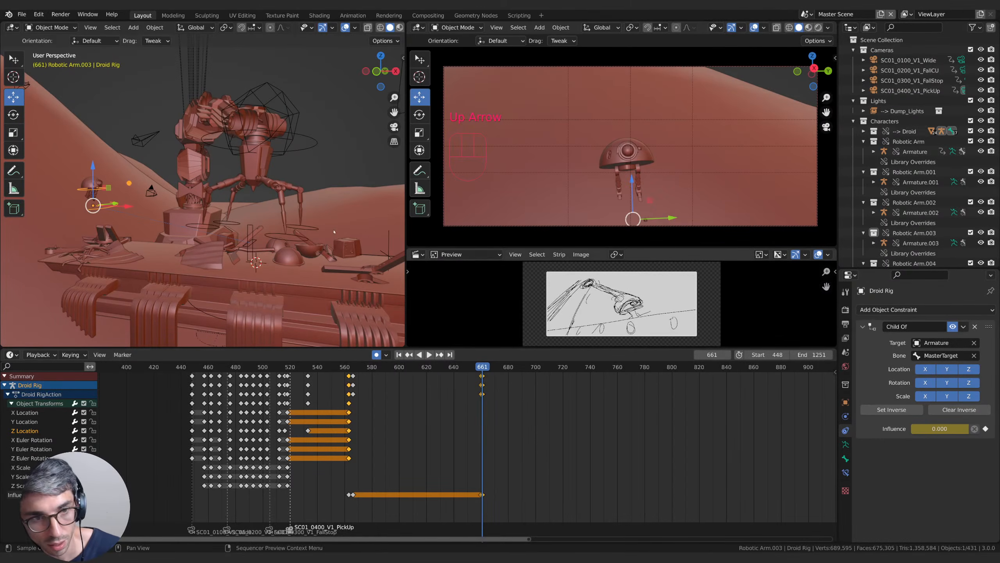
pyautogui.hotkey('shift', 's')
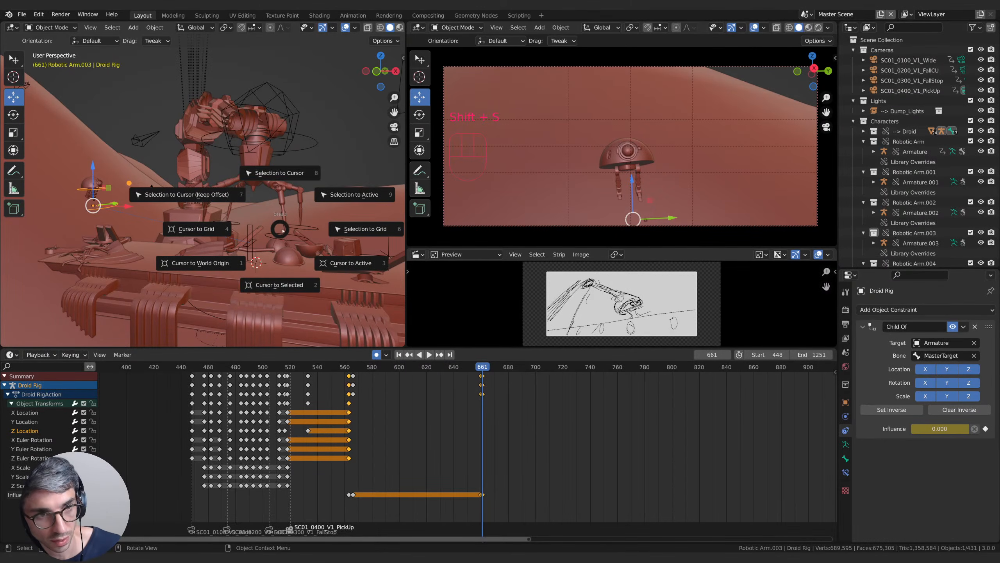
pyautogui.click(272, 178)
pyautogui.moveTo(301, 277); pyautogui.dragTo(258, 255, button='middle')
pyautogui.scroll(3, 205, 276)
pyautogui.scroll(3, 244, 274)
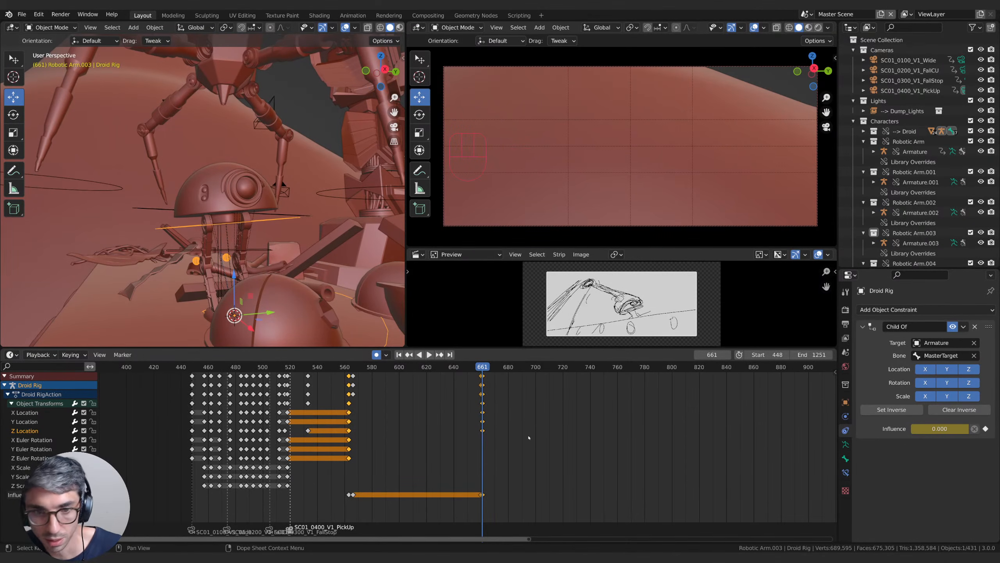
pyautogui.press('Left')
pyautogui.press('Right')
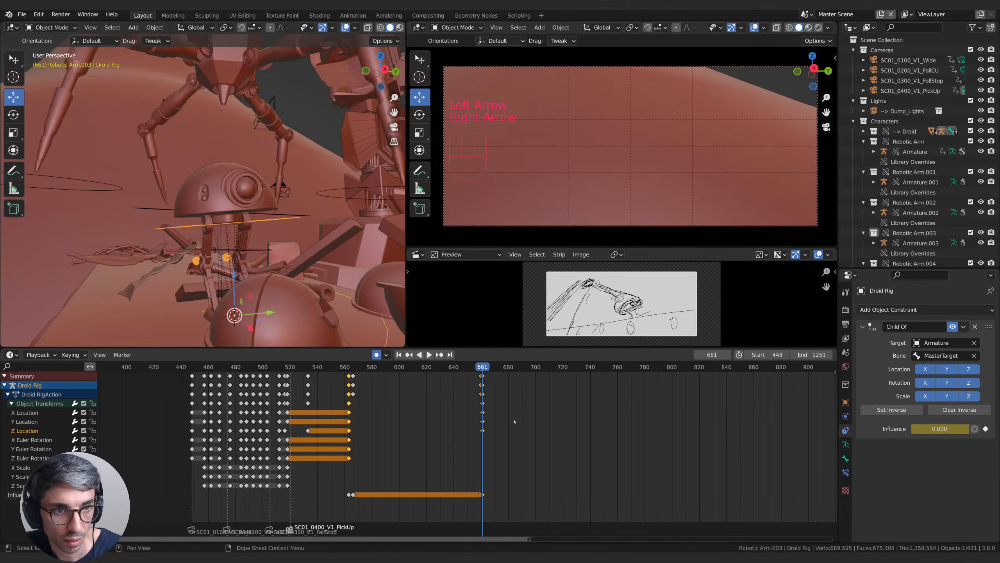
# Step: Scrub and play the frames around 653 to 661 to check the droid's position before the release
pyautogui.moveTo(483, 369); pyautogui.dragTo(478, 368)
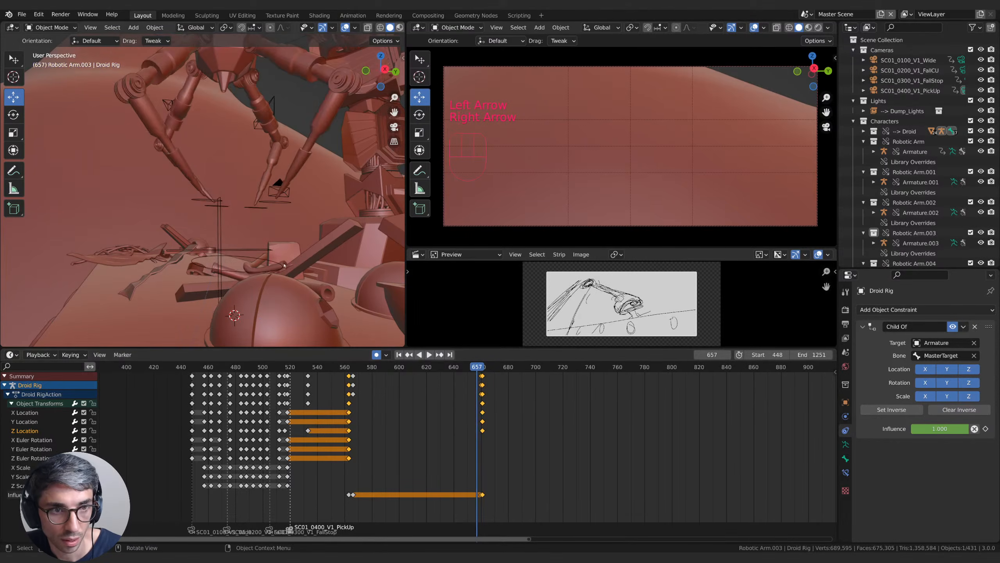
pyautogui.scroll(-4, 307, 276)
pyautogui.moveTo(307, 276); pyautogui.dragTo(347, 284, button='middle')
pyautogui.press('space')
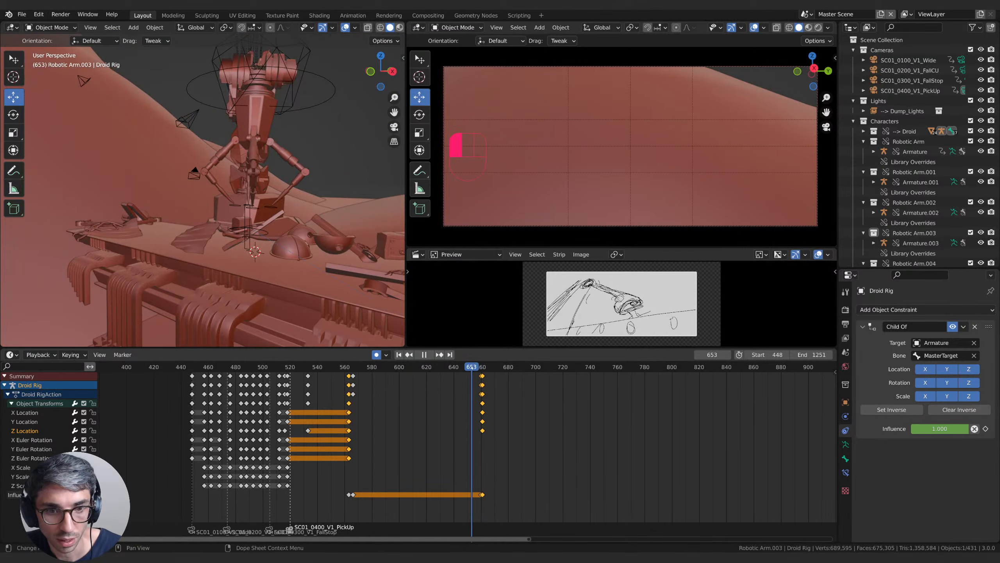
pyautogui.moveTo(484, 368); pyautogui.dragTo(483, 369)
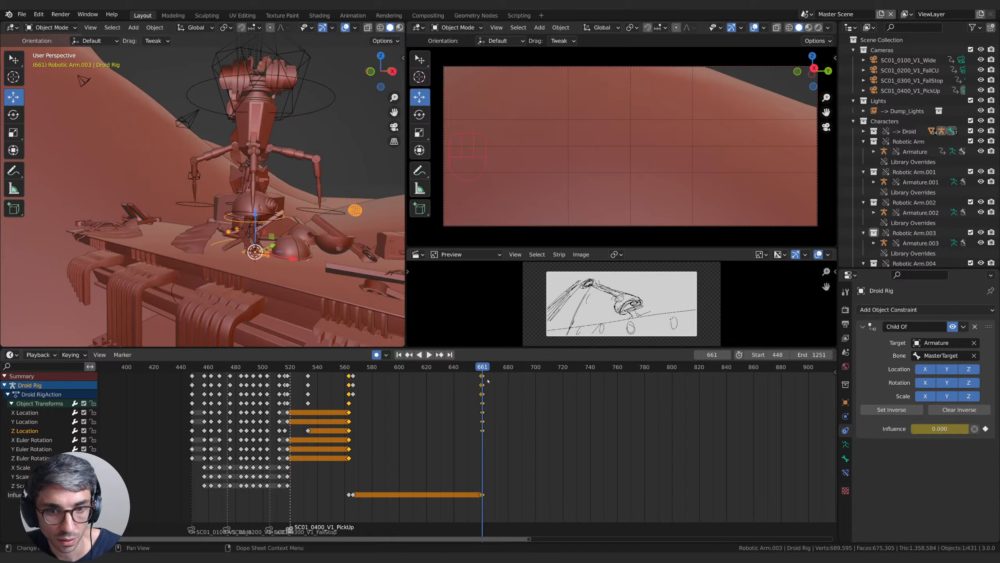
# Step: Duplicate the Droid Rig's location and rotation keyframes from frame 563 to frame 660 and check the release in playback
pyautogui.scroll(4, 368, 464)
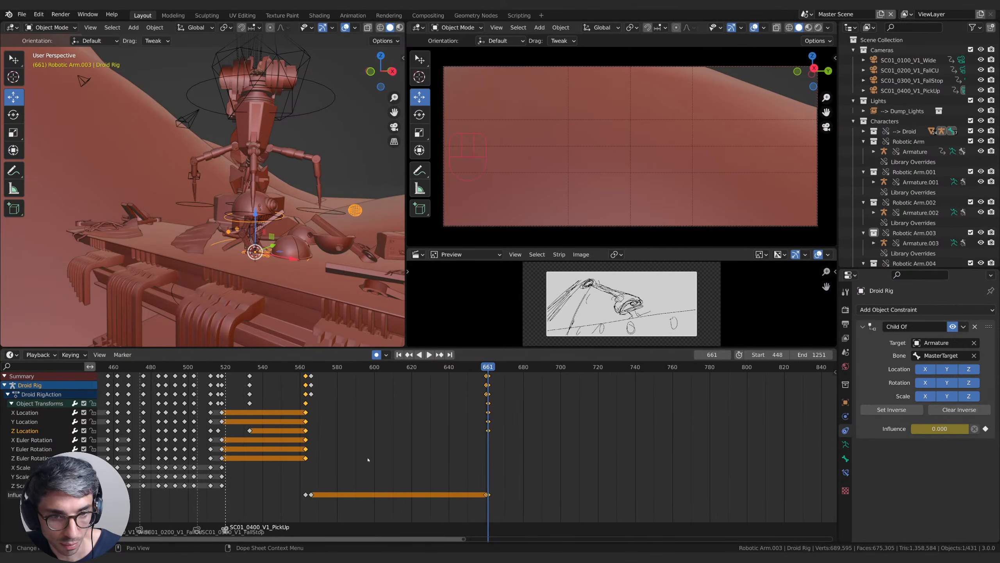
pyautogui.keyDown('shift'); pyautogui.click(26, 421); pyautogui.keyUp('shift')
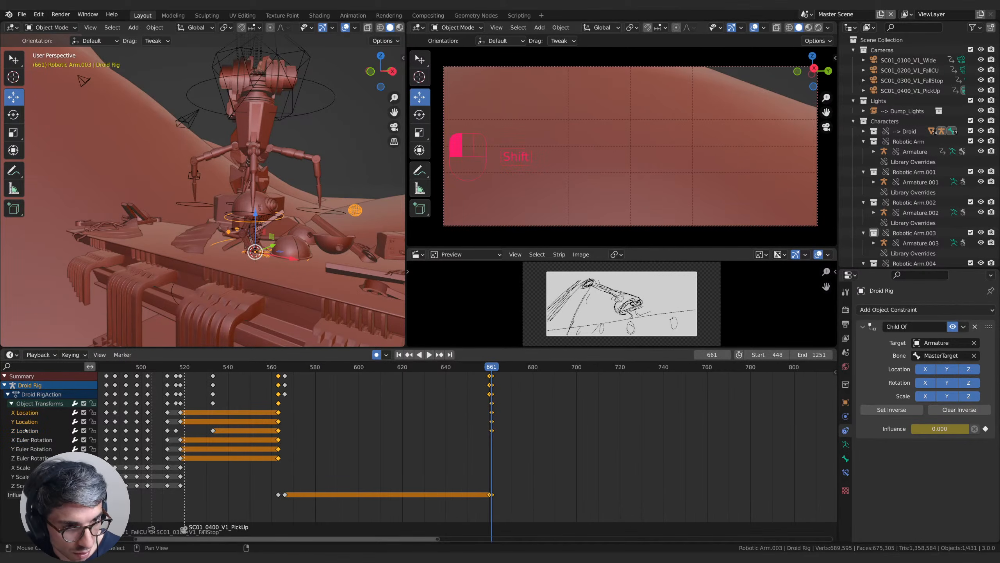
pyautogui.click(278, 376)
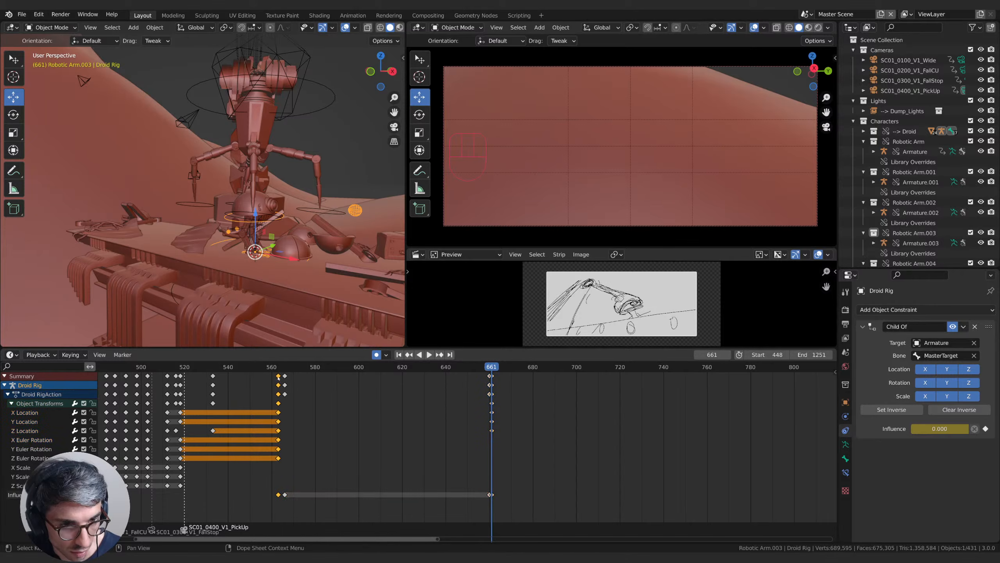
pyautogui.press('b')
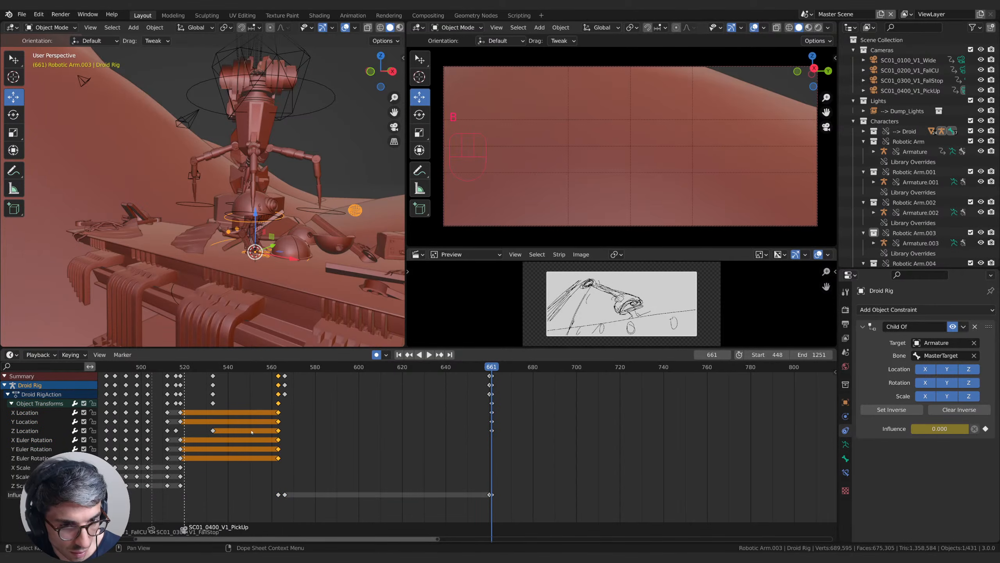
pyautogui.hotkey('shift', 'd')
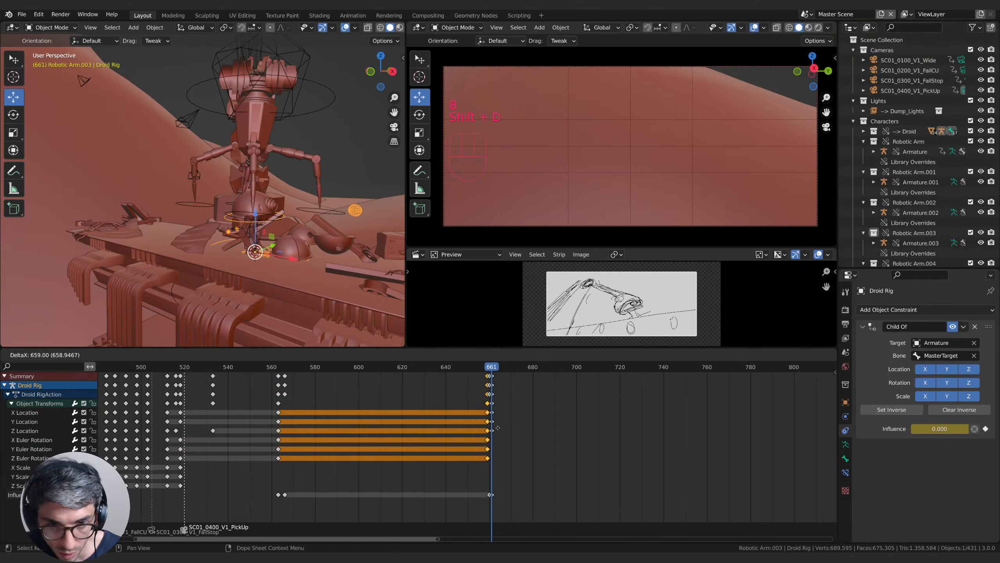
pyautogui.click(499, 429)
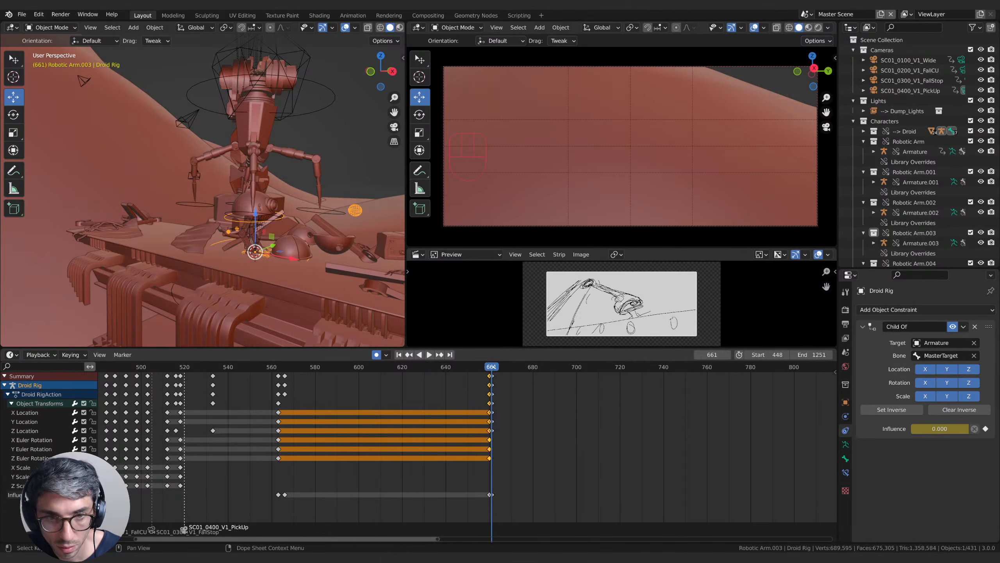
pyautogui.hotkey('shift', 'ctrl', 'space')
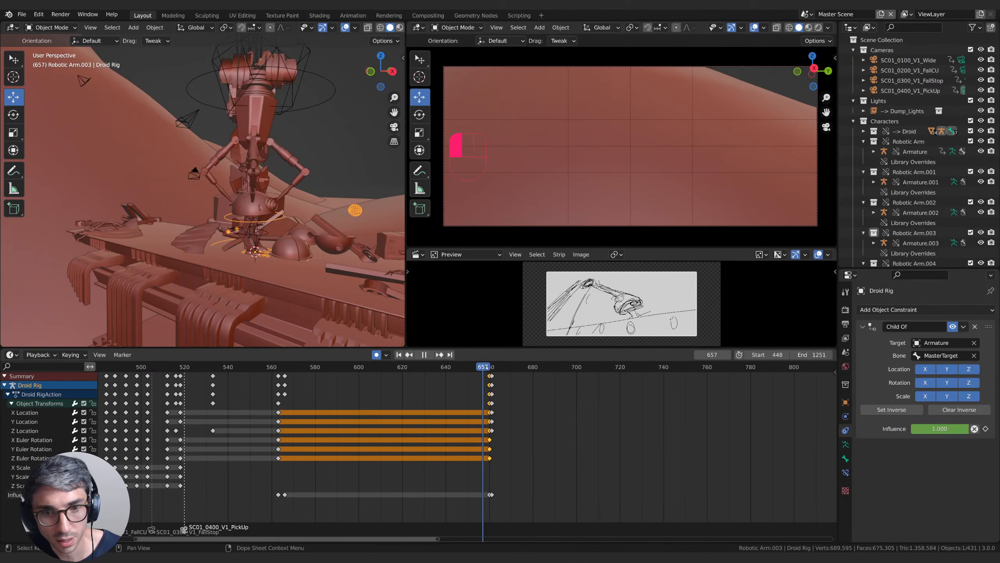
pyautogui.moveTo(487, 367); pyautogui.dragTo(539, 376)
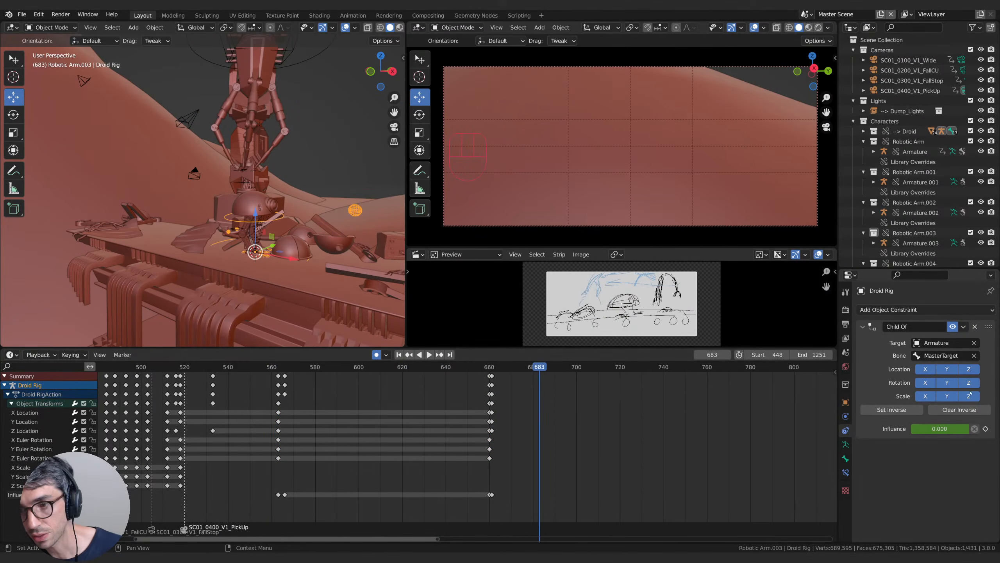
# Step: Rename the Droid Rig's Child Of constraint as First Robot Arm and collapse its settings
pyautogui.click(863, 326)
pyautogui.click(863, 327)
pyautogui.click(903, 326)
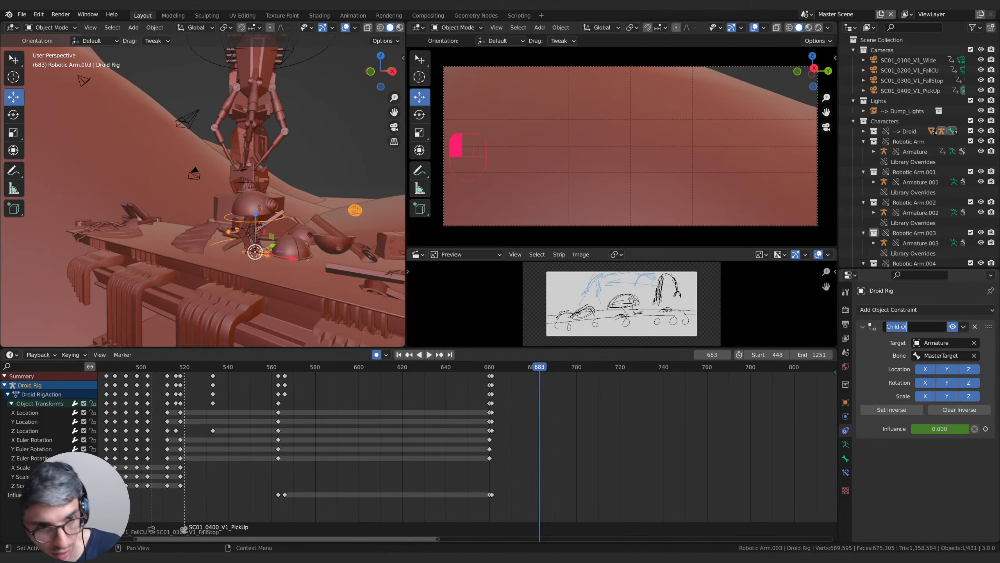
pyautogui.press('shift')
pyautogui.write('Firs')
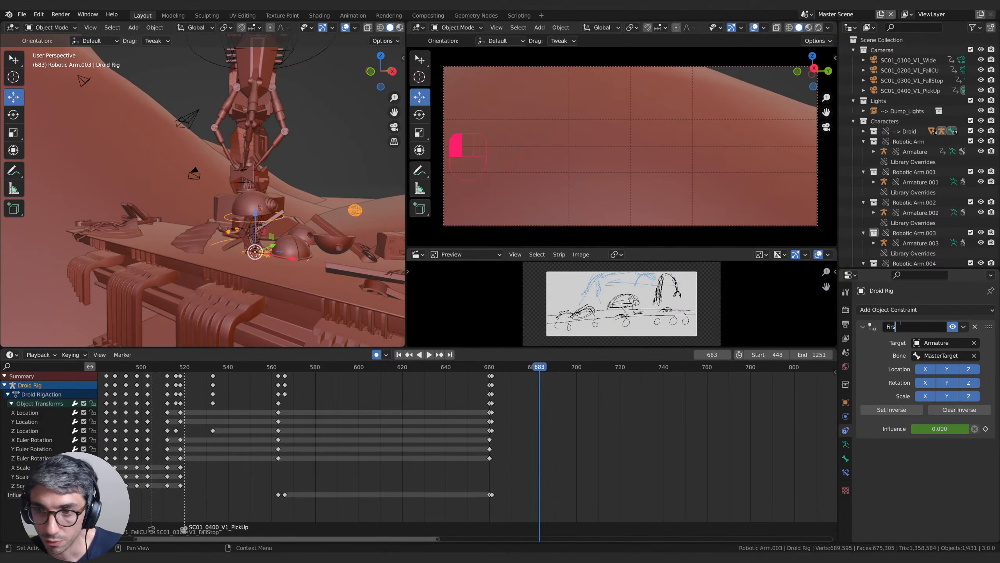
pyautogui.write('t Robo')
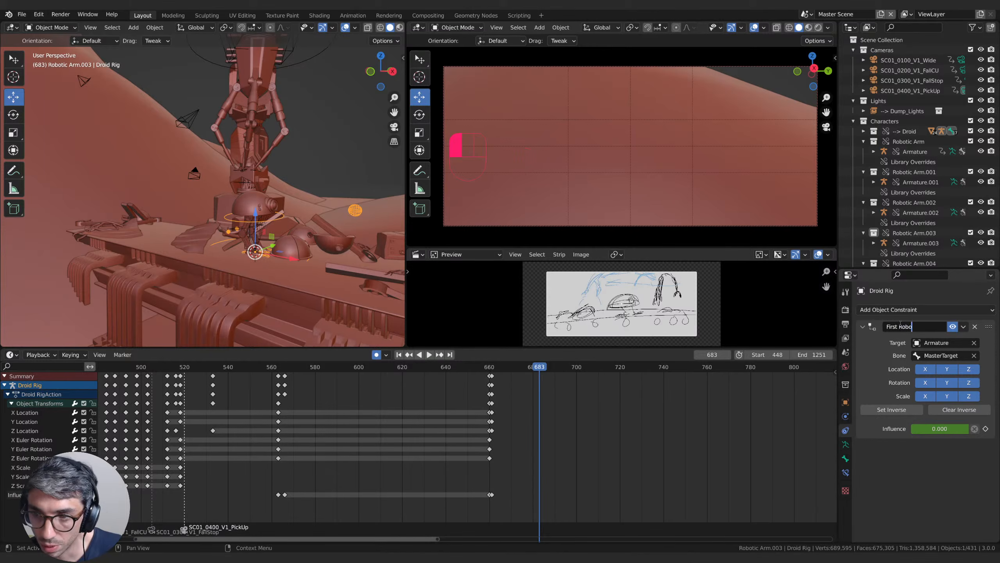
pyautogui.write('t Arm')
pyautogui.press('Return')
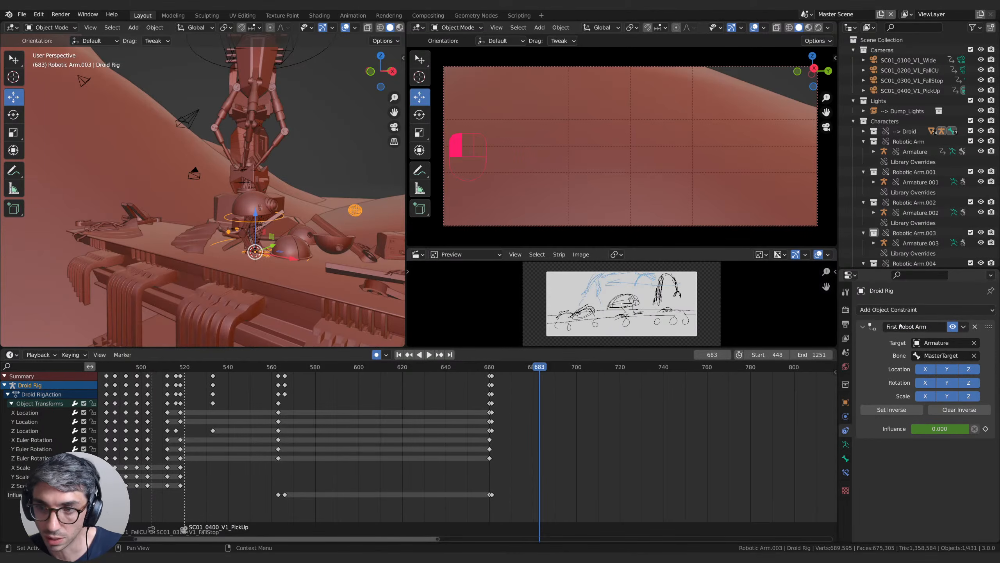
pyautogui.click(861, 327)
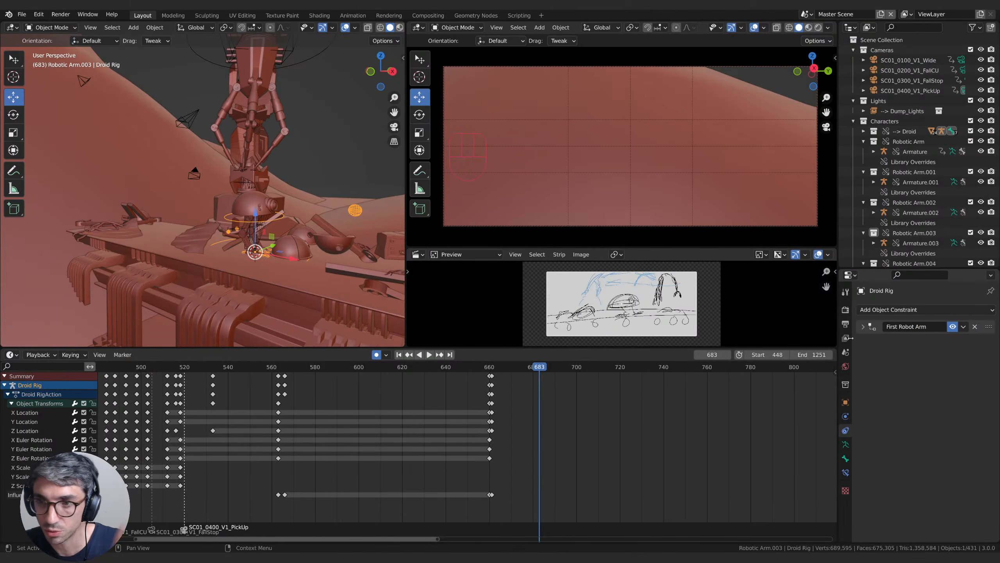
# Step: Play back the animation to review the pickup, the carry and the release onto the conveyor
pyautogui.scroll(-4, 403, 396)
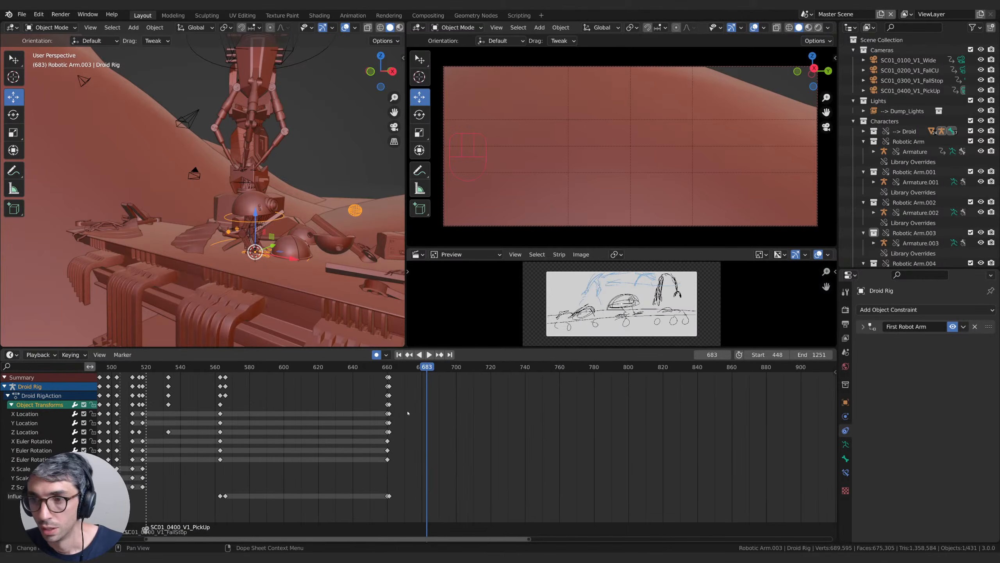
pyautogui.moveTo(471, 369); pyautogui.dragTo(268, 383)
pyautogui.press('space')
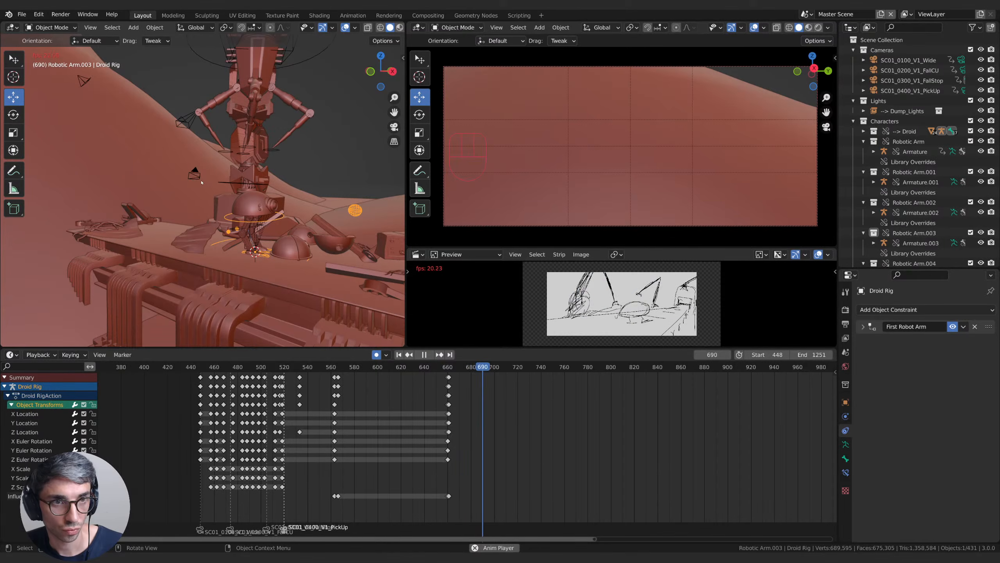
pyautogui.press('space')
# Step: Switch the timeline to the Dope Sheet, include the keyframes of unselected objects, and replay the animation
pyautogui.moveTo(368, 449); pyautogui.dragTo(524, 448, button='middle')
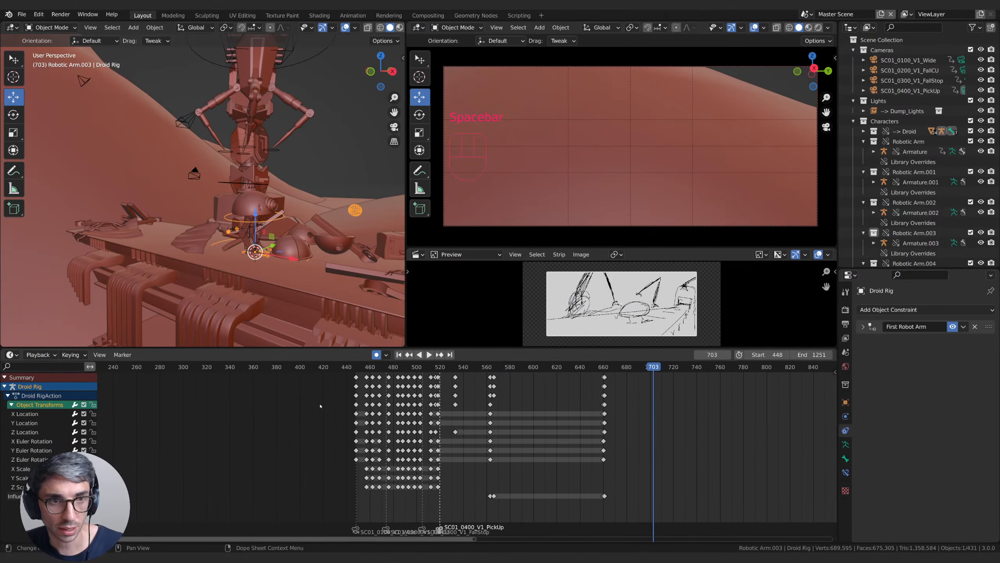
pyautogui.click(9, 354)
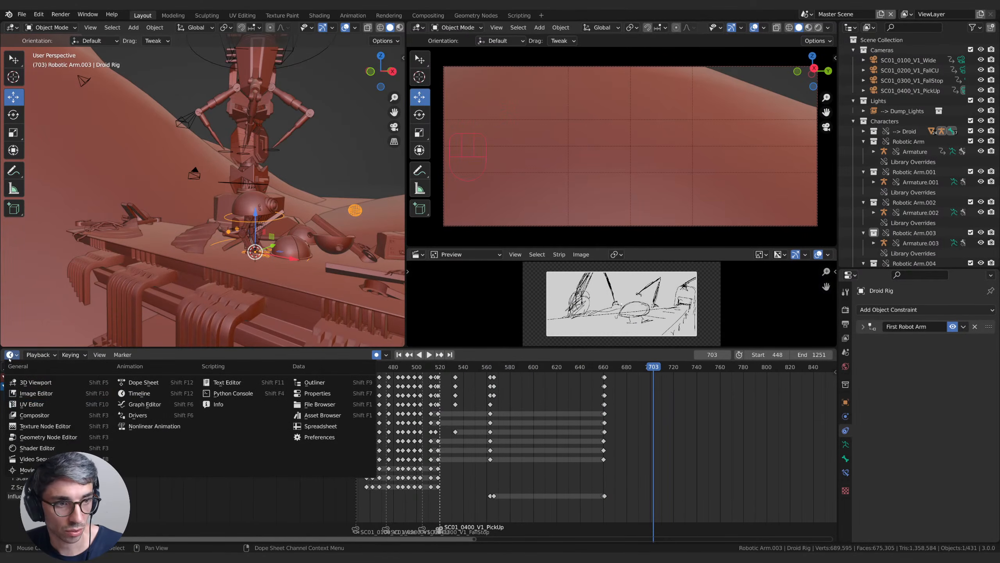
pyautogui.click(136, 381)
pyautogui.click(700, 355)
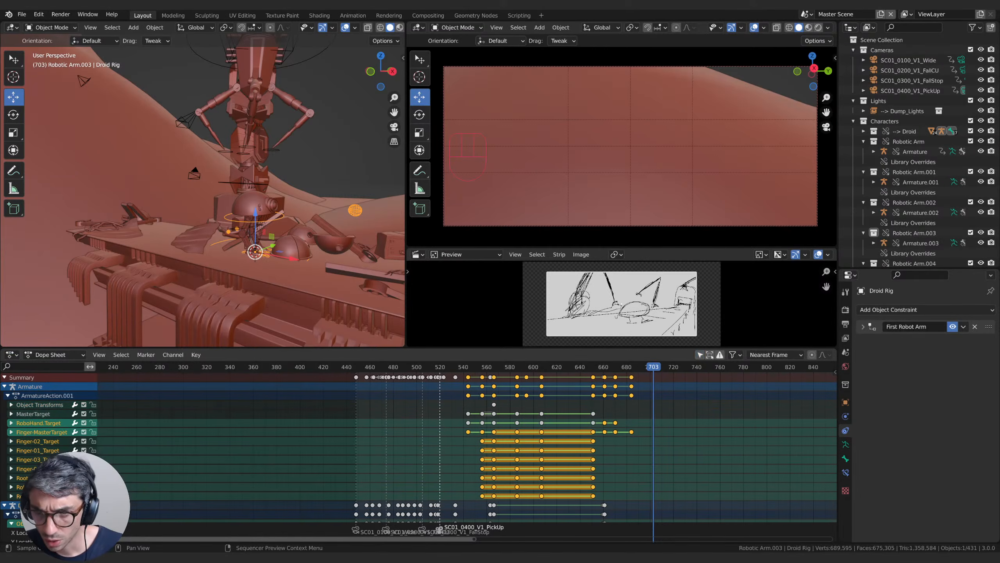
pyautogui.moveTo(672, 388); pyautogui.dragTo(630, 390, button='middle')
pyautogui.click(630, 390)
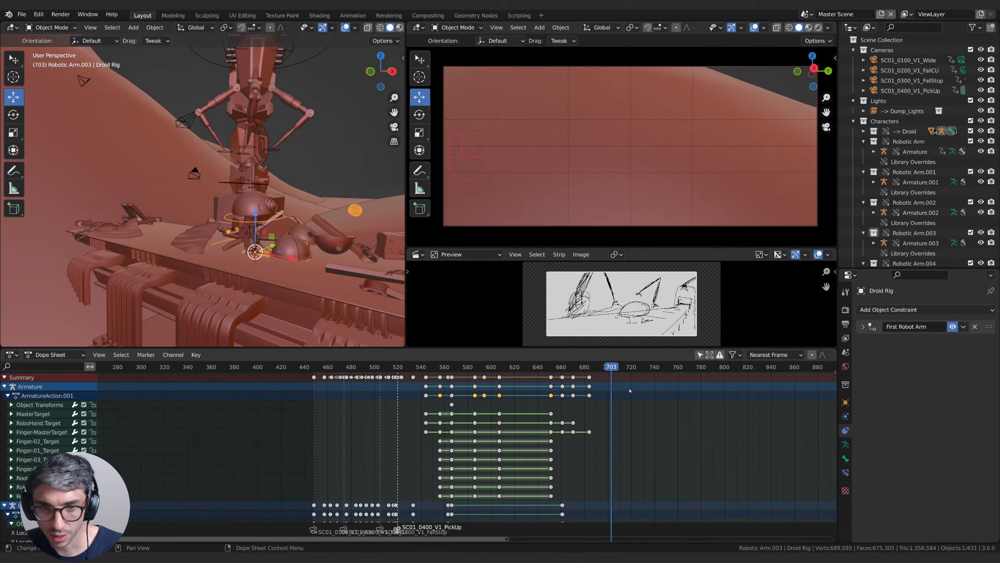
pyautogui.press('space')
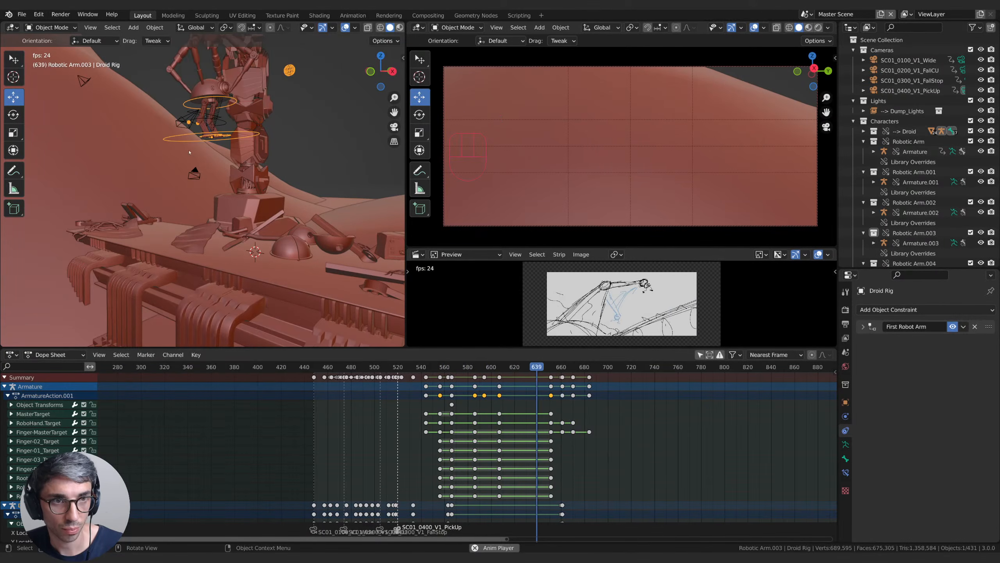
# Step: Move the robotic arm's keyframes at frame 607 to about frame 628 and play back the adjusted motion
pyautogui.press('space')
pyautogui.click(500, 378)
pyautogui.press('g')
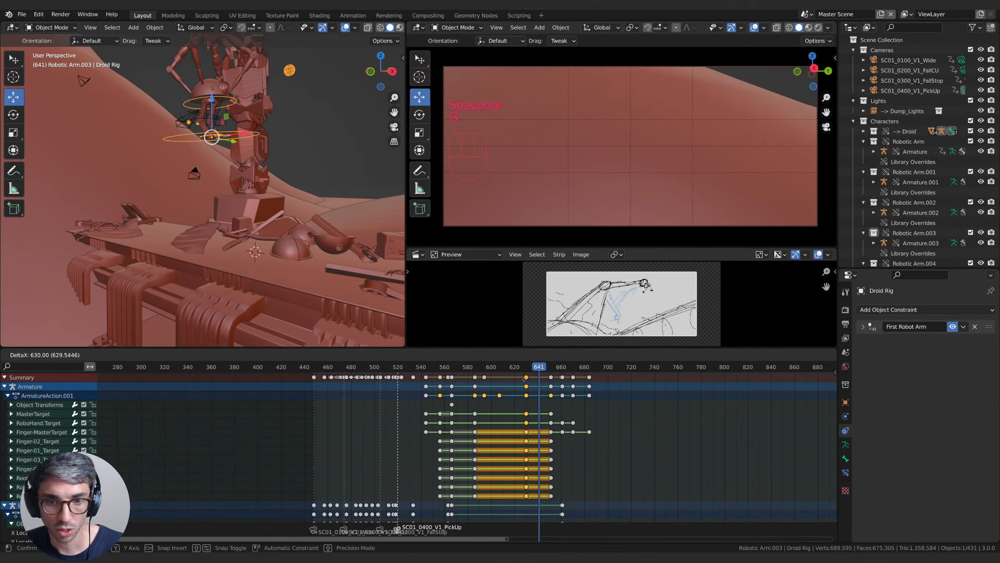
pyautogui.click(516, 378)
pyautogui.moveTo(467, 371); pyautogui.dragTo(559, 370)
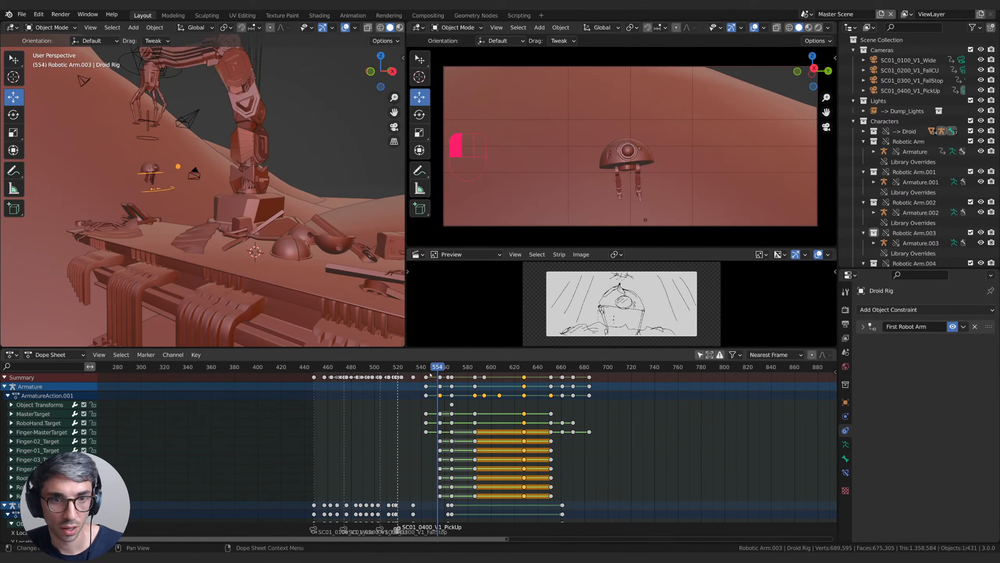
pyautogui.press('space')
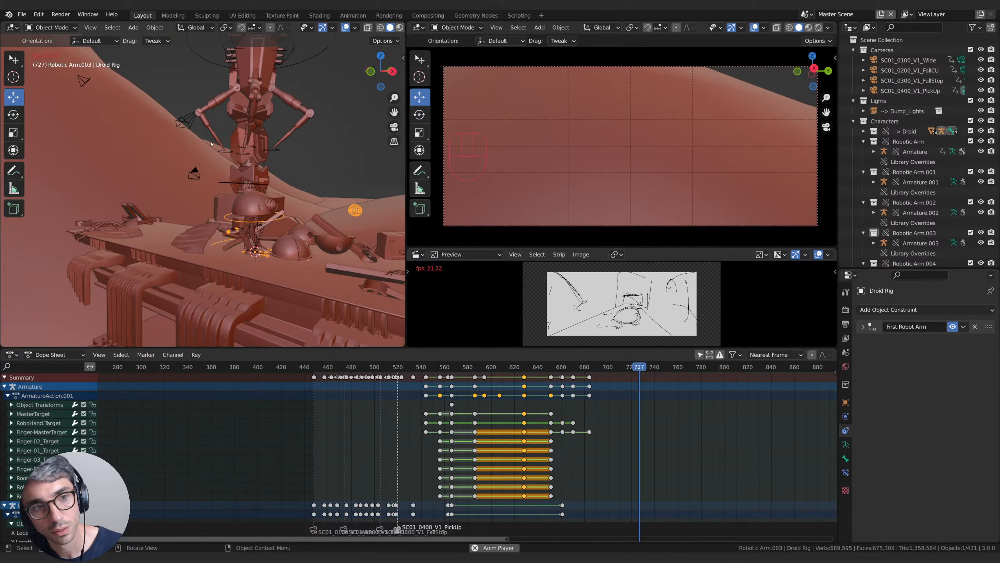
pyautogui.press('space')
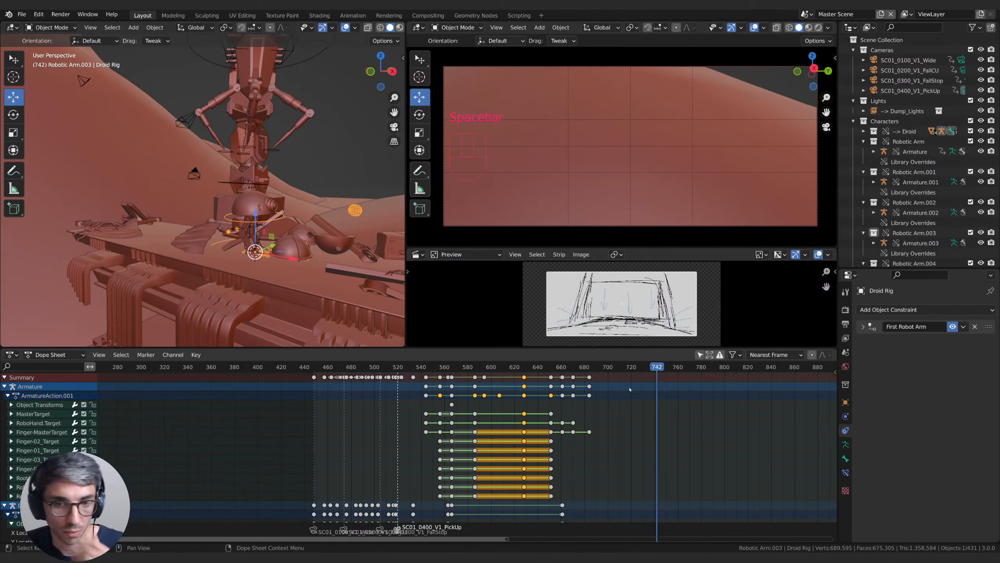
# Step: Go to the last keyframe of the robotic arm's animation at frame 684
pyautogui.moveTo(543, 367); pyautogui.dragTo(590, 370)
pyautogui.press('Up')
pyautogui.press('Down')
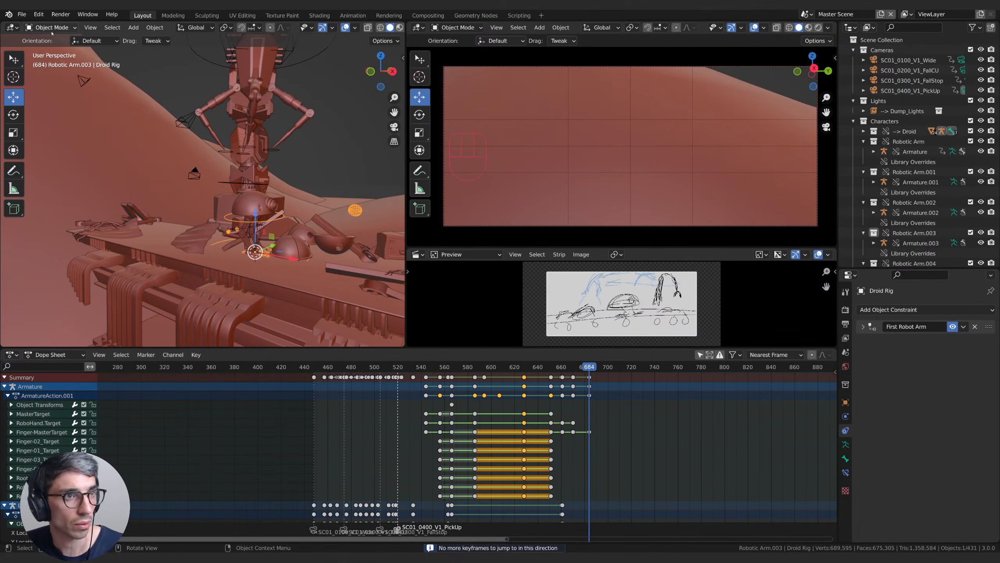
pyautogui.click(49, 27)
pyautogui.click(47, 62)
pyautogui.moveTo(163, 147); pyautogui.dragTo(265, 159, button='middle')
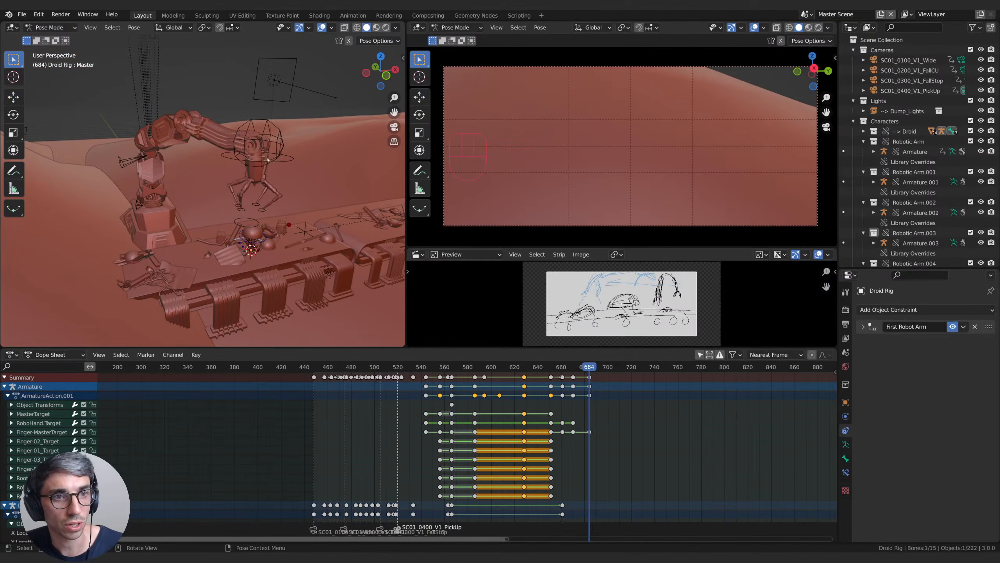
pyautogui.click(49, 27)
pyautogui.click(47, 41)
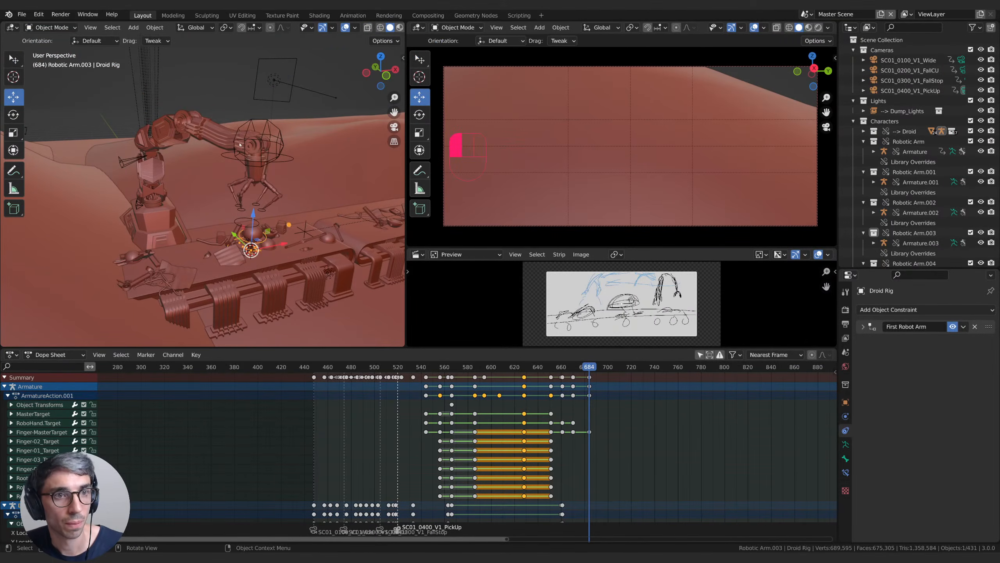
# Step: Enter Pose Mode on the robotic arm's armature and move the MasterTarget and RoboHand.Target bones vertically along Z
pyautogui.click(248, 114)
pyautogui.click(49, 27)
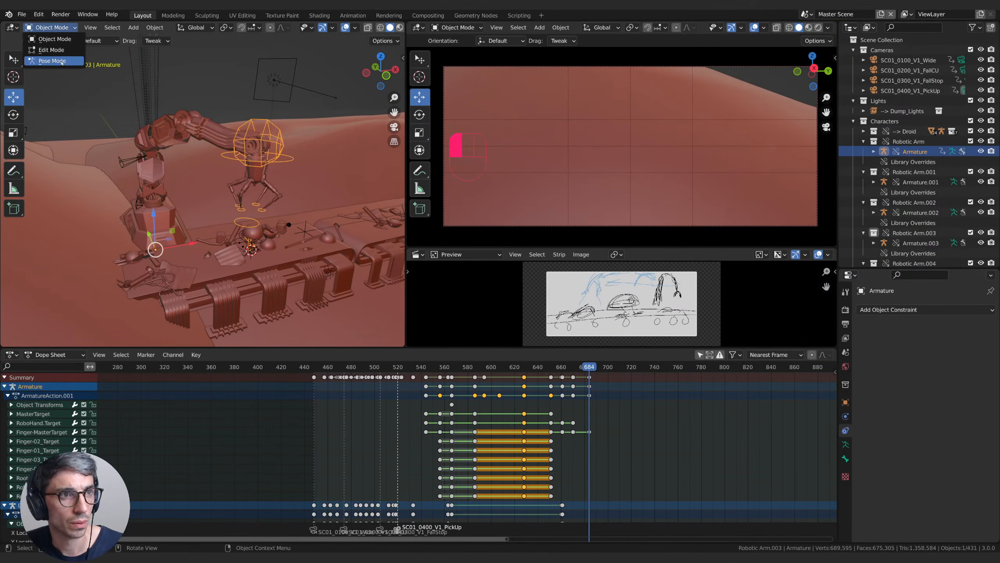
pyautogui.click(48, 61)
pyautogui.moveTo(233, 136); pyautogui.dragTo(292, 197, button='middle')
pyautogui.click(281, 147)
pyautogui.keyDown('shift'); pyautogui.click(243, 261); pyautogui.keyUp('shift')
pyautogui.press('g')
pyautogui.press('z')
pyautogui.click(277, 158)
# Step: Shift both hand targets horizontally with Z locked and adjust their height along global Z
pyautogui.hotkey('shift', 'g')
pyautogui.press('g')
pyautogui.hotkey('shift', 'z')
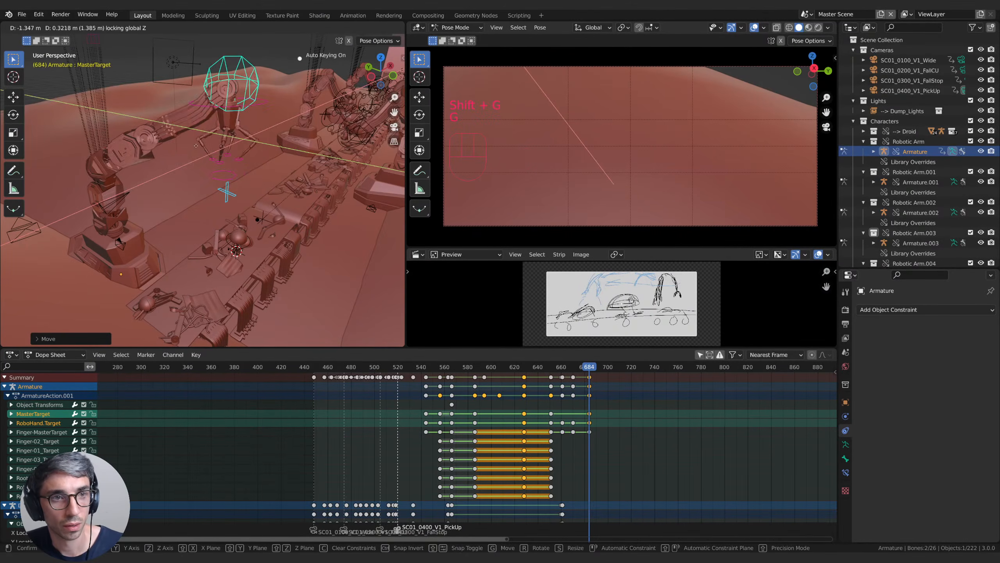
pyautogui.click(160, 156)
pyautogui.moveTo(160, 156); pyautogui.dragTo(212, 202, button='middle')
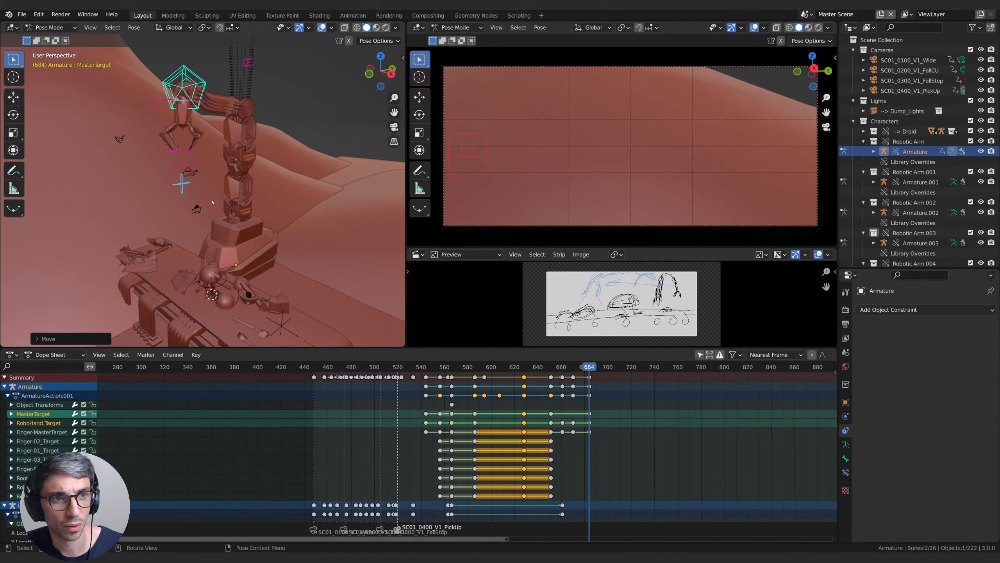
pyautogui.press('g')
pyautogui.press('z')
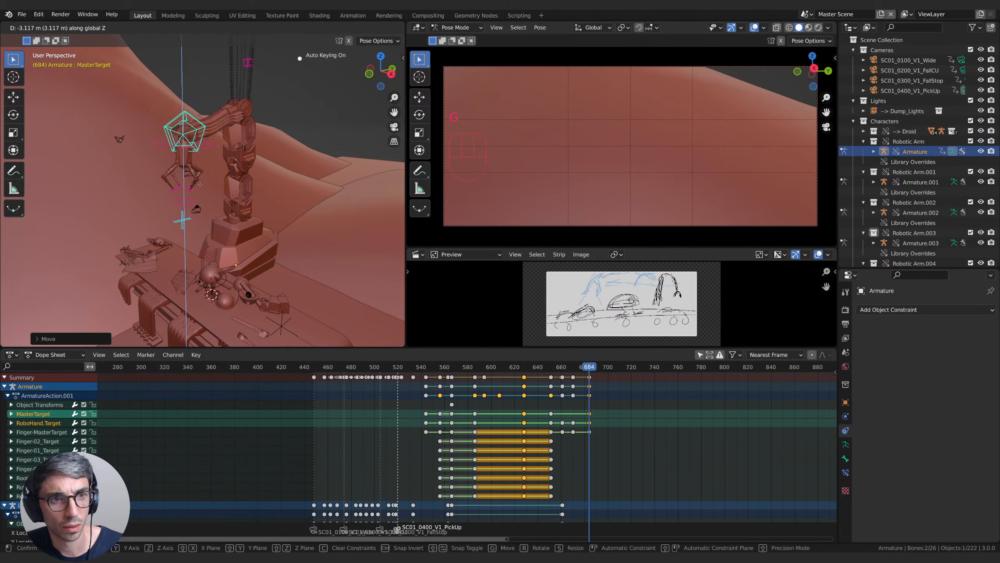
pyautogui.click(195, 151)
# Step: Fine-tune the position of the two hand targets along the global X and Y axes
pyautogui.press('g')
pyautogui.press('x')
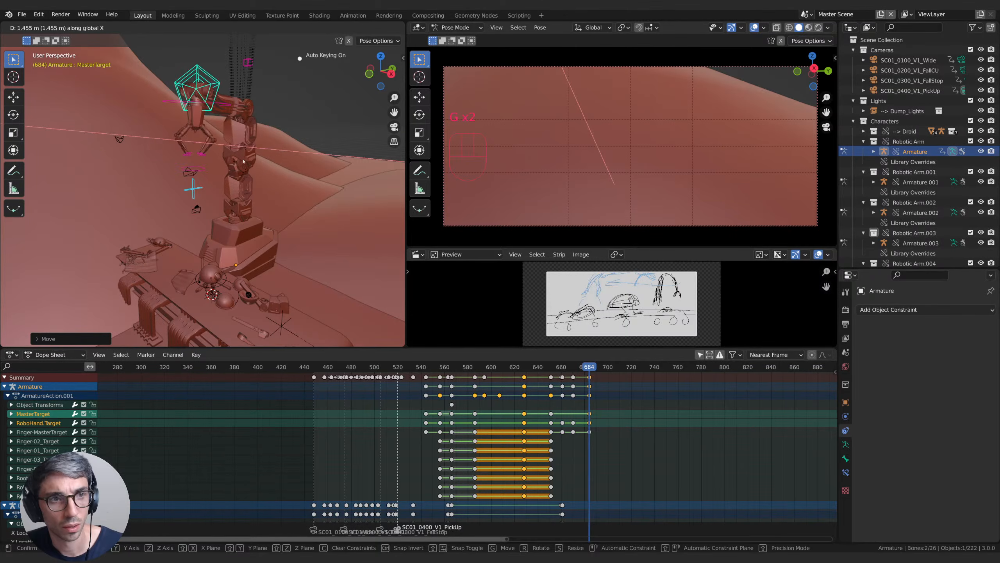
pyautogui.click(235, 161)
pyautogui.press('g')
pyautogui.press('y')
pyautogui.click(230, 161)
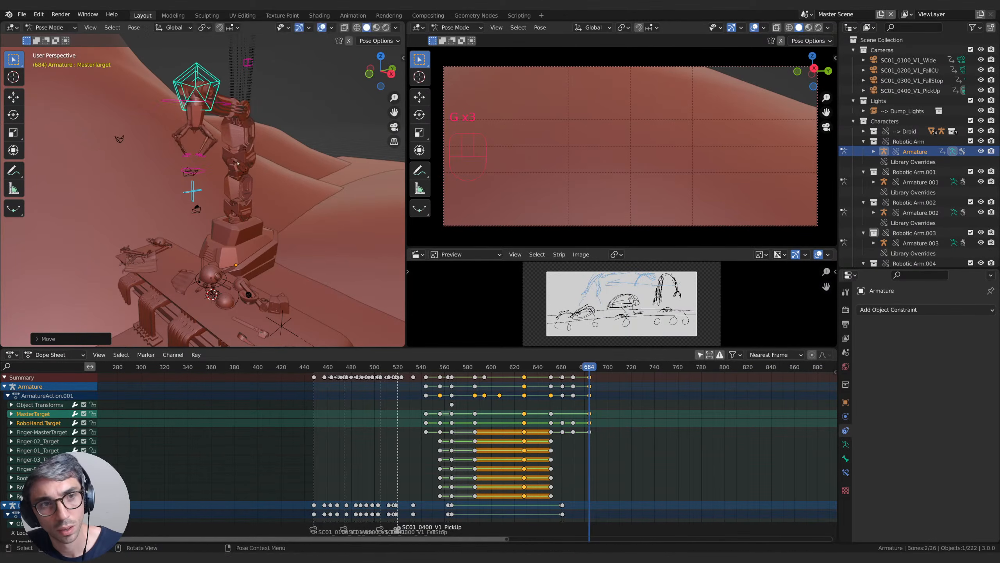
pyautogui.press('g')
pyautogui.press('x')
pyautogui.click(212, 161)
# Step: Lower the two hand targets along Z and reposition them along X and Y to finish the arm's retreat pose
pyautogui.press('g')
pyautogui.press('z')
pyautogui.click(212, 193)
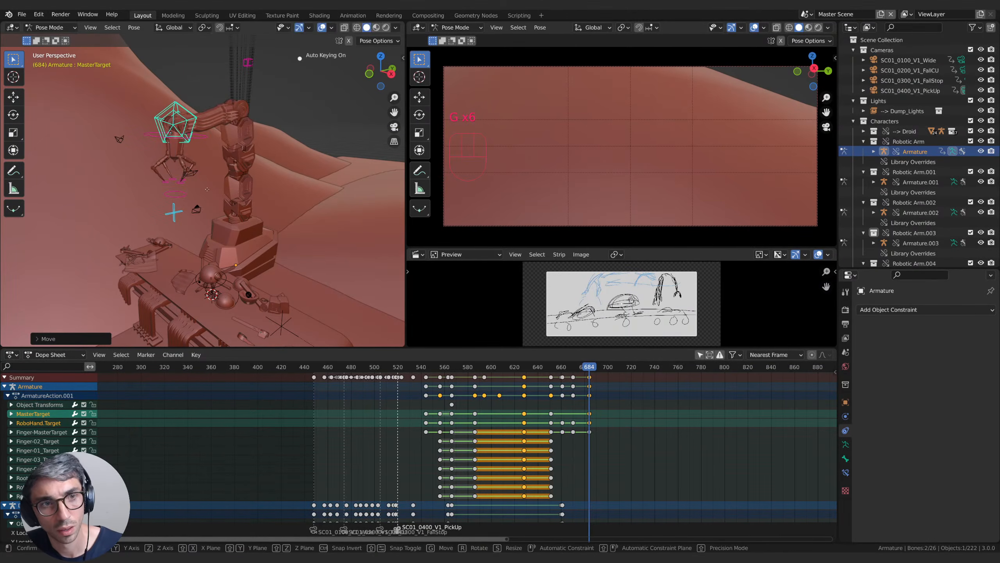
pyautogui.press('g')
pyautogui.press('x')
pyautogui.click(192, 190)
pyautogui.press('g')
pyautogui.press('y')
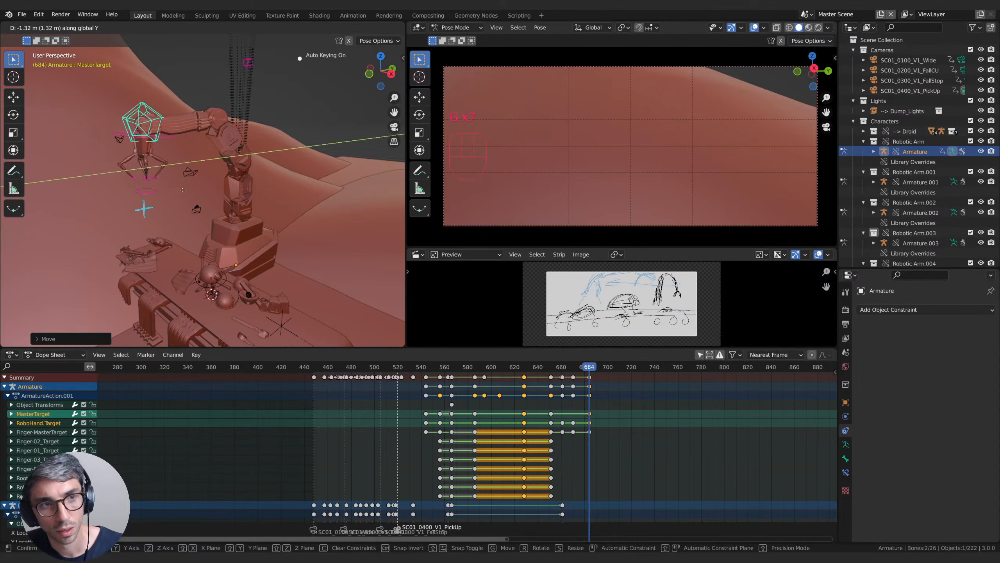
pyautogui.click(159, 177)
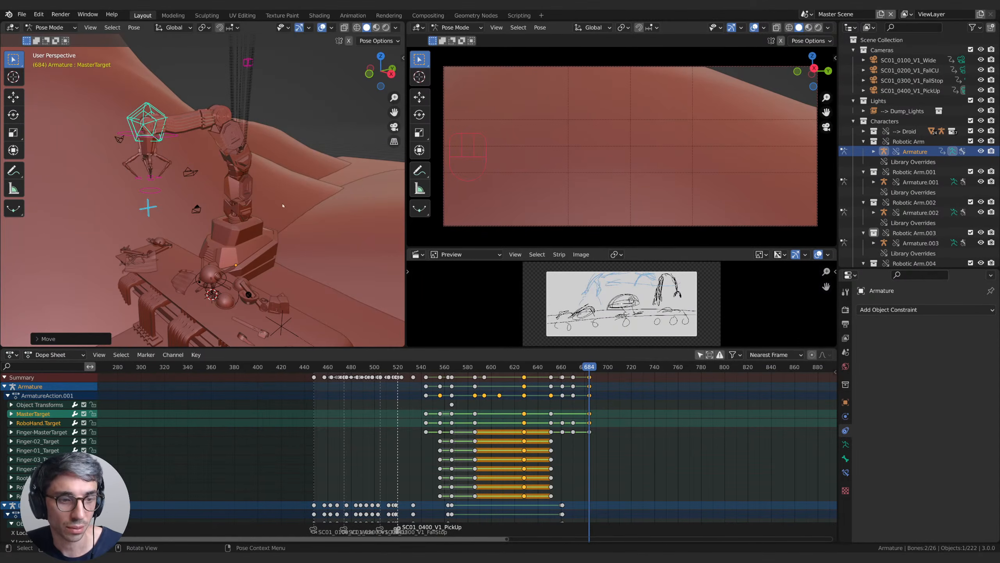
# Step: Keyframe the arm's control bones in the retreat pose at frame 684 and move those keyframes to about frame 702
pyautogui.press('i')
pyautogui.click(258, 220)
pyautogui.click(583, 465)
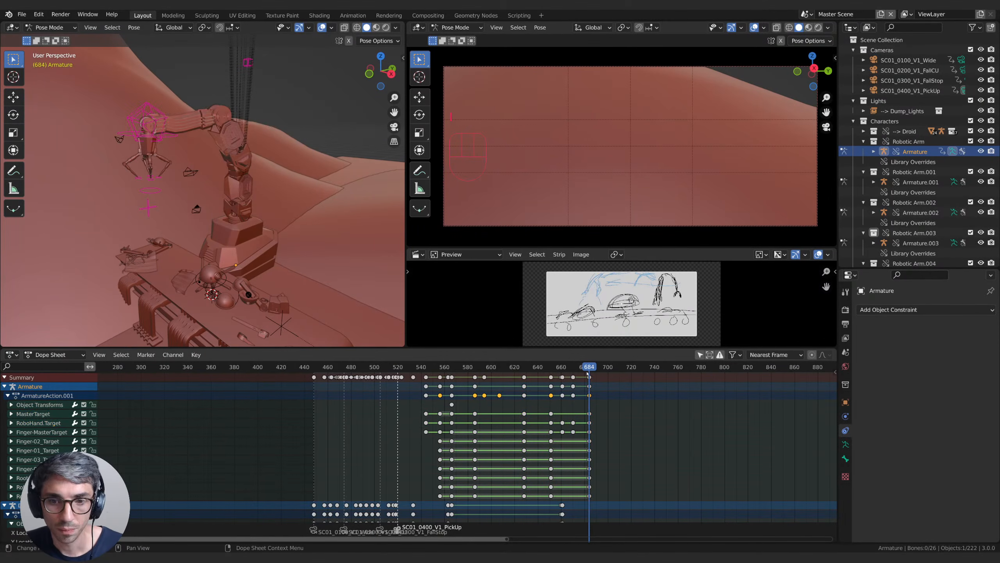
pyautogui.moveTo(588, 368)
pyautogui.mouseDown()
pyautogui.moveTo(545, 367)
pyautogui.moveTo(639, 367)
pyautogui.moveTo(552, 368)
pyautogui.moveTo(578, 367)
pyautogui.mouseUp()
pyautogui.click(589, 377)
pyautogui.press('g')
pyautogui.click(611, 378)
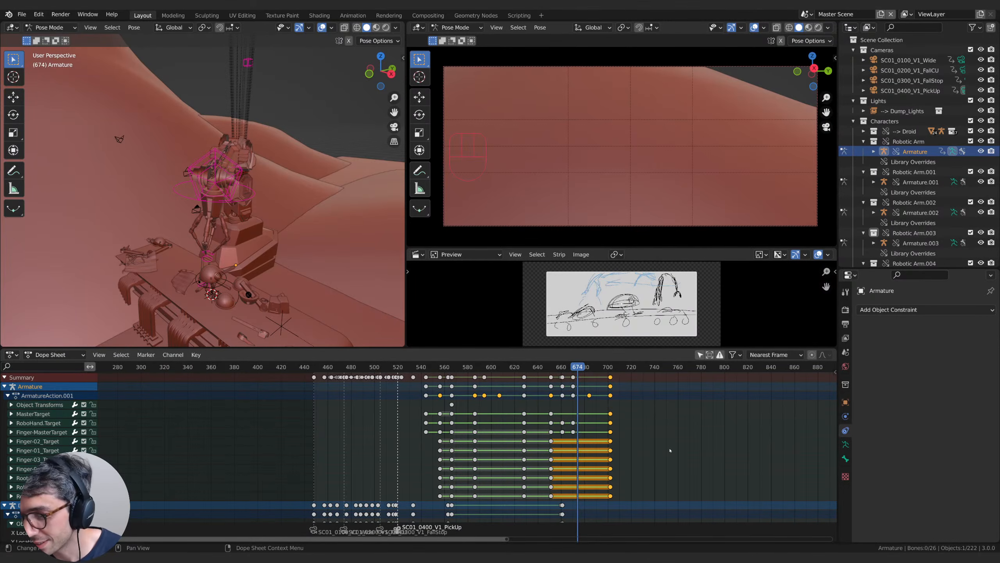
# Step: Scrub through the timeline to examine the arm's retreat after the release and the pickup around frame 569
pyautogui.moveTo(628, 450); pyautogui.dragTo(601, 439, button='middle')
pyautogui.scroll(-4, 531, 441)
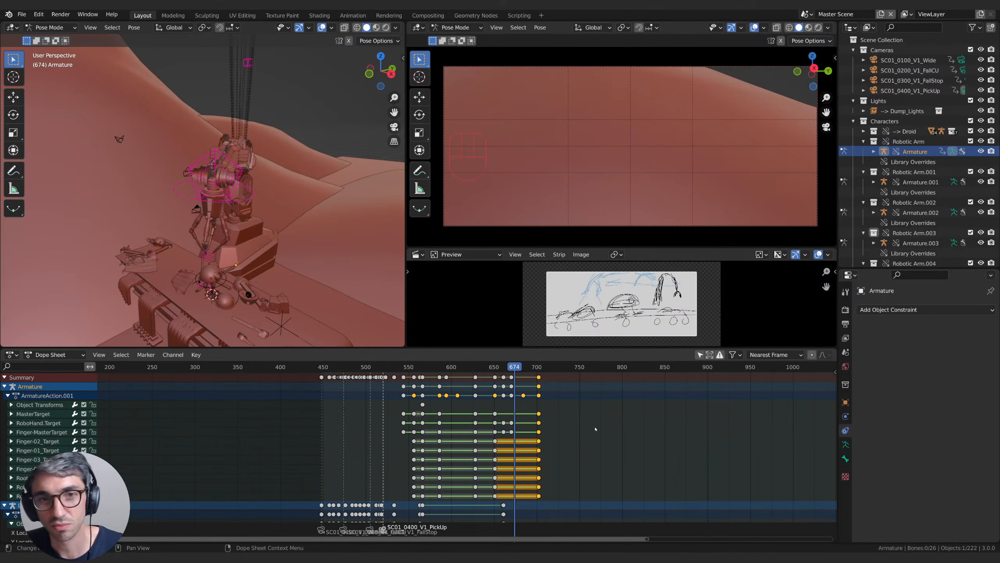
pyautogui.moveTo(514, 367)
pyautogui.mouseDown()
pyautogui.moveTo(500, 368)
pyautogui.moveTo(524, 368)
pyautogui.moveTo(440, 376)
pyautogui.moveTo(544, 383)
pyautogui.moveTo(508, 386)
pyautogui.mouseUp()
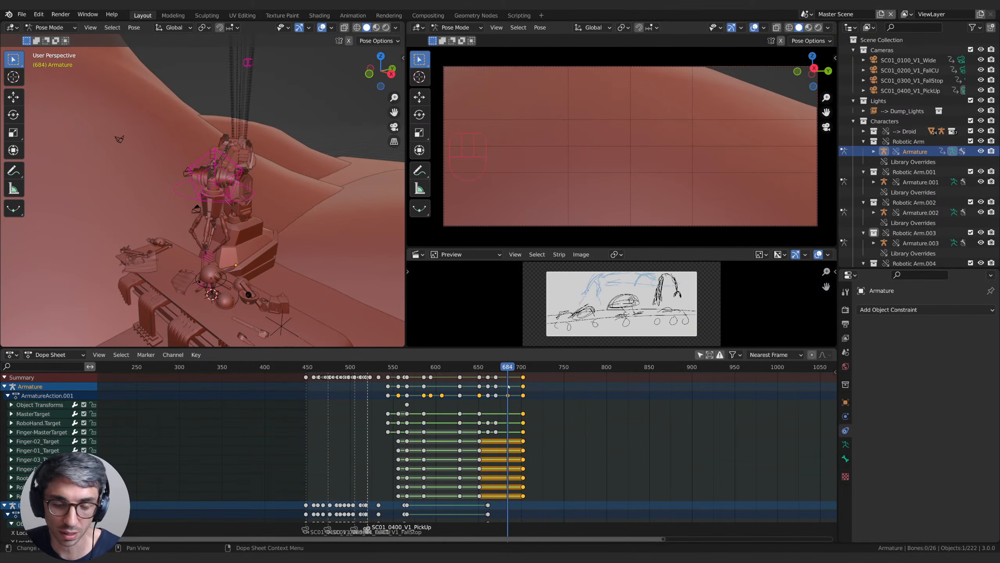
pyautogui.moveTo(509, 384); pyautogui.dragTo(553, 387)
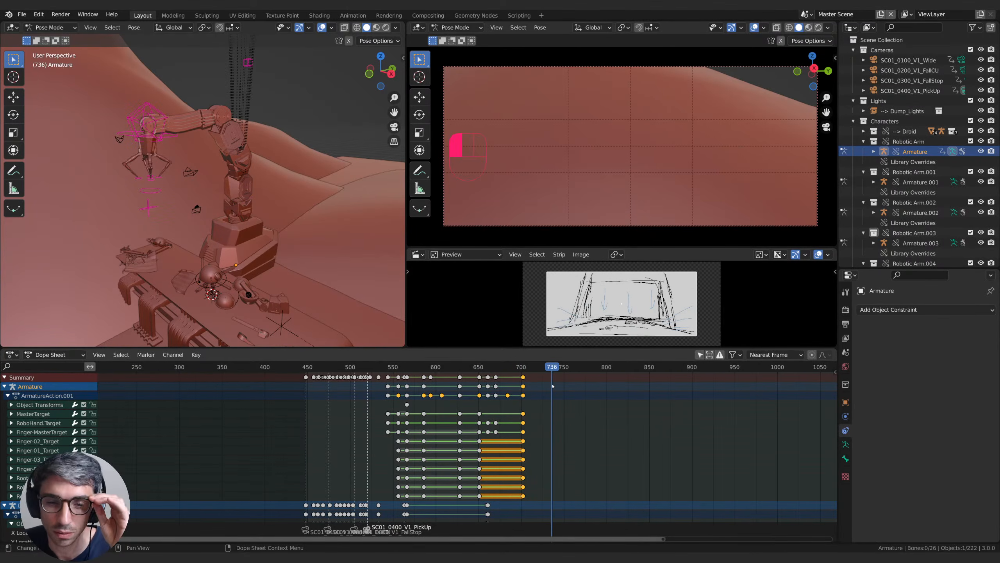
pyautogui.moveTo(553, 386); pyautogui.dragTo(532, 394)
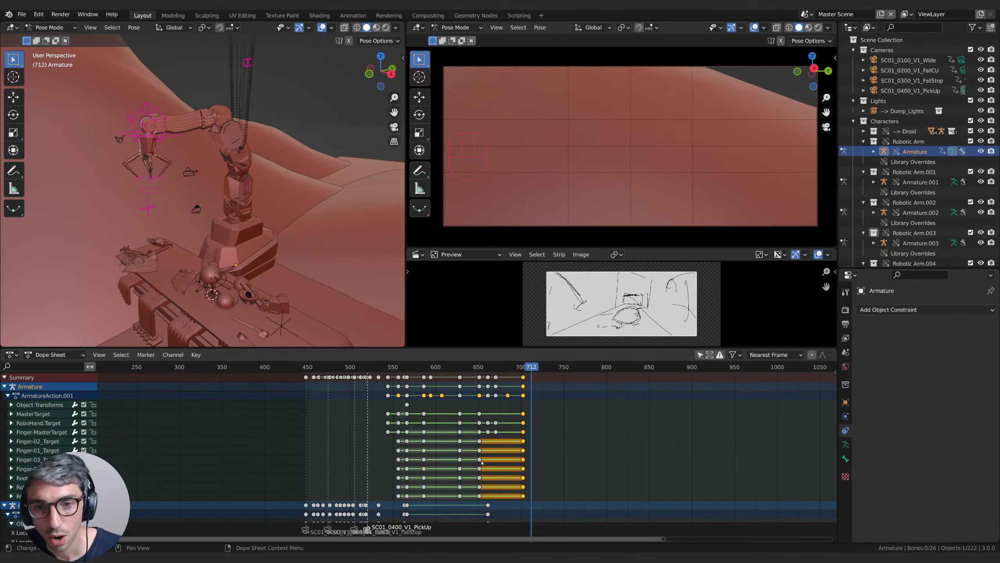
pyautogui.moveTo(355, 364); pyautogui.dragTo(409, 368)
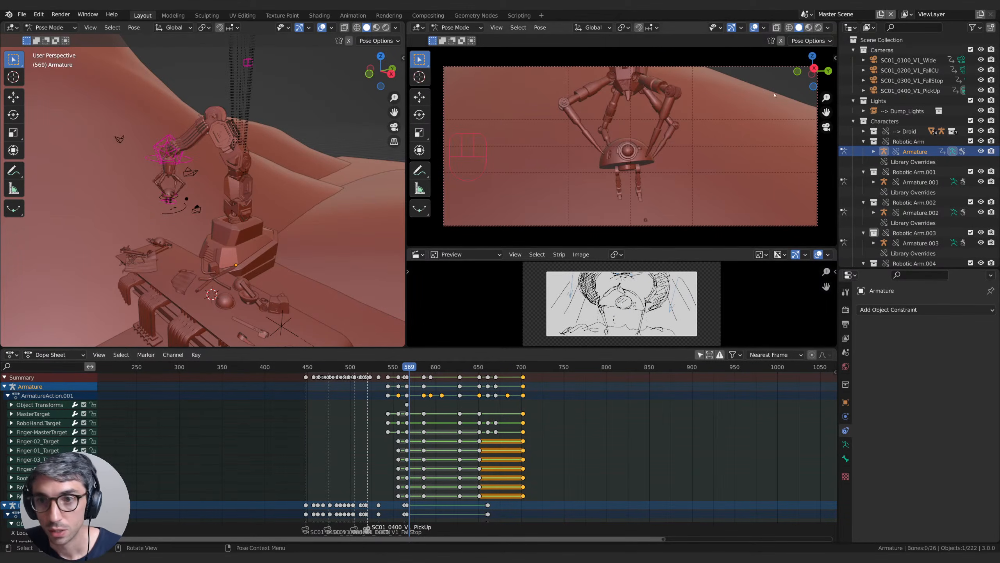
# Step: Select the SC01_0400_V1_PickUp camera in Object Mode and limit the Dope Sheet to the keyframes of selected objects
pyautogui.click(906, 91)
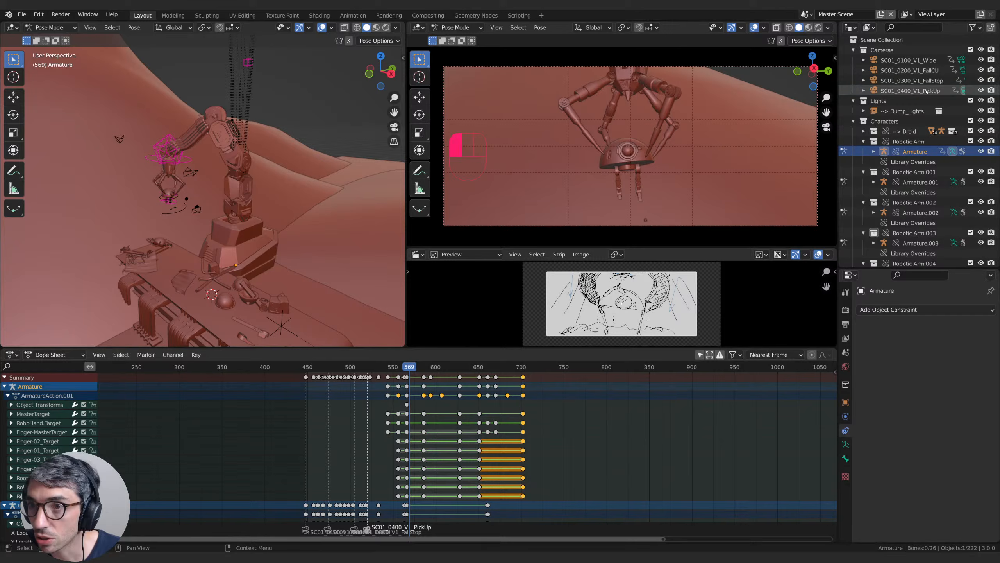
pyautogui.click(846, 403)
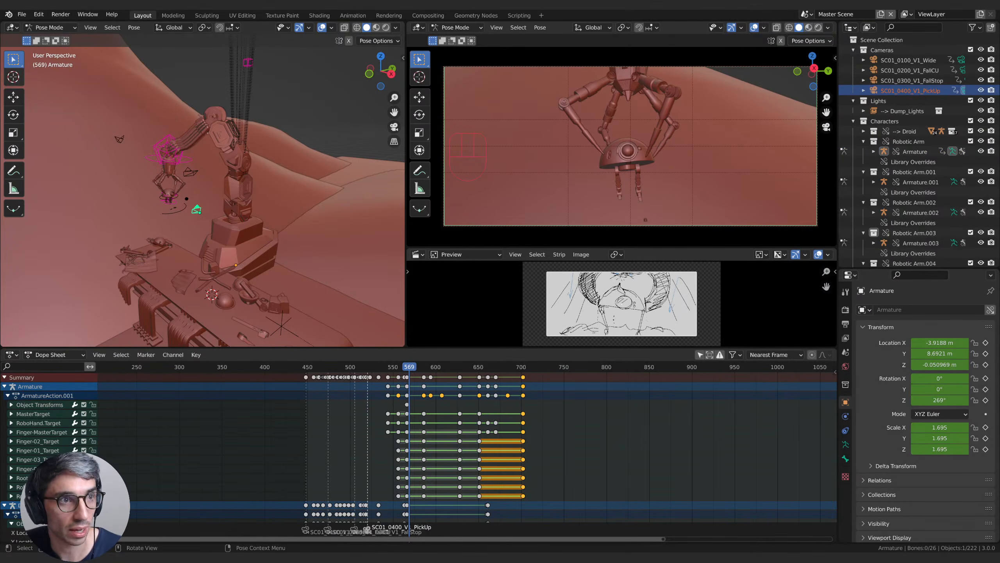
pyautogui.click(50, 28)
pyautogui.click(43, 33)
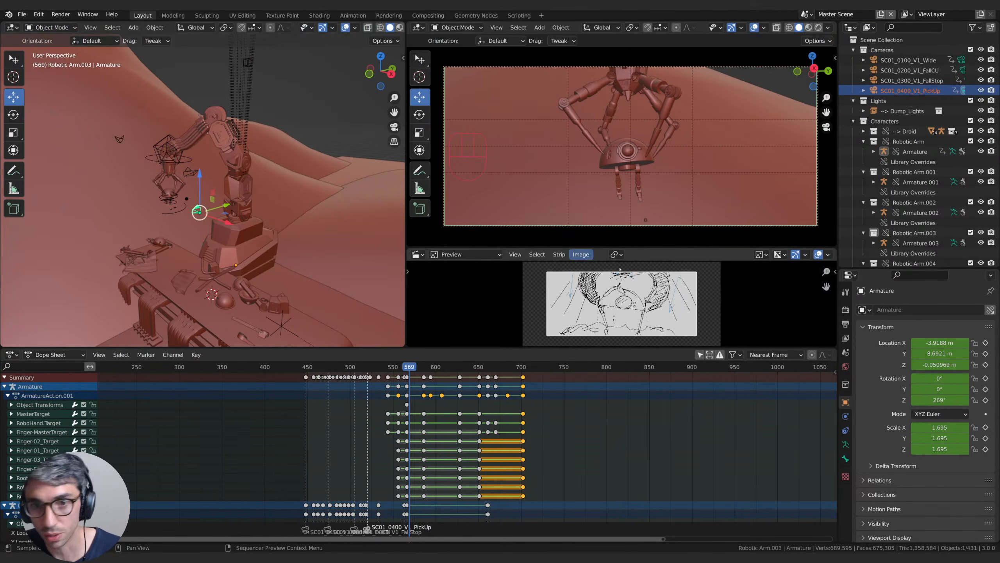
pyautogui.moveTo(409, 369); pyautogui.dragTo(431, 370)
pyautogui.click(700, 354)
# Step: Move the pickup camera's keyframes to about frame 572
pyautogui.click(430, 378)
pyautogui.press('g')
pyautogui.click(409, 377)
pyautogui.press('g')
pyautogui.click(416, 370)
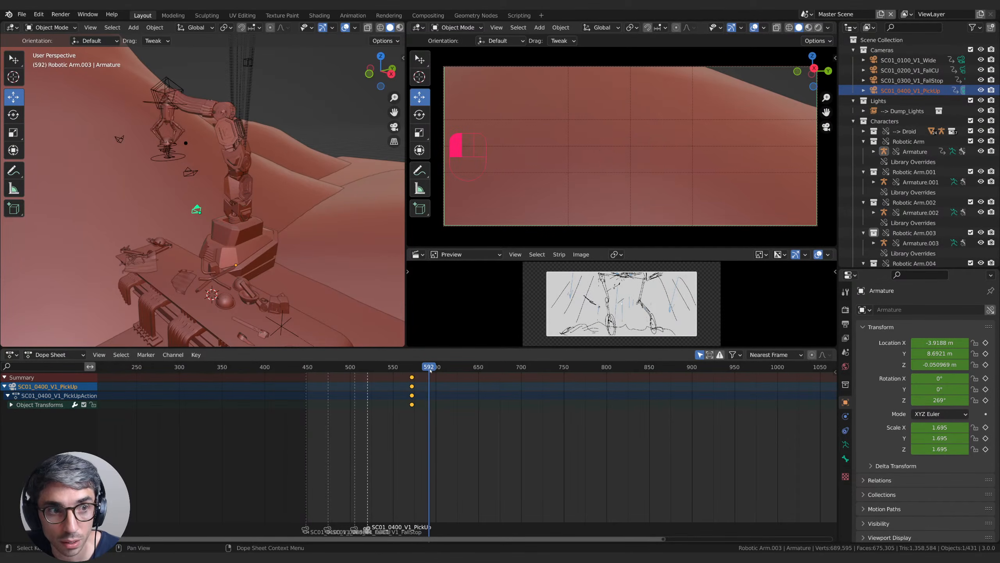
# Step: Tilt the pickup camera up to an X rotation of 146° and keyframe it at frame 593
pyautogui.click(196, 211)
pyautogui.moveTo(940, 378); pyautogui.dragTo(949, 378)
pyautogui.hotkey('ctrl', 'z')
pyautogui.click(898, 93)
pyautogui.press('i')
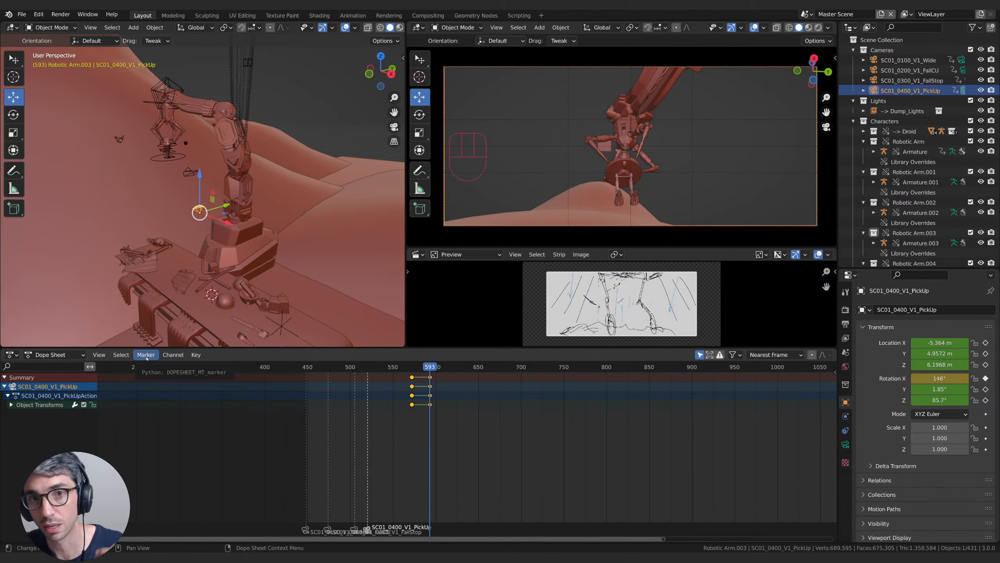
# Step: Put the first robotic arm's armature in Pose Mode and select all of its control bones
pyautogui.click(28, 195)
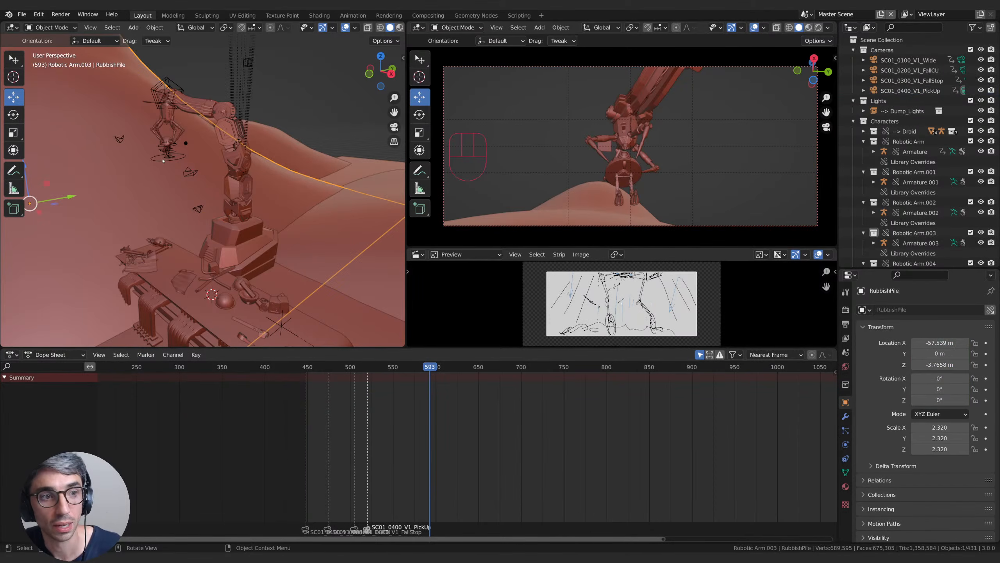
pyautogui.click(169, 101)
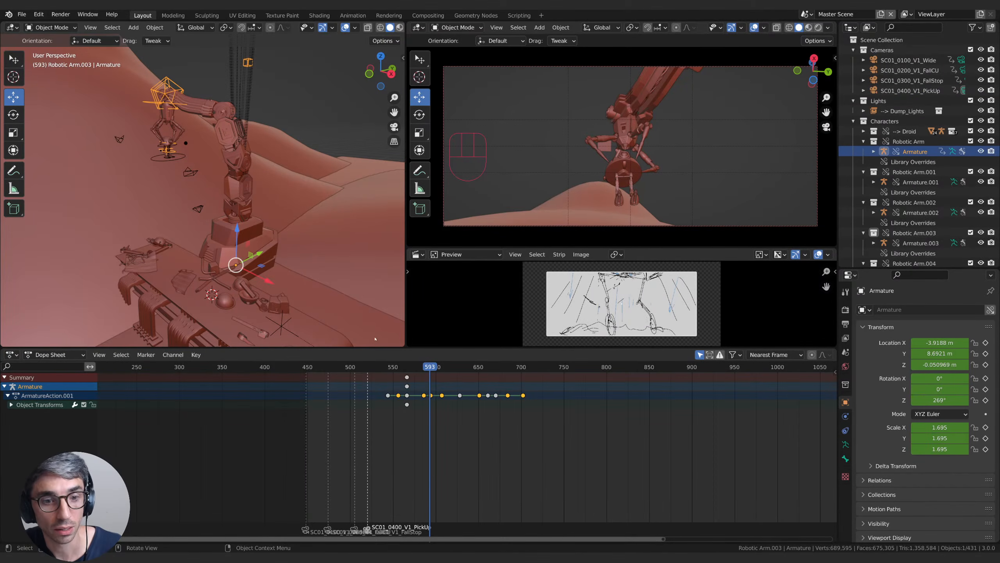
pyautogui.press('Tab')
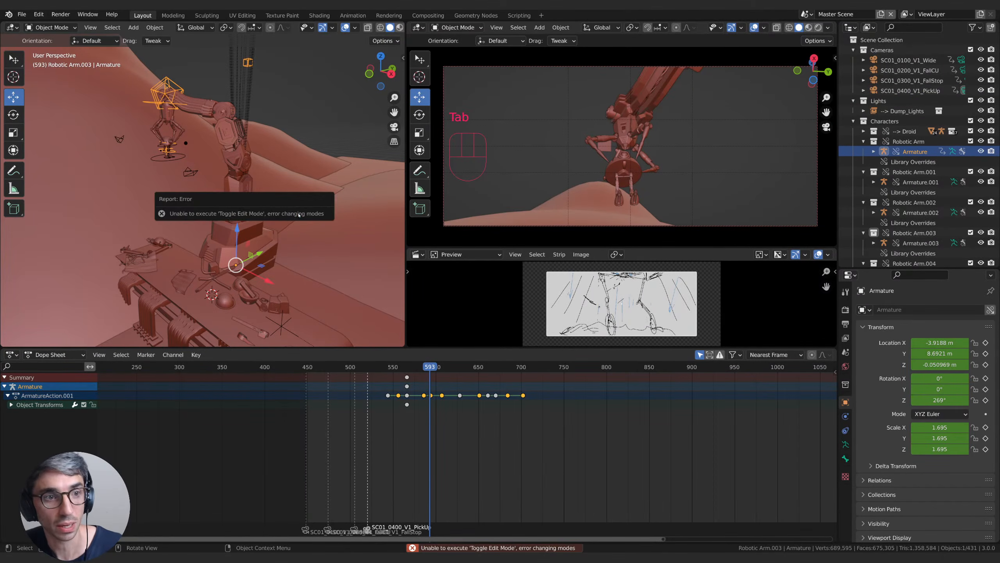
pyautogui.click(51, 28)
pyautogui.click(52, 60)
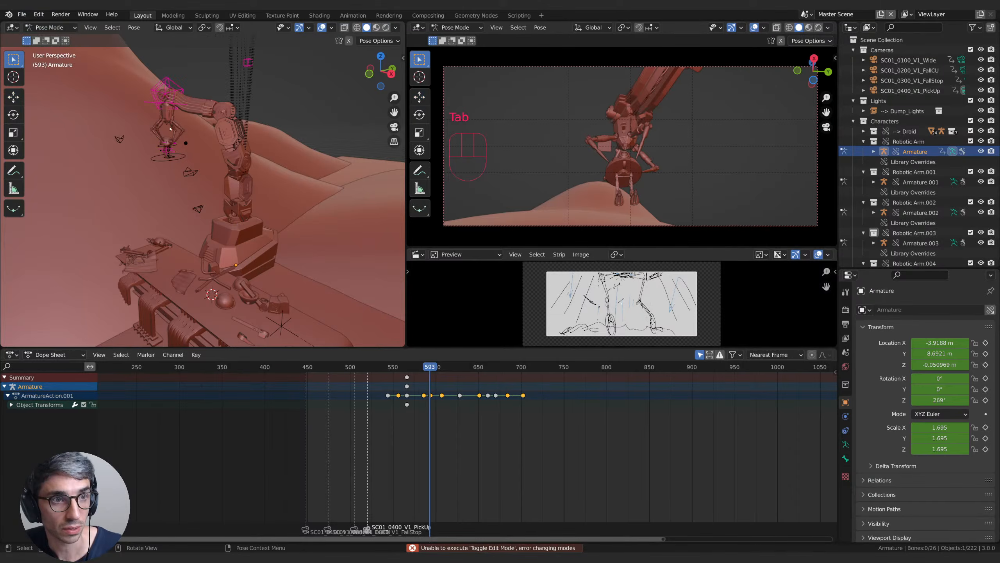
pyautogui.press('a')
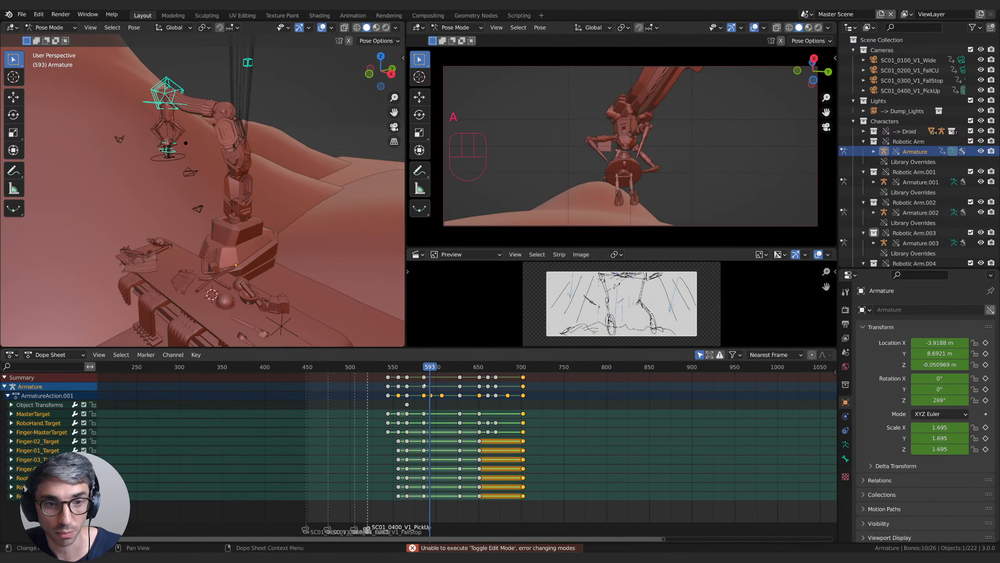
# Step: Set the interpolation mode of all the robotic arm's bone keyframes to Bezier
pyautogui.press('a')
pyautogui.rightClick(492, 376)
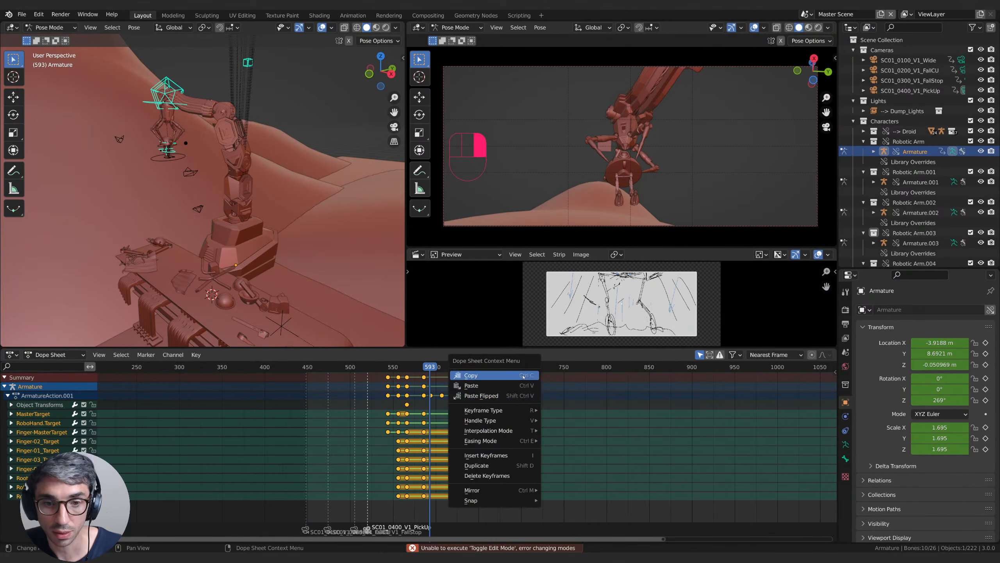
pyautogui.moveTo(523, 430)
pyautogui.click(585, 473)
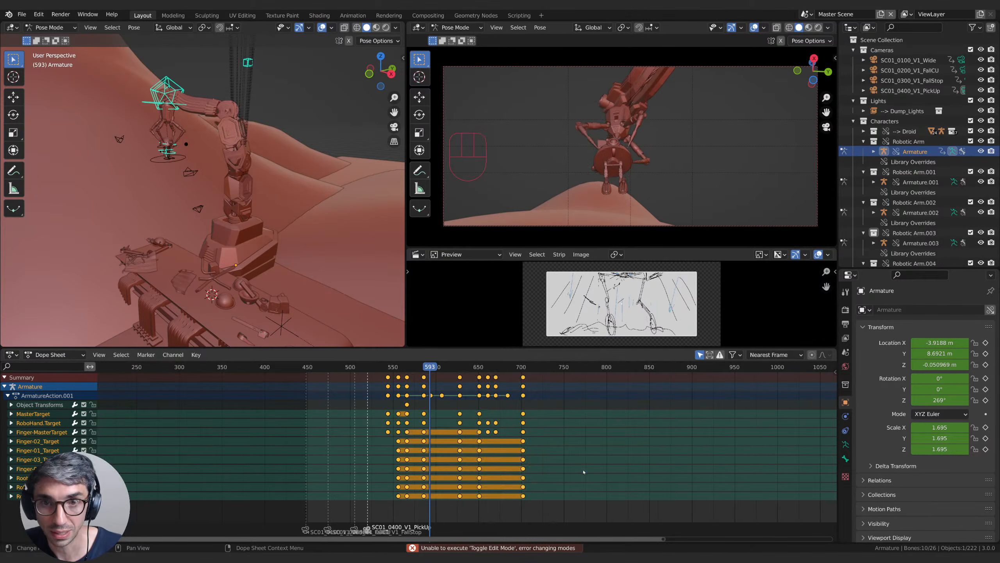
# Step: Play back the robotic arm's animation from about frame 545 to review its motion
pyautogui.moveTo(390, 369); pyautogui.dragTo(387, 369)
pyautogui.press('space')
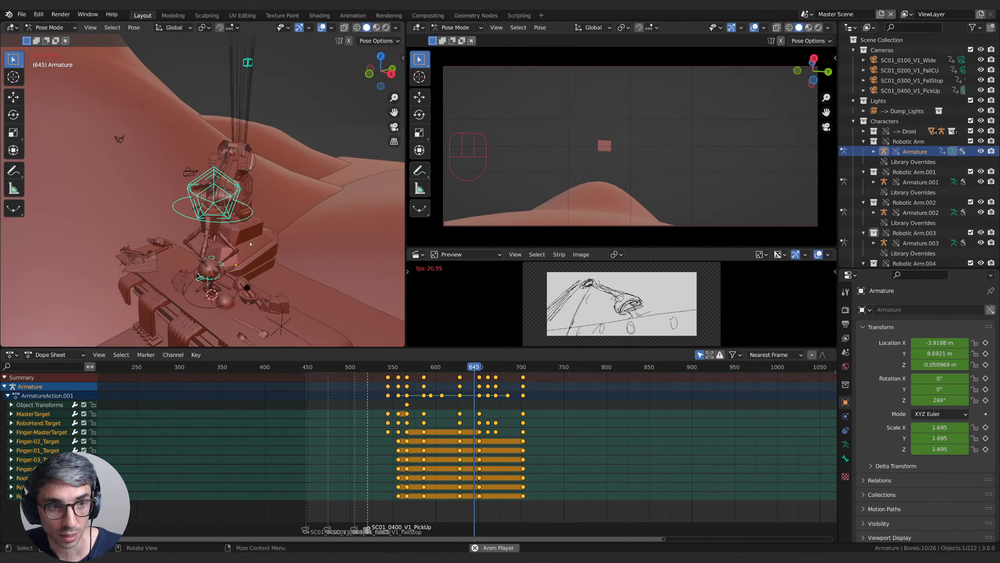
pyautogui.press('space')
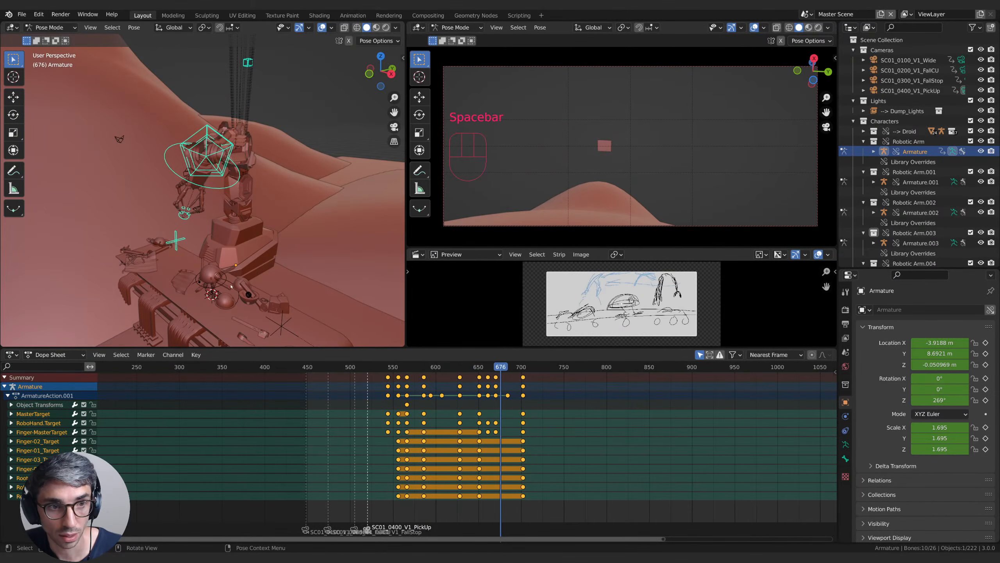
# Step: Select the MasterTarget bone and duplicate its frame 651 keyframe to frame 694
pyautogui.moveTo(498, 369); pyautogui.dragTo(488, 373)
pyautogui.scroll(2, 237, 272)
pyautogui.keyDown('shift'); pyautogui.moveTo(232, 292); pyautogui.dragTo(221, 201, button='middle'); pyautogui.keyUp('shift')
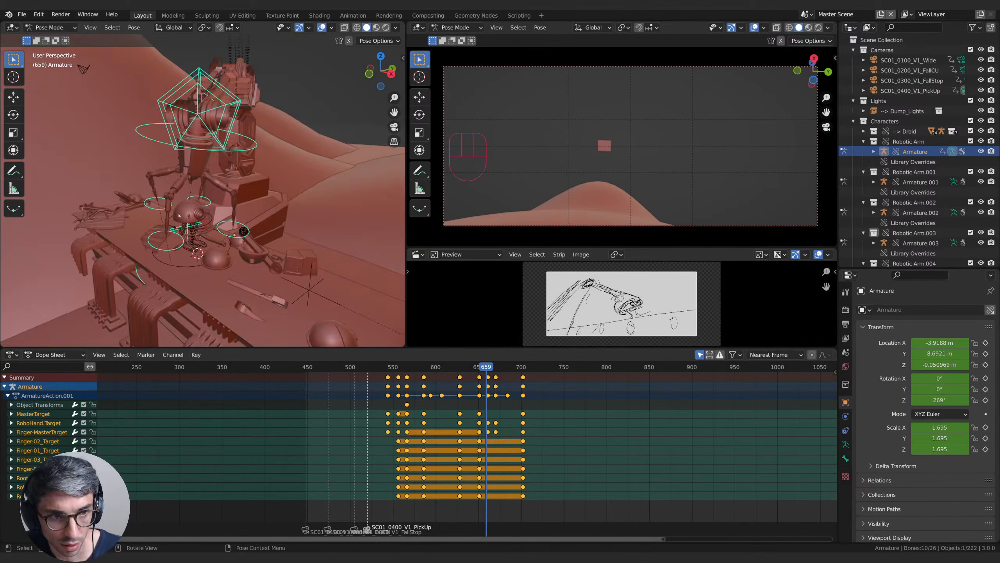
pyautogui.moveTo(177, 252); pyautogui.dragTo(220, 244, button='middle')
pyautogui.scroll(4, 205, 268)
pyautogui.click(203, 271)
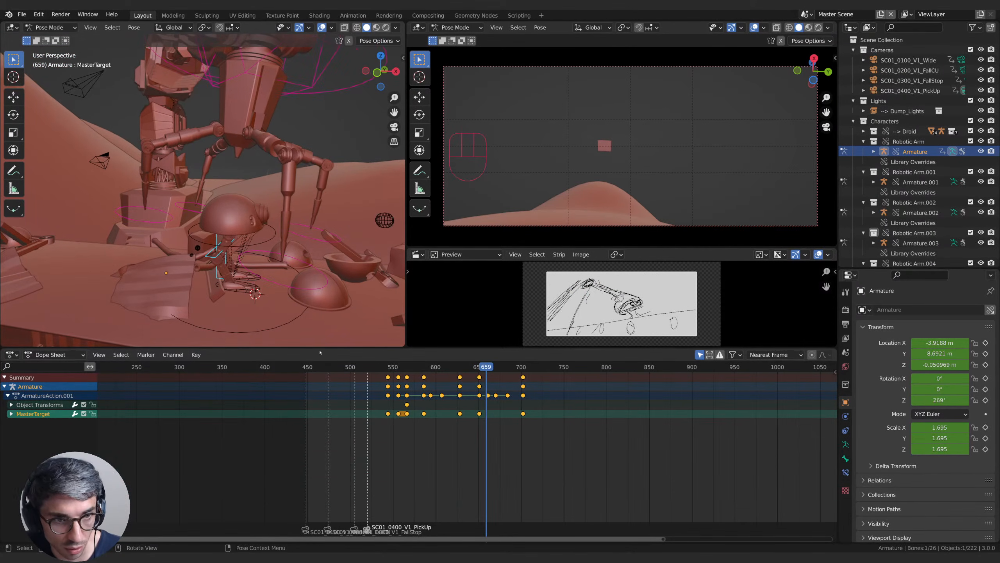
pyautogui.moveTo(484, 371); pyautogui.dragTo(480, 372)
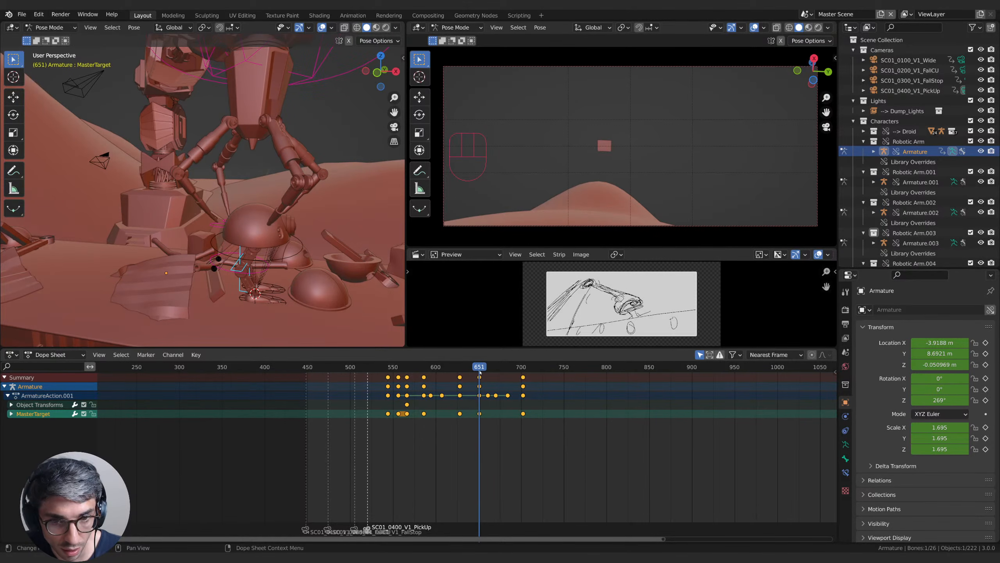
pyautogui.click(490, 426)
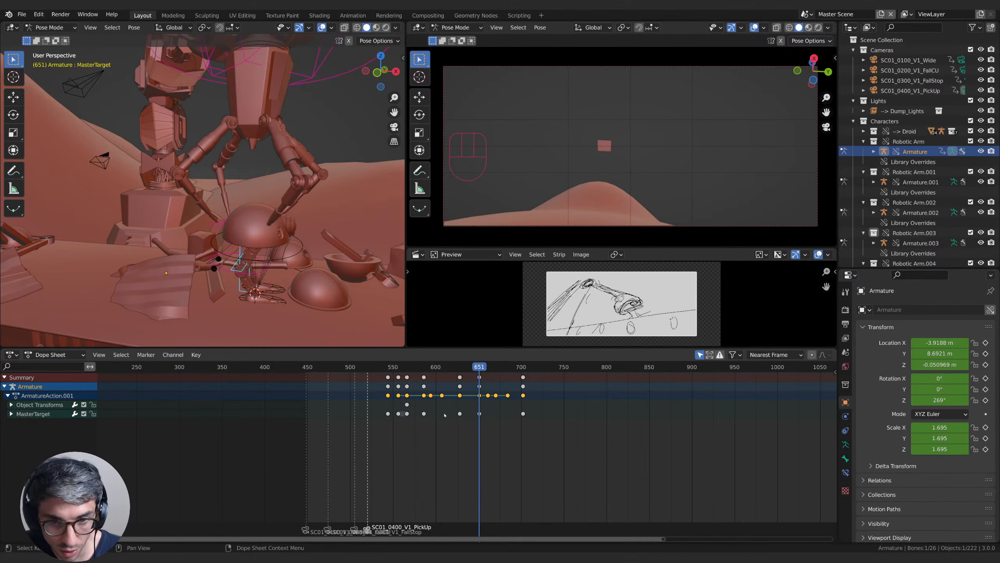
pyautogui.click(479, 413)
pyautogui.hotkey('shift', 'd')
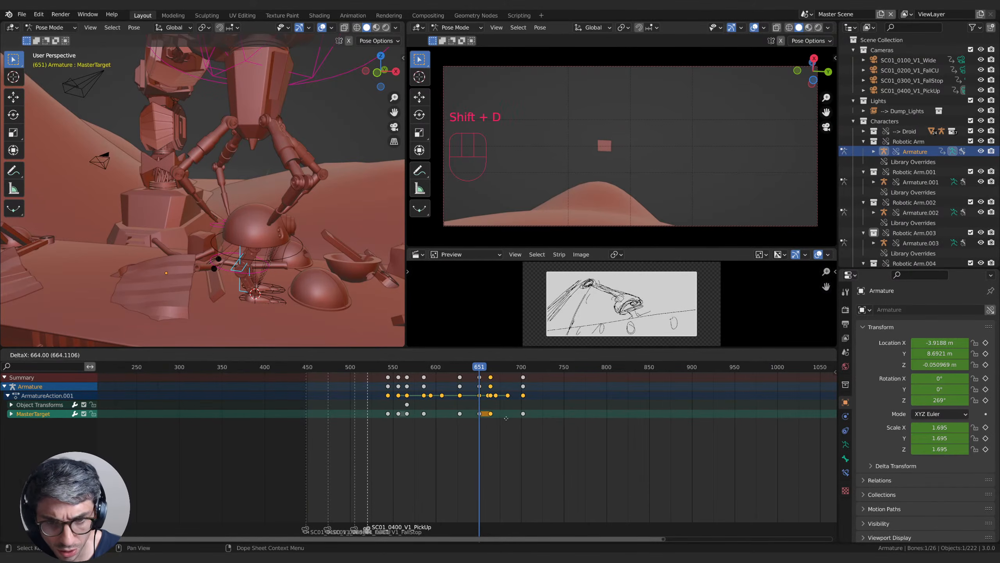
pyautogui.click(530, 417)
# Step: Move the MasterTarget bone's last keyframe to about frame 718
pyautogui.moveTo(480, 367); pyautogui.dragTo(510, 366)
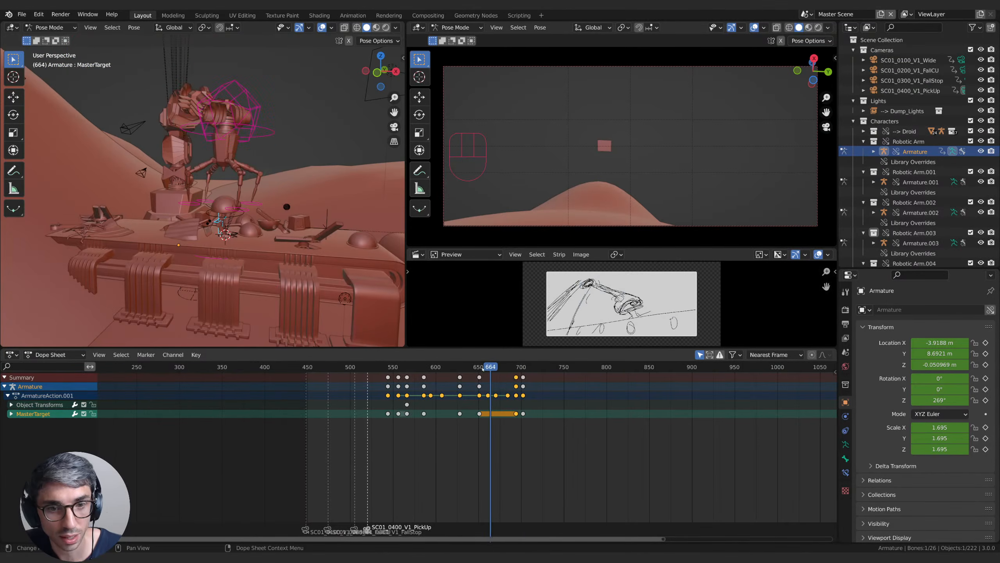
pyautogui.moveTo(484, 368); pyautogui.dragTo(502, 367)
pyautogui.scroll(-2, 255, 102)
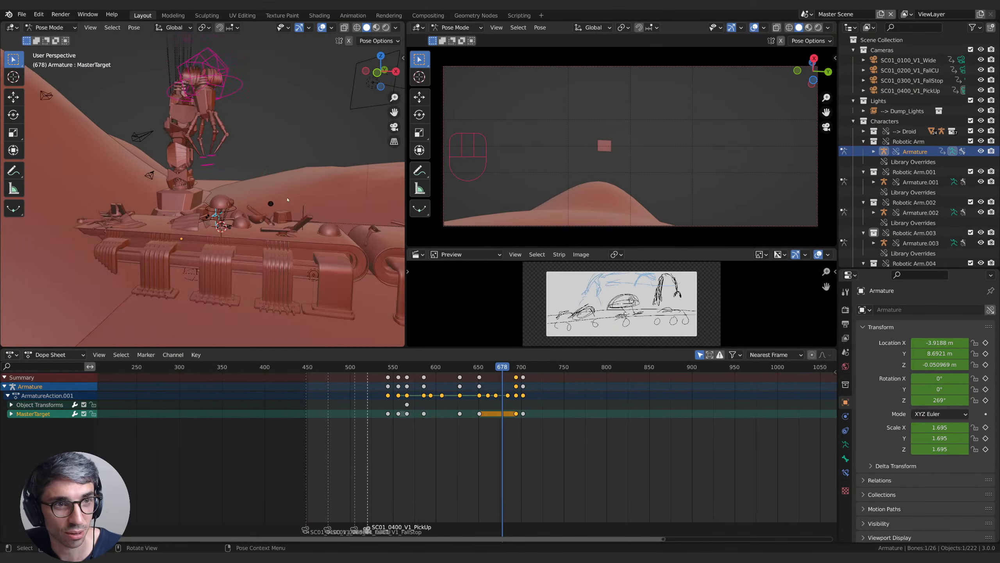
pyautogui.moveTo(255, 149); pyautogui.dragTo(275, 170, button='middle')
pyautogui.moveTo(486, 367); pyautogui.dragTo(516, 368)
pyautogui.click(523, 414)
pyautogui.press('g')
pyautogui.click(539, 414)
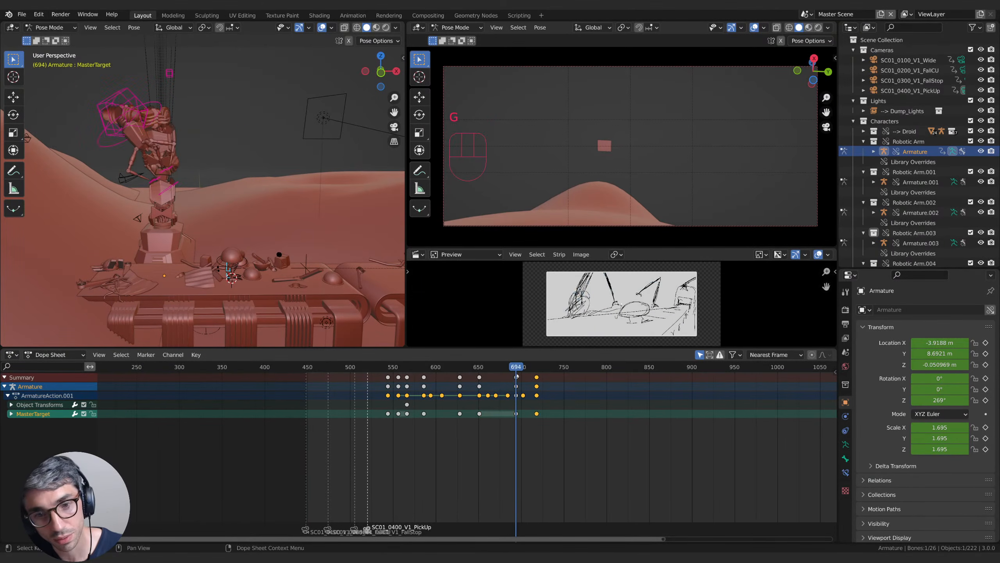
# Step: Play back the arm's retreat after frame 694, then the pickup from about frame 541
pyautogui.press('space')
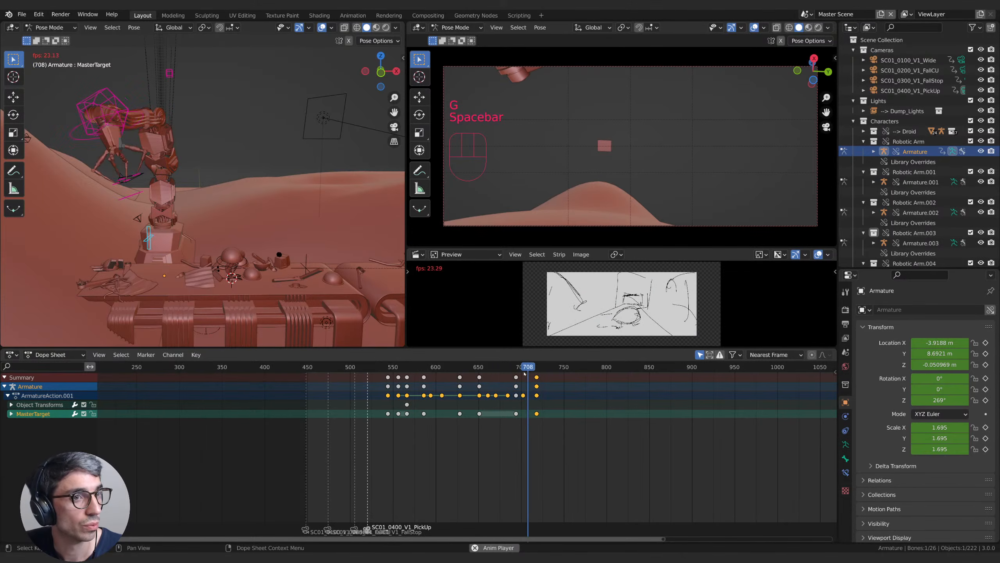
pyautogui.press('space')
pyautogui.press('space')
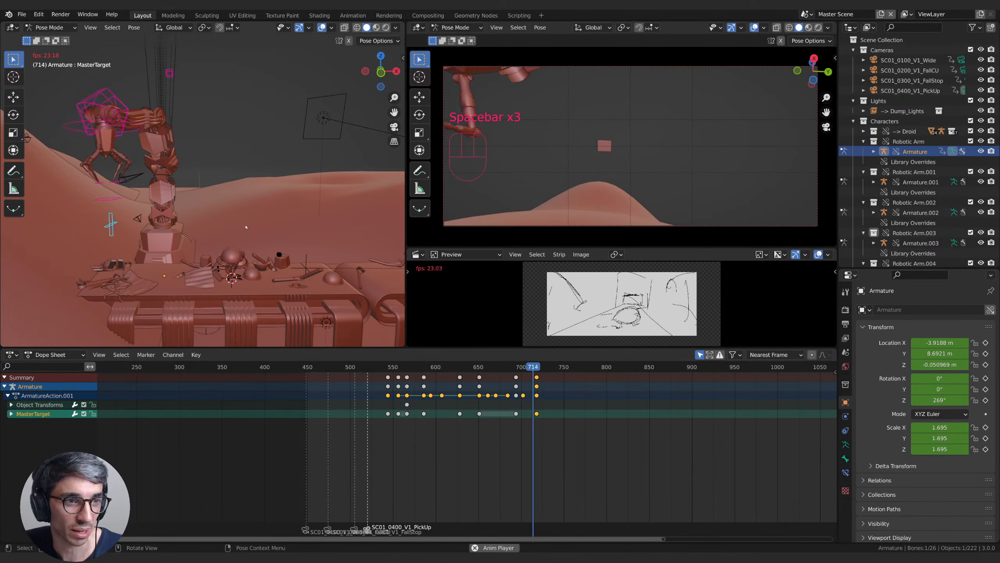
pyautogui.press('space')
pyautogui.press('space')
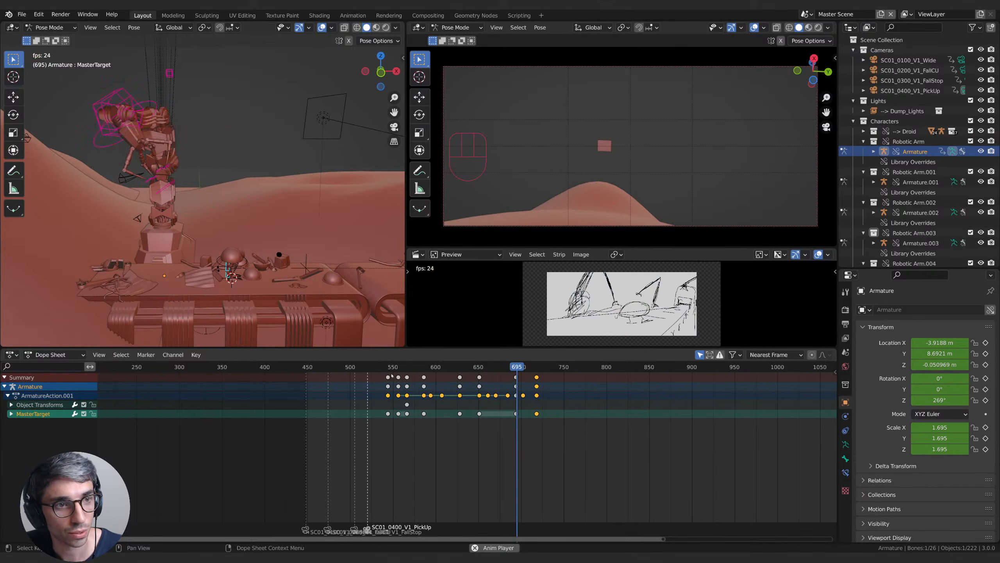
pyautogui.press('space')
pyautogui.press('space')
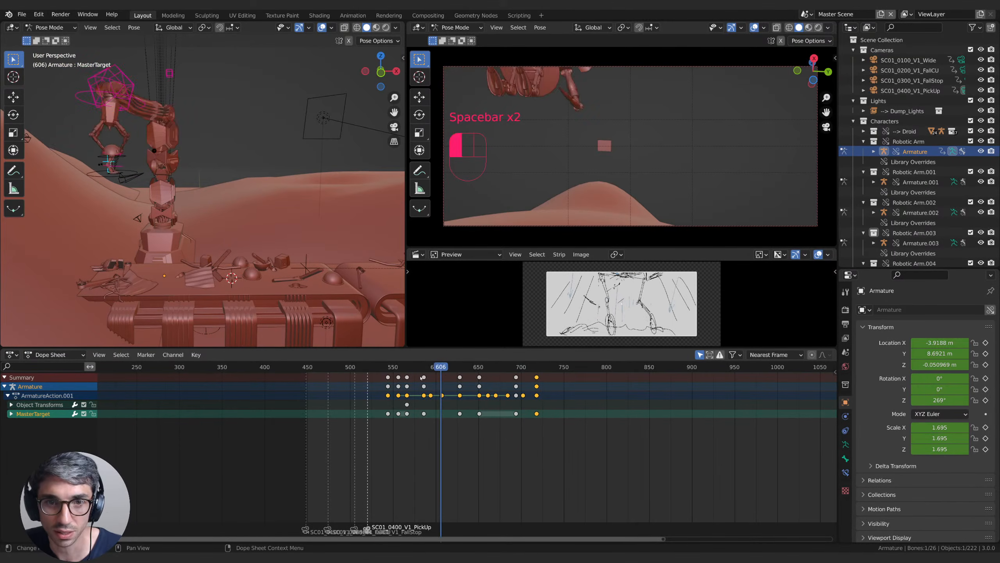
pyautogui.click(386, 366)
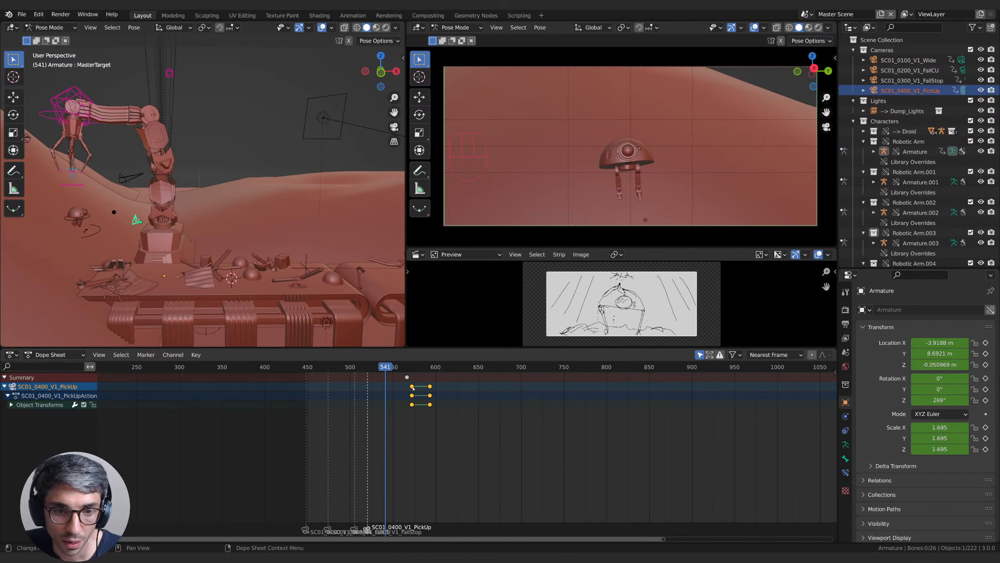
# Step: Try to set the pickup camera's keyframe interpolation to Bezier while still in Pose Mode
pyautogui.rightClick(413, 388)
pyautogui.moveTo(412, 384)
pyautogui.click(460, 448)
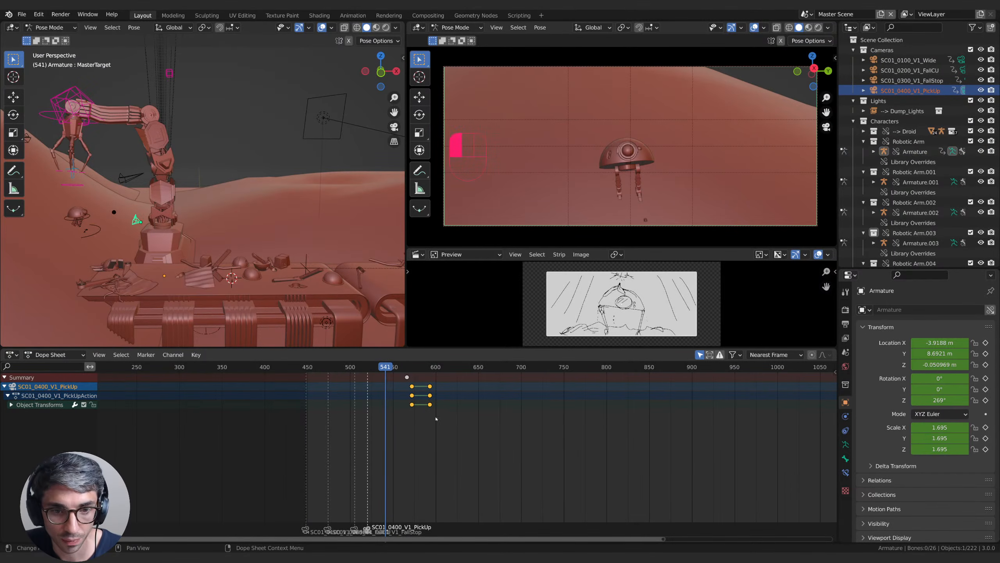
# Step: Switch to Object Mode and set the interpolation mode of all the pickup camera's keyframes to Bezier
pyautogui.click(51, 28)
pyautogui.click(47, 38)
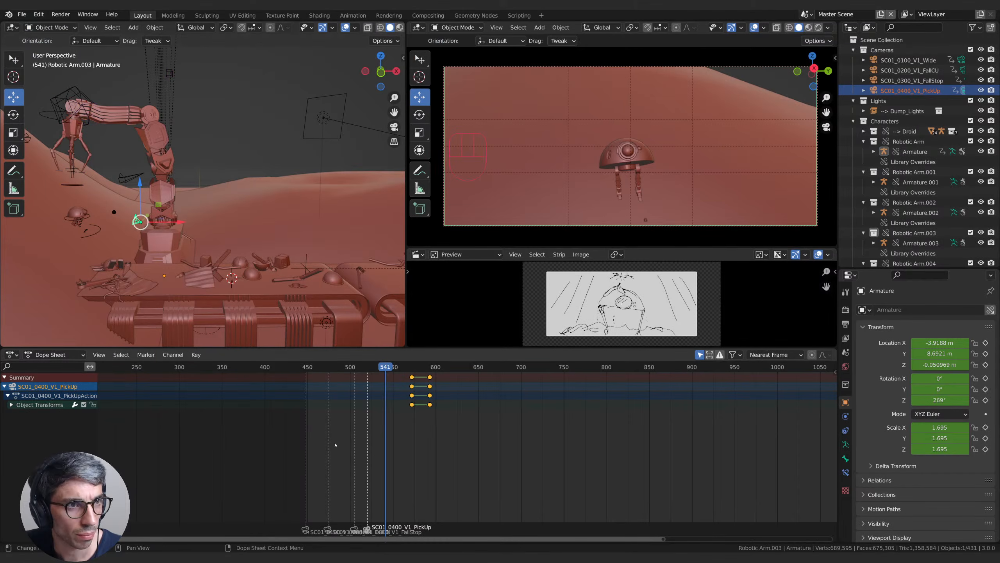
pyautogui.press('a')
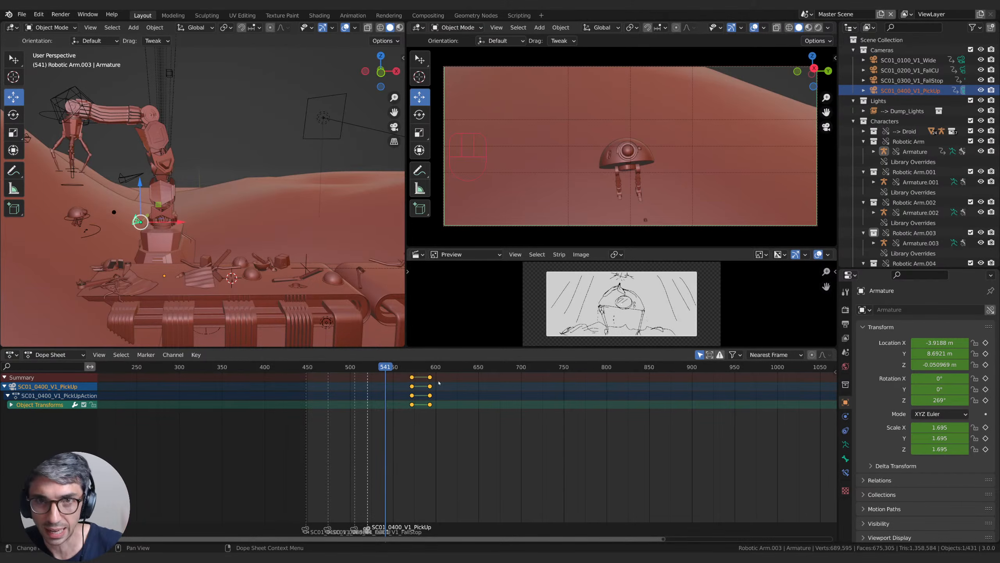
pyautogui.rightClick(412, 372)
pyautogui.moveTo(412, 375)
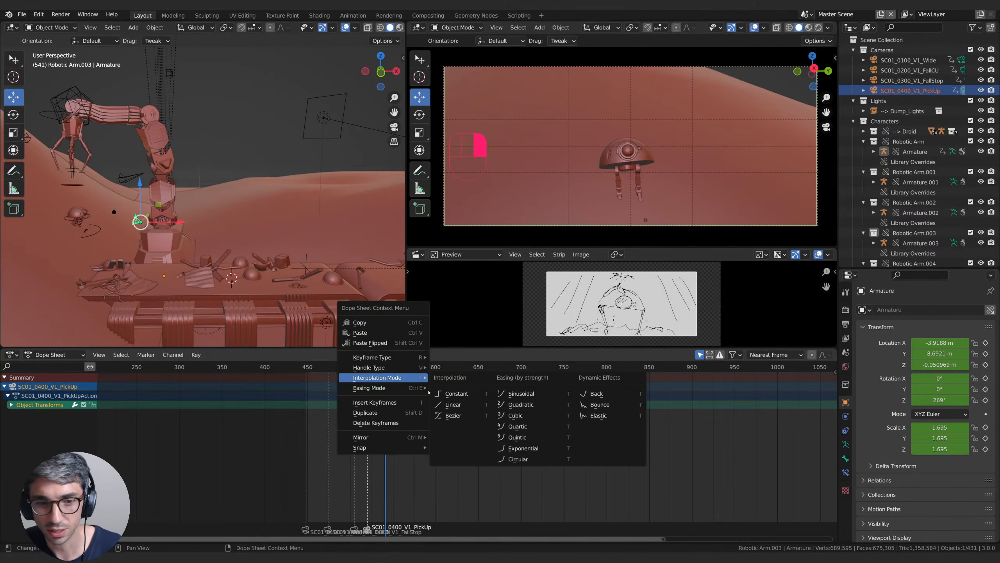
pyautogui.click(449, 415)
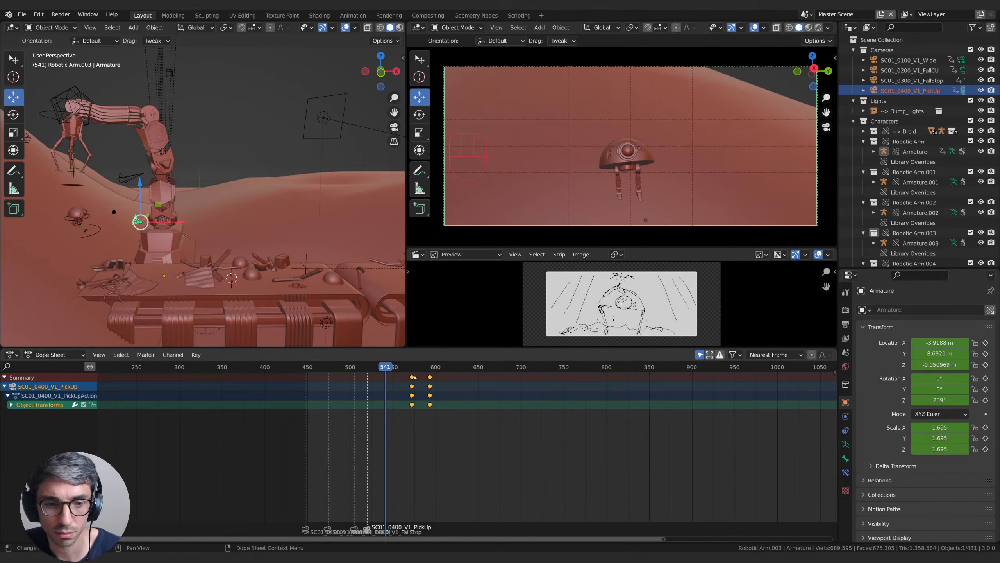
# Step: At frame 609, move the pickup camera along Y to about -1.52 m and turn it to a Z rotation of about 36°
pyautogui.moveTo(413, 367)
pyautogui.mouseDown()
pyautogui.moveTo(438, 369)
pyautogui.moveTo(410, 368)
pyautogui.mouseUp()
pyautogui.moveTo(205, 166); pyautogui.dragTo(232, 240, button='middle')
pyautogui.keyDown('shift'); pyautogui.moveTo(233, 241); pyautogui.dragTo(106, 309, button='middle'); pyautogui.keyUp('shift')
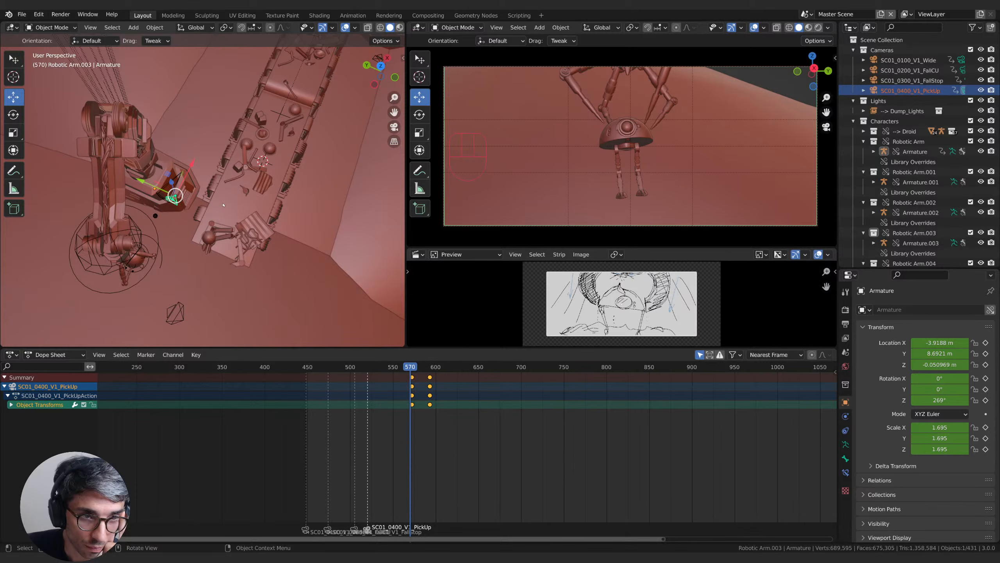
pyautogui.moveTo(411, 366); pyautogui.dragTo(455, 367)
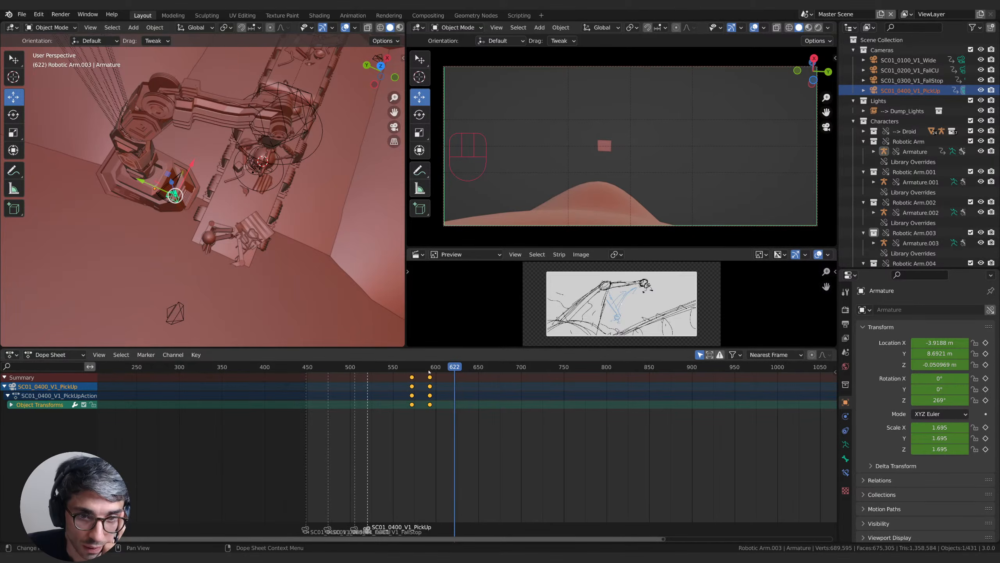
pyautogui.moveTo(430, 371)
pyautogui.mouseDown()
pyautogui.moveTo(413, 368)
pyautogui.moveTo(444, 367)
pyautogui.mouseUp()
pyautogui.moveTo(151, 186); pyautogui.dragTo(273, 192)
pyautogui.press('r')
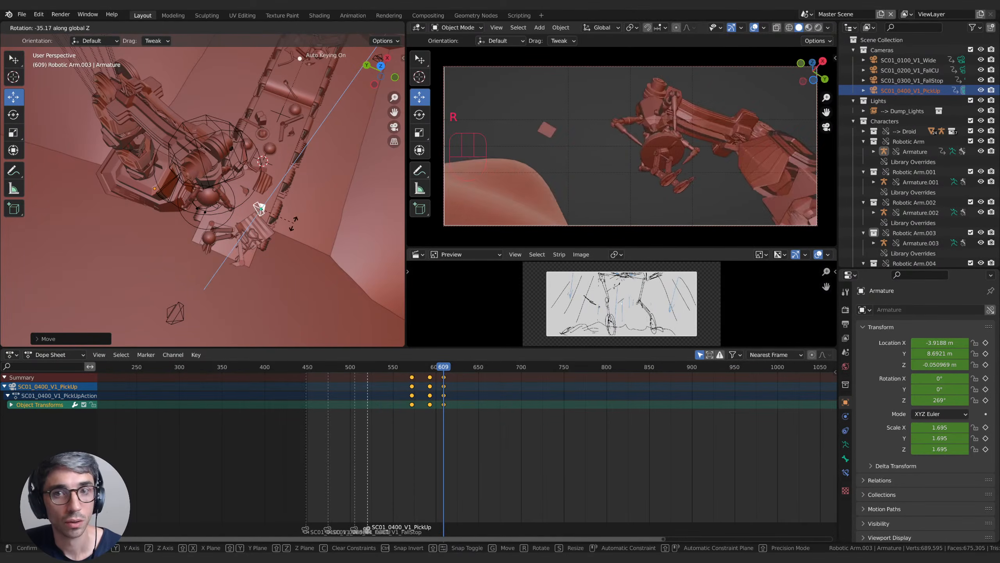
pyautogui.click(288, 238)
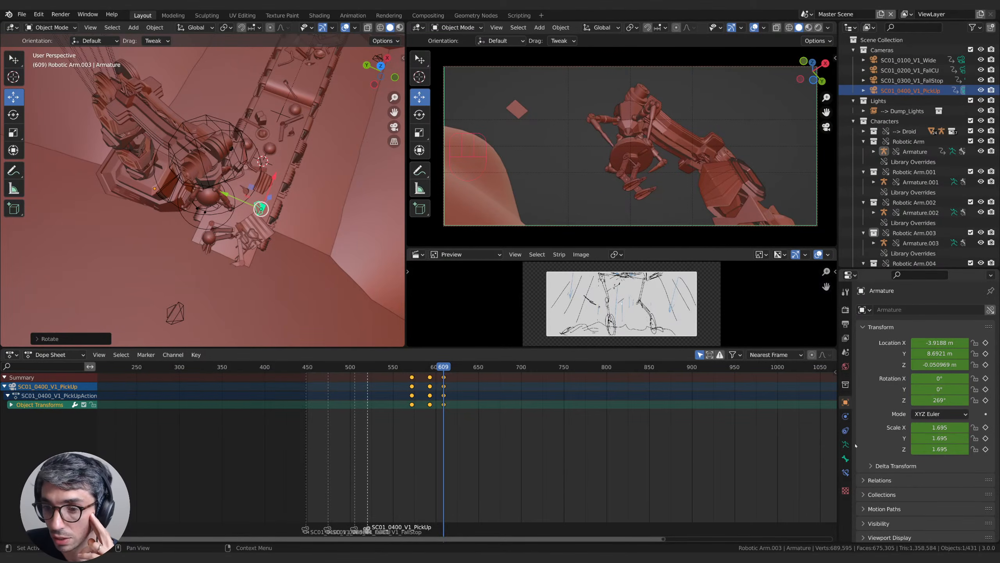
# Step: Select the pickup camera and examine its viewport display settings and composition guides
pyautogui.click(957, 91)
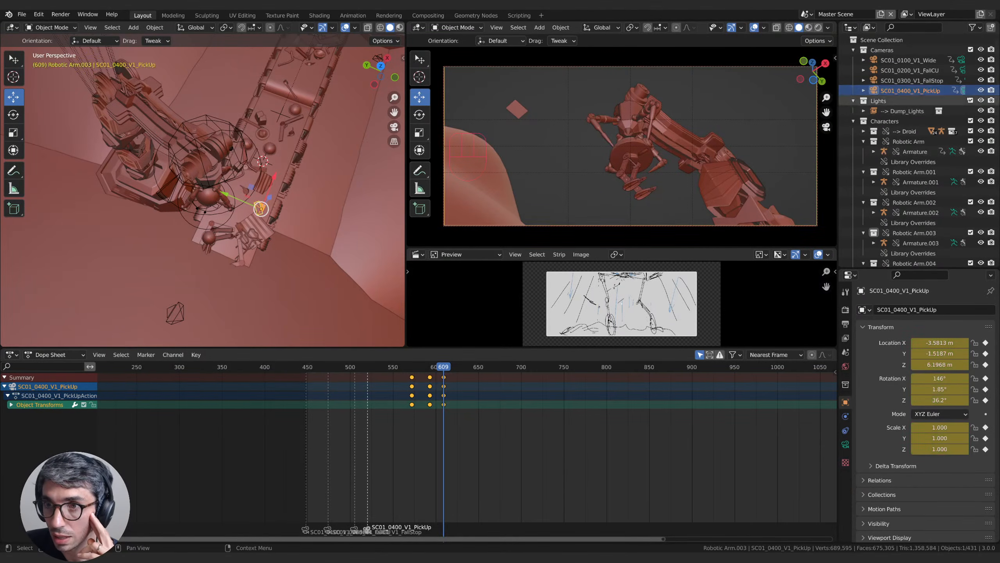
pyautogui.click(846, 445)
pyautogui.scroll(-8, 868, 478)
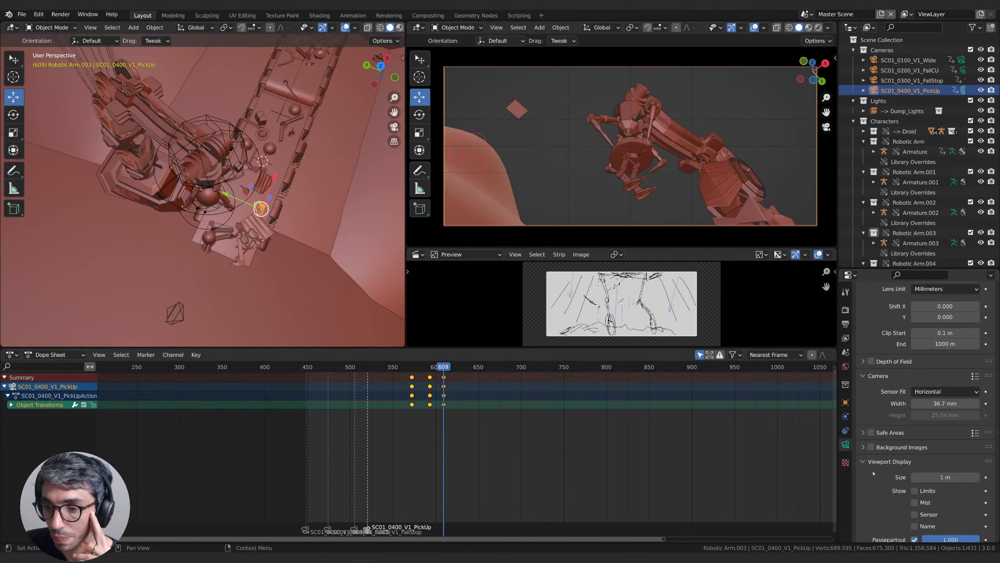
pyautogui.scroll(-6, 867, 478)
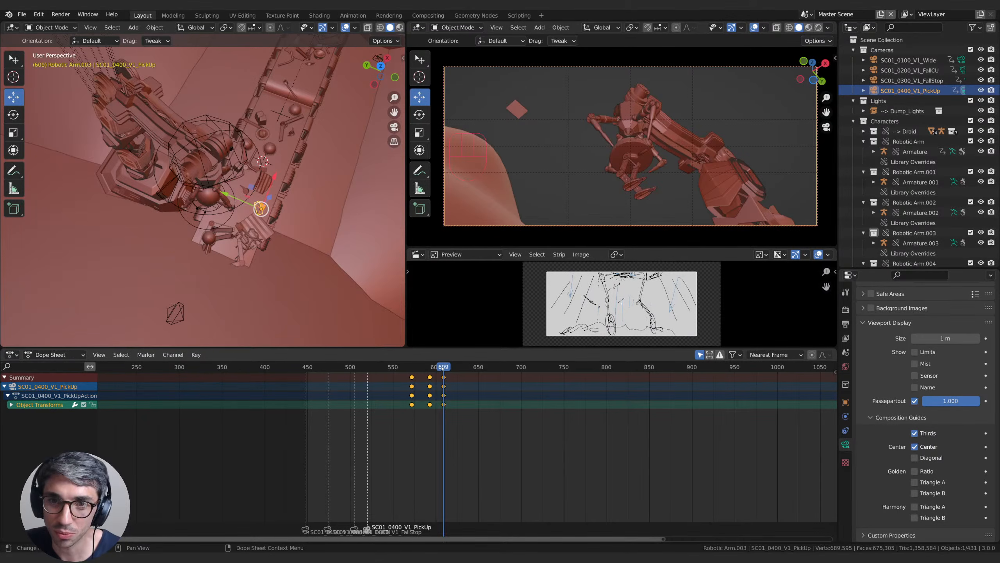
# Step: At frame 634, keyframe the pickup camera at rotation X 100°, Y 0°, Z -86.4° and lower it to a Z location of 5.81 m
pyautogui.moveTo(394, 327); pyautogui.dragTo(326, 283, button='middle')
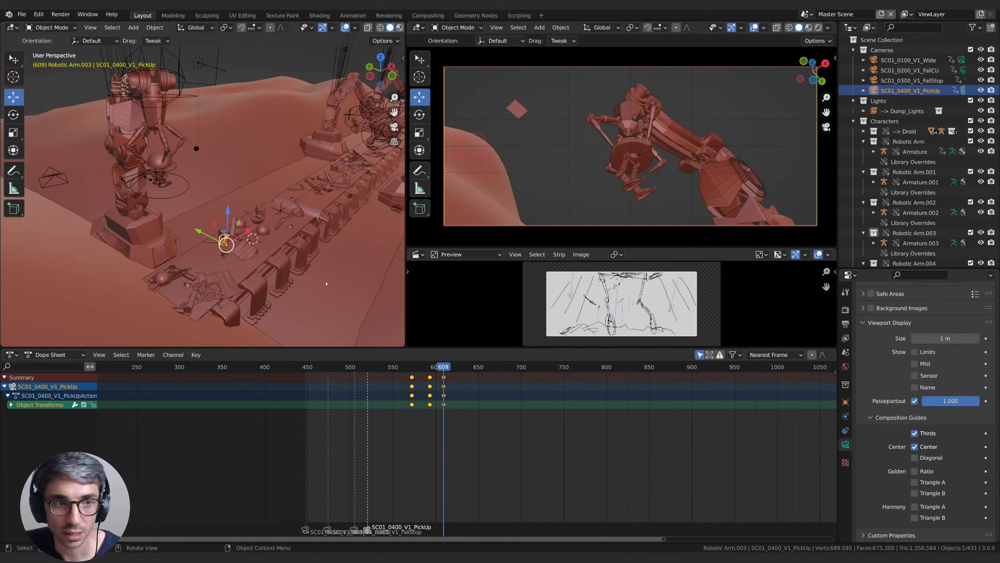
pyautogui.moveTo(442, 368); pyautogui.dragTo(465, 374)
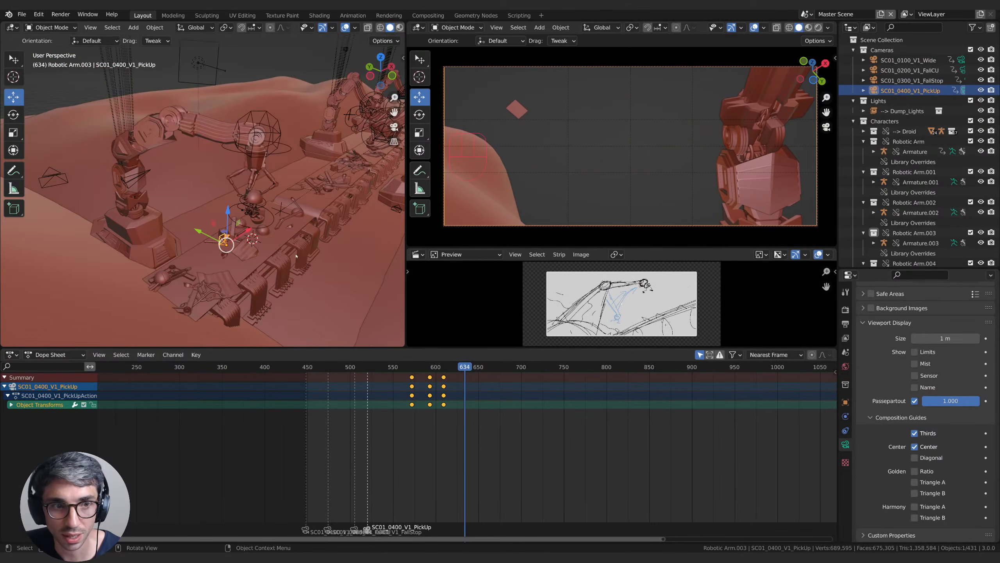
pyautogui.moveTo(346, 284); pyautogui.dragTo(318, 270, button='middle')
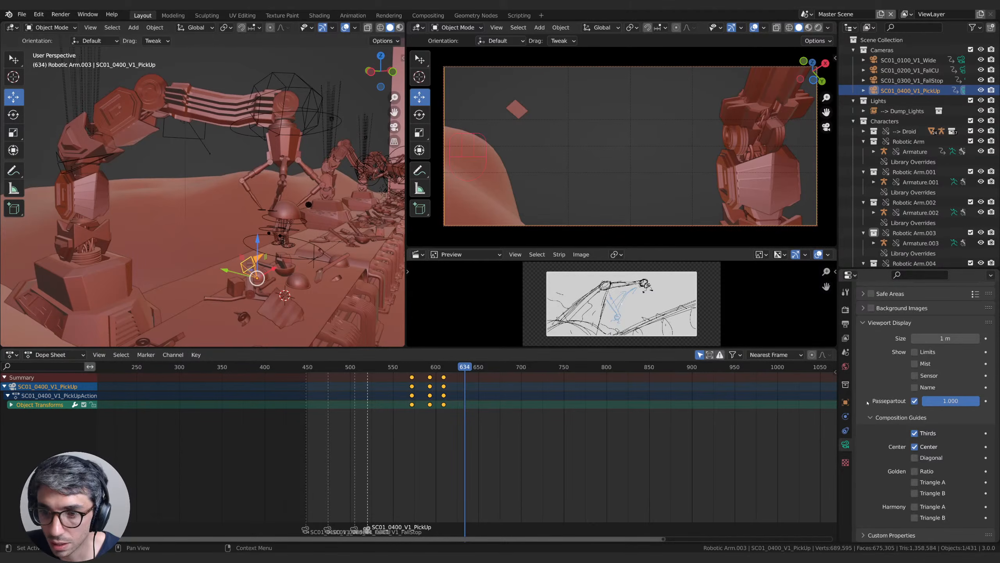
pyautogui.click(846, 402)
pyautogui.moveTo(940, 362); pyautogui.dragTo(888, 383)
pyautogui.press('i')
pyautogui.click(940, 372)
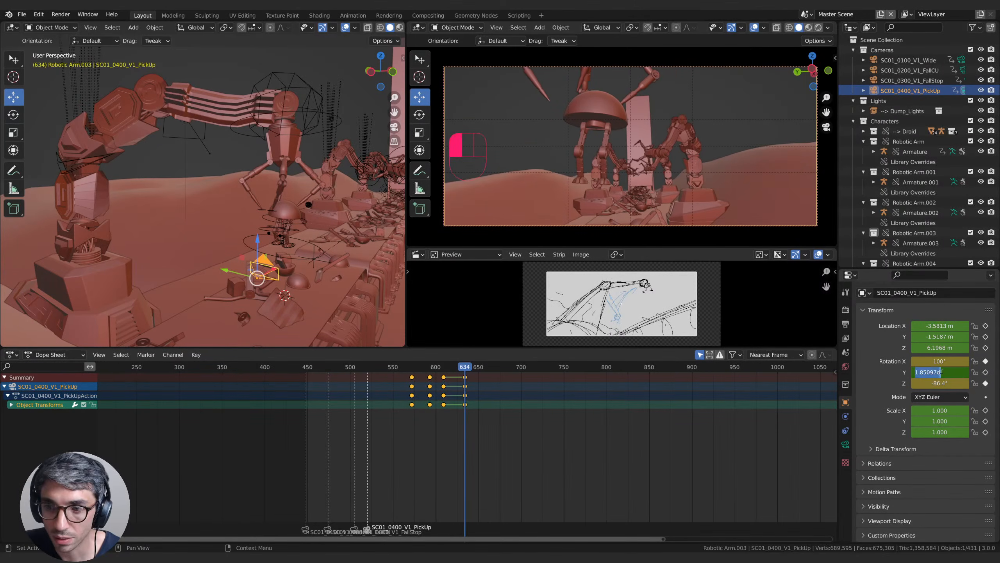
pyautogui.write('0')
pyautogui.press('Return')
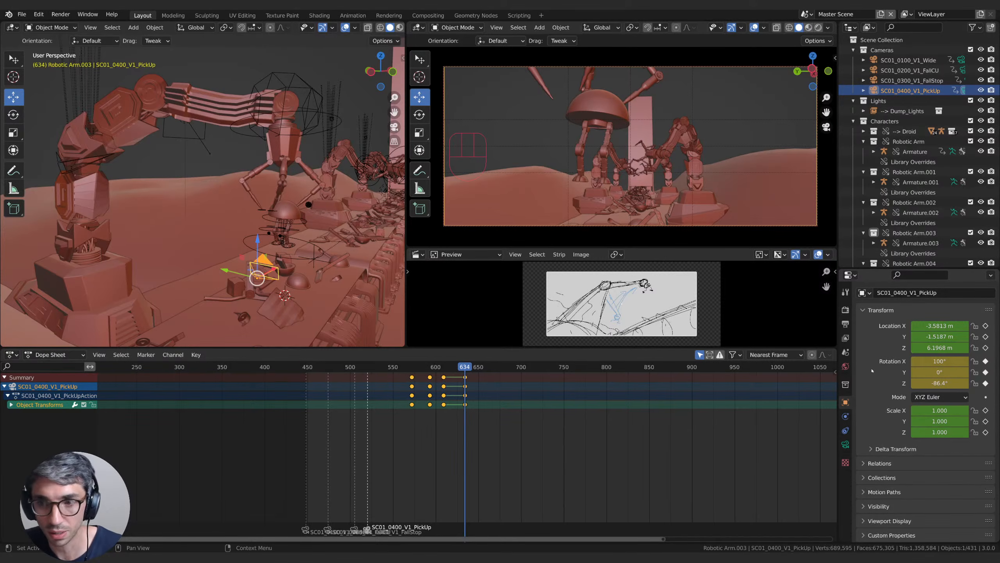
pyautogui.moveTo(951, 347)
pyautogui.mouseDown()
pyautogui.moveTo(933, 347)
pyautogui.moveTo(947, 347)
pyautogui.mouseUp()
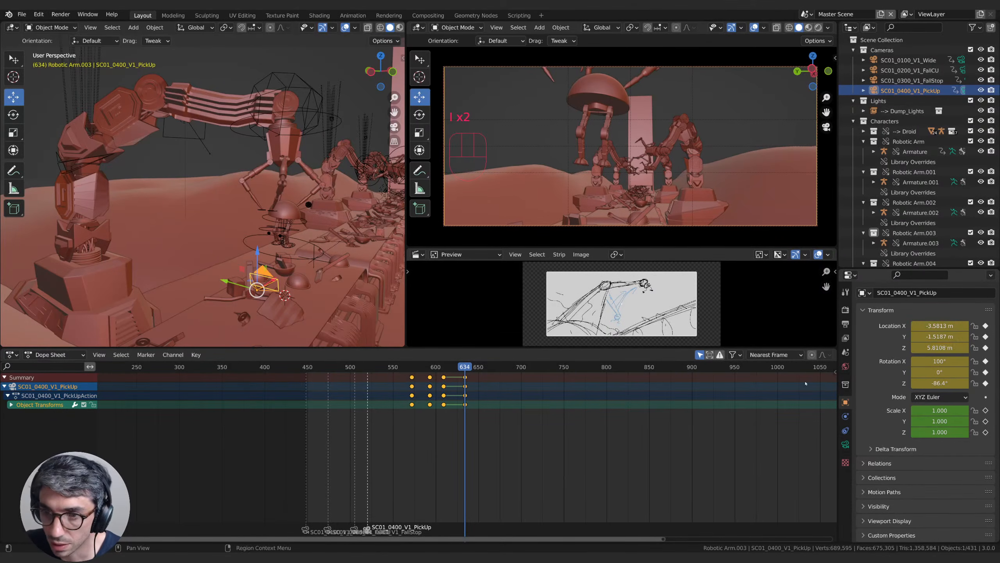
# Step: Change the pickup camera's keyframes, including the frame 634 one, to Bezier interpolation and scrub through the shot to frame 662
pyautogui.rightClick(442, 374)
pyautogui.moveTo(442, 376)
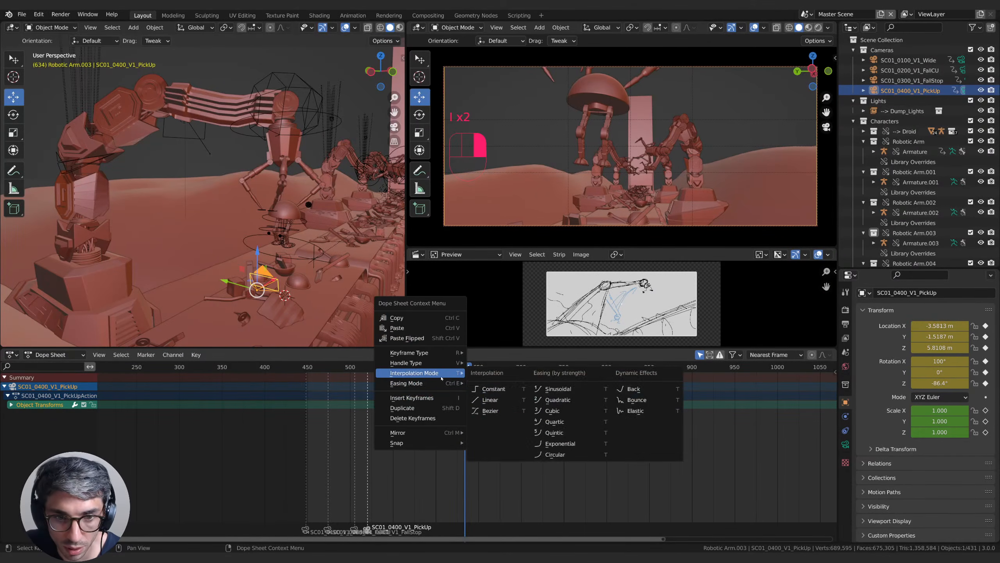
pyautogui.click(490, 411)
pyautogui.moveTo(422, 369); pyautogui.dragTo(489, 379)
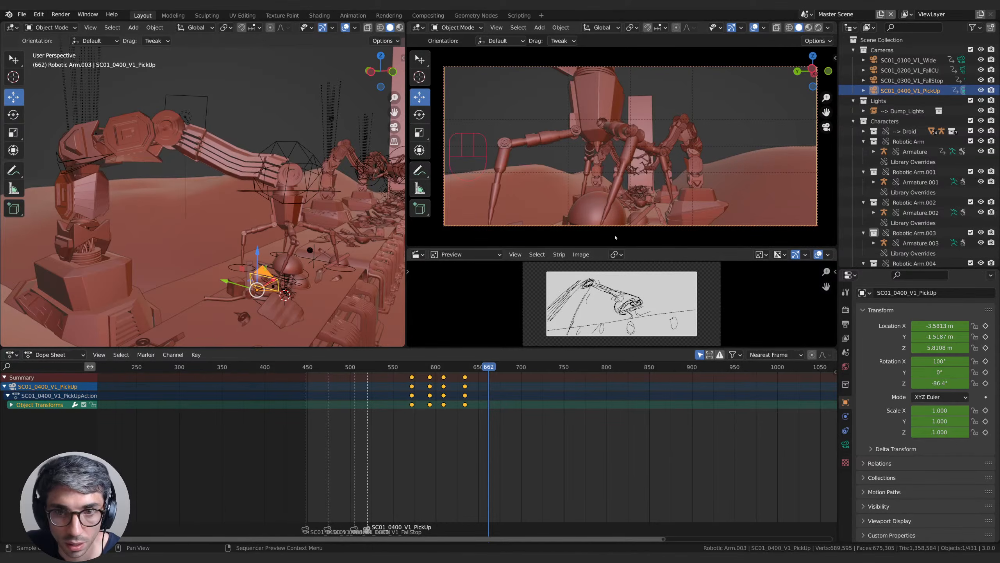
# Step: At frame 662, reposition the pickup camera to about X -3.39, Y -1.17 and Z 4.61 m, and scrub through the shot
pyautogui.keyDown('shift'); pyautogui.moveTo(675, 194); pyautogui.dragTo(686, 102, button='middle'); pyautogui.keyUp('shift')
pyautogui.keyDown('shift'); pyautogui.moveTo(674, 158); pyautogui.dragTo(665, 185, button='middle'); pyautogui.keyUp('shift')
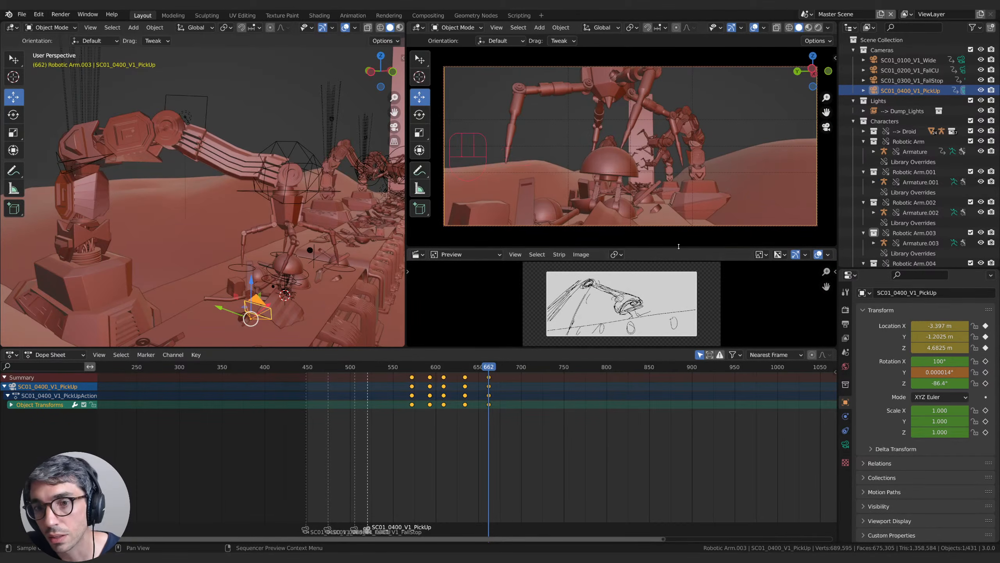
pyautogui.keyDown('shift'); pyautogui.moveTo(677, 193); pyautogui.dragTo(680, 187, button='middle'); pyautogui.keyUp('shift')
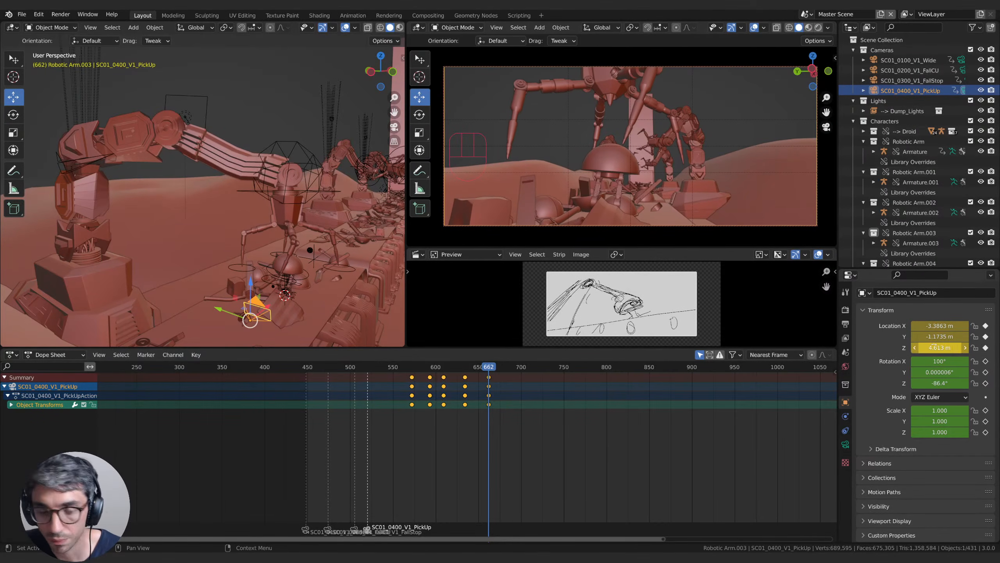
pyautogui.moveTo(480, 370); pyautogui.dragTo(475, 437)
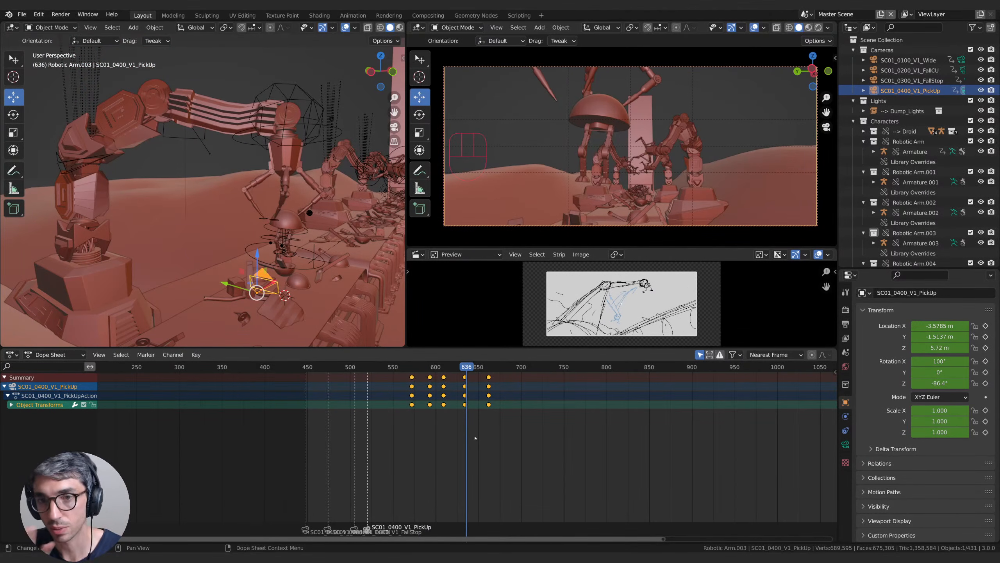
pyautogui.moveTo(461, 382)
pyautogui.mouseDown()
pyautogui.moveTo(447, 374)
pyautogui.moveTo(464, 367)
pyautogui.mouseUp()
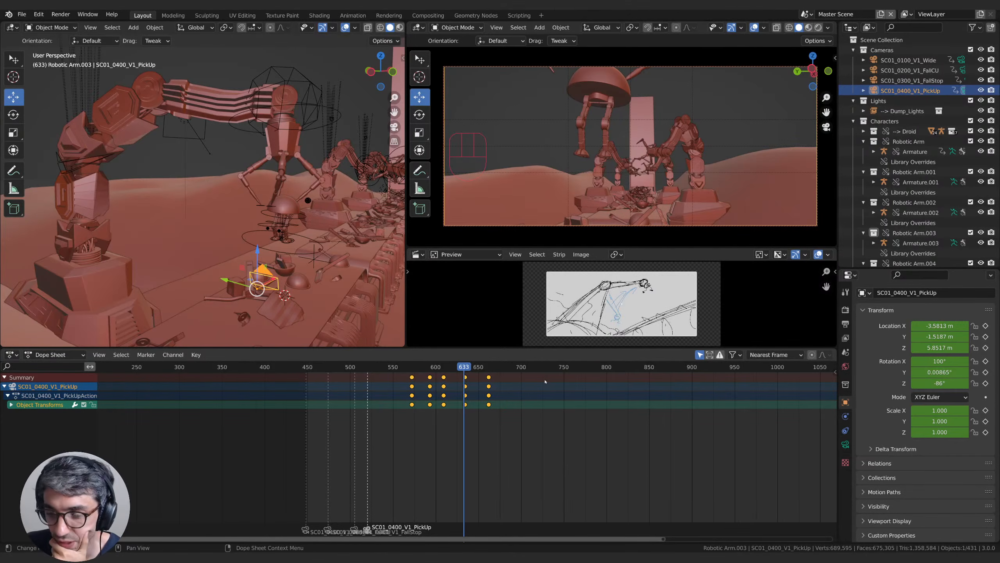
pyautogui.moveTo(464, 366)
pyautogui.mouseDown()
pyautogui.moveTo(411, 368)
pyautogui.moveTo(482, 377)
pyautogui.mouseUp()
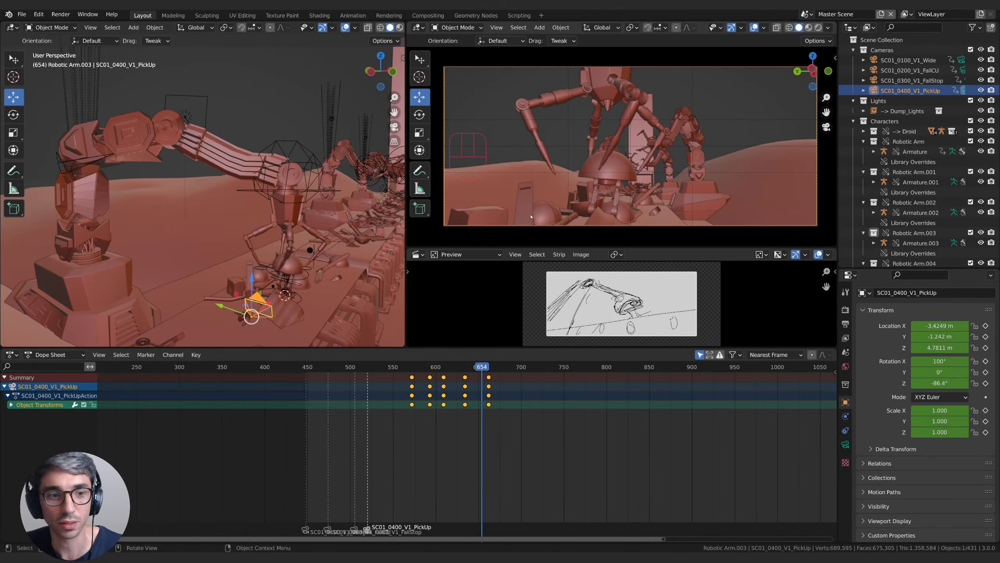
pyautogui.moveTo(467, 371); pyautogui.dragTo(440, 393)
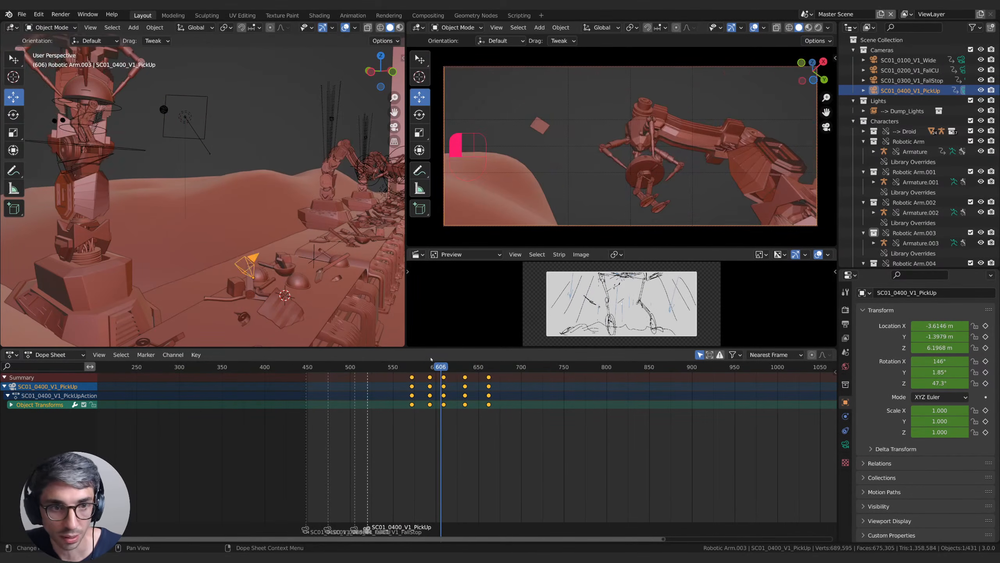
# Step: Select the conveyor's BeltControl object, locate it in the scene hierarchy and keyframe only its X location at frame 623
pyautogui.click(347, 298)
pyautogui.moveTo(361, 282); pyautogui.dragTo(186, 299, button='middle')
pyautogui.scroll(-1, 197, 252)
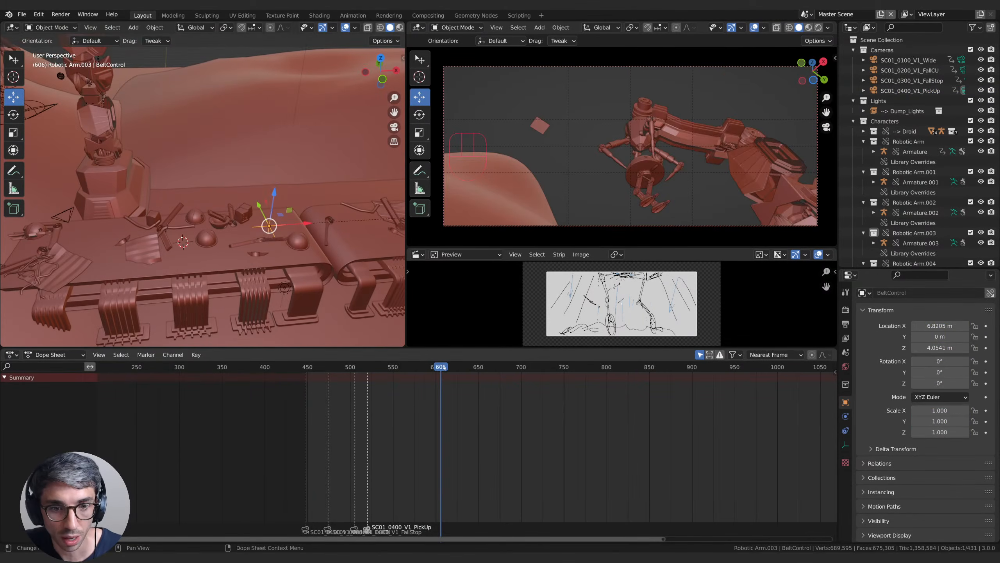
pyautogui.moveTo(443, 367); pyautogui.dragTo(409, 379)
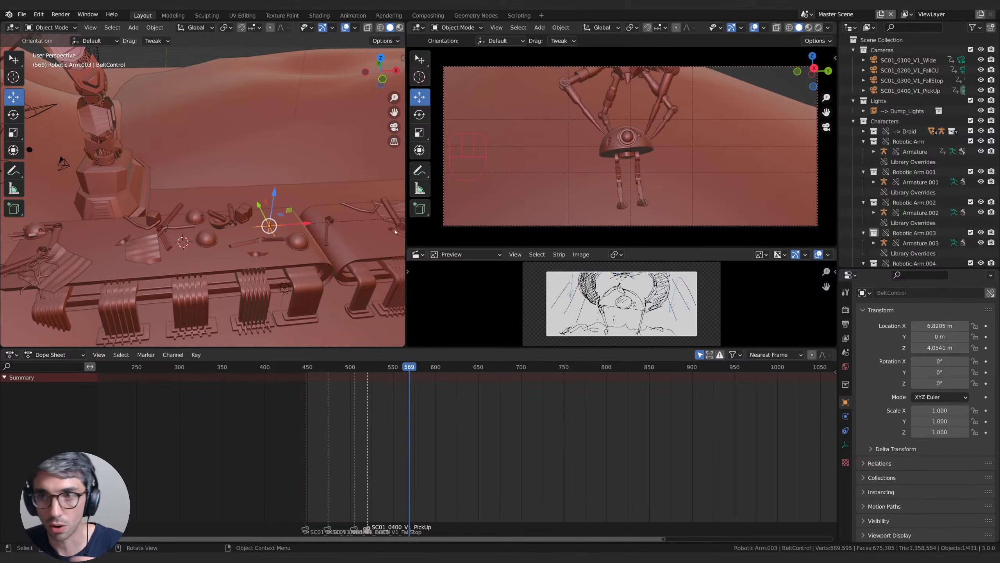
pyautogui.press('KP_Decimal')
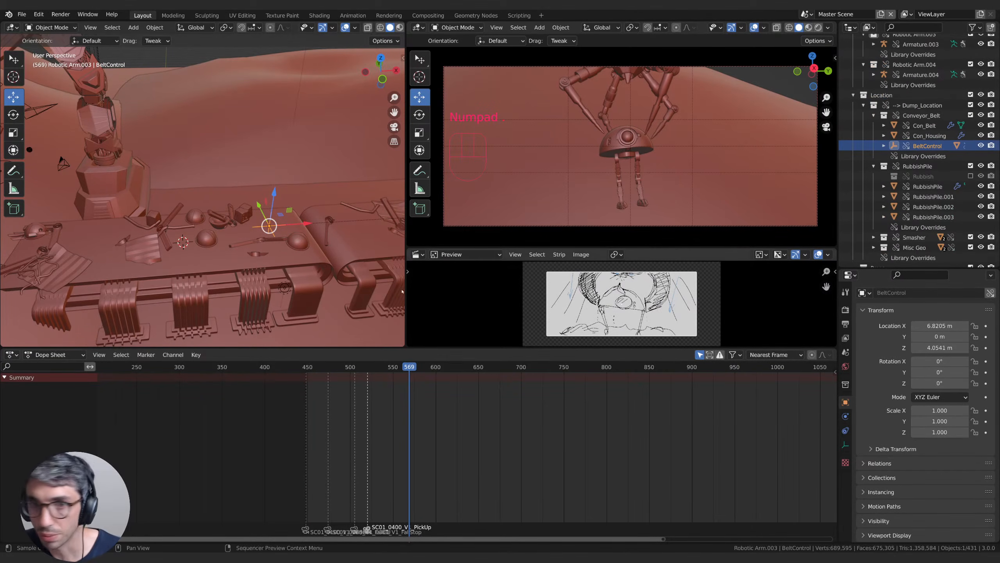
pyautogui.keyDown('shift'); pyautogui.moveTo(303, 256); pyautogui.dragTo(277, 252, button='middle'); pyautogui.keyUp('shift')
pyautogui.moveTo(402, 369); pyautogui.dragTo(455, 378)
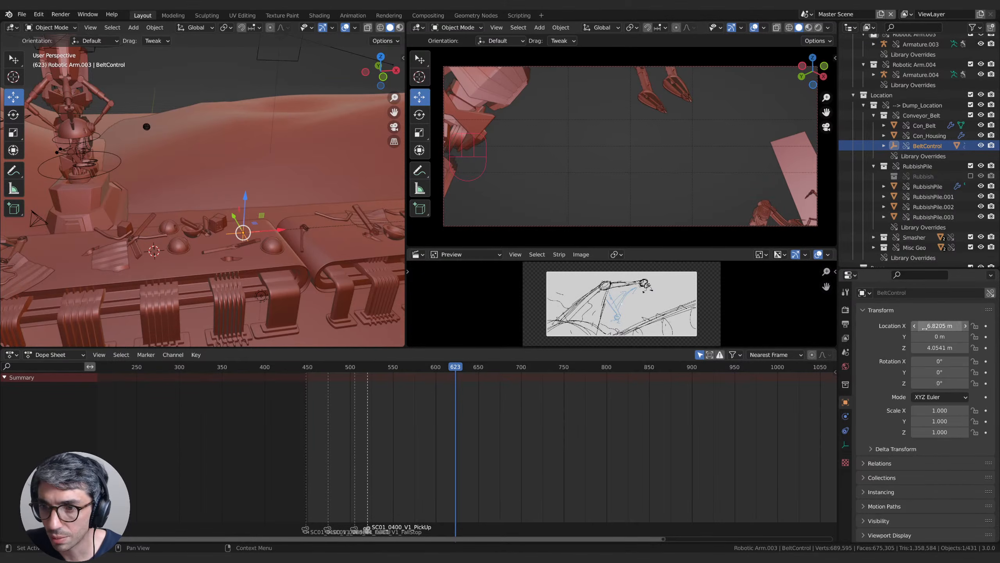
pyautogui.rightClick(941, 326)
pyautogui.click(905, 335)
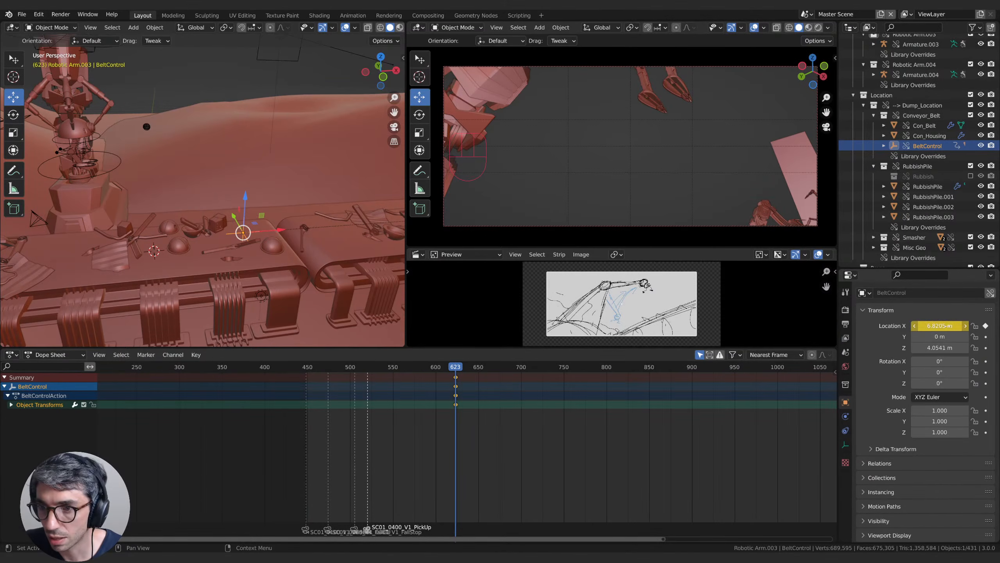
# Step: At frame 727, set BeltControl's X location to 20.561 m and keyframe it
pyautogui.moveTo(507, 405); pyautogui.dragTo(370, 384, button='middle')
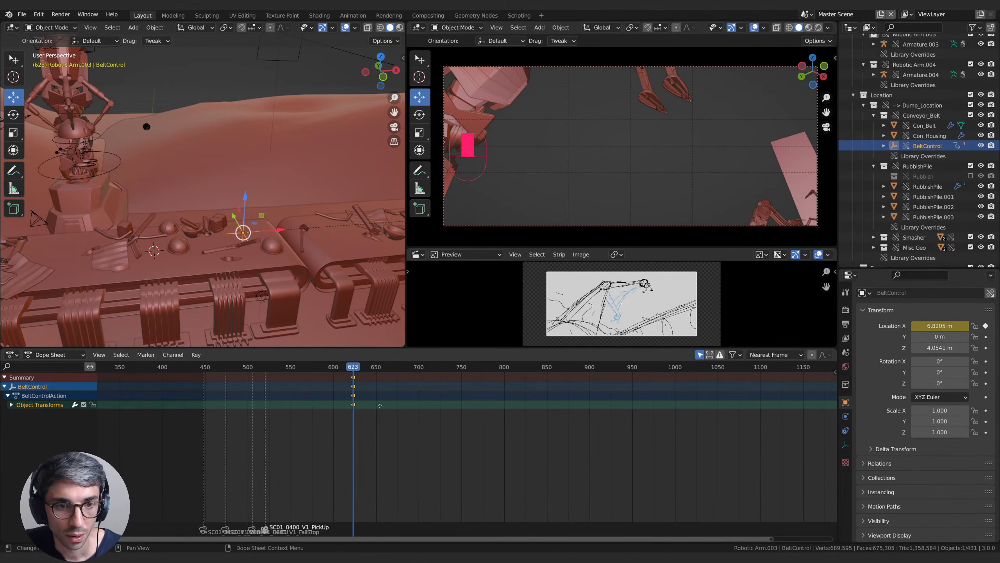
pyautogui.moveTo(352, 367); pyautogui.dragTo(442, 378)
pyautogui.press('Left')
pyautogui.press('Left')
pyautogui.press('Right')
pyautogui.press('Right')
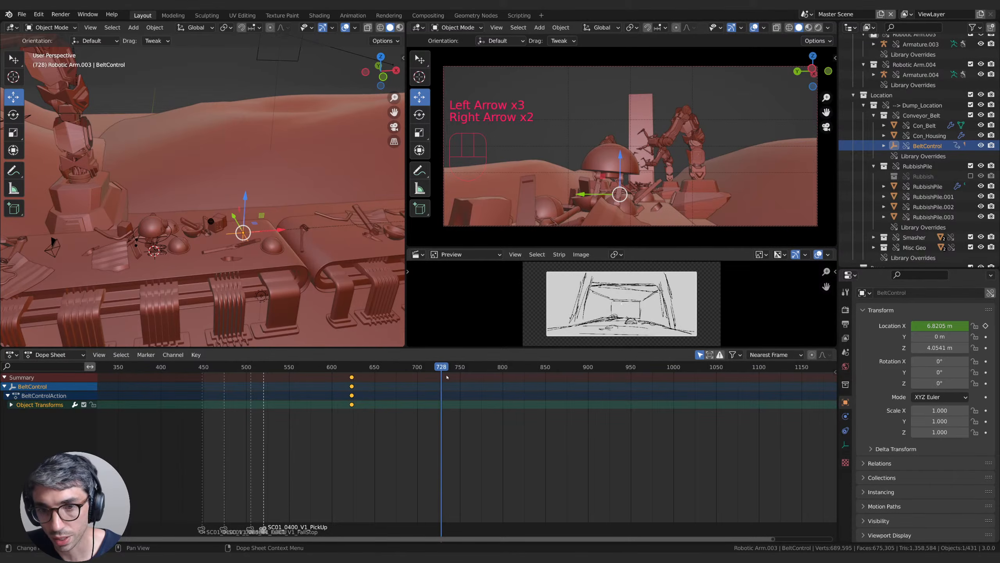
pyautogui.press('Left')
pyautogui.press('Right')
pyautogui.press('Left')
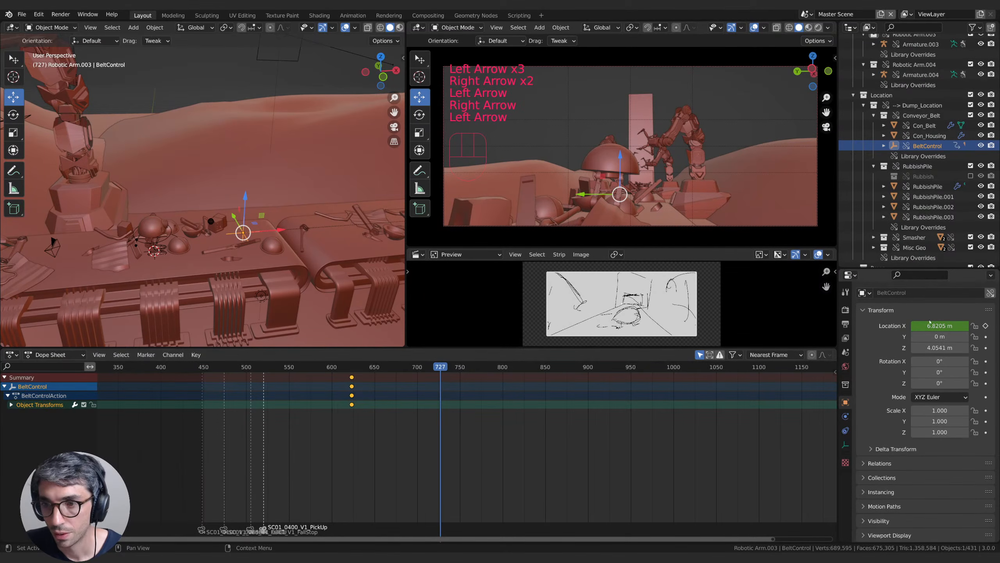
pyautogui.moveTo(940, 325)
pyautogui.mouseDown()
pyautogui.moveTo(999, 326)
pyautogui.moveTo(942, 326)
pyautogui.mouseUp()
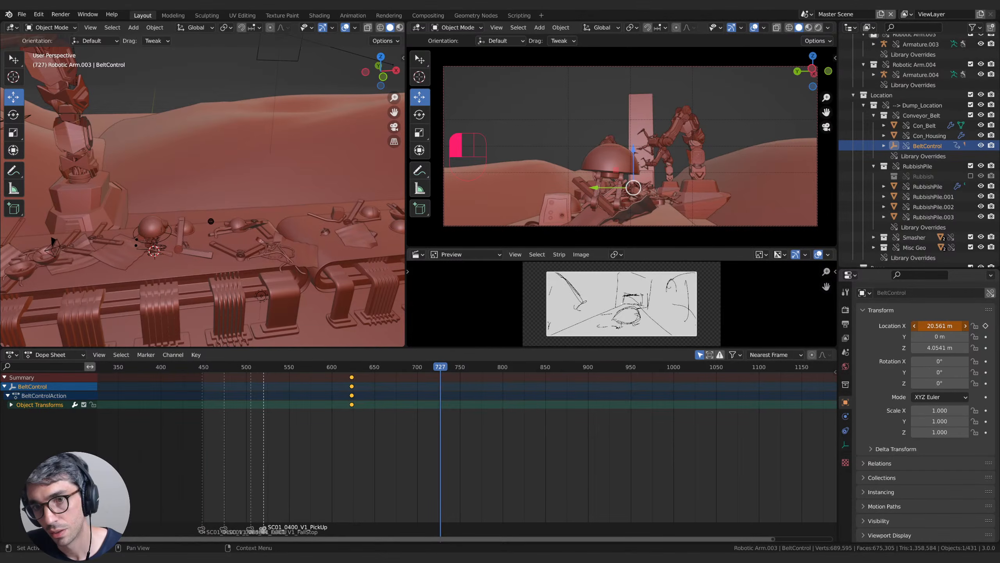
pyautogui.press('i')
pyautogui.rightClick(940, 325)
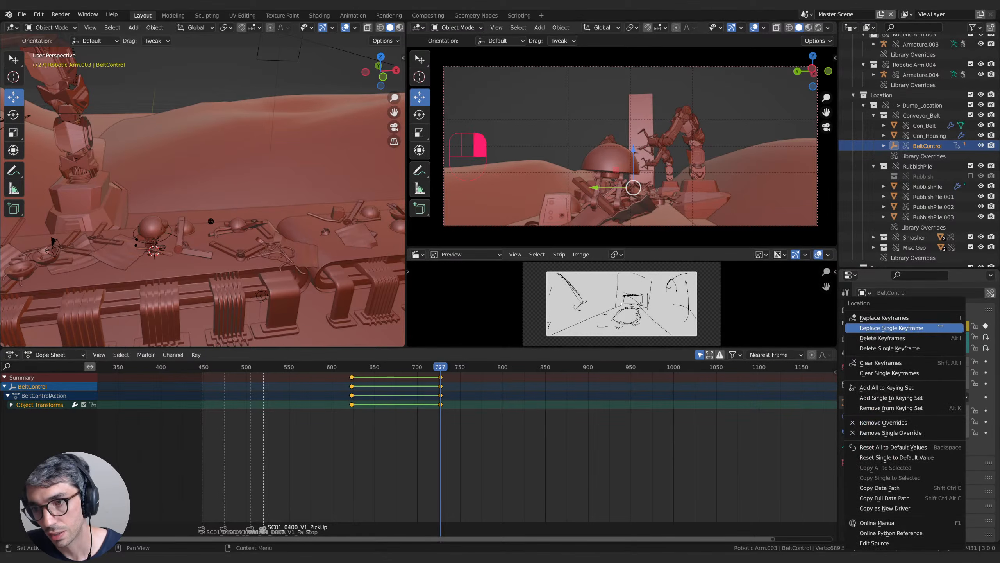
pyautogui.click(888, 328)
# Step: Inspect BeltControl's X location curve between frames 623 and 727 in the Graph Editor and play back the belt motion
pyautogui.rightClick(447, 383)
pyautogui.moveTo(440, 380)
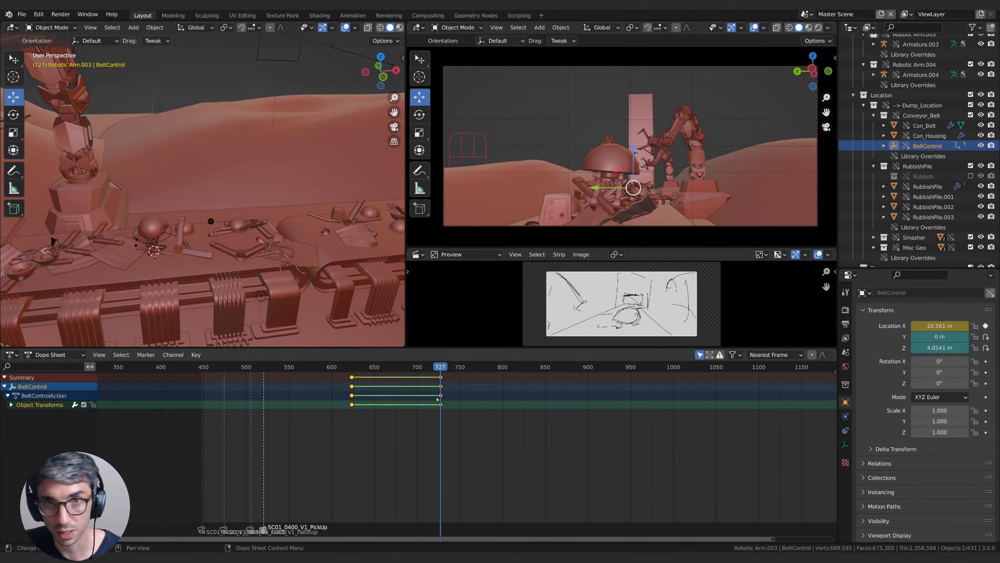
pyautogui.hotkey('ctrl', 'Tab')
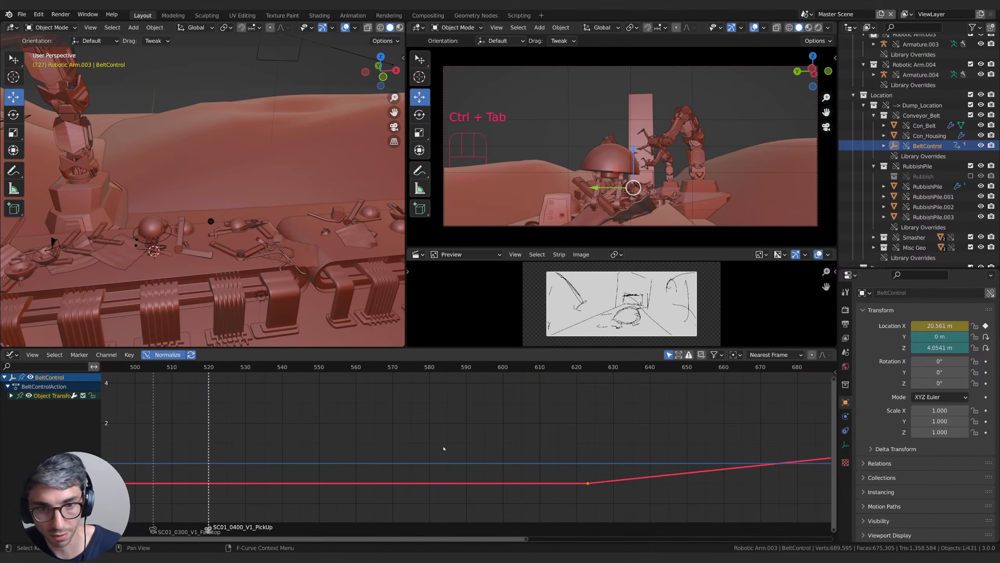
pyautogui.moveTo(442, 453); pyautogui.dragTo(476, 432, button='middle')
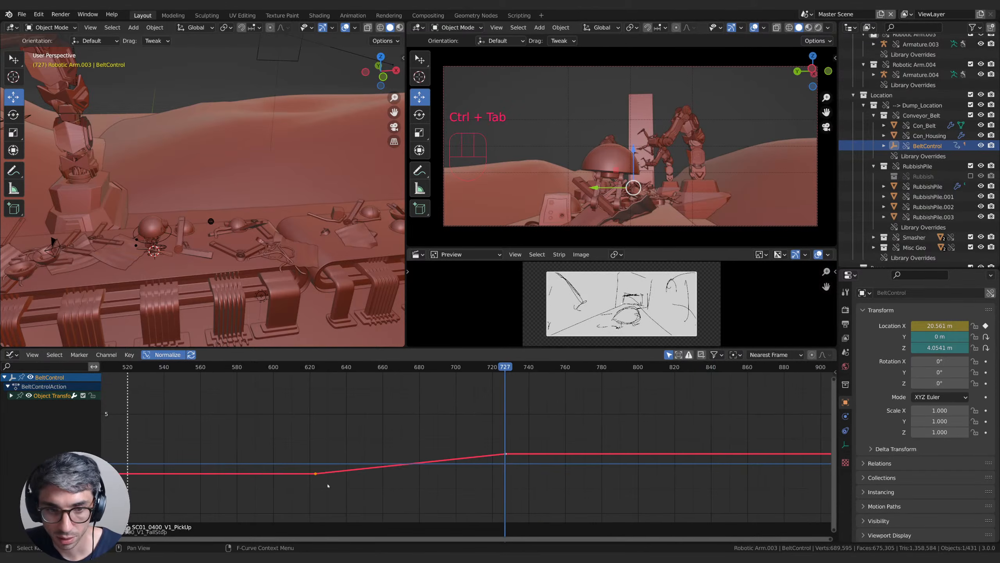
pyautogui.moveTo(283, 413); pyautogui.dragTo(445, 480)
pyautogui.press('KP_Decimal')
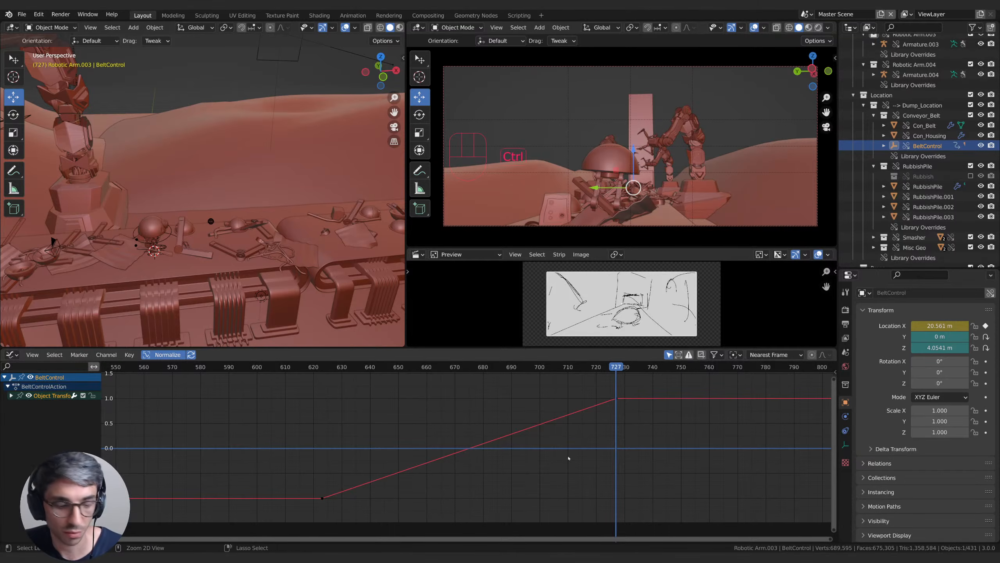
pyautogui.hotkey('ctrl', 'Tab')
pyautogui.moveTo(457, 426); pyautogui.dragTo(596, 426, button='middle')
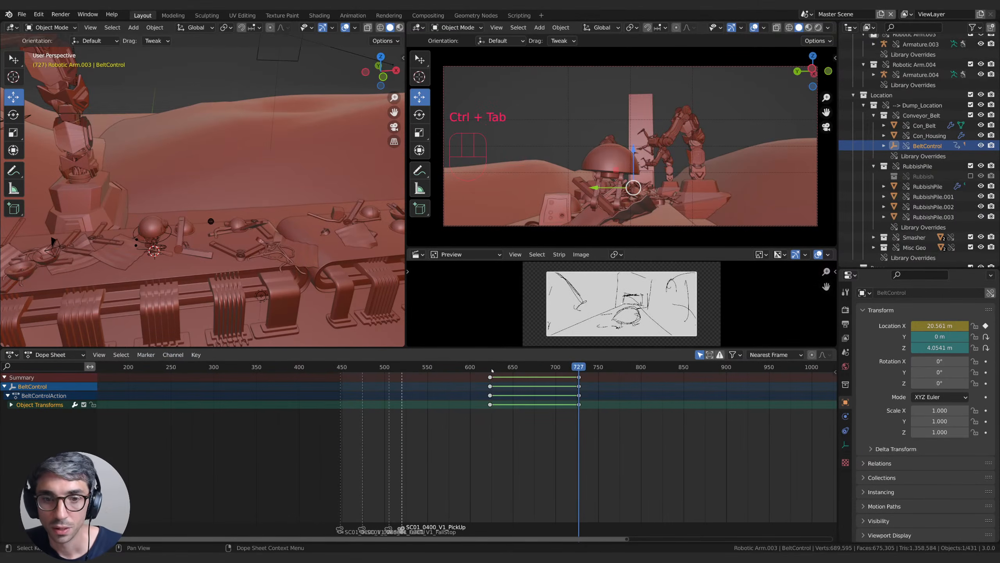
pyautogui.press('space')
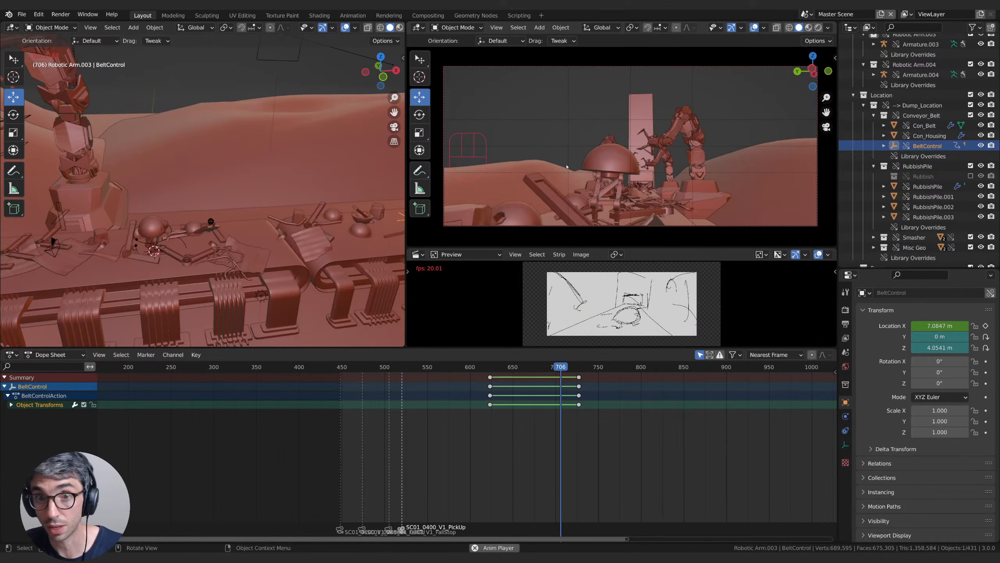
pyautogui.press('space')
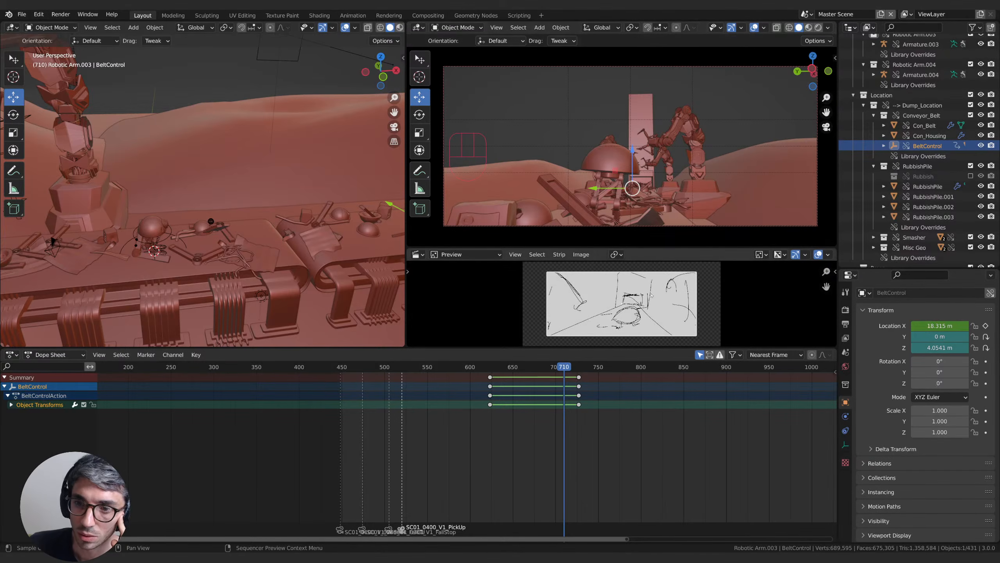
# Step: Add a Child Of constraint to the Droid Rig with BeltControl as its target and set its influence to 0
pyautogui.click(128, 246)
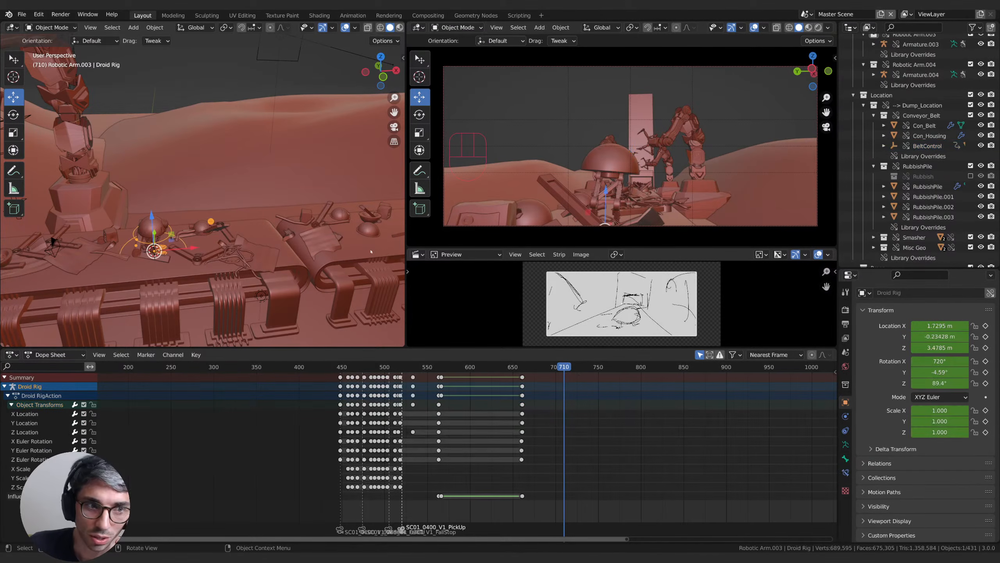
pyautogui.click(846, 430)
pyautogui.click(902, 292)
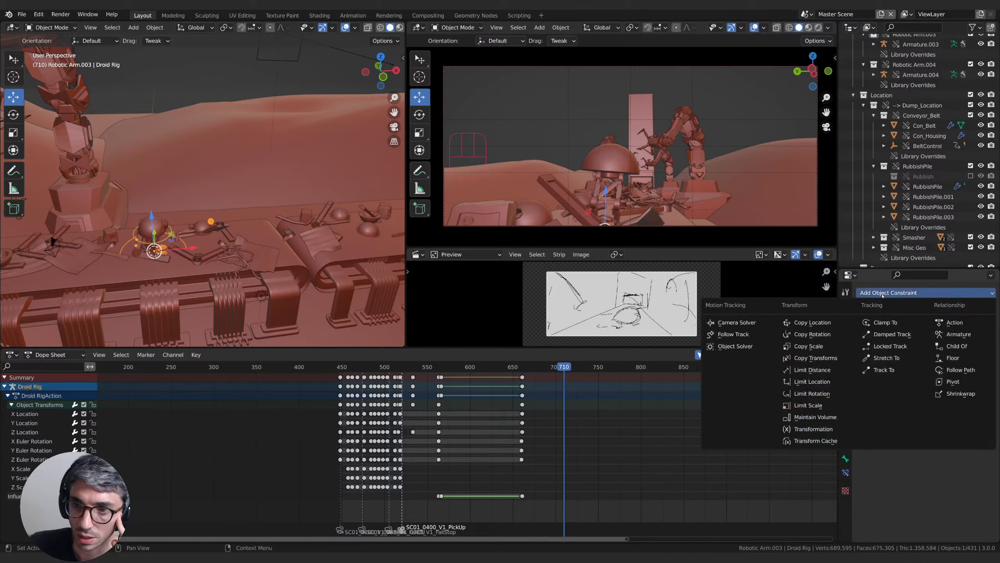
pyautogui.click(948, 346)
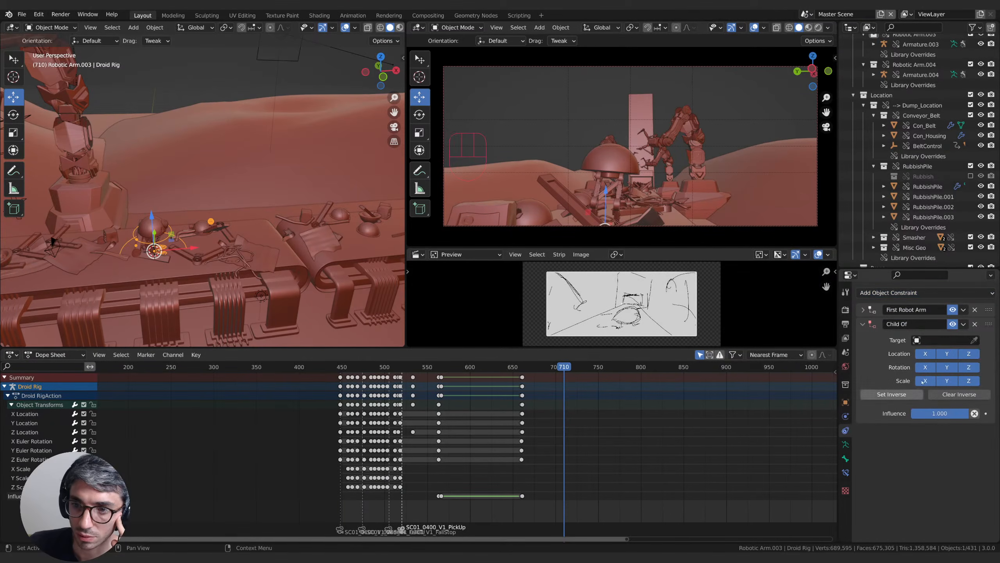
pyautogui.click(974, 339)
pyautogui.click(926, 146)
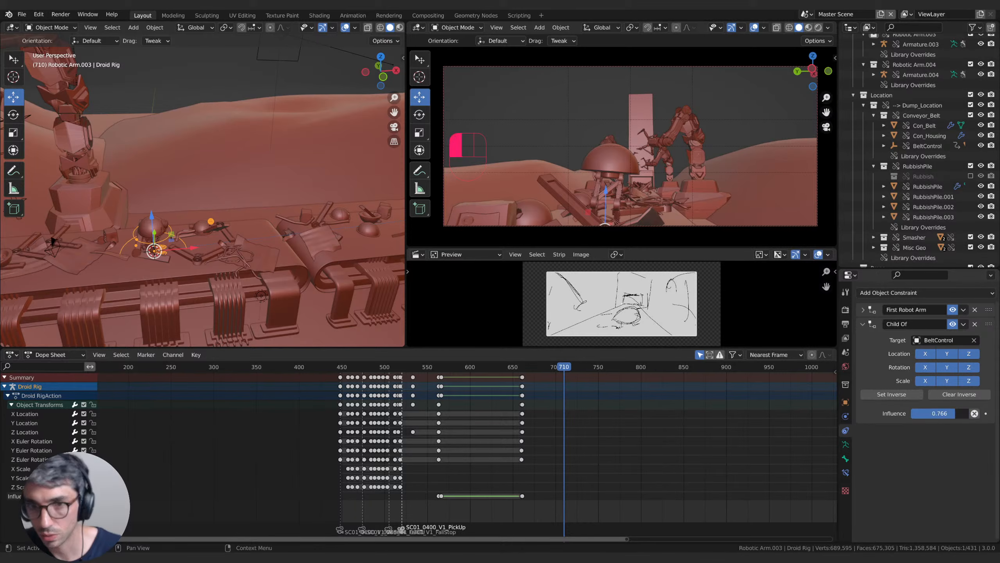
pyautogui.moveTo(955, 413); pyautogui.dragTo(912, 413)
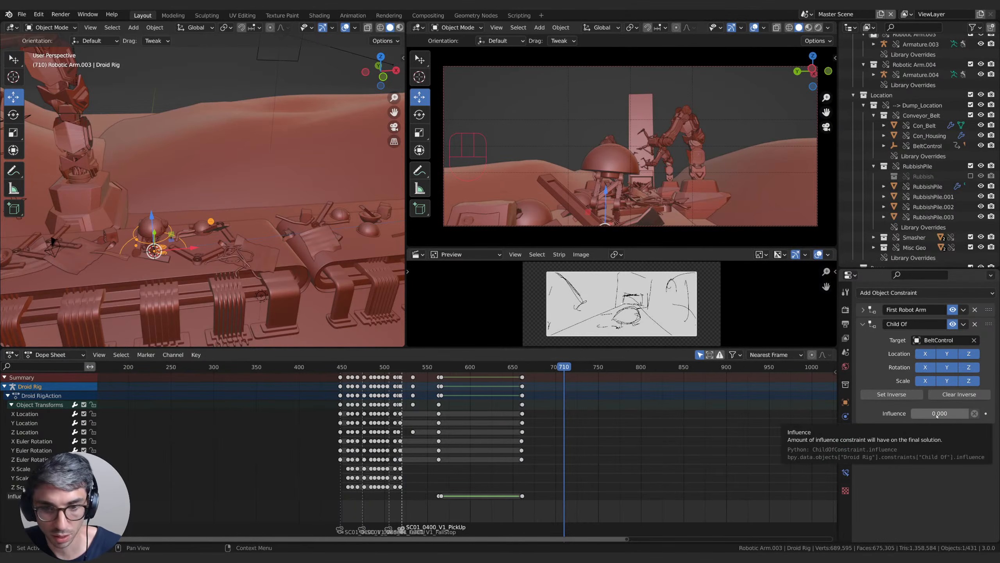
# Step: Shift the Droid Rig's last two keyframe columns, where the arm releases it, earlier to frames 652 and 653
pyautogui.moveTo(566, 372); pyautogui.dragTo(513, 378)
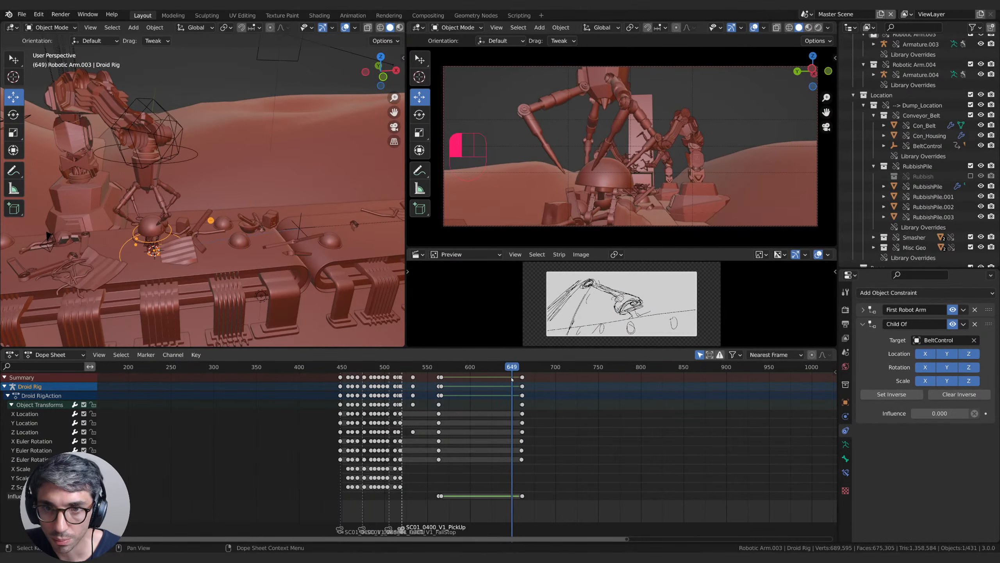
pyautogui.press('Right')
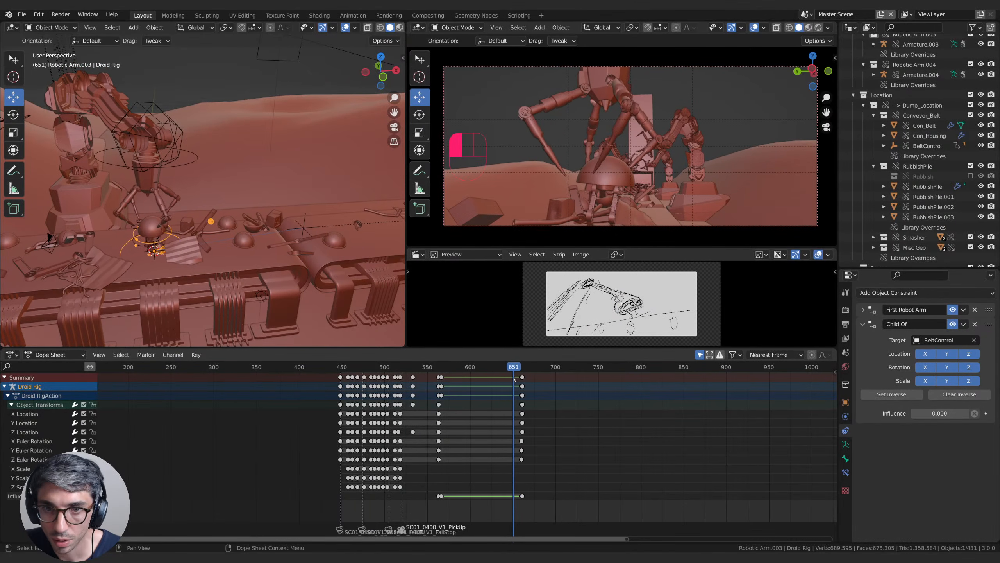
pyautogui.scroll(6, 565, 464)
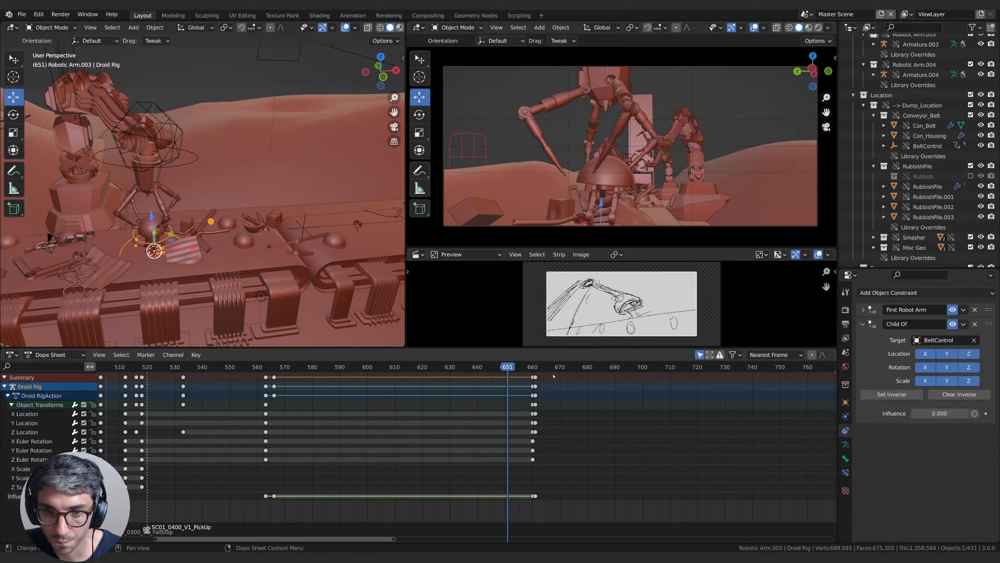
pyautogui.moveTo(554, 376); pyautogui.dragTo(522, 501)
pyautogui.press('g')
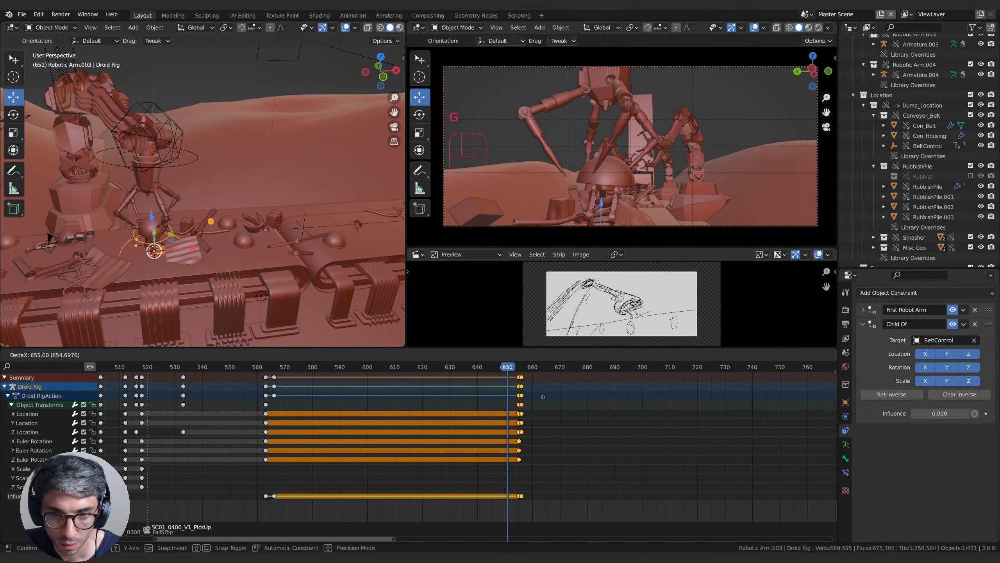
pyautogui.click(531, 388)
# Step: At frame 652, keyframe the influence of the Droid Rig's BeltControl Child Of constraint at 0
pyautogui.moveTo(505, 368); pyautogui.dragTo(510, 368)
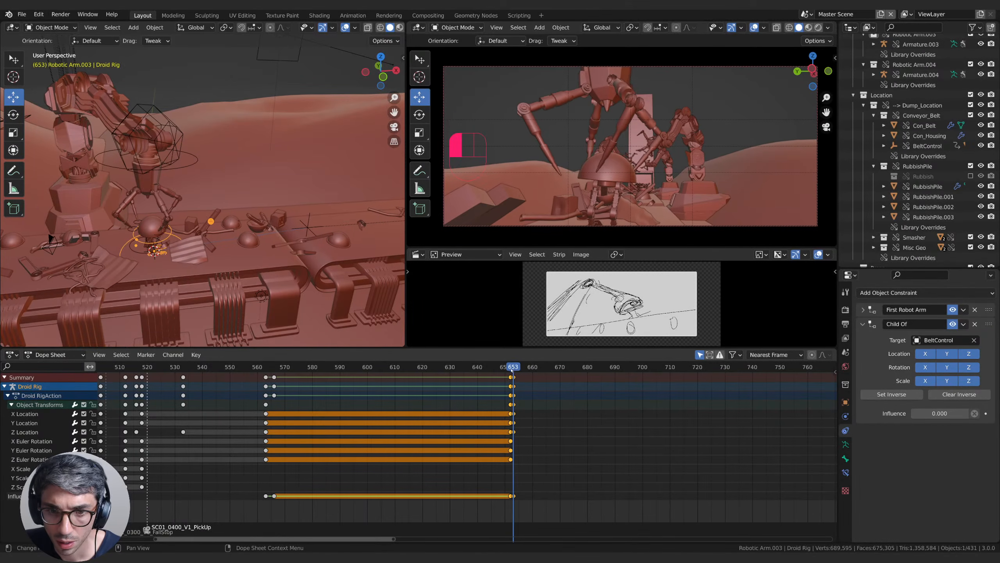
pyautogui.click(630, 459)
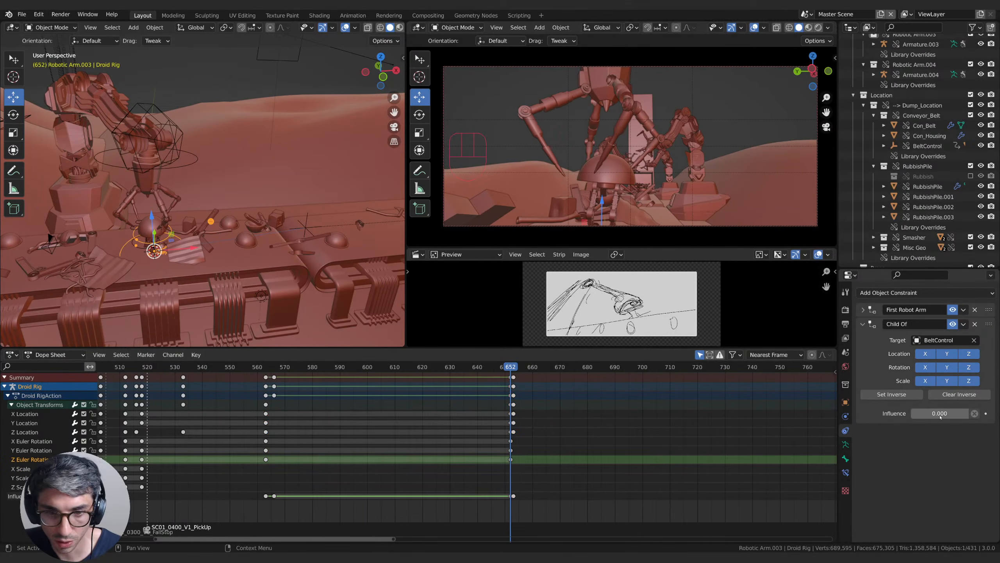
pyautogui.press('i')
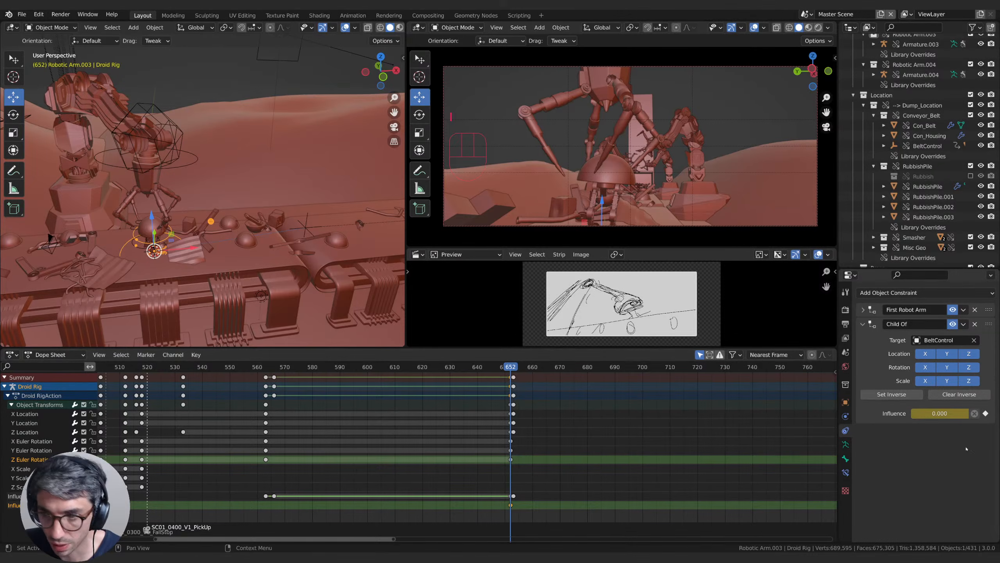
# Step: At frame 653, keyframe the influence of the Droid Rig's BeltControl Child Of constraint at 1 and set the constraint's inverse
pyautogui.press('Right')
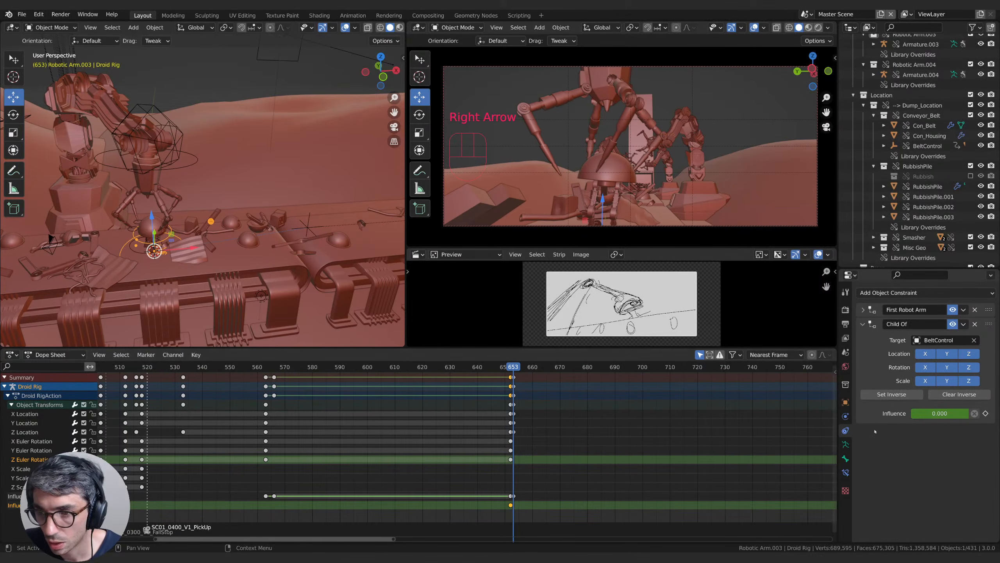
pyautogui.click(916, 417)
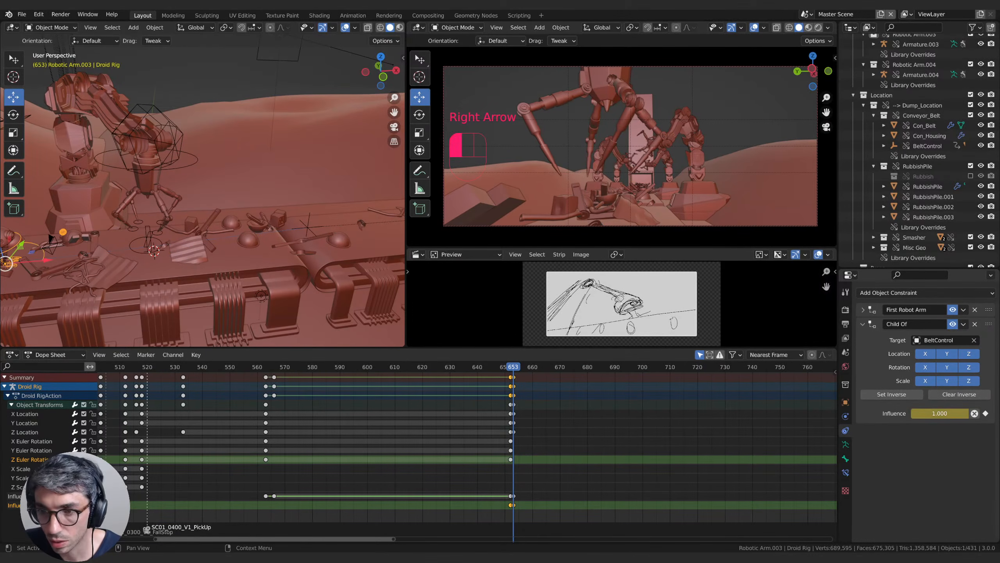
pyautogui.press('Return')
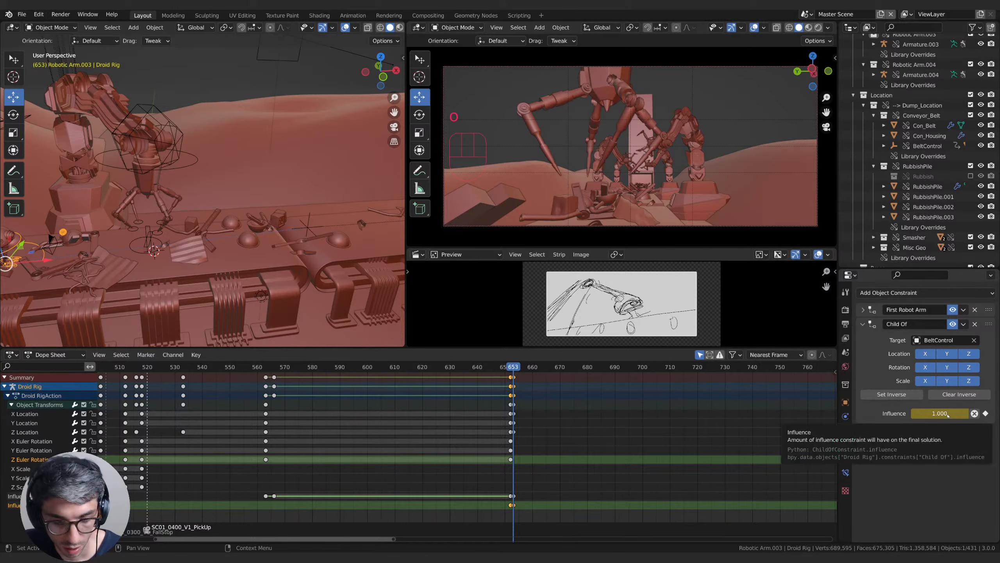
pyautogui.press('Left')
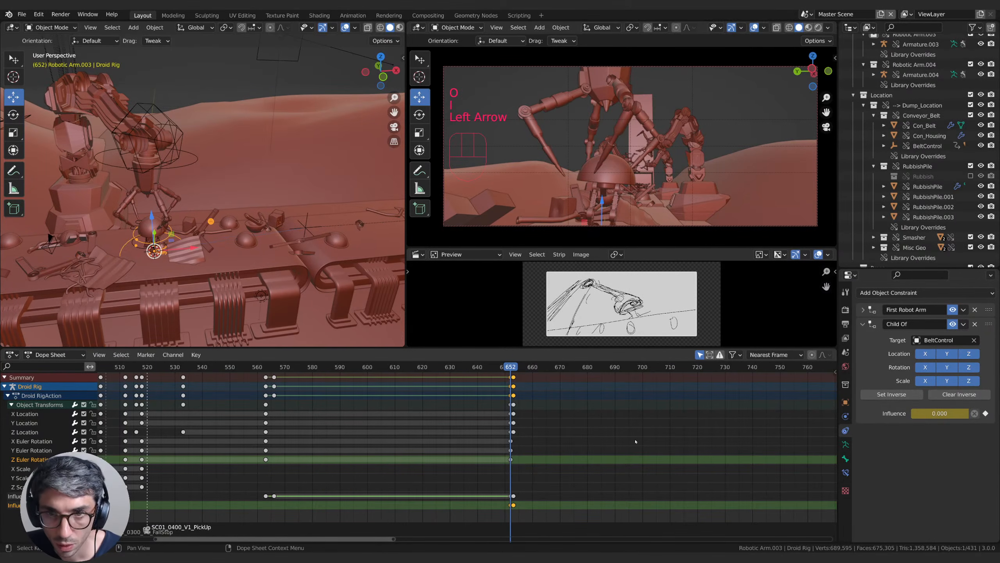
pyautogui.press('Right')
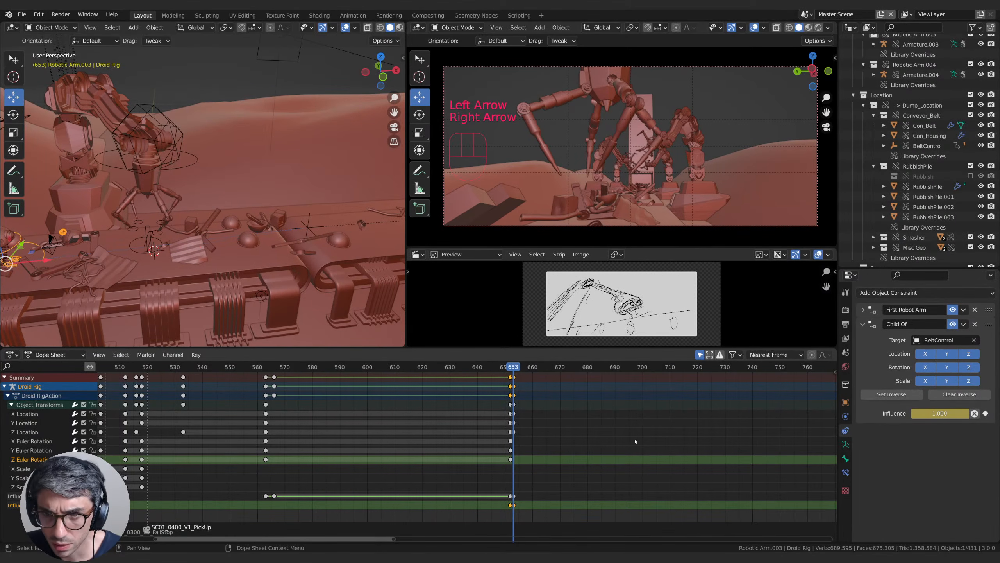
pyautogui.click(878, 394)
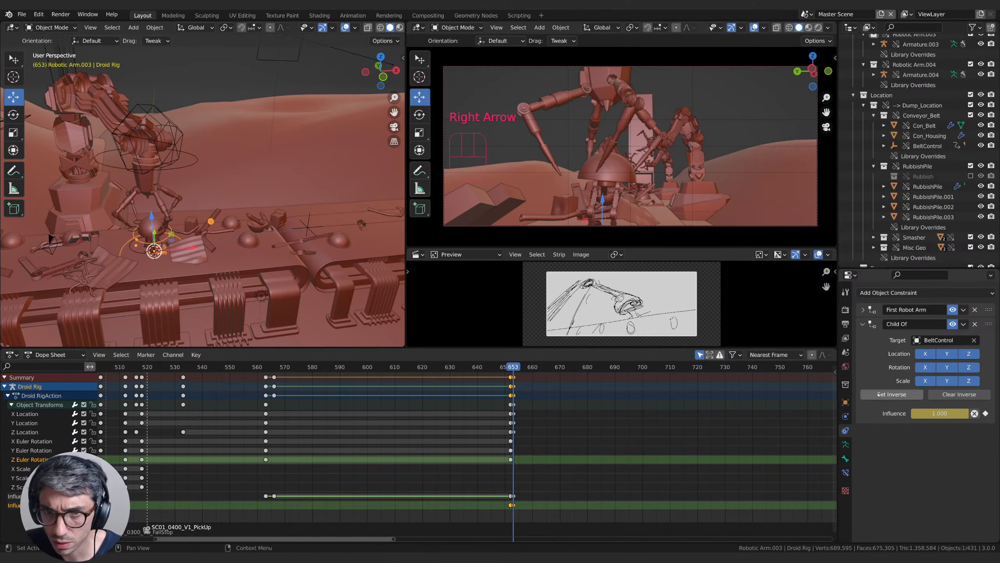
# Step: Scrub past the drop to check how the droid rides the belt, stopping at frame 727 where the storyboard panel ends
pyautogui.click(845, 402)
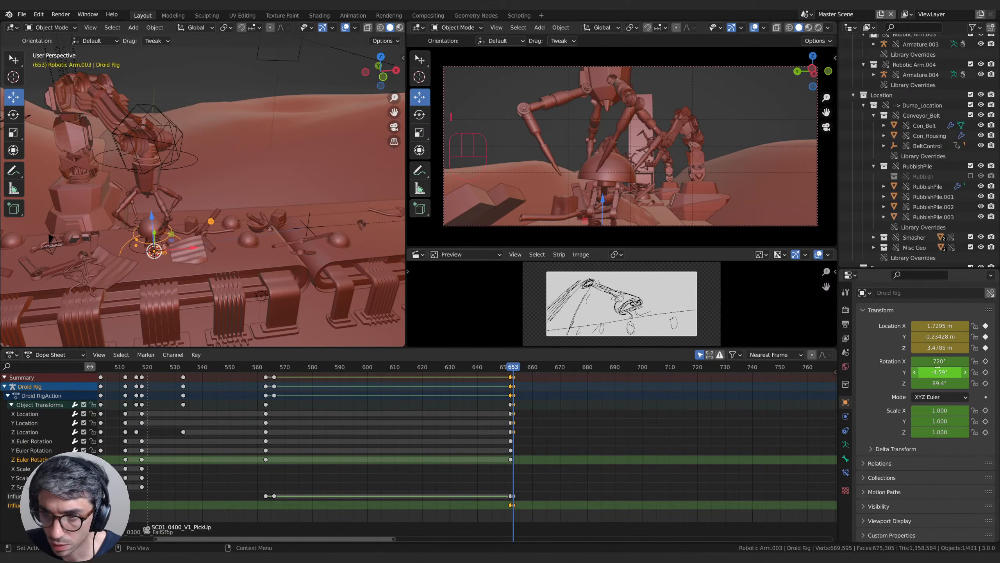
pyautogui.moveTo(513, 370); pyautogui.dragTo(636, 419)
pyautogui.moveTo(660, 435); pyautogui.dragTo(494, 434, button='middle')
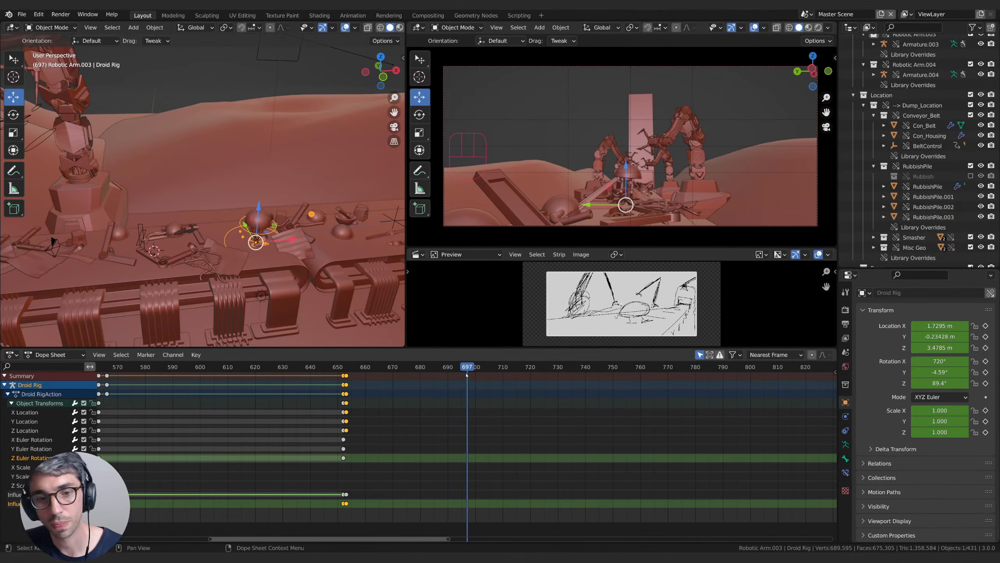
pyautogui.moveTo(449, 368); pyautogui.dragTo(555, 377)
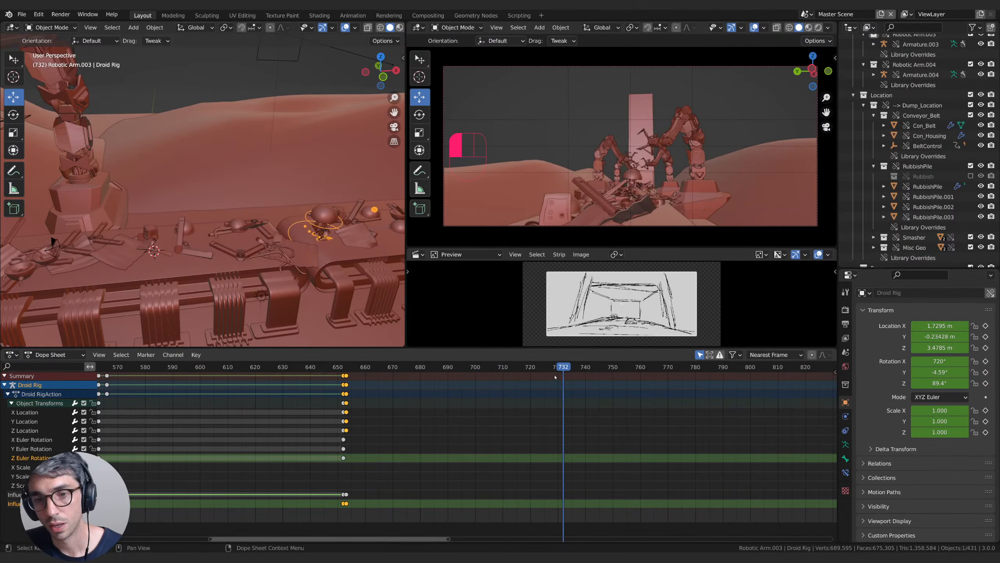
pyautogui.press('Left')
pyautogui.press('Left')
pyautogui.press('Left')
pyautogui.press('Left')
pyautogui.press('Left')
pyautogui.press('Left')
pyautogui.press('Right')
pyautogui.press('Right')
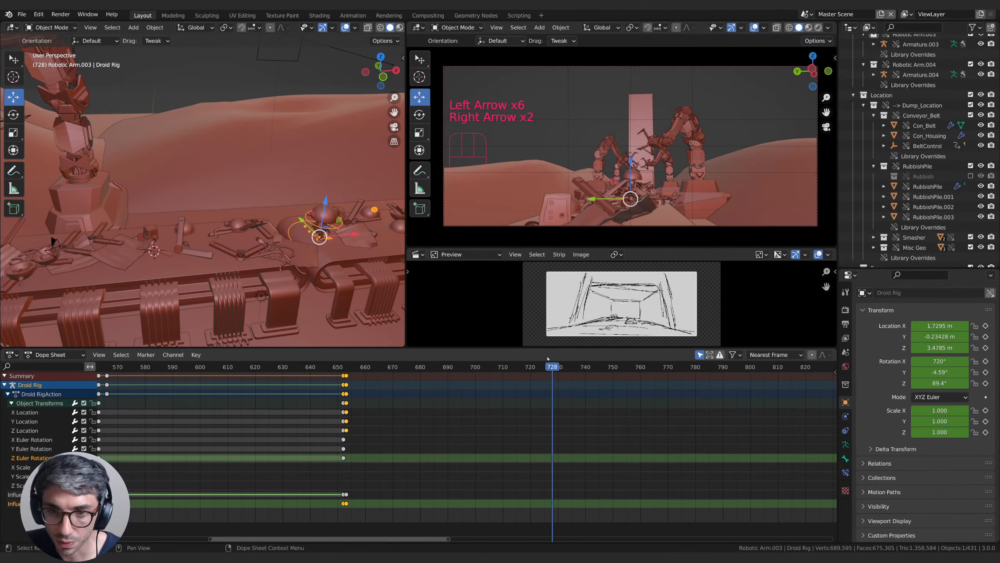
pyautogui.press('Left')
pyautogui.press('Right')
pyautogui.press('Left')
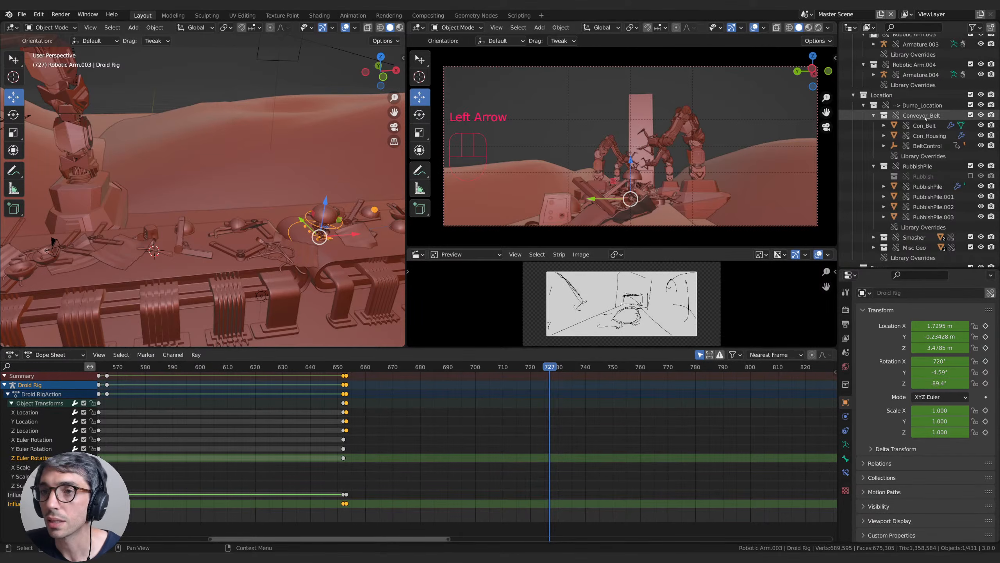
# Step: Select the SC01_0400_V1_PickUp camera and keyframe it at frame 727, moved along the belt to about X 10.14 m
pyautogui.scroll(6, 907, 40)
pyautogui.scroll(4, 907, 40)
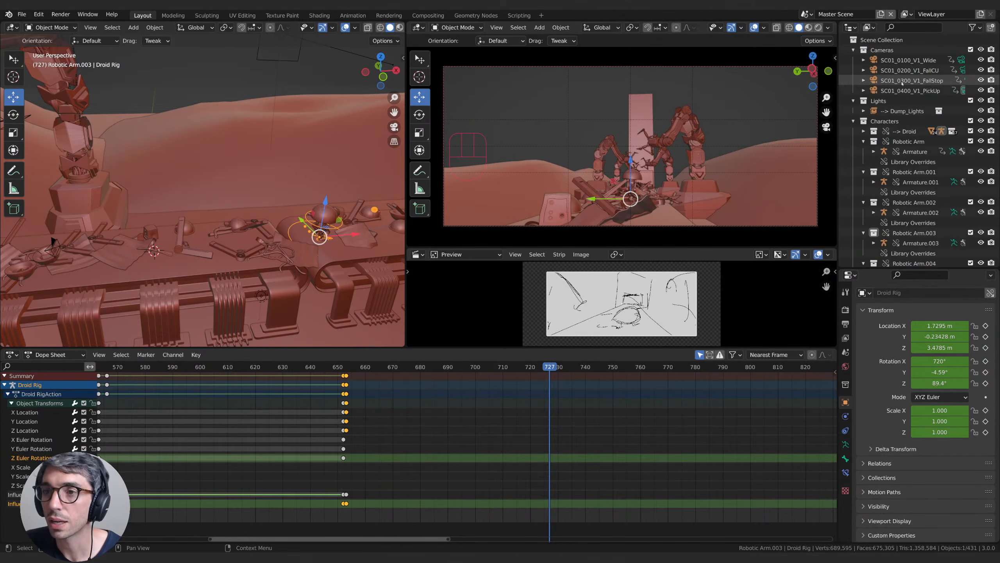
pyautogui.click(910, 90)
pyautogui.moveTo(83, 249); pyautogui.dragTo(345, 233)
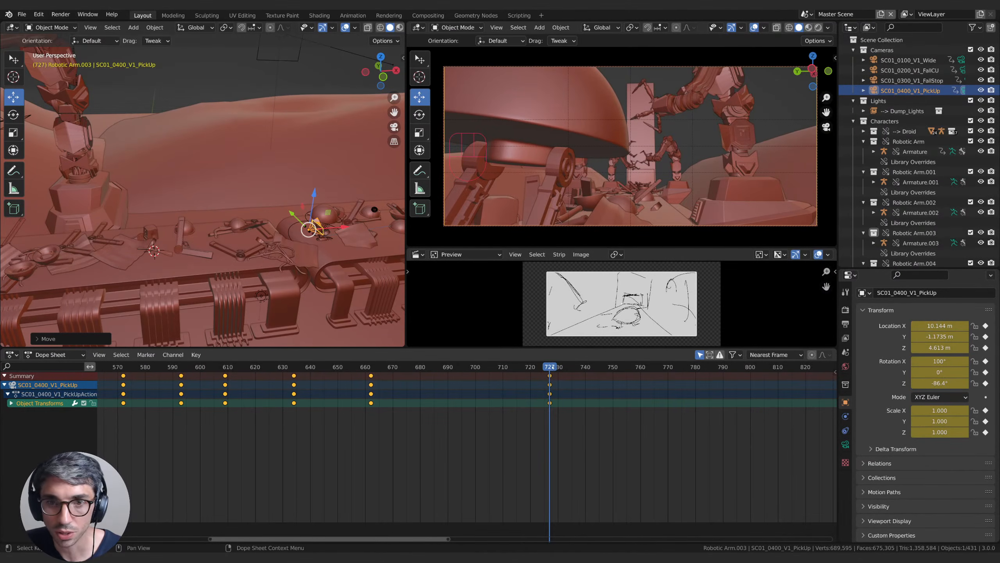
pyautogui.moveTo(553, 367); pyautogui.dragTo(514, 373)
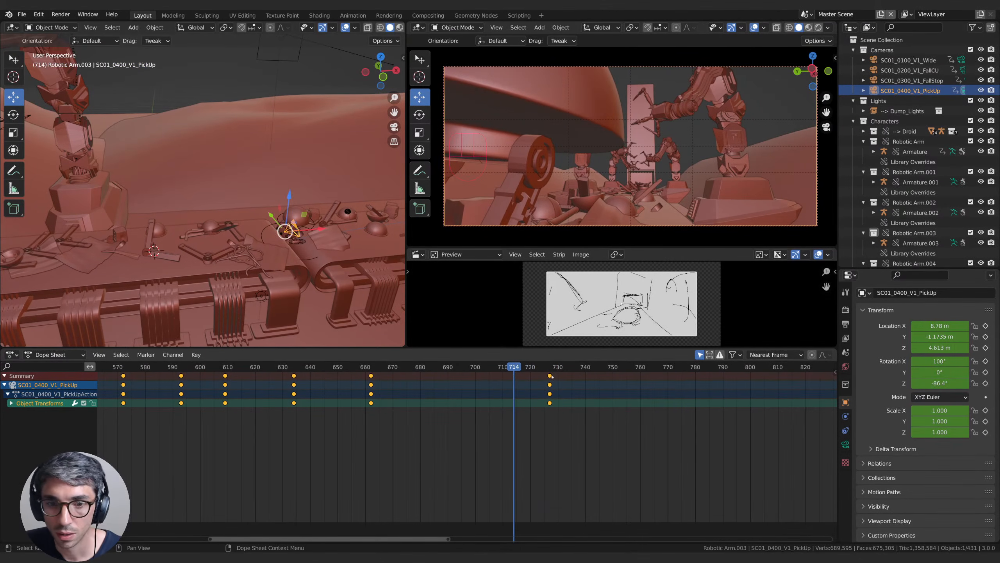
# Step: In the Graph Editor, scale the handles of the PickUp camera's location keys at frame 727 to about 0.06 along X
pyautogui.hotkey('ctrl', 'Tab')
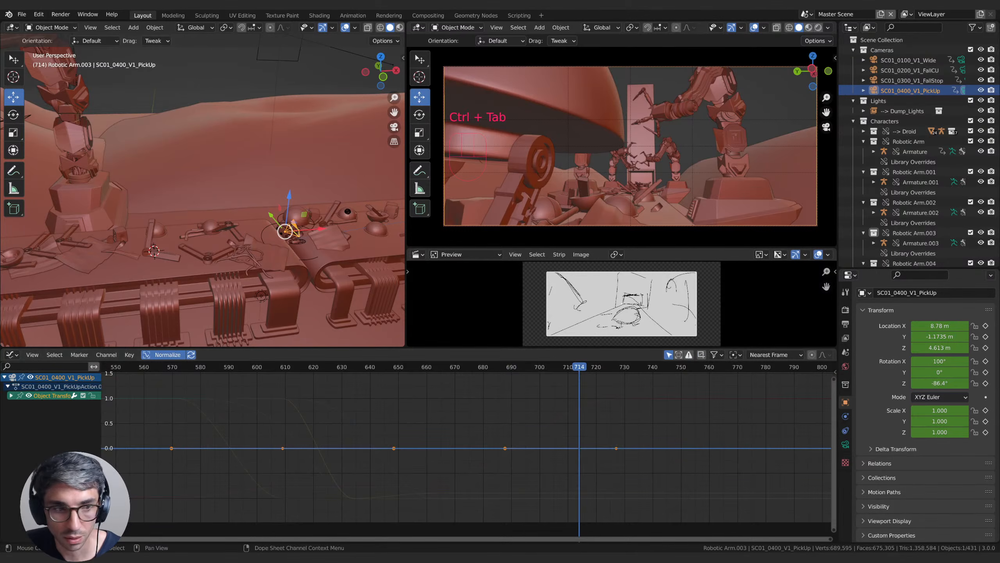
pyautogui.click(10, 396)
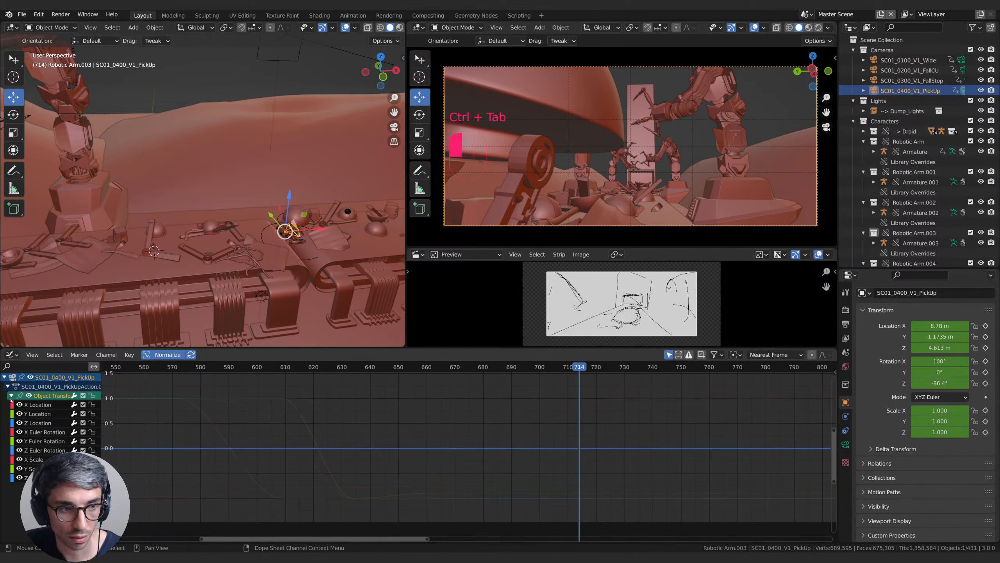
pyautogui.click(41, 405)
pyautogui.keyDown('shift'); pyautogui.click(43, 415); pyautogui.keyUp('shift')
pyautogui.keyDown('shift'); pyautogui.click(44, 424); pyautogui.keyUp('shift')
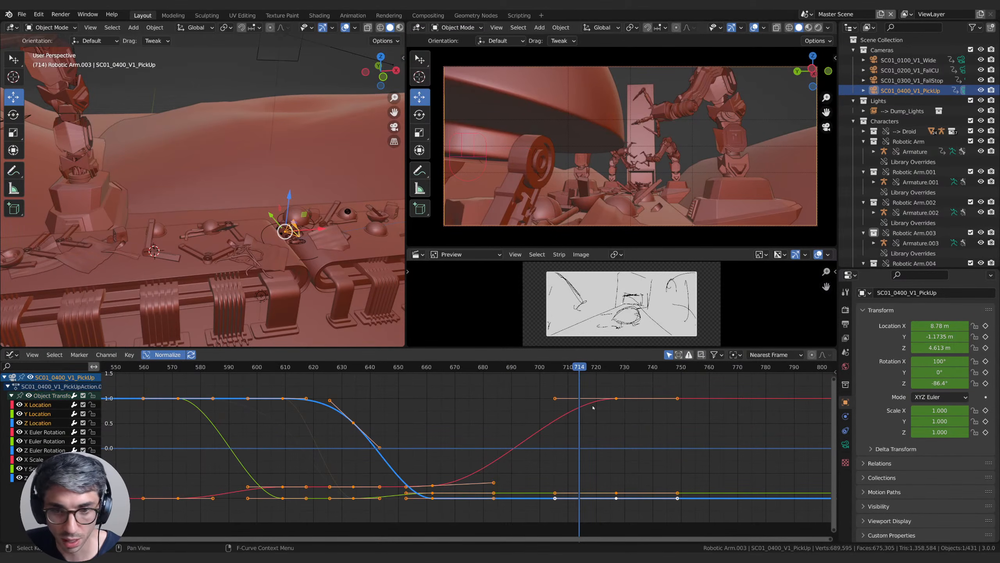
pyautogui.moveTo(656, 390); pyautogui.dragTo(576, 536)
pyautogui.press('s')
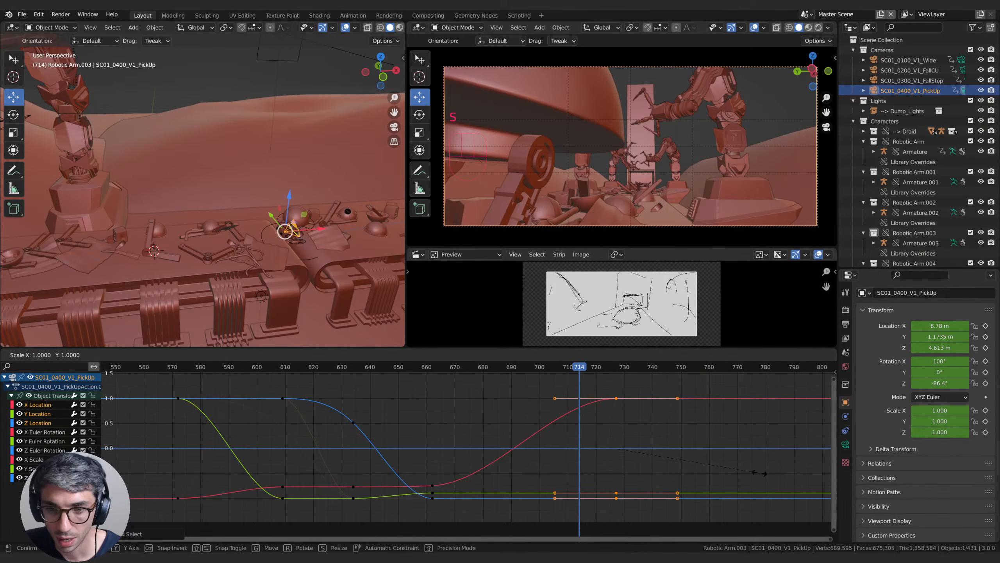
pyautogui.press('x')
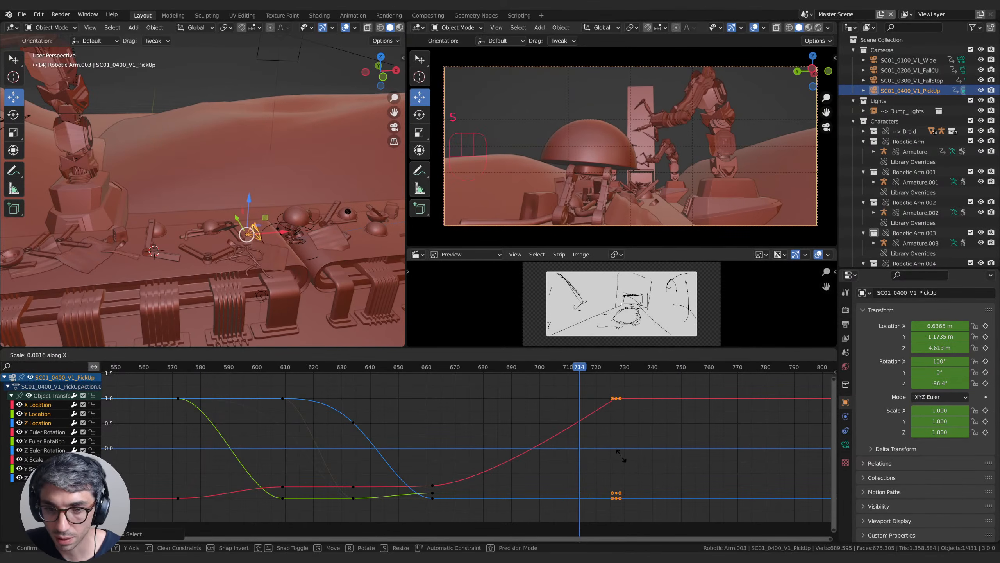
pyautogui.click(622, 452)
# Step: Pull the PickUp camera back at frame 727 to about X 4.72 m, playing back the shot between adjustments
pyautogui.press('space')
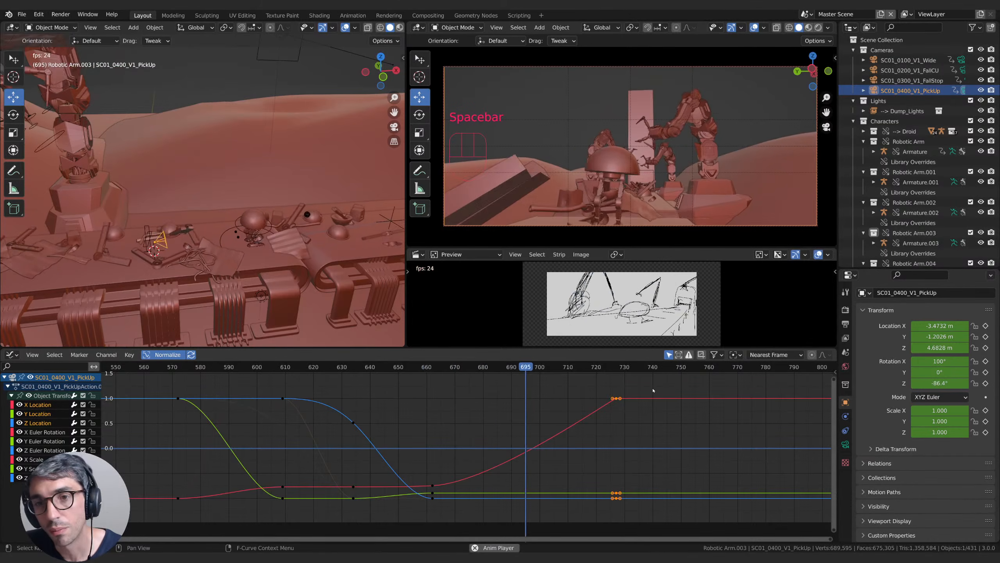
pyautogui.press('space')
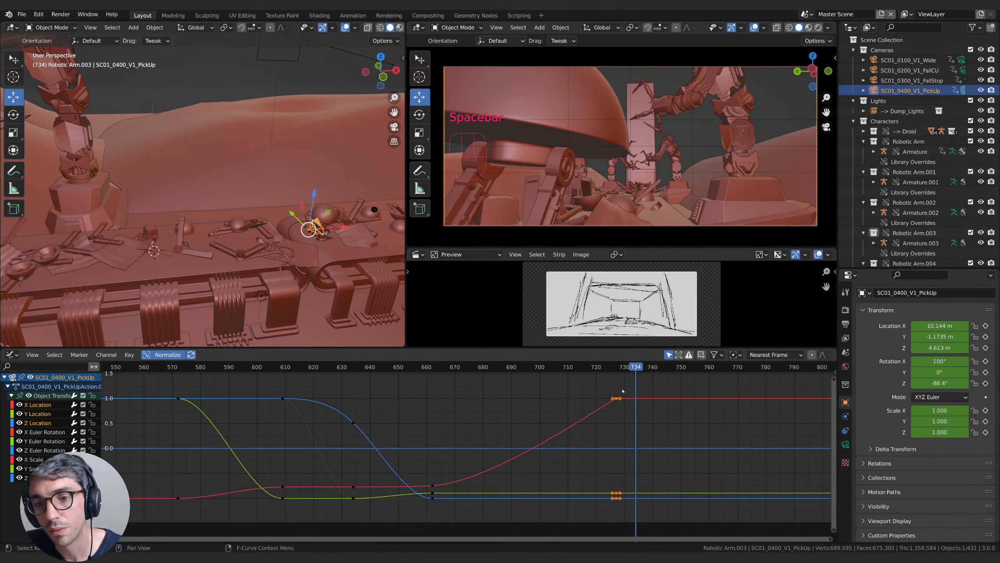
pyautogui.moveTo(636, 371)
pyautogui.mouseDown()
pyautogui.moveTo(607, 367)
pyautogui.moveTo(616, 368)
pyautogui.mouseUp()
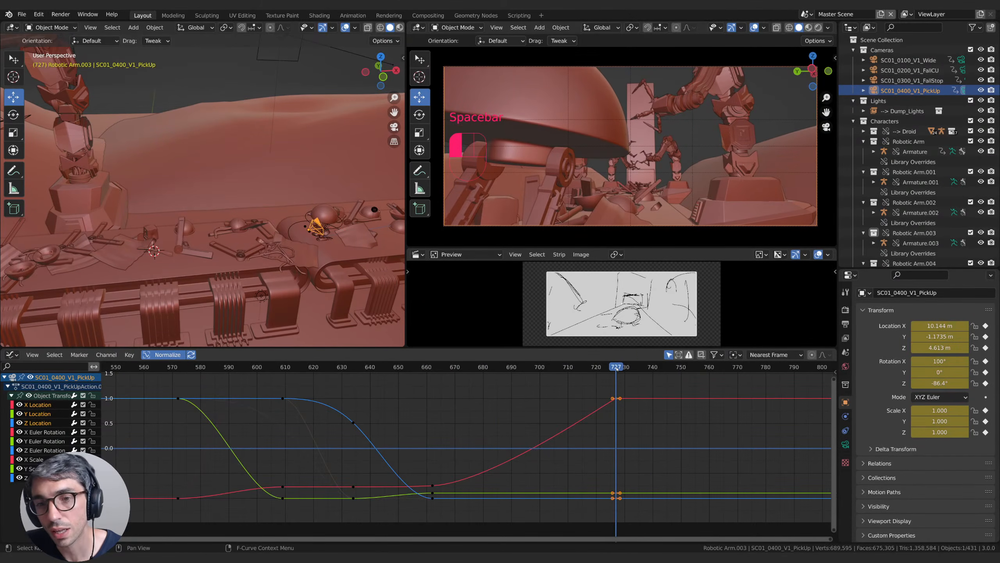
pyautogui.moveTo(351, 226); pyautogui.dragTo(308, 229)
pyautogui.press('space')
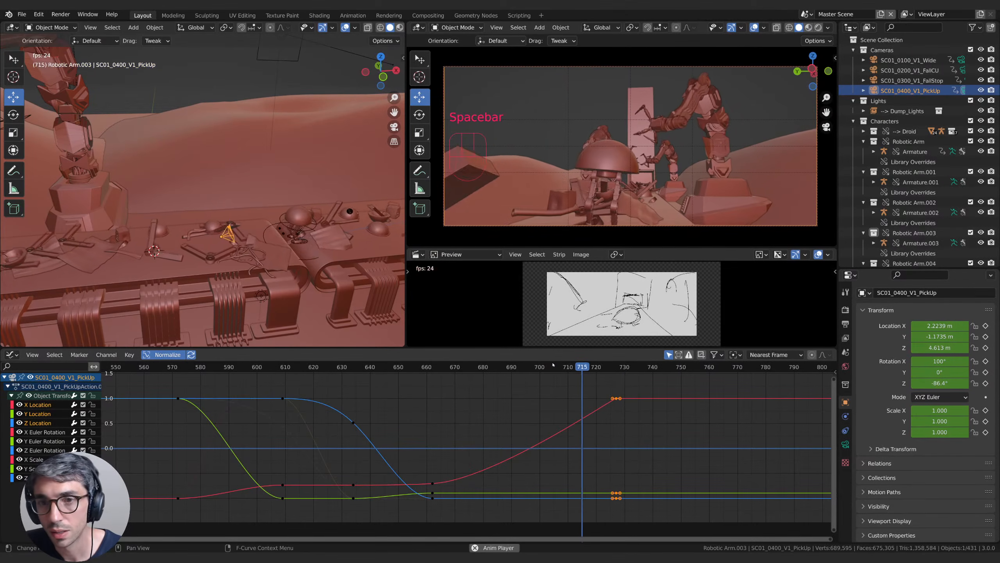
pyautogui.press('space')
pyautogui.moveTo(620, 366); pyautogui.dragTo(616, 367)
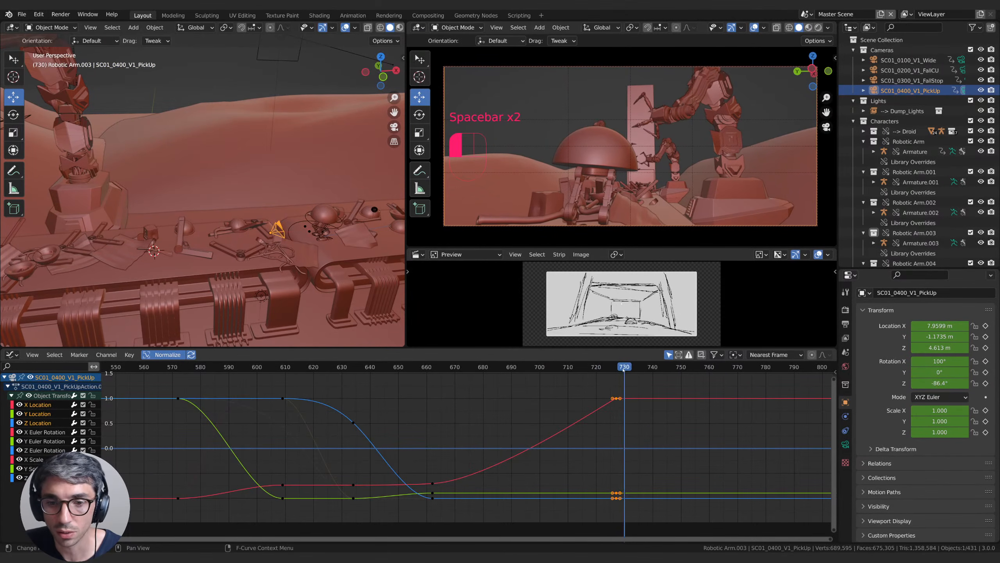
pyautogui.moveTo(302, 230); pyautogui.dragTo(243, 234)
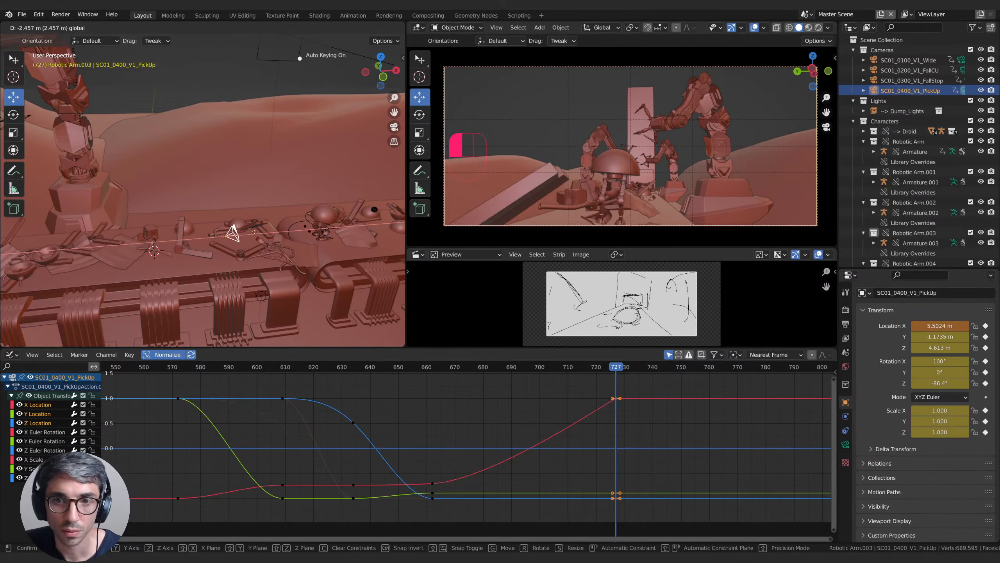
# Step: Scrub and play back the pickup shot from about frame 609 to check the camera's follow move and the droid's drop
pyautogui.moveTo(610, 370); pyautogui.dragTo(589, 370)
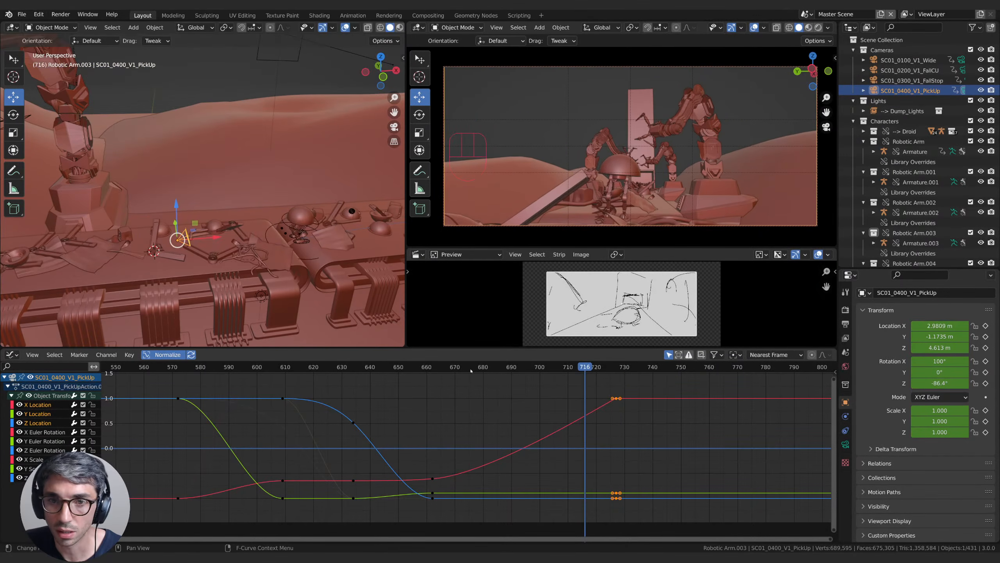
pyautogui.press('space')
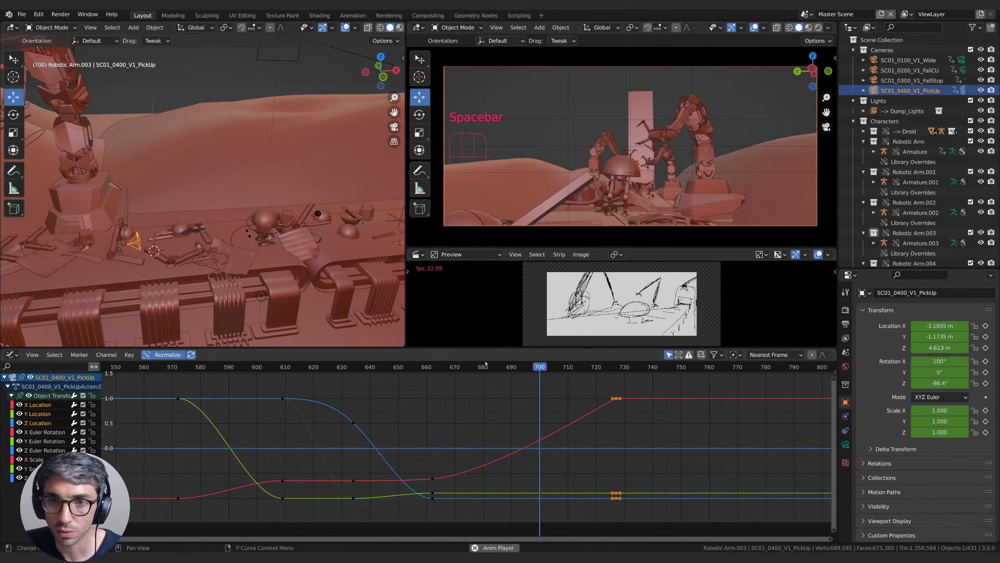
pyautogui.press('space')
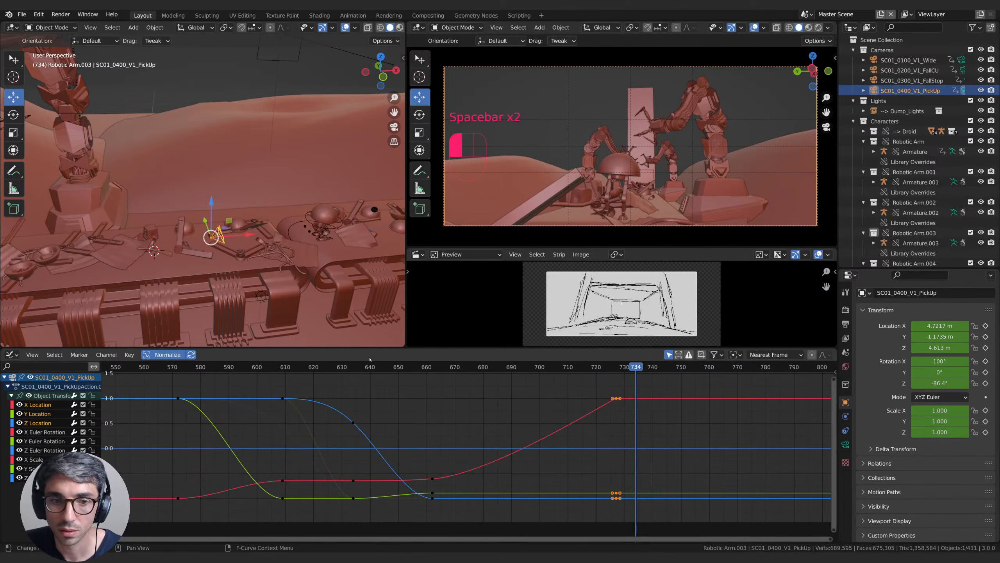
pyautogui.press('space')
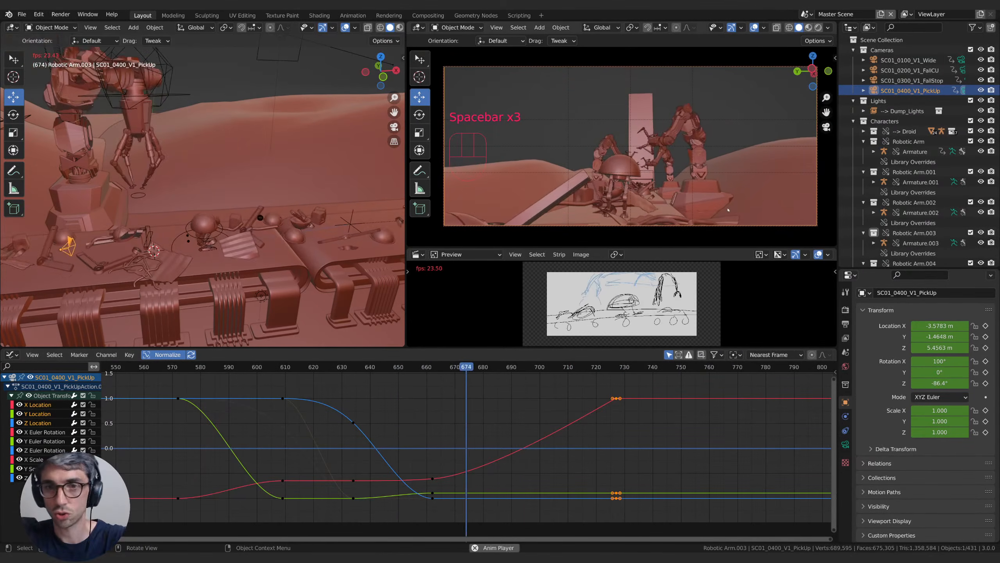
pyautogui.press('space')
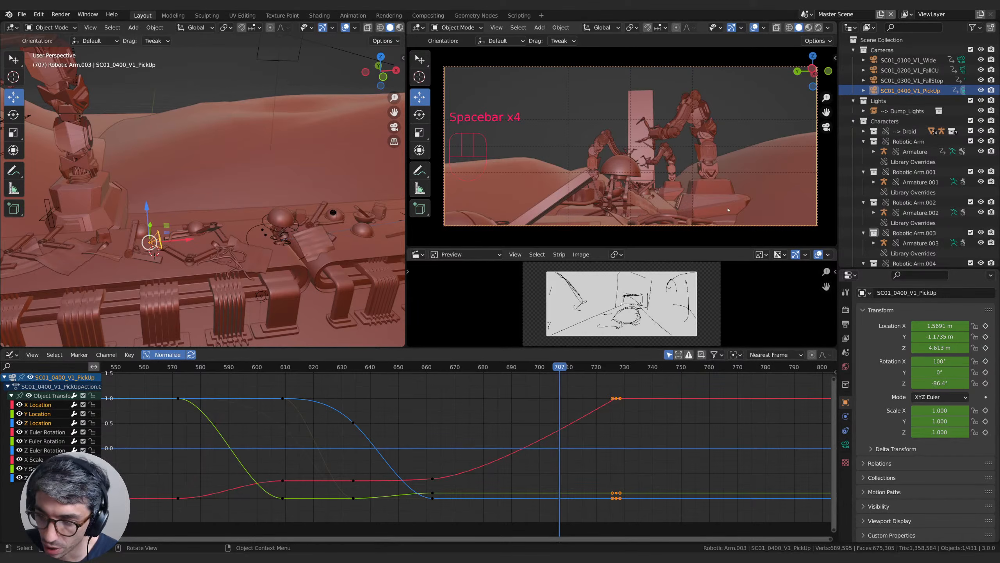
pyautogui.click(357, 367)
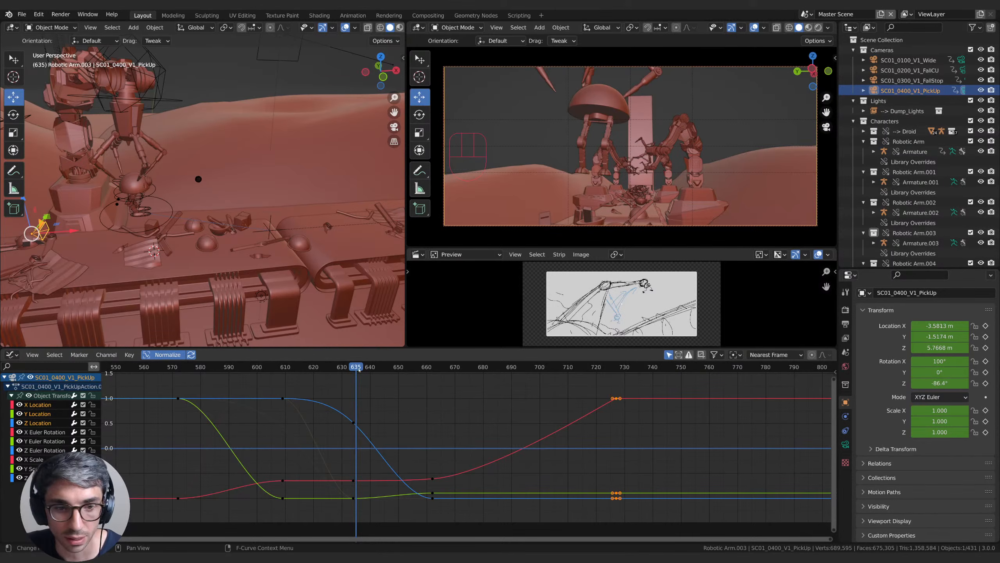
pyautogui.click(282, 367)
pyautogui.press('space')
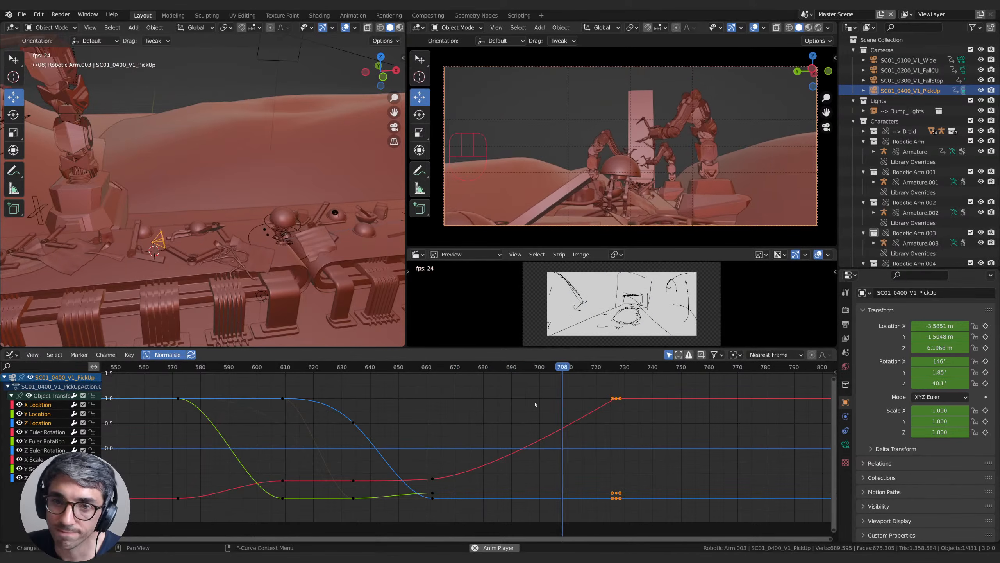
pyautogui.press('space')
pyautogui.press('space')
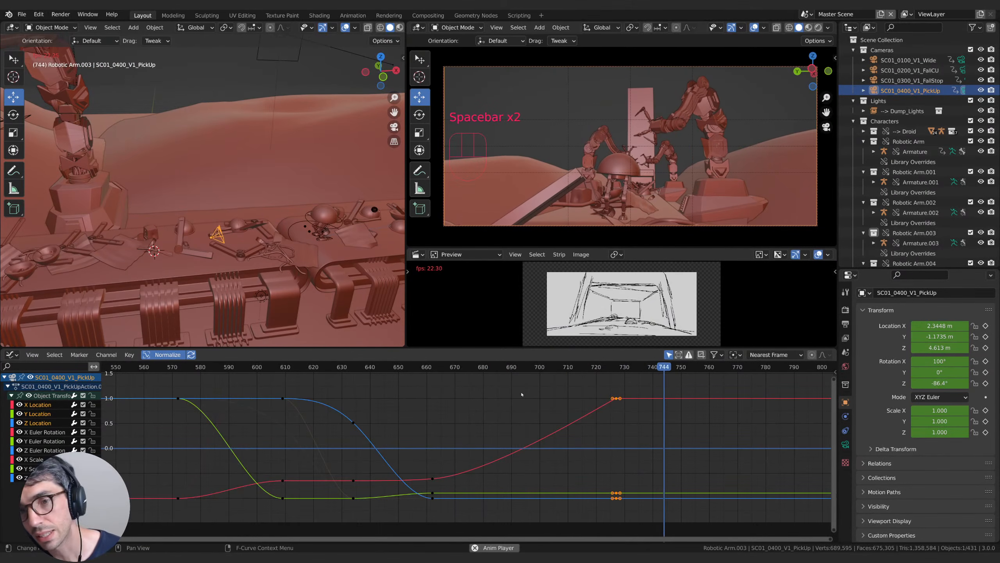
pyautogui.press('space')
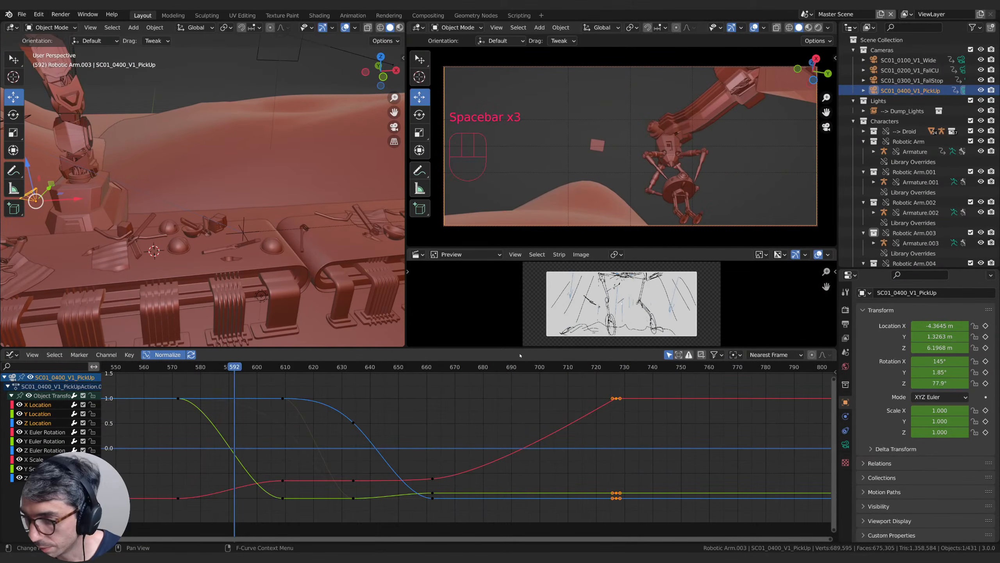
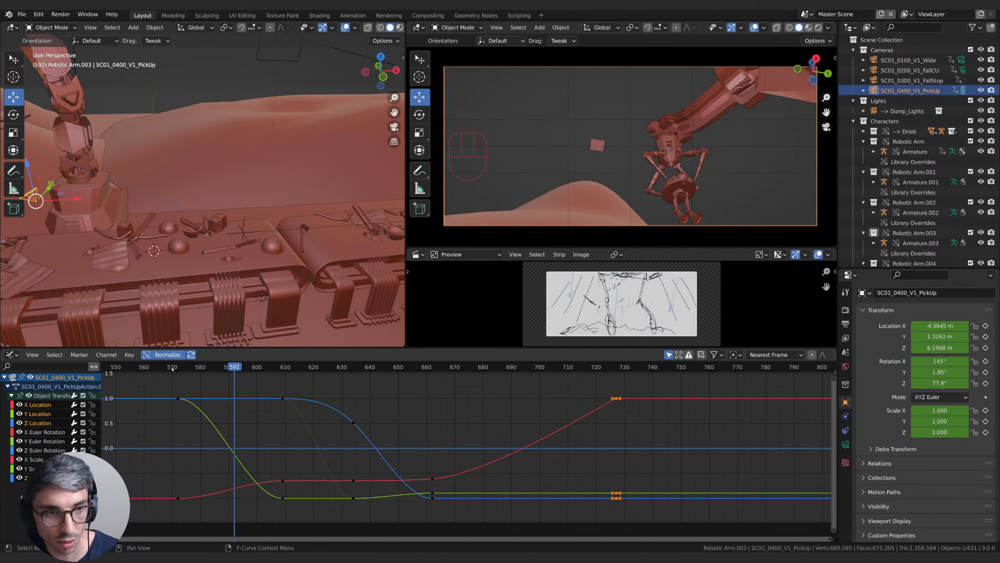
# Step: Play back the pickup shot from frame 592 and scrub back to frame 572 to review the camera's framing of the droid
pyautogui.press('space')
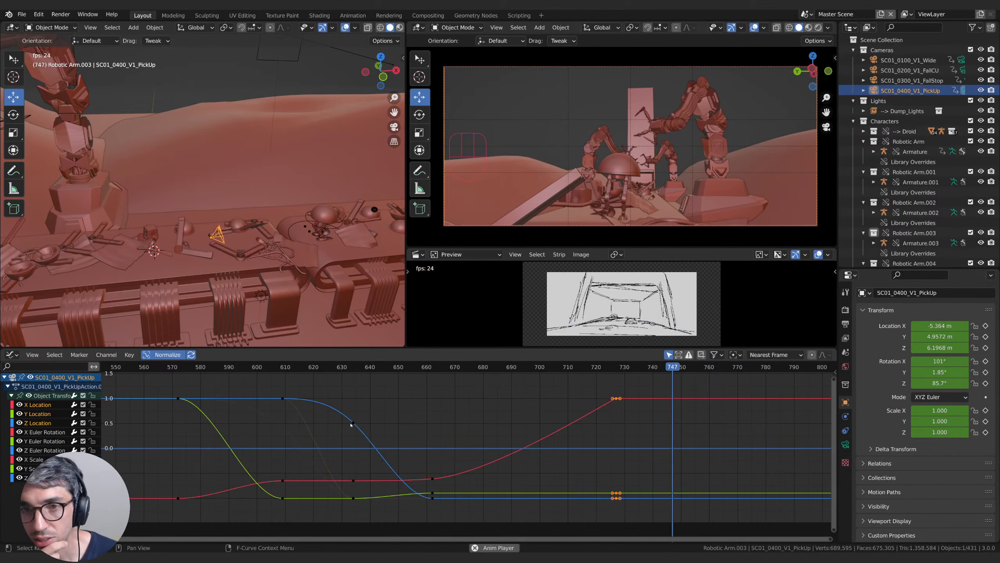
pyautogui.press('space')
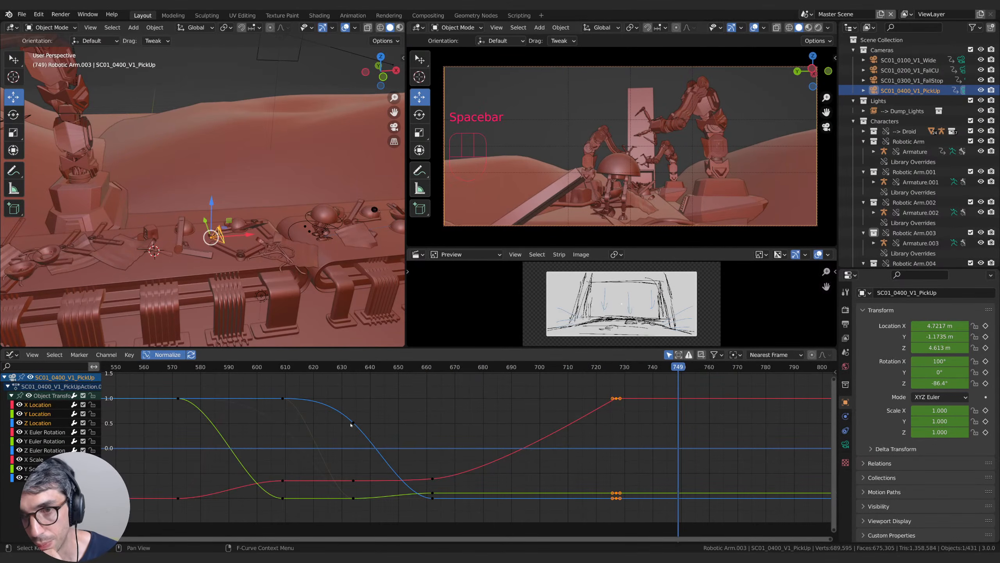
pyautogui.moveTo(630, 367); pyautogui.dragTo(279, 369)
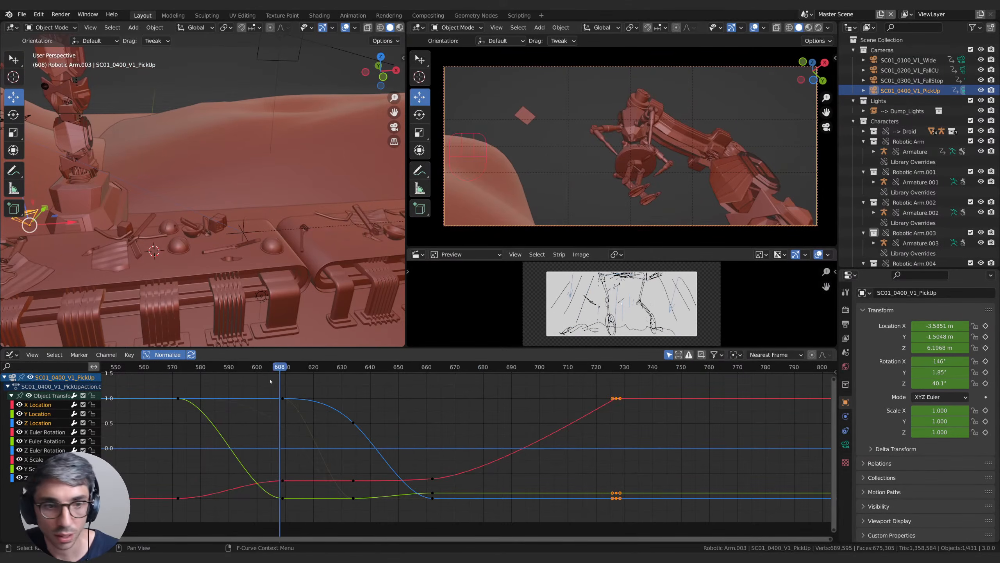
pyautogui.moveTo(270, 381); pyautogui.dragTo(469, 389, button='middle')
pyautogui.moveTo(469, 369); pyautogui.dragTo(380, 367)
pyautogui.moveTo(454, 486); pyautogui.dragTo(432, 461, button='middle')
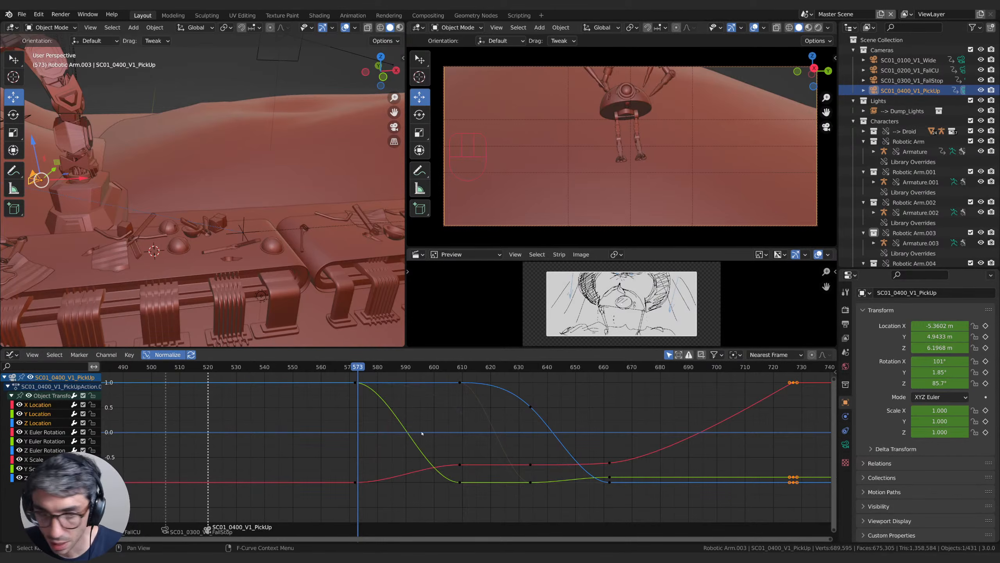
pyautogui.moveTo(356, 375); pyautogui.dragTo(355, 372)
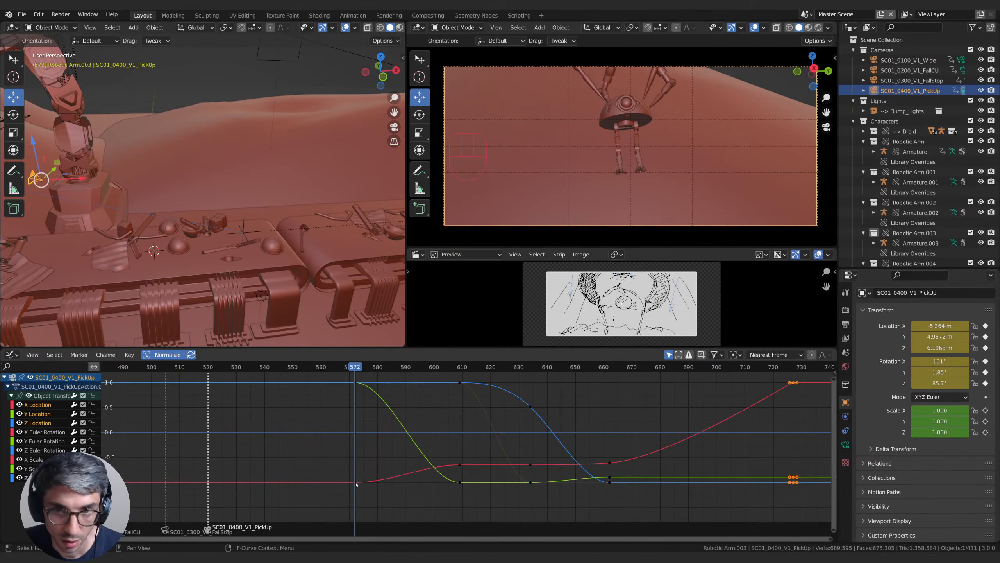
# Step: In the Graph Editor, move the PickUp camera's X Euler Rotation key from frame 572 to about frame 554
pyautogui.click(44, 432)
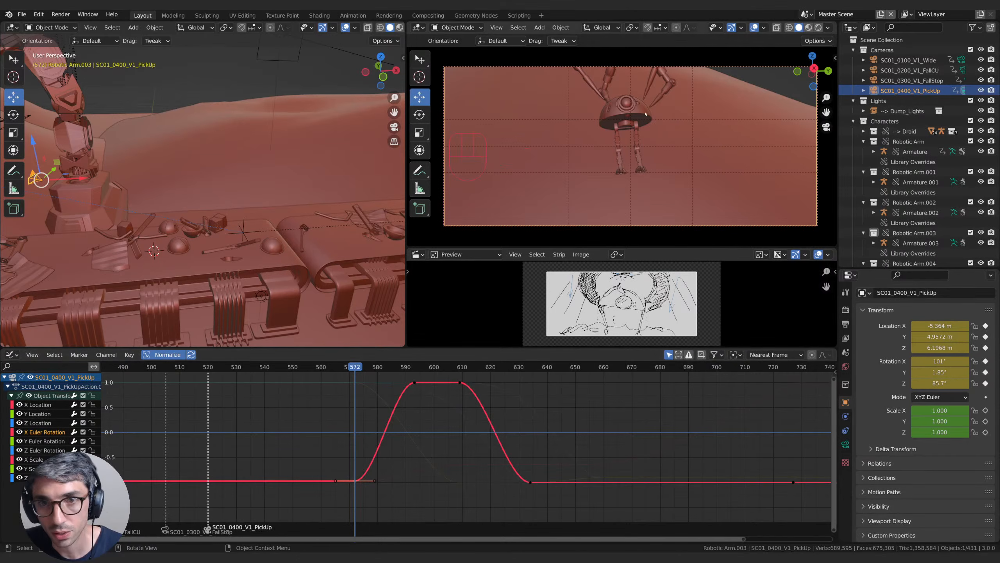
pyautogui.moveTo(358, 369)
pyautogui.mouseDown()
pyautogui.moveTo(381, 371)
pyautogui.moveTo(330, 369)
pyautogui.moveTo(350, 369)
pyautogui.mouseUp()
pyautogui.press('g')
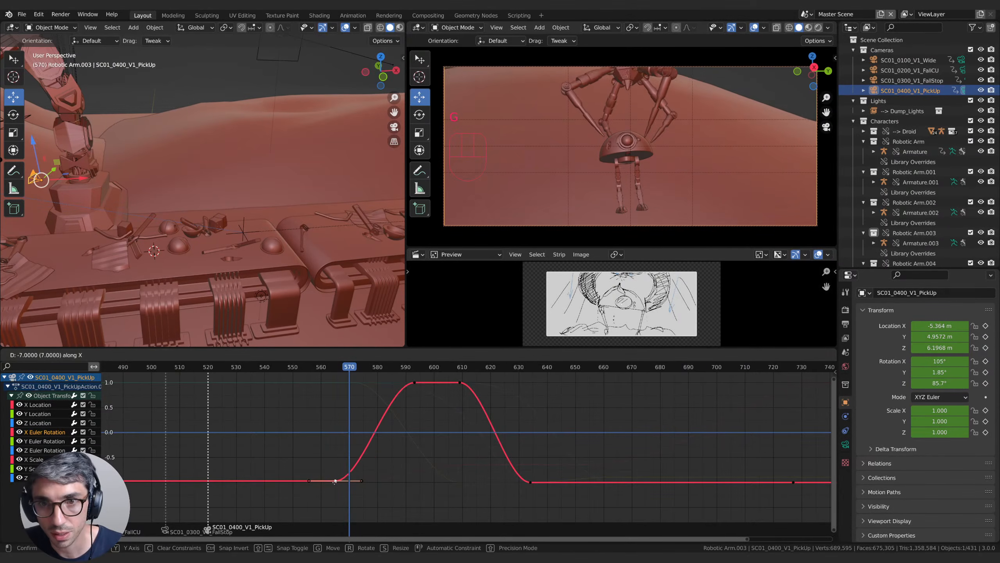
pyautogui.click(345, 386)
pyautogui.moveTo(346, 369)
pyautogui.mouseDown()
pyautogui.moveTo(296, 367)
pyautogui.moveTo(335, 367)
pyautogui.mouseUp()
pyautogui.press('g')
pyautogui.click(316, 394)
pyautogui.press('g')
pyautogui.click(317, 414)
# Step: Lengthen the handles of the X Euler Rotation key at frame 554 along X and scrub to frame 586
pyautogui.press('s')
pyautogui.press('x')
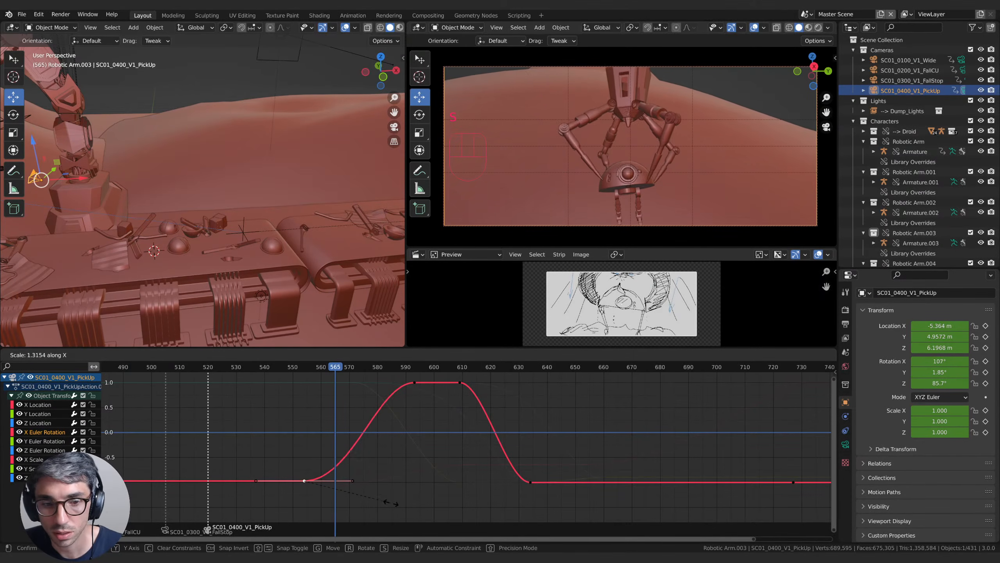
pyautogui.click(451, 508)
pyautogui.moveTo(305, 367); pyautogui.dragTo(395, 361)
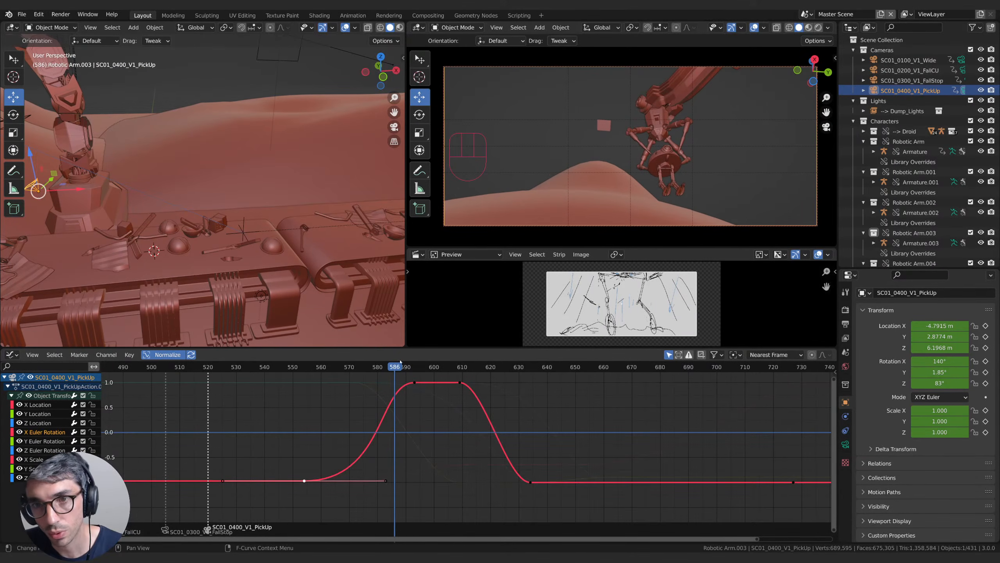
# Step: Inspect the PickUp camera's X, Y and Z Location curves while scrubbing the shot with the belt seen from above
pyautogui.click(43, 406)
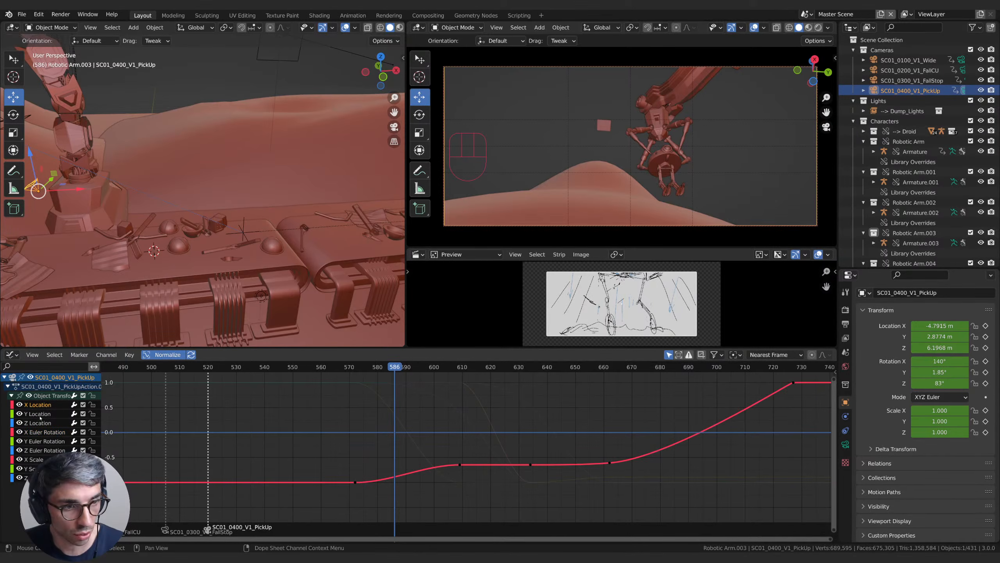
pyautogui.click(42, 415)
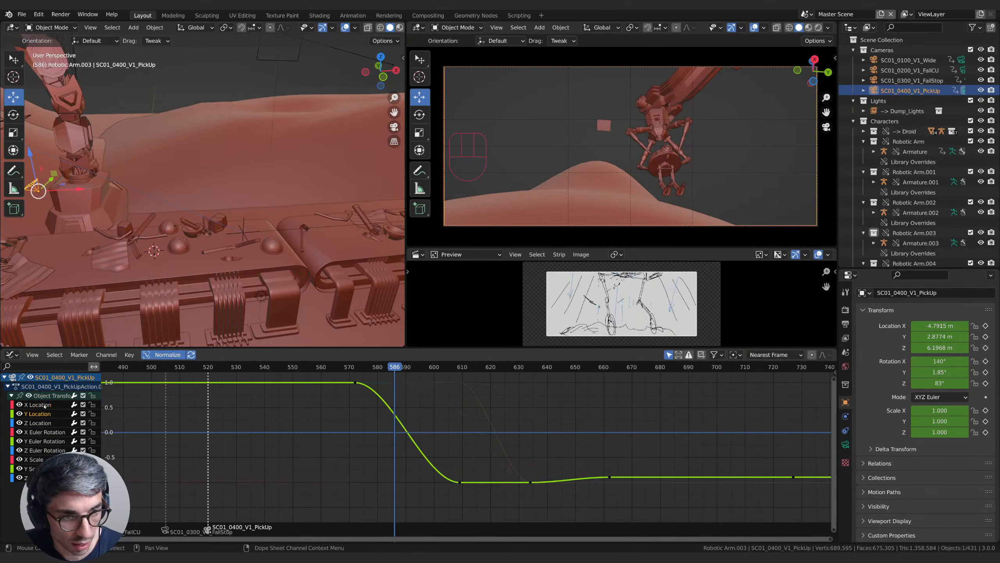
pyautogui.click(43, 406)
pyautogui.click(43, 423)
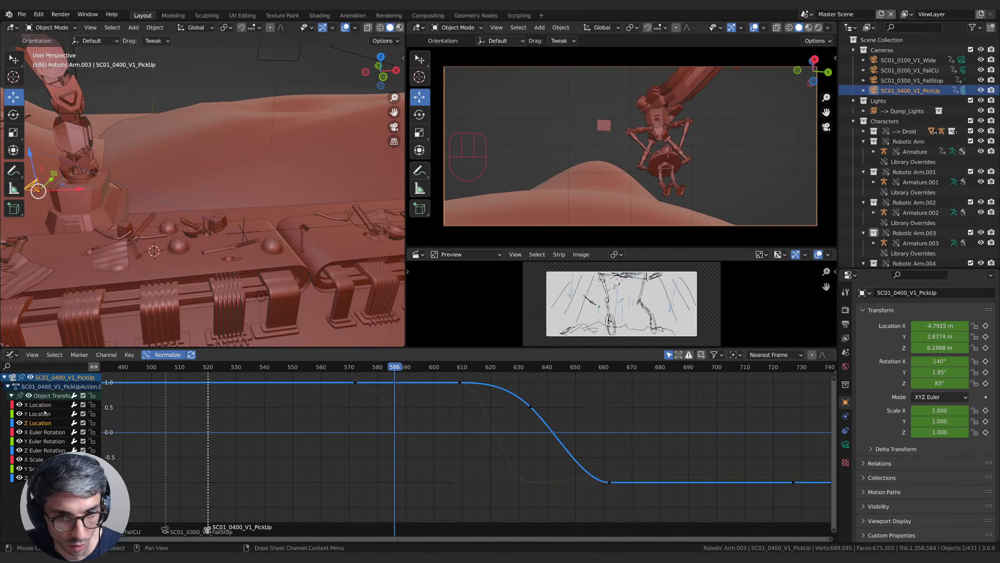
pyautogui.click(45, 413)
pyautogui.keyDown('shift'); pyautogui.click(45, 407); pyautogui.keyUp('shift')
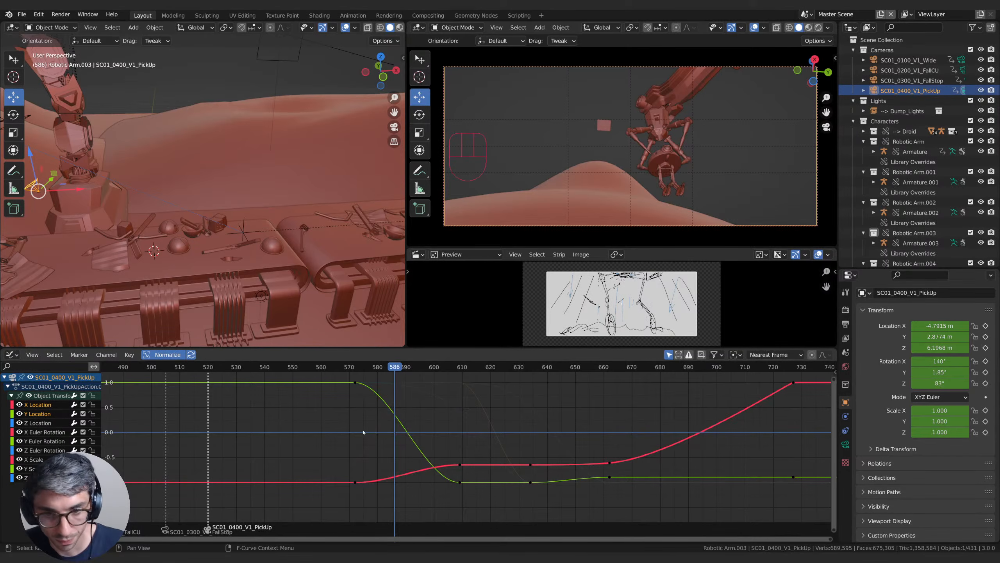
pyautogui.moveTo(352, 371); pyautogui.dragTo(450, 379)
pyautogui.keyDown('shift'); pyautogui.moveTo(136, 247); pyautogui.dragTo(213, 260, button='middle'); pyautogui.keyUp('shift')
pyautogui.moveTo(213, 260); pyautogui.dragTo(223, 293, button='middle')
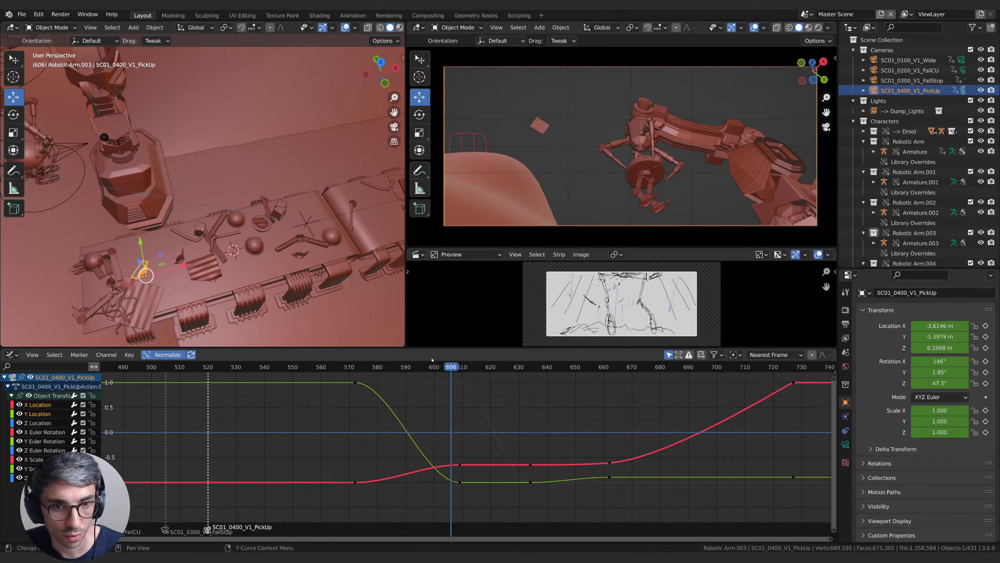
pyautogui.moveTo(449, 371); pyautogui.dragTo(640, 421)
# Step: Delete the PickUp camera's Y Location keys at about frames 662 and 727
pyautogui.keyDown('shift'); pyautogui.moveTo(640, 421); pyautogui.dragTo(470, 422, button='middle'); pyautogui.keyUp('shift')
pyautogui.moveTo(454, 367); pyautogui.dragTo(471, 373)
pyautogui.click(439, 478)
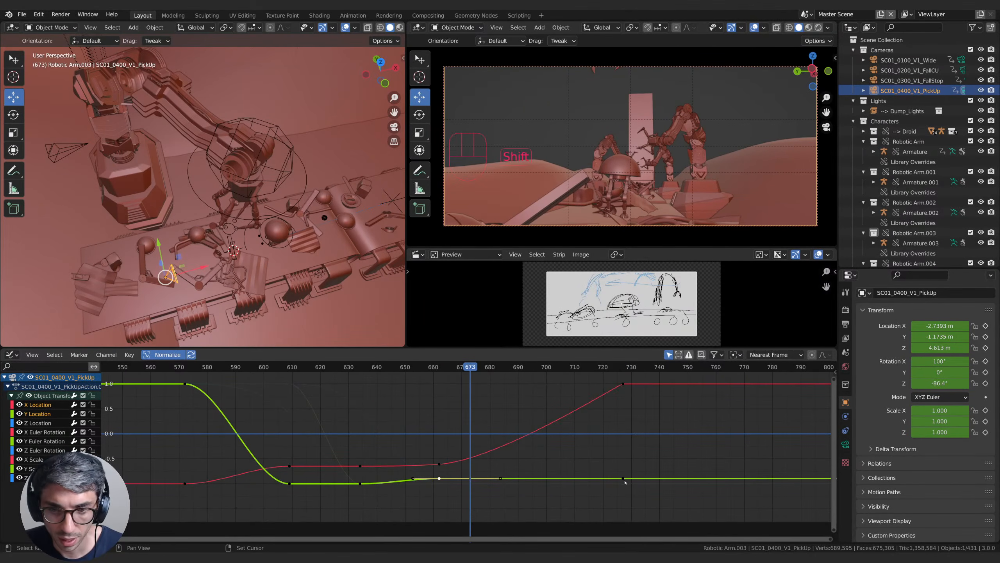
pyautogui.press('x')
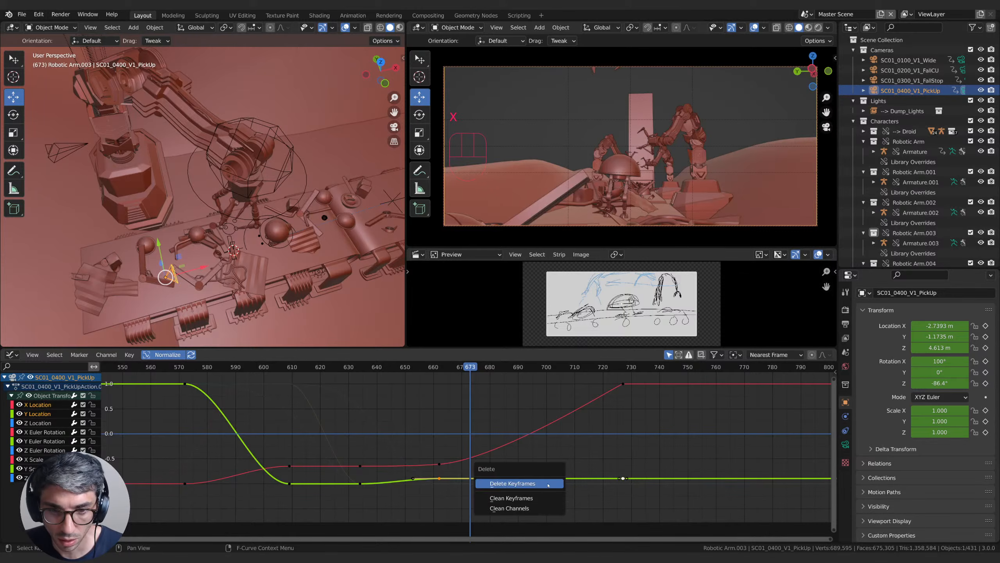
pyautogui.click(550, 484)
pyautogui.keyDown('shift'); pyautogui.moveTo(375, 486); pyautogui.dragTo(487, 484, button='middle'); pyautogui.keyUp('shift')
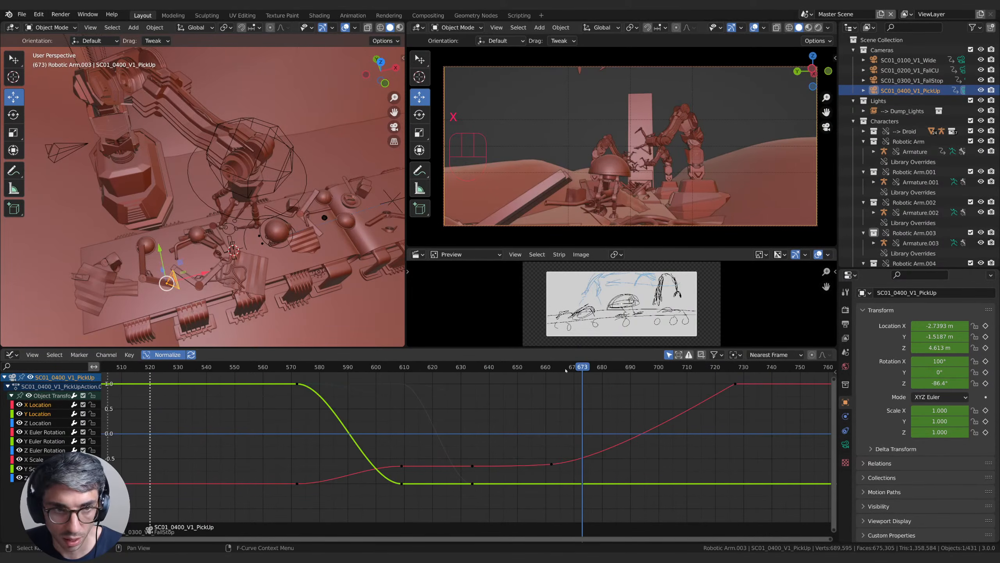
# Step: Scrub and play back the shot between about frames 560 and 673 to check the camera's movement past the droid
pyautogui.moveTo(566, 370); pyautogui.dragTo(447, 422)
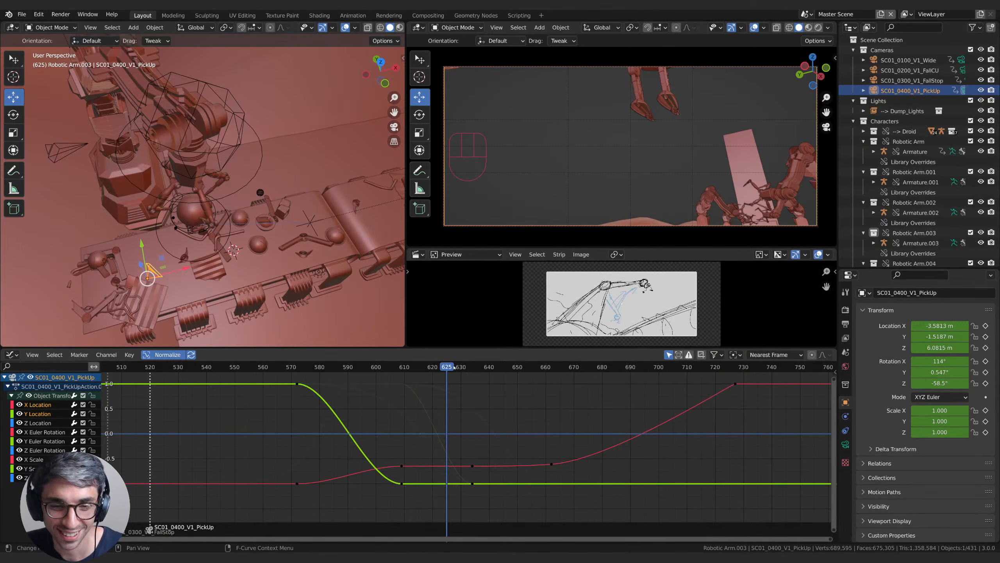
pyautogui.click(294, 367)
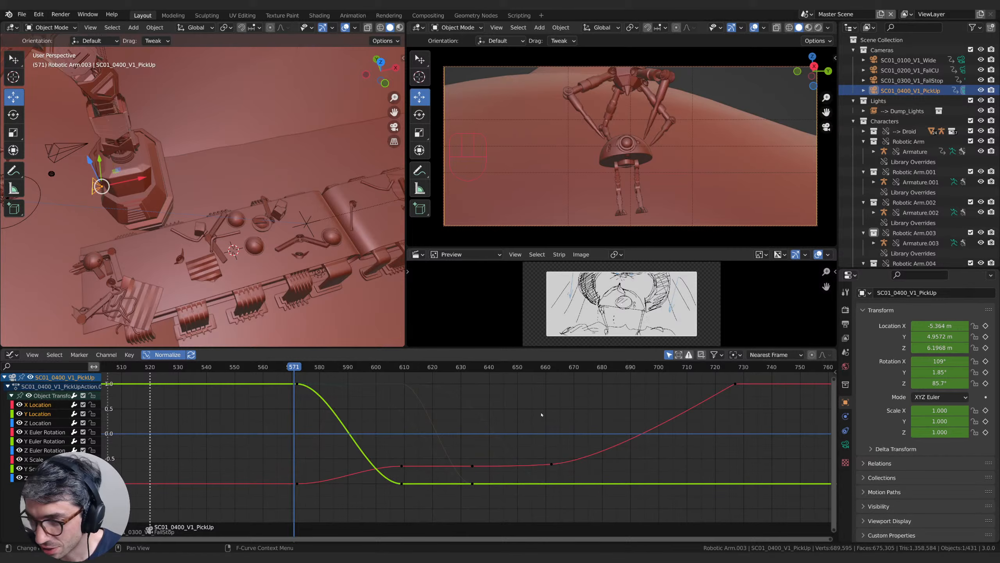
pyautogui.moveTo(410, 367); pyautogui.dragTo(417, 367)
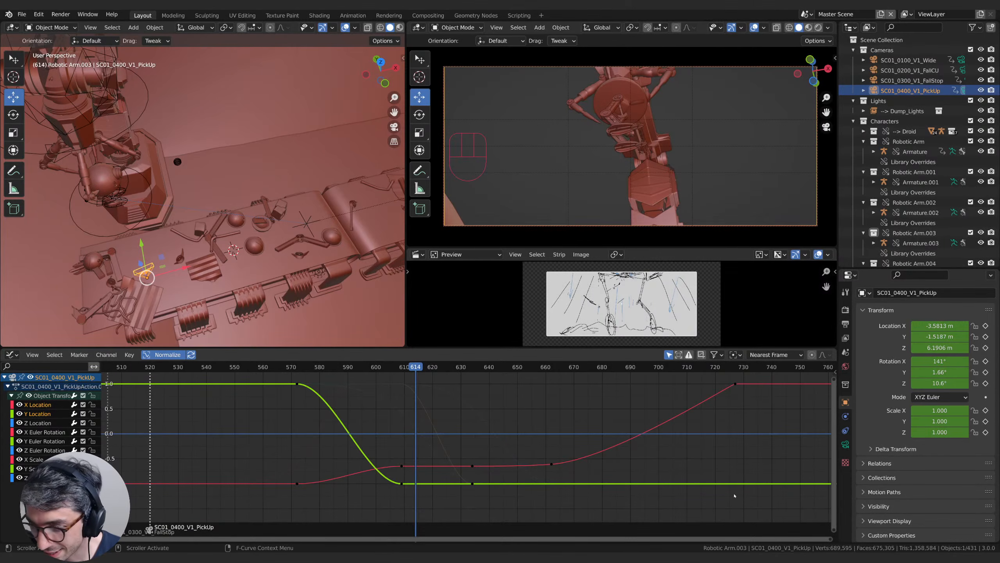
pyautogui.press('space')
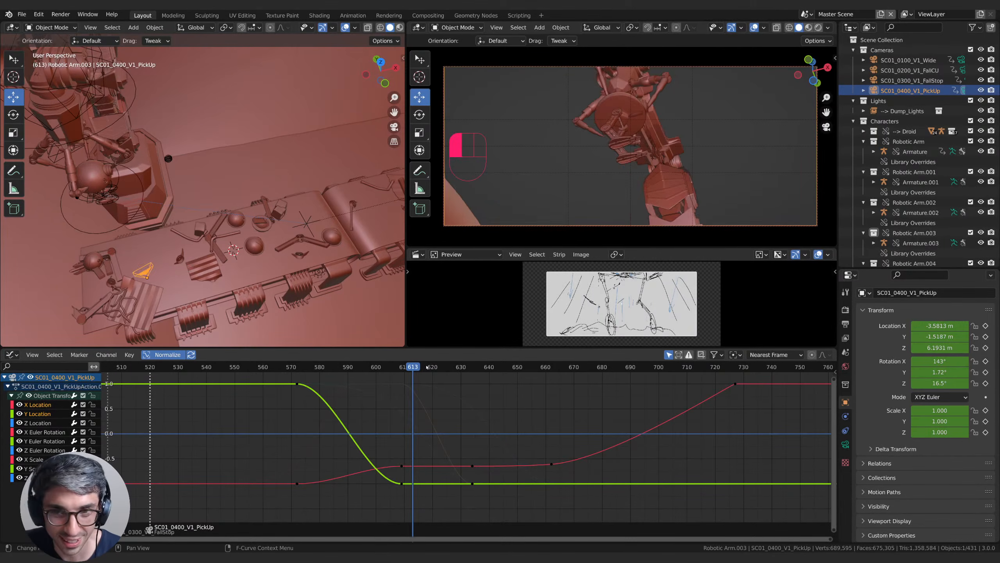
pyautogui.moveTo(558, 375); pyautogui.dragTo(263, 411)
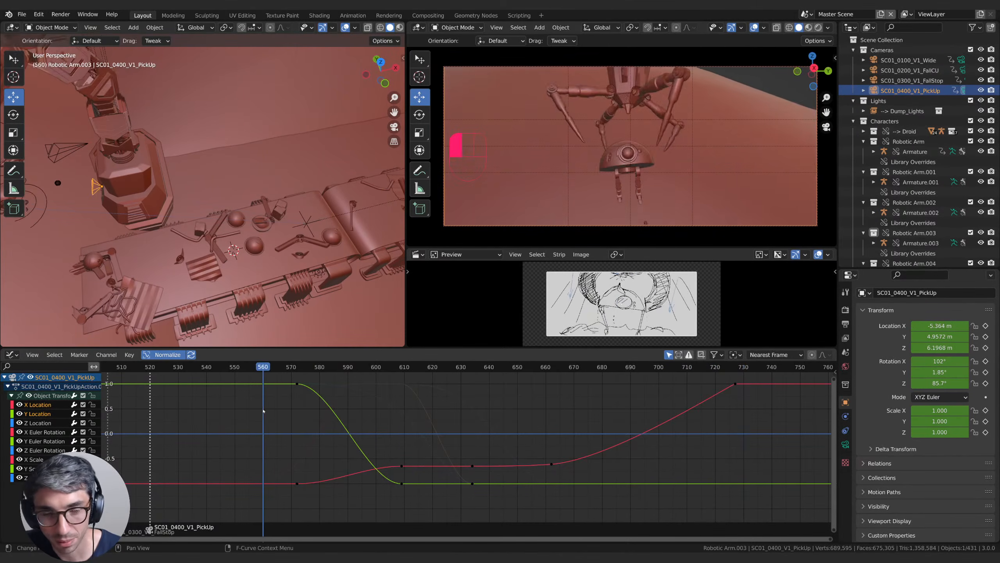
pyautogui.press('space')
pyautogui.press('space')
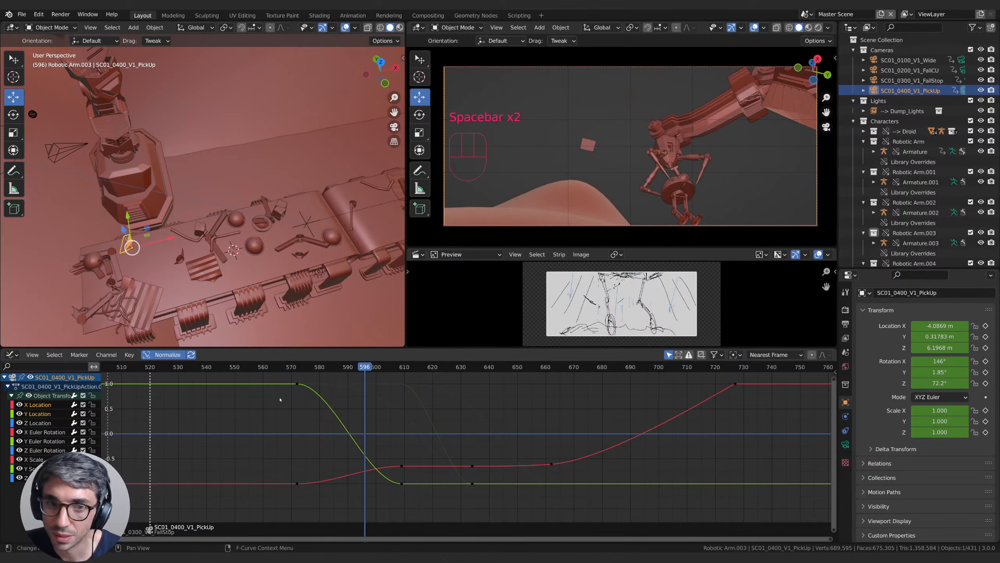
pyautogui.press('space')
pyautogui.press('space')
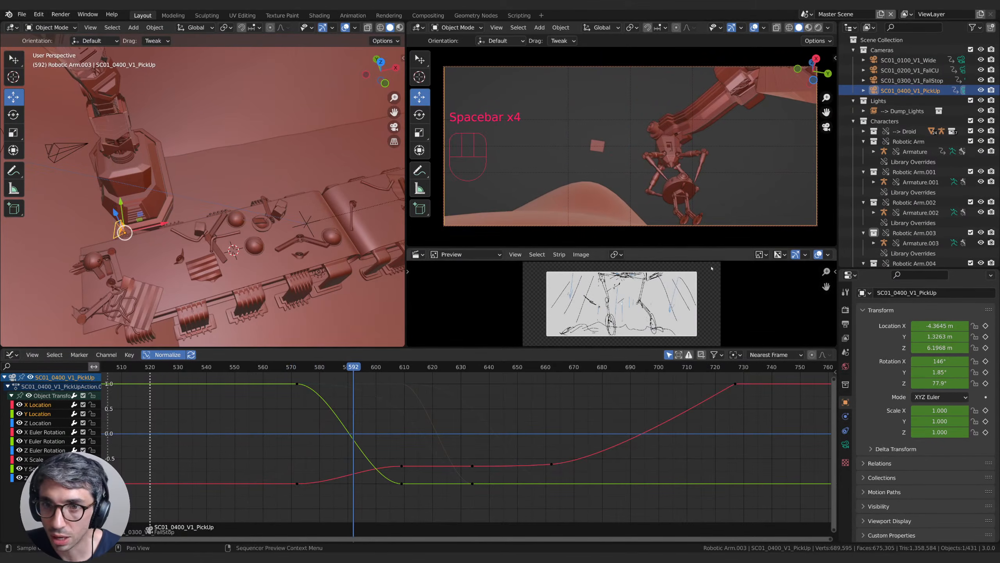
pyautogui.moveTo(324, 367); pyautogui.dragTo(308, 396)
# Step: Move the camera's X Euler Rotation key at the start of the curve's peak back along X to frame 586
pyautogui.click(38, 432)
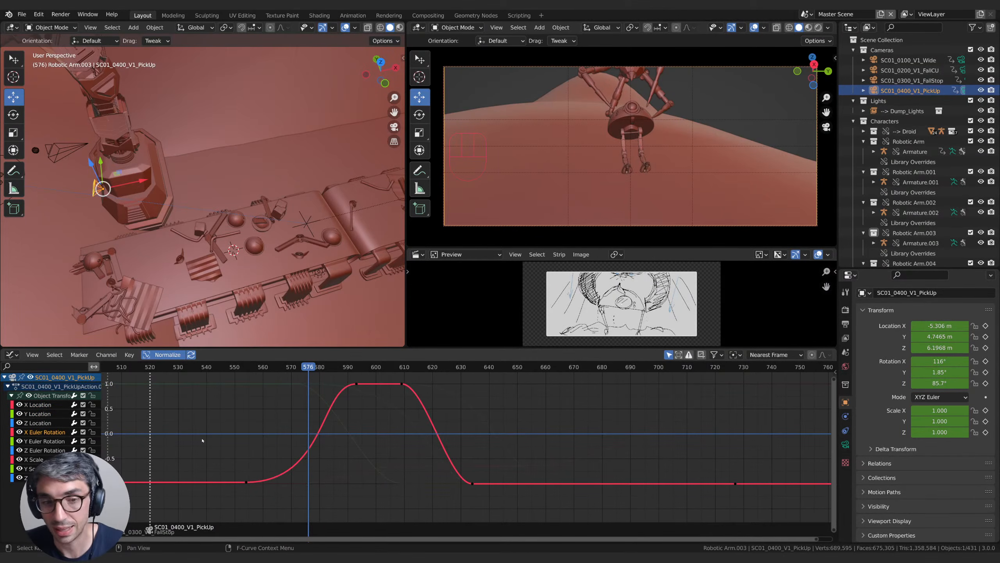
pyautogui.moveTo(268, 368); pyautogui.dragTo(317, 374)
pyautogui.press('g')
pyautogui.press('x')
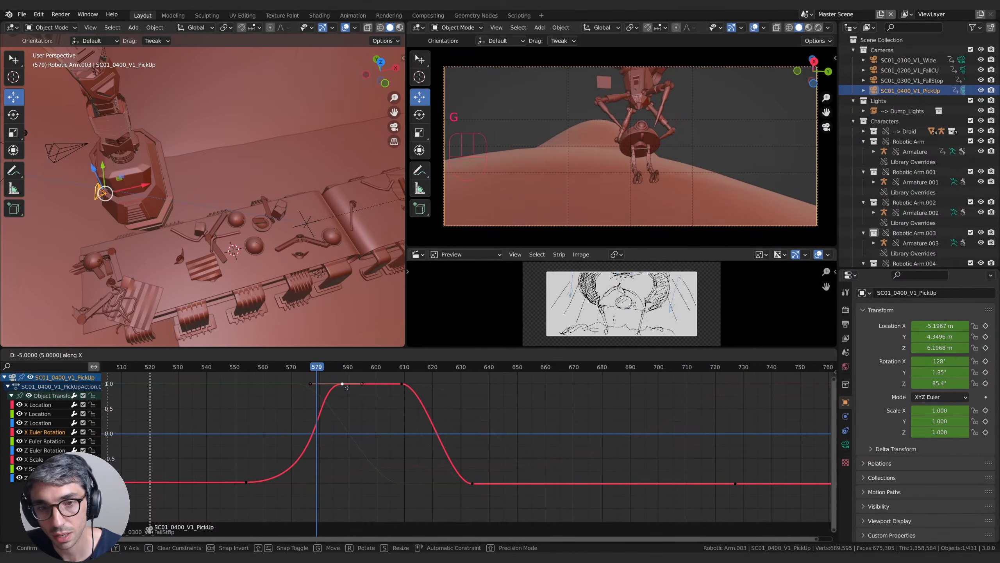
pyautogui.click(342, 387)
pyautogui.click(311, 368)
pyautogui.moveTo(311, 368); pyautogui.dragTo(336, 367)
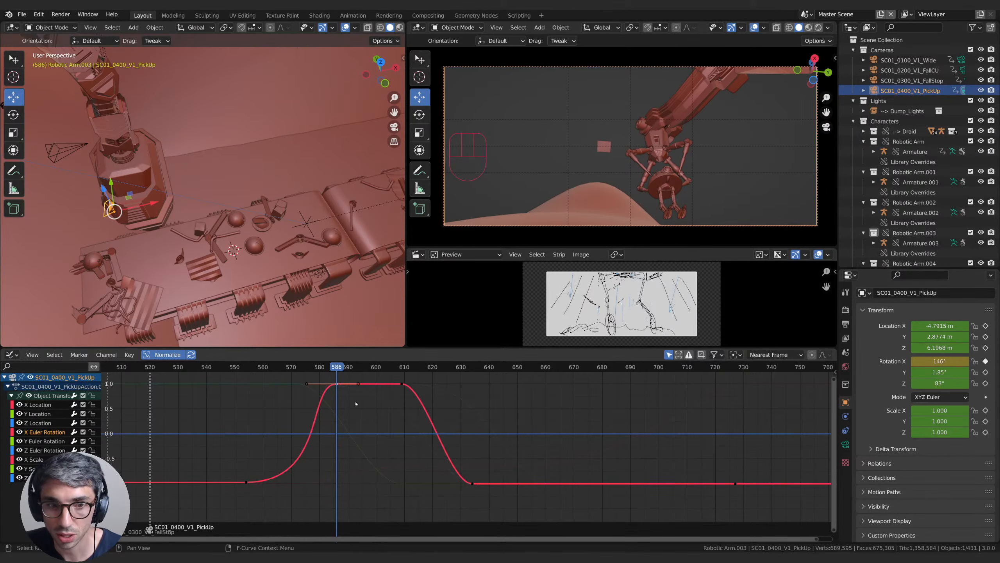
# Step: Lower the X Euler Rotation key near frame 586 by about 0.42 and shift it to about frame 584
pyautogui.press('g')
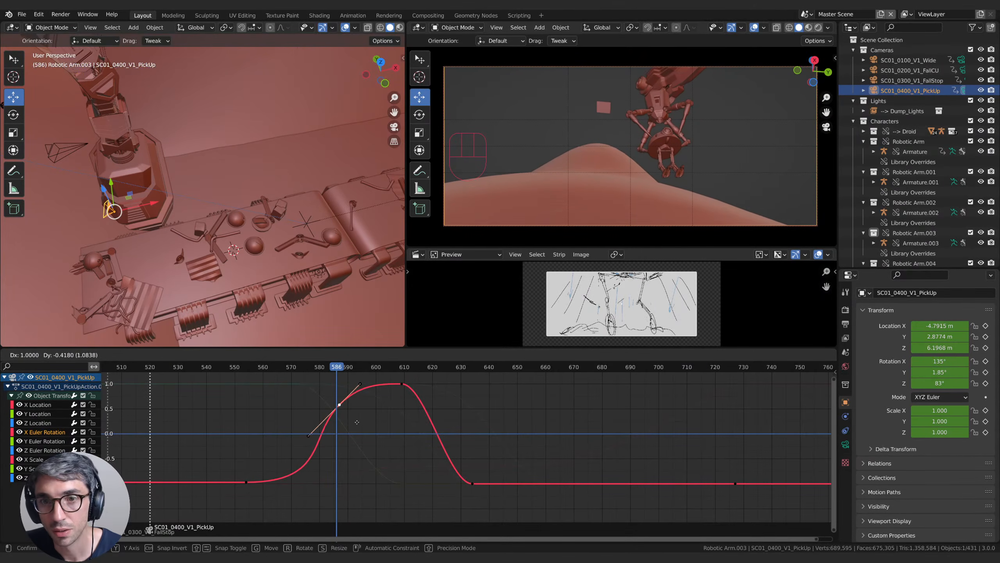
pyautogui.click(358, 424)
pyautogui.moveTo(337, 369); pyautogui.dragTo(316, 374)
pyautogui.press('g')
pyautogui.press('g')
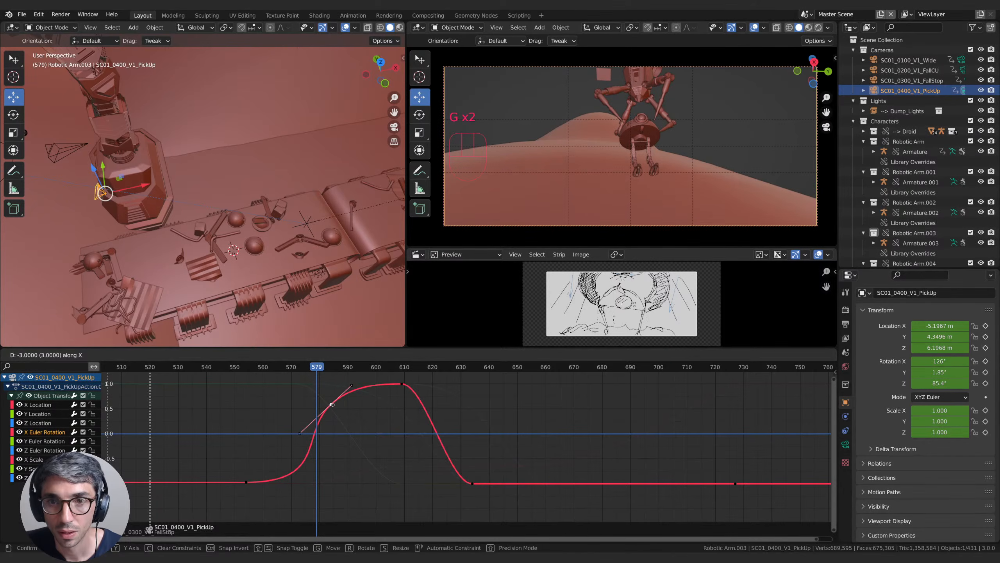
pyautogui.click(333, 406)
# Step: Lower the X Euler Rotation key at about frame 609 along Y so the camera starts tilting down sooner
pyautogui.moveTo(316, 377); pyautogui.dragTo(376, 381)
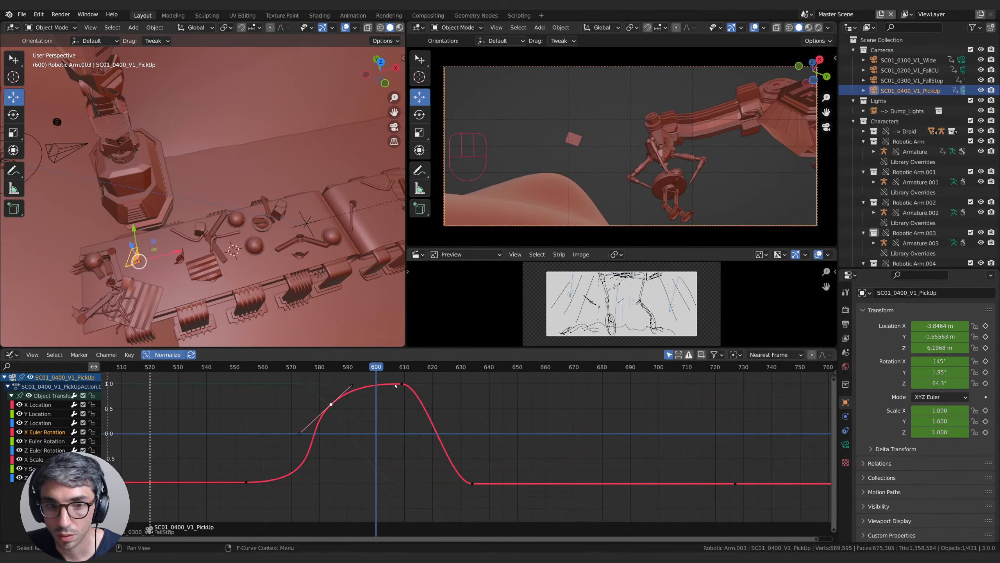
pyautogui.press('g')
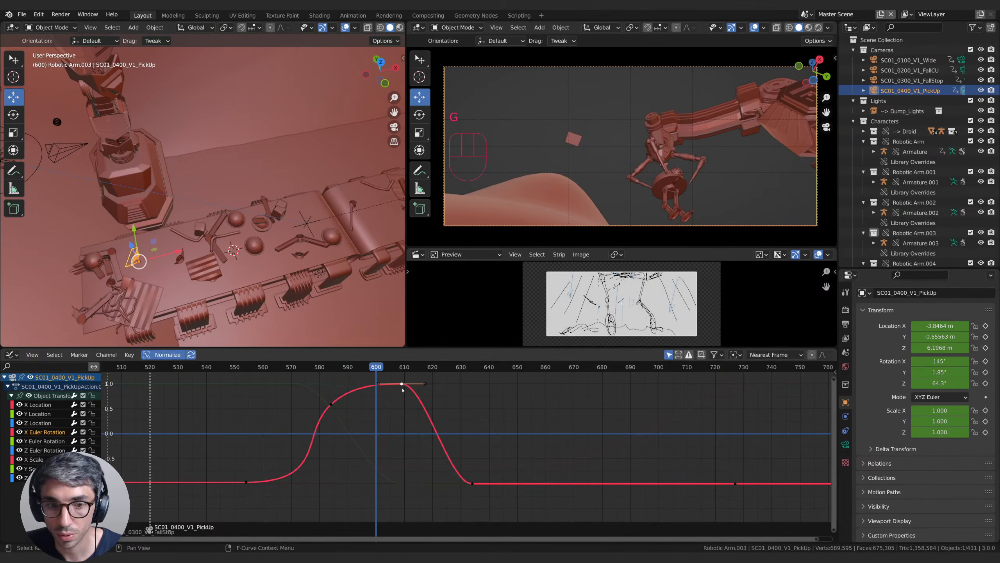
pyautogui.press('g')
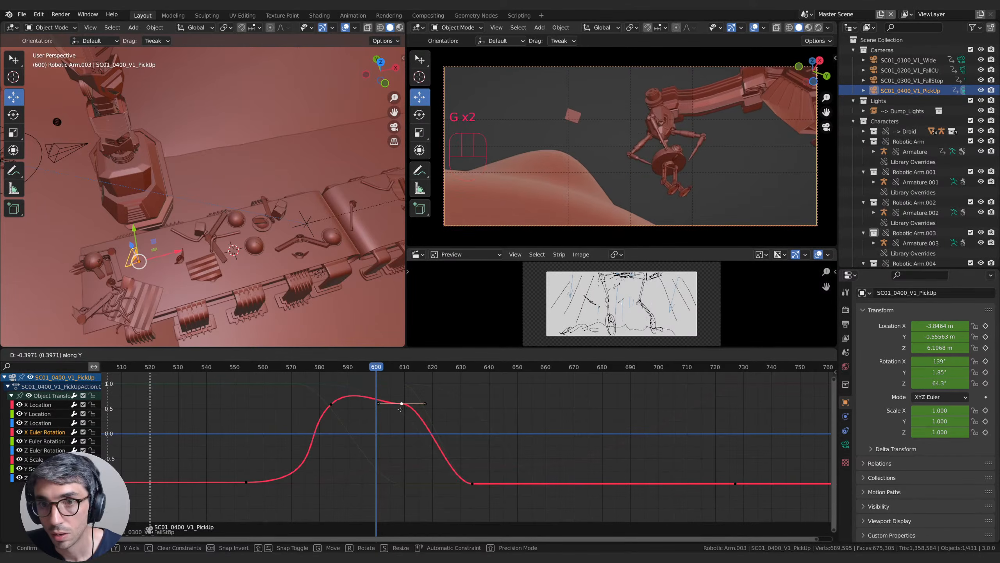
pyautogui.click(398, 434)
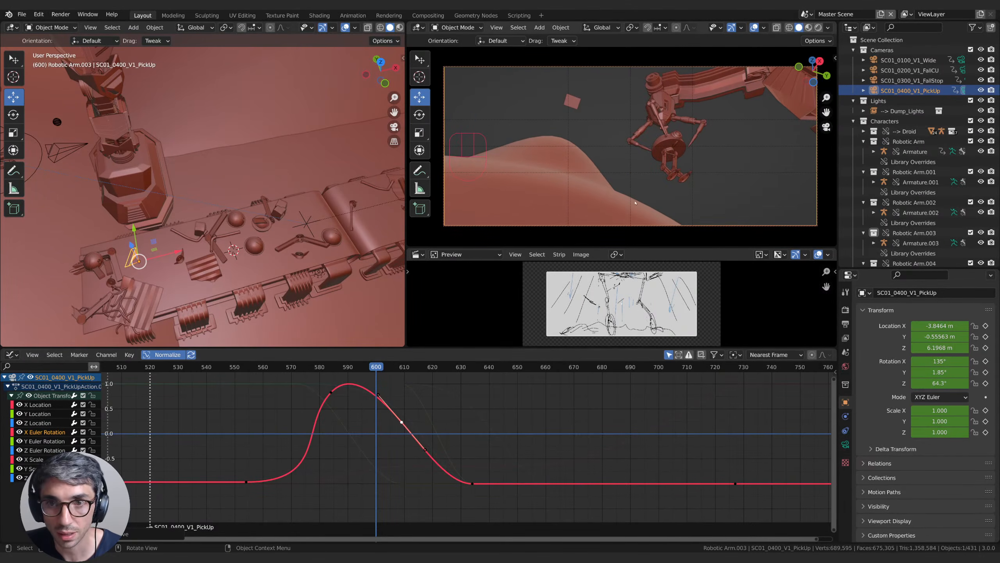
# Step: Flatten the handles of the X Euler Rotation key near frame 584 so the camera eases into the curve's peak
pyautogui.moveTo(365, 377)
pyautogui.mouseDown()
pyautogui.moveTo(374, 377)
pyautogui.moveTo(331, 376)
pyautogui.moveTo(353, 377)
pyautogui.mouseUp()
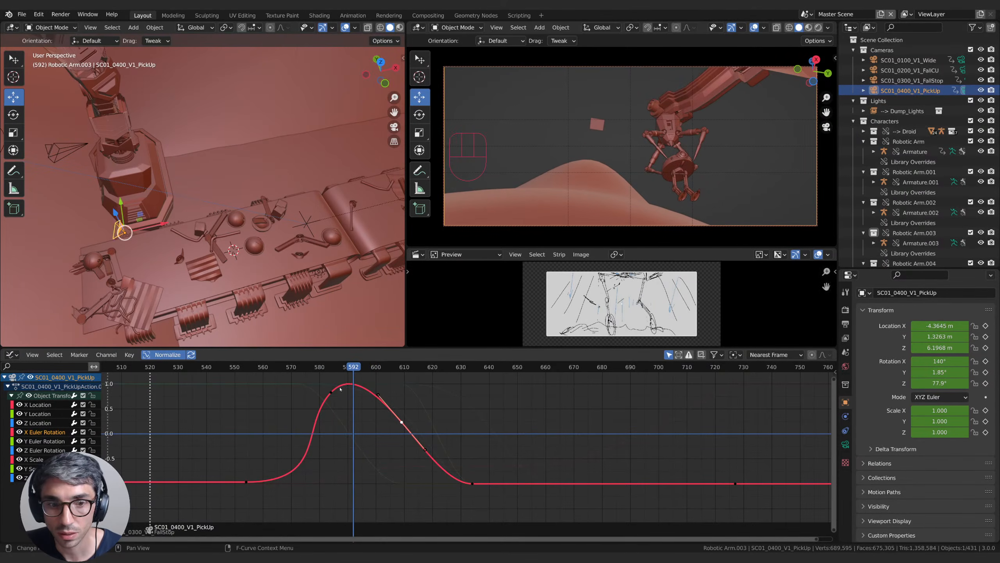
pyautogui.moveTo(373, 381); pyautogui.dragTo(353, 412, button='middle')
pyautogui.click(330, 404)
pyautogui.press('g')
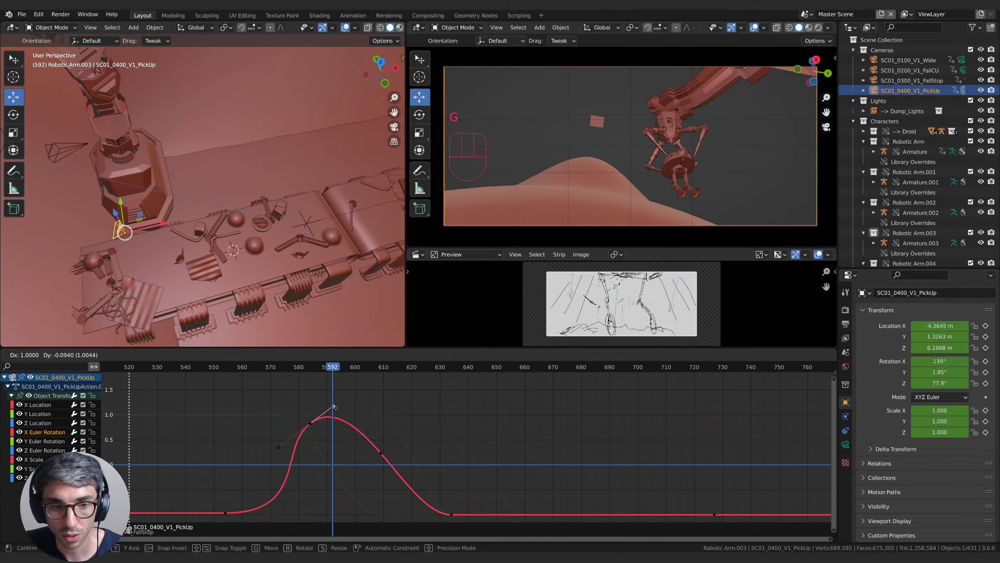
pyautogui.click(335, 410)
pyautogui.moveTo(291, 367); pyautogui.dragTo(314, 396)
pyautogui.press('r')
pyautogui.click(363, 416)
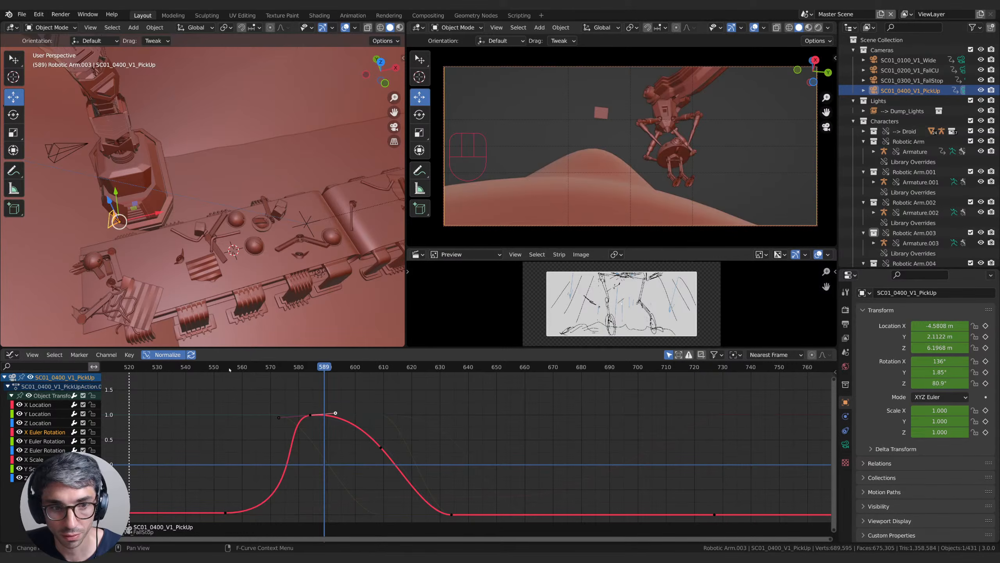
# Step: Move the X Euler Rotation key near frame 584 along X to about frame 590 and play back the shot
pyautogui.press('space')
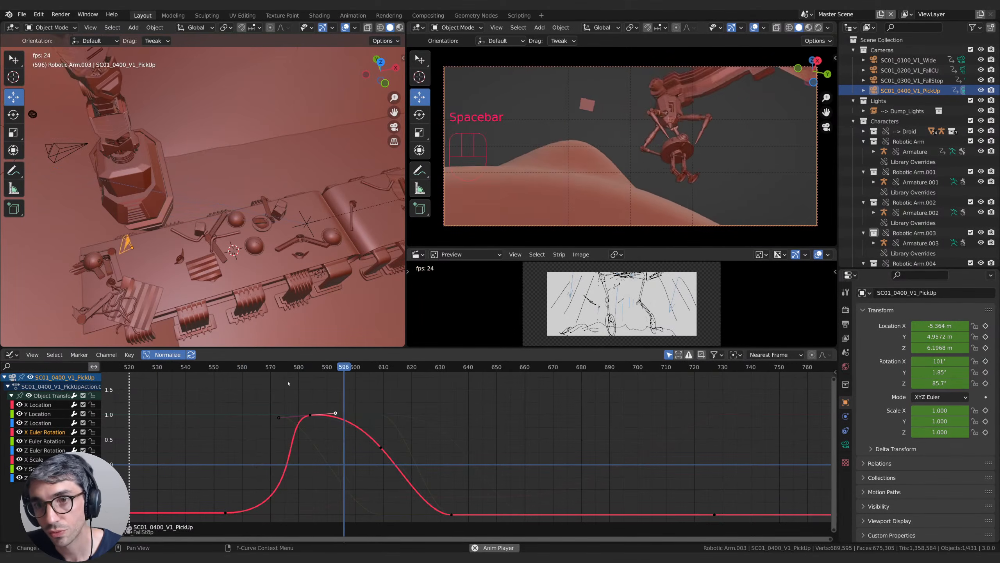
pyautogui.press('space')
pyautogui.moveTo(261, 380); pyautogui.dragTo(328, 365, button='middle')
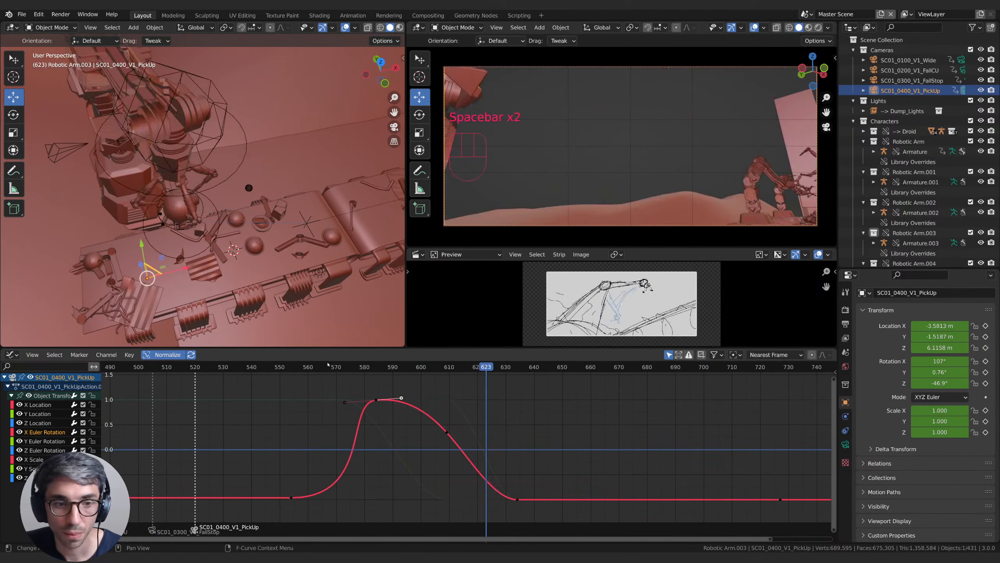
pyautogui.moveTo(327, 366); pyautogui.dragTo(412, 371)
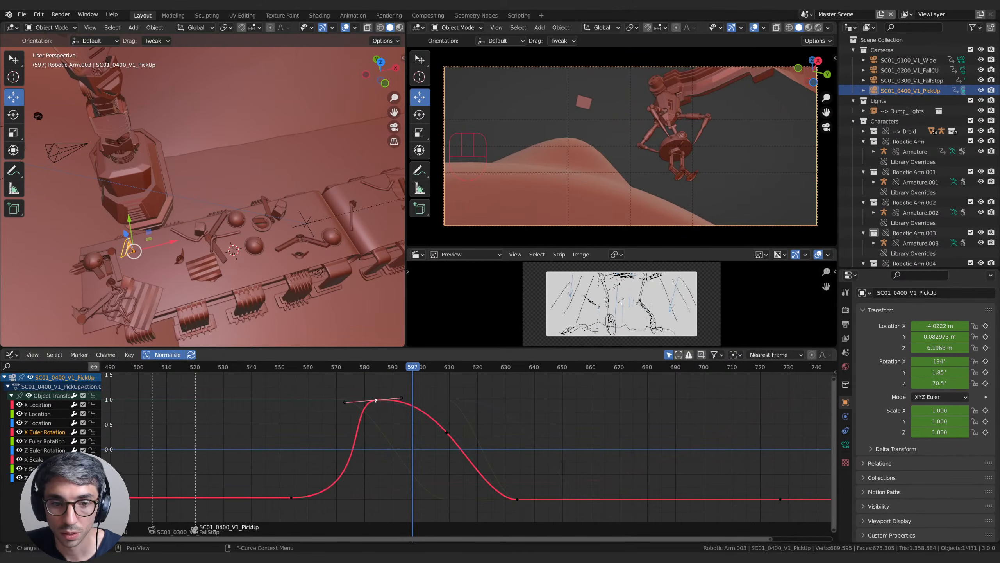
pyautogui.press('g')
pyautogui.press('space')
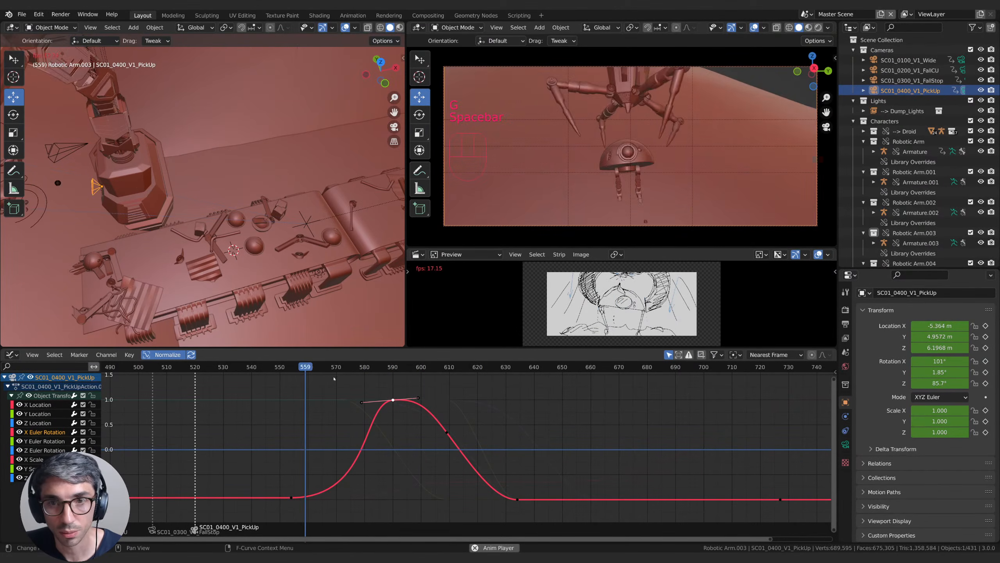
pyautogui.press('space')
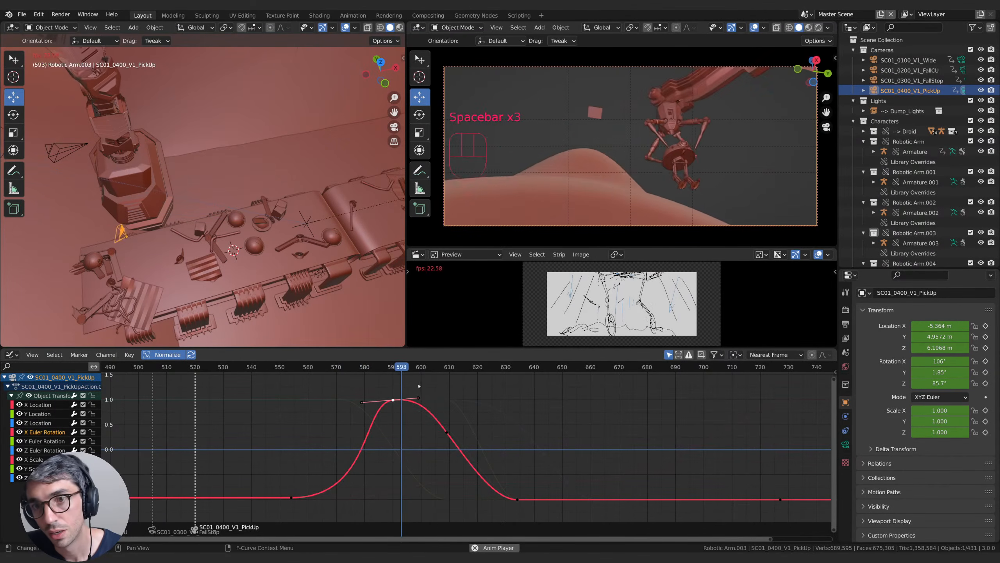
pyautogui.press('space')
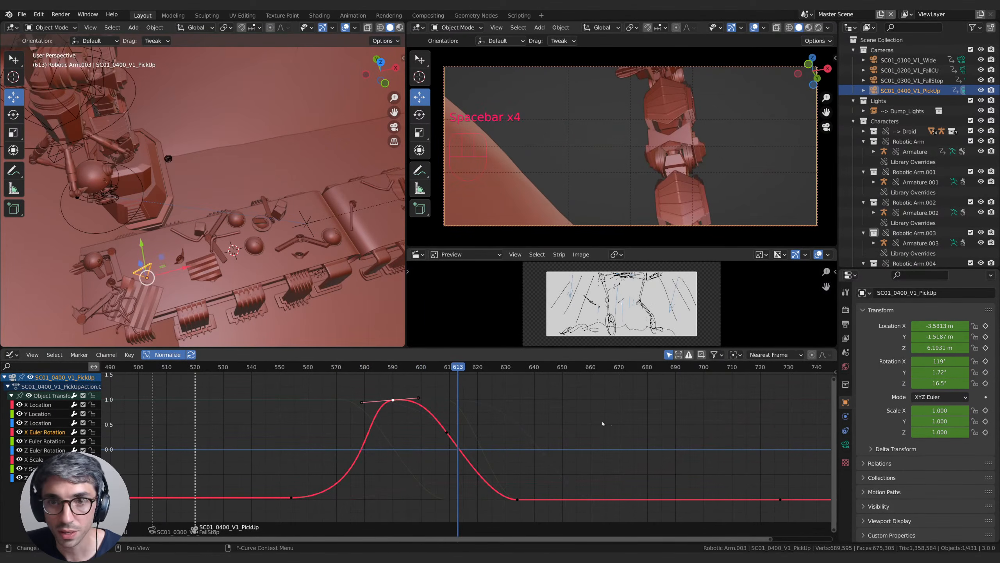
# Step: Key the camera's X rotation at 155° on frame 618 so it tilts up toward the arm
pyautogui.click(419, 370)
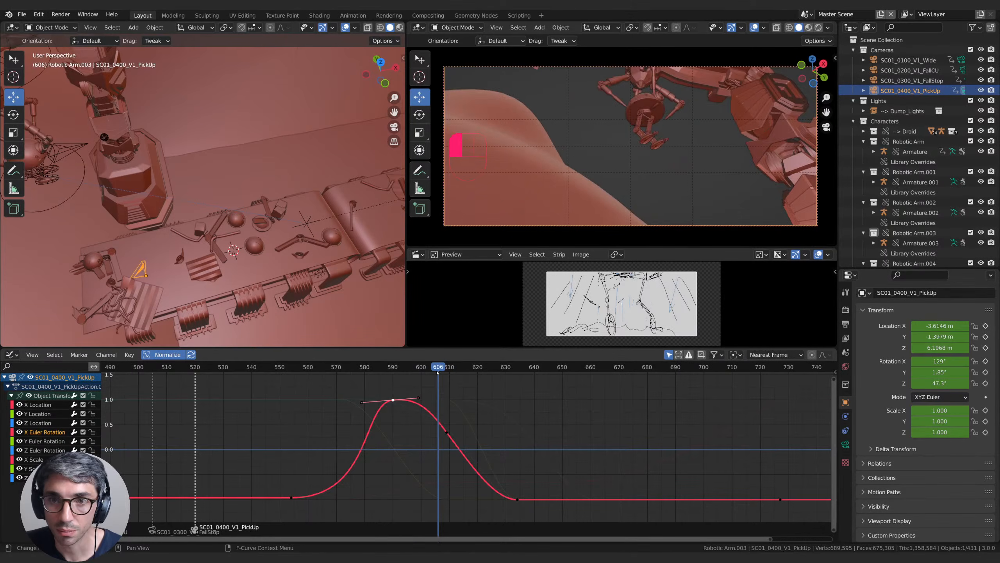
pyautogui.moveTo(421, 377); pyautogui.dragTo(472, 377)
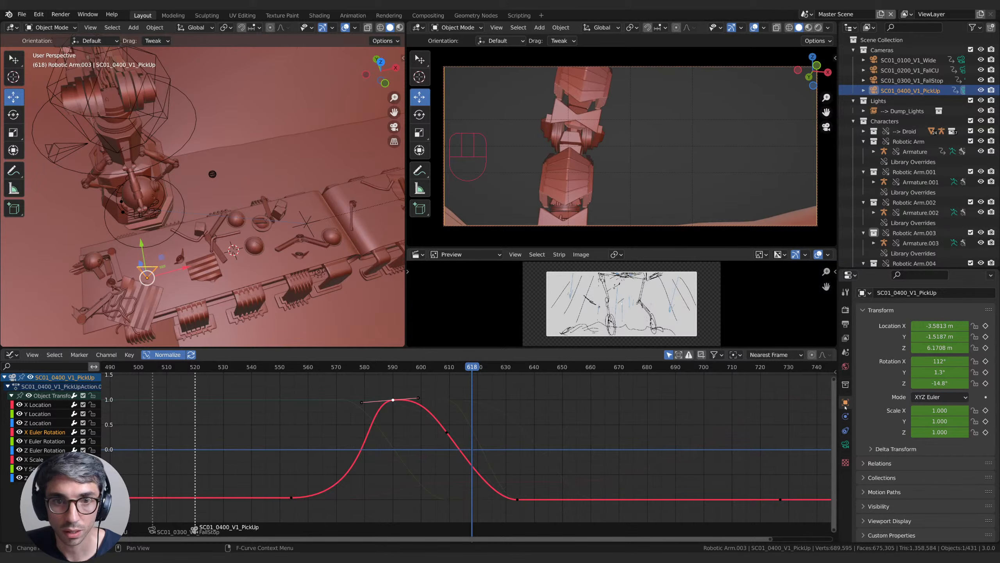
pyautogui.moveTo(940, 361); pyautogui.dragTo(956, 361)
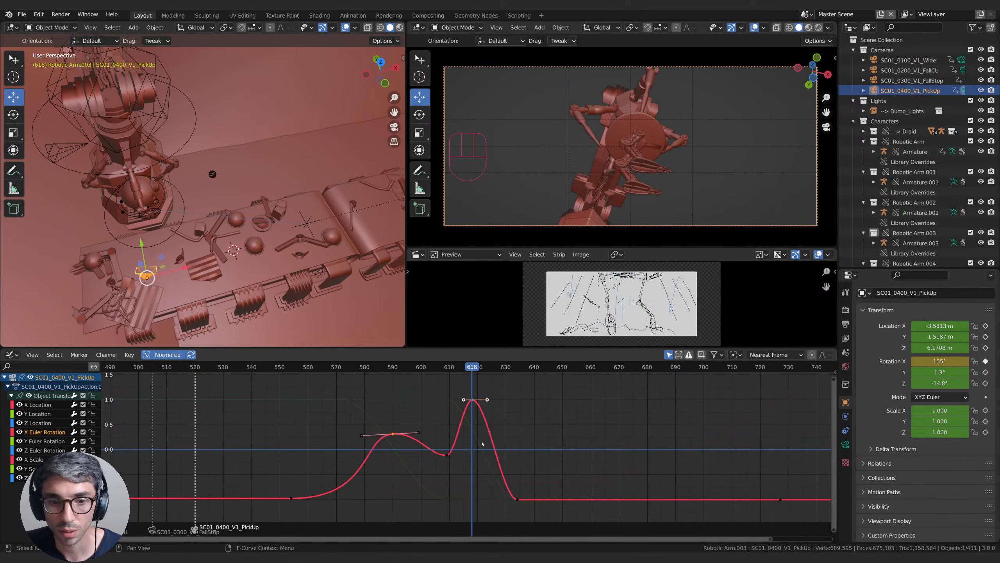
# Step: Delete the X Euler Rotation key at frame 609 and scrub through the smoothed section
pyautogui.moveTo(473, 372); pyautogui.dragTo(447, 388)
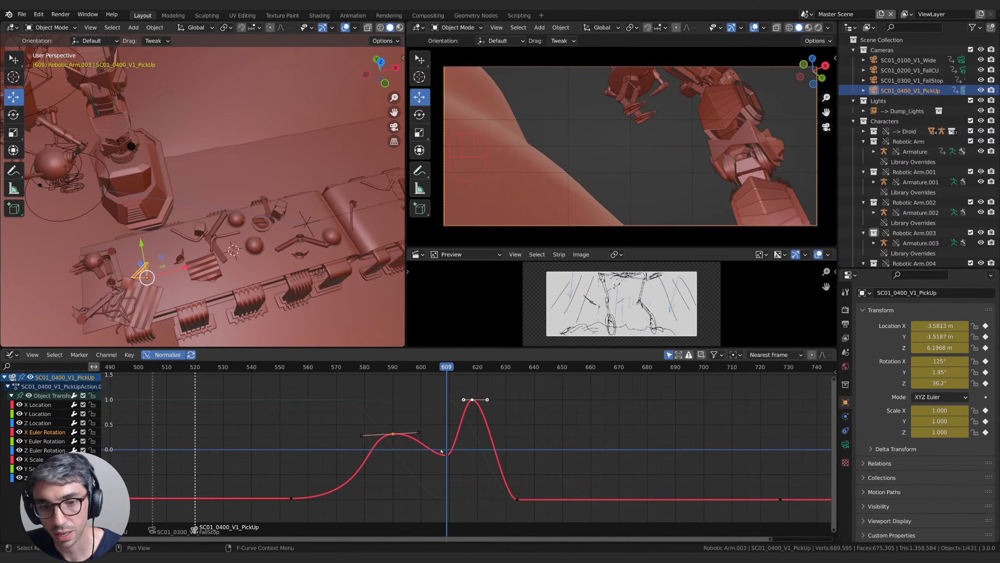
pyautogui.press('Delete')
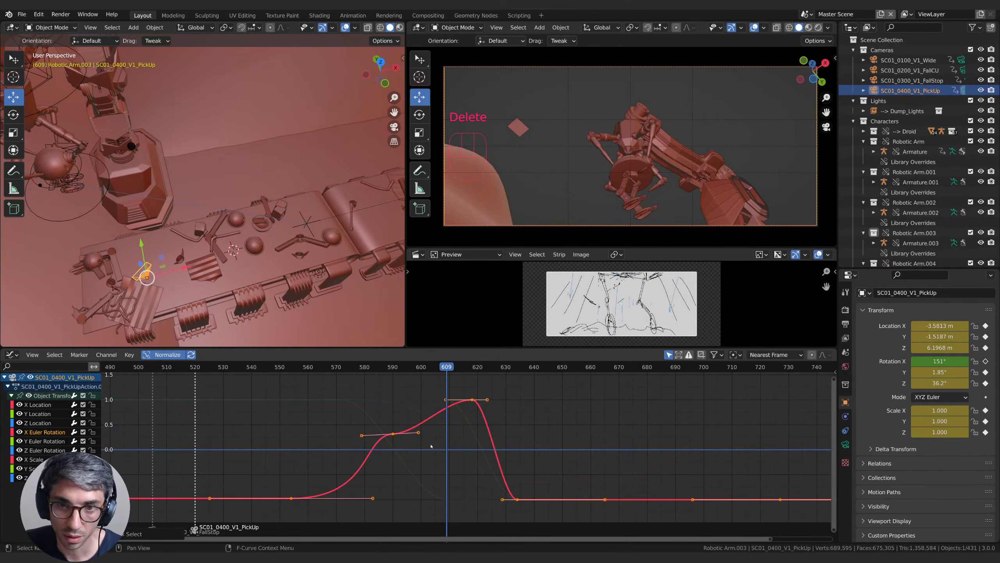
pyautogui.moveTo(379, 368); pyautogui.dragTo(511, 388)
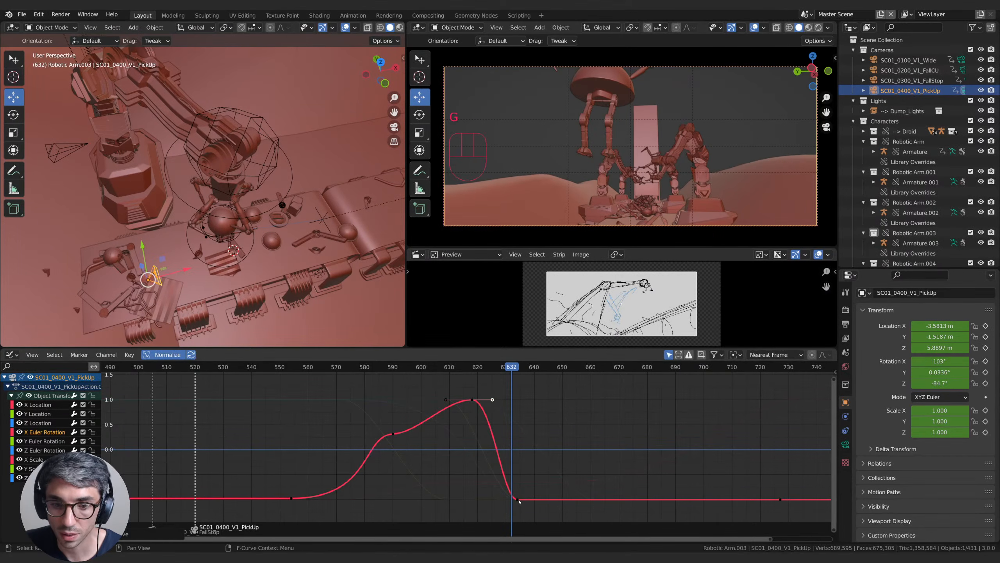
# Step: Move the X Euler Rotation key near frame 634 8 frames along X to about frame 642, and scrub the landing
pyautogui.click(517, 500)
pyautogui.press('g')
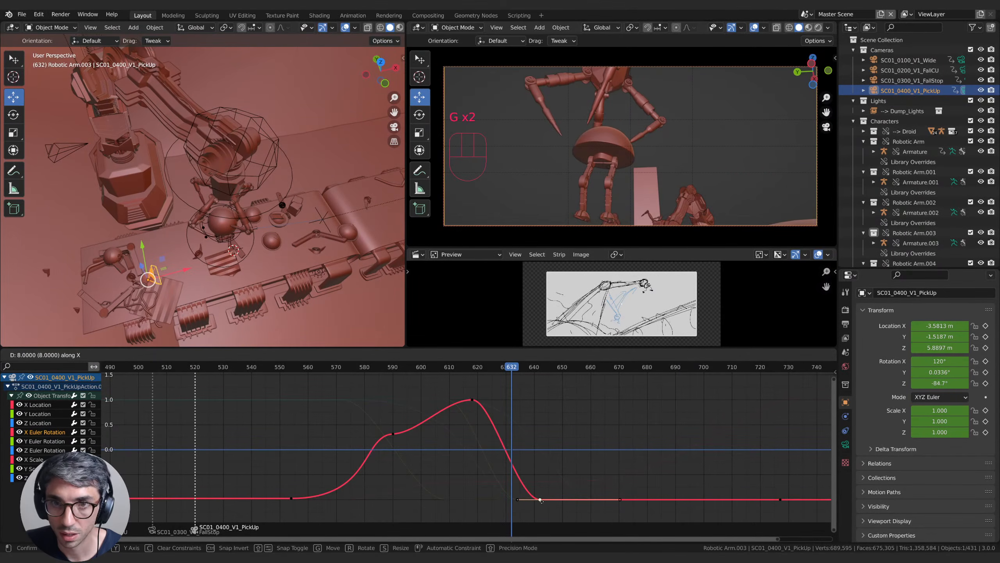
pyautogui.moveTo(468, 367); pyautogui.dragTo(565, 390)
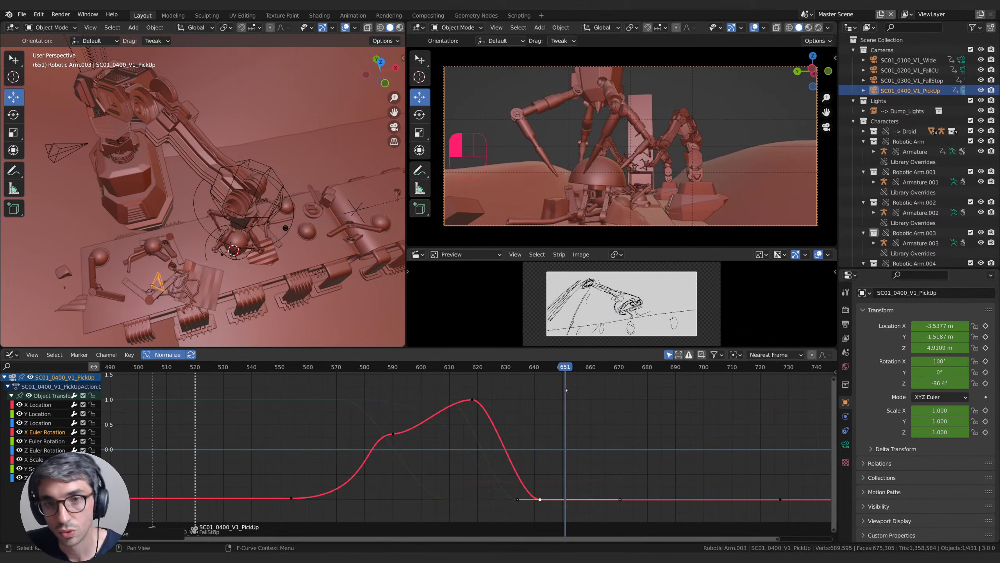
# Step: Raise the outgoing handle of the X Euler Rotation key near frame 642 so the curve climbs gently past its low point
pyautogui.moveTo(538, 514); pyautogui.dragTo(531, 446, button='middle')
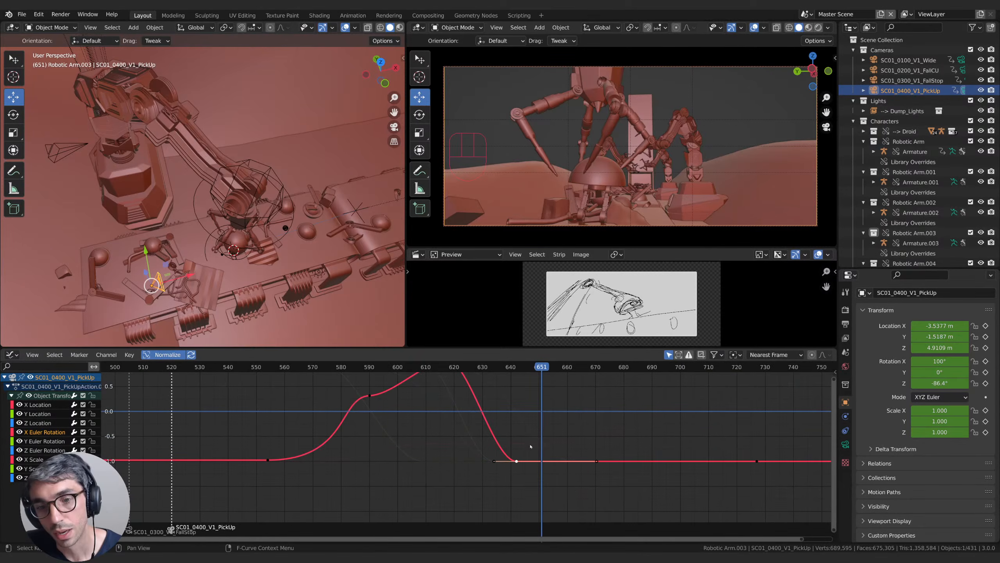
pyautogui.moveTo(510, 367); pyautogui.dragTo(519, 373)
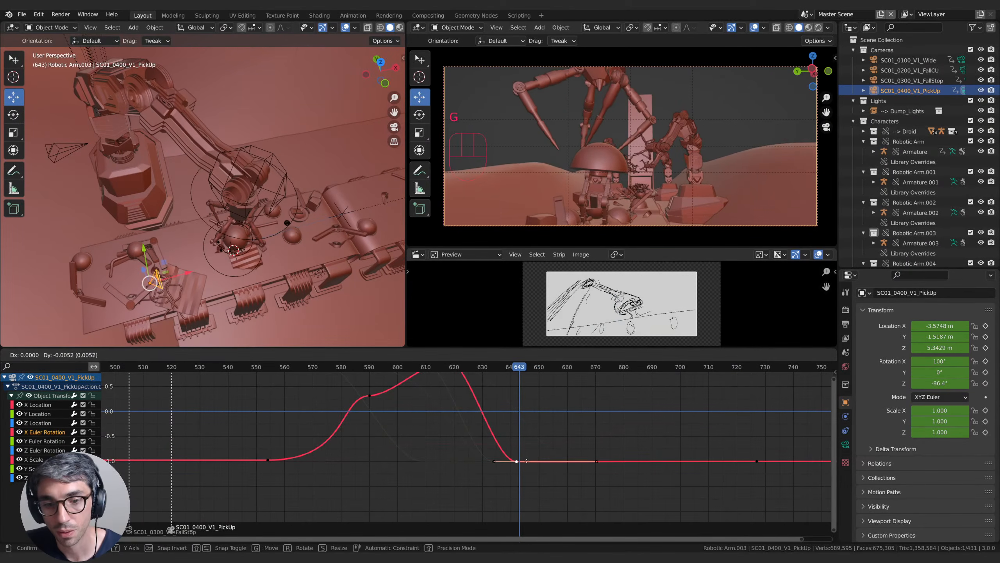
pyautogui.click(586, 470)
pyautogui.press('g')
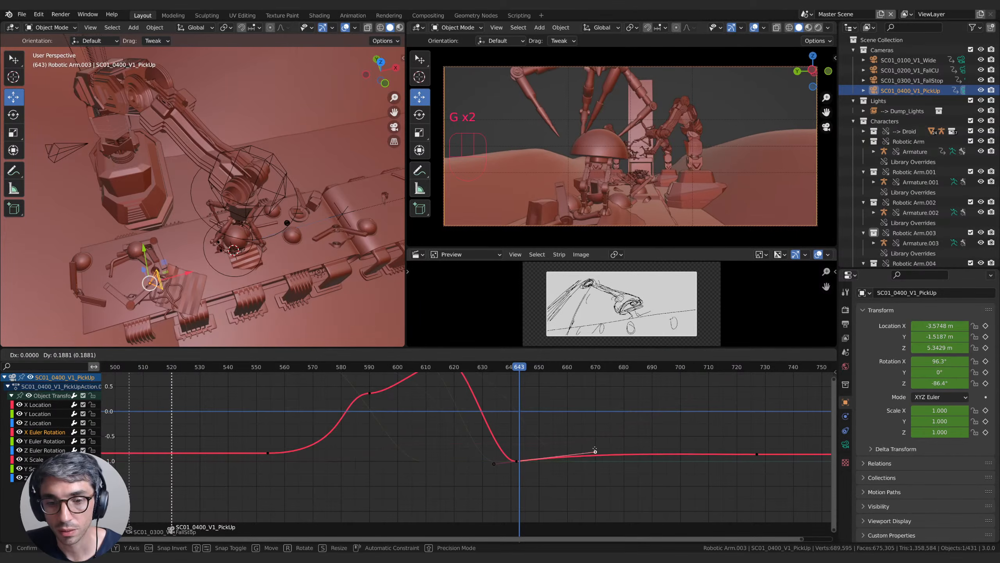
pyautogui.click(593, 446)
# Step: Play back the shot repeatedly and check the camera tilt from the pickup through the droid's drop on the conveyor
pyautogui.press('space')
pyautogui.press('space')
pyautogui.press('space')
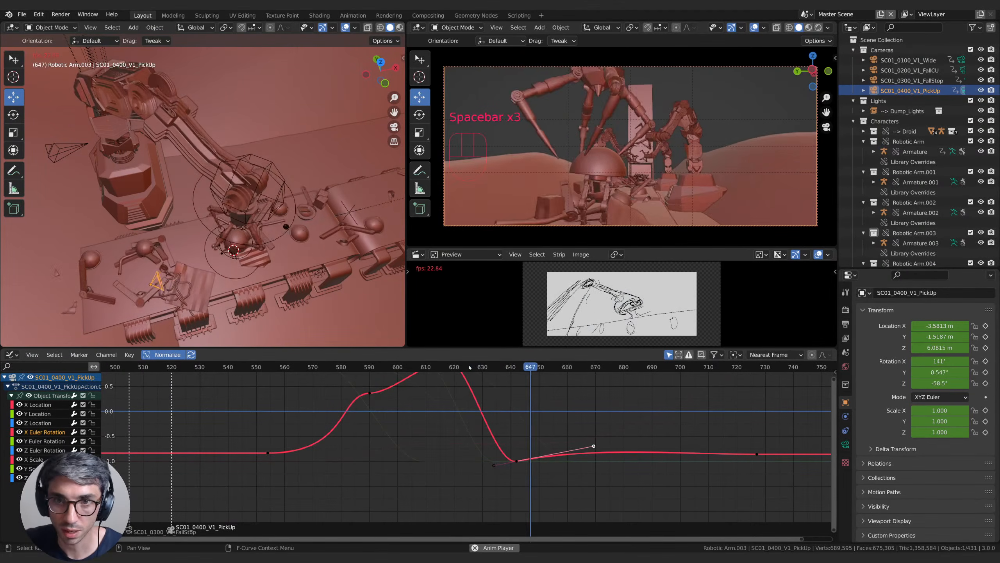
pyautogui.press('space')
pyautogui.press('space')
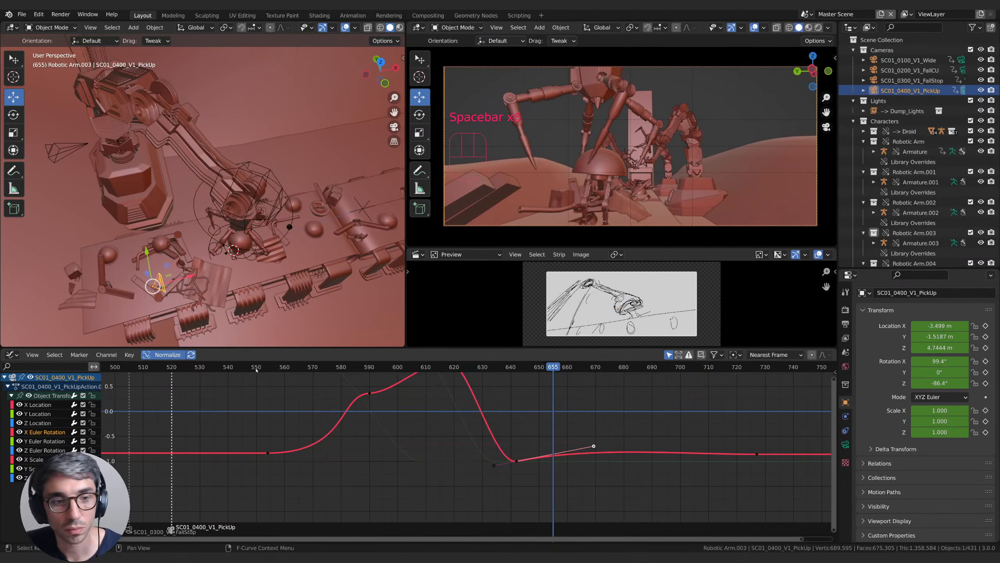
pyautogui.press('space')
pyautogui.press('space')
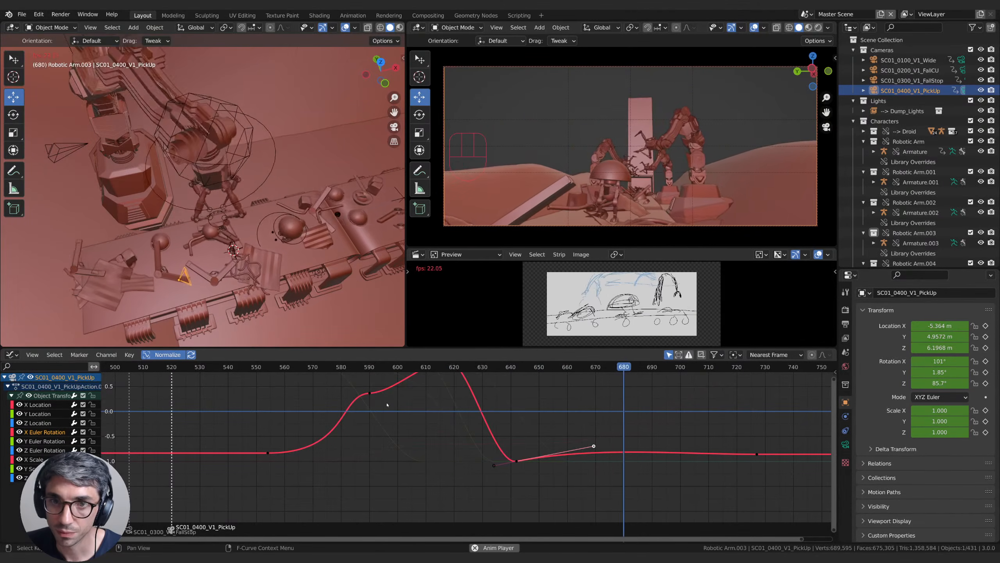
pyautogui.press('space')
pyautogui.press('space')
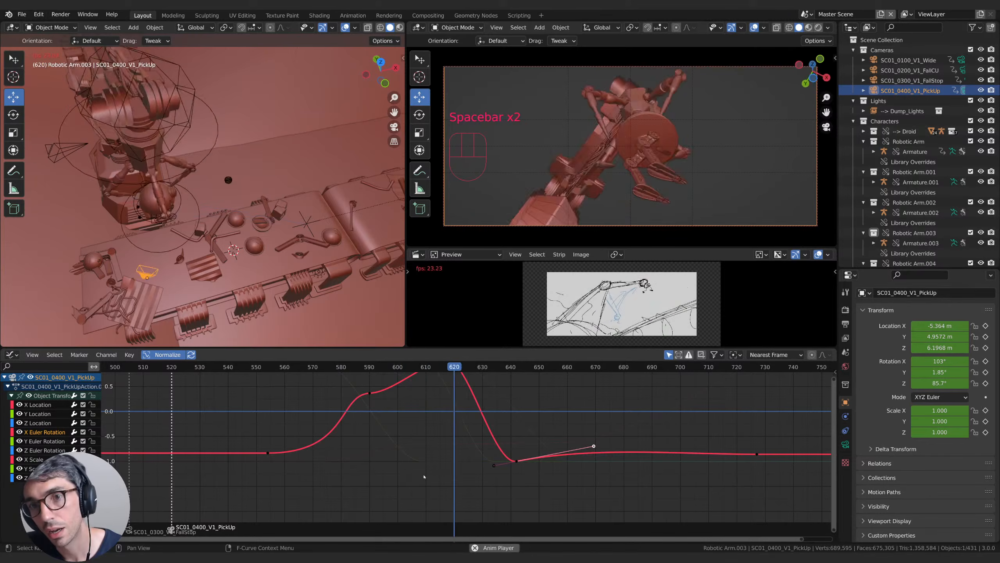
pyautogui.press('space')
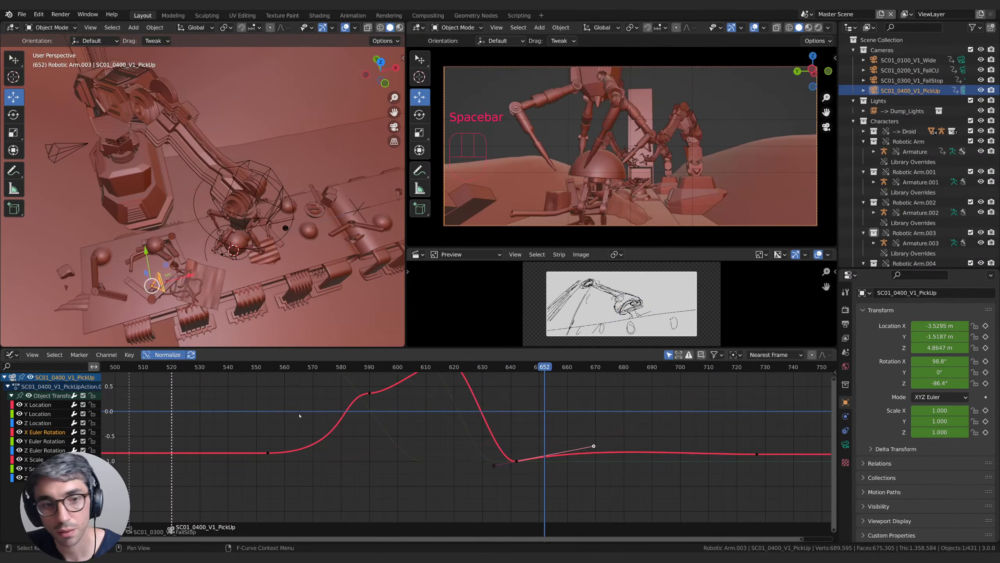
pyautogui.press('space')
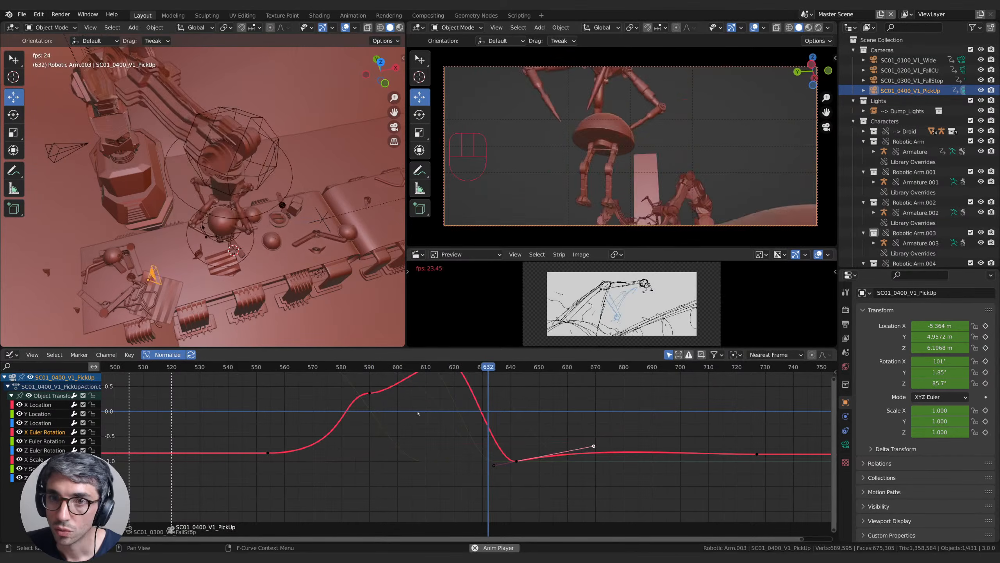
pyautogui.press('space')
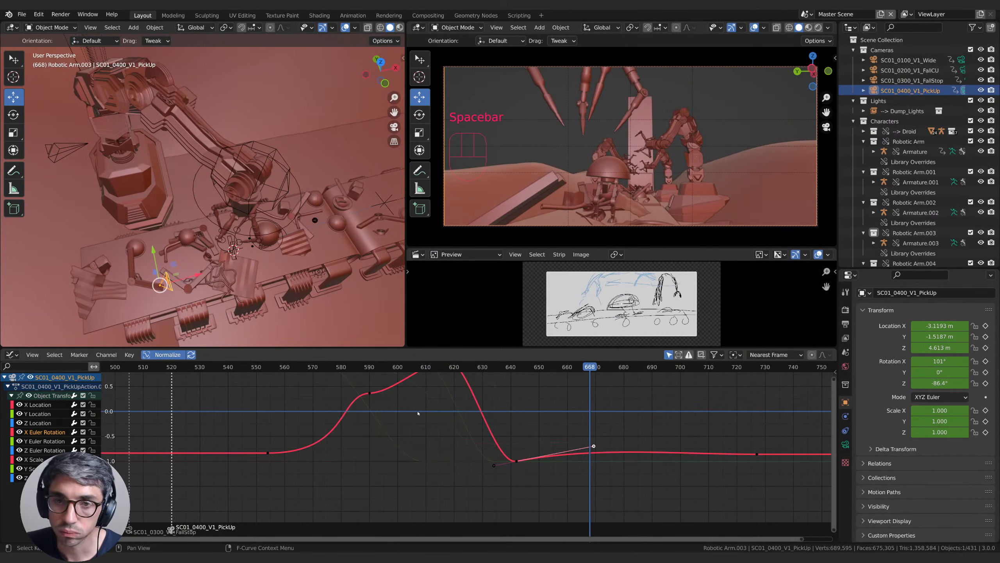
pyautogui.click(265, 368)
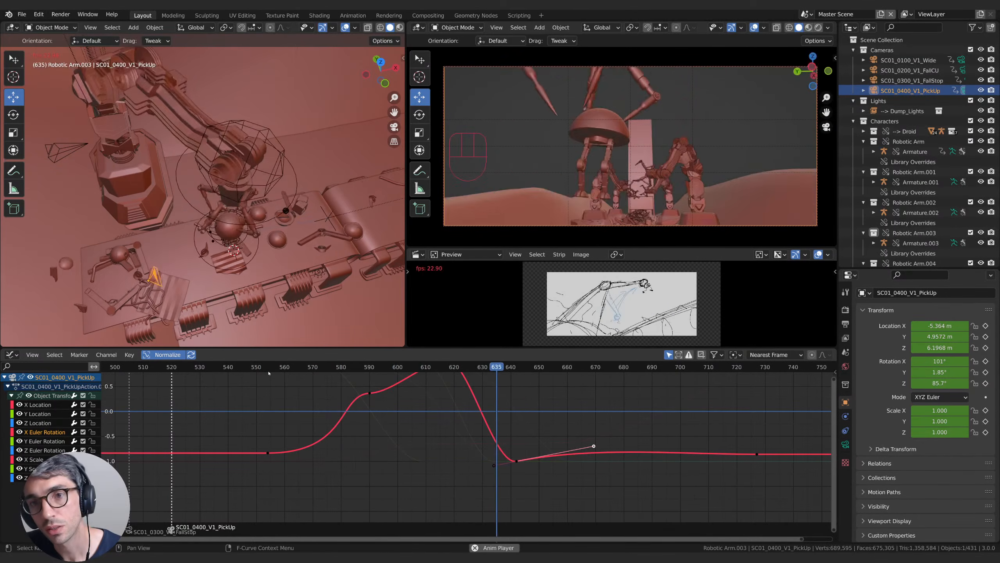
pyautogui.click(269, 372)
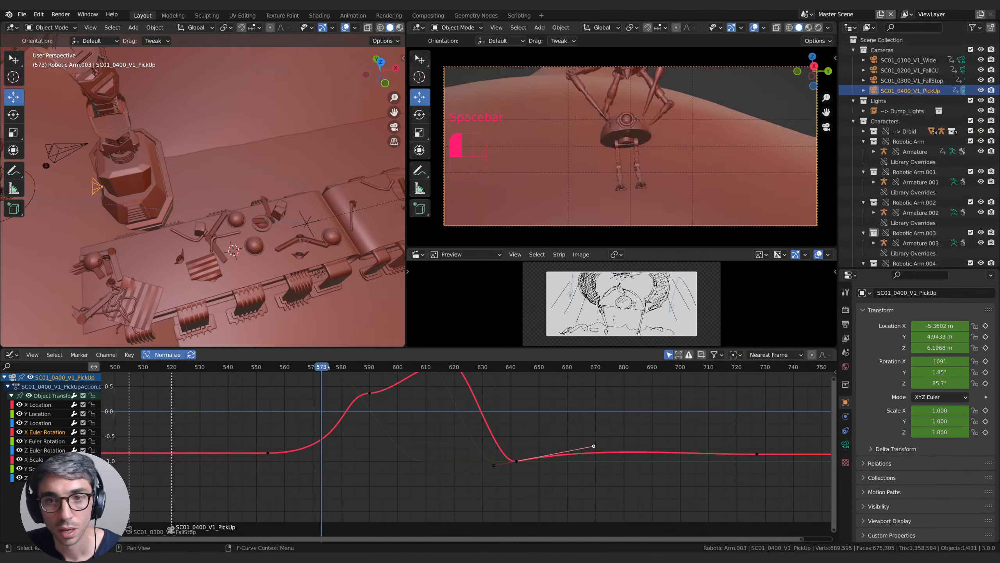
pyautogui.press('space')
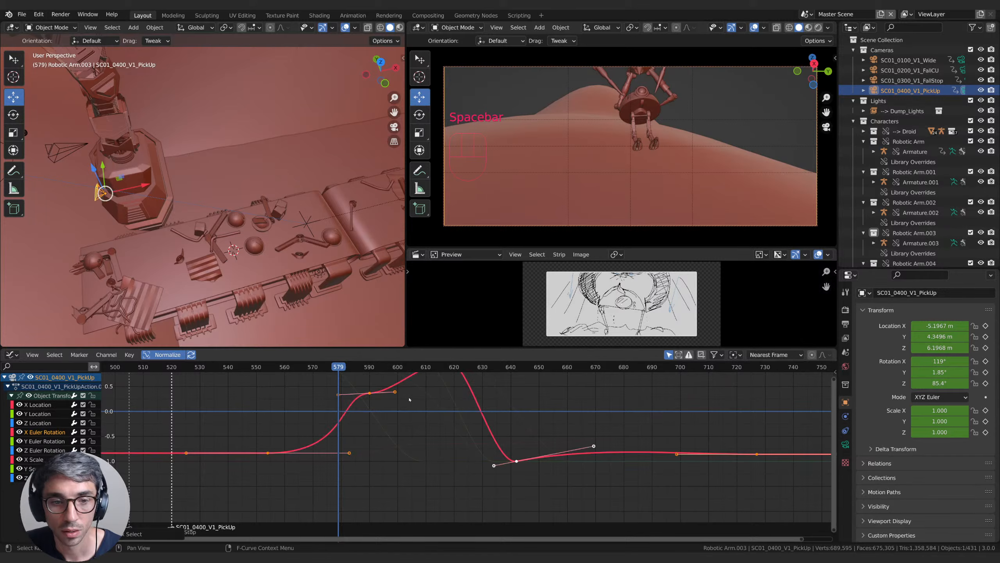
# Step: Rotate the handles of the X Euler Rotation key near frame 590 to a steeper slope and play back the tilt
pyautogui.moveTo(409, 400); pyautogui.dragTo(403, 435, button='middle')
pyautogui.press('r')
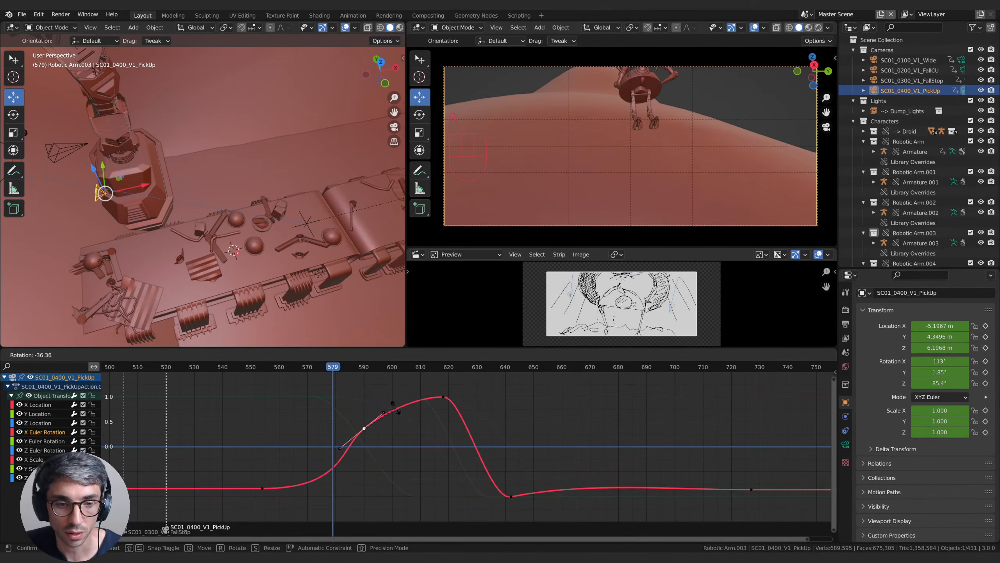
pyautogui.click(250, 369)
pyautogui.press('space')
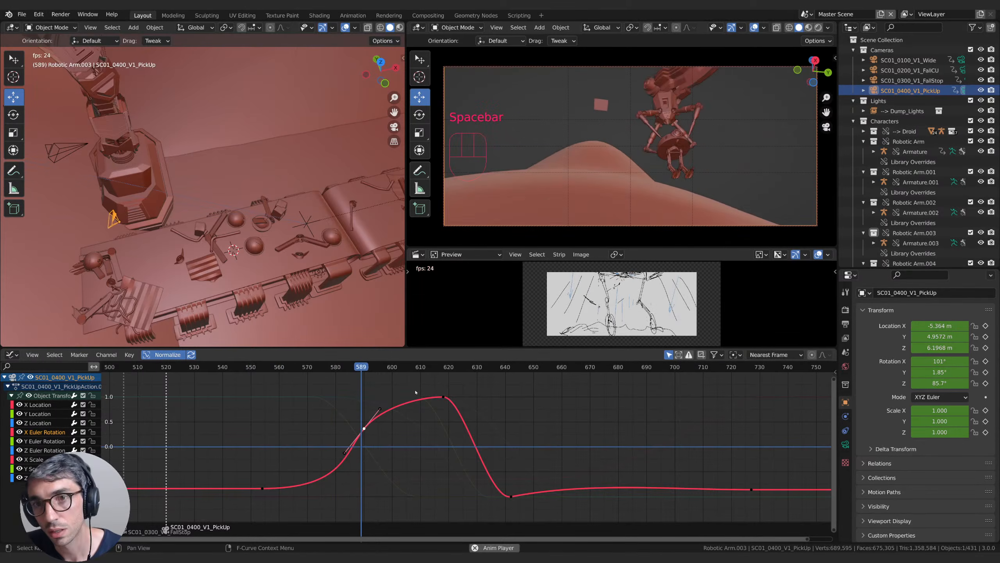
pyautogui.press('space')
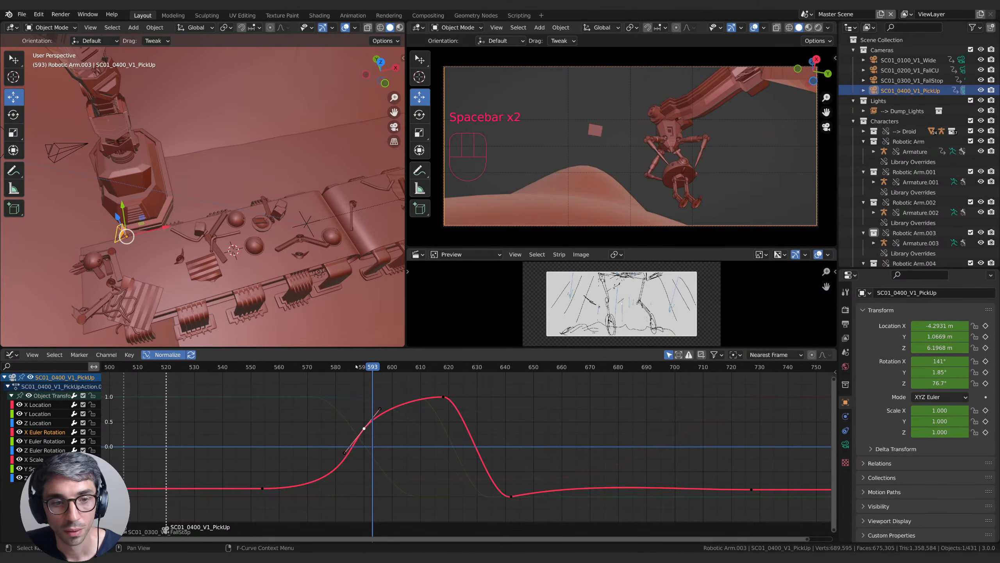
# Step: Move the X Euler Rotation key near frame 590 back along X to about frame 586
pyautogui.press('r')
pyautogui.click(411, 447)
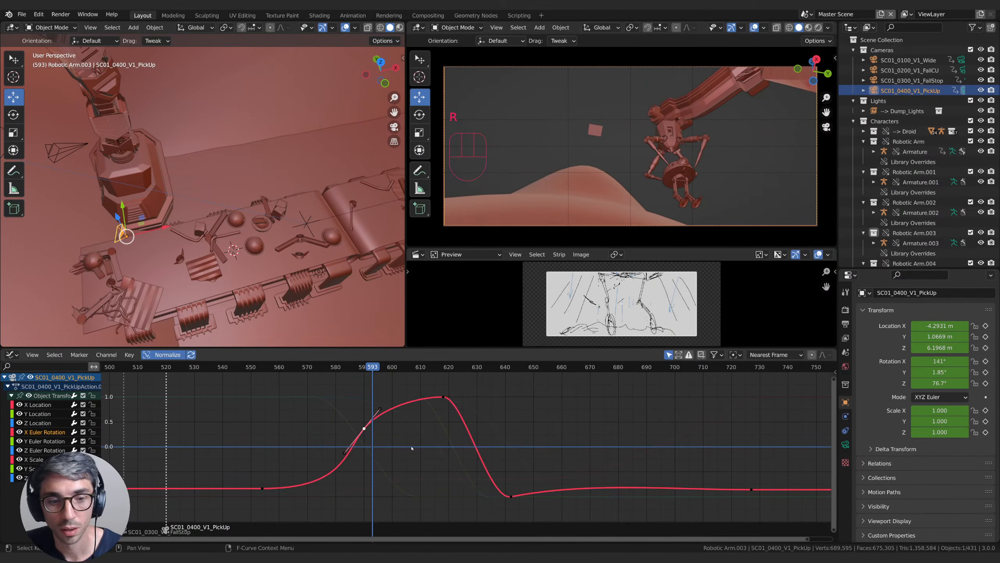
pyautogui.press('g')
pyautogui.click(399, 449)
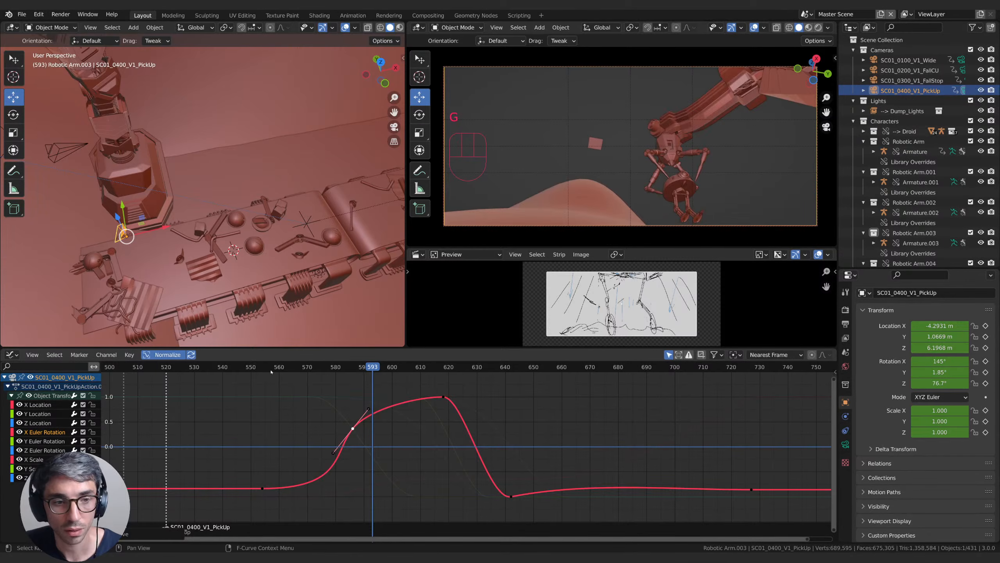
# Step: Undo the latest slope and position edits of the X Euler Rotation key near frame 590 and play back the shot
pyautogui.moveTo(254, 371); pyautogui.dragTo(311, 373)
pyautogui.press('space')
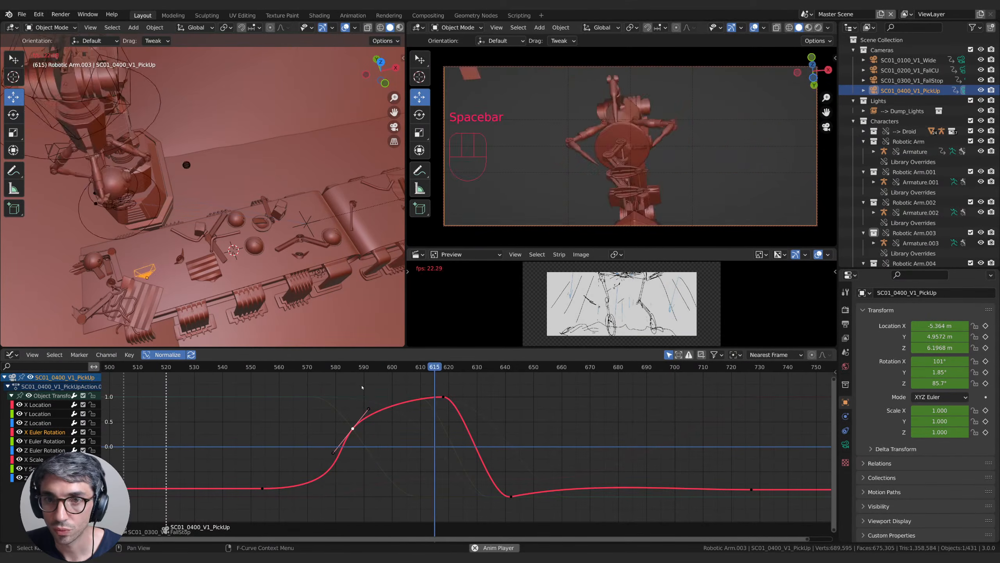
pyautogui.press('space')
pyautogui.hotkey('ctrl', 'z')
pyautogui.hotkey('ctrl', 'z')
pyautogui.hotkey('ctrl', 'z')
pyautogui.hotkey('ctrl', 'z')
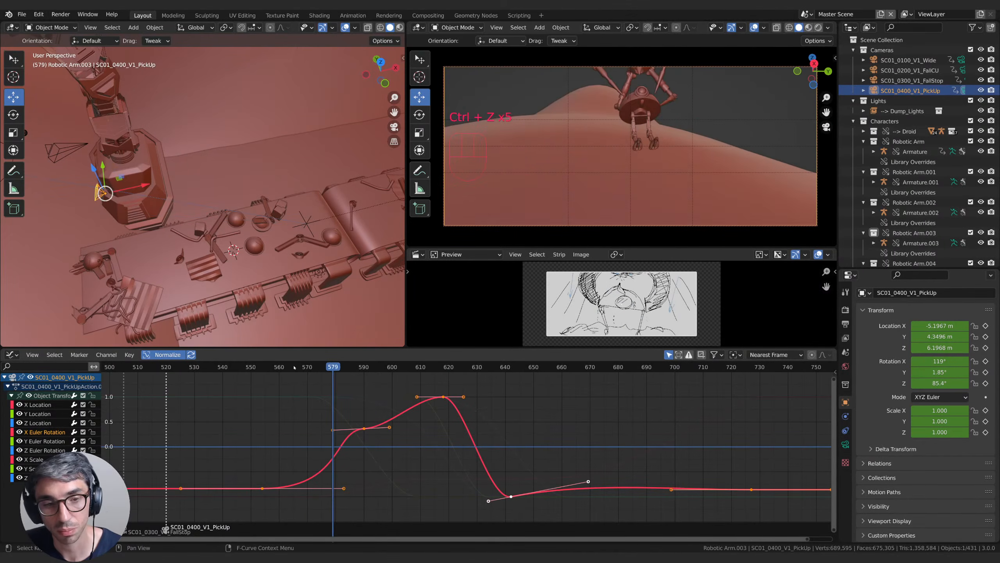
pyautogui.press('space')
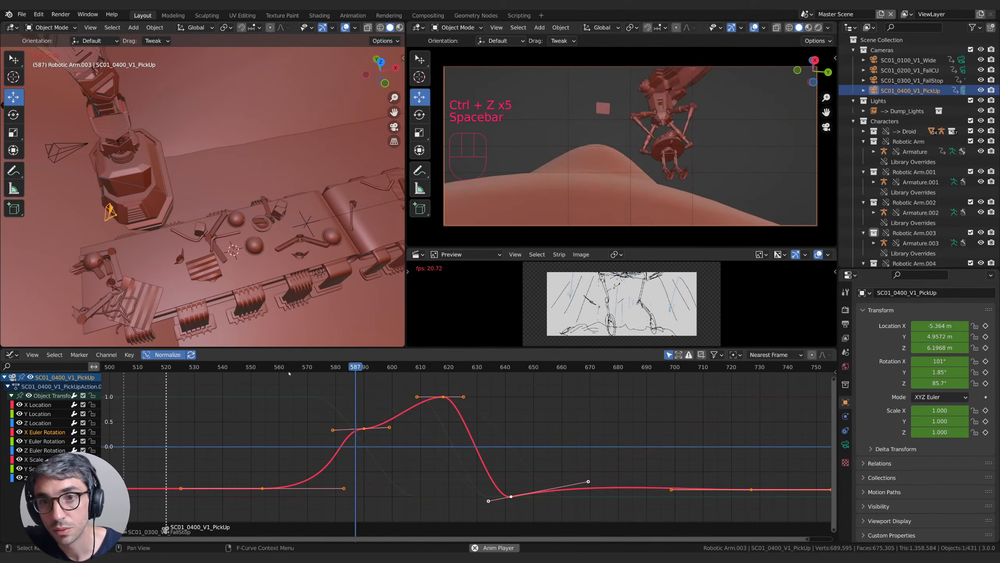
pyautogui.press('space')
pyautogui.press('space')
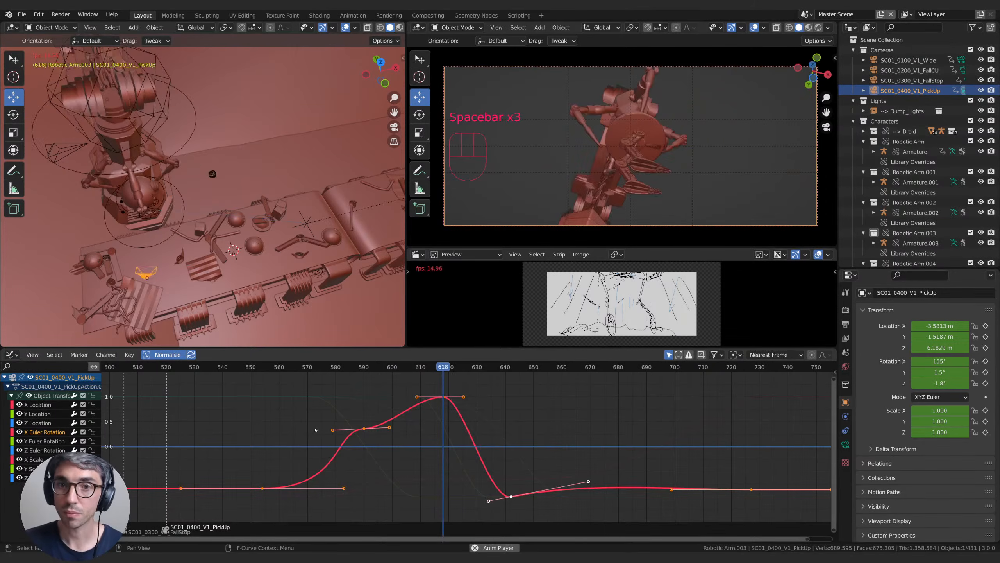
pyautogui.press('space')
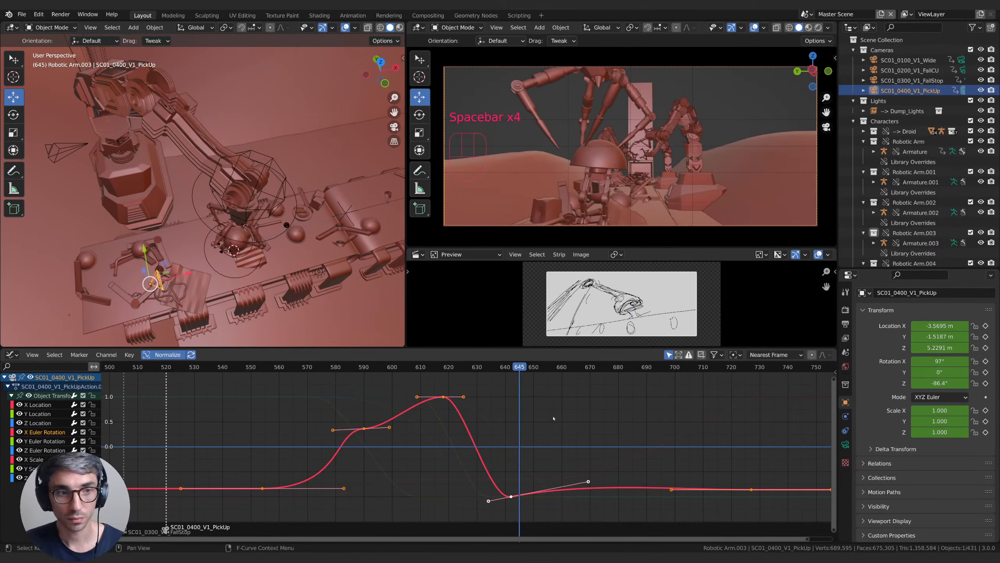
# Step: Lower the X Location keys near frames 609, 634 and 662 along Y to about -5.28 m at frame 645 and play back the move
pyautogui.click(39, 405)
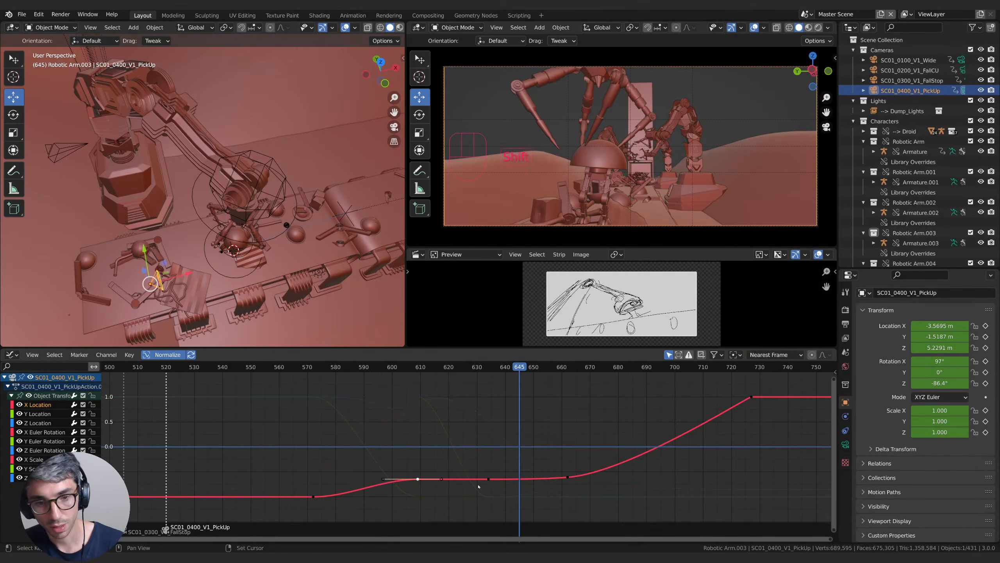
pyautogui.press('g')
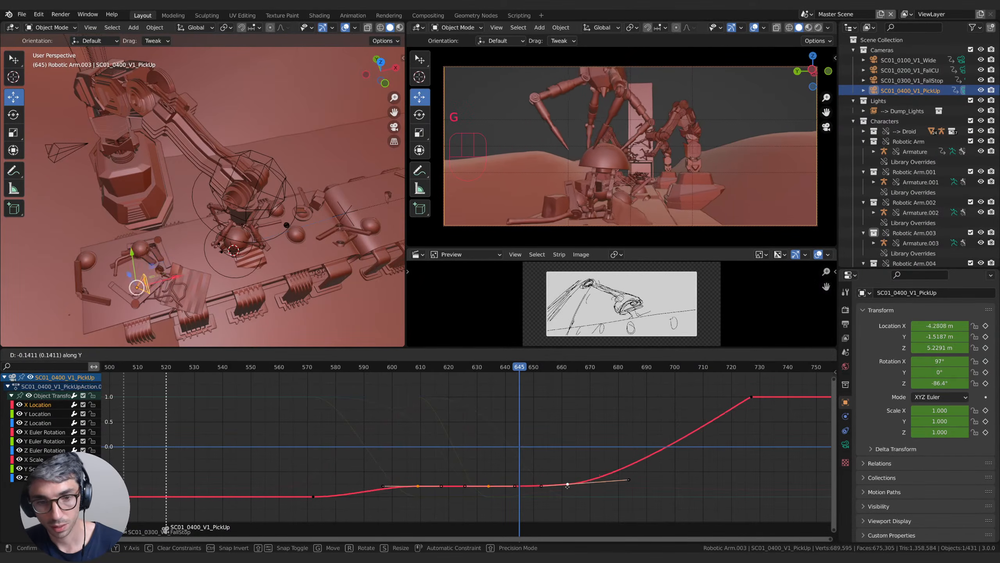
pyautogui.click(568, 496)
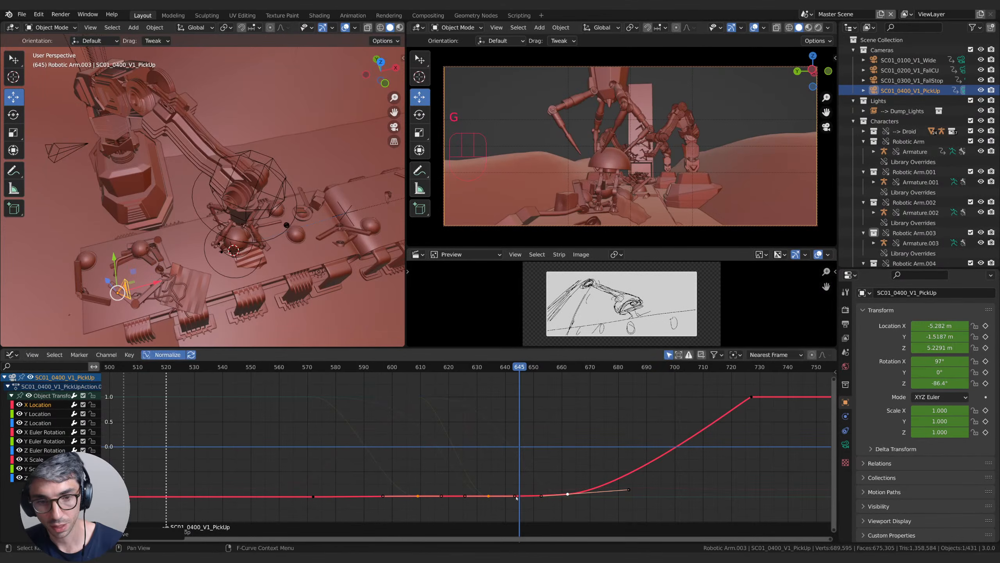
pyautogui.press('space')
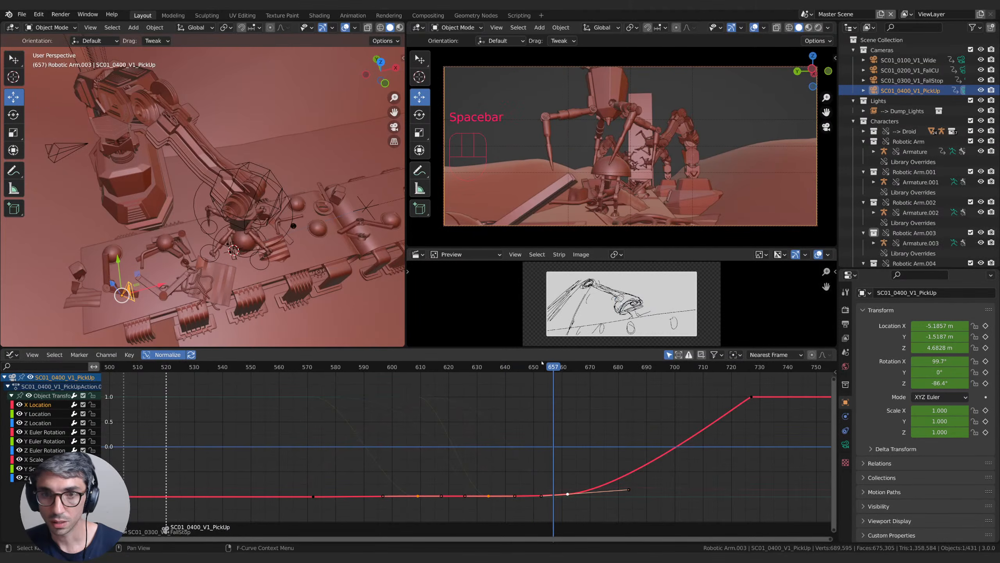
pyautogui.press('space')
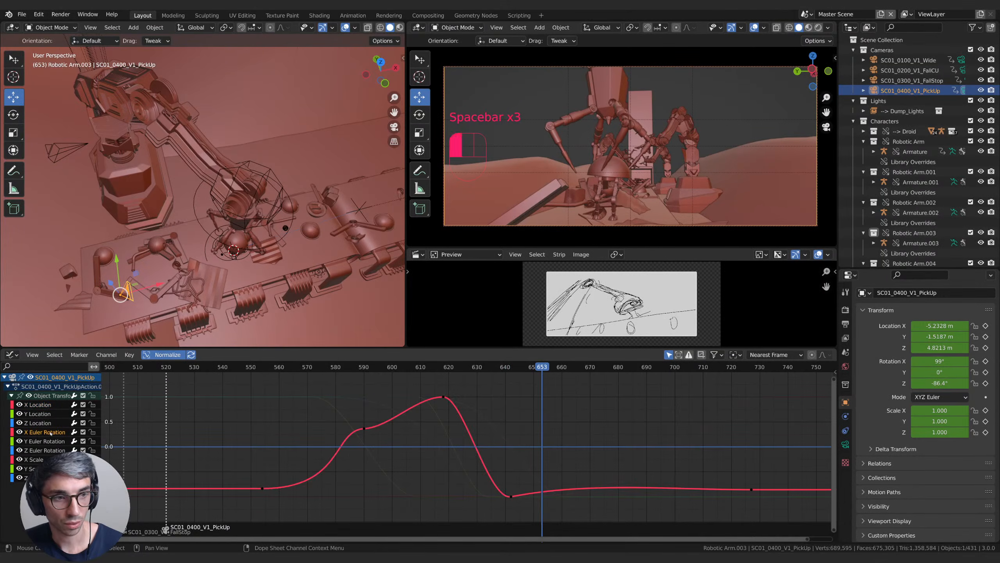
# Step: Shorten the outgoing handle of the Z Euler Rotation key near frame 572 to about frame 581
pyautogui.moveTo(540, 368); pyautogui.dragTo(390, 397)
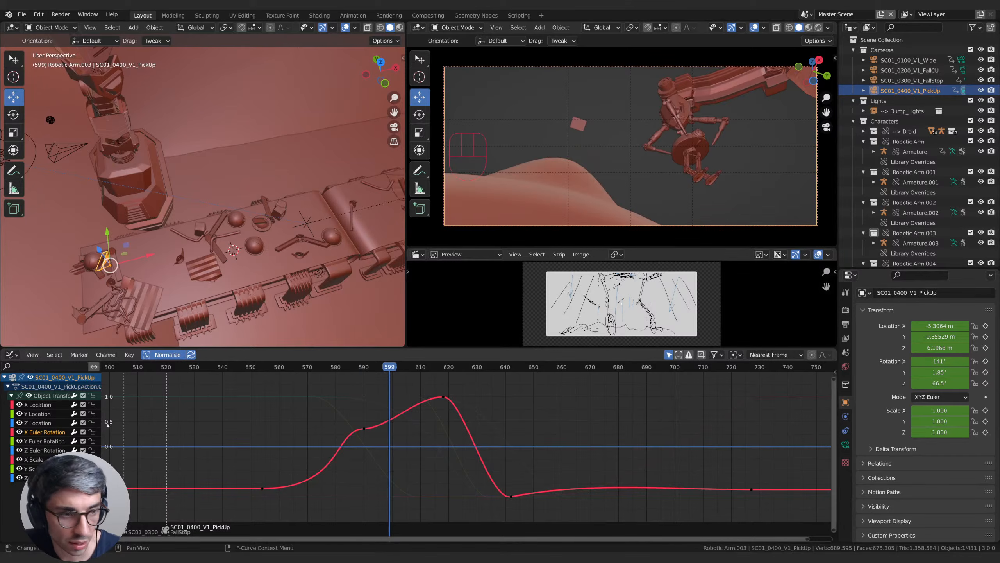
pyautogui.click(50, 451)
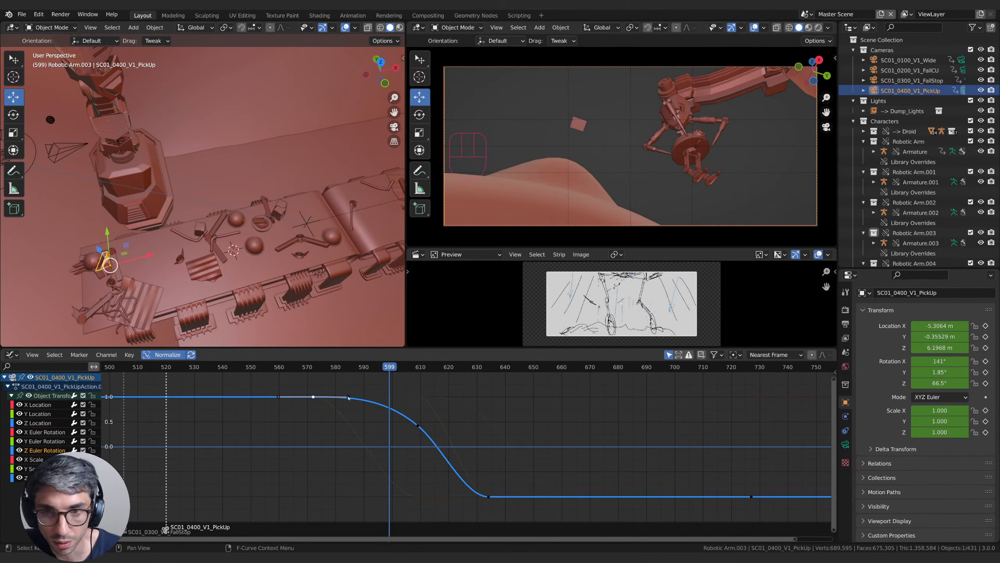
pyautogui.moveTo(311, 372); pyautogui.dragTo(344, 368)
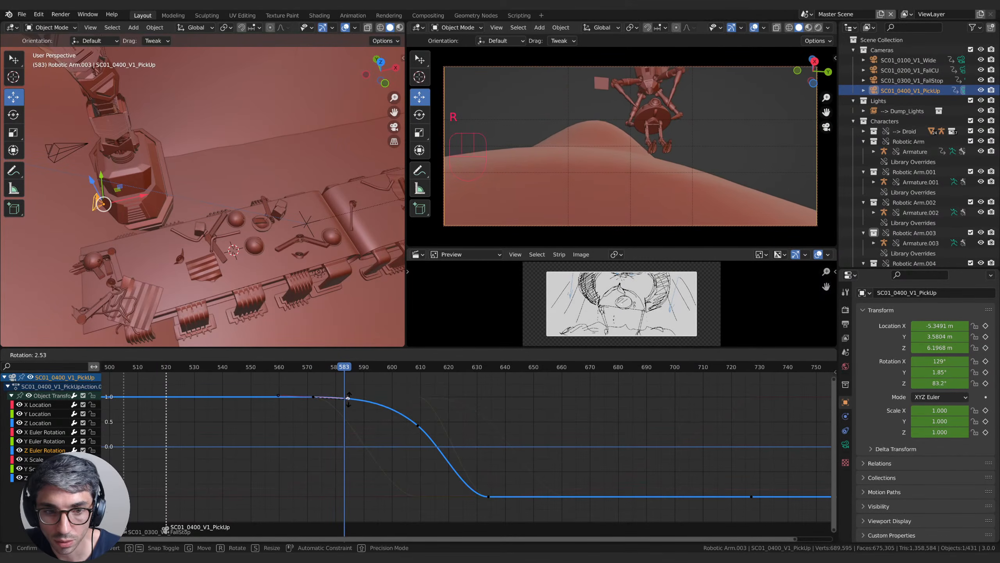
pyautogui.press('Escape')
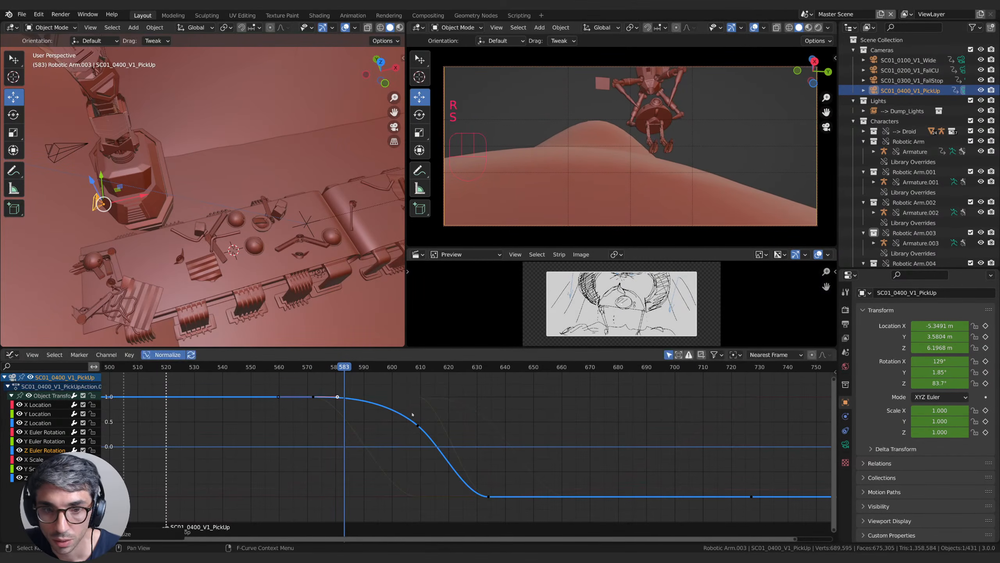
# Step: Move the Z Euler Rotation key near frame 609 earlier and lower, to about frame 604 just below zero on the normalized curve
pyautogui.press('g')
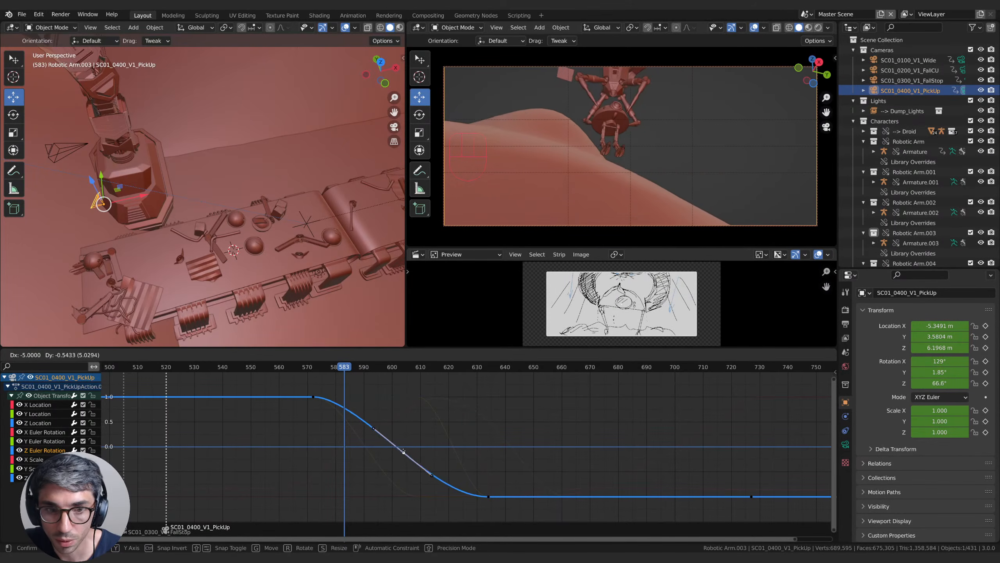
pyautogui.click(402, 454)
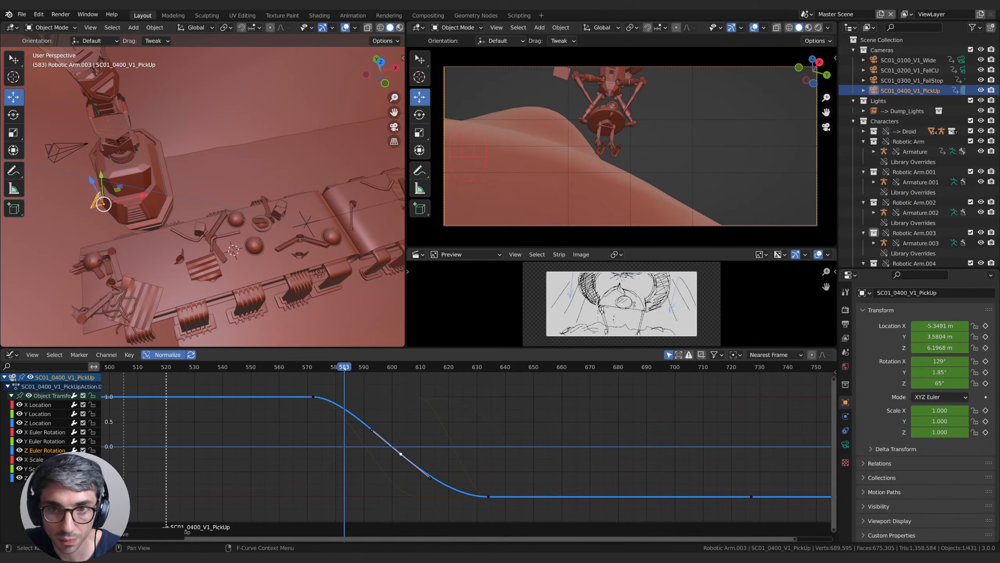
pyautogui.moveTo(344, 367); pyautogui.dragTo(362, 367)
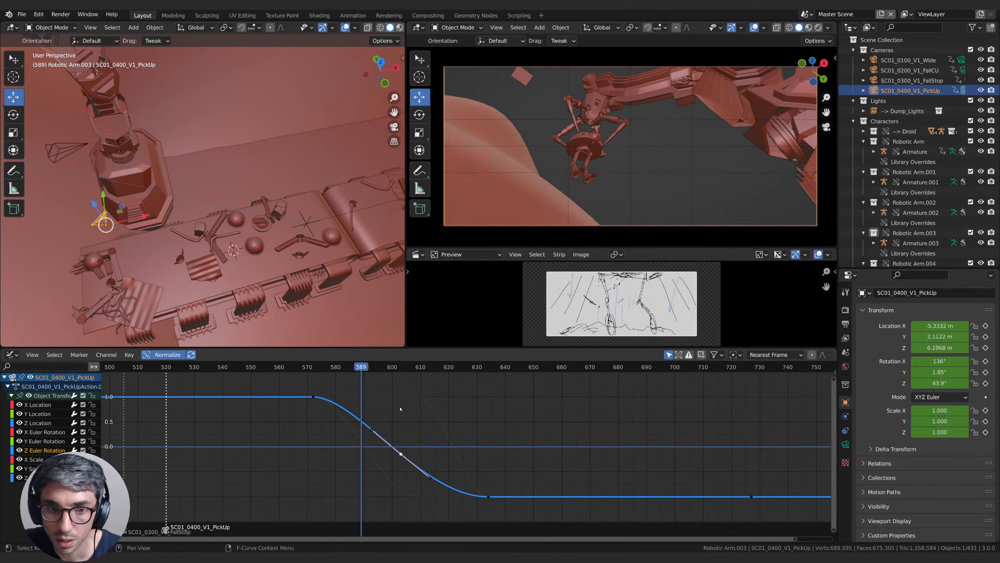
pyautogui.press('g')
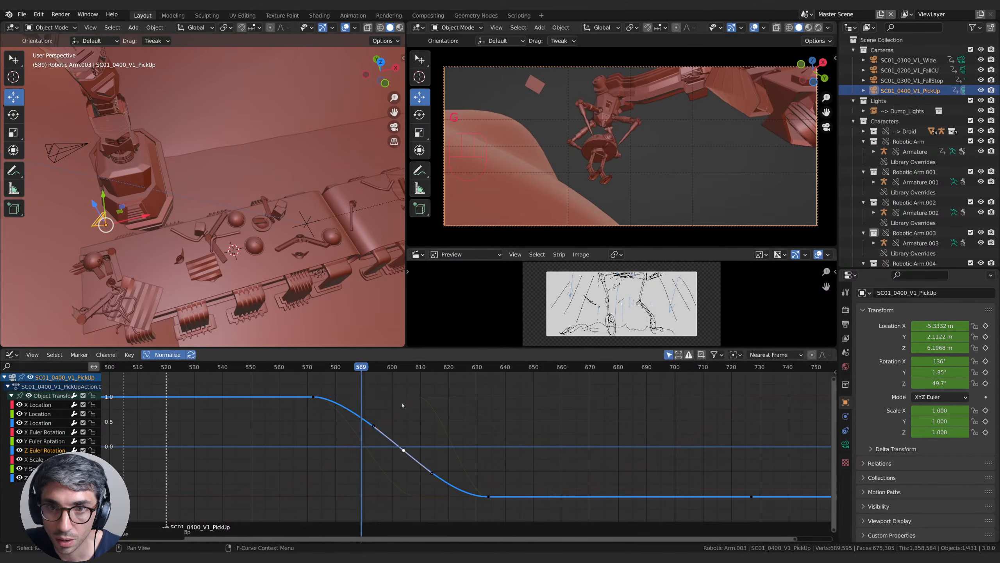
# Step: Key the pickup camera's Z rotation at 62° on frame 589, 39.9° on frame 600 and 29.8° on frame 604
pyautogui.moveTo(939, 383); pyautogui.dragTo(955, 383)
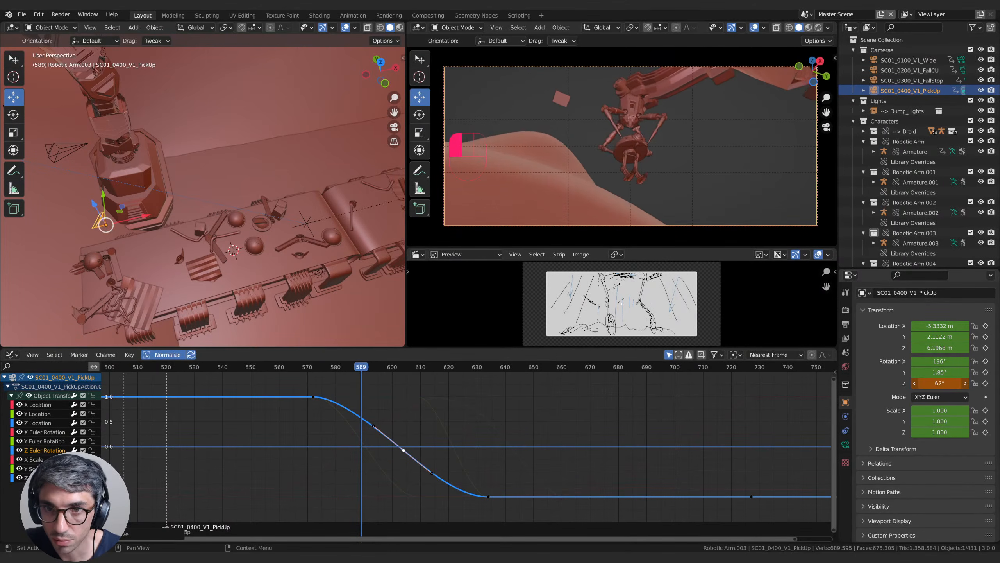
pyautogui.moveTo(323, 371); pyautogui.dragTo(392, 379)
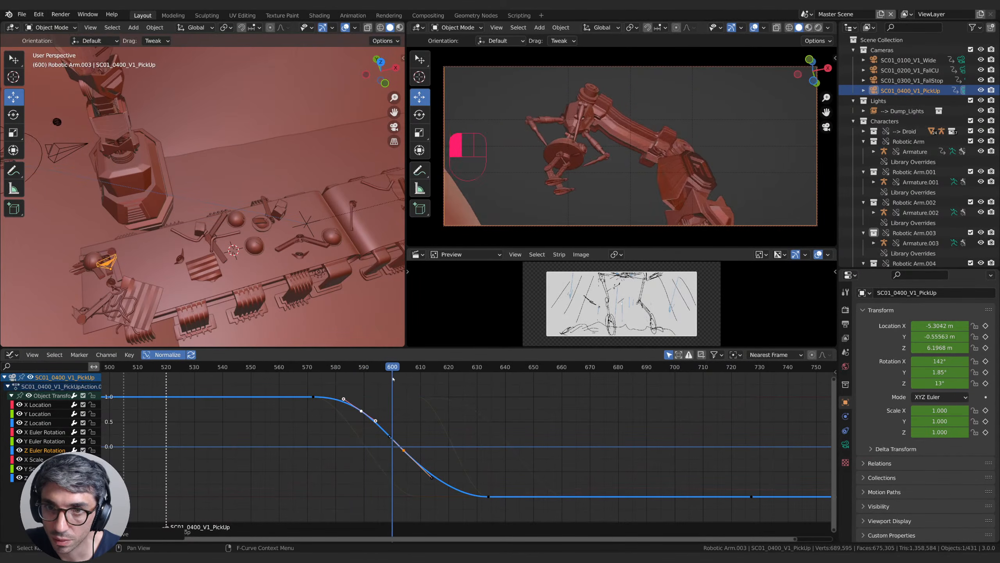
pyautogui.moveTo(940, 383); pyautogui.dragTo(955, 383)
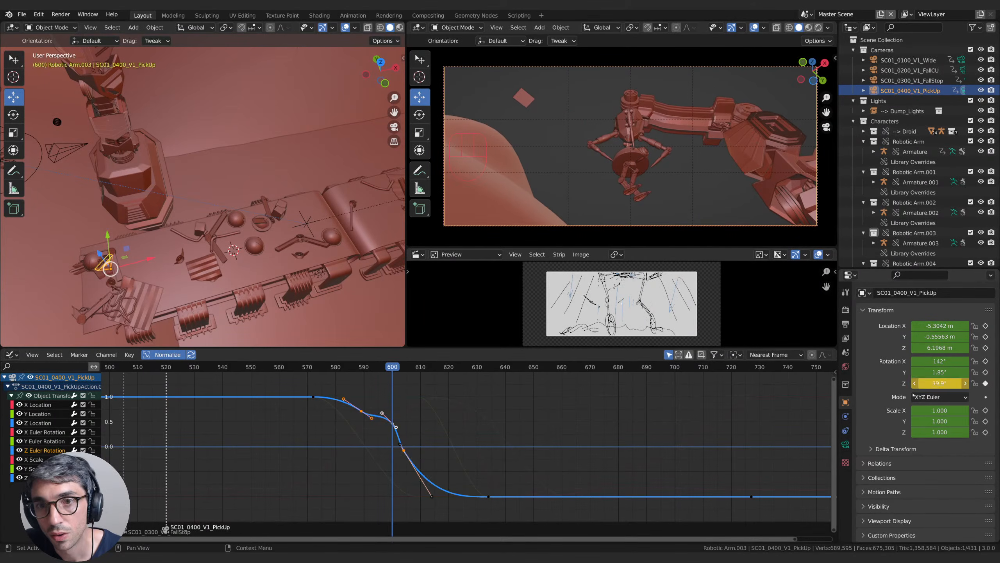
pyautogui.moveTo(393, 368)
pyautogui.mouseDown()
pyautogui.moveTo(428, 373)
pyautogui.moveTo(405, 378)
pyautogui.mouseUp()
pyautogui.moveTo(940, 383); pyautogui.dragTo(969, 383)
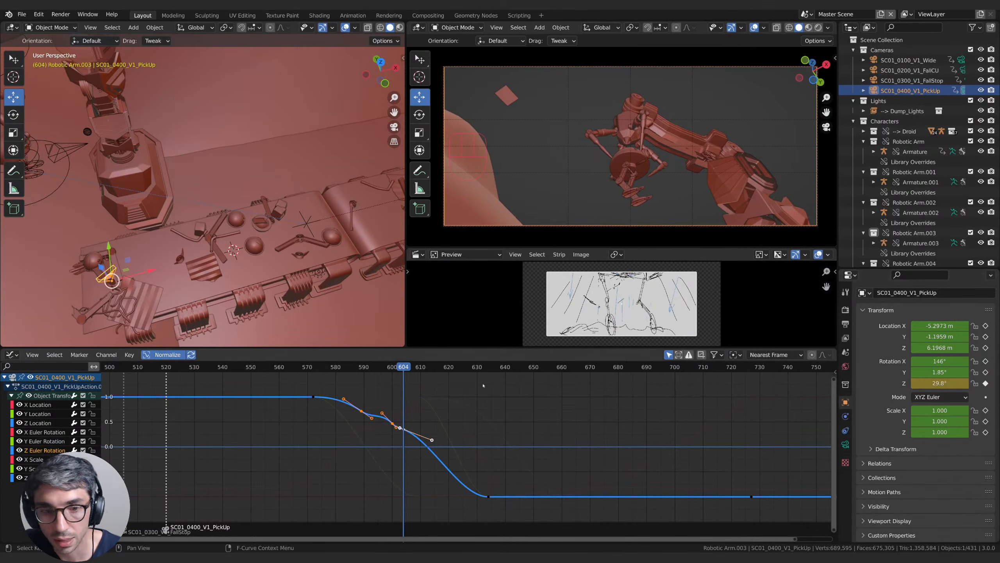
# Step: Scrub through the droid's swing and key a lower camera Z rotation near frame 623 to adjust the droid's framing
pyautogui.moveTo(401, 374); pyautogui.dragTo(393, 369)
pyautogui.moveTo(375, 369); pyautogui.dragTo(382, 442)
pyautogui.moveTo(397, 368); pyautogui.dragTo(457, 383)
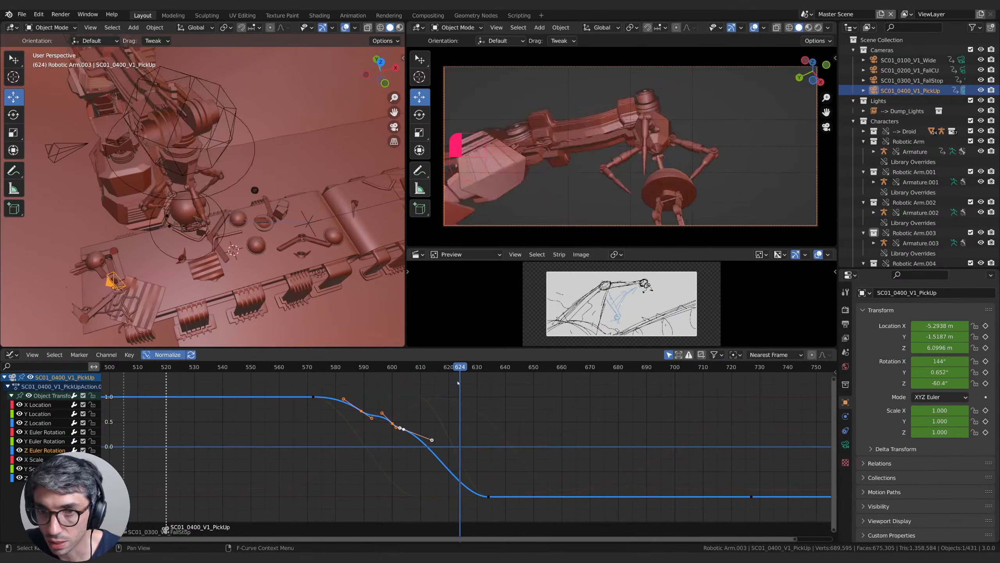
pyautogui.moveTo(939, 382); pyautogui.dragTo(923, 382)
# Step: Rotate the handles of the Z Euler Rotation key near frame 589 to smooth the curve, and delete the key near frame 600
pyautogui.moveTo(471, 368); pyautogui.dragTo(353, 412)
pyautogui.click(356, 433)
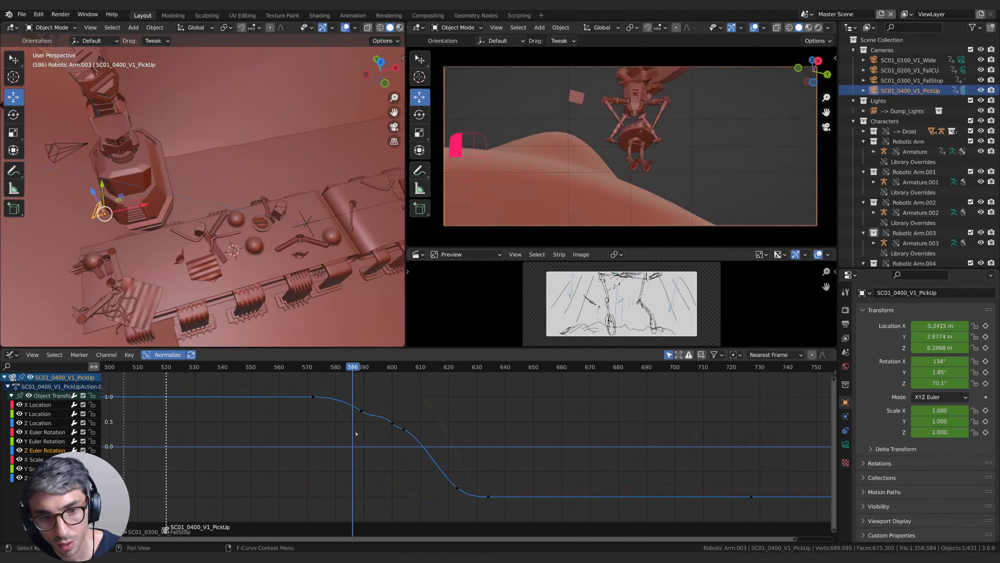
pyautogui.press('r')
pyautogui.click(388, 421)
pyautogui.moveTo(314, 367); pyautogui.dragTo(391, 420)
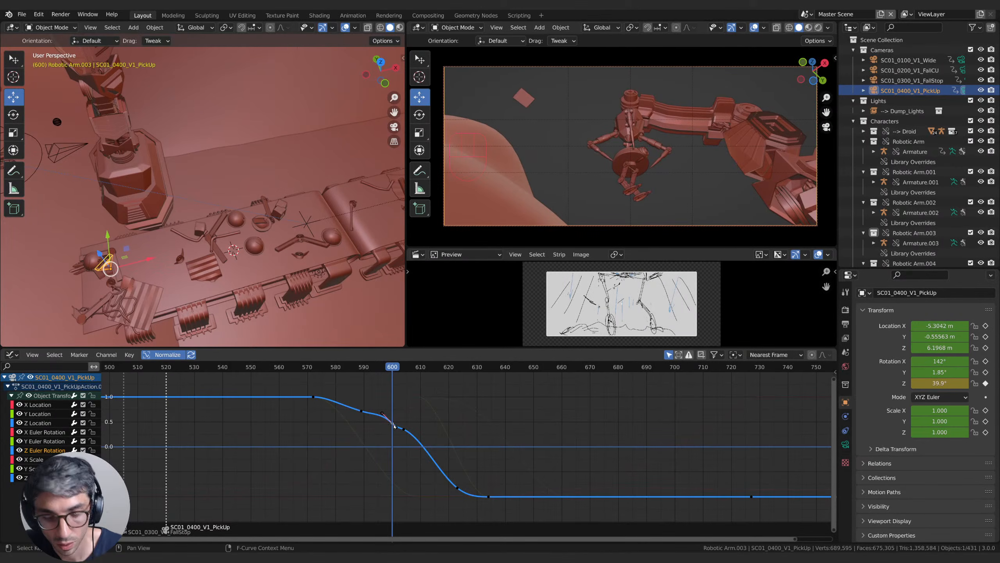
pyautogui.press('Delete')
# Step: Lower the Z Euler Rotation keys near frames 634 and 727 along Y to about -89.1°
pyautogui.moveTo(351, 368); pyautogui.dragTo(526, 385)
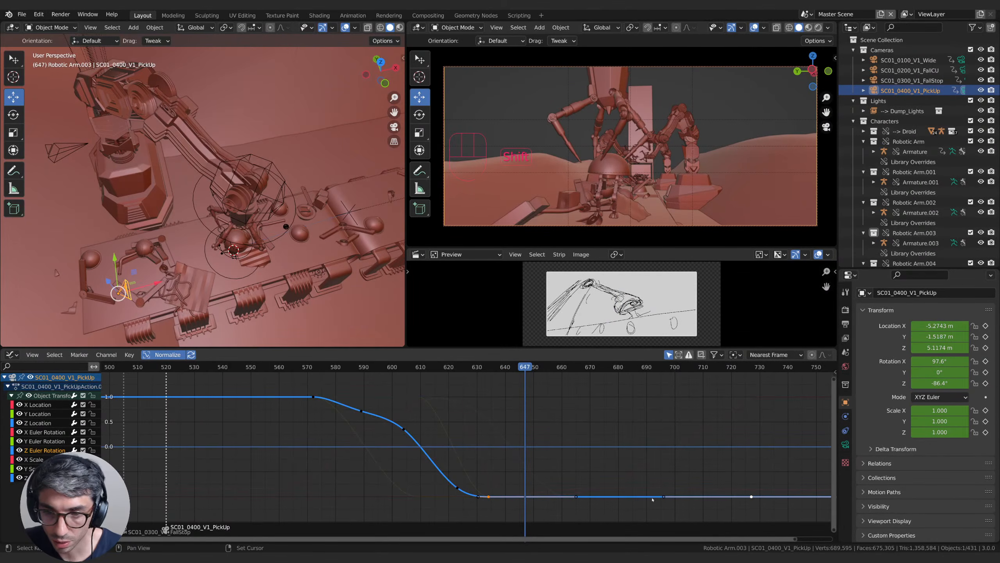
pyautogui.press('g')
pyautogui.press('y')
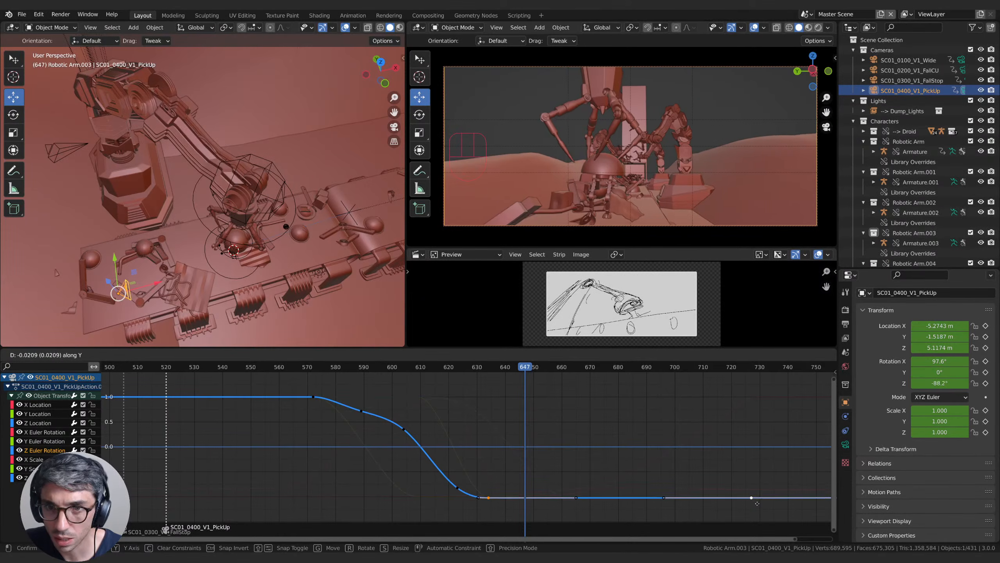
pyautogui.click(757, 502)
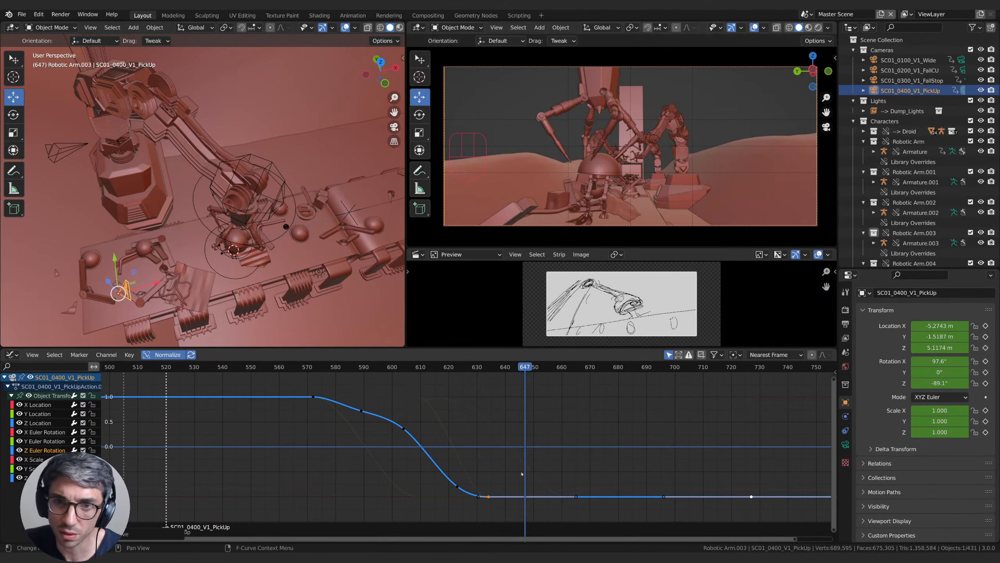
# Step: Delete the Z Euler Rotation keyframe near frame 589 of the SC01_0400_V1_PickUp camera and play back the pick-up motion
pyautogui.moveTo(524, 367); pyautogui.dragTo(303, 399)
pyautogui.press('space')
pyautogui.press('space')
pyautogui.click(356, 413)
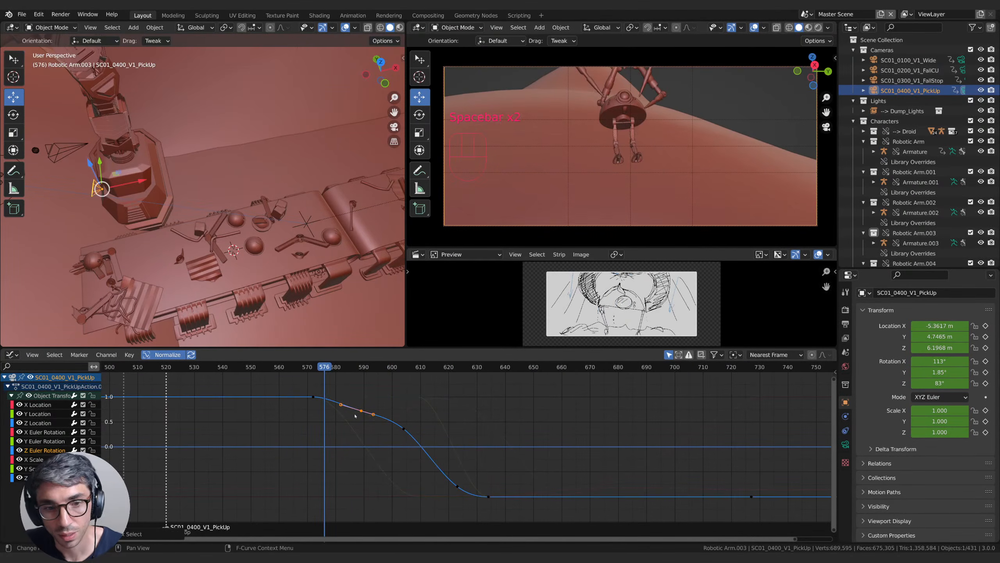
pyautogui.press('space')
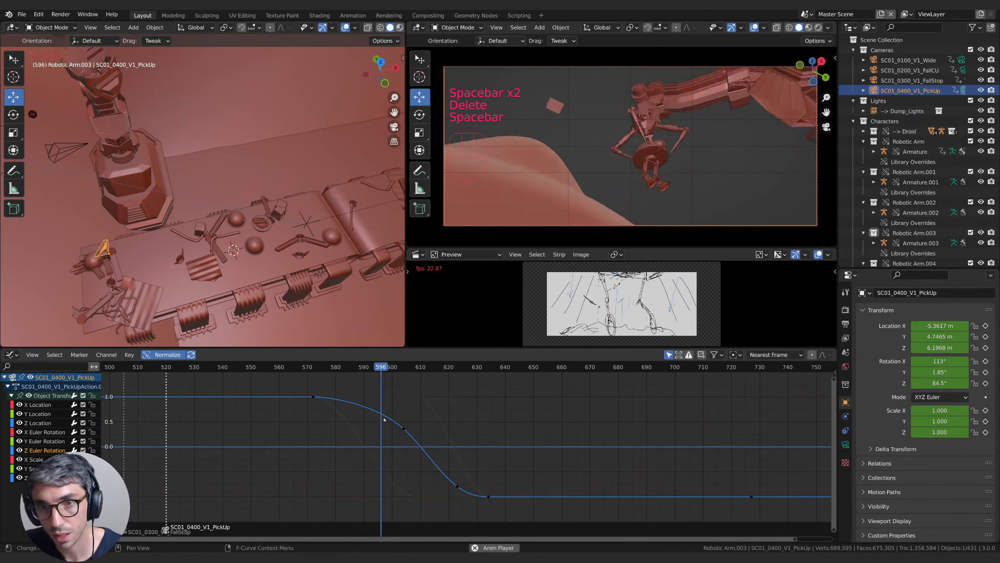
pyautogui.press('space')
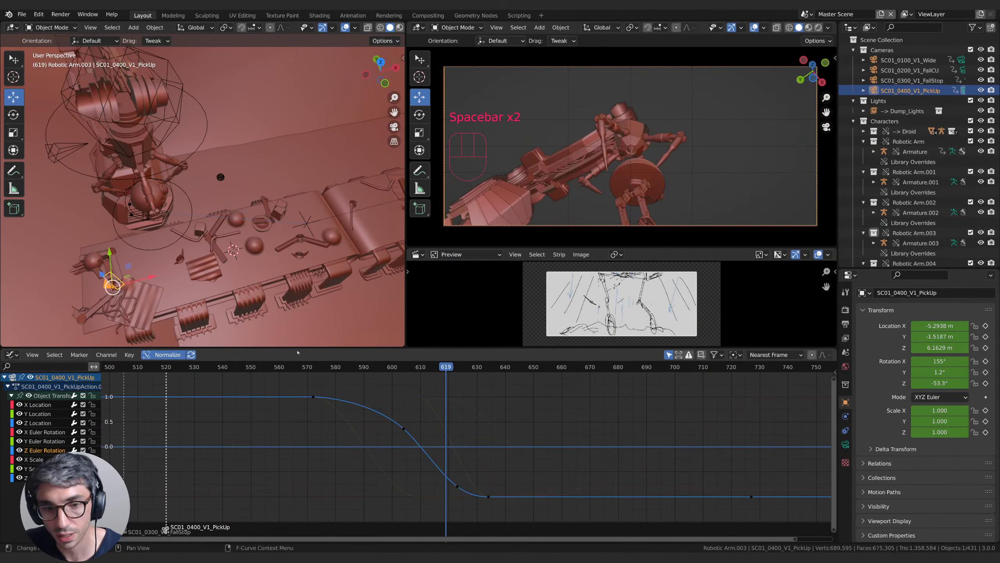
pyautogui.press('space')
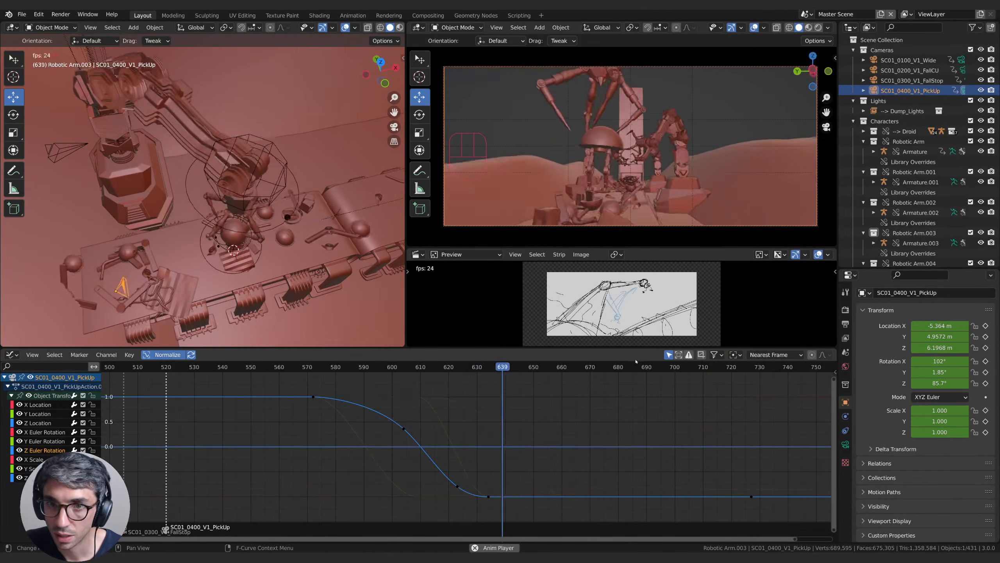
pyautogui.press('space')
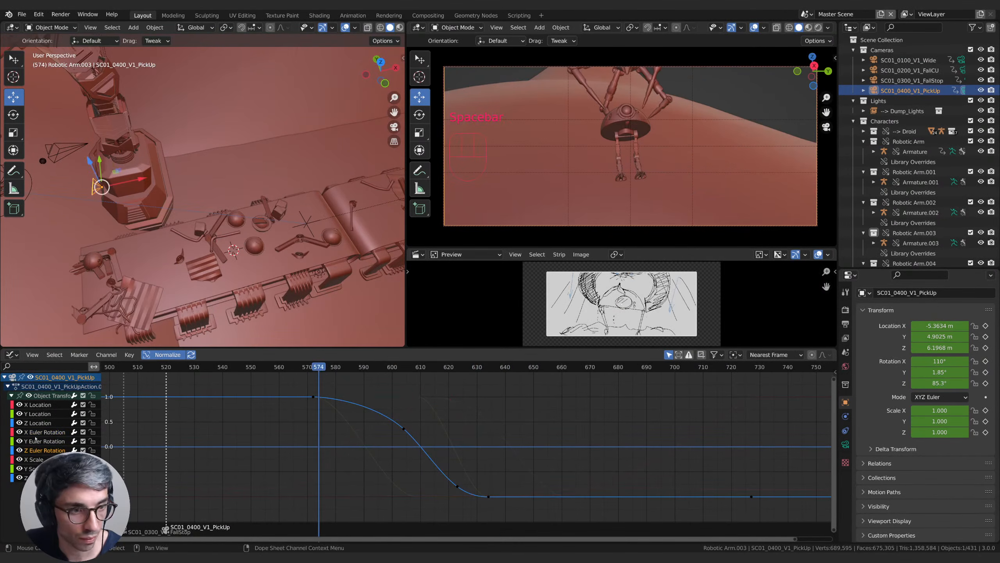
# Step: Show the X Euler Rotation curve and check the camera tilt around its keyframe near frame 590 by scrubbing and playing
pyautogui.click(77, 434)
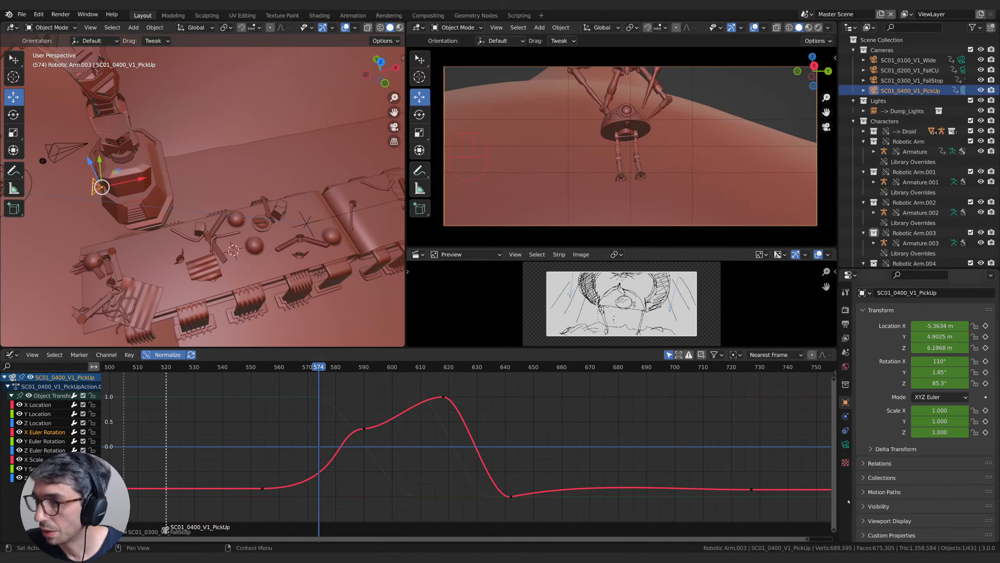
pyautogui.moveTo(323, 367); pyautogui.dragTo(366, 367)
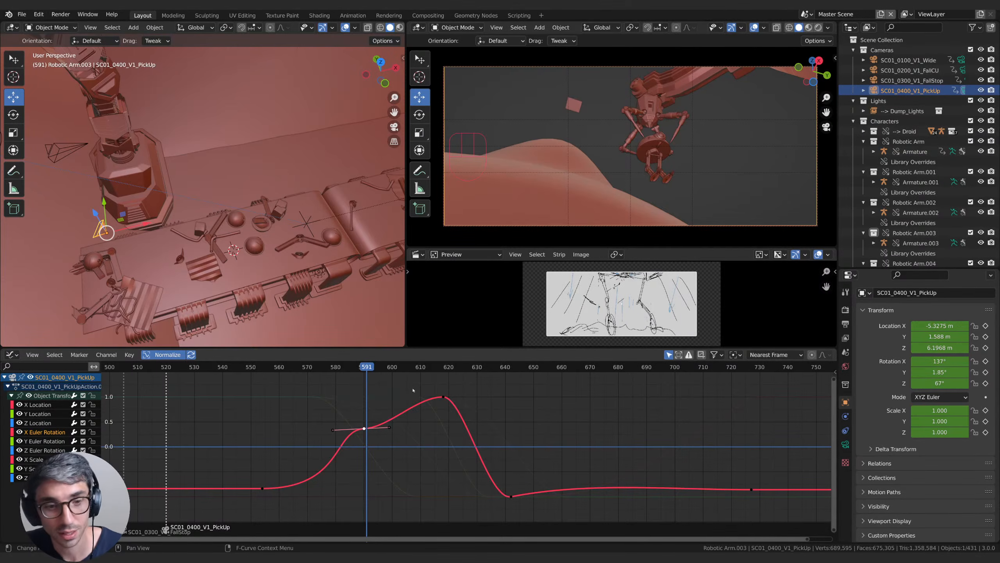
pyautogui.moveTo(358, 371); pyautogui.dragTo(342, 368)
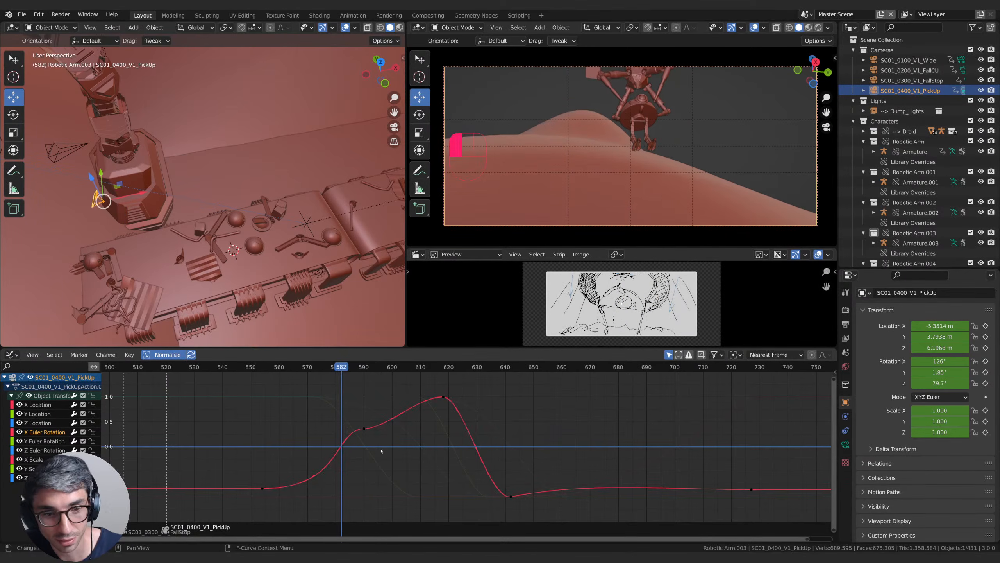
pyautogui.moveTo(389, 440); pyautogui.dragTo(432, 460, button='middle')
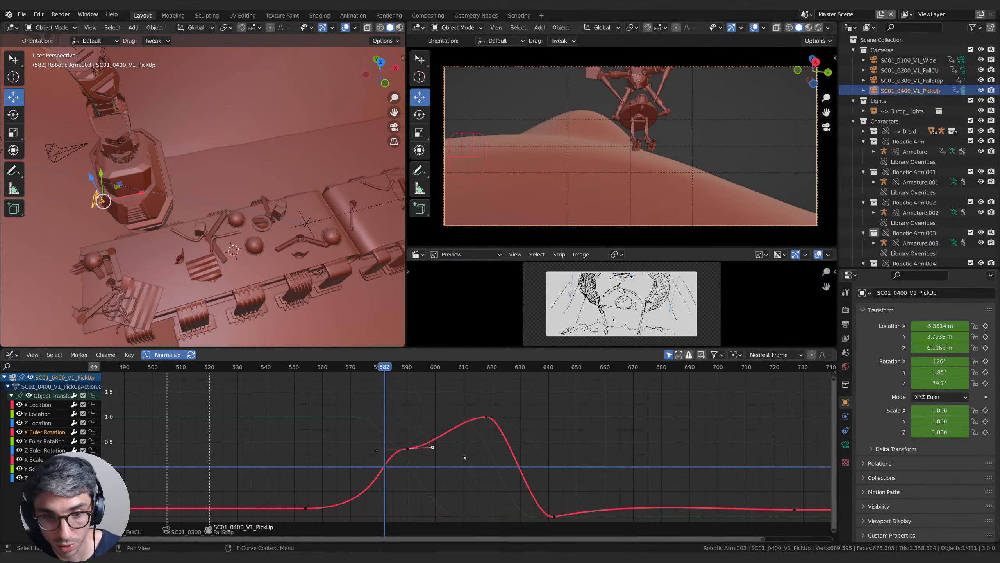
pyautogui.moveTo(465, 457)
pyautogui.mouseDown(button='middle')
pyautogui.moveTo(439, 472)
pyautogui.moveTo(454, 454)
pyautogui.mouseUp(button='middle')
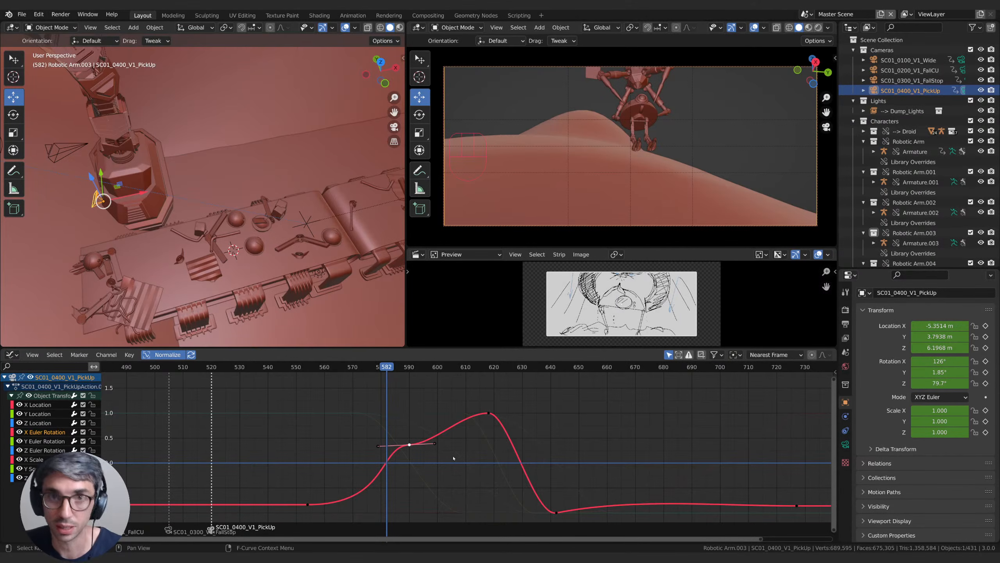
pyautogui.keyDown('shift'); pyautogui.moveTo(439, 449); pyautogui.dragTo(439, 454, button='middle'); pyautogui.keyUp('shift')
pyautogui.press('space')
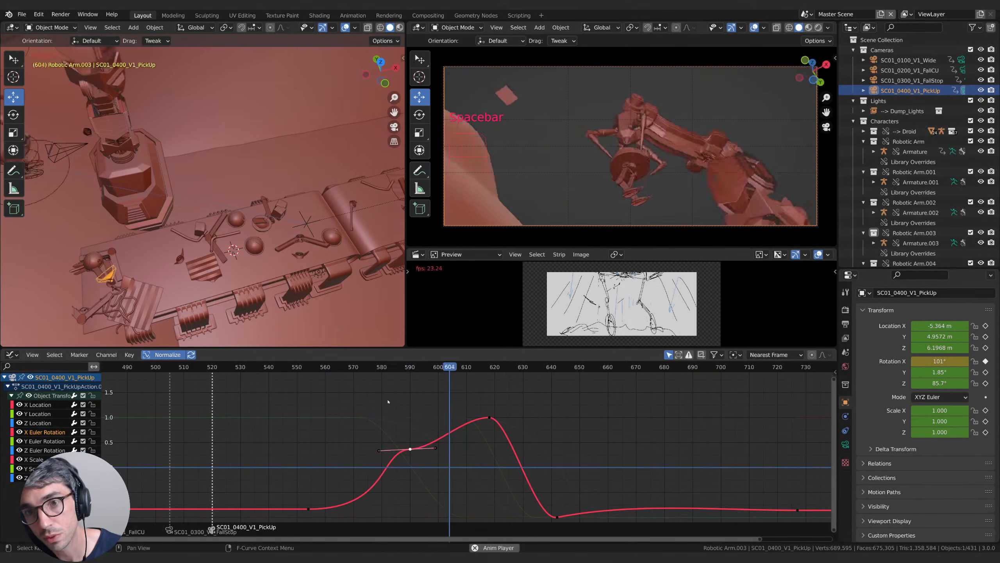
pyautogui.press('space')
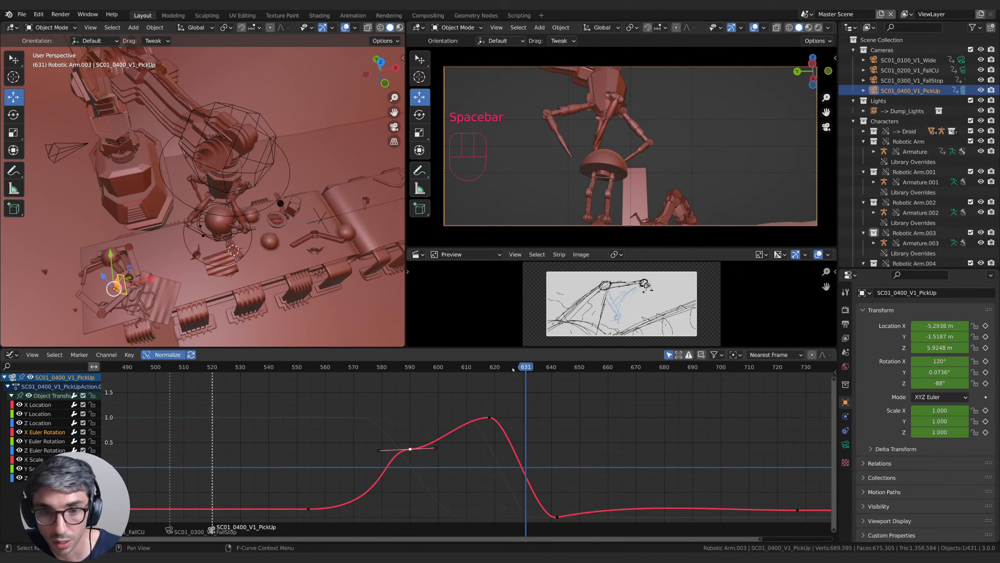
# Step: Lower the X Euler Rotation peak keyframe at frame 618 by about 0.2 along the value axis
pyautogui.moveTo(513, 370); pyautogui.dragTo(490, 404)
pyautogui.press('g')
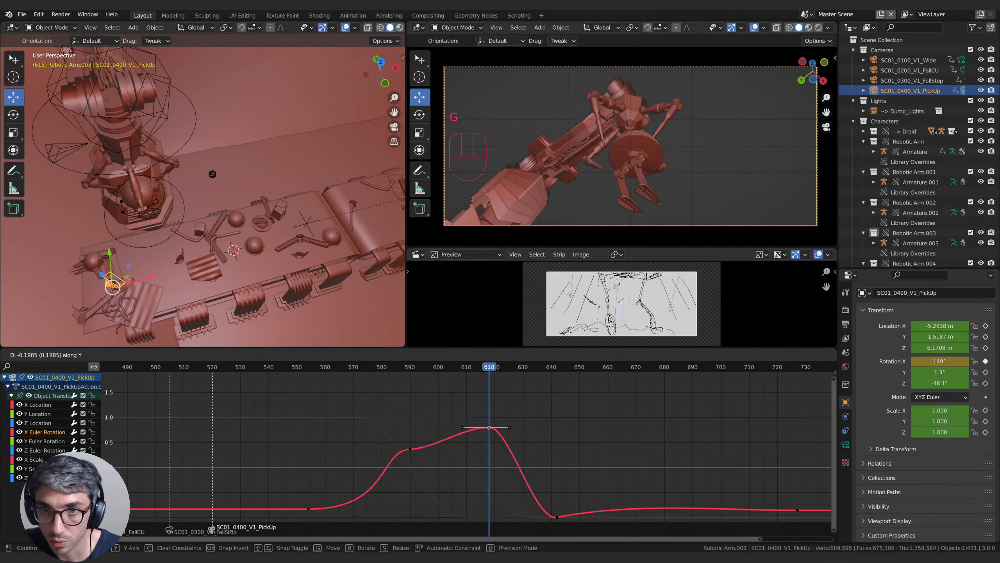
pyautogui.click(503, 404)
# Step: Play the shot repeatedly between about frames 550 and 657 to examine when the camera starts tilting with the droid
pyautogui.moveTo(489, 368); pyautogui.dragTo(641, 415)
pyautogui.press('space')
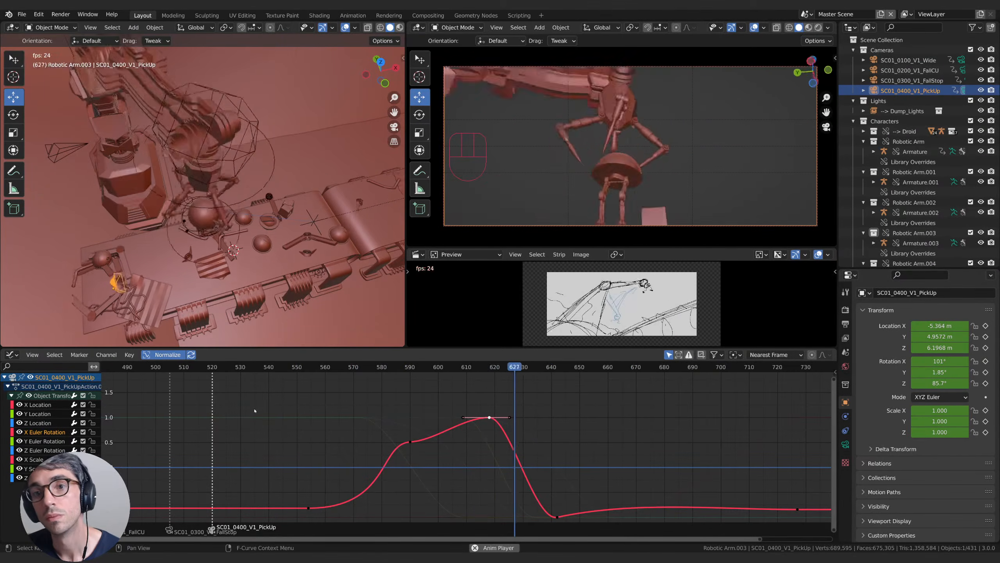
pyautogui.press('space')
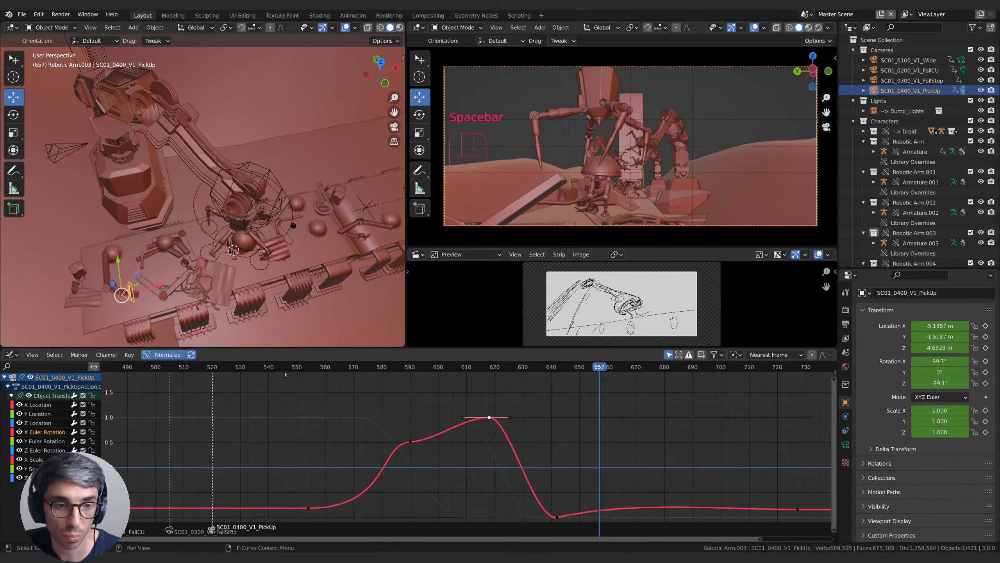
pyautogui.press('space')
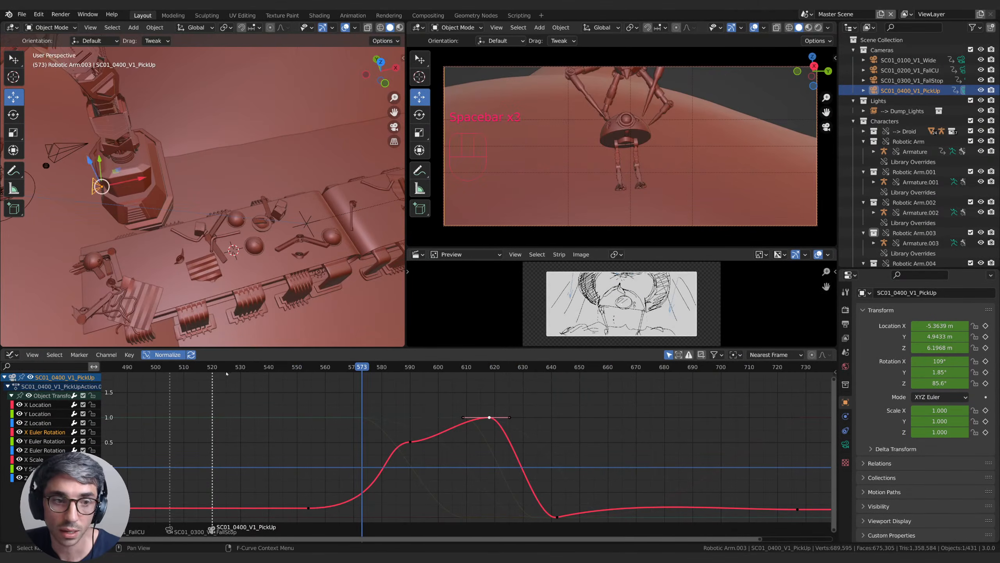
pyautogui.press('space')
pyautogui.press('space')
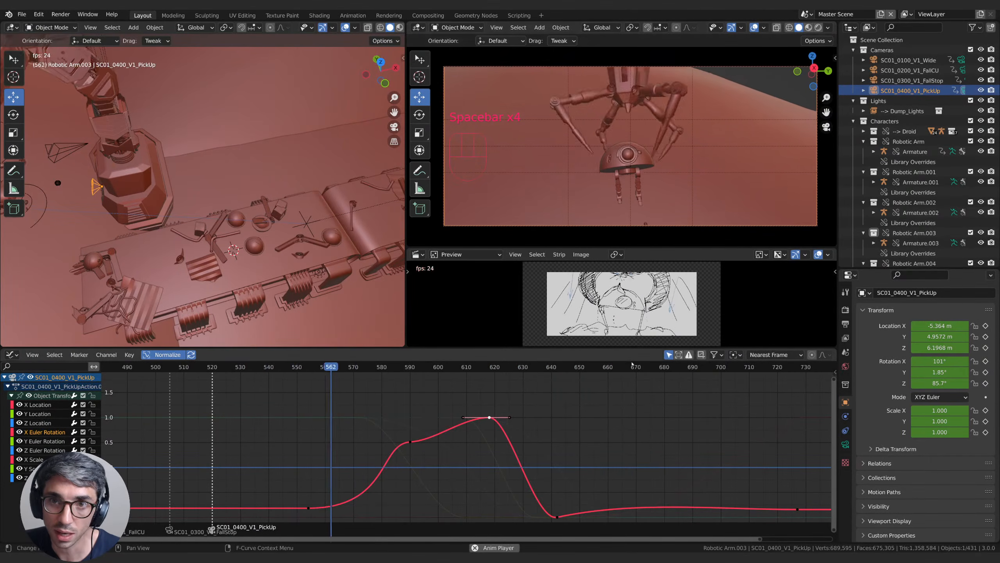
pyautogui.press('space')
pyautogui.press('space')
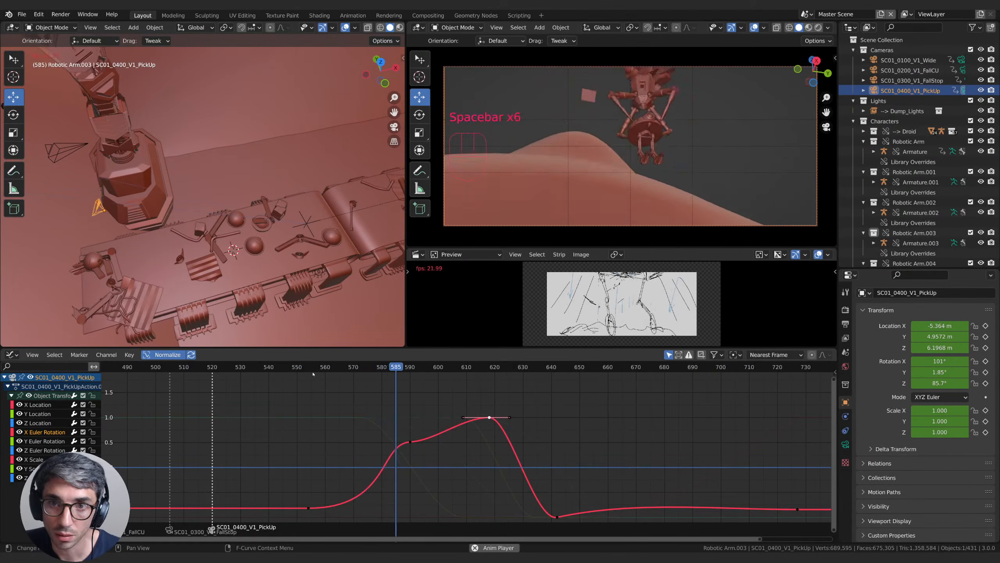
pyautogui.press('space')
pyautogui.press('space')
pyautogui.press('space')
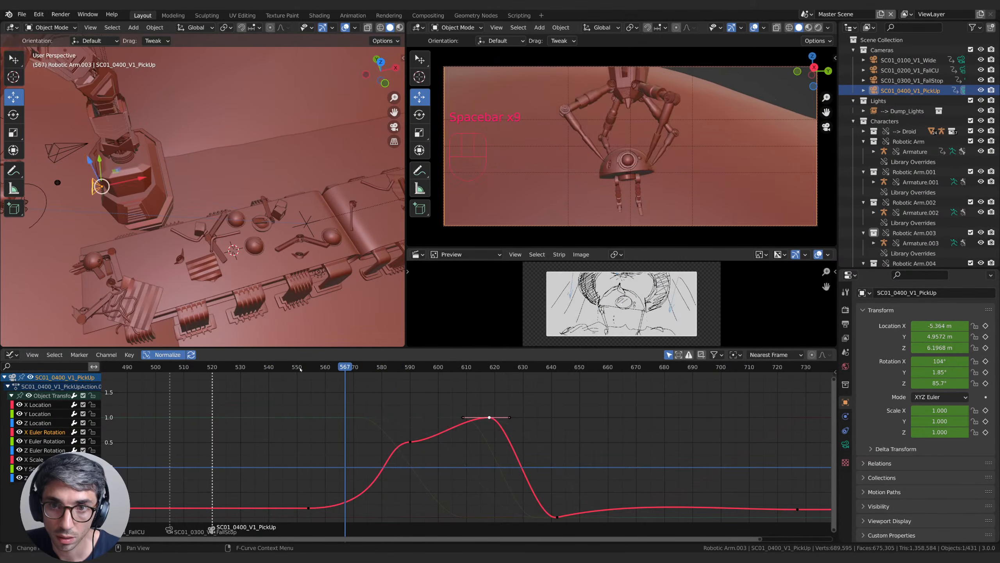
# Step: Move the X Euler Rotation keyframe near frame 554 to frame 568, shorten its handles to about half, and play back the tilt
pyautogui.moveTo(299, 369); pyautogui.dragTo(323, 369)
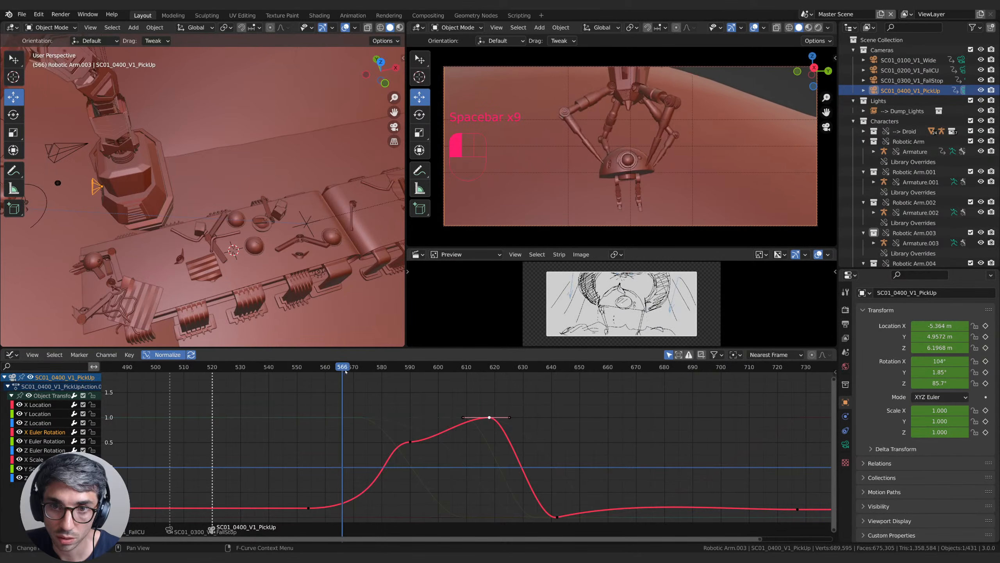
pyautogui.press('g')
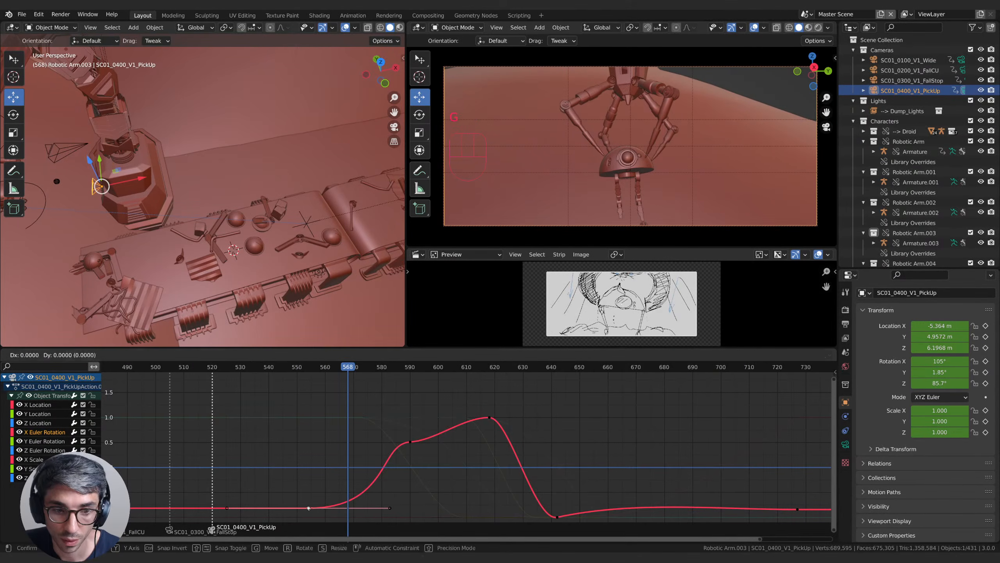
pyautogui.click(330, 444)
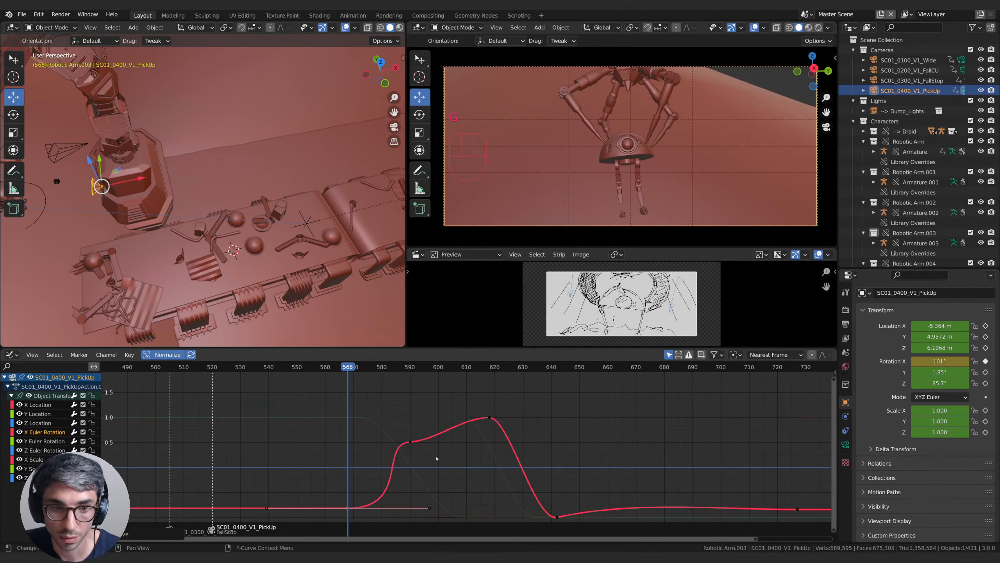
pyautogui.press('s')
pyautogui.click(438, 508)
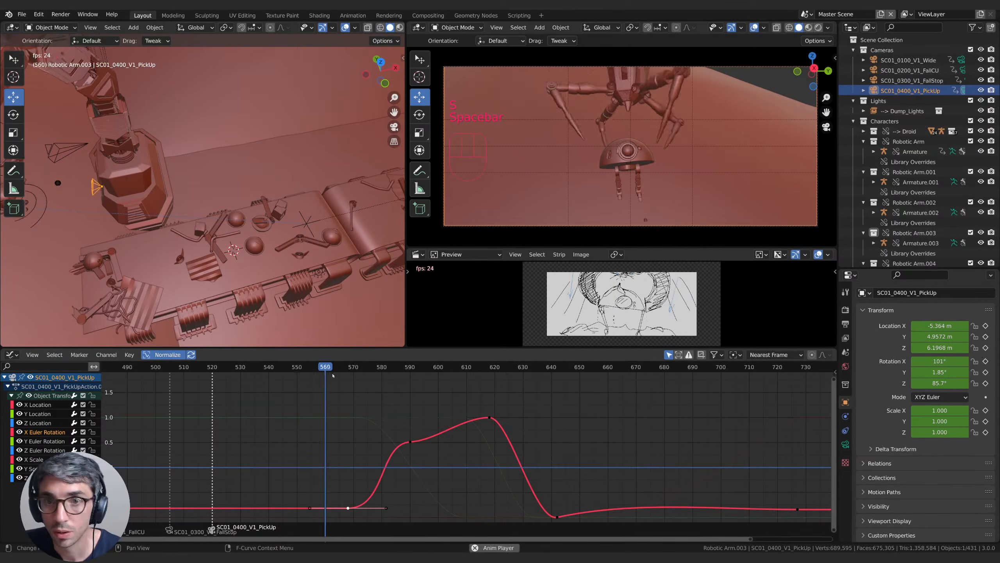
pyautogui.press('space')
pyautogui.press('space')
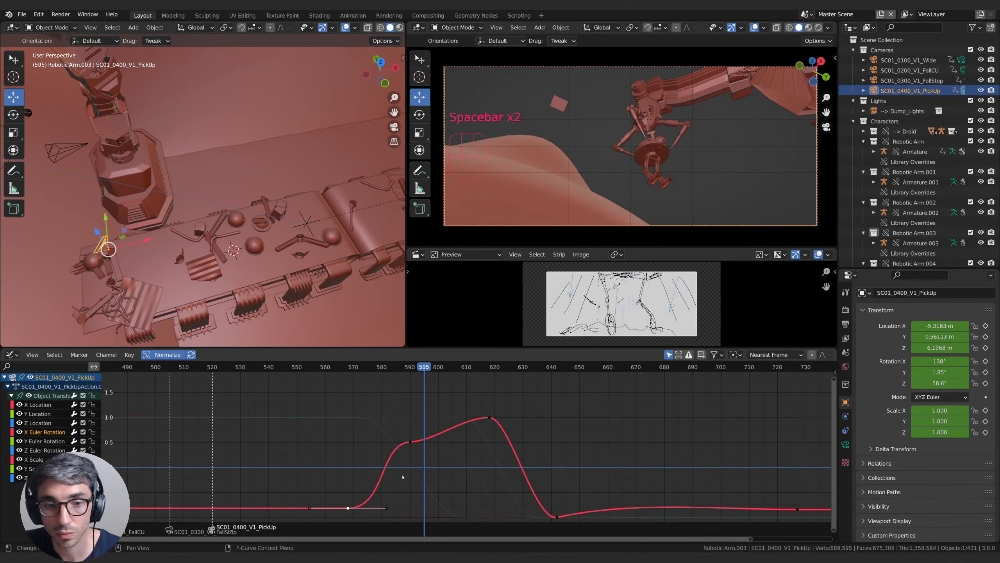
# Step: Slightly lengthen the handles of the tilt's starting keyframe, shift it to about frame 567, and play back the timing
pyautogui.press('s')
pyautogui.click(410, 475)
pyautogui.press('g')
pyautogui.click(407, 476)
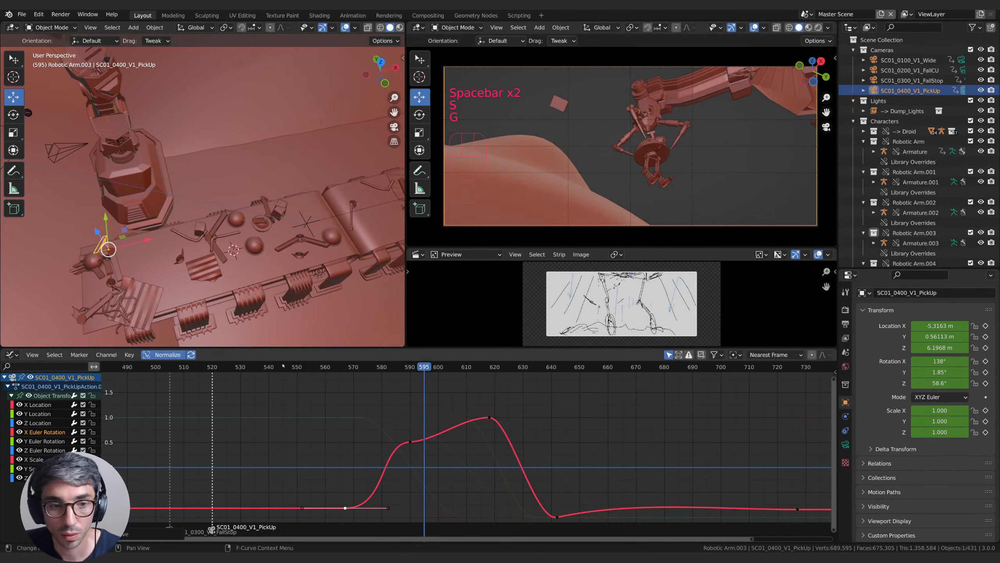
pyautogui.click(288, 367)
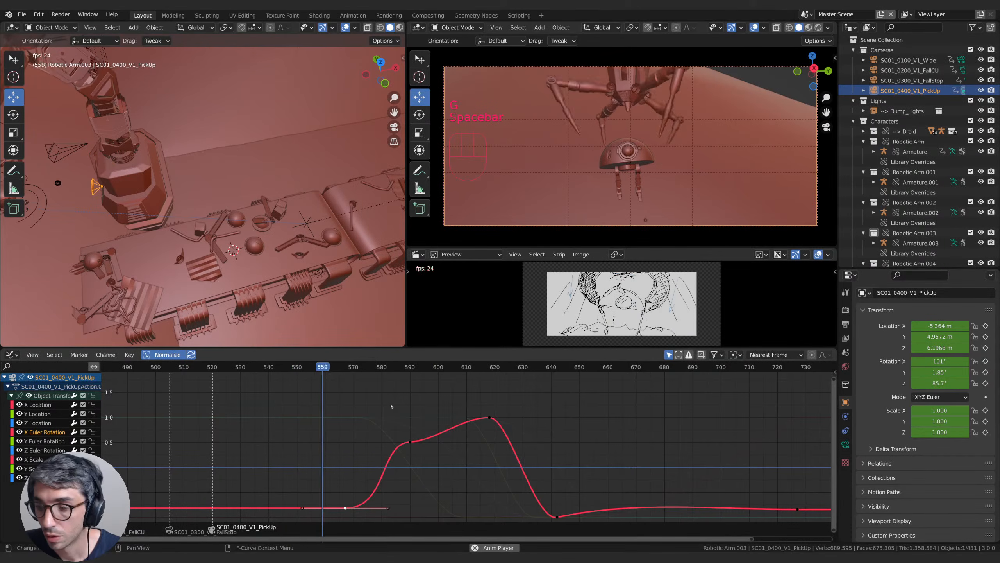
pyautogui.press('space')
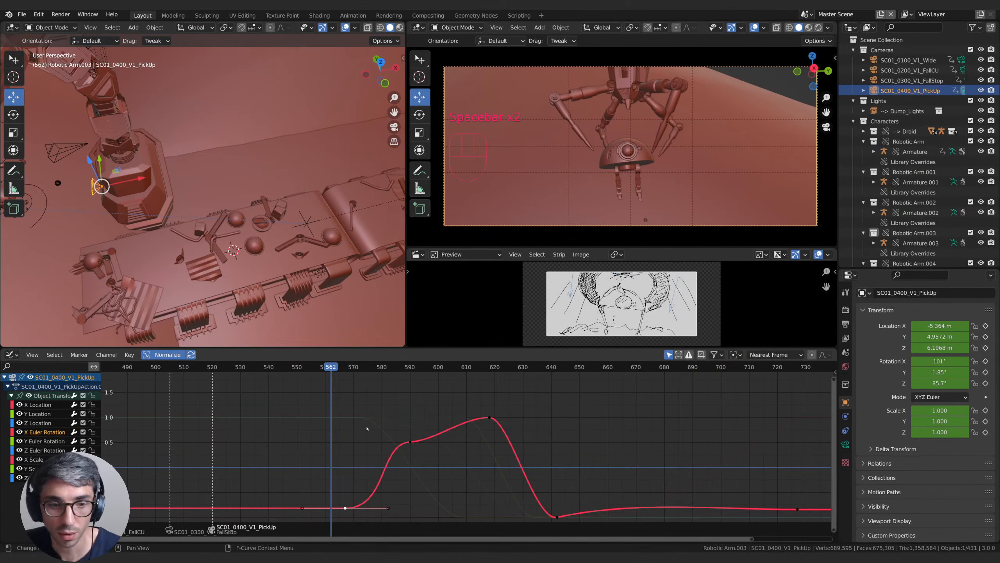
pyautogui.press('space')
pyautogui.press('space')
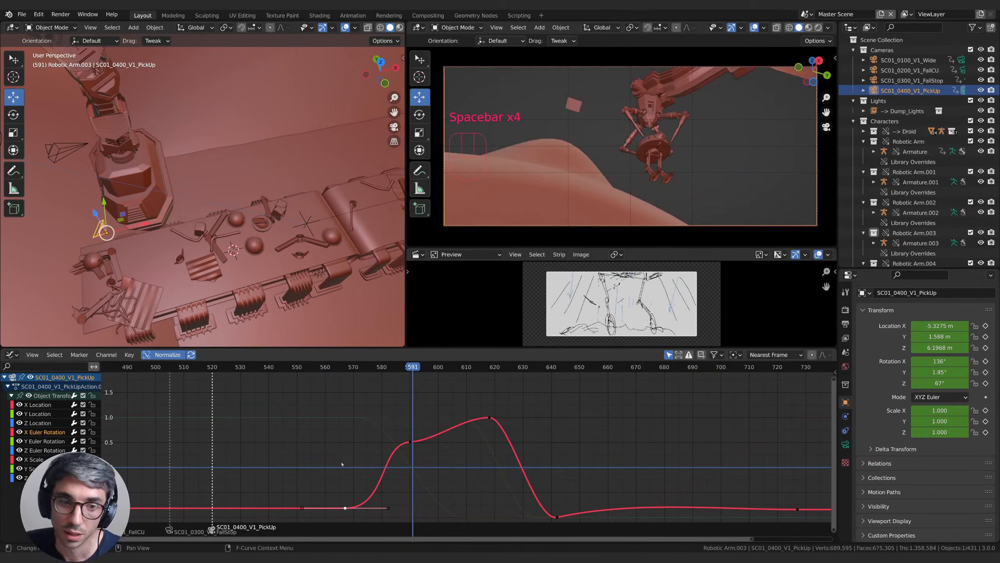
# Step: Move the tilt's starting keyframe to about frame 563 and play back the start of the camera move
pyautogui.press('g')
pyautogui.click(345, 478)
pyautogui.press('space')
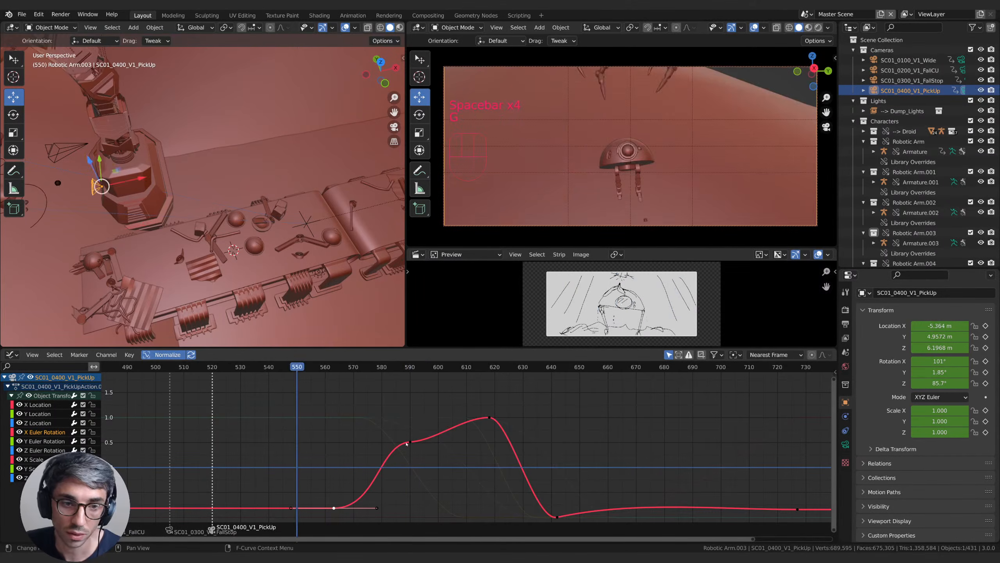
pyautogui.press('space')
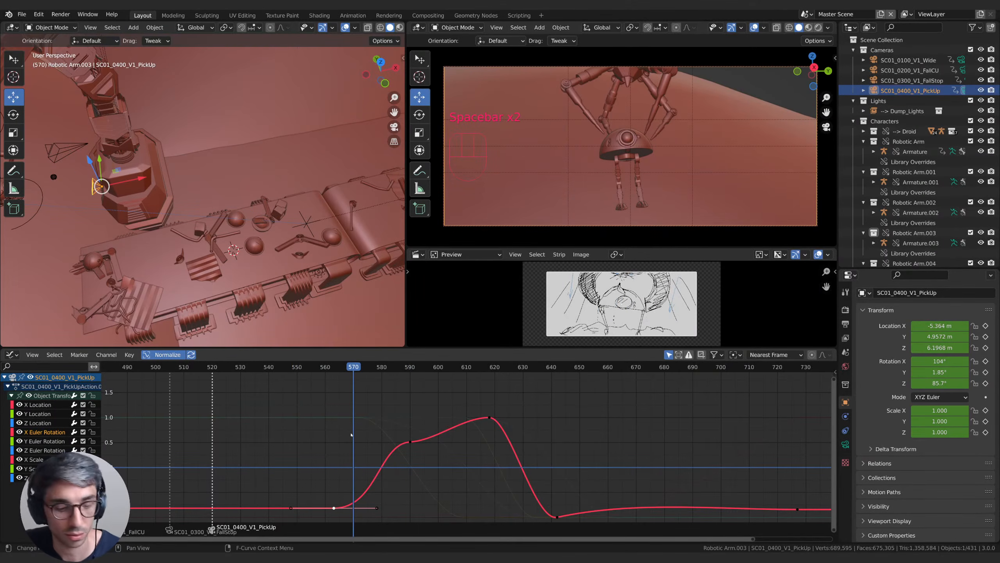
pyautogui.press('space')
pyautogui.press('space')
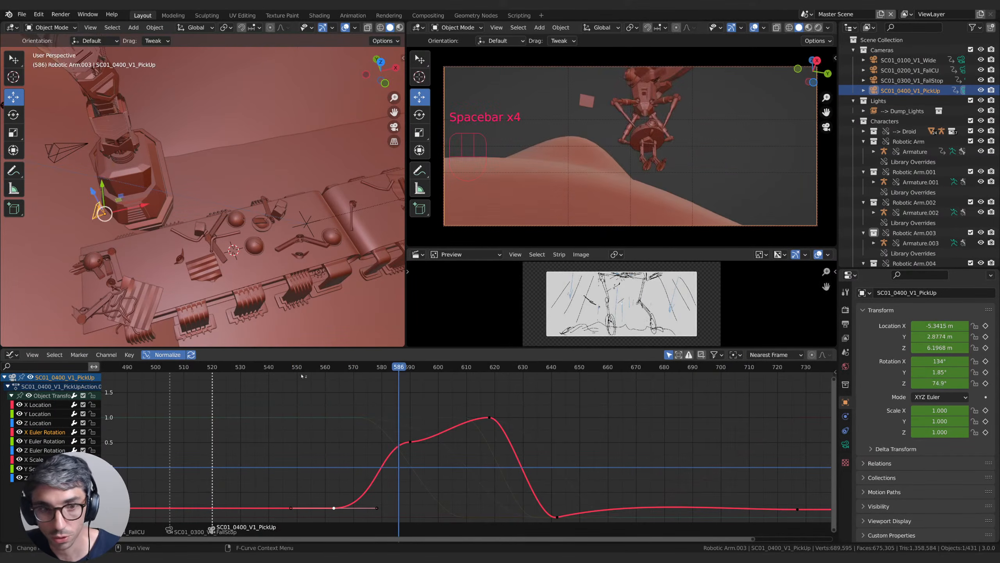
# Step: Review the whole camera move by playing the shot from about frame 529 through frame 740
pyautogui.click(303, 371)
pyautogui.press('space')
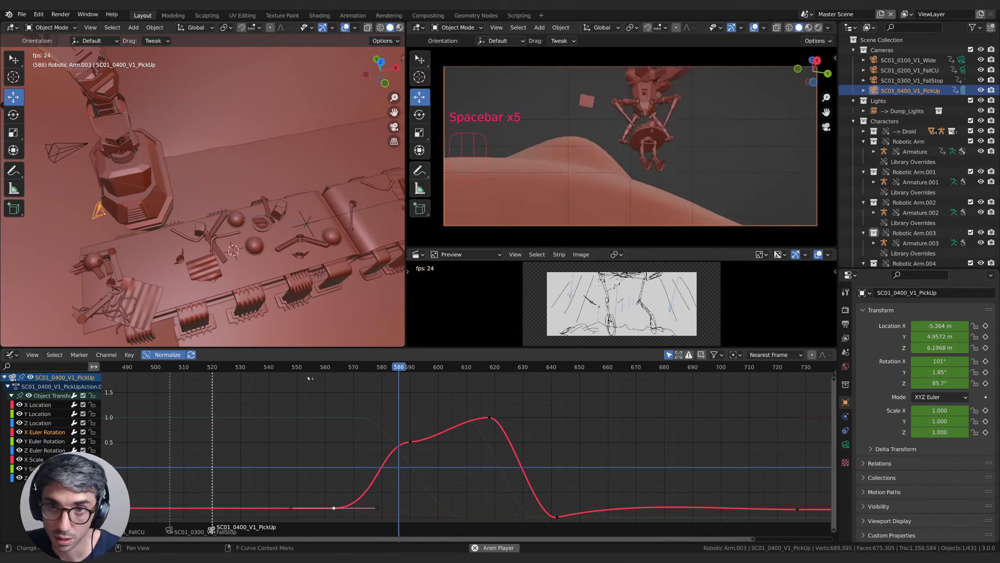
pyautogui.press('space')
pyautogui.click(287, 371)
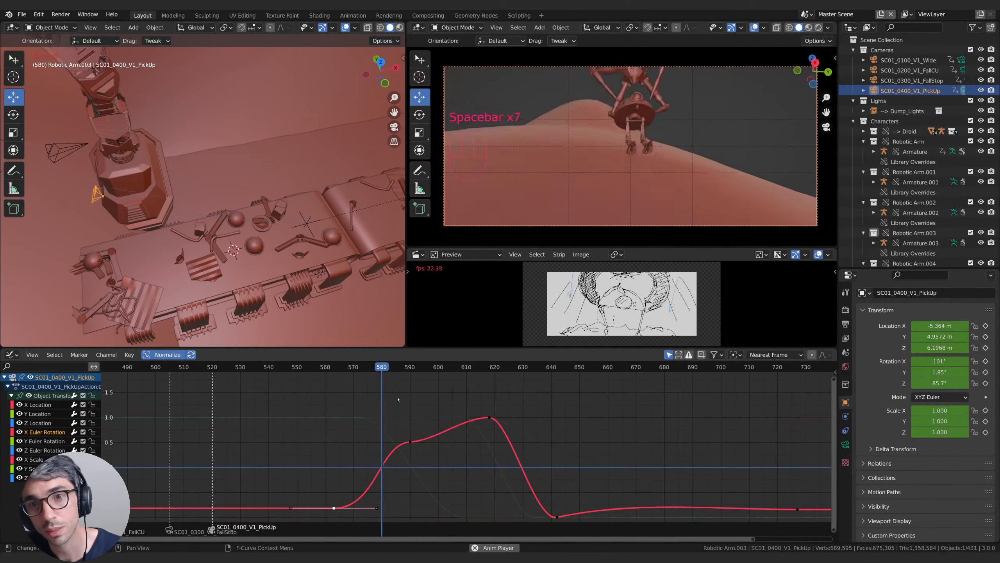
pyautogui.press('space')
pyautogui.click(238, 369)
pyautogui.press('space')
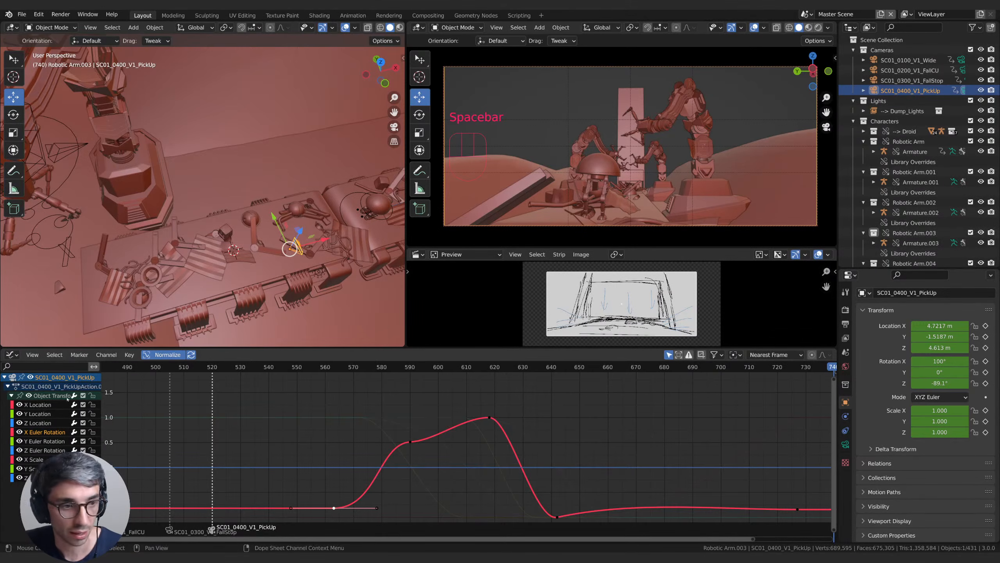
# Step: Raise the Z Location keyframe near frame 727 so the camera ends at a height of about 5.1 m
pyautogui.click(41, 425)
pyautogui.keyDown('shift'); pyautogui.moveTo(592, 454); pyautogui.dragTo(265, 414, button='middle'); pyautogui.keyUp('shift')
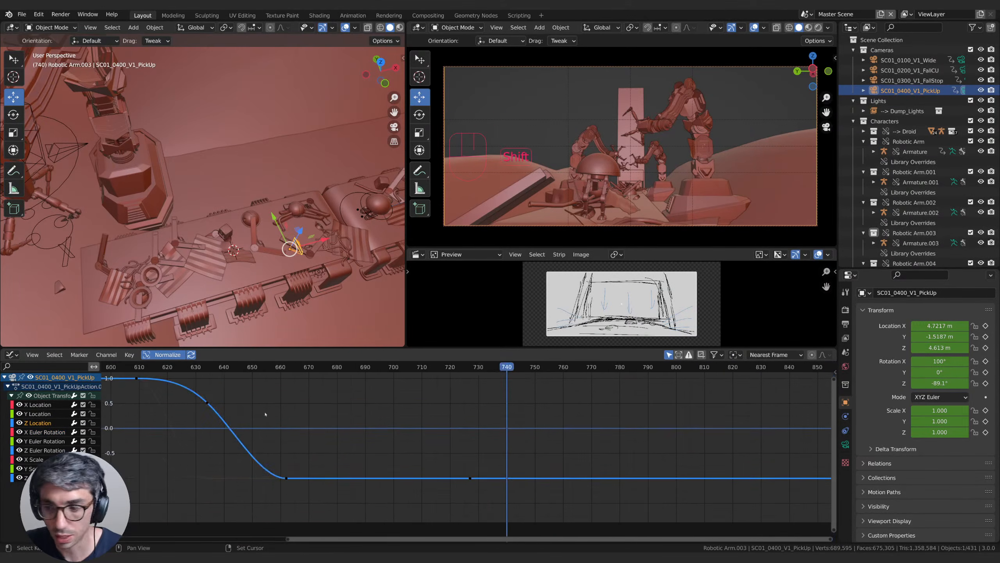
pyautogui.keyDown('shift'); pyautogui.moveTo(391, 420); pyautogui.dragTo(539, 454, button='middle'); pyautogui.keyUp('shift')
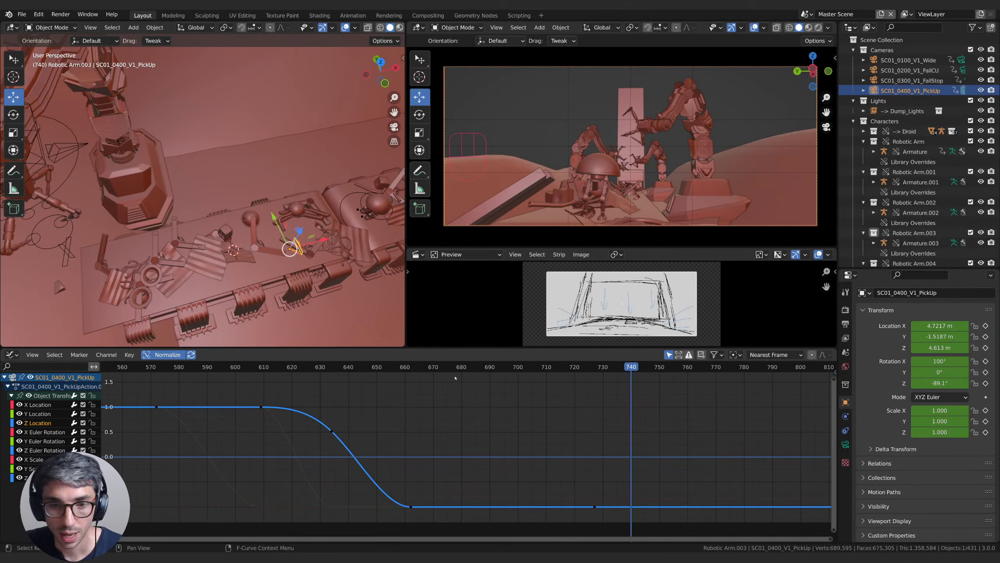
pyautogui.moveTo(418, 368); pyautogui.dragTo(632, 408)
pyautogui.scroll(-2, 404, 493)
pyautogui.moveTo(595, 493); pyautogui.dragTo(506, 514, button='middle')
pyautogui.click(505, 514)
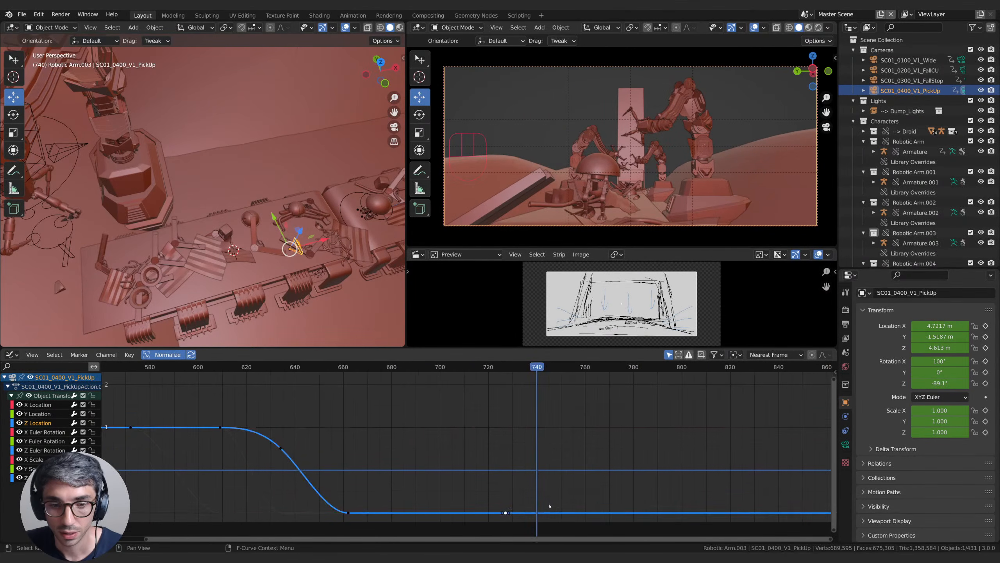
pyautogui.press('g')
pyautogui.press('y')
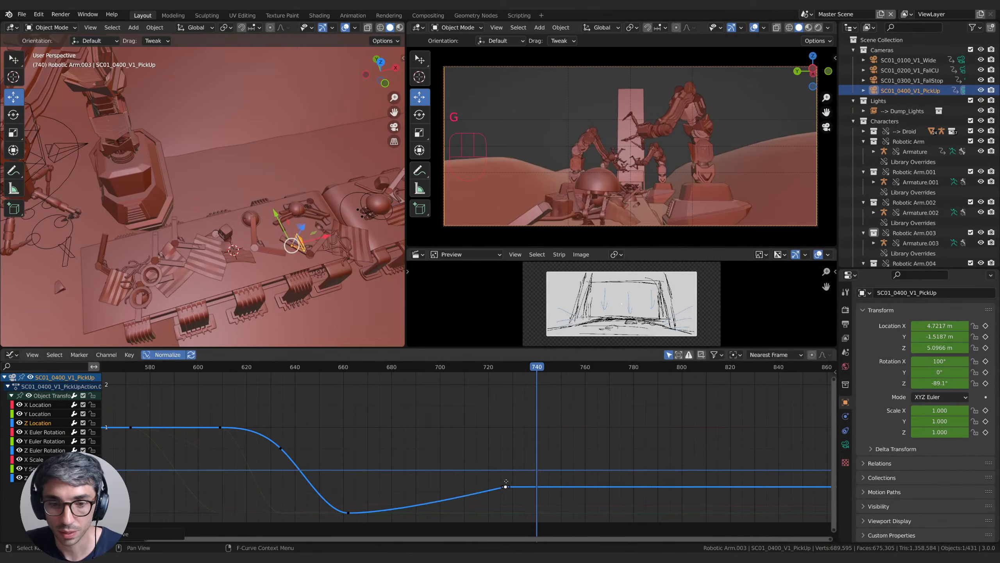
# Step: Shift the final Z Location keyframe to about frame 753 without changing its height
pyautogui.press('g')
pyautogui.press('g')
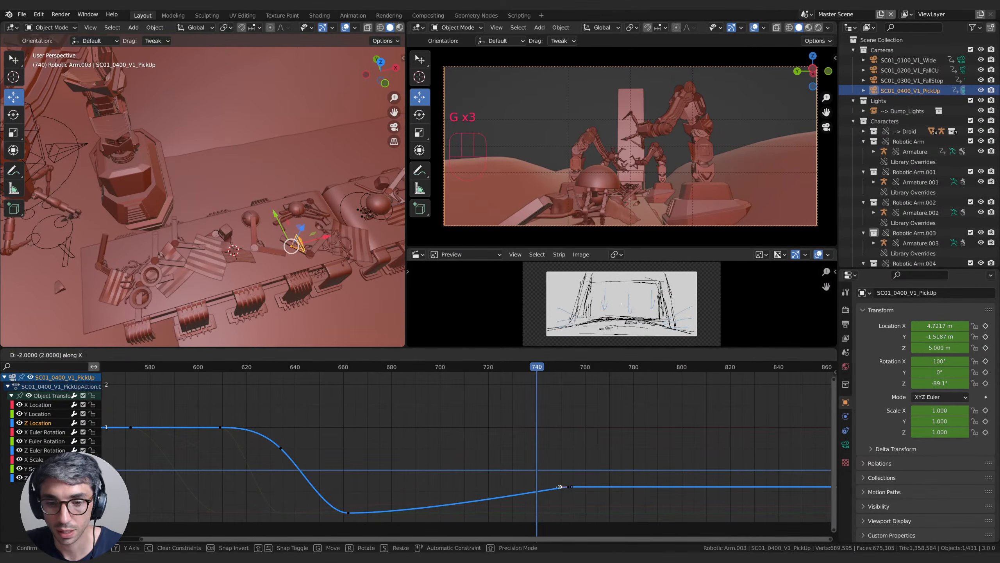
pyautogui.click(565, 487)
pyautogui.rightClick(570, 487)
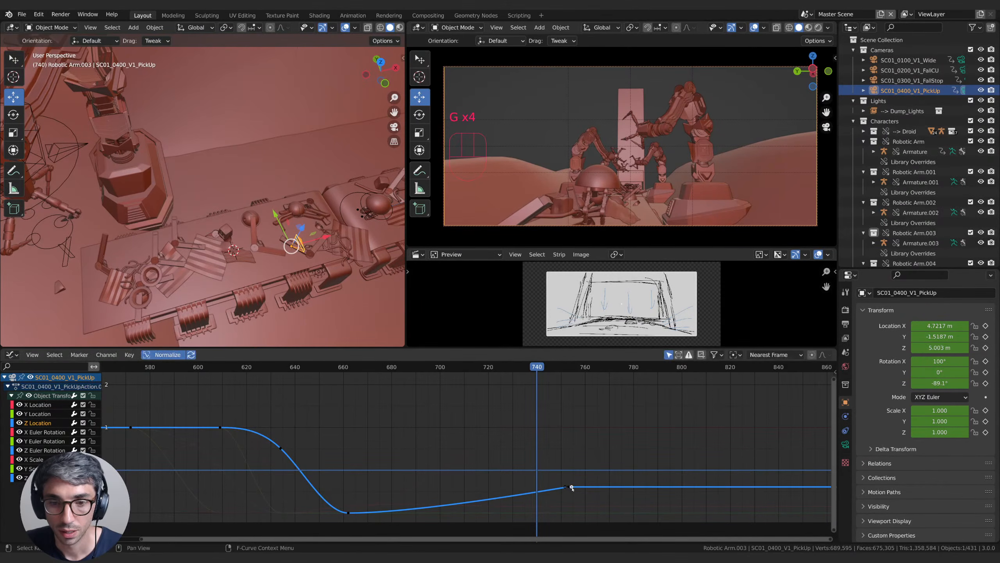
# Step: Raise the final Z Location keyframe until the camera is about 5.6 m high at frame 740, and play back the move
pyautogui.moveTo(579, 477); pyautogui.dragTo(557, 495)
pyautogui.press('g')
pyautogui.middleClick(558, 489)
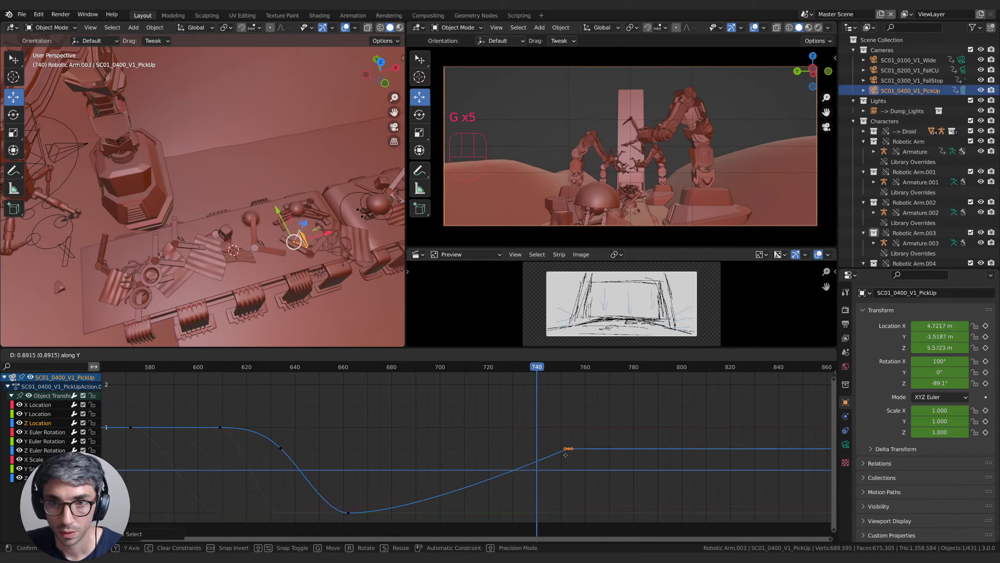
pyautogui.click(563, 453)
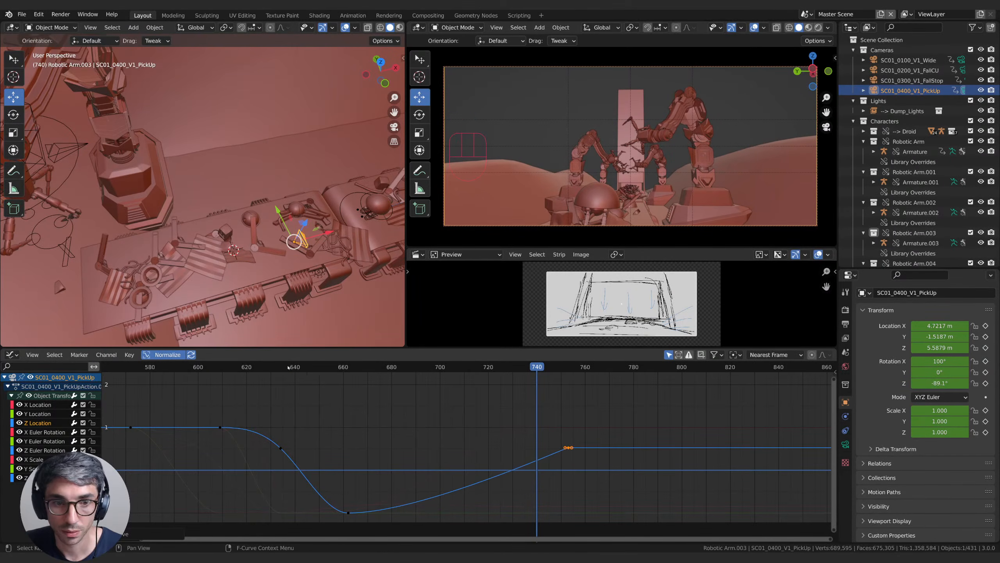
pyautogui.press('space')
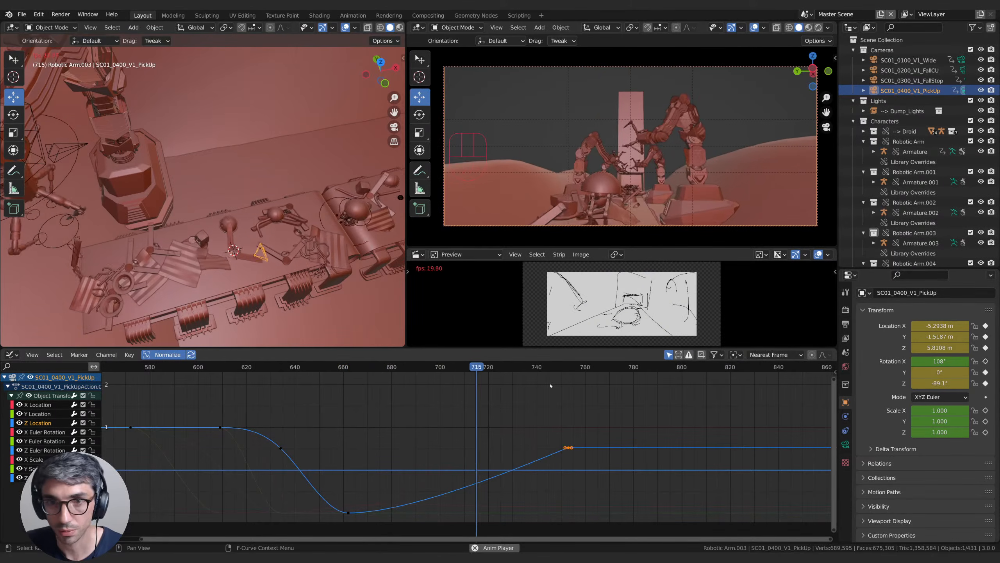
pyautogui.press('space')
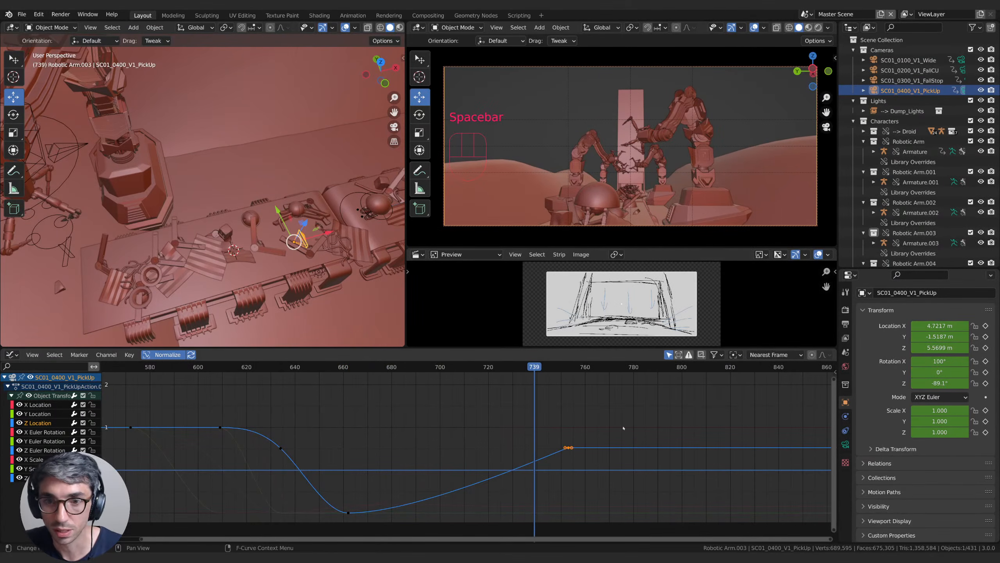
# Step: Step frame by frame through about frames 715 to 729 to examine the framing at the end of the camera move
pyautogui.moveTo(528, 368); pyautogui.dragTo(470, 394)
pyautogui.moveTo(474, 394); pyautogui.dragTo(505, 395)
pyautogui.press('Right')
pyautogui.press('Right')
pyautogui.press('Right')
pyautogui.press('Right')
pyautogui.press('Right')
pyautogui.press('Right')
pyautogui.press('Right')
pyautogui.press('Right')
pyautogui.press('Right')
pyautogui.press('Right')
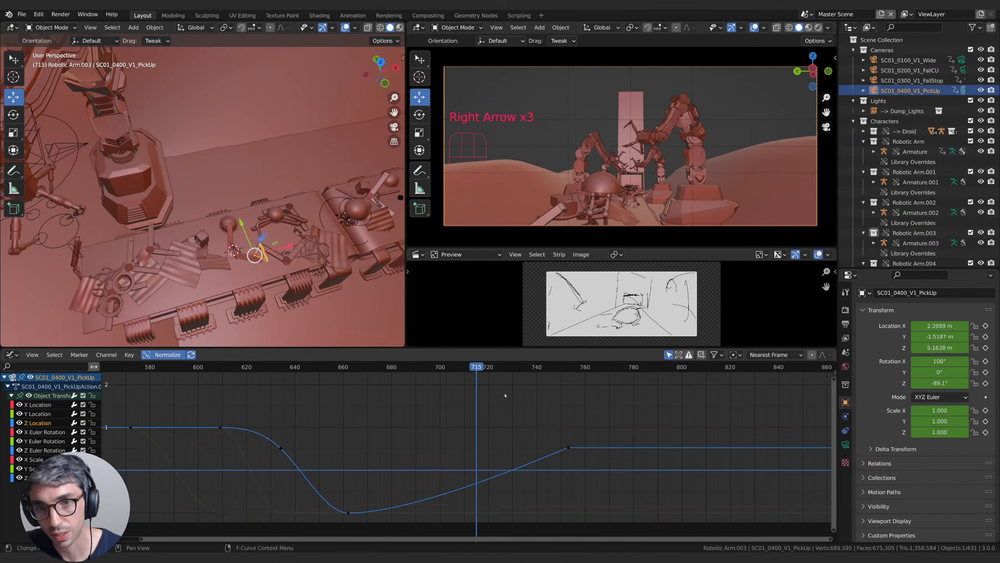
pyautogui.press('Right')
pyautogui.press('Right')
pyautogui.press('Right')
pyautogui.press('Right')
pyautogui.press('Right')
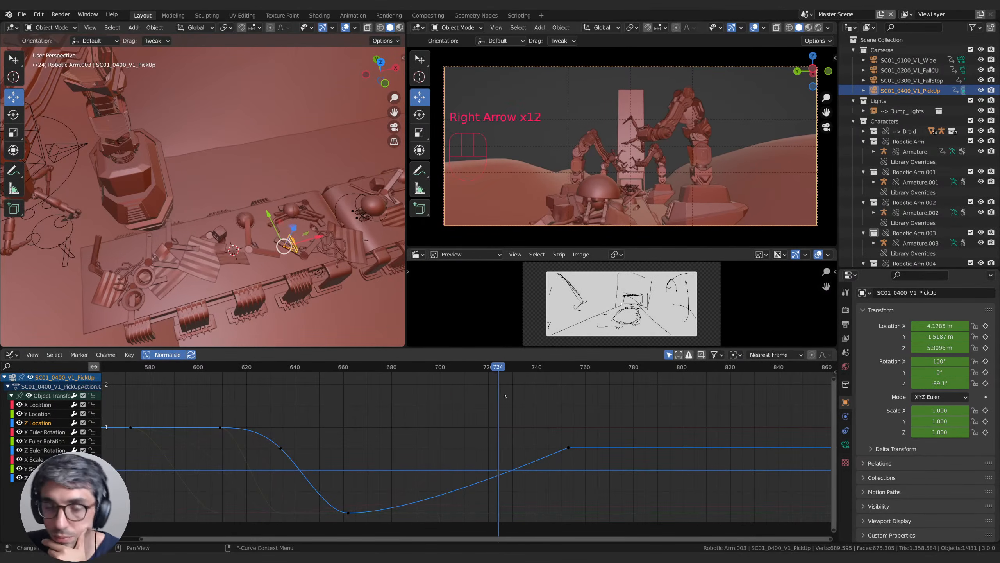
pyautogui.press('Left')
pyautogui.press('Left')
pyautogui.press('Right')
pyautogui.press('Right')
pyautogui.press('Right')
pyautogui.press('Right')
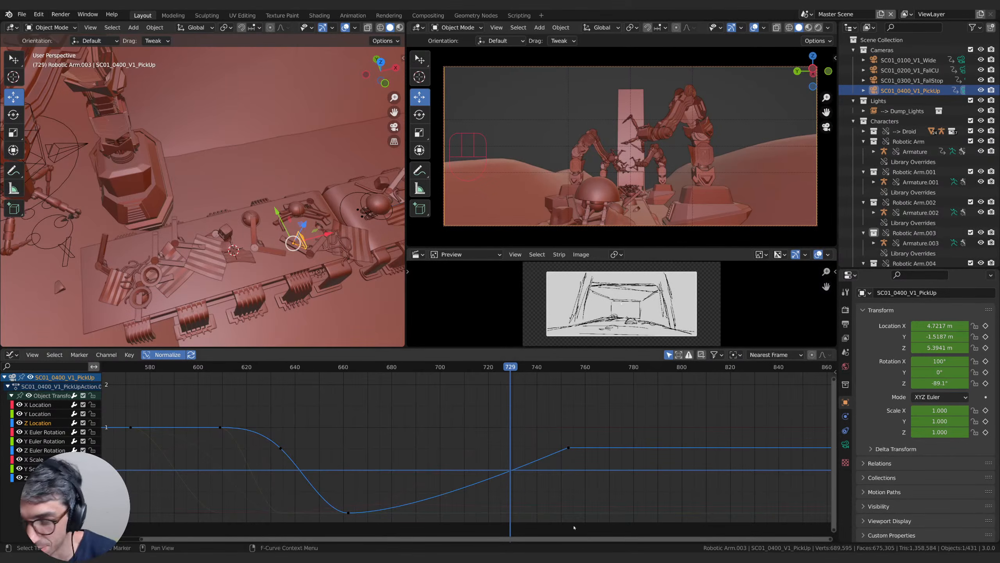
# Step: Play back the shot up to about frame 707 to review the camera's rise and forward motion
pyautogui.press('space')
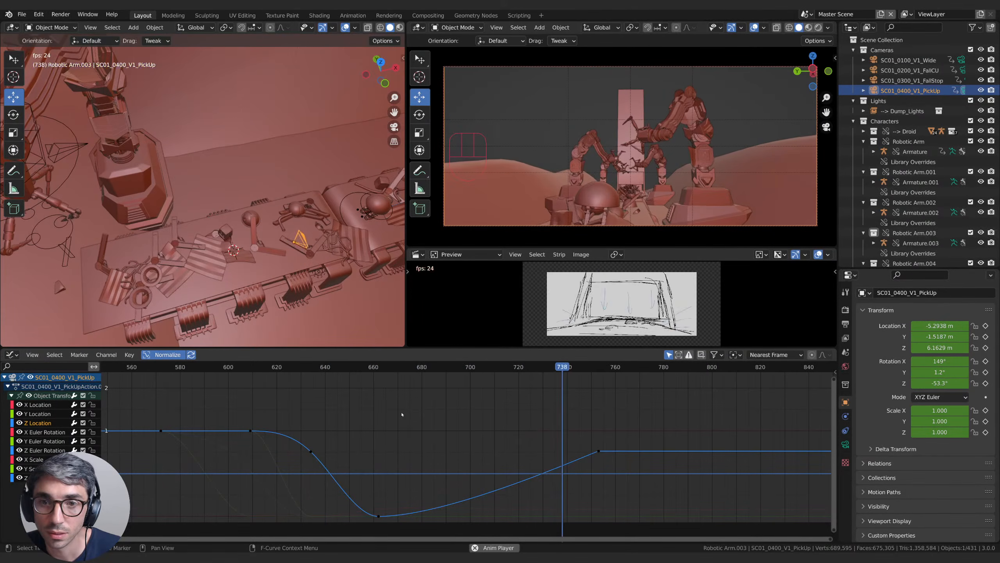
pyautogui.press('space')
pyautogui.press('space')
pyautogui.click(327, 367)
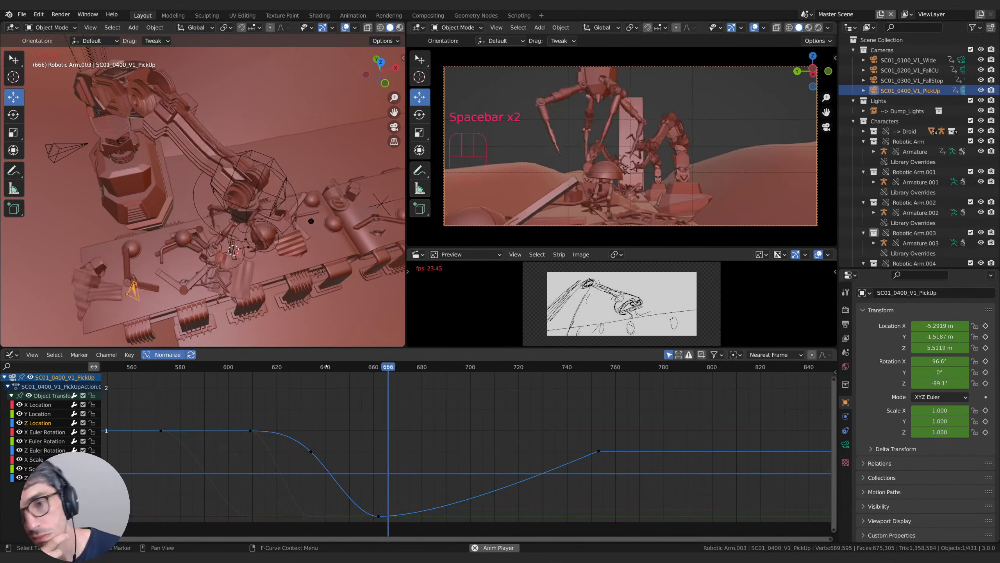
pyautogui.press('space')
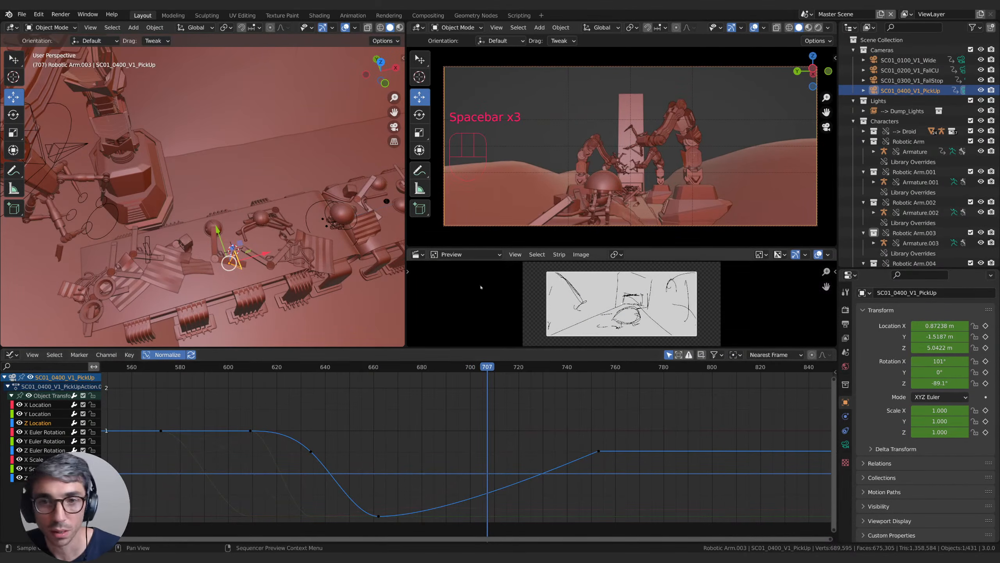
# Step: Raise the X Location keyframe near frame 727 to about 12.1 m and play back the faster forward move
pyautogui.click(40, 404)
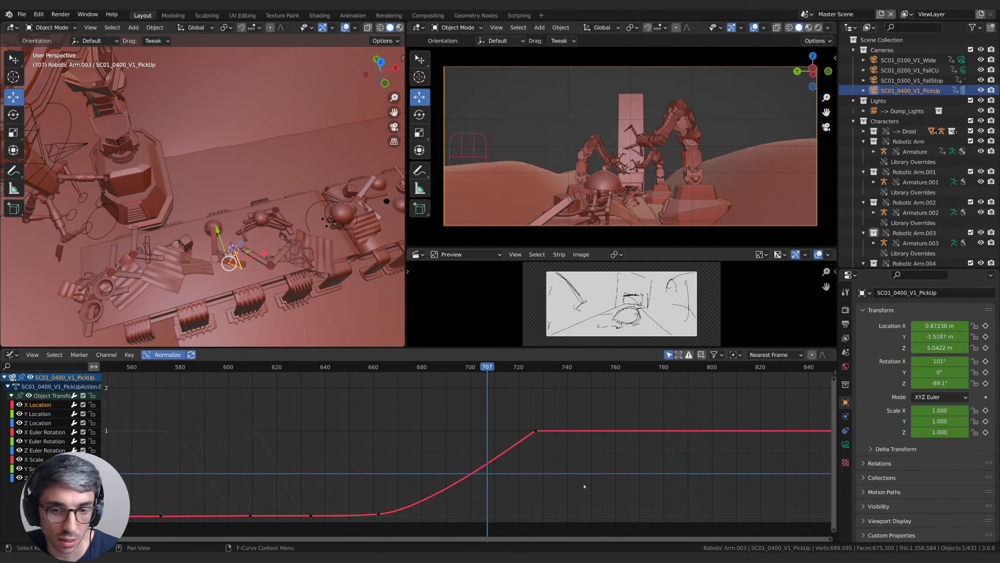
pyautogui.click(535, 431)
pyautogui.press('g')
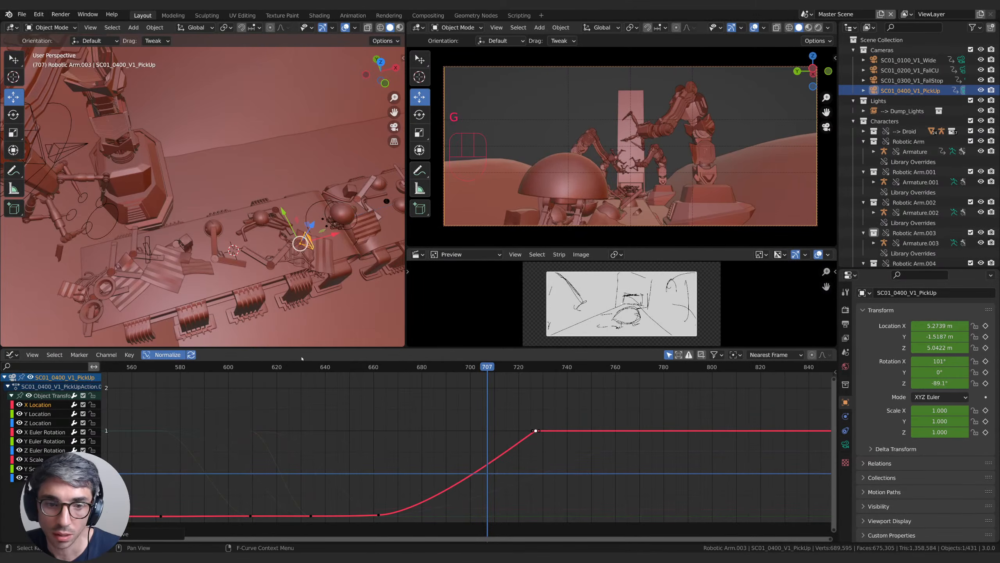
pyautogui.press('space')
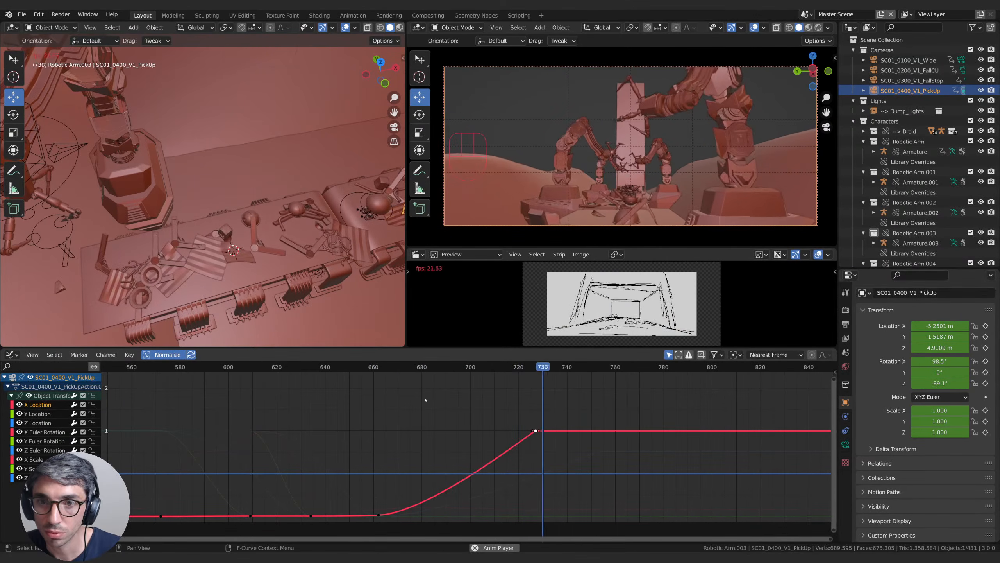
pyautogui.press('space')
pyautogui.press('space')
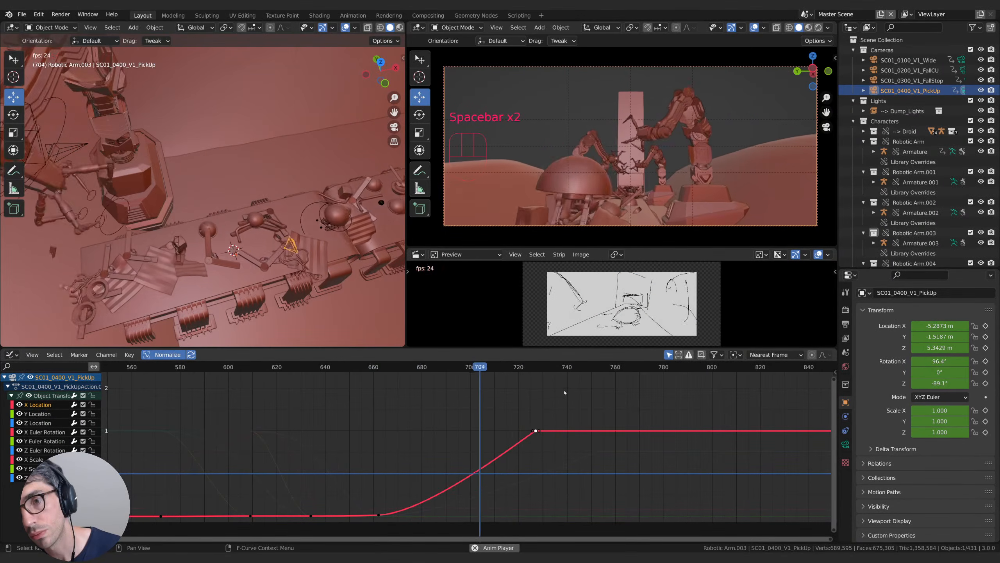
pyautogui.press('space')
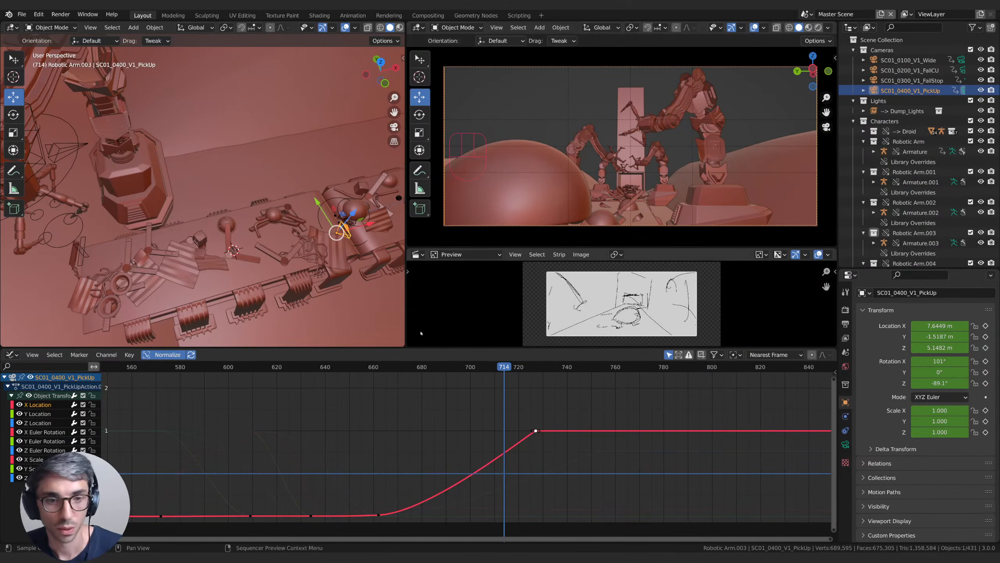
pyautogui.press('space')
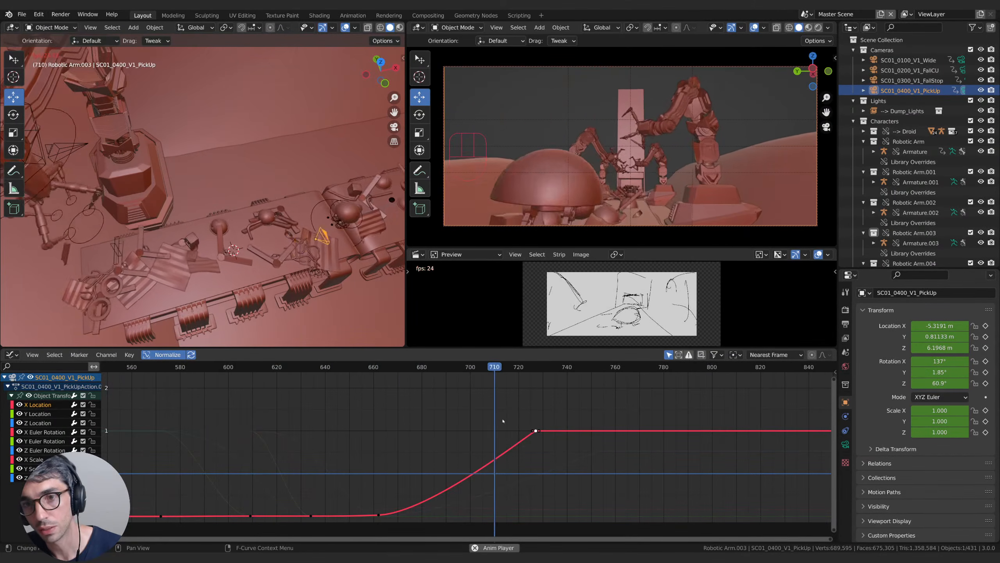
pyautogui.press('space')
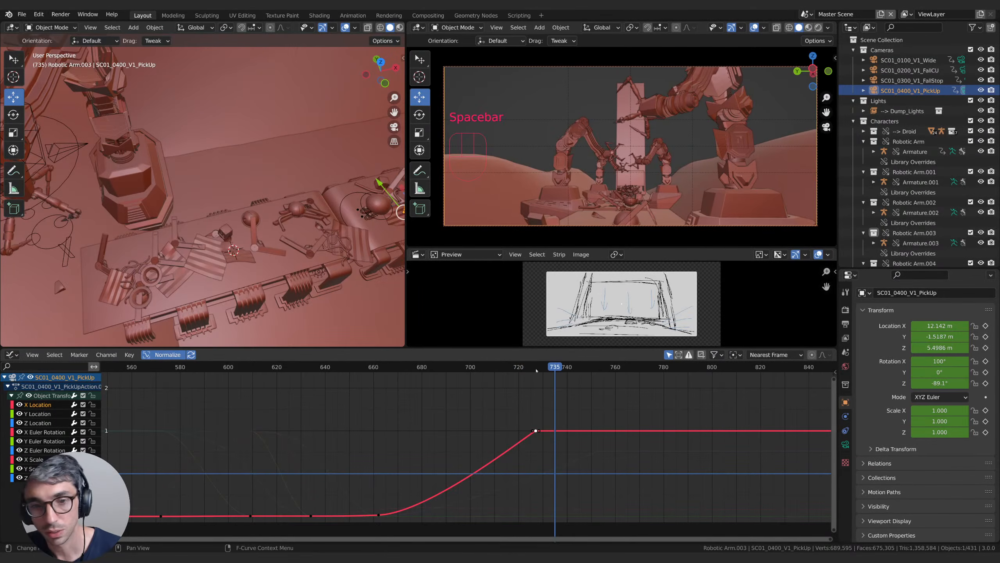
# Step: Step through about frames 714 to 729 to examine where the camera's forward move ends against the storyboard change
pyautogui.moveTo(536, 370); pyautogui.dragTo(505, 369)
pyautogui.press('Right')
pyautogui.press('Right')
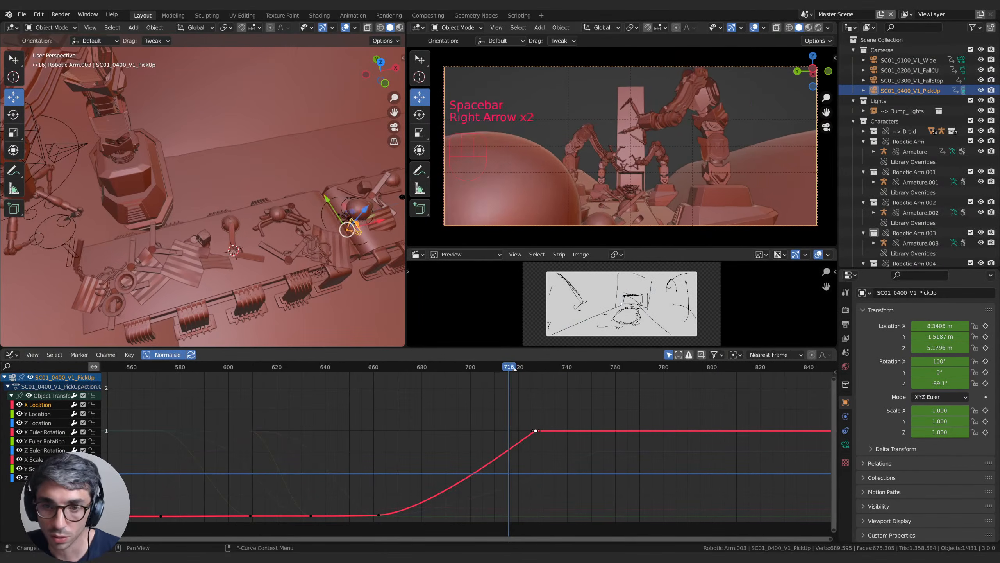
pyautogui.press('Right')
pyautogui.press('Right')
pyautogui.press('Right')
pyautogui.press('Right')
pyautogui.press('Right')
pyautogui.press('Right')
pyautogui.press('Right')
pyautogui.press('Right')
pyautogui.press('Right')
pyautogui.press('Right')
pyautogui.press('Right')
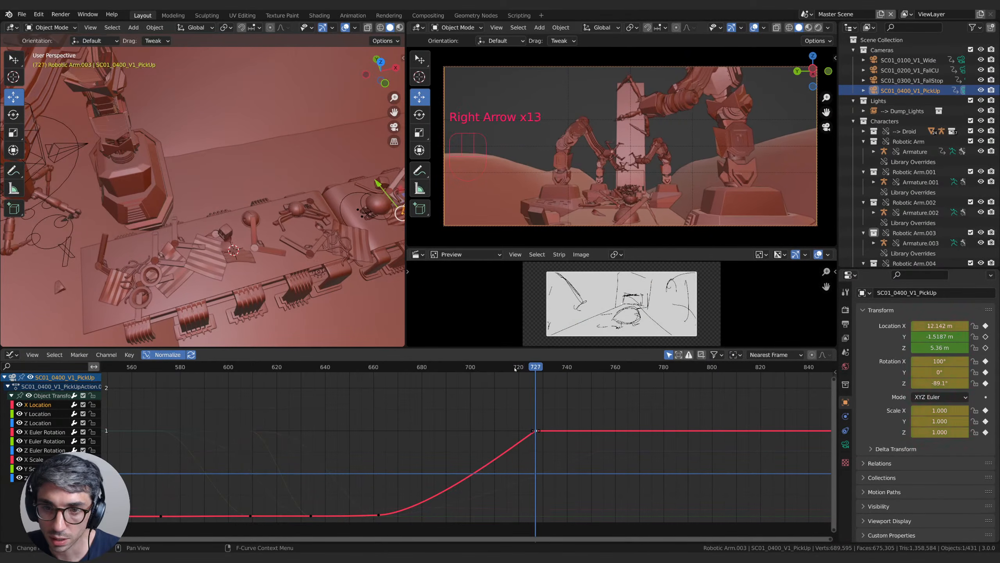
pyautogui.press('Right')
pyautogui.press('Right')
pyautogui.press('Left')
pyautogui.press('Left')
pyautogui.press('Right')
pyautogui.press('Left')
pyautogui.press('Right')
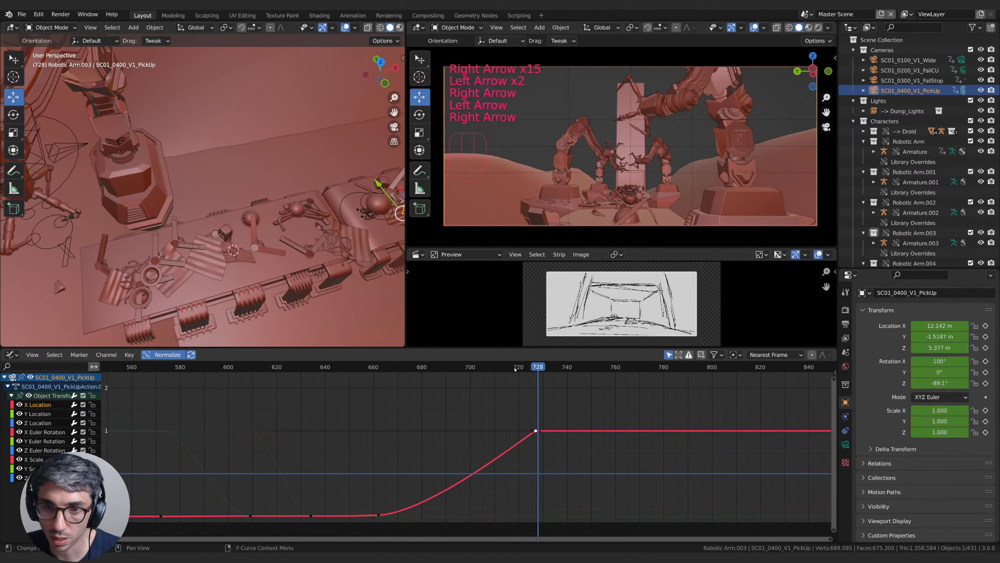
# Step: Move the final X Location keyframe to frame 728 and compare frames 727 and 728
pyautogui.press('g')
pyautogui.click(565, 430)
pyautogui.press('Left')
pyautogui.press('Right')
pyautogui.press('Left')
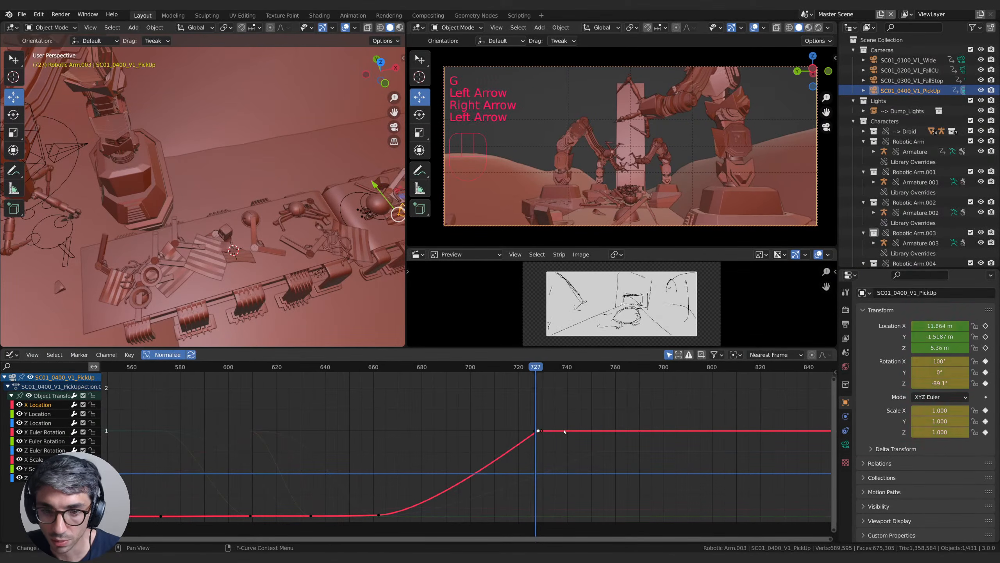
pyautogui.press('Right')
pyautogui.press('Left')
pyautogui.press('Right')
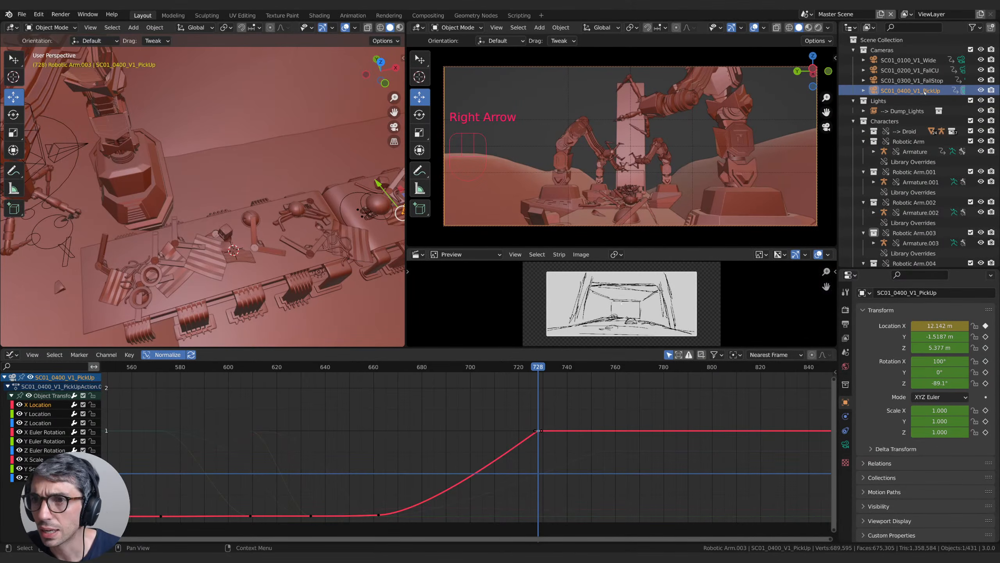
# Step: Duplicate the SC01_0400_V1_PickUp camera and rename the copy SC01_0500_V1_SmasherCU
pyautogui.press('shift')
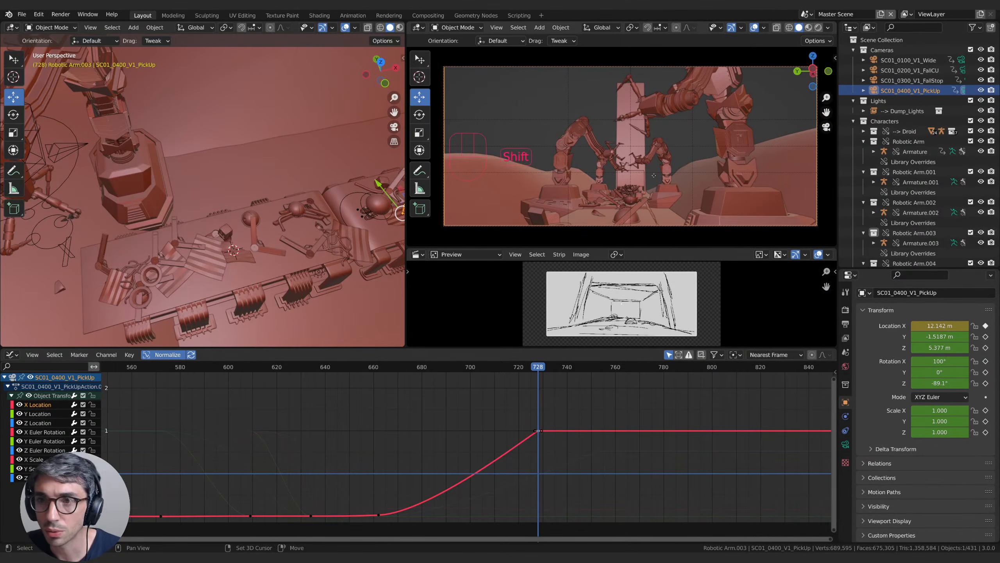
pyautogui.hotkey('shift', 'd')
pyautogui.doubleClick(906, 100)
pyautogui.click(904, 100)
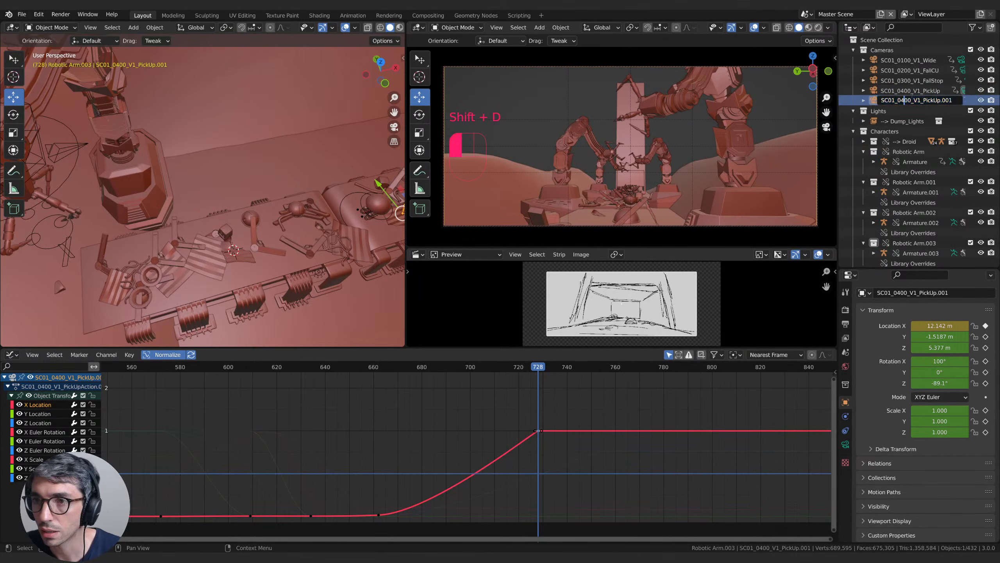
pyautogui.press('Return')
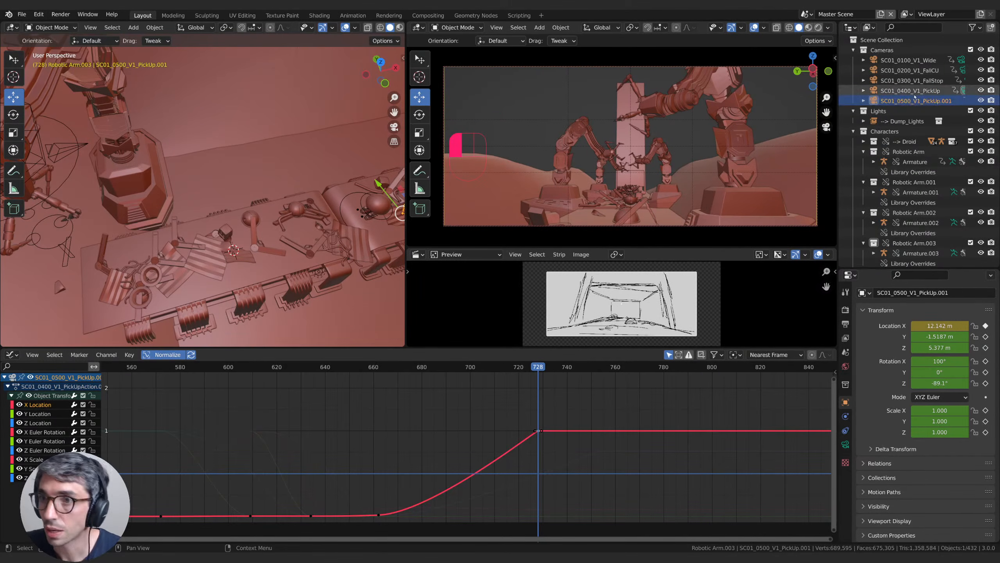
pyautogui.doubleClick(925, 100)
pyautogui.moveTo(926, 100); pyautogui.dragTo(953, 100)
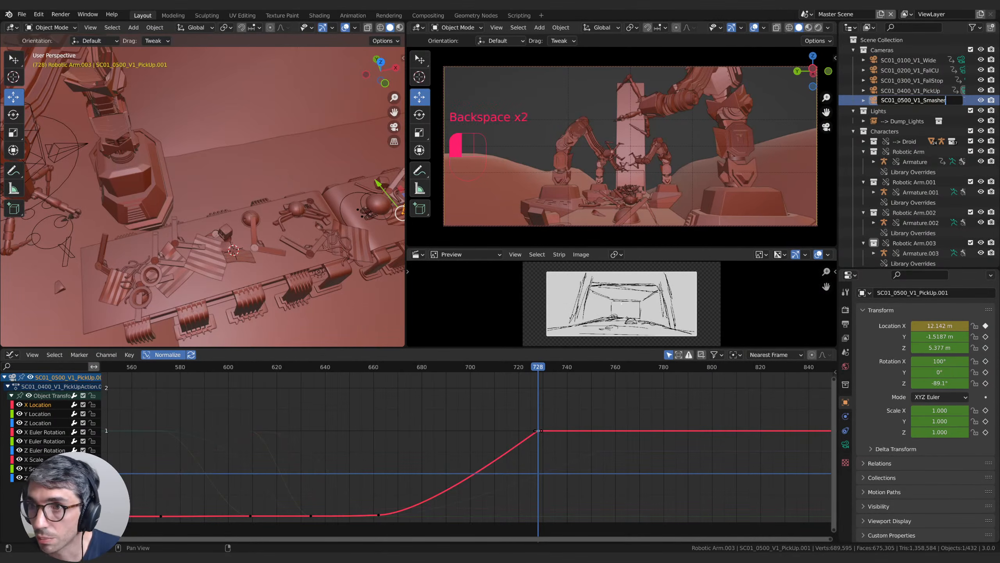
pyautogui.press('Return')
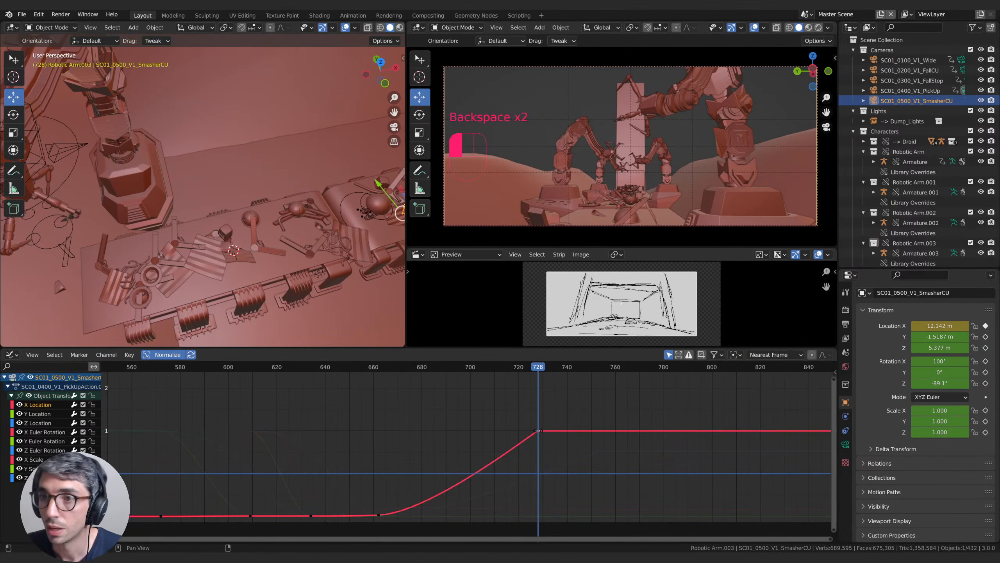
# Step: Show the new camera's lens settings and bind SC01_0500_V1_SmasherCU to a timeline marker at frame 728
pyautogui.moveTo(954, 103); pyautogui.dragTo(907, 102, button='middle')
pyautogui.click(946, 100)
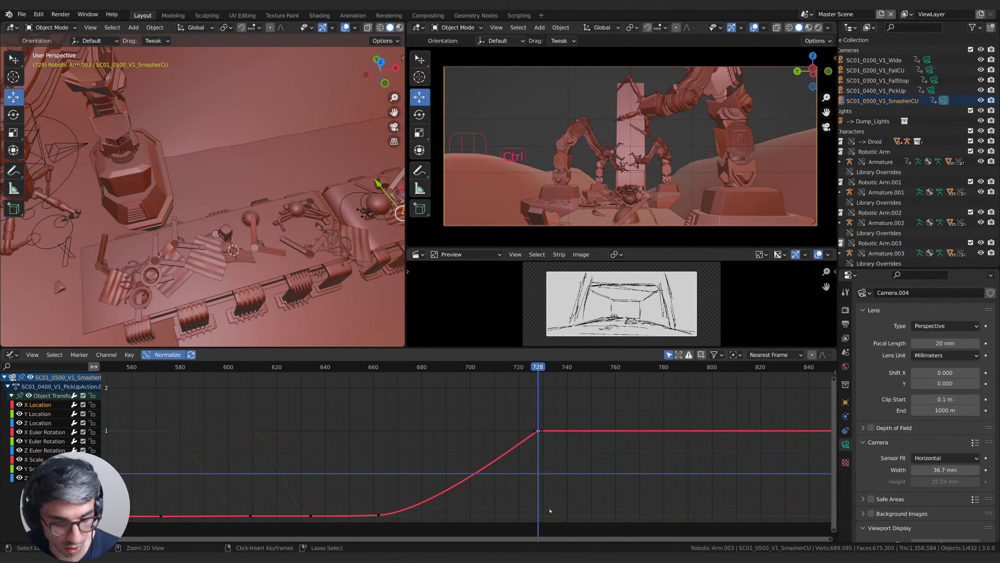
pyautogui.hotkey('ctrl', 'b')
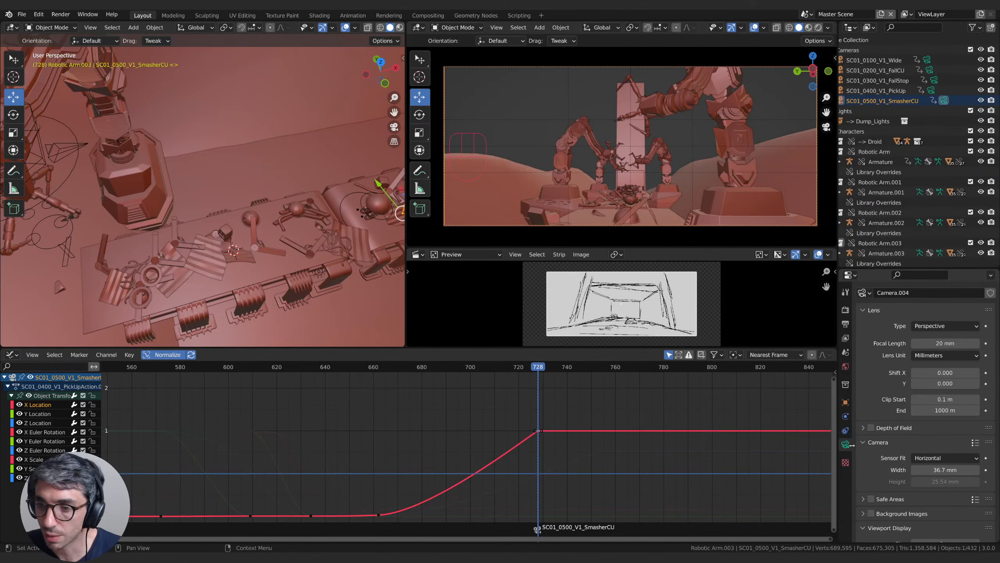
# Step: Set the focal length of the SC01_0500_V1_SmasherCU camera to 150 mm
pyautogui.click(946, 342)
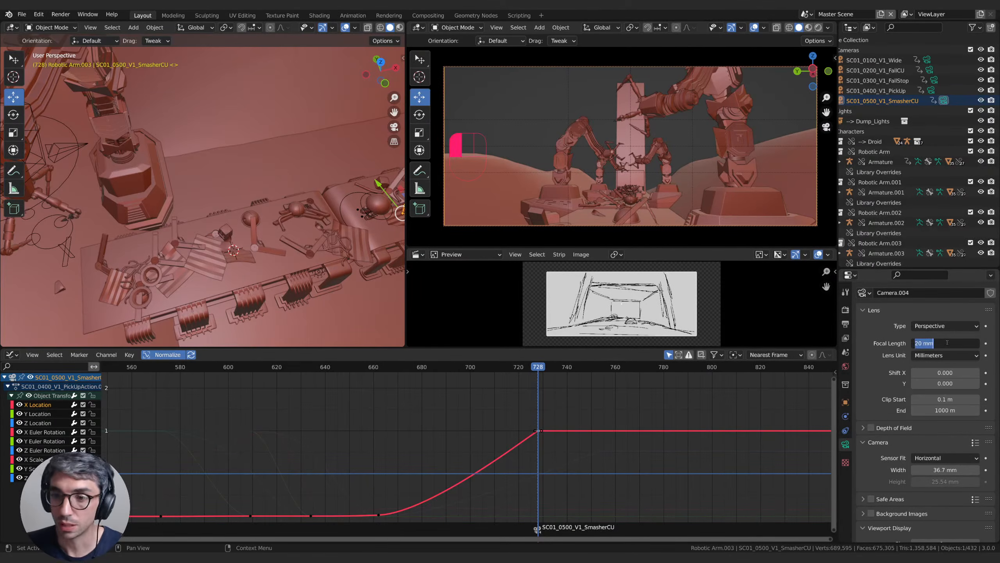
pyautogui.write('150')
pyautogui.press('Return')
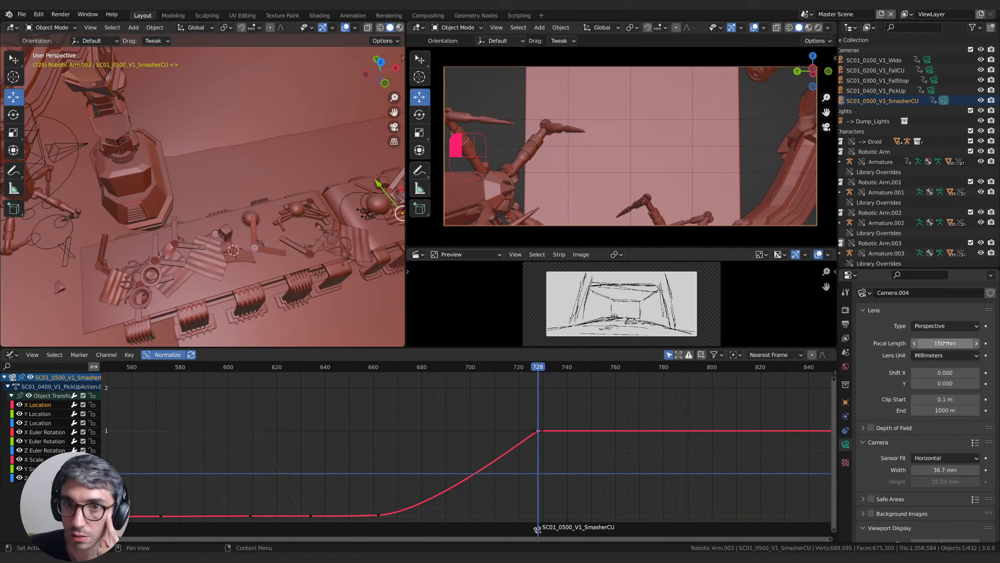
# Step: Clear all location, rotation and scale keyframes from the SC01_0500_V1_SmasherCU camera
pyautogui.click(846, 402)
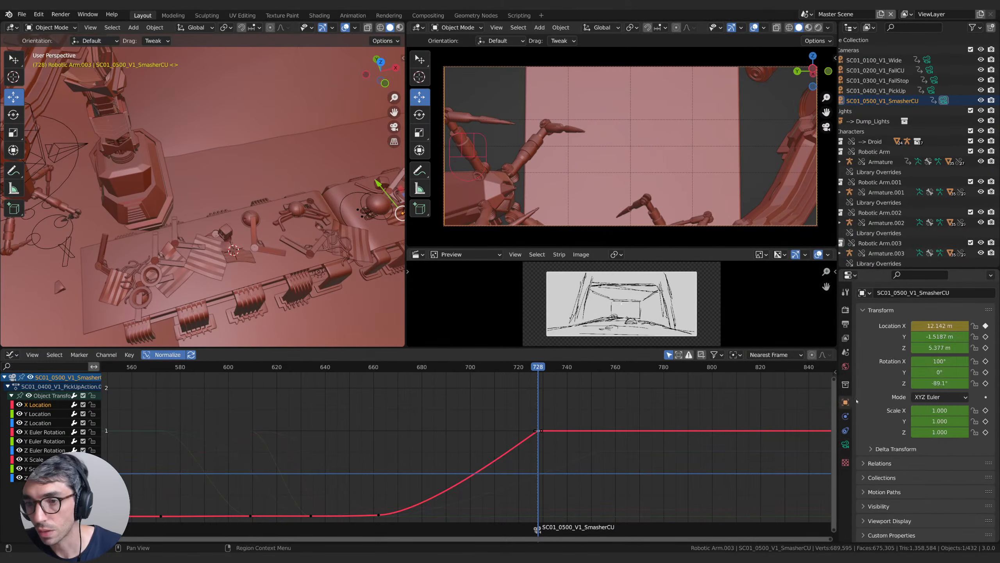
pyautogui.rightClick(932, 336)
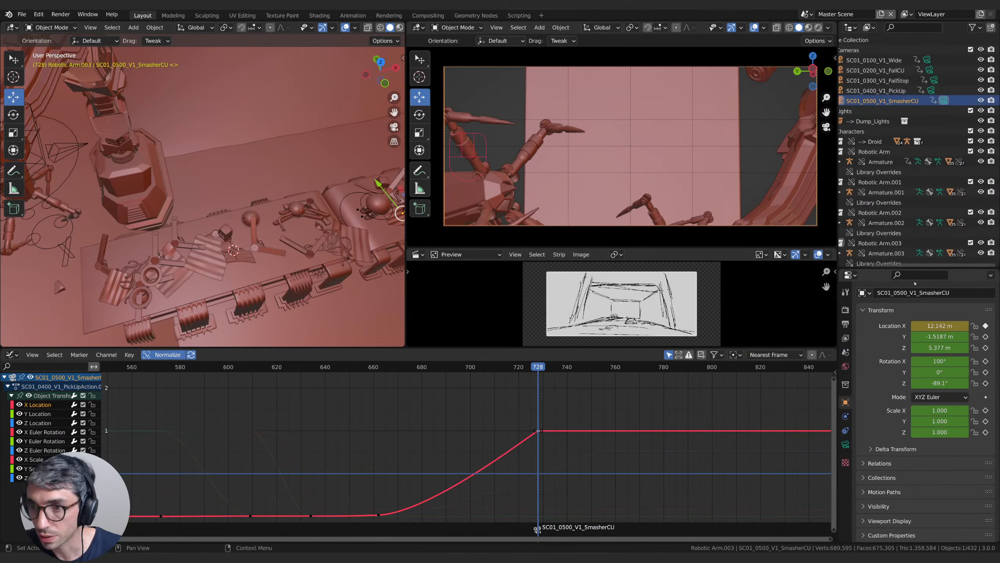
pyautogui.rightClick(939, 326)
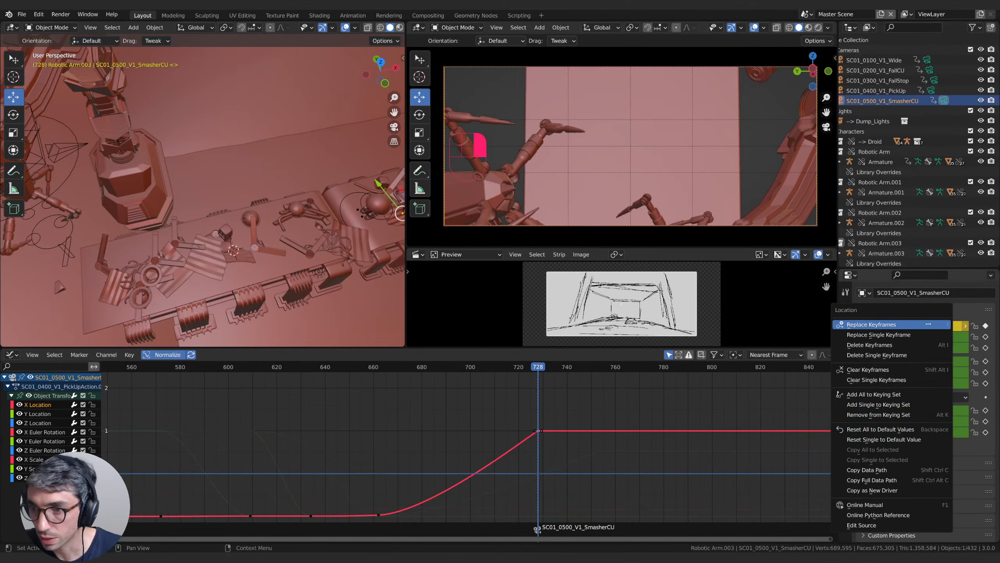
pyautogui.click(894, 344)
pyautogui.rightClick(929, 379)
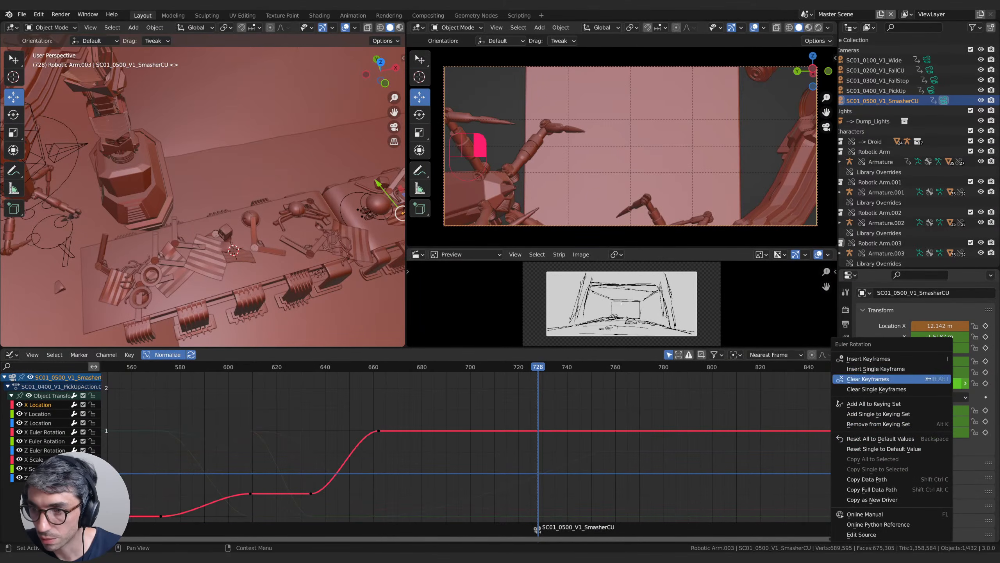
pyautogui.click(906, 379)
pyautogui.rightClick(922, 338)
pyautogui.click(896, 360)
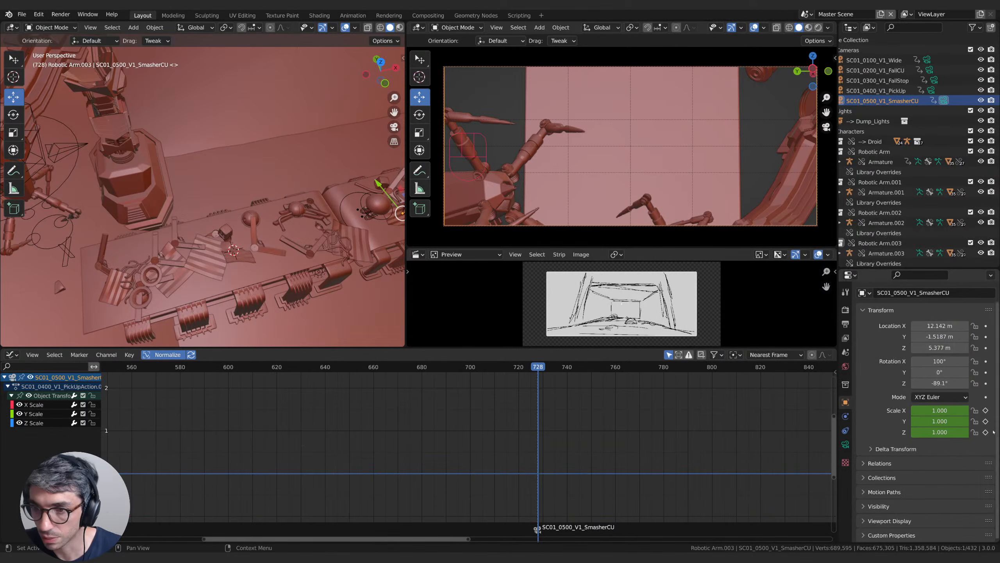
pyautogui.rightClick(937, 421)
pyautogui.click(886, 388)
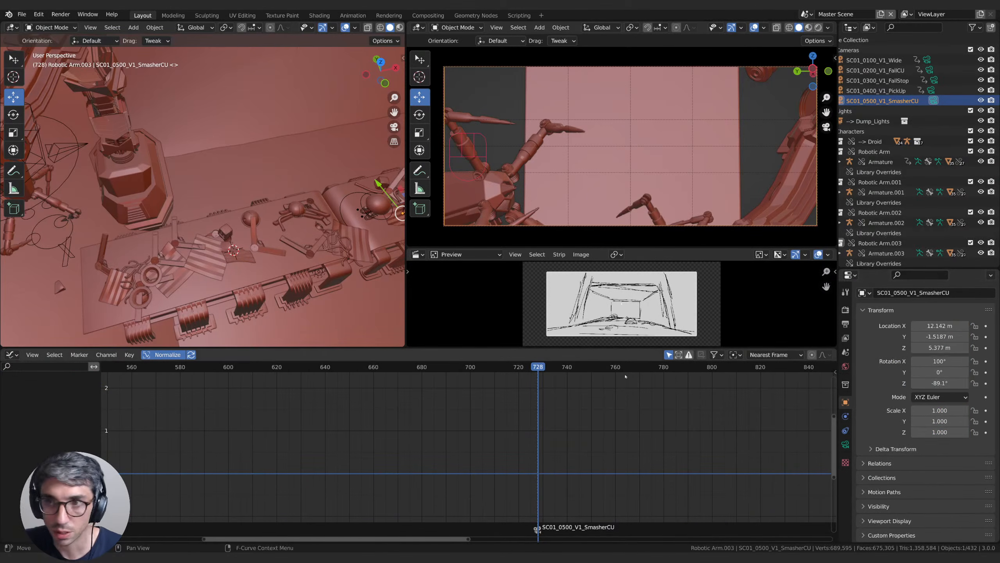
# Step: Tilt the camera to an X rotation of about 89.9° and play the storyboard across the shot change
pyautogui.moveTo(940, 361)
pyautogui.mouseDown()
pyautogui.moveTo(892, 361)
pyautogui.moveTo(940, 361)
pyautogui.mouseUp()
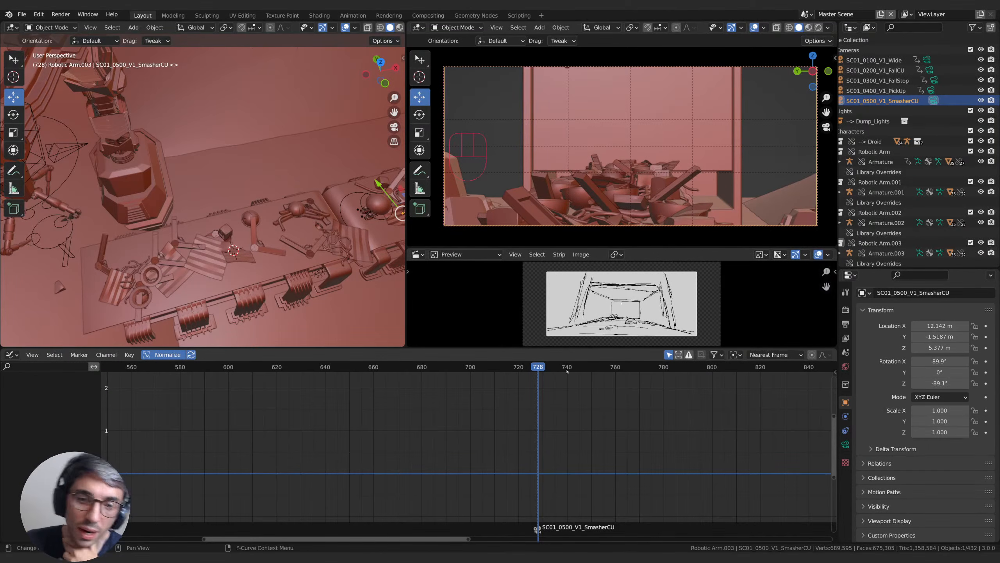
pyautogui.moveTo(542, 369); pyautogui.dragTo(514, 365)
pyautogui.press('space')
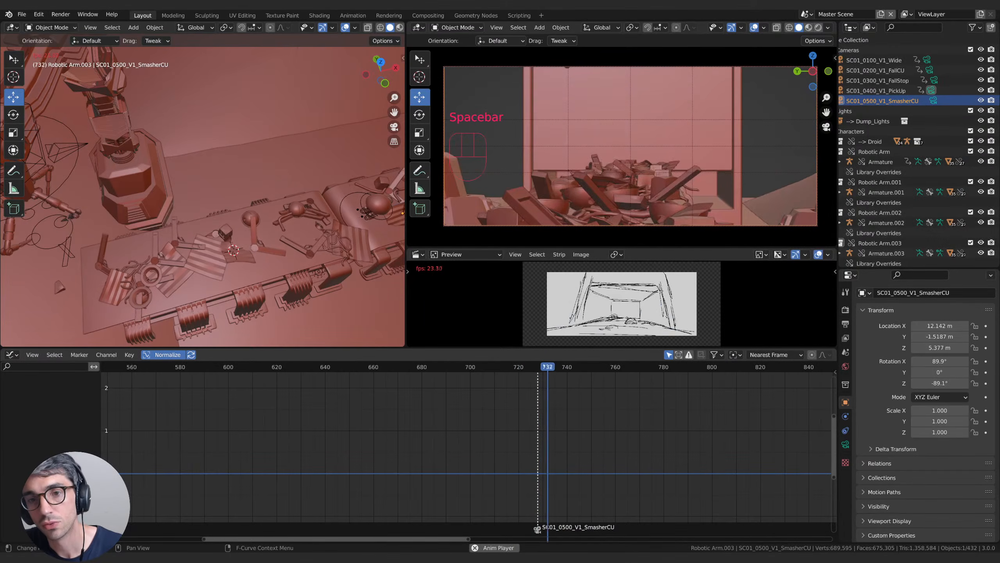
pyautogui.press('space')
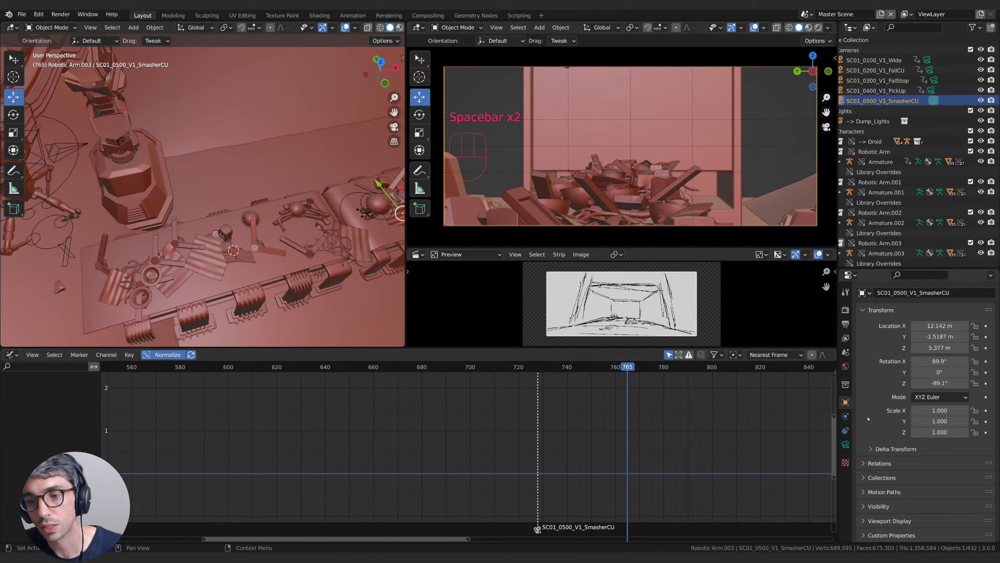
# Step: Change the SmasherCU camera's focal length to 24 mm
pyautogui.click(845, 444)
pyautogui.click(948, 343)
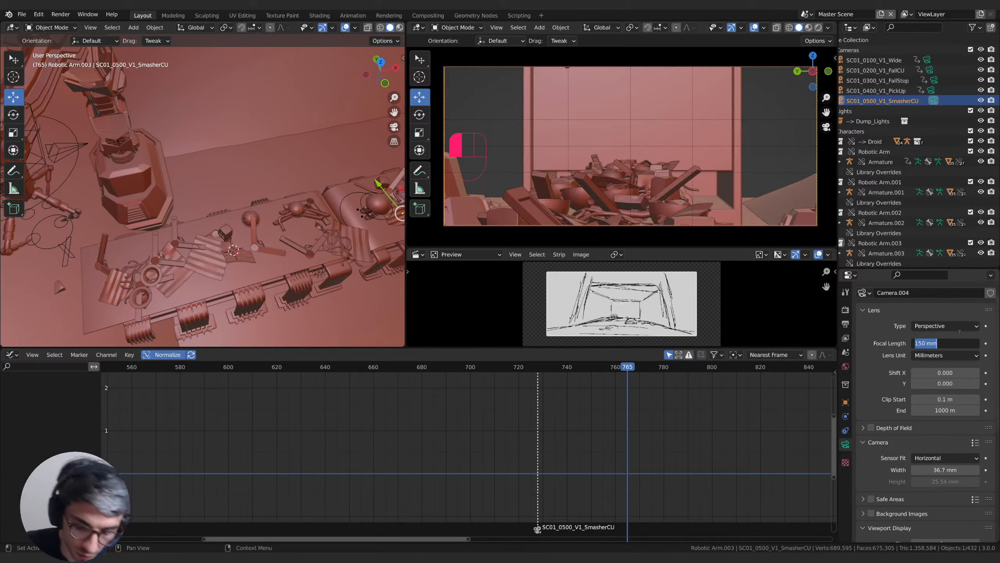
pyautogui.write('24')
pyautogui.press('Return')
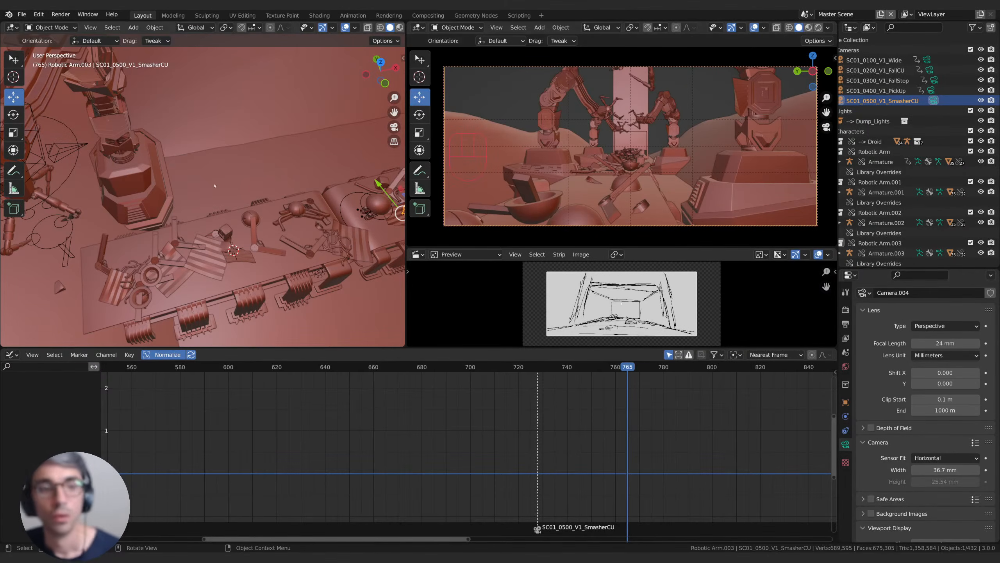
# Step: Move the camera along the conveyor belt close to the smasher, to about X 103.98 m, Y -0.47 m and Z 4.75 m
pyautogui.keyDown('shift'); pyautogui.moveTo(350, 183); pyautogui.dragTo(150, 220, button='middle'); pyautogui.keyUp('shift')
pyautogui.scroll(-6, 150, 220)
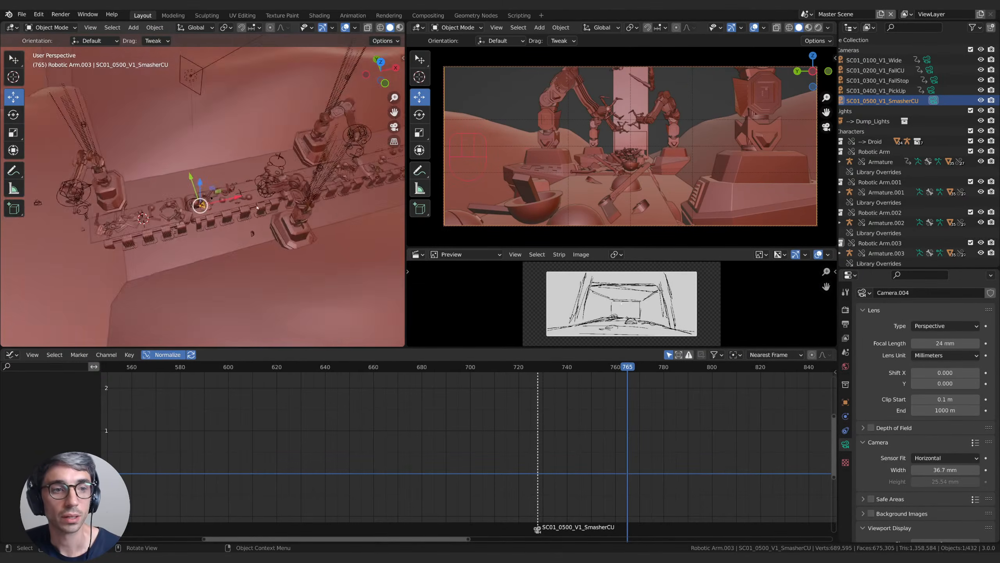
pyautogui.keyDown('shift'); pyautogui.moveTo(245, 203); pyautogui.dragTo(161, 239, button='middle'); pyautogui.keyUp('shift')
pyautogui.moveTo(149, 235); pyautogui.dragTo(398, 174)
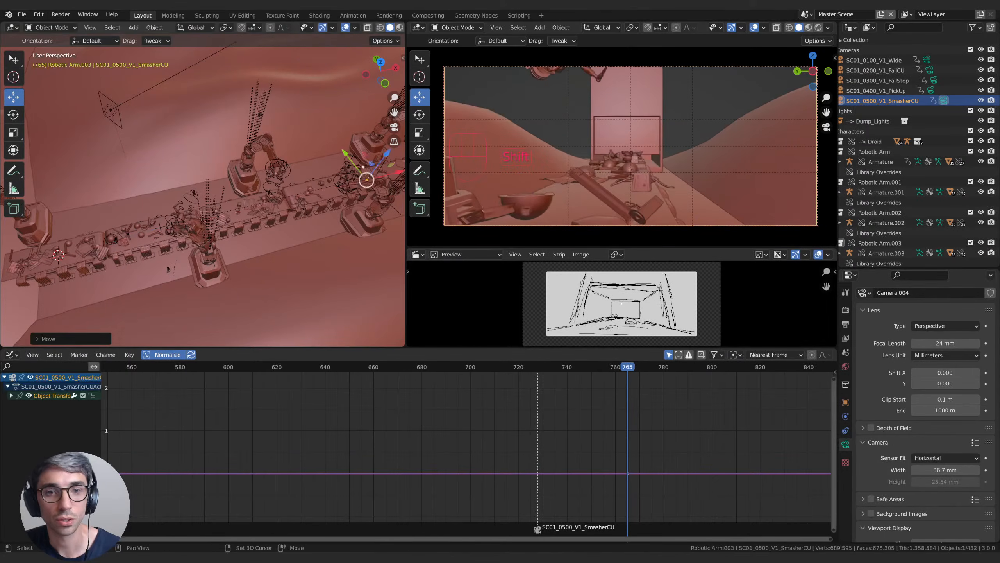
pyautogui.keyDown('shift'); pyautogui.moveTo(342, 176); pyautogui.dragTo(106, 248, button='middle'); pyautogui.keyUp('shift')
pyautogui.moveTo(151, 246); pyautogui.dragTo(335, 198)
pyautogui.keyDown('shift'); pyautogui.moveTo(650, 177); pyautogui.dragTo(751, 94, button='middle'); pyautogui.keyUp('shift')
# Step: Tilt the camera up to an X rotation of about 114° and set its focal length to 14 mm
pyautogui.click(845, 402)
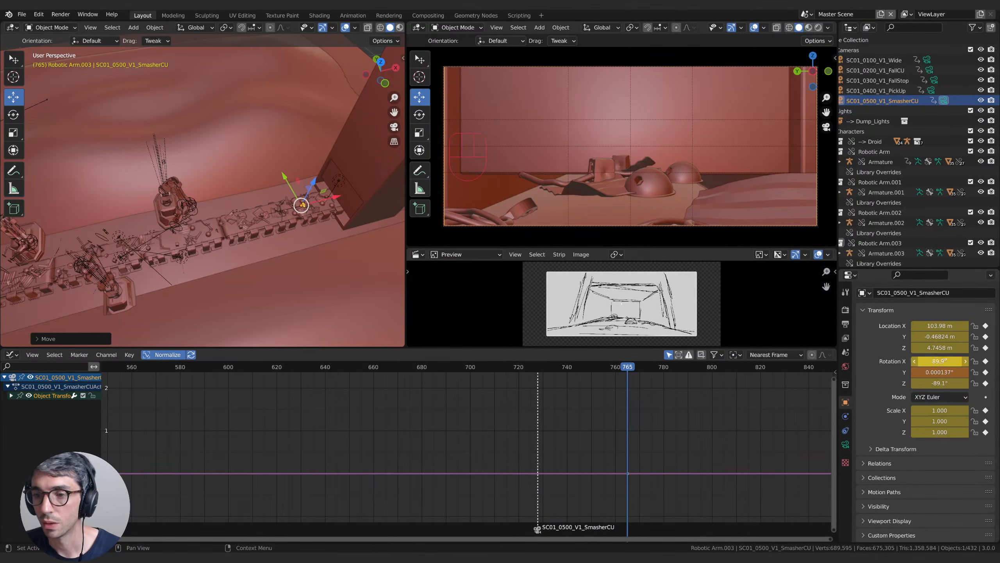
pyautogui.moveTo(940, 361); pyautogui.dragTo(956, 361)
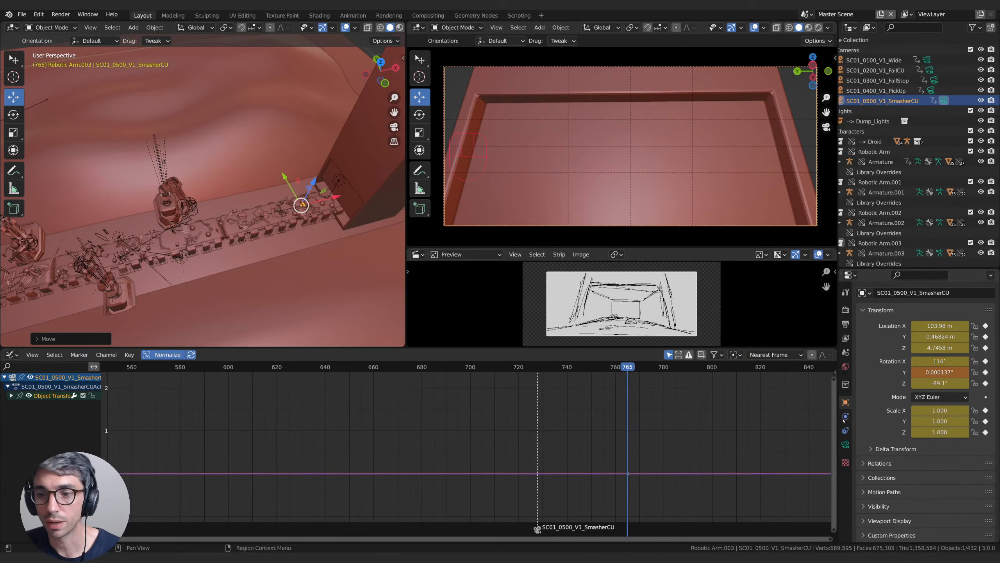
pyautogui.click(845, 444)
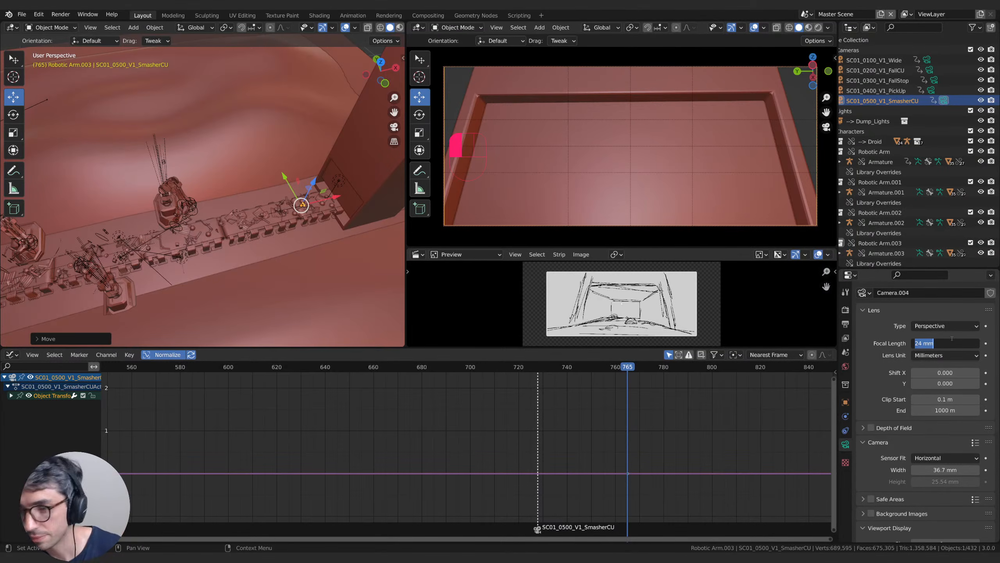
pyautogui.click(952, 340)
pyautogui.write('14')
pyautogui.press('Return')
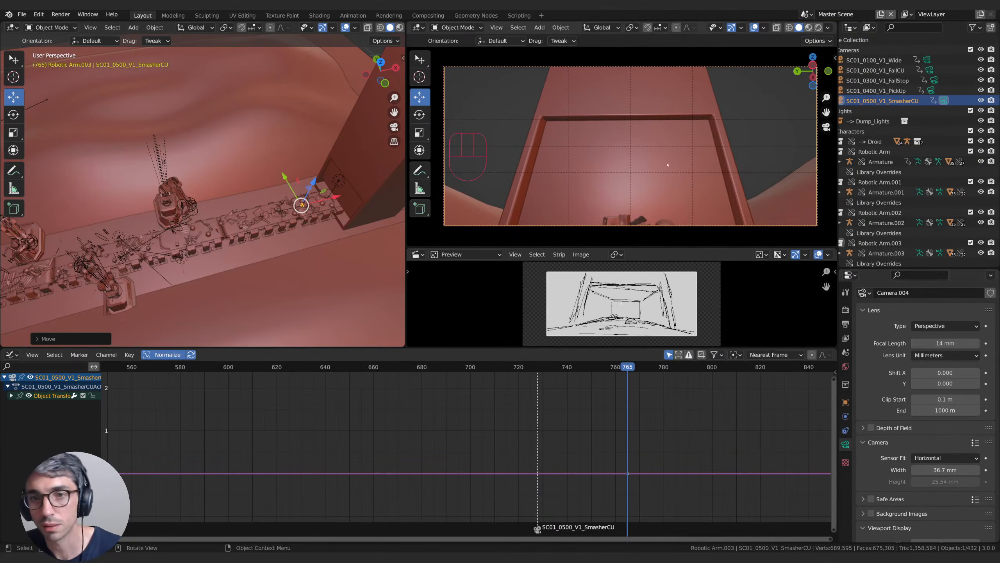
# Step: Lower the camera's X rotation to about 104° and pull it back from the smasher to about X 101.58 m
pyautogui.click(846, 402)
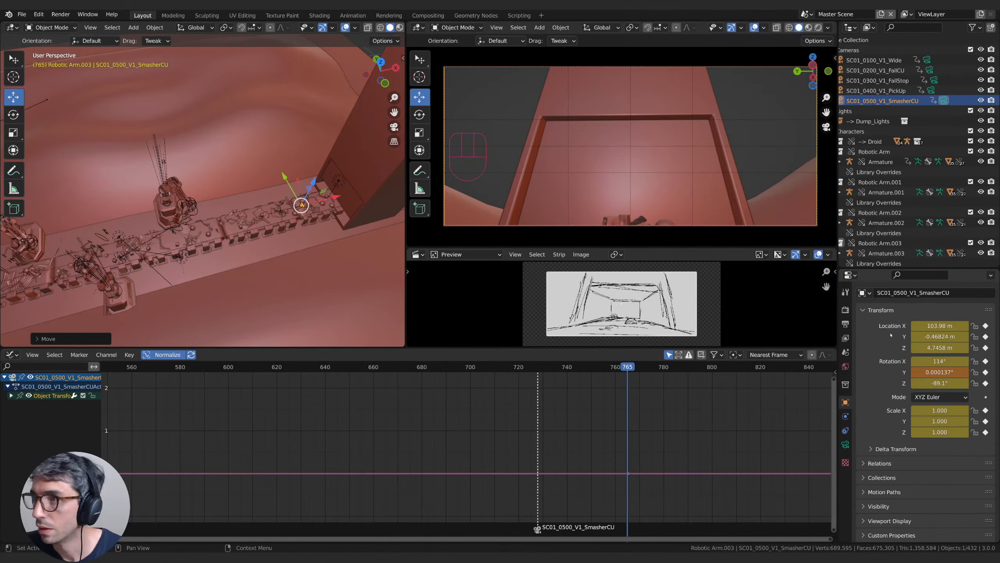
pyautogui.moveTo(939, 361); pyautogui.dragTo(925, 361)
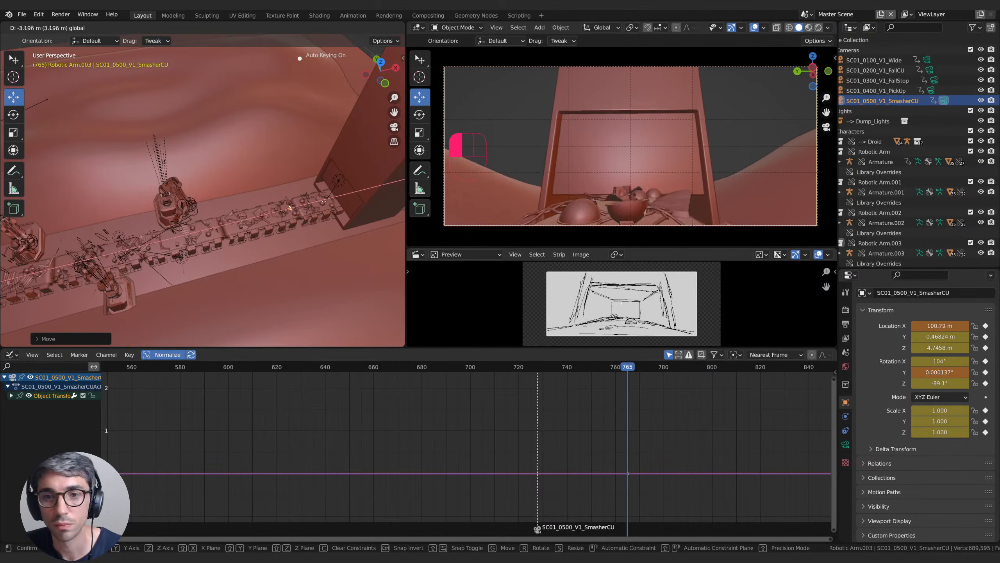
pyautogui.click(692, 376)
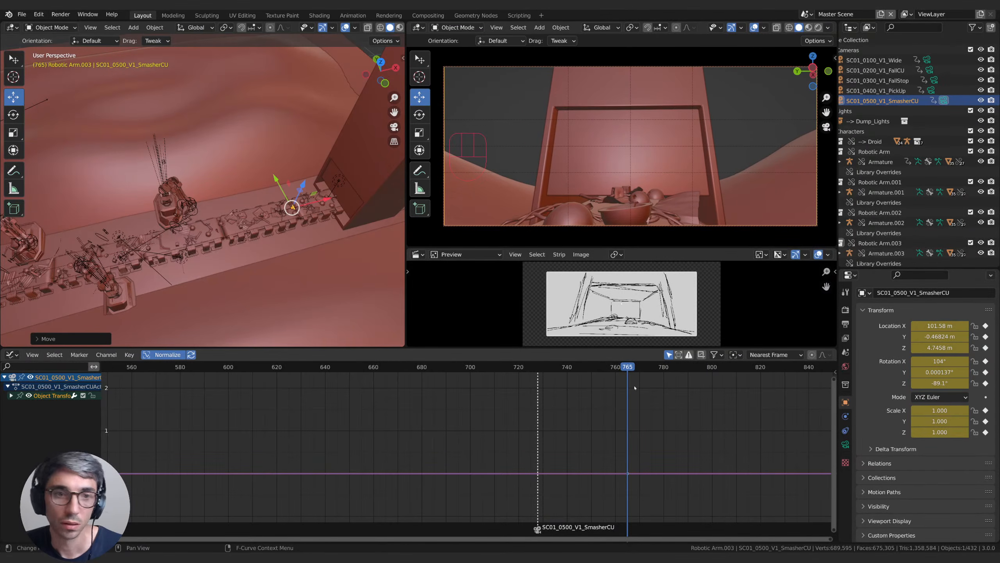
# Step: Move the SC01_0500_V1_SmasherCU marker to frame 724 and key the camera there farther back, at about X 94.77 m
pyautogui.moveTo(627, 367)
pyautogui.mouseDown()
pyautogui.moveTo(478, 372)
pyautogui.moveTo(563, 379)
pyautogui.moveTo(512, 381)
pyautogui.moveTo(563, 388)
pyautogui.moveTo(520, 390)
pyautogui.moveTo(530, 391)
pyautogui.moveTo(512, 370)
pyautogui.moveTo(534, 370)
pyautogui.moveTo(513, 368)
pyautogui.moveTo(535, 372)
pyautogui.moveTo(530, 378)
pyautogui.mouseUp()
pyautogui.press('g')
pyautogui.click(519, 375)
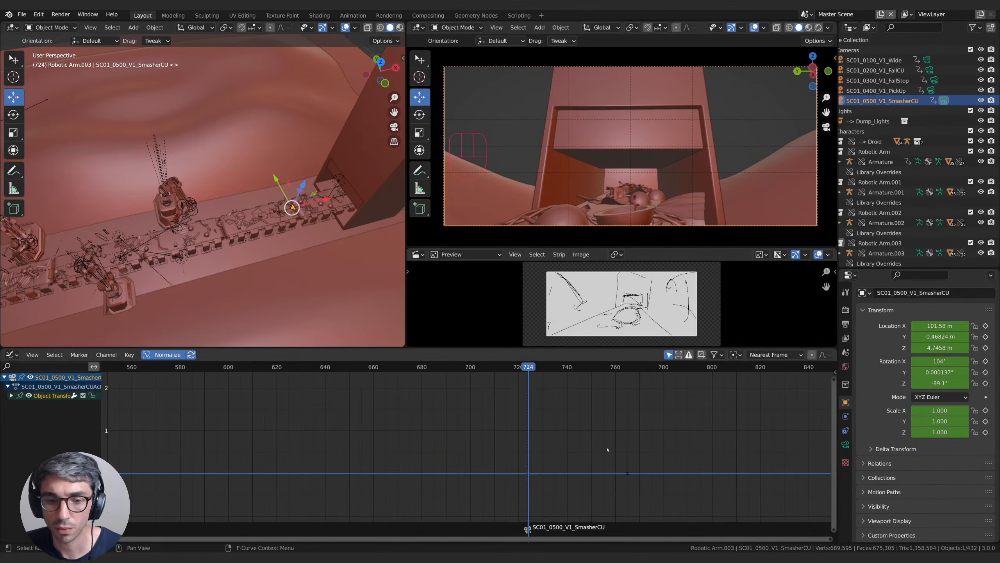
pyautogui.moveTo(328, 200); pyautogui.dragTo(298, 205)
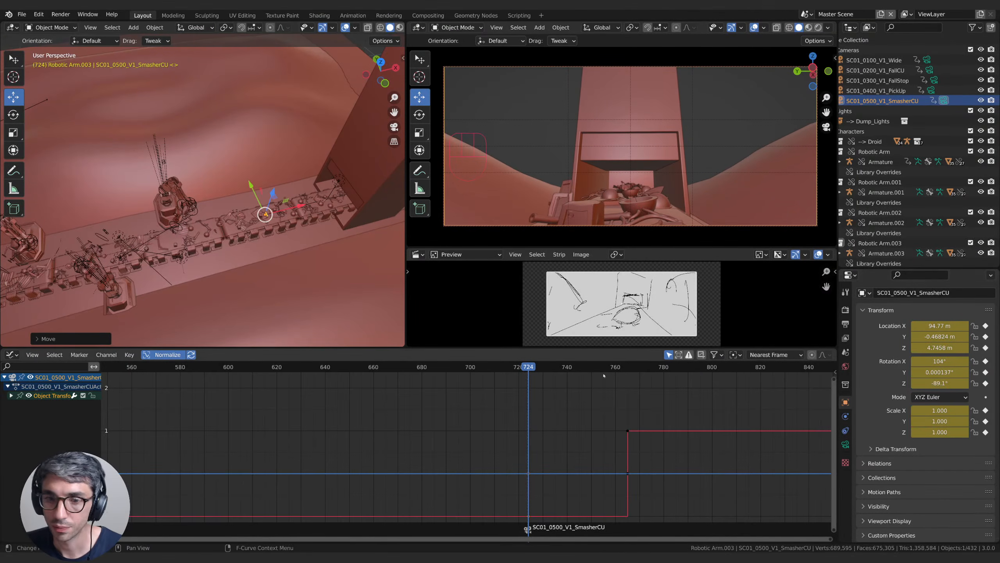
# Step: Show the camera's keyframes in the Dope Sheet, try Bezier interpolation on them and scrub through the move
pyautogui.moveTo(664, 406); pyautogui.dragTo(506, 533)
pyautogui.hotkey('ctrl', 'Tab')
pyautogui.click(641, 429)
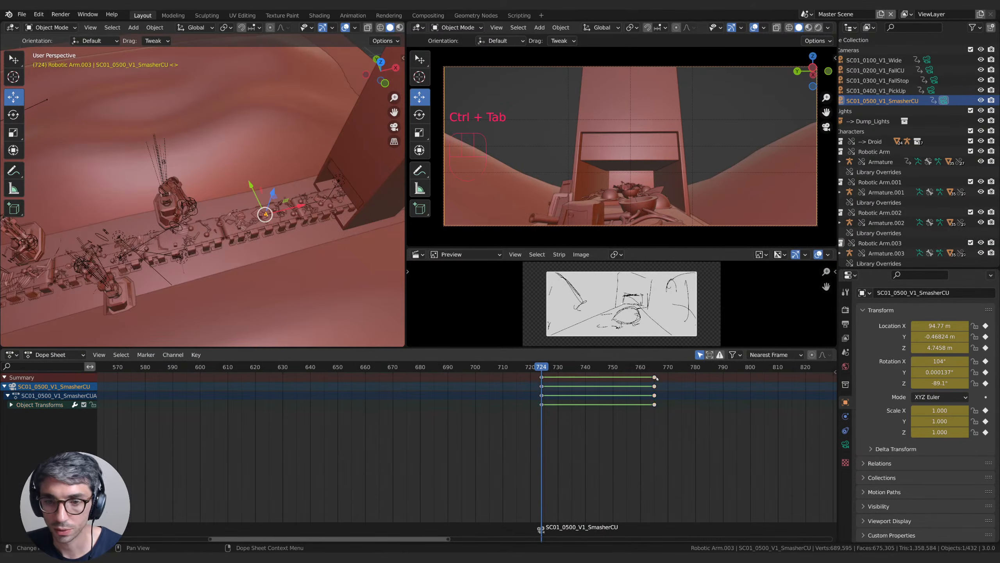
pyautogui.rightClick(553, 377)
pyautogui.moveTo(550, 376)
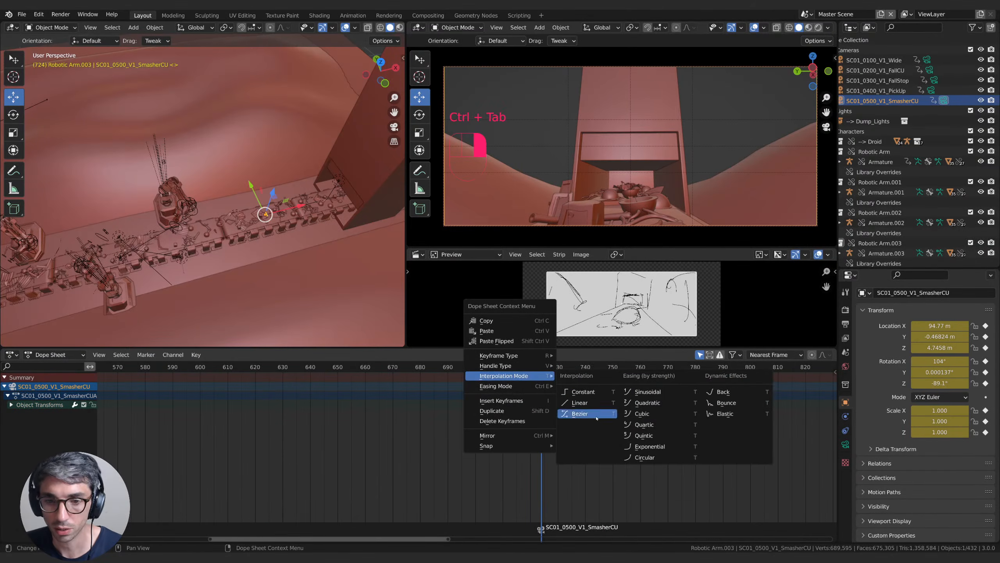
pyautogui.click(597, 418)
pyautogui.moveTo(555, 412); pyautogui.dragTo(487, 407, button='middle')
pyautogui.moveTo(474, 368); pyautogui.dragTo(548, 375)
# Step: Change the camera keyframes' interpolation to Linear and play back the push-in toward the smasher
pyautogui.rightClick(475, 379)
pyautogui.moveTo(476, 378)
pyautogui.click(515, 405)
pyautogui.press('space')
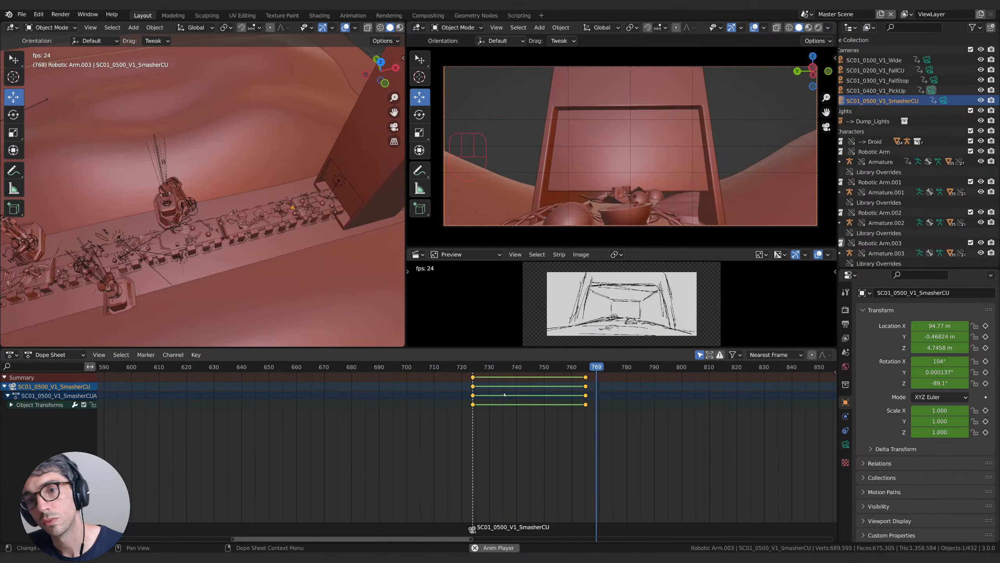
pyautogui.press('space')
# Step: Insert a single X Location keyframe on the BeltControl object at frame 723
pyautogui.scroll(-10, 877, 132)
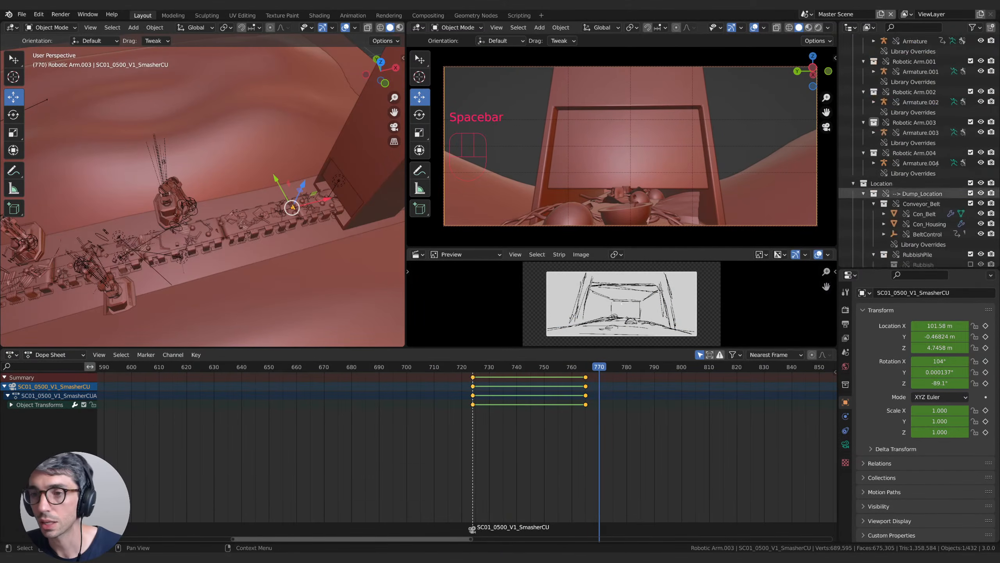
pyautogui.click(912, 136)
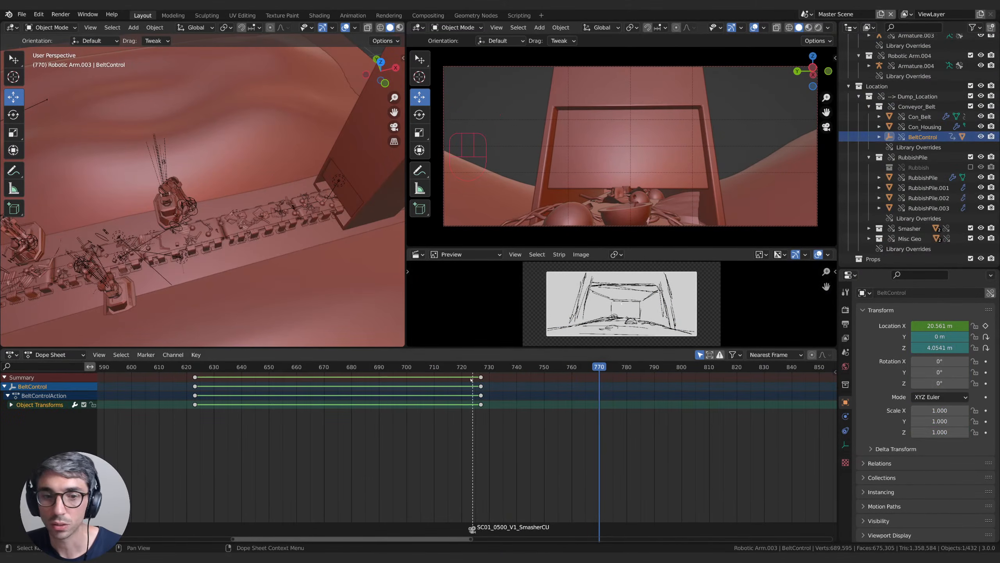
pyautogui.moveTo(473, 367); pyautogui.dragTo(472, 373)
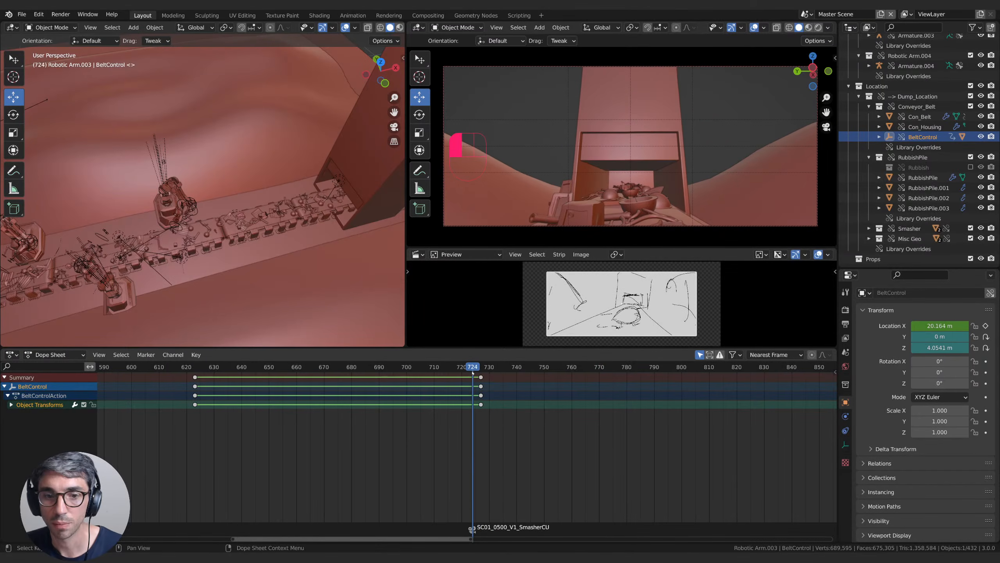
pyautogui.press('Left')
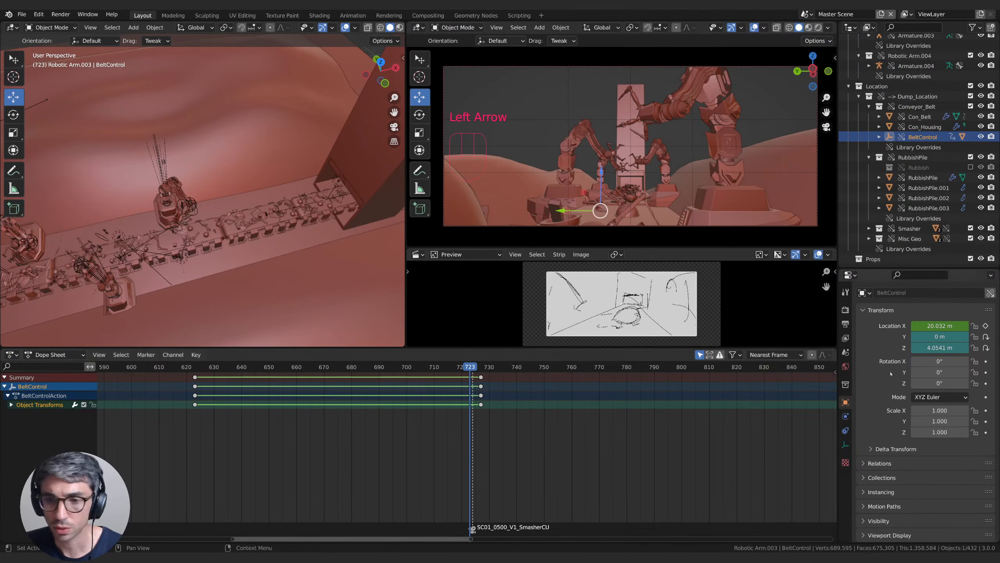
pyautogui.rightClick(931, 328)
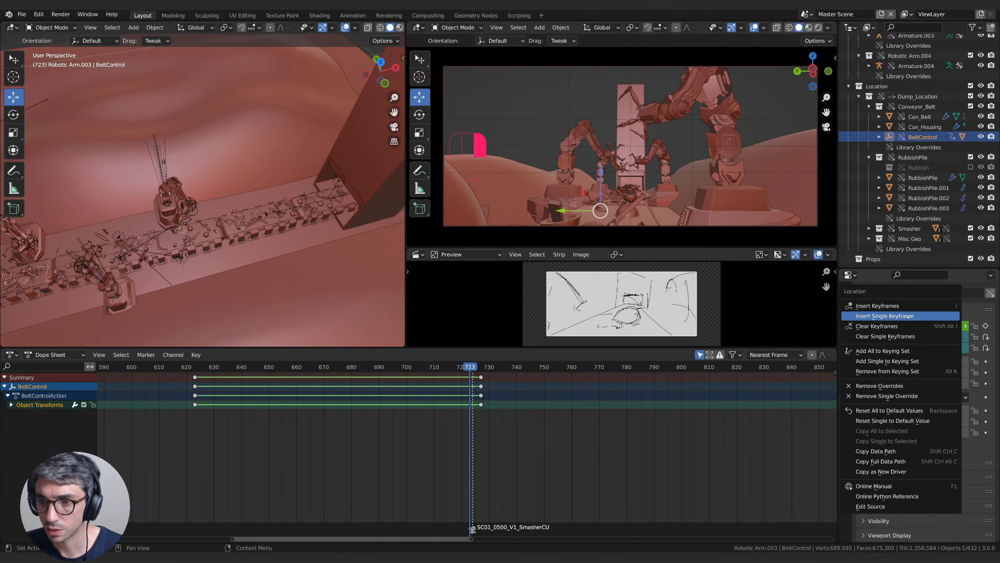
pyautogui.click(908, 317)
# Step: Delete BeltControl's old final keyframe just after frame 724
pyautogui.click(481, 377)
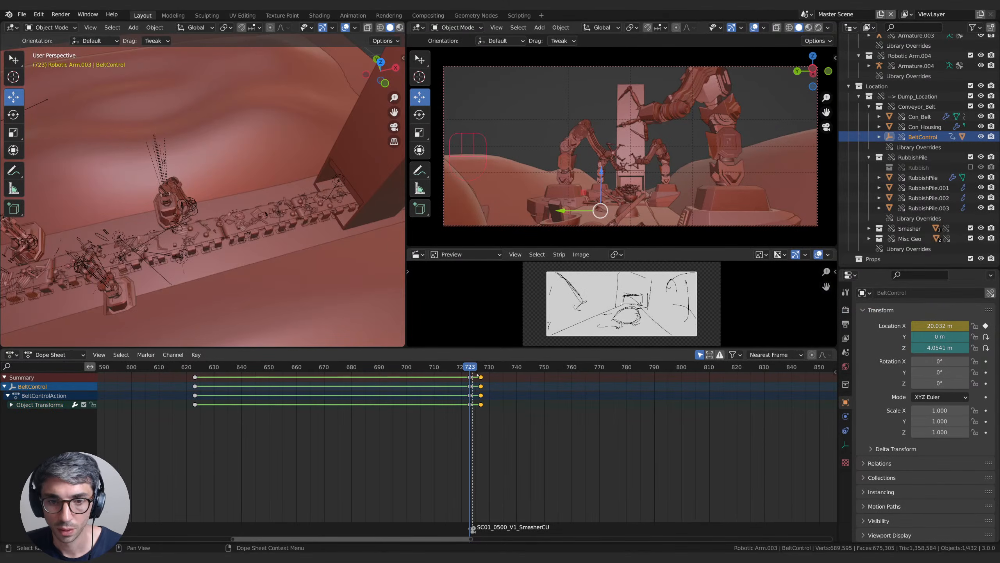
pyautogui.click(473, 370)
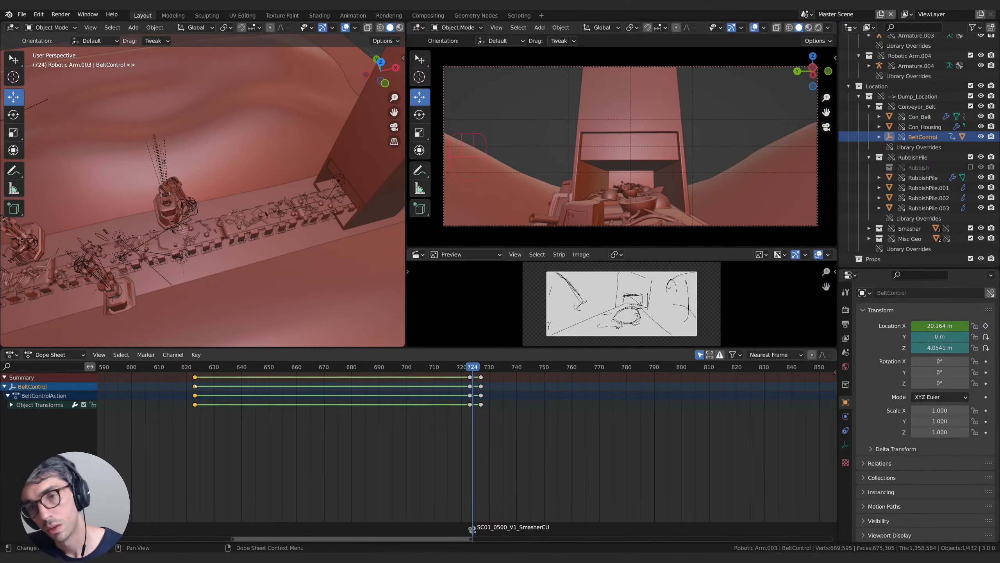
pyautogui.press('x')
pyautogui.click(481, 379)
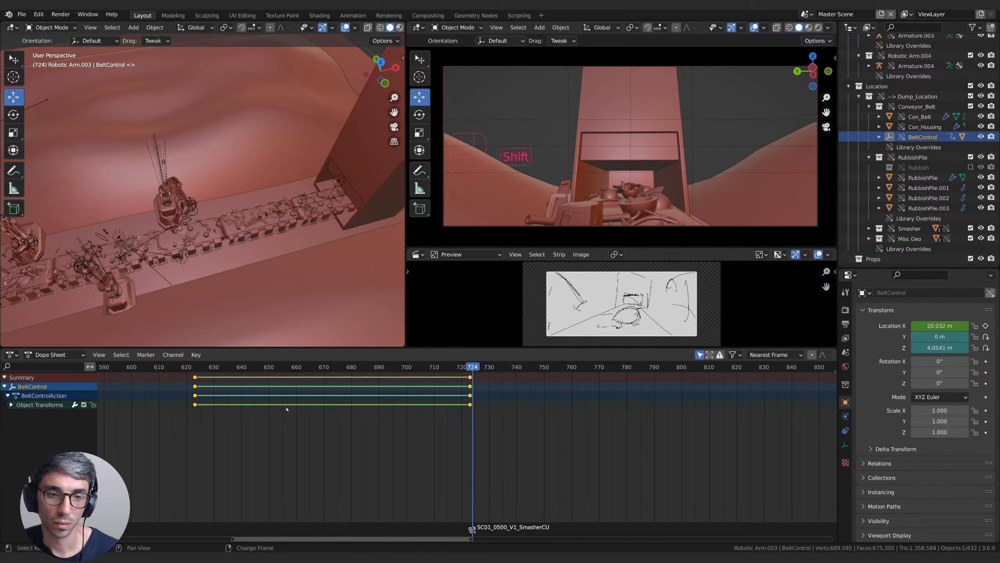
# Step: Duplicate all of BeltControl's keyframes so the copied cycle starts at frame 724, and play back the shot
pyautogui.hotkey('shift', 'd')
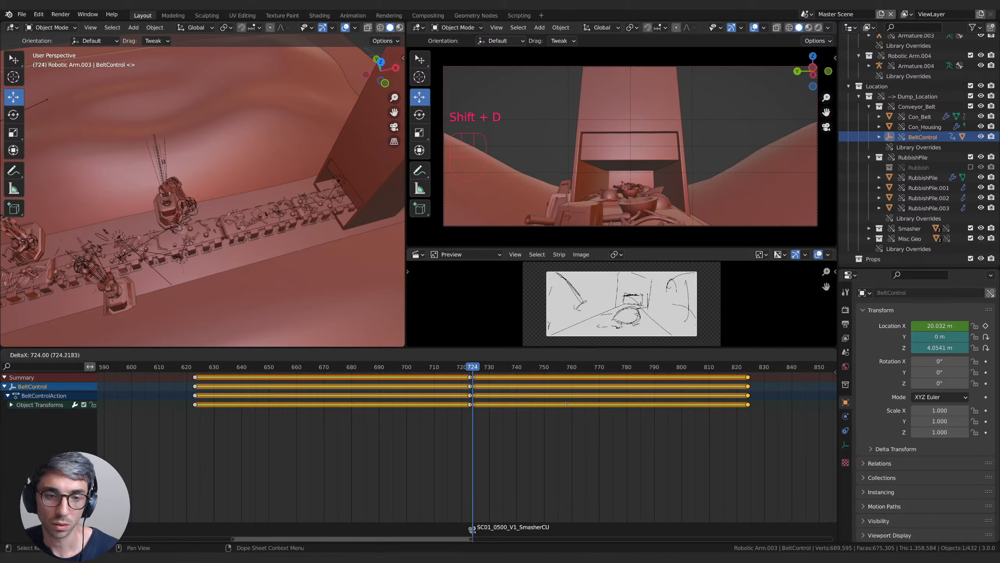
pyautogui.click(565, 404)
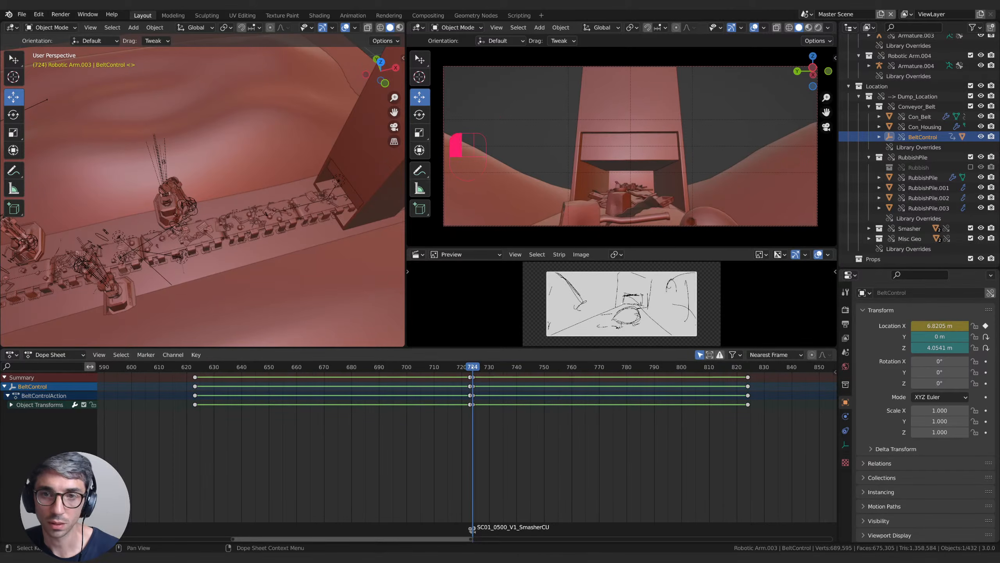
pyautogui.press('space')
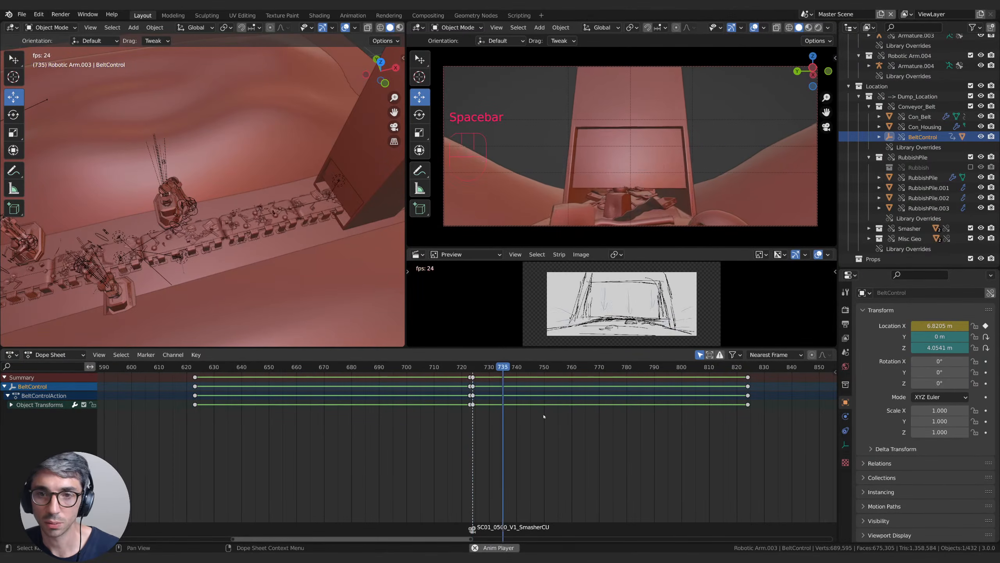
pyautogui.press('space')
pyautogui.press('space')
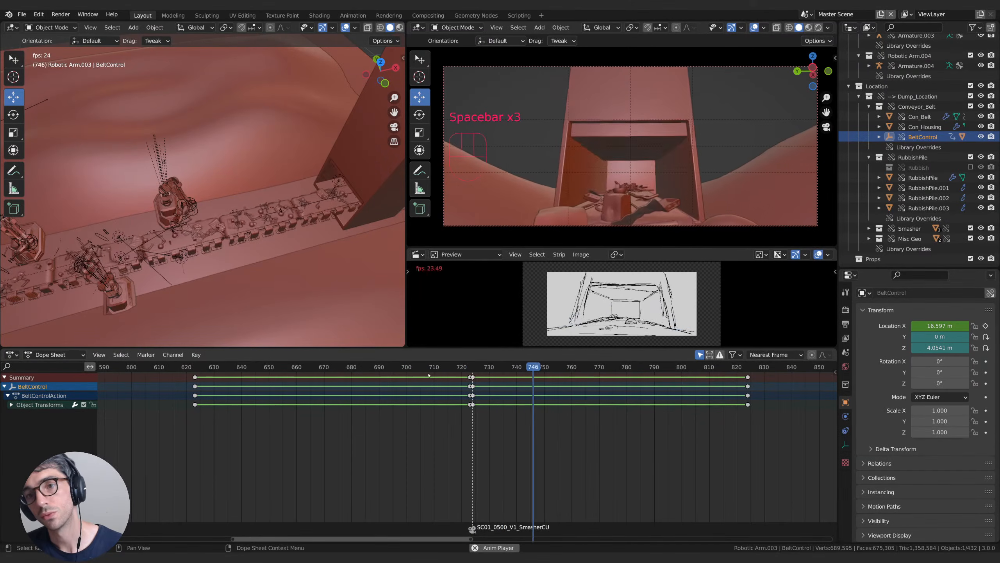
pyautogui.press('space')
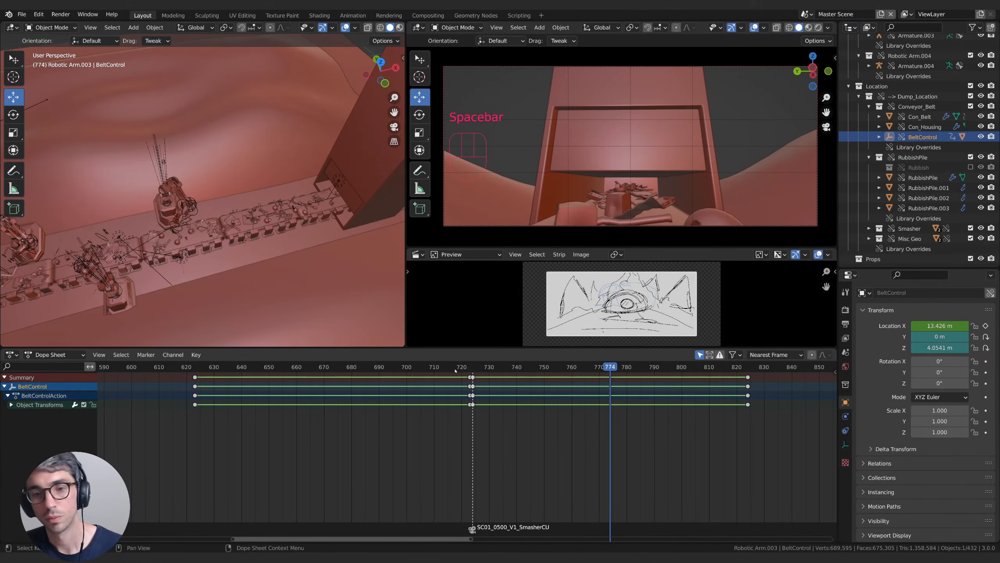
# Step: Set the current frame to 771, the first frame of the next storyboard panel
pyautogui.moveTo(456, 371); pyautogui.dragTo(605, 369)
pyautogui.press('Left')
pyautogui.press('Left')
pyautogui.press('Left')
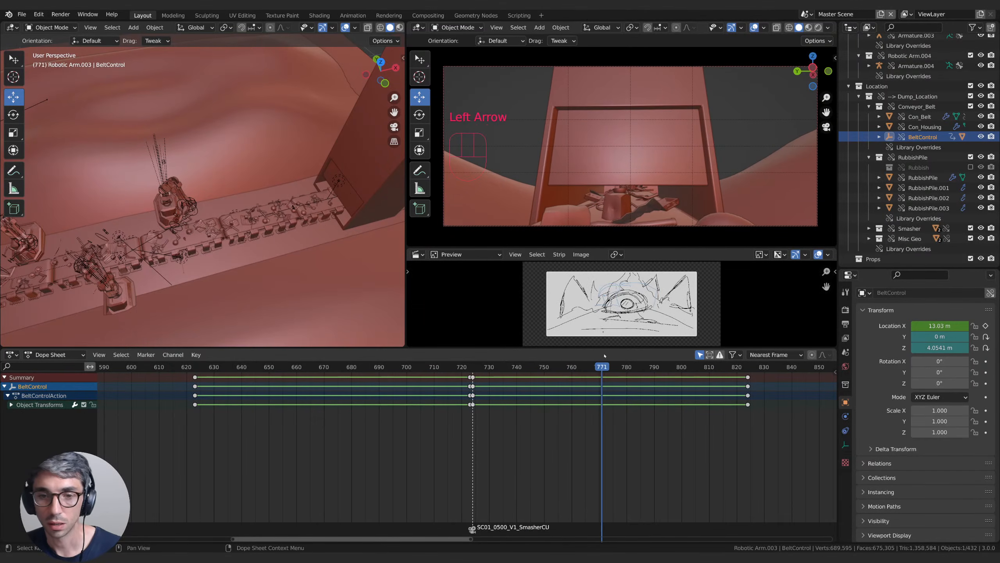
pyautogui.press('Right')
pyautogui.press('Right')
pyautogui.press('Left')
pyautogui.press('Right')
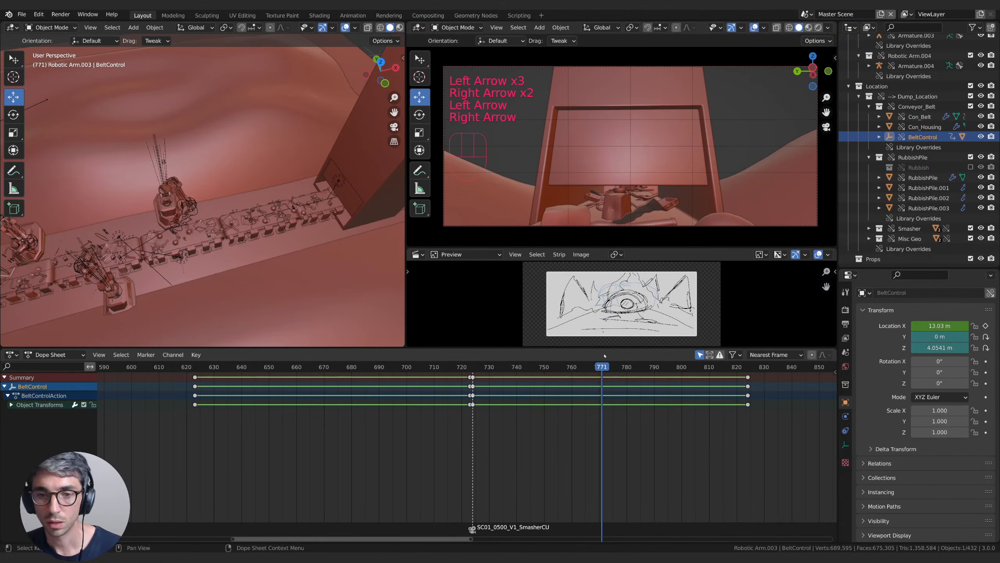
pyautogui.press('Left')
pyautogui.press('Right')
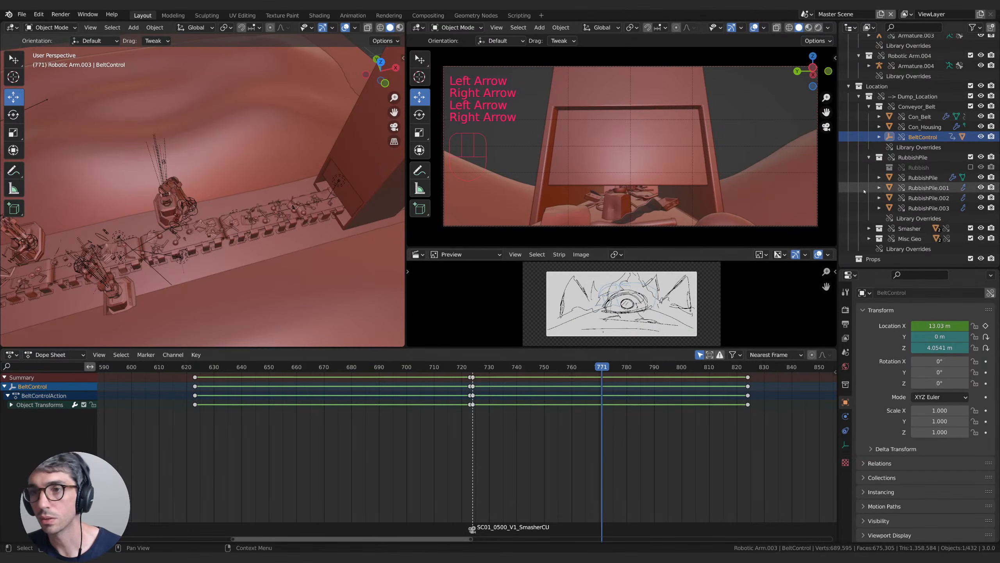
# Step: Duplicate the SC01_0500_V1_SmasherCU camera and rename the copy SC01_0600_V1_DroidSmashReact
pyautogui.scroll(5, 931, 75)
pyautogui.scroll(6, 931, 75)
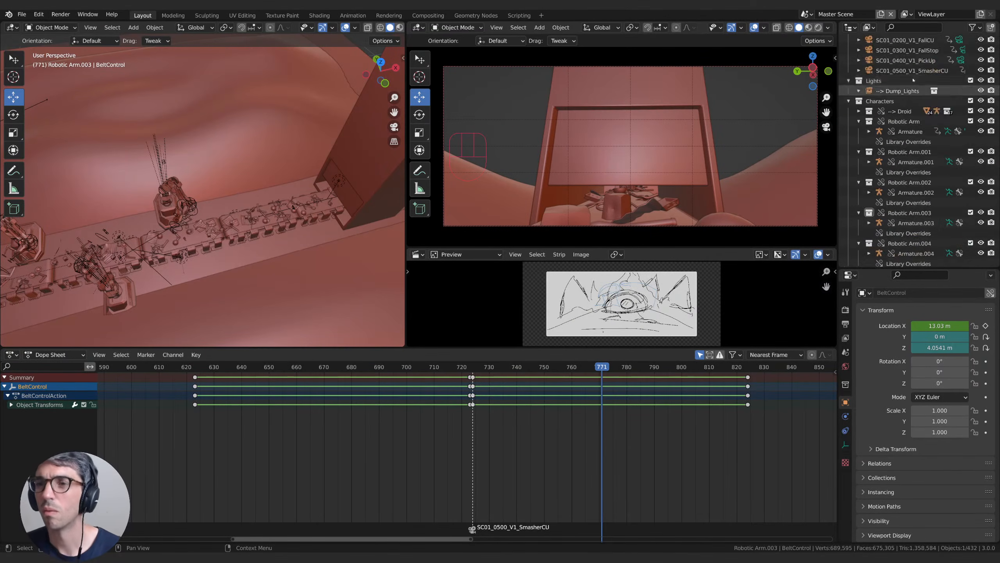
pyautogui.click(910, 101)
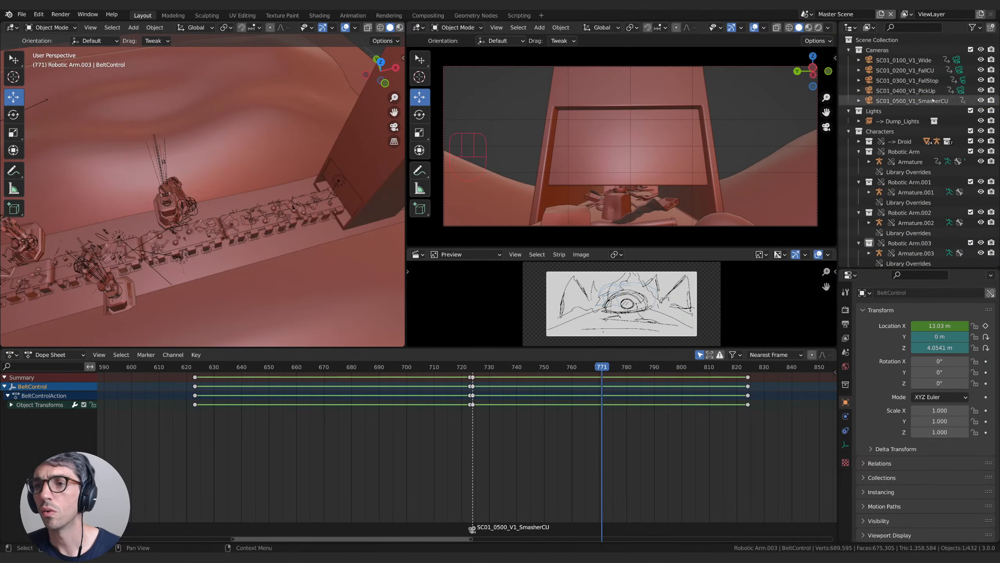
pyautogui.hotkey('shift', 'd')
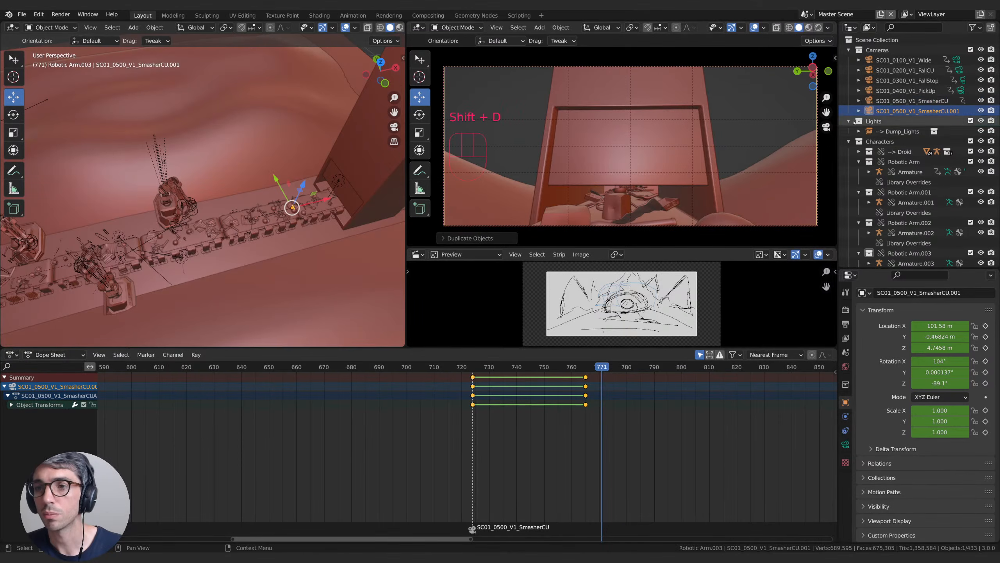
pyautogui.doubleClick(899, 111)
pyautogui.hotkey('shift', 'End')
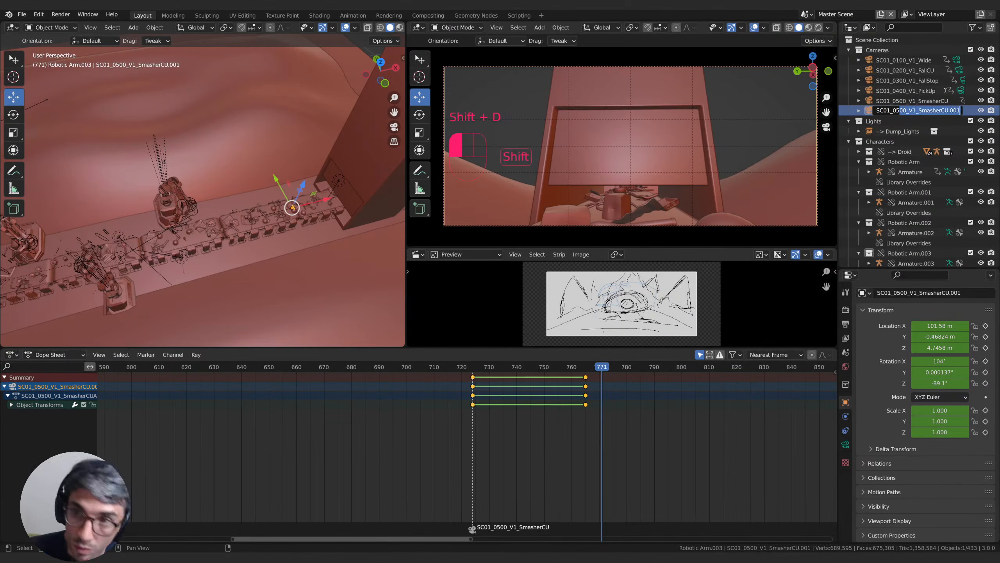
pyautogui.press('Left')
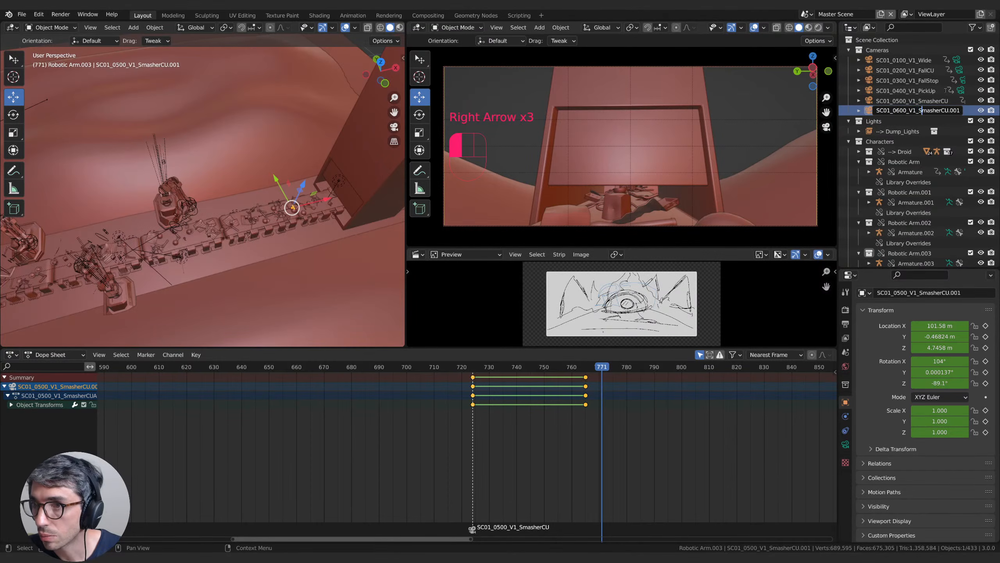
pyautogui.write('Droid')
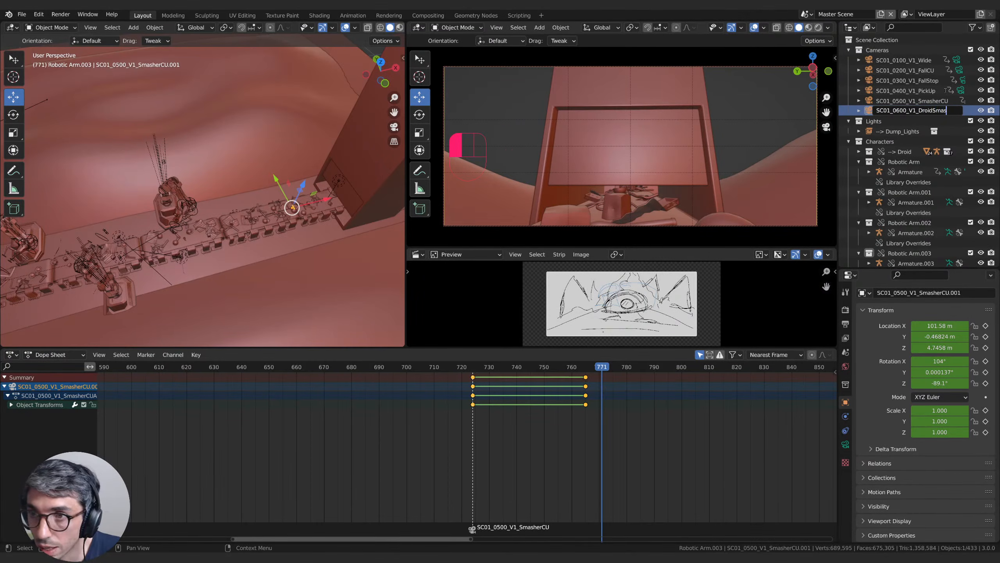
pyautogui.write('SmashReact')
pyautogui.press('Return')
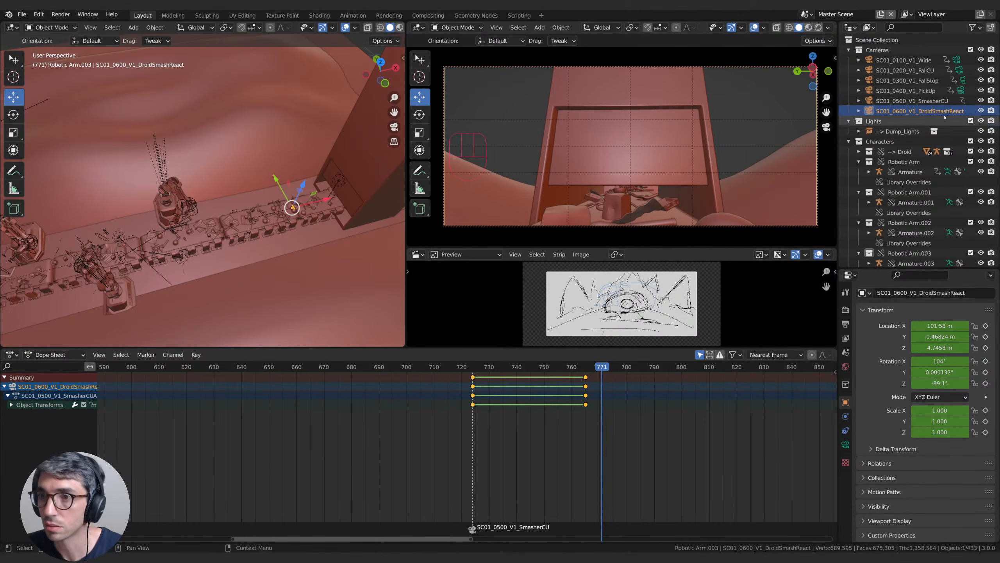
# Step: Bind the SC01_0600_V1_DroidSmashReact camera to a timeline marker at frame 771
pyautogui.keyDown('ctrl'); pyautogui.hscroll(2, 887, 114); pyautogui.keyUp('ctrl')
pyautogui.click(959, 111)
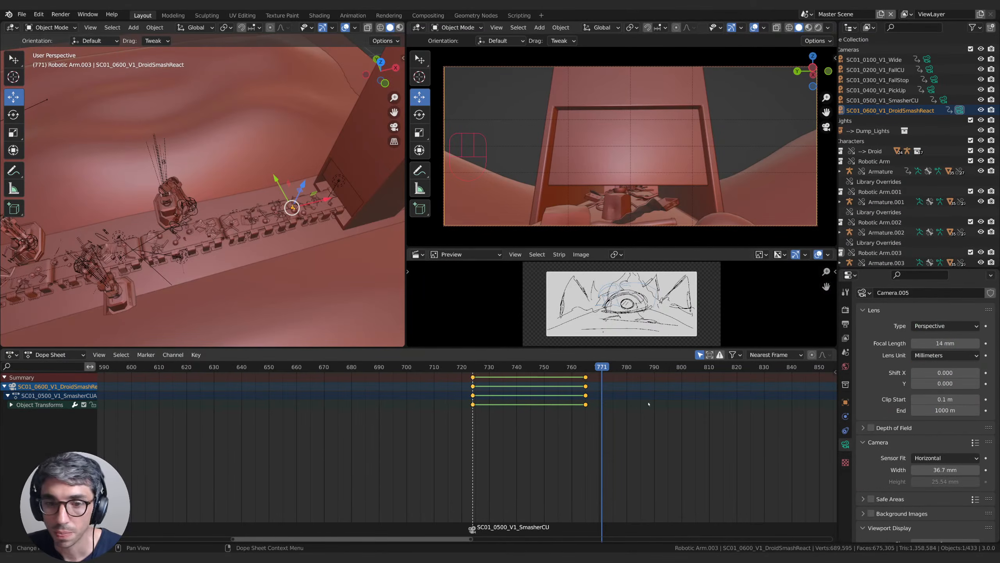
pyautogui.hotkey('ctrl', 'b')
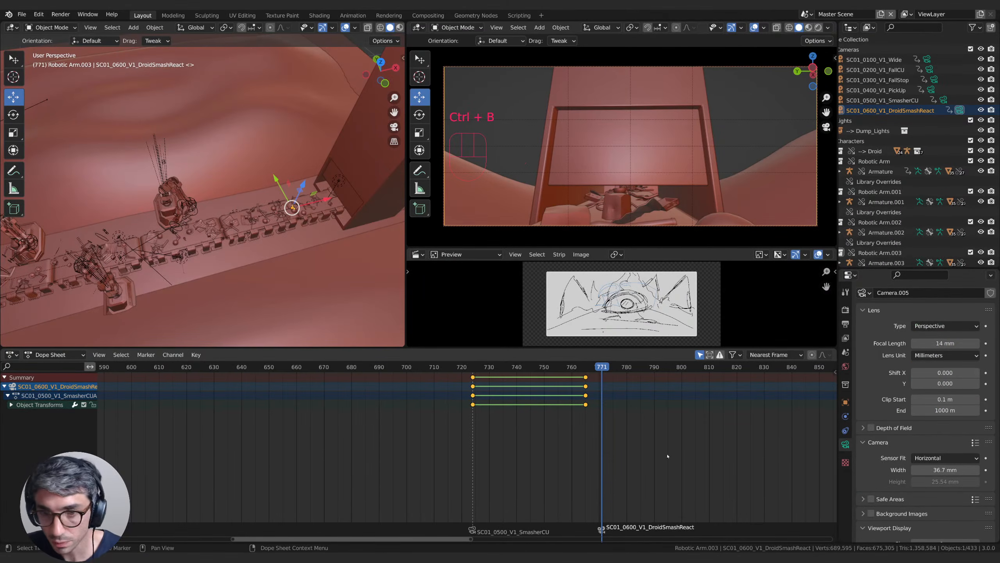
# Step: Clear the inherited location, rotation and scale keyframes from the SC01_0600_V1_DroidSmashReact camera
pyautogui.click(846, 402)
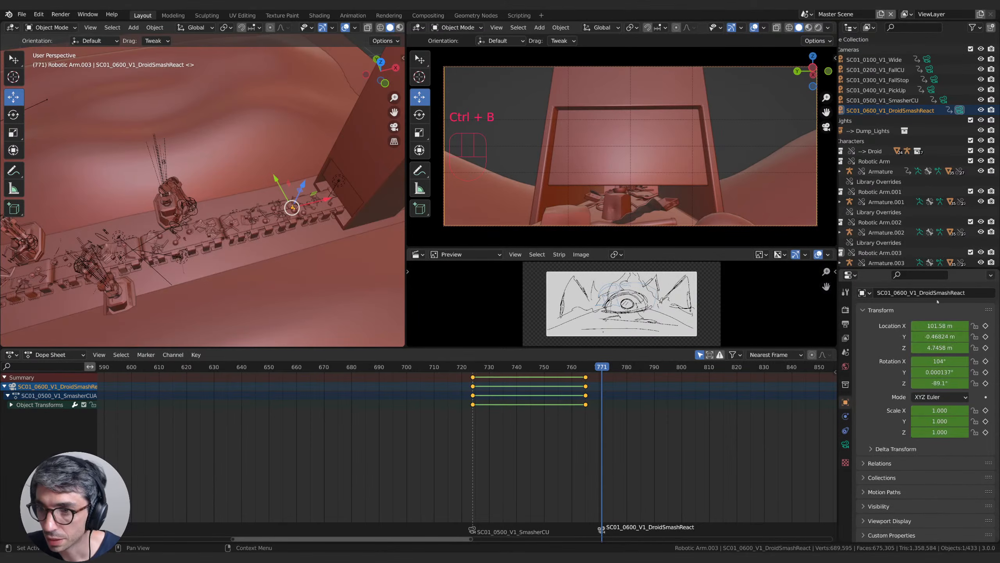
pyautogui.rightClick(942, 334)
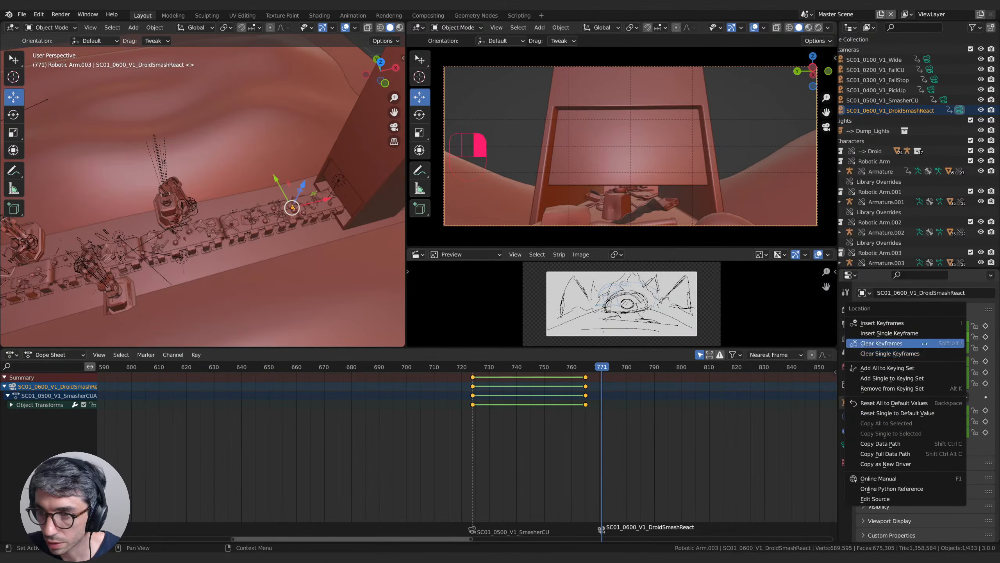
pyautogui.click(943, 344)
pyautogui.rightClick(944, 361)
pyautogui.click(944, 364)
pyautogui.rightClick(934, 412)
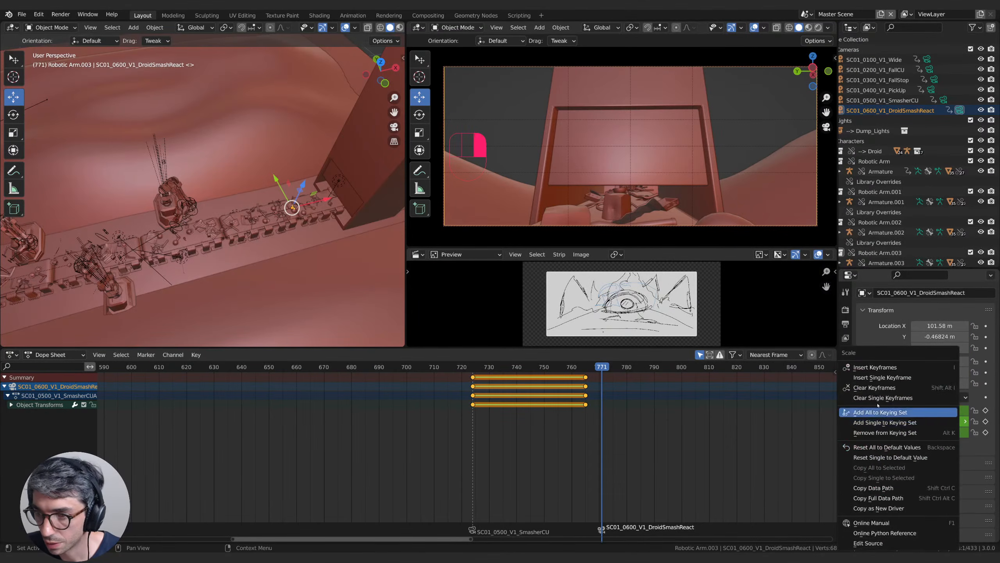
pyautogui.click(897, 390)
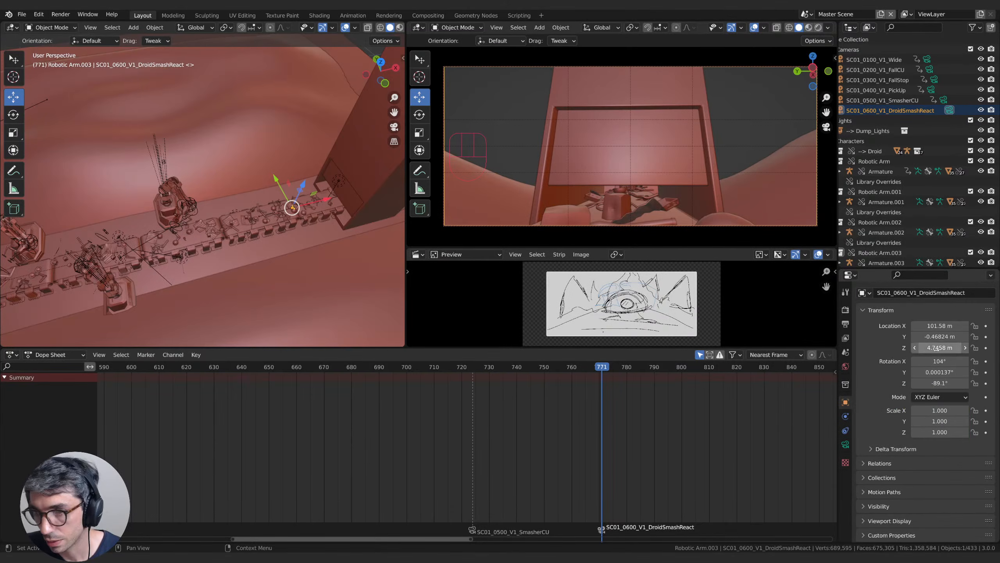
# Step: Turn the new camera around to a Z rotation of 82.7° and slide it back along the conveyor to about X 35.857 m
pyautogui.moveTo(939, 383); pyautogui.dragTo(960, 383)
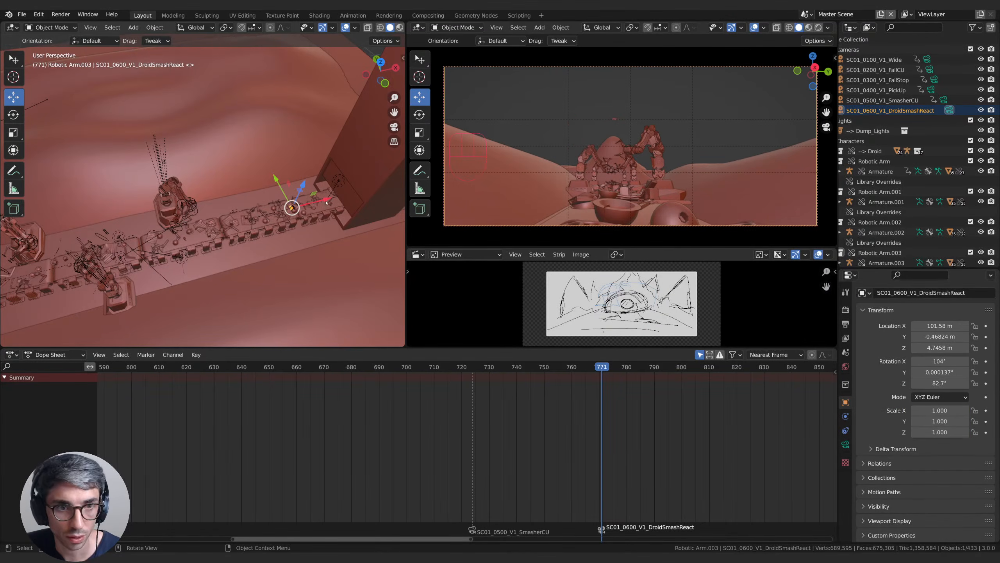
pyautogui.moveTo(327, 202); pyautogui.dragTo(287, 268)
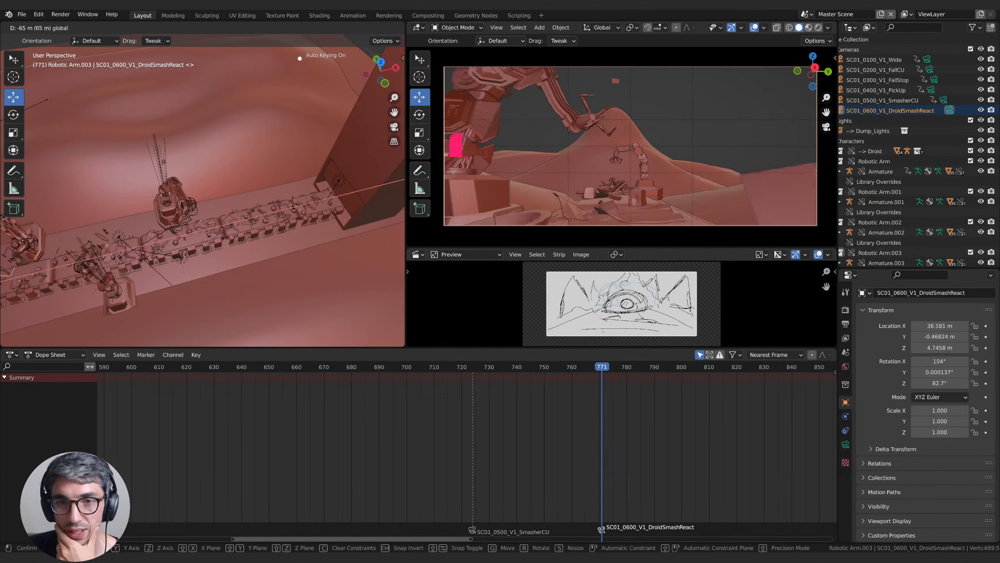
pyautogui.moveTo(293, 206); pyautogui.dragTo(293, 206)
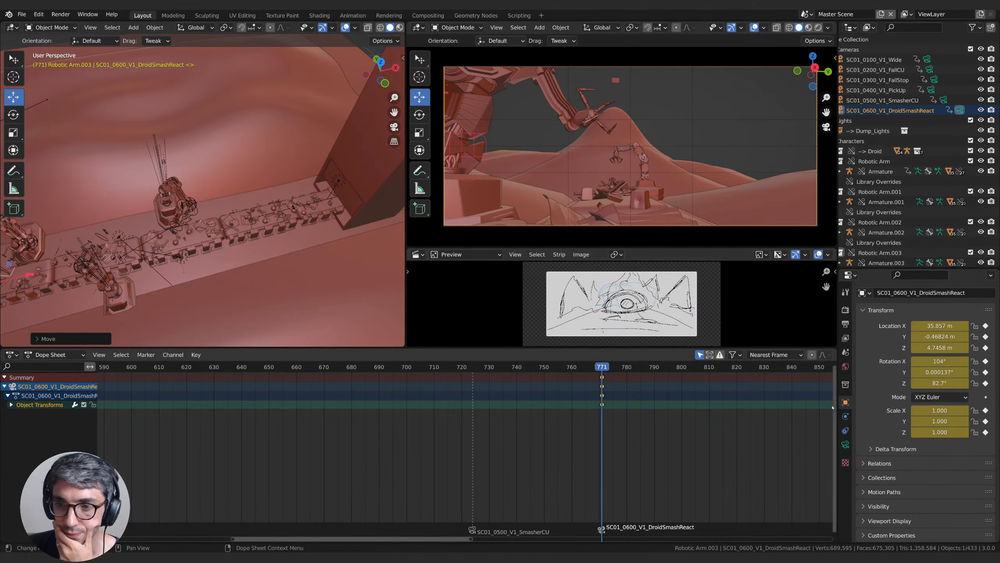
# Step: Set the new camera's focal length to 25 mm and tilt it to an X rotation of 94.4°
pyautogui.click(846, 444)
pyautogui.doubleClick(942, 343)
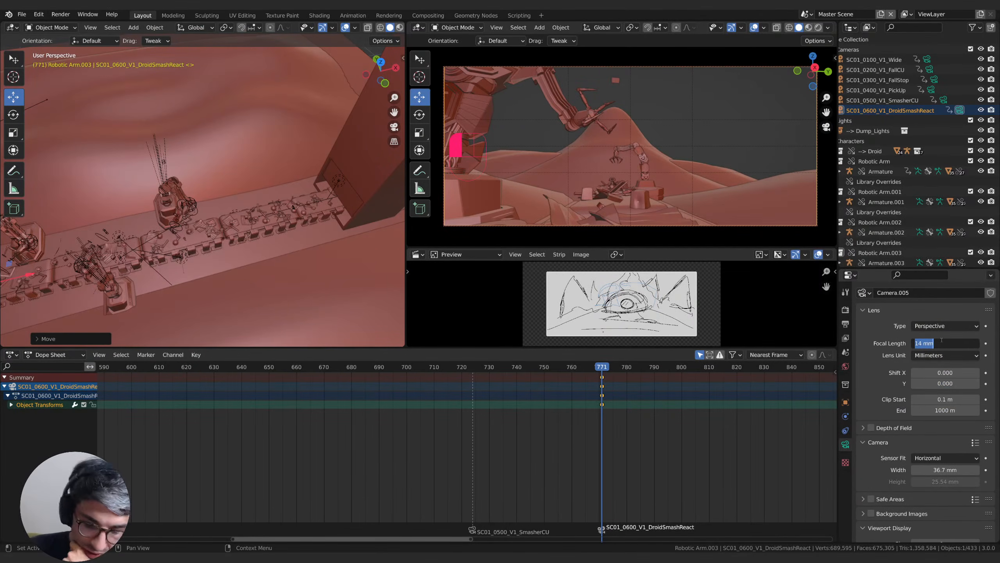
pyautogui.write('25')
pyautogui.press('Return')
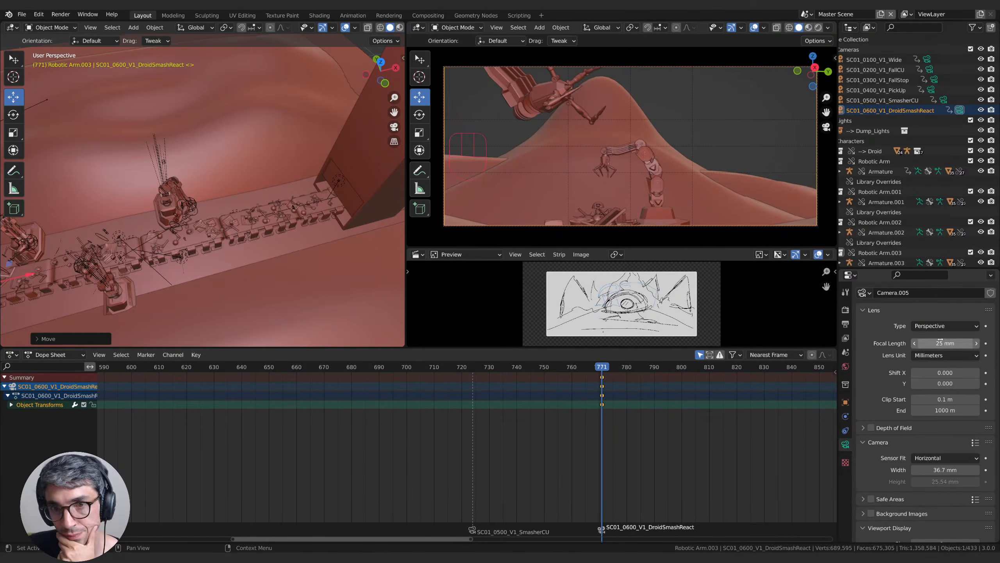
pyautogui.click(846, 402)
pyautogui.moveTo(944, 356); pyautogui.dragTo(918, 357)
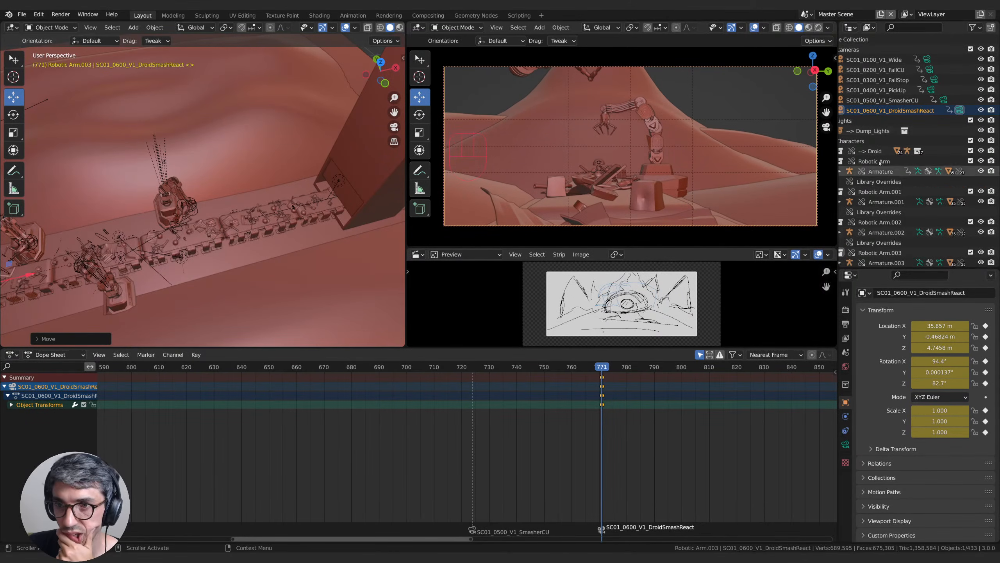
# Step: Insert an X Location keyframe on the BeltControl object at frame 770, just before the camera cut
pyautogui.scroll(-6, 890, 111)
pyautogui.moveTo(905, 227); pyautogui.dragTo(921, 176, button='middle')
pyautogui.click(920, 187)
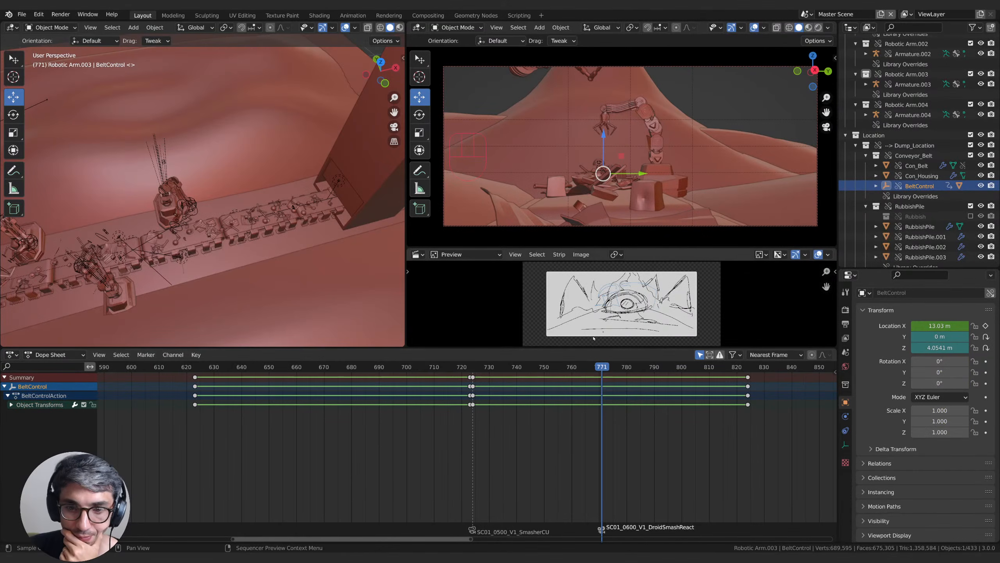
pyautogui.press('Left')
pyautogui.rightClick(934, 320)
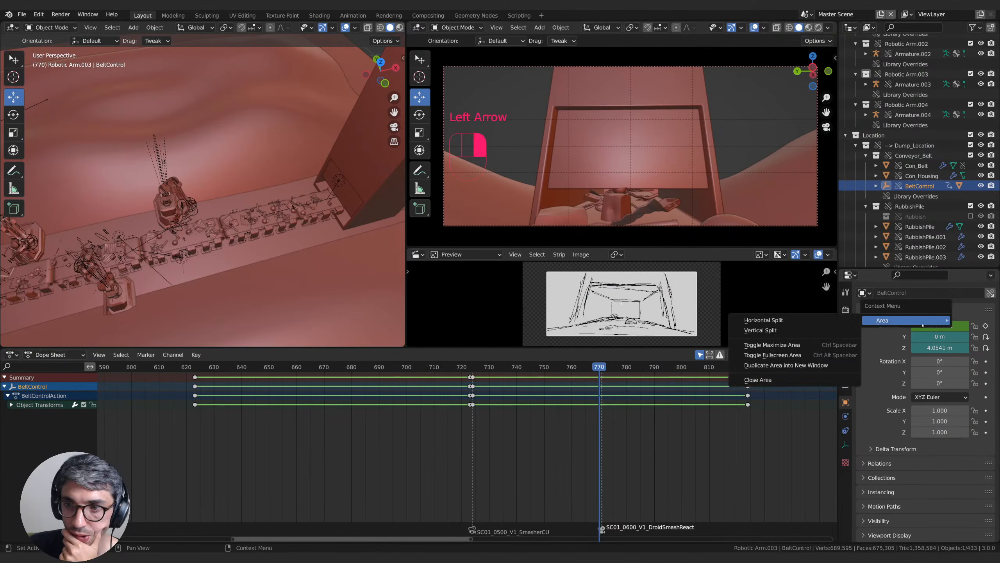
pyautogui.rightClick(942, 325)
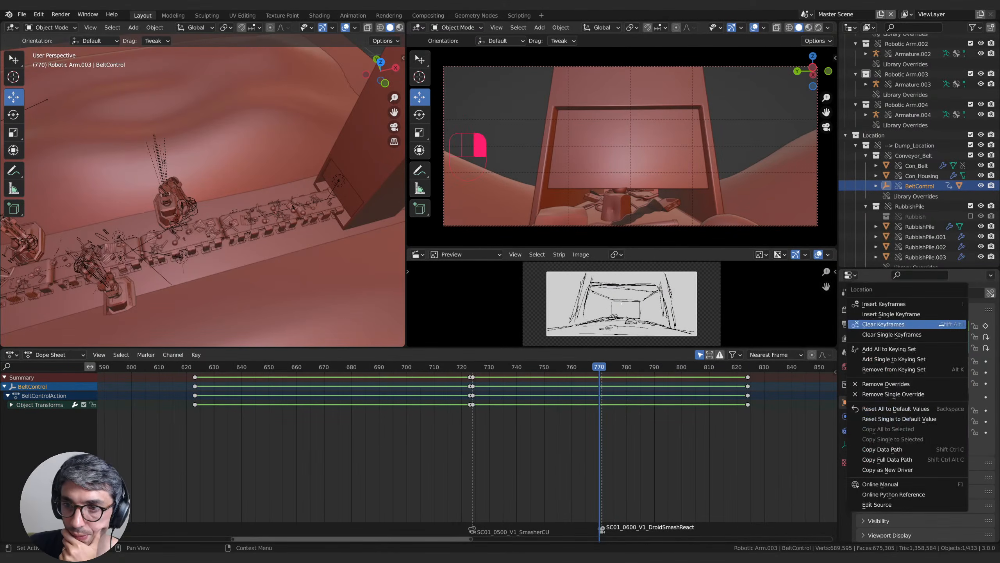
pyautogui.click(884, 303)
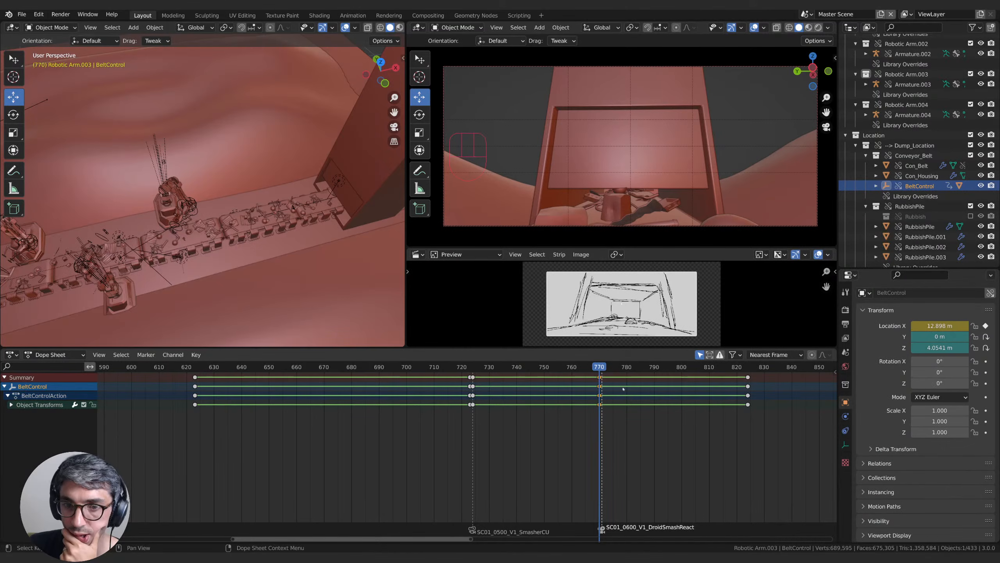
# Step: Scrub through the new shot, delete BeltControl's final keyframe at frame 824 and check the cut around frame 770
pyautogui.press('Right')
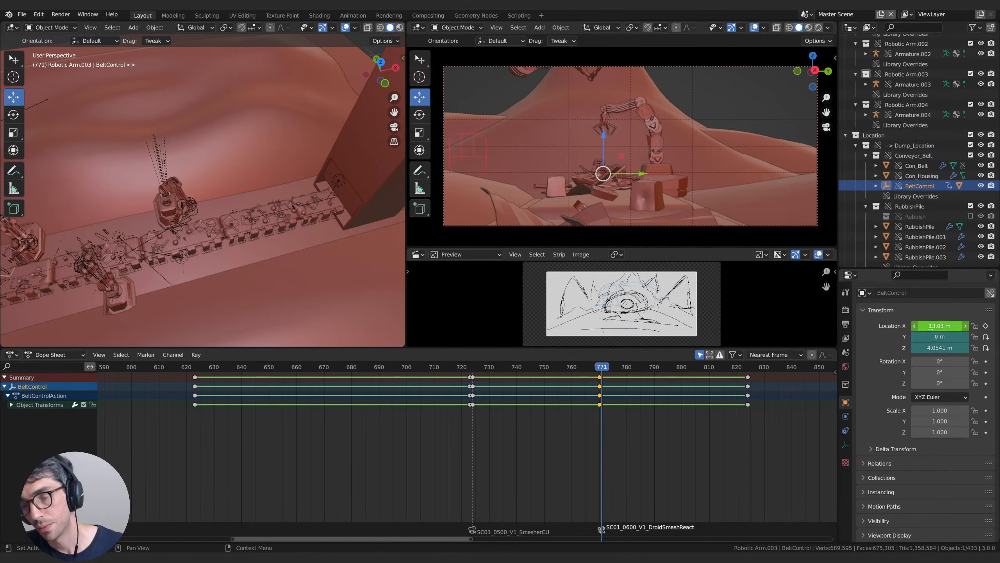
pyautogui.moveTo(614, 367); pyautogui.dragTo(703, 362)
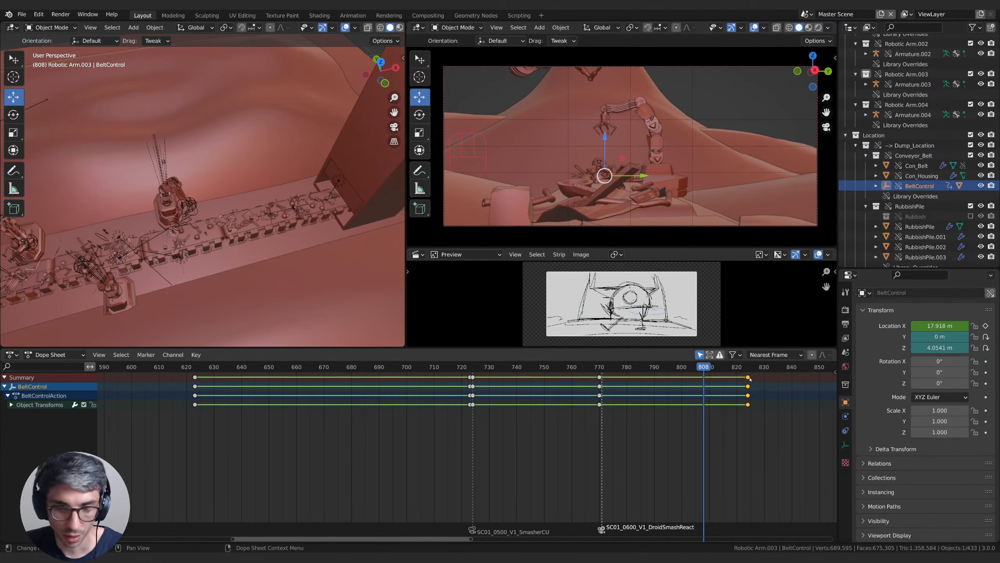
pyautogui.press('Delete')
pyautogui.click(599, 365)
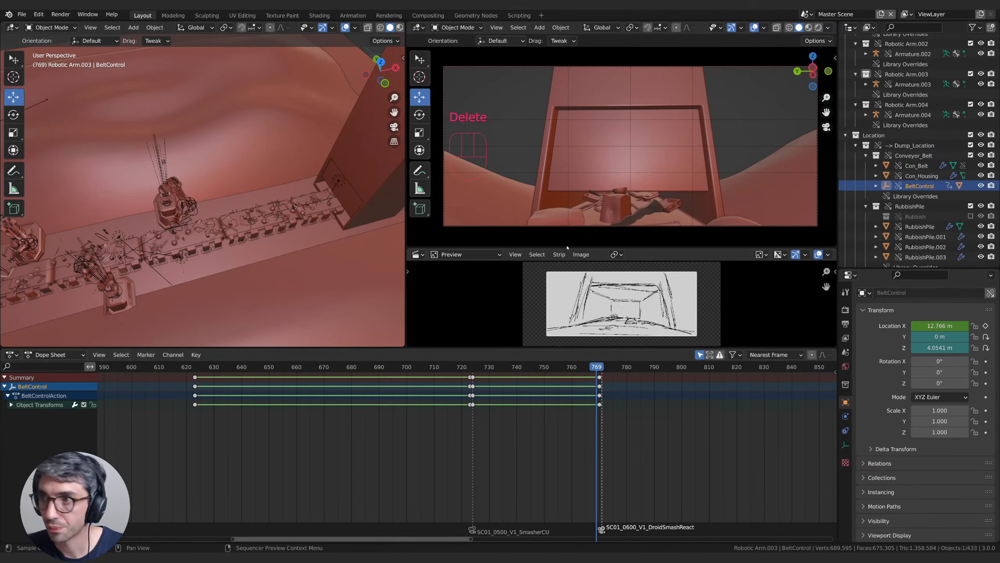
pyautogui.press('Right')
pyautogui.press('Right')
pyautogui.press('Left')
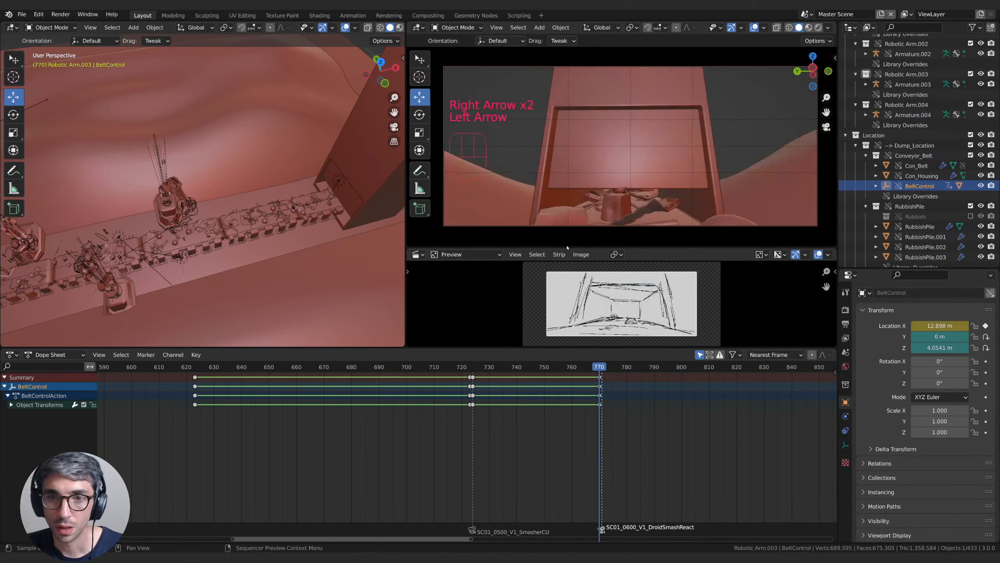
# Step: Set BeltControl's X Location to 38.618 m at frame 771 and replace its single keyframe there
pyautogui.press('Right')
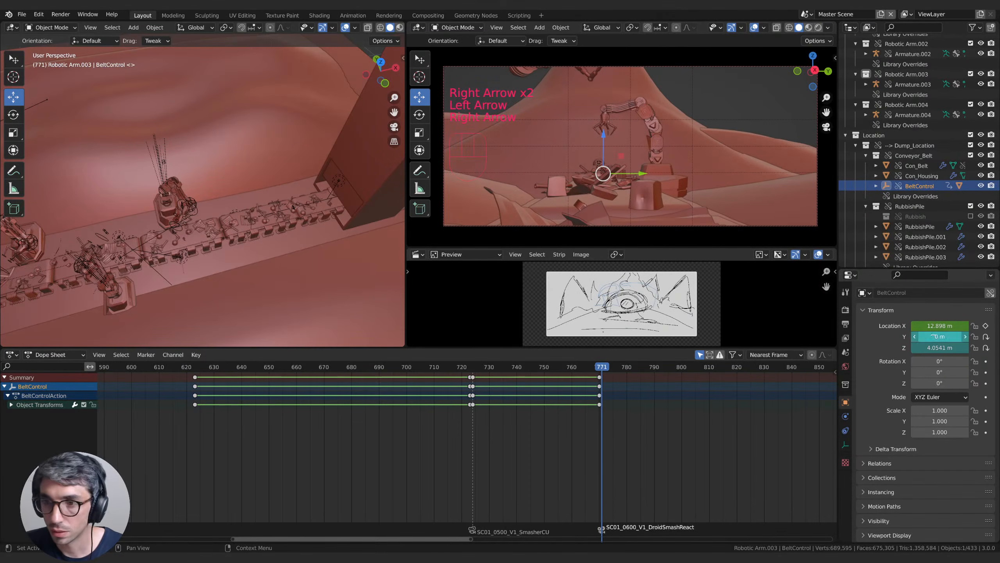
pyautogui.moveTo(940, 325); pyautogui.dragTo(985, 325)
pyautogui.press('i')
pyautogui.rightClick(940, 325)
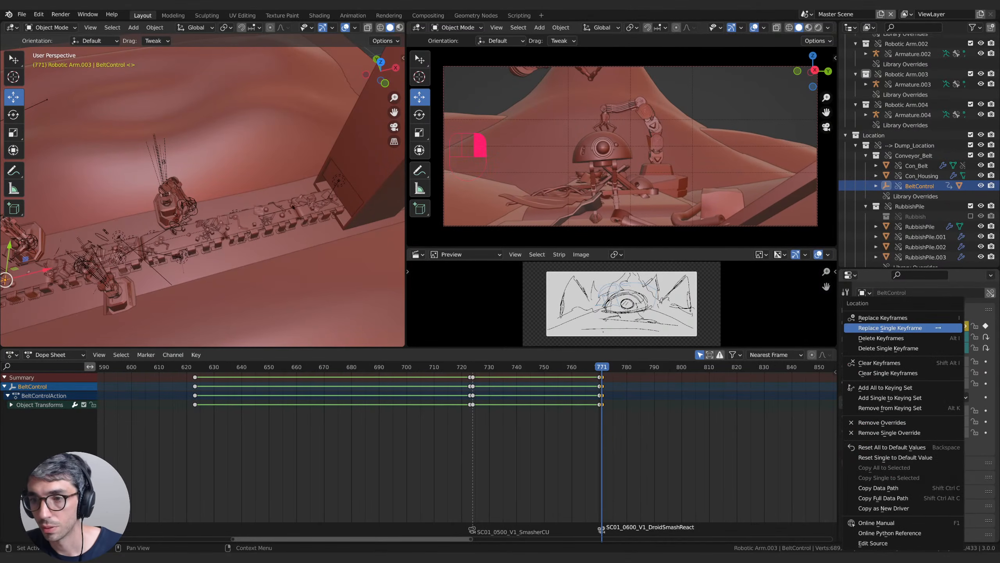
pyautogui.click(912, 329)
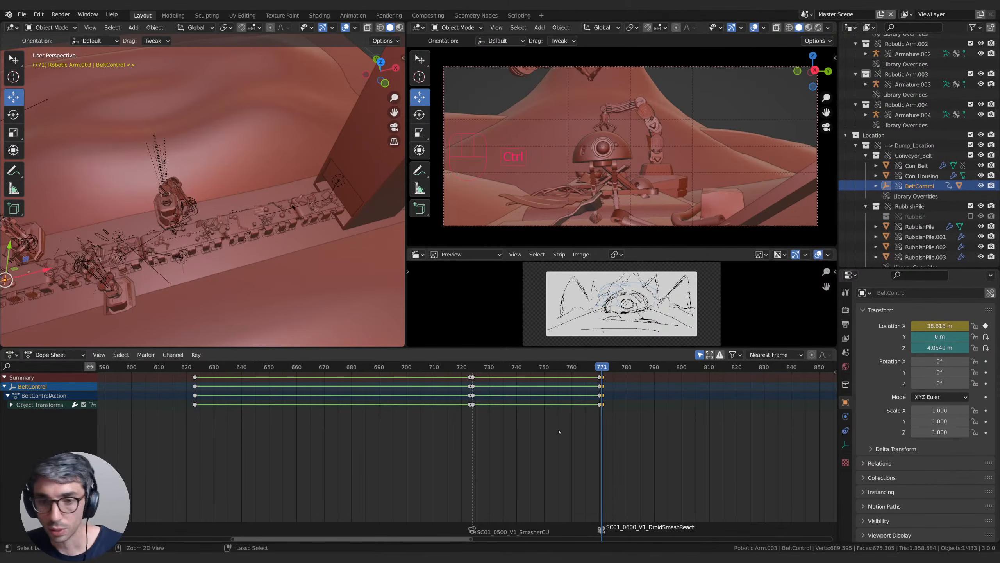
# Step: Display BeltControl's X Location curve in the Graph Editor, framed around the SC01_0600_V1_DroidSmashReact marker
pyautogui.hotkey('ctrl', 'Tab')
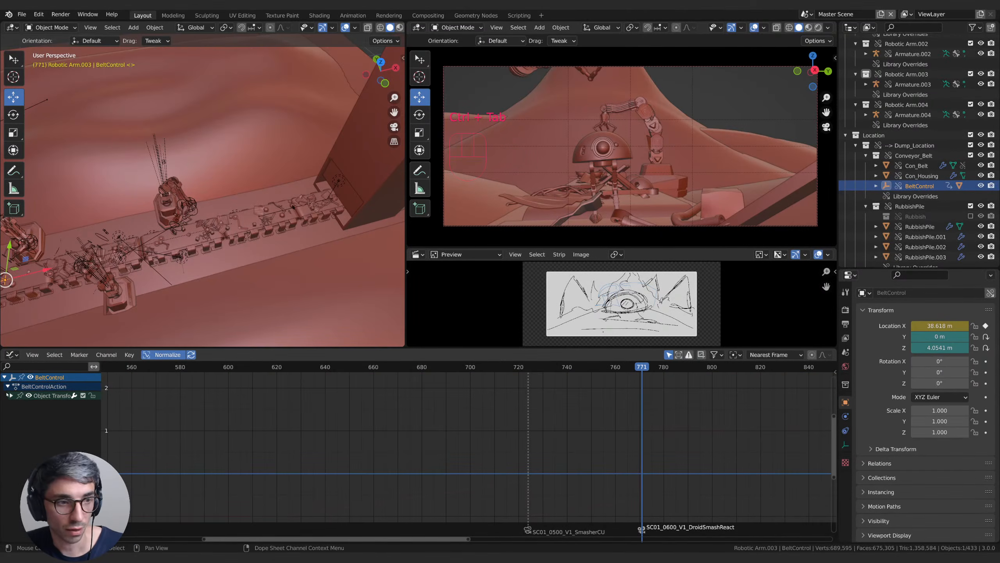
pyautogui.click(25, 407)
pyautogui.press('Home')
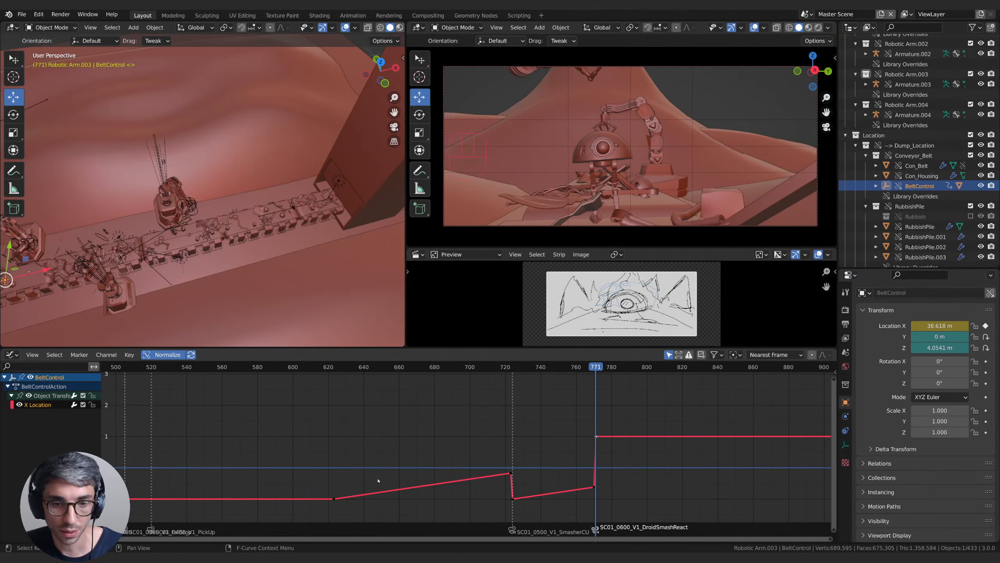
pyautogui.press('Home')
pyautogui.scroll(1, 508, 463)
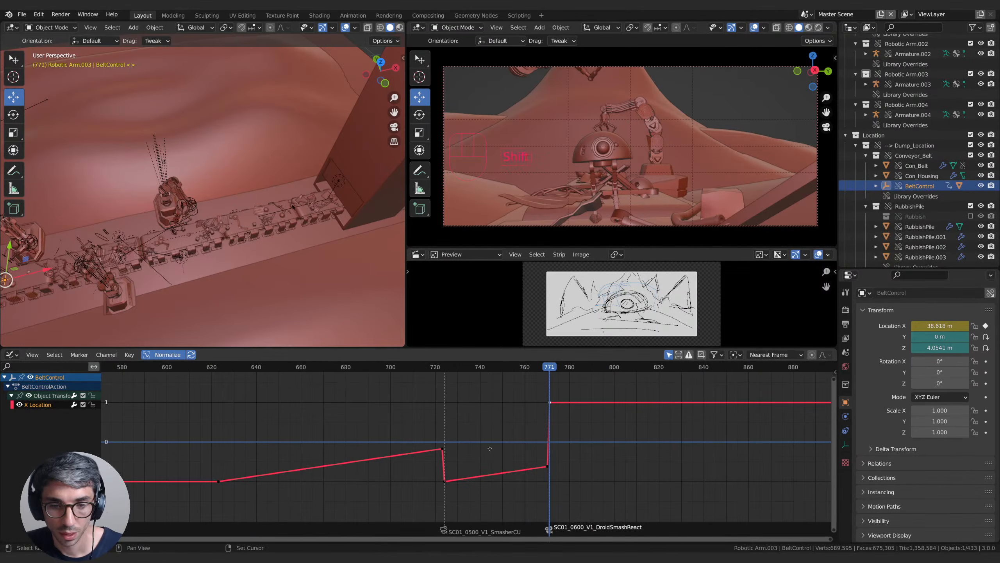
pyautogui.moveTo(489, 448); pyautogui.dragTo(484, 404, button='middle')
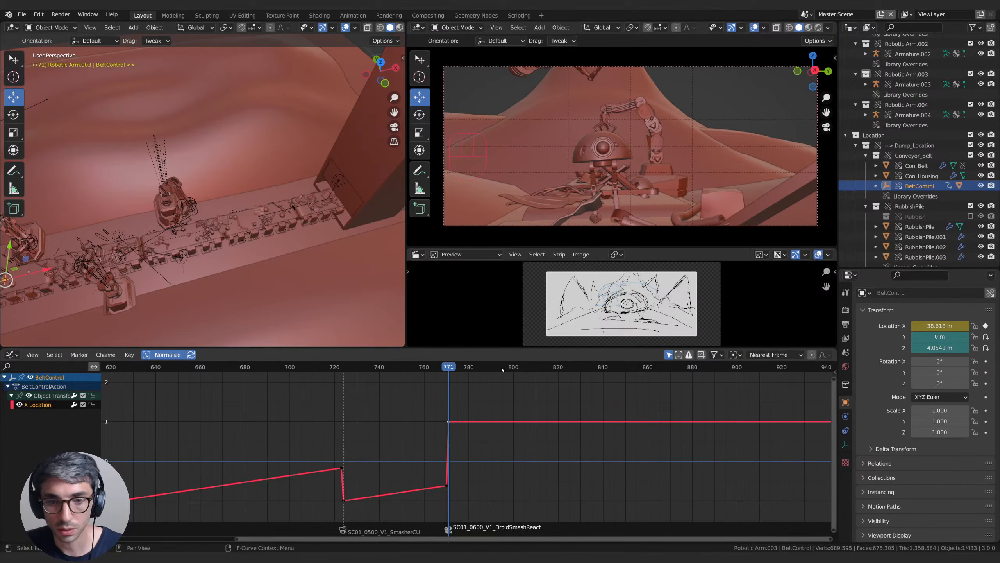
# Step: Find the storyboard's panel change and key BeltControl's X Location at about 43.759 m on frame 799
pyautogui.moveTo(502, 369)
pyautogui.mouseDown()
pyautogui.moveTo(493, 372)
pyautogui.moveTo(545, 376)
pyautogui.moveTo(508, 381)
pyautogui.mouseUp()
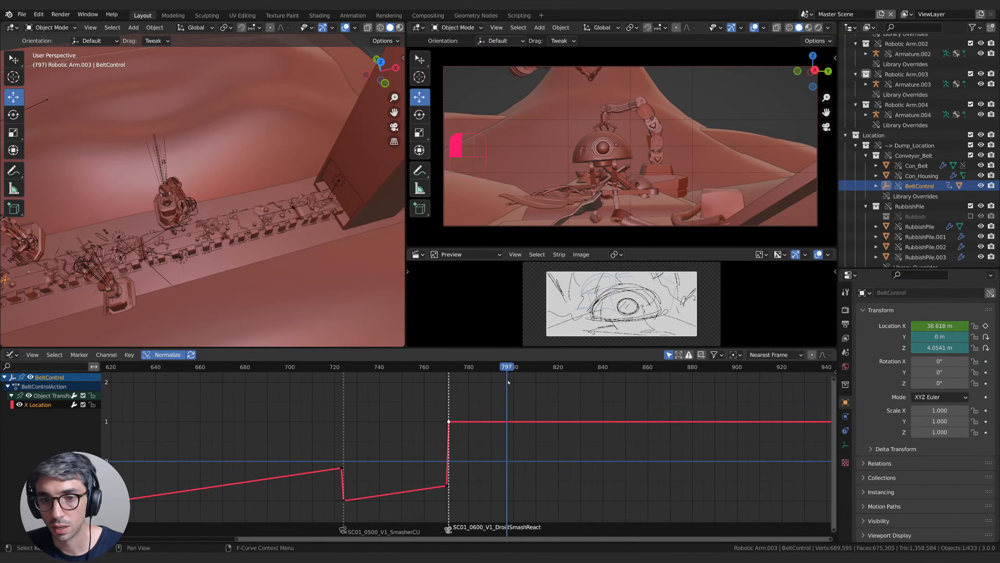
pyautogui.press('Right')
pyautogui.press('Right')
pyautogui.press('Right')
pyautogui.press('Left')
pyautogui.press('Left')
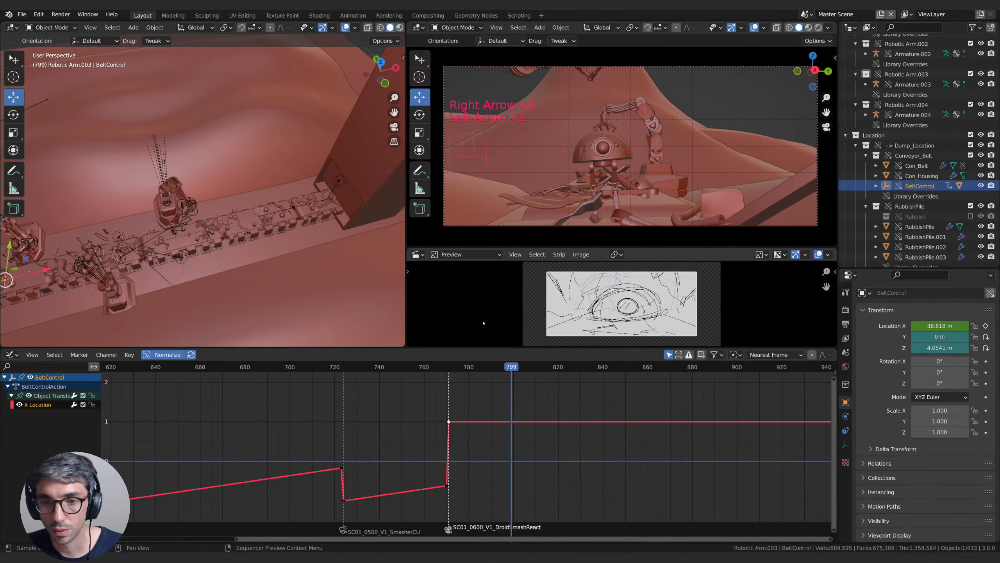
pyautogui.press('Right')
pyautogui.press('Left')
pyautogui.press('Right')
pyautogui.press('Left')
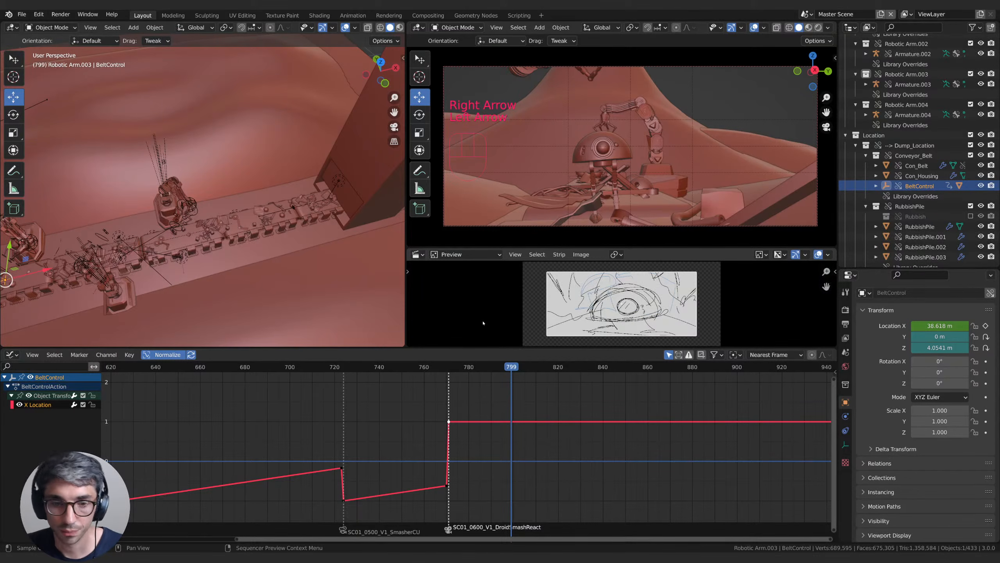
pyautogui.moveTo(940, 326); pyautogui.dragTo(963, 326)
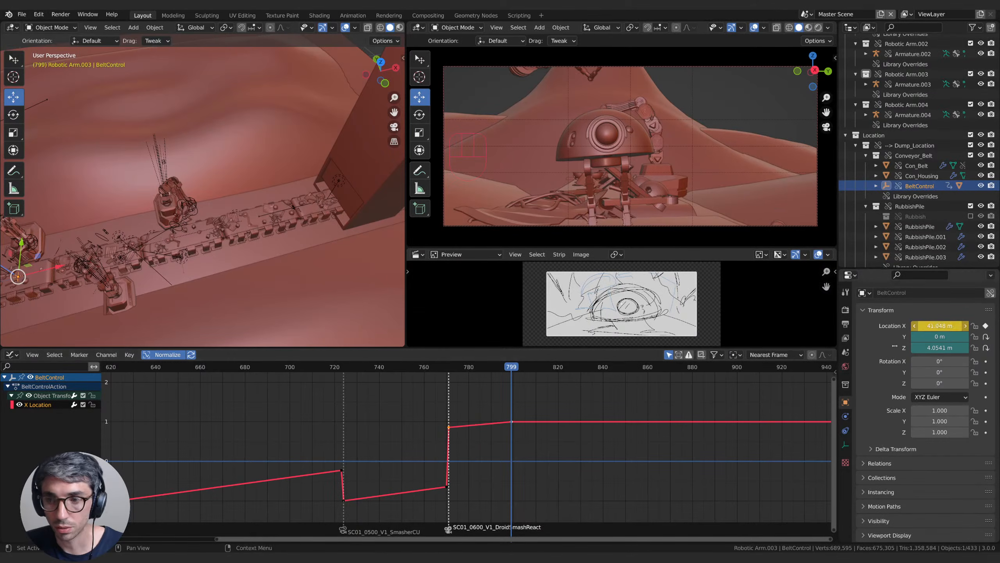
# Step: Raise BeltControl's frame 799 key vertically on the X Location curve to about 45.101 m to steepen the belt's motion
pyautogui.moveTo(517, 443); pyautogui.dragTo(573, 432, button='middle')
pyautogui.click(573, 432)
pyautogui.press('g')
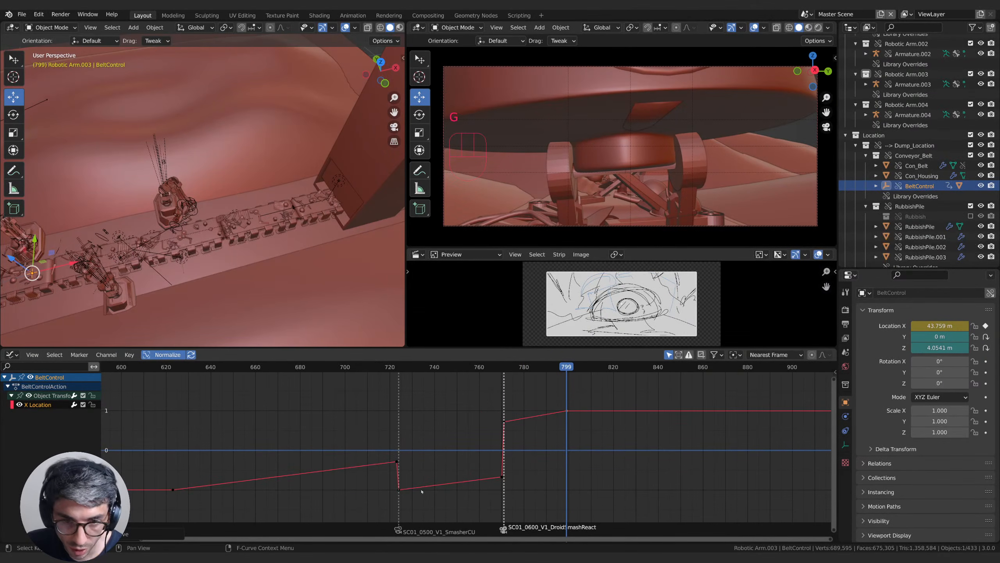
pyautogui.press('KP_Decimal')
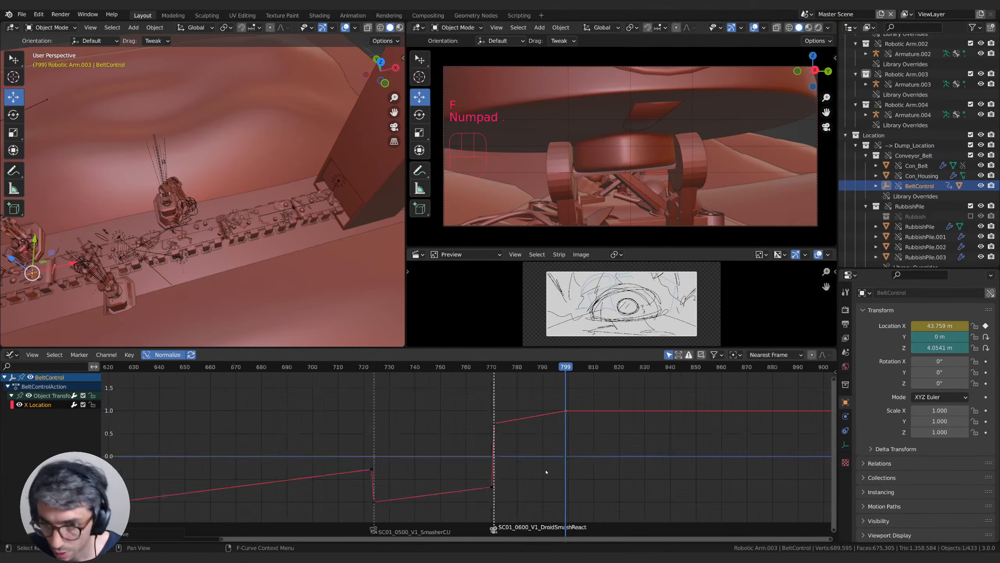
pyautogui.keyDown('shift'); pyautogui.moveTo(447, 467); pyautogui.dragTo(712, 436, button='middle'); pyautogui.keyUp('shift')
pyautogui.scroll(-3, 468, 458)
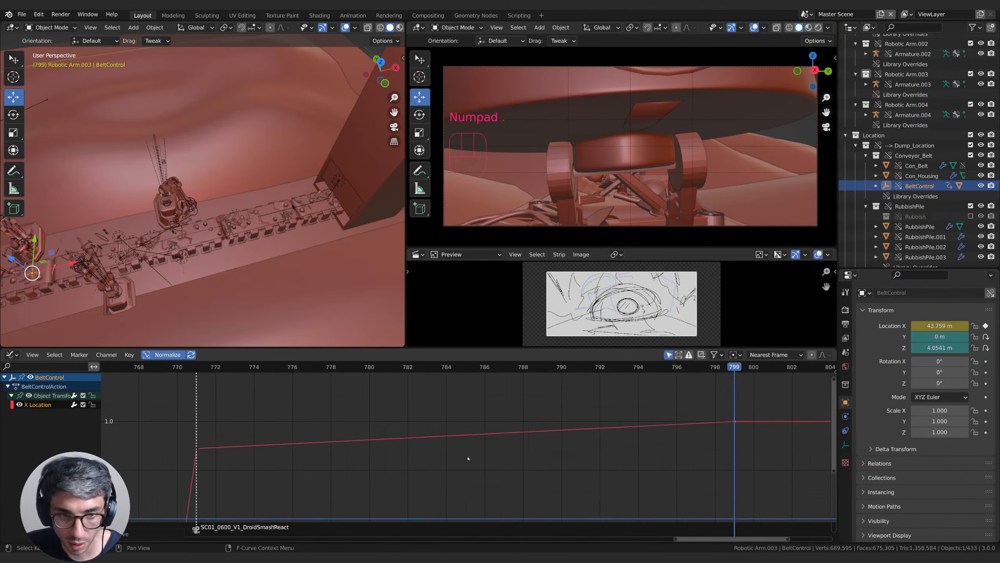
pyautogui.moveTo(252, 429); pyautogui.dragTo(281, 465)
pyautogui.press('KP_Decimal')
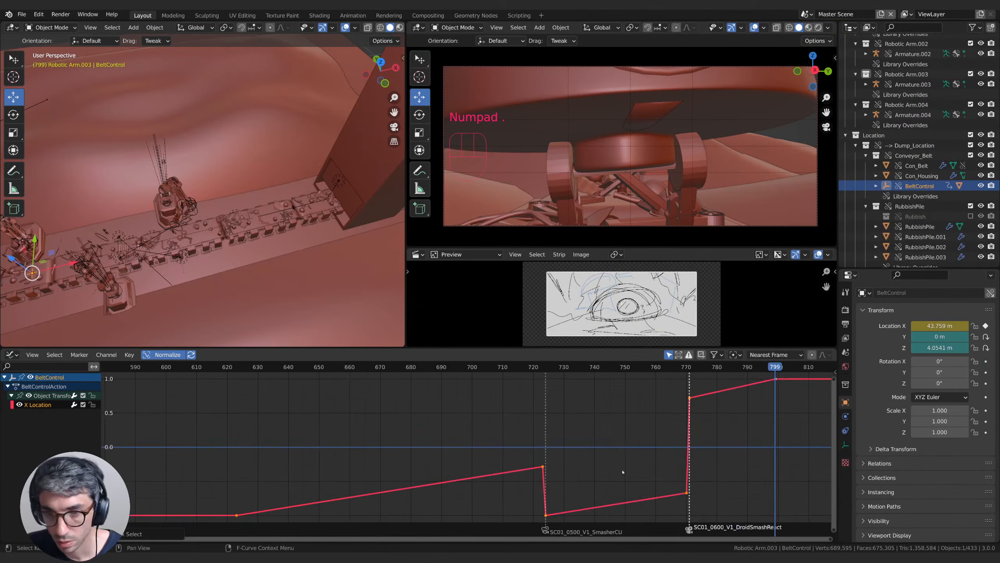
pyautogui.keyDown('shift'); pyautogui.moveTo(694, 451); pyautogui.dragTo(613, 472, button='middle'); pyautogui.keyUp('shift')
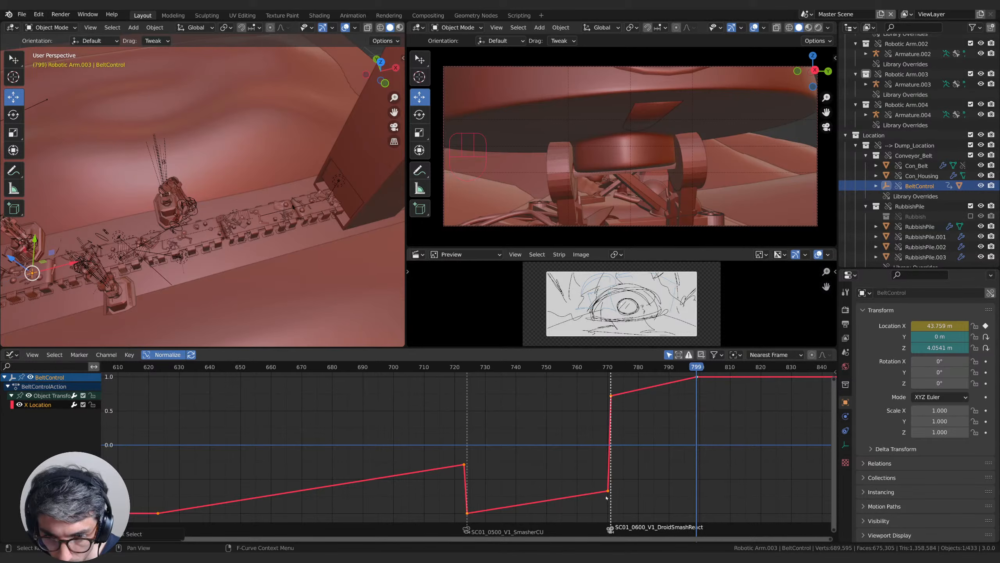
pyautogui.moveTo(602, 393); pyautogui.dragTo(561, 416, button='middle')
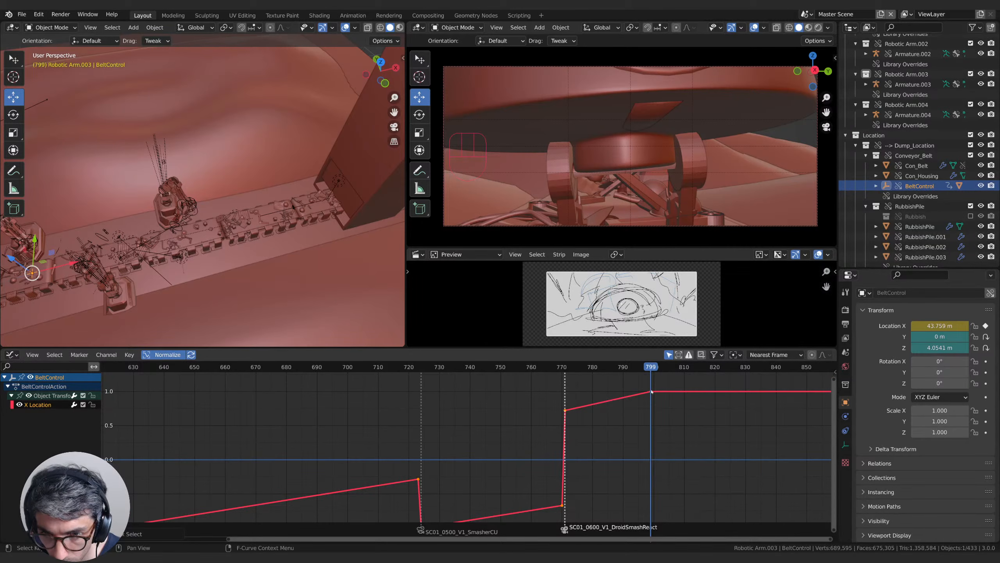
pyautogui.press('g')
pyautogui.press('y')
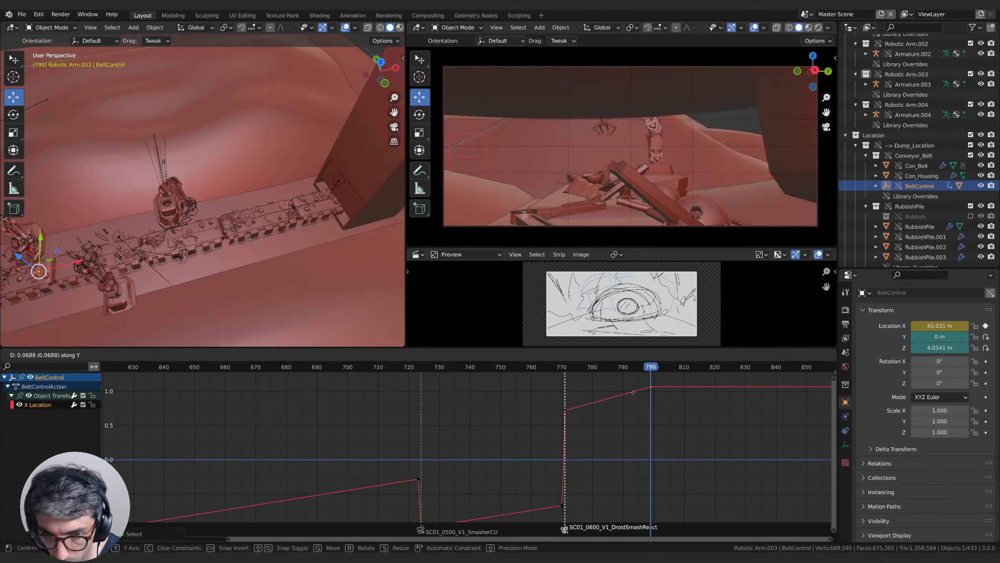
pyautogui.click(635, 393)
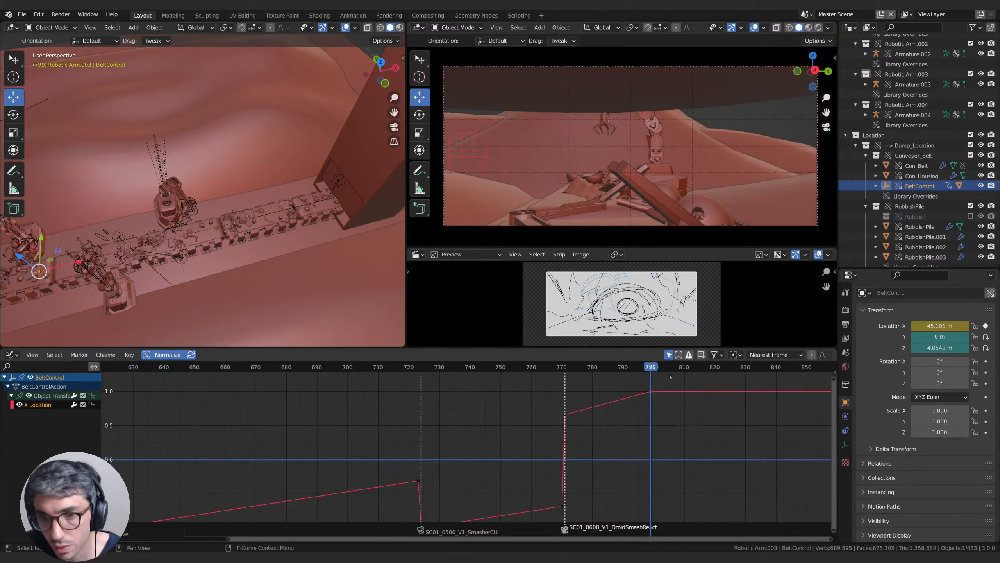
pyautogui.scroll(-3, 574, 482)
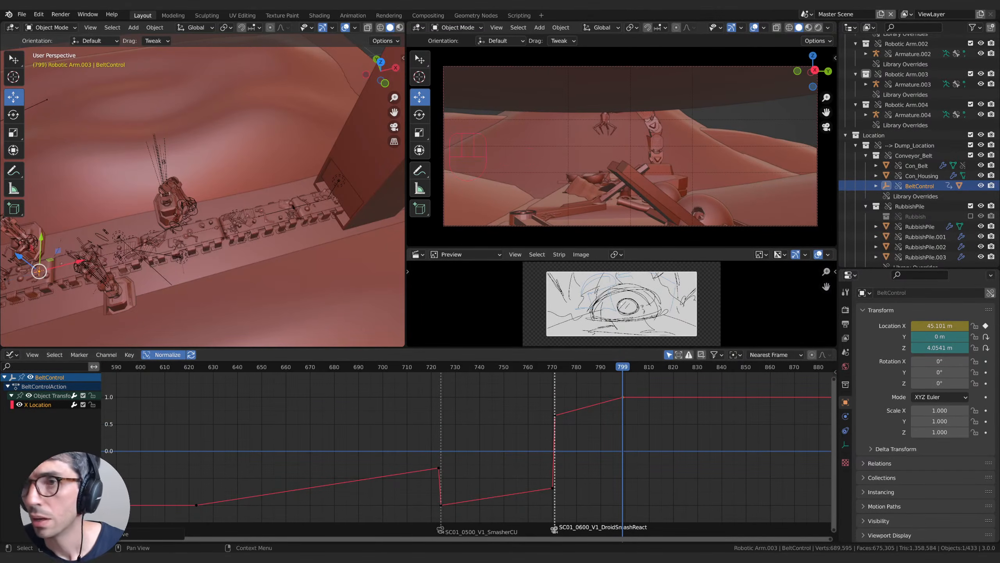
# Step: Move the SC01_0600_V1_DroidSmashReact camera along the X axis to about 41.9 m at frame 799
pyautogui.scroll(8, 904, 104)
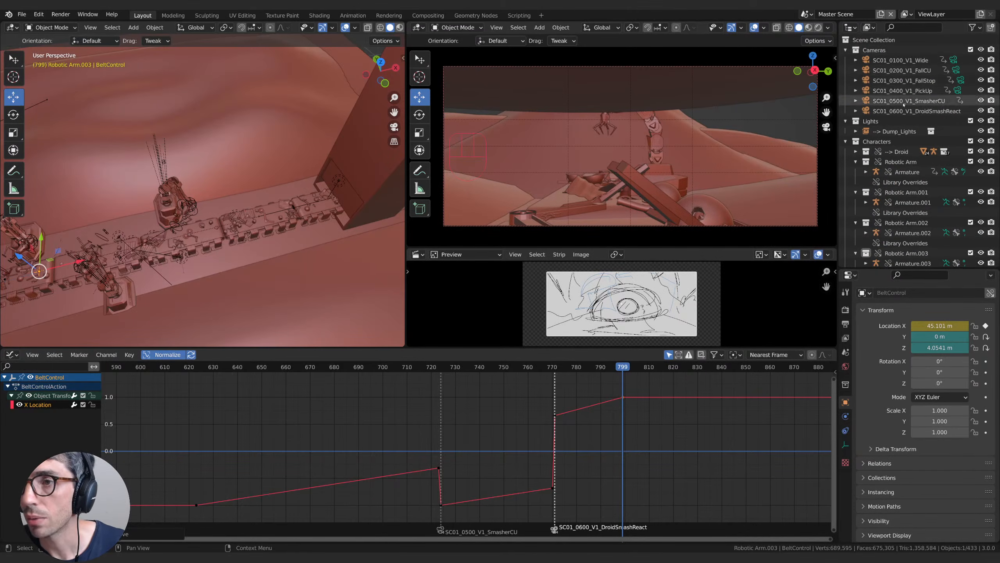
pyautogui.click(906, 111)
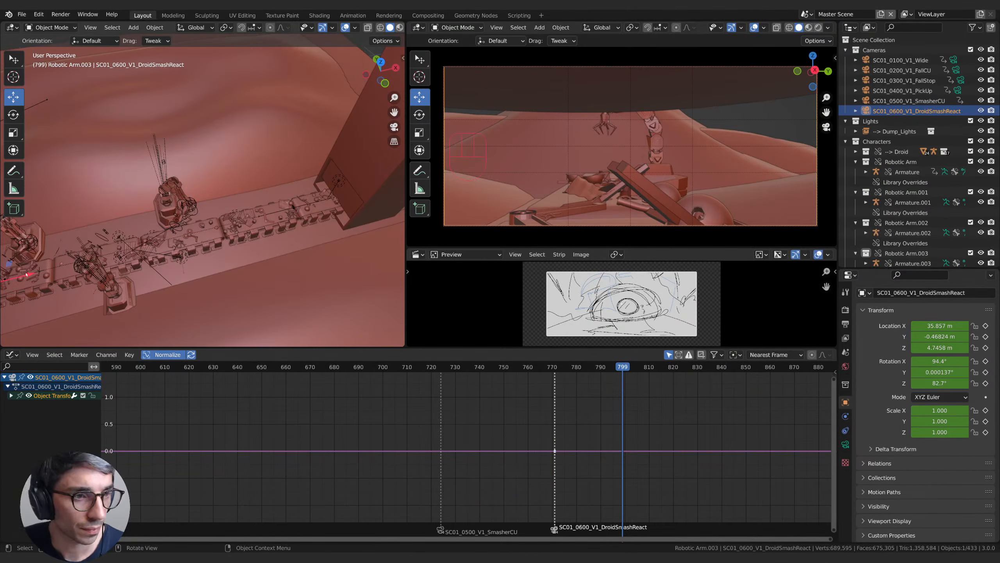
pyautogui.press('g')
pyautogui.press('x')
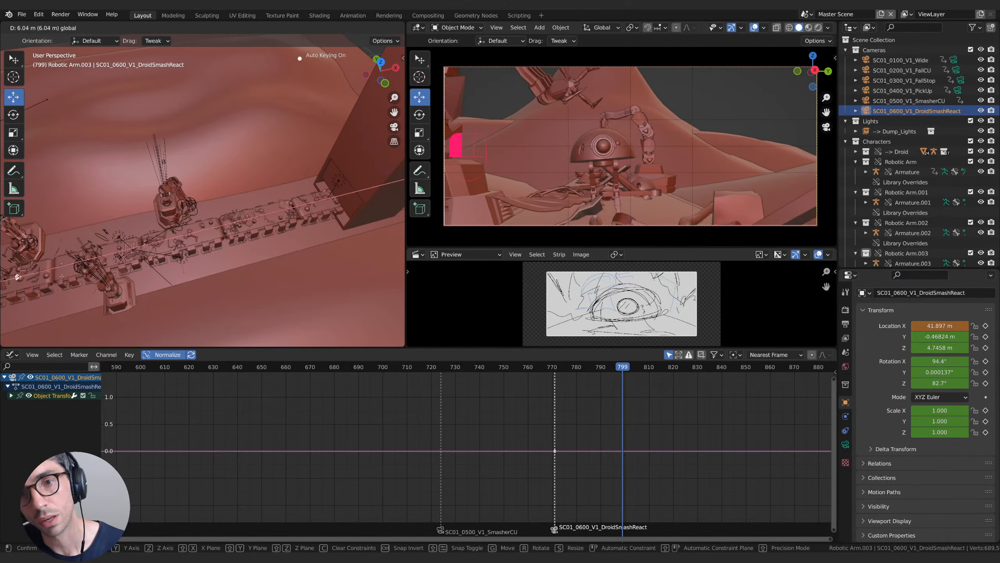
pyautogui.click(61, 276)
# Step: Set the SC01_0600_V1_DroidSmashReact camera's focal length to 50 mm
pyautogui.click(846, 444)
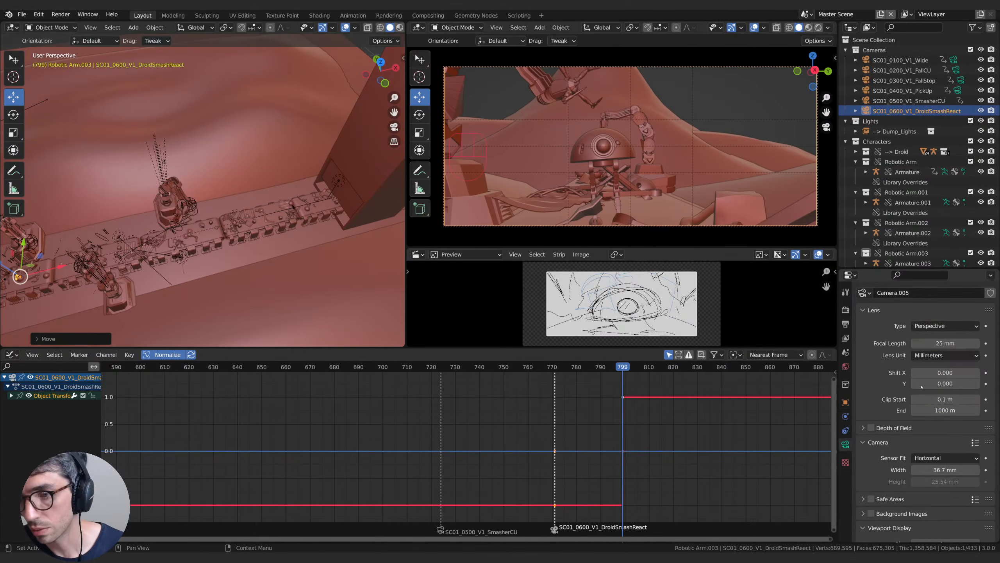
pyautogui.click(946, 343)
pyautogui.write('50')
pyautogui.press('Return')
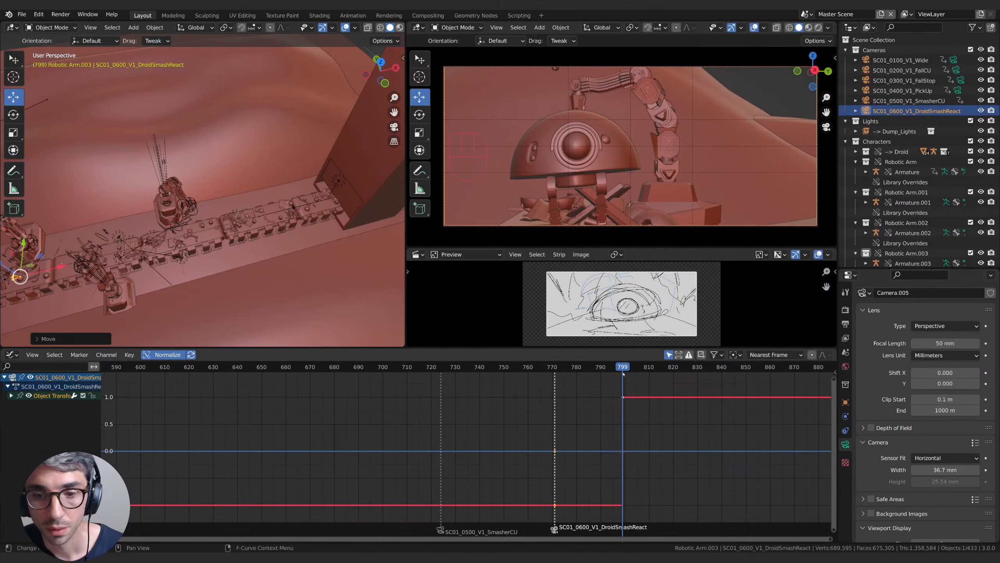
# Step: Set the camera's keyframes to Linear interpolation in the Dope Sheet
pyautogui.hotkey('ctrl', 'Tab')
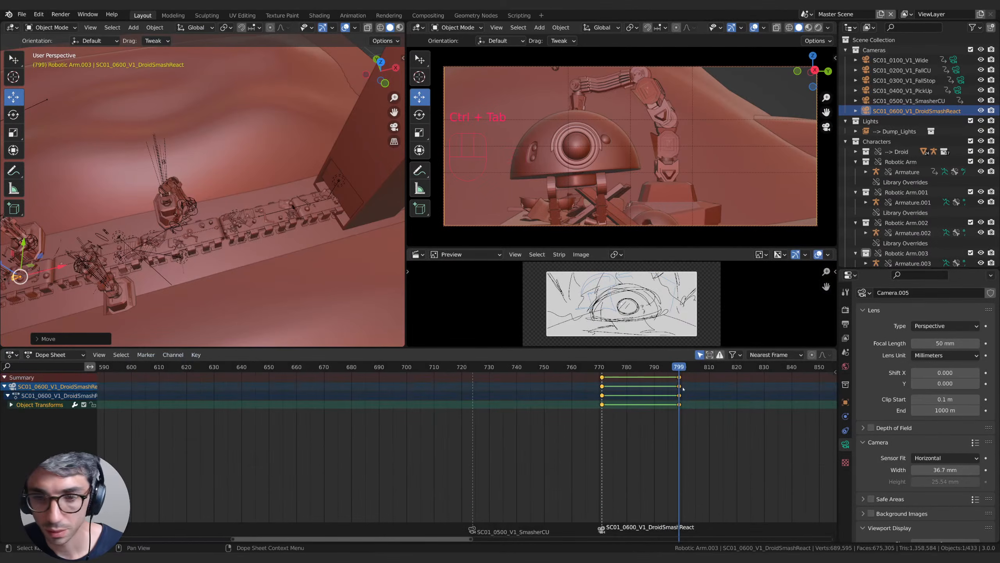
pyautogui.rightClick(680, 380)
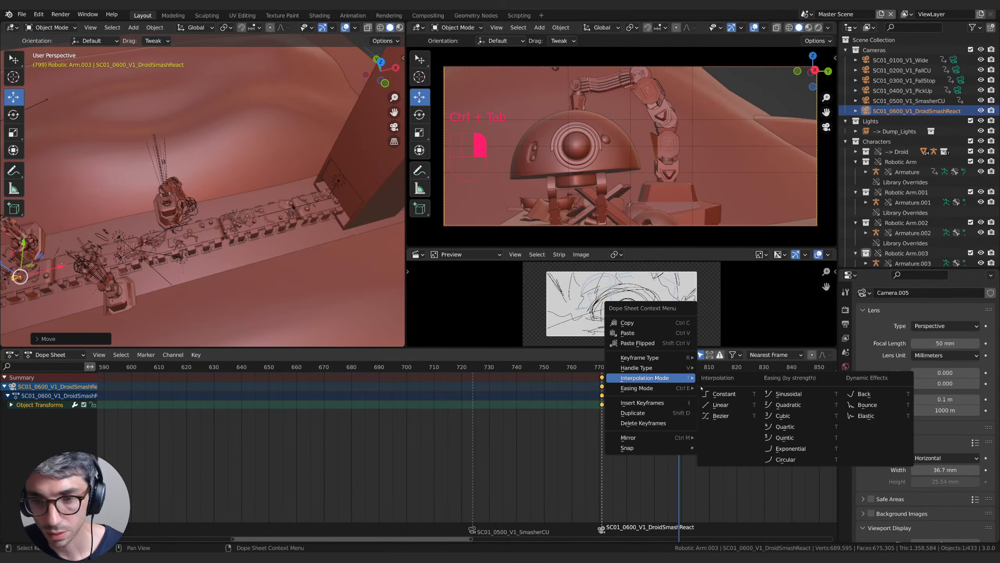
pyautogui.click(720, 405)
pyautogui.moveTo(679, 368)
pyautogui.mouseDown()
pyautogui.moveTo(603, 369)
pyautogui.moveTo(684, 371)
pyautogui.moveTo(607, 386)
pyautogui.moveTo(688, 386)
pyautogui.moveTo(666, 386)
pyautogui.moveTo(679, 387)
pyautogui.moveTo(682, 368)
pyautogui.mouseUp()
pyautogui.click(679, 386)
pyautogui.keyDown('shift'); pyautogui.moveTo(177, 234); pyautogui.dragTo(277, 209, button='middle'); pyautogui.keyUp('shift')
pyautogui.moveTo(171, 242); pyautogui.dragTo(168, 243)
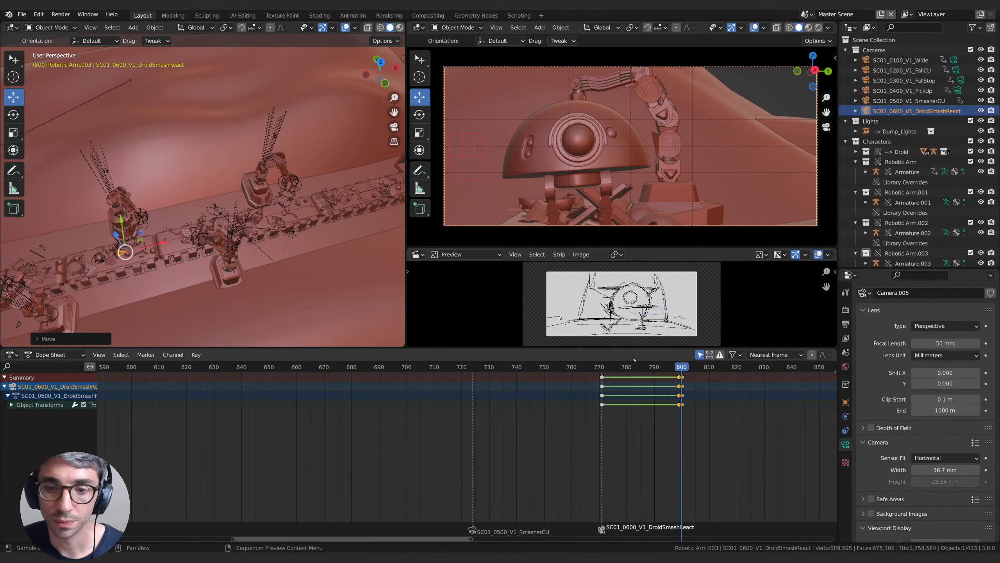
pyautogui.hotkey('ctrl', 'z')
# Step: Nudge the camera slightly closer to the droid along X at frame 798 and delete its frame 799 keyframes
pyautogui.moveTo(680, 368); pyautogui.dragTo(676, 368)
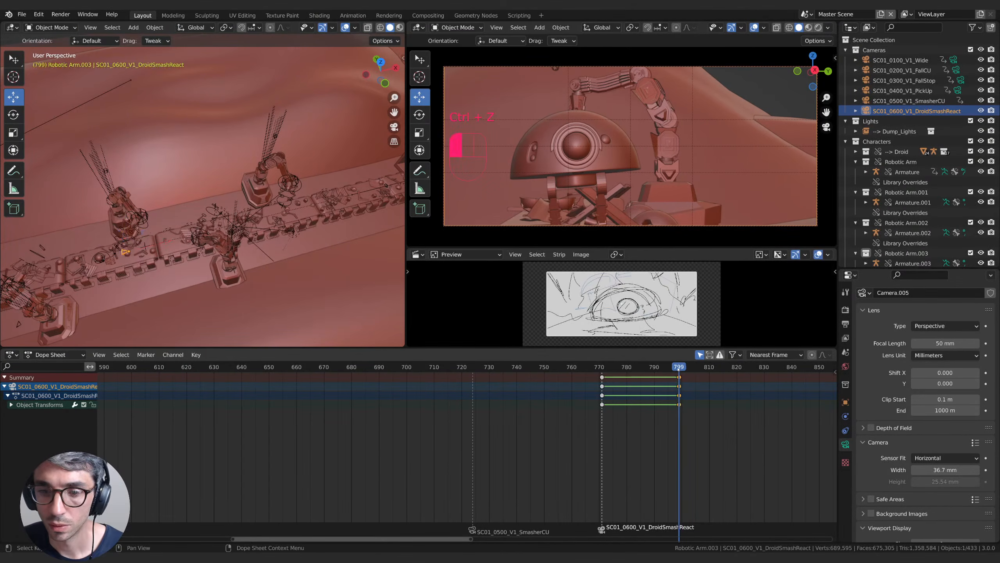
pyautogui.moveTo(161, 244); pyautogui.dragTo(158, 244)
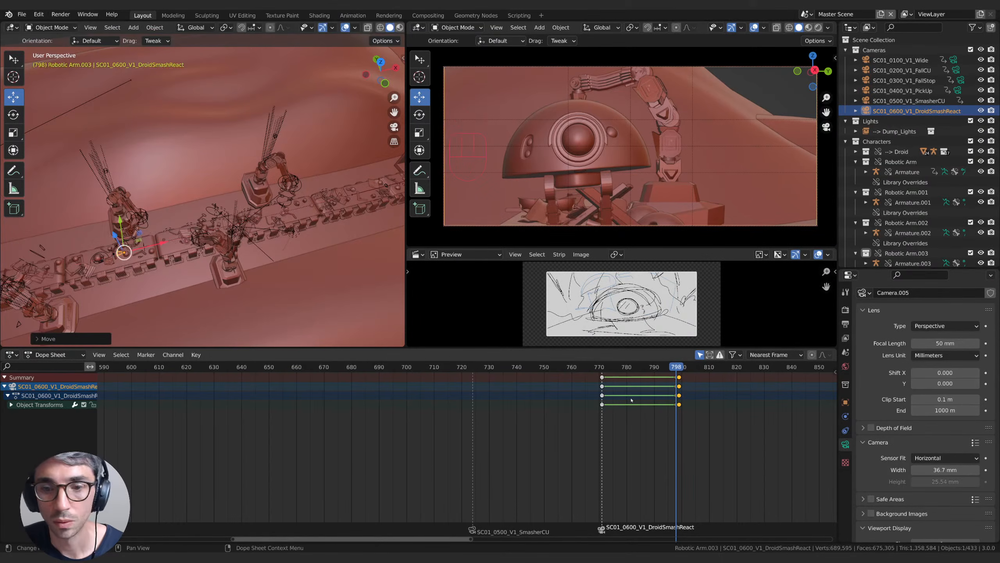
pyautogui.moveTo(598, 368); pyautogui.dragTo(648, 368)
pyautogui.click(680, 378)
pyautogui.press('x')
pyautogui.click(680, 379)
pyautogui.click(680, 369)
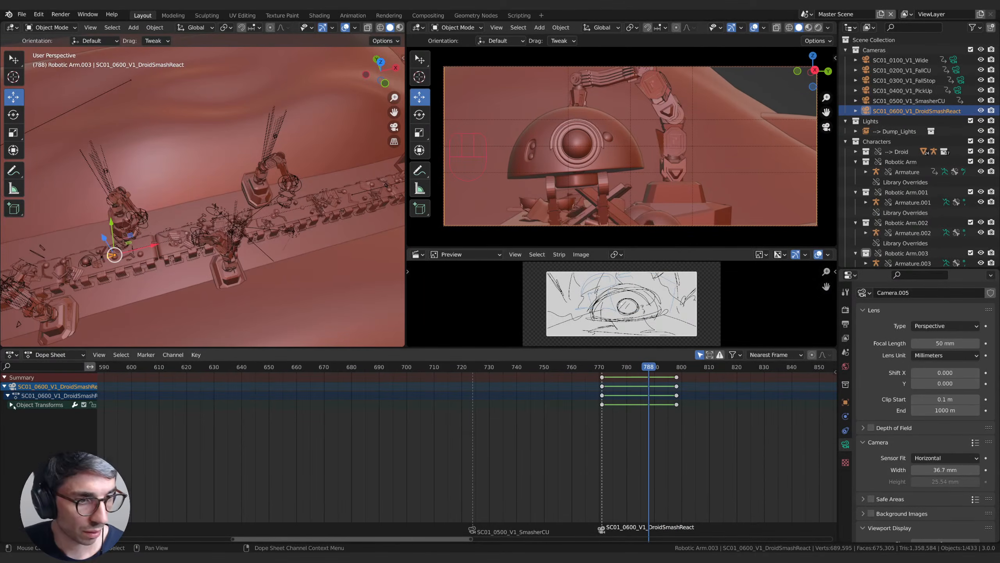
# Step: Isolate the camera's Z Euler Rotation curve in the Graph Editor and key a Z rotation of 88.5° at frame 788
pyautogui.click(11, 405)
pyautogui.hotkey('ctrl', 'Tab')
pyautogui.click(11, 396)
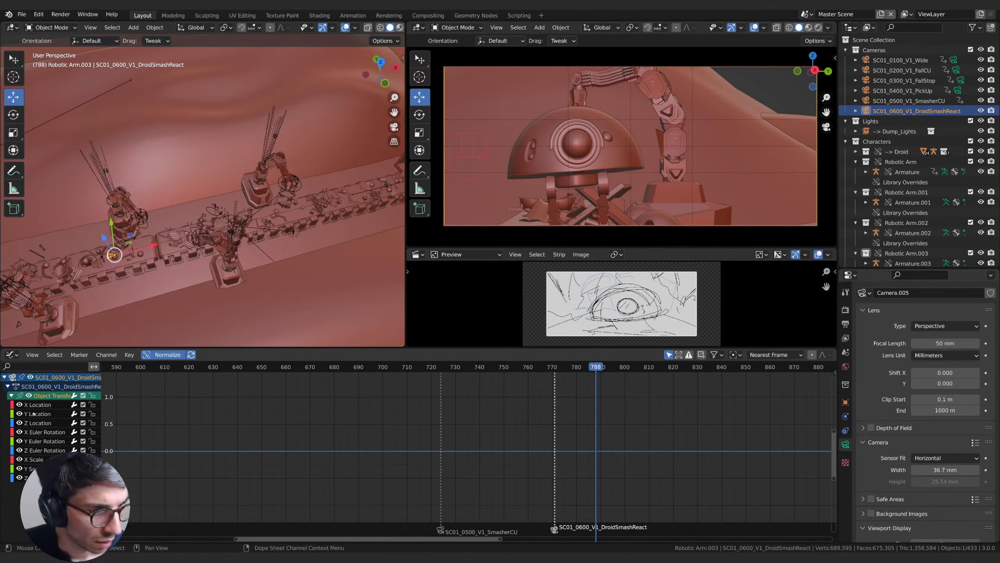
pyautogui.click(40, 451)
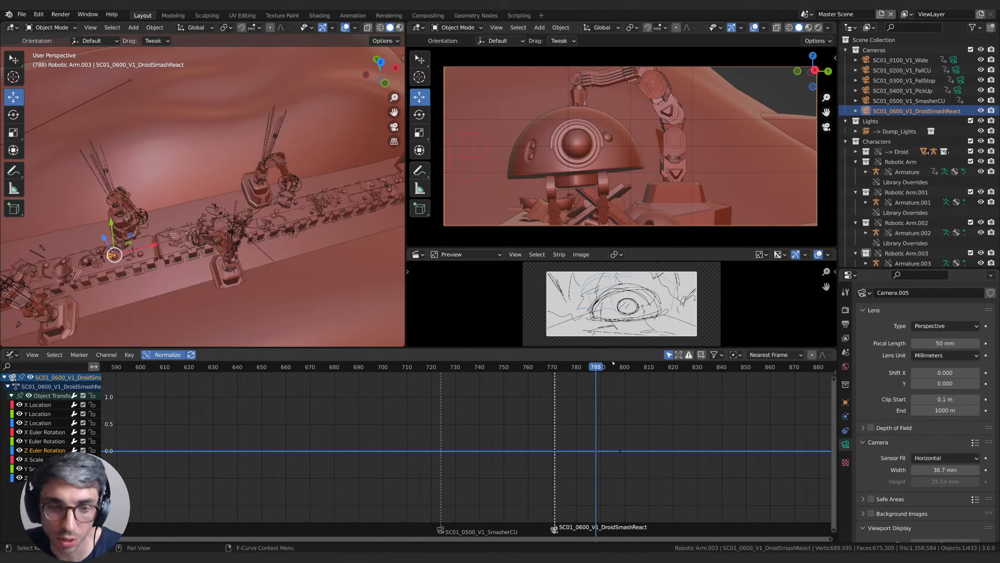
pyautogui.click(845, 402)
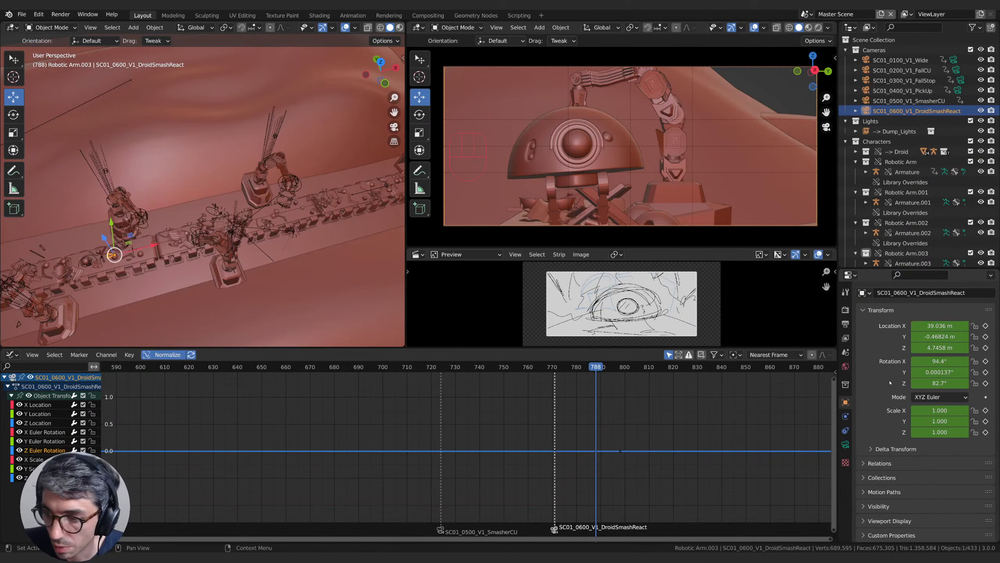
pyautogui.moveTo(939, 383); pyautogui.dragTo(955, 382)
pyautogui.press('i')
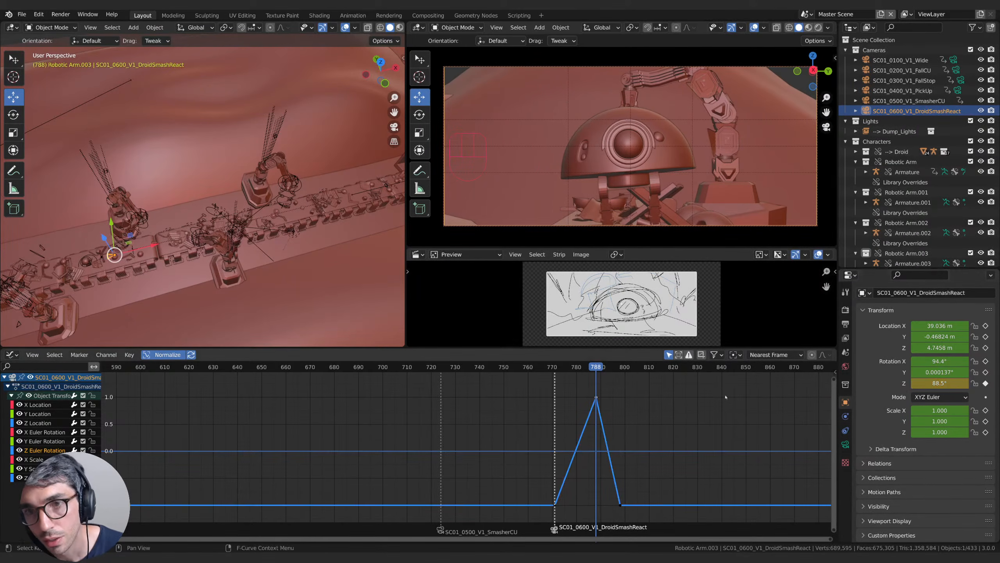
# Step: Undo the Z rotation key at frame 788 and shift the camera's whole Z Euler Rotation curve to 88.5°
pyautogui.hotkey('ctrl', 'z')
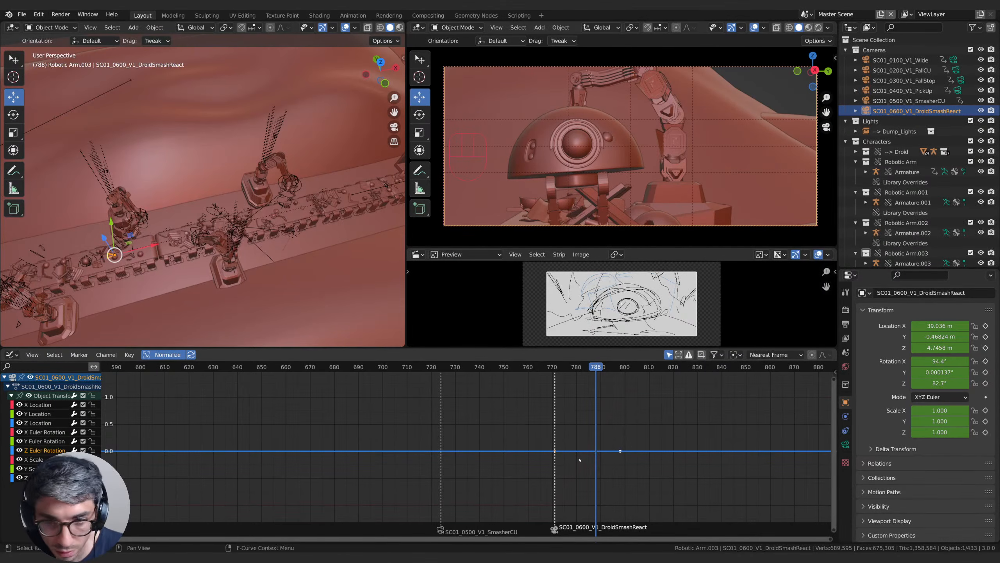
pyautogui.press('g')
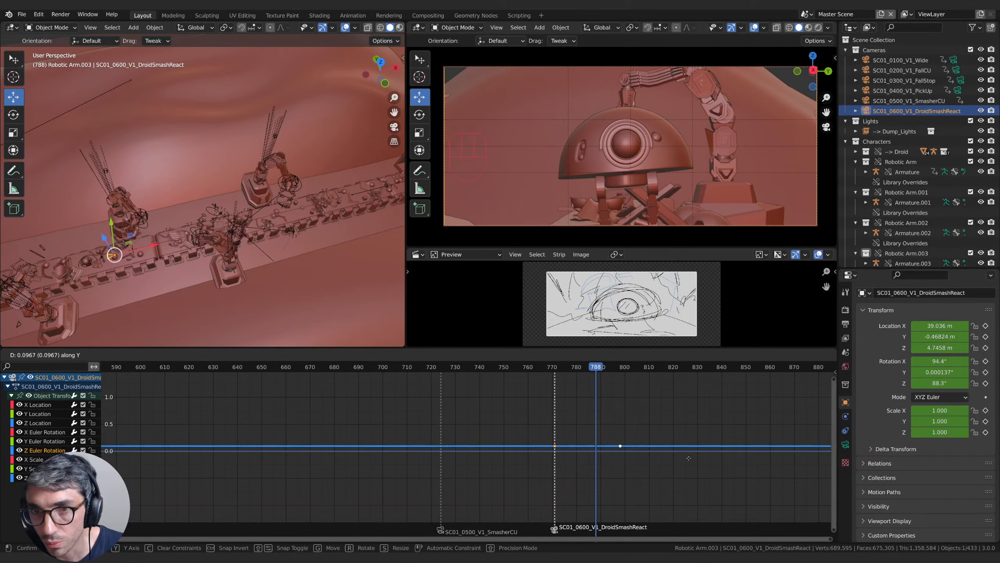
pyautogui.click(688, 460)
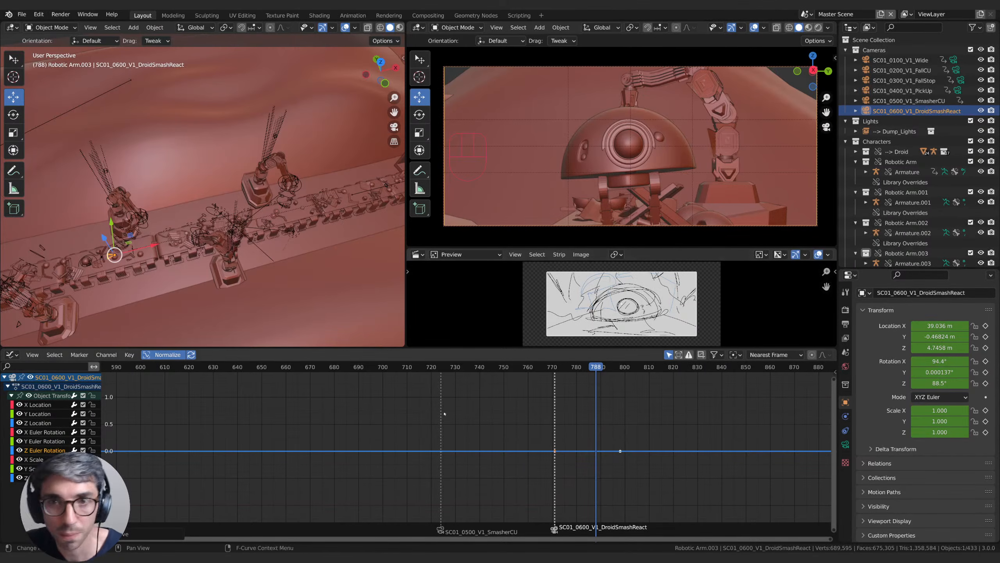
# Step: Lower the camera's whole X Euler Rotation curve so the rotation is 93.6° throughout the shot
pyautogui.click(40, 432)
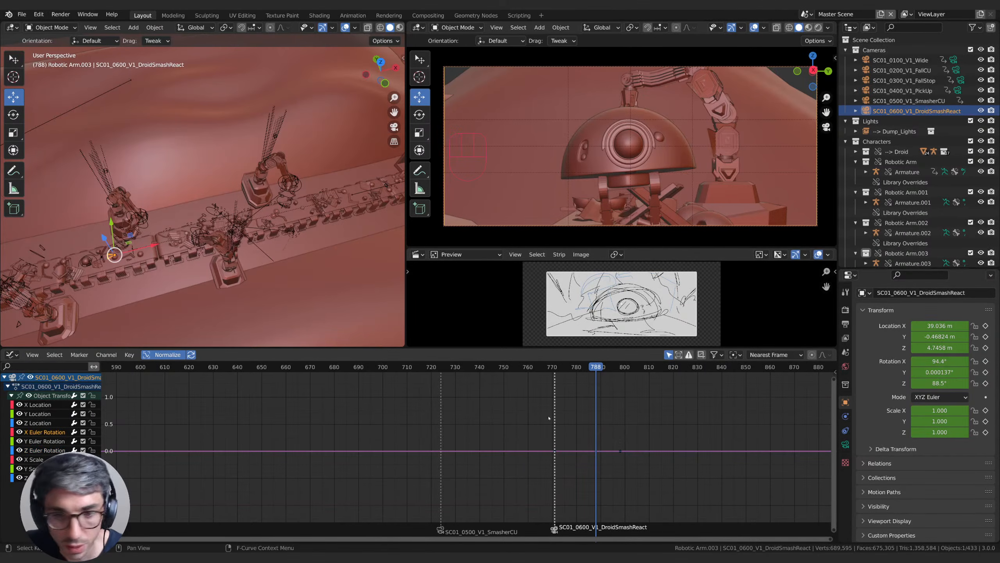
pyautogui.press('g')
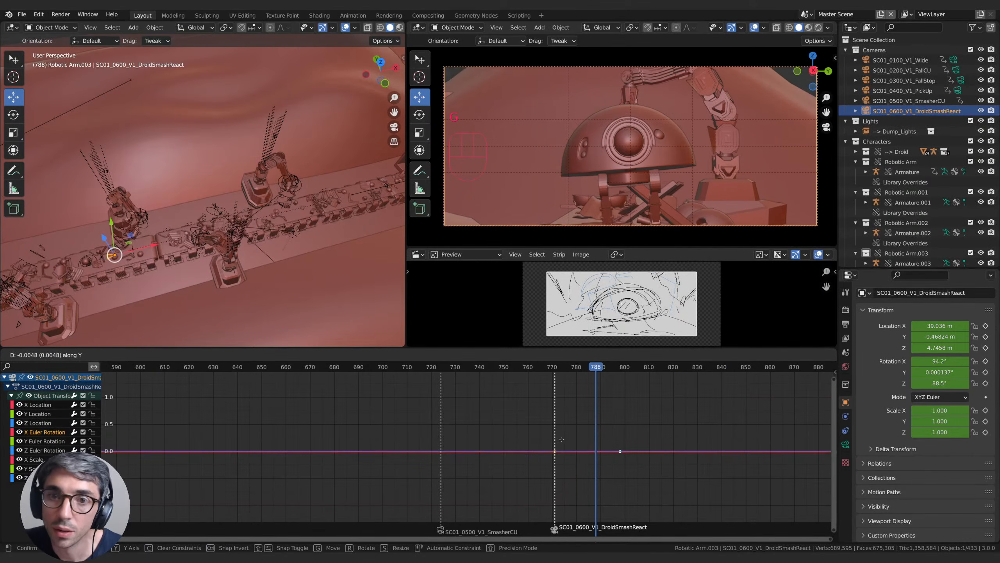
pyautogui.click(653, 435)
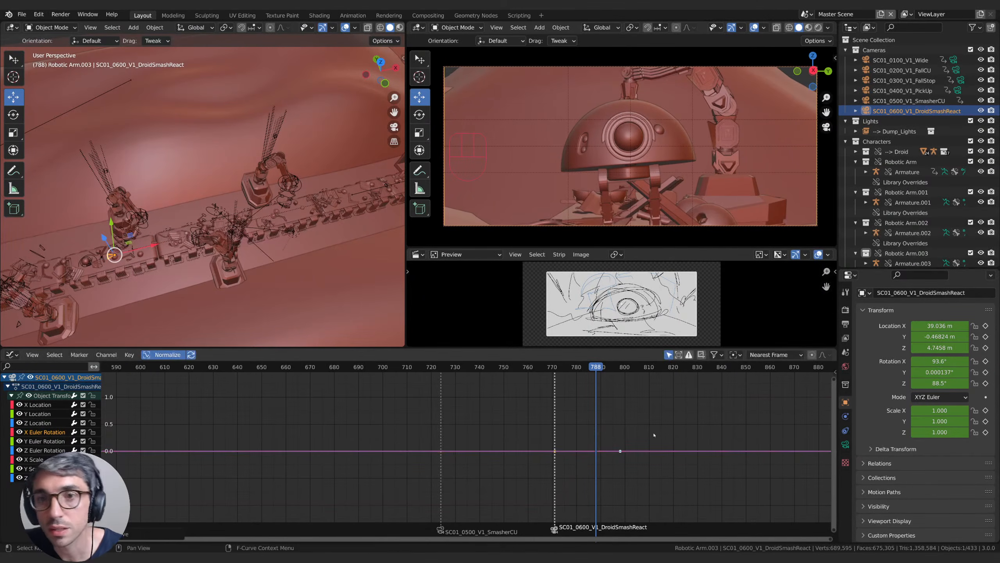
# Step: Play back the SC01_0600_V1_DroidSmashReact shot from its start several times to check the camera move
pyautogui.press('space')
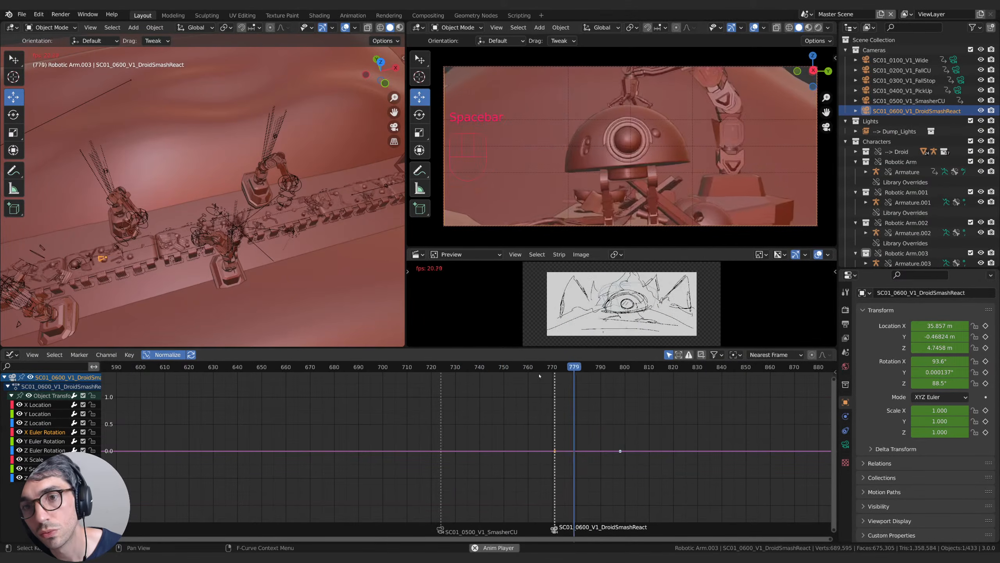
pyautogui.press('space')
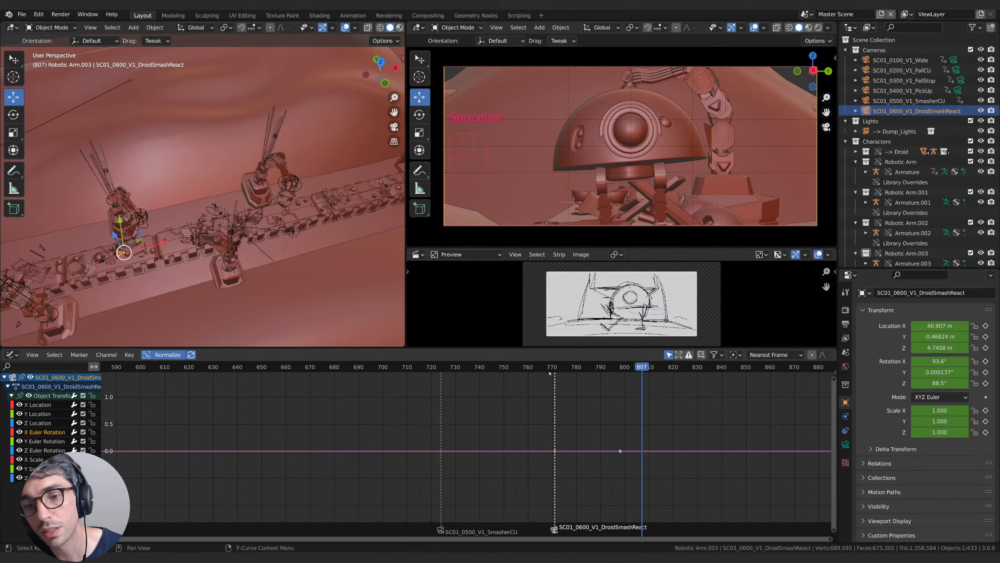
pyautogui.press('space')
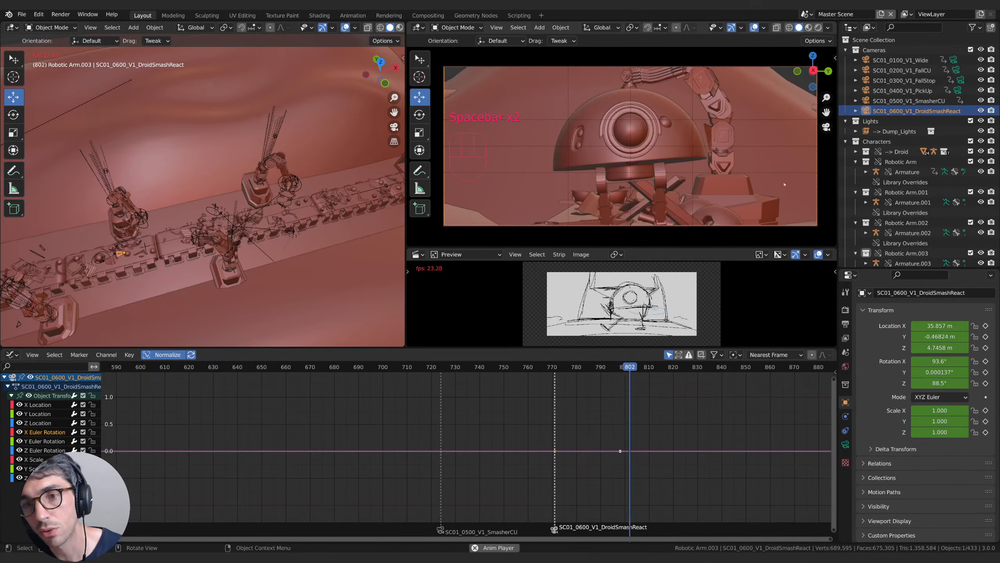
pyautogui.press('space')
pyautogui.moveTo(635, 370); pyautogui.dragTo(560, 374)
pyautogui.press('space')
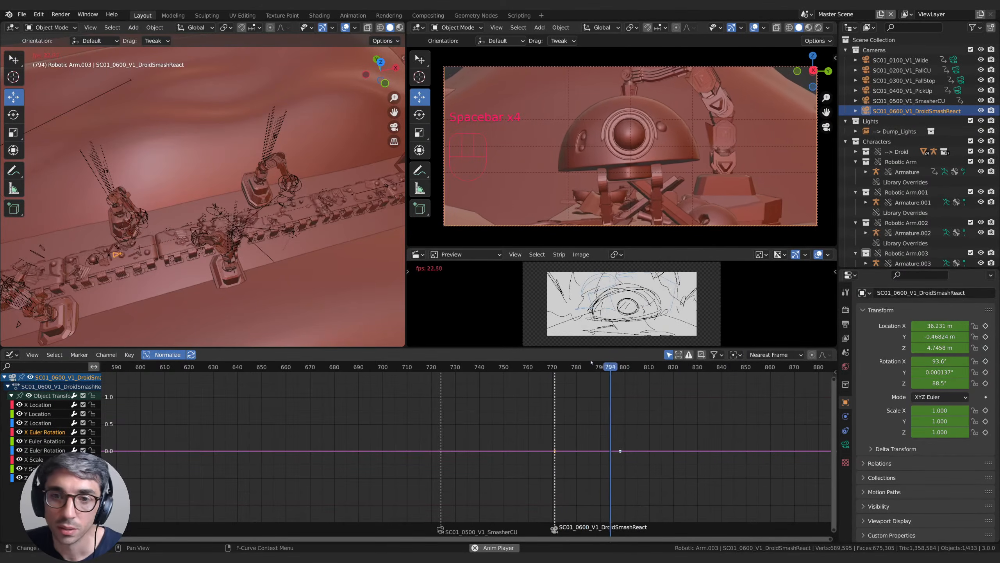
pyautogui.press('space')
# Step: Play back all the bound shots in sequence from about frame 450 to past the DroidSmashReact shot
pyautogui.scroll(-2, 602, 399)
pyautogui.scroll(-5, 556, 416)
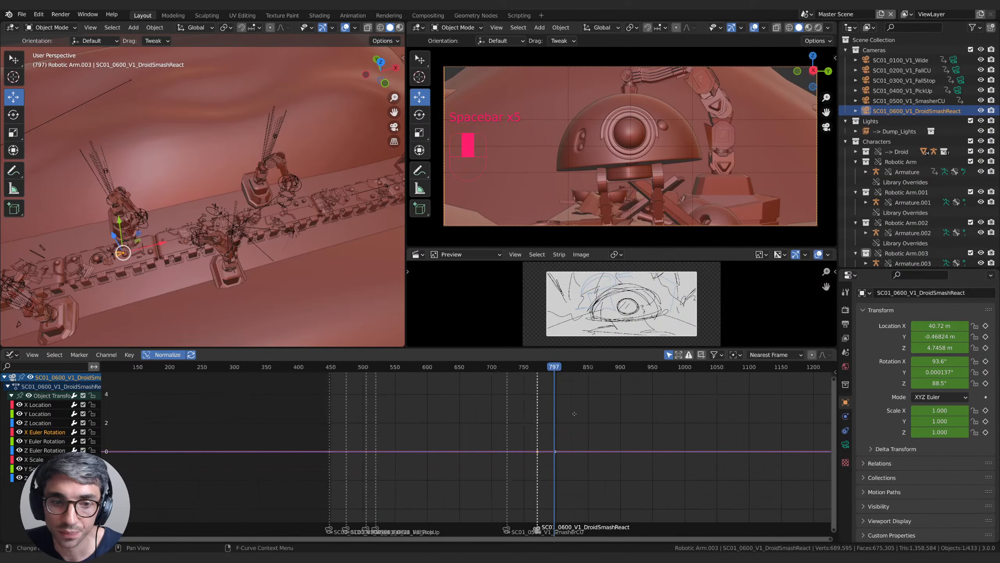
pyautogui.click(346, 369)
pyautogui.press('space')
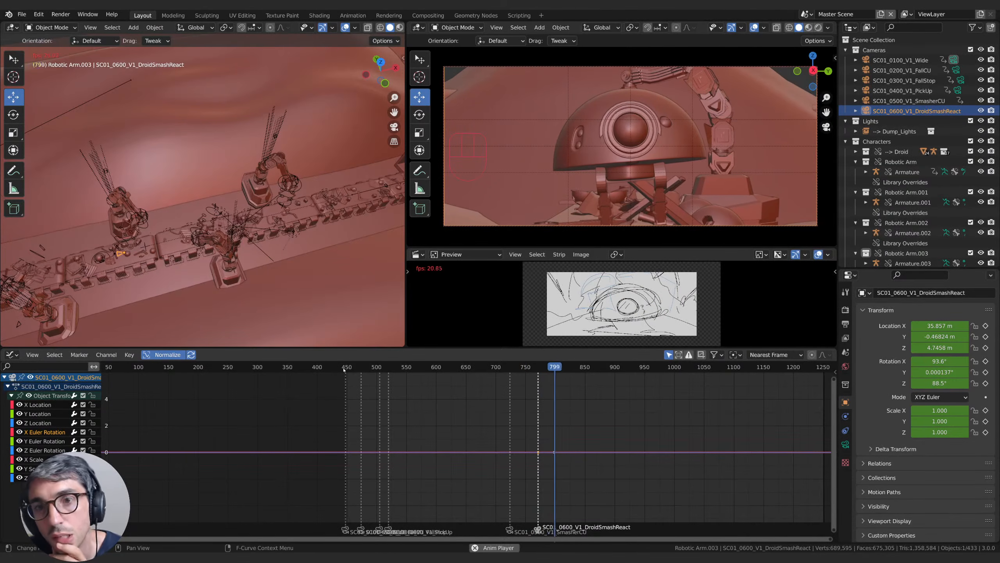
pyautogui.press('space')
pyautogui.press('space')
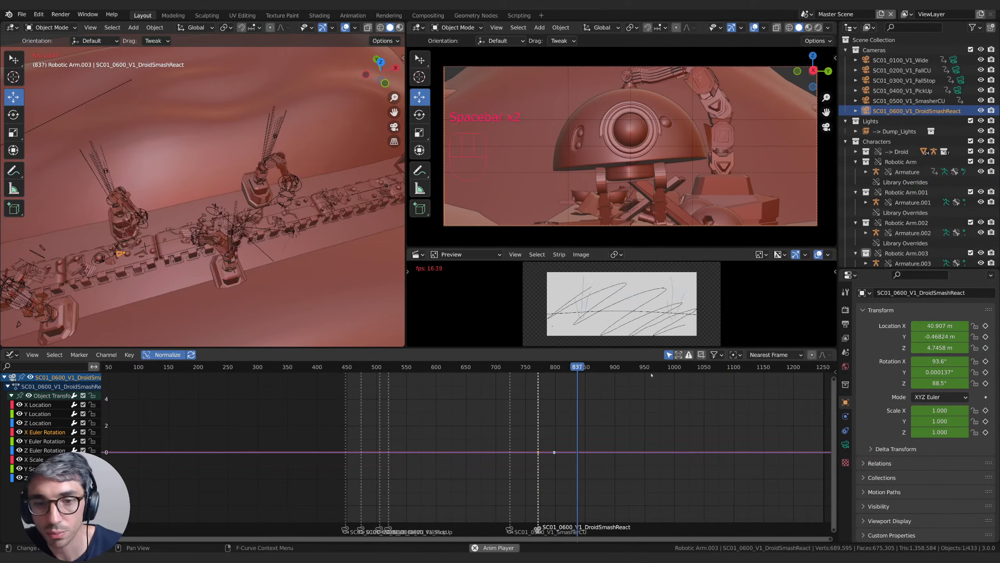
# Step: Replay the end of the PickUp shot and its cut to SmasherCU repeatedly, from about frame 605
pyautogui.click(499, 368)
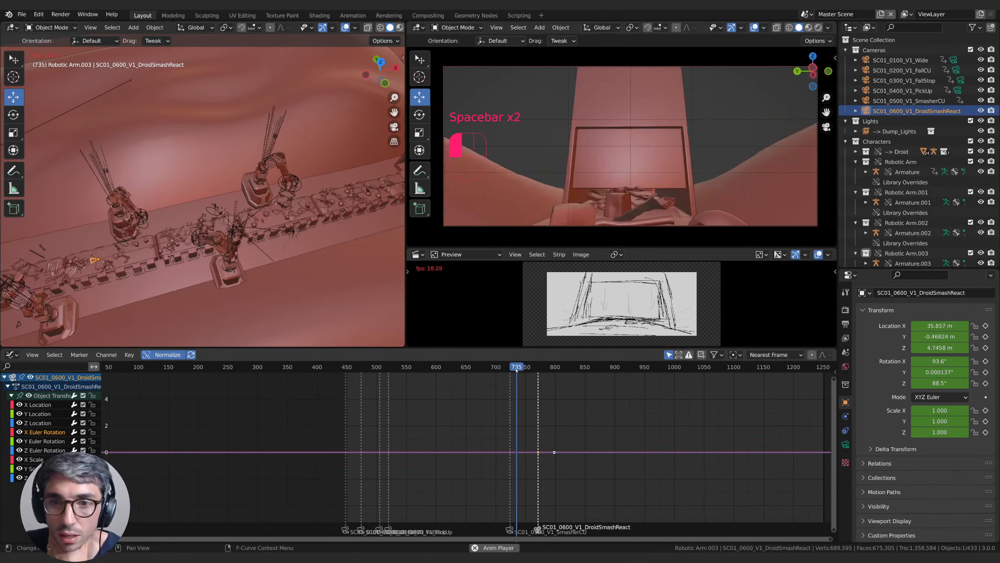
pyautogui.click(488, 369)
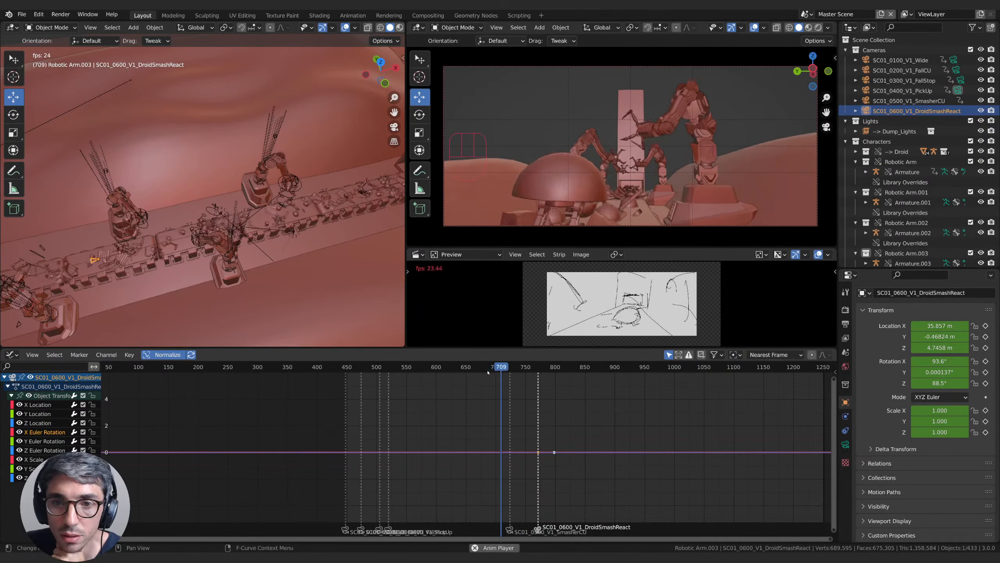
pyautogui.click(438, 370)
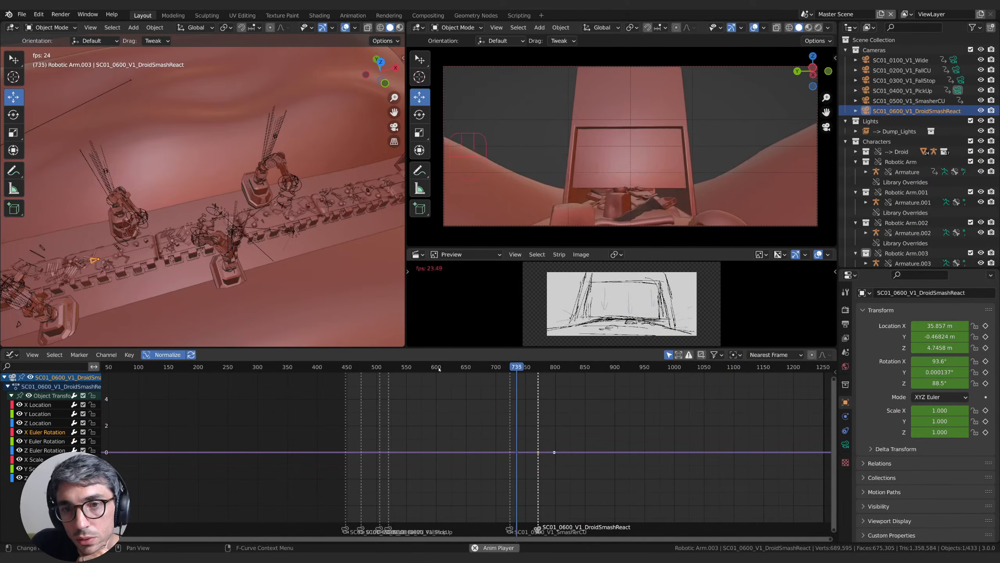
pyautogui.click(439, 369)
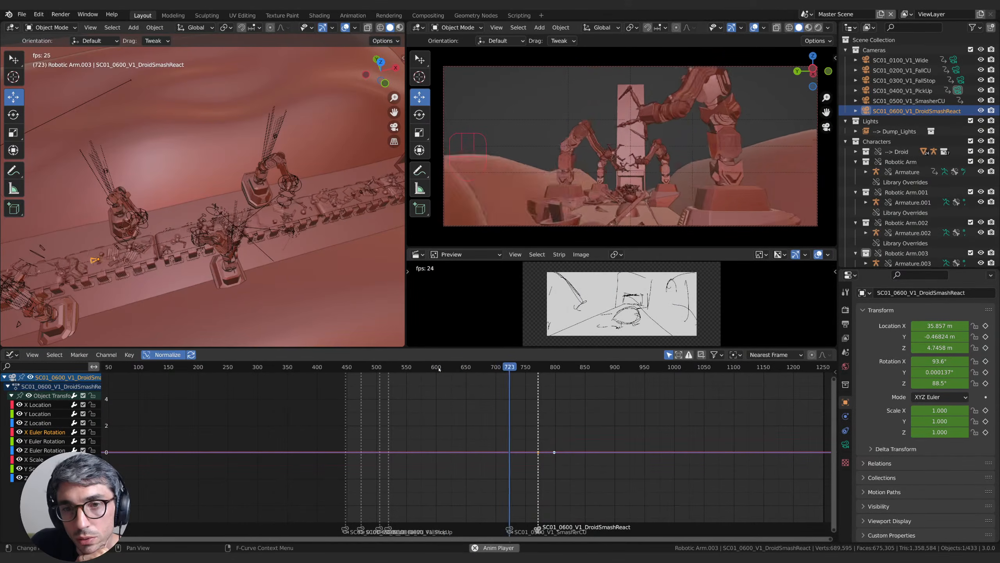
pyautogui.click(440, 367)
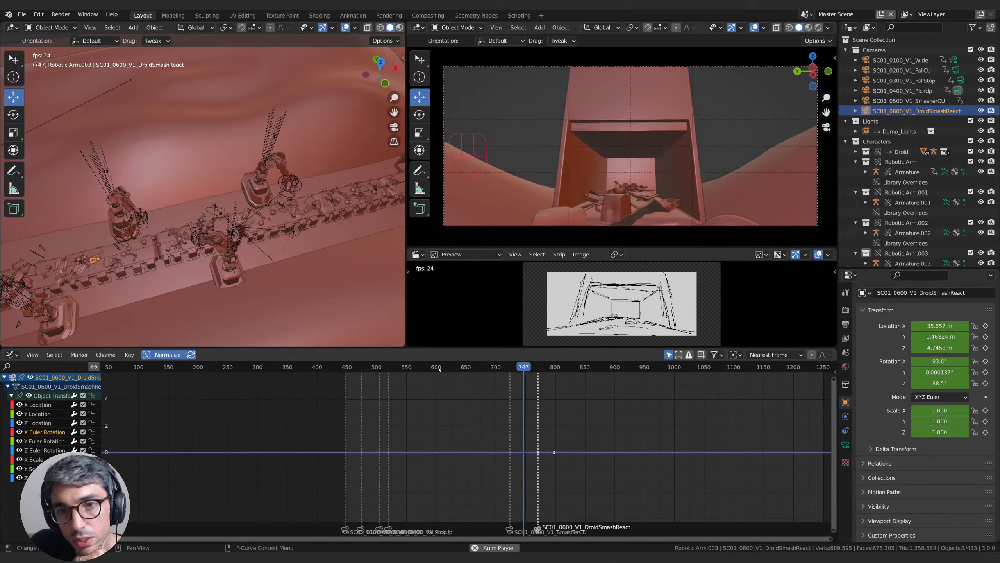
pyautogui.click(439, 368)
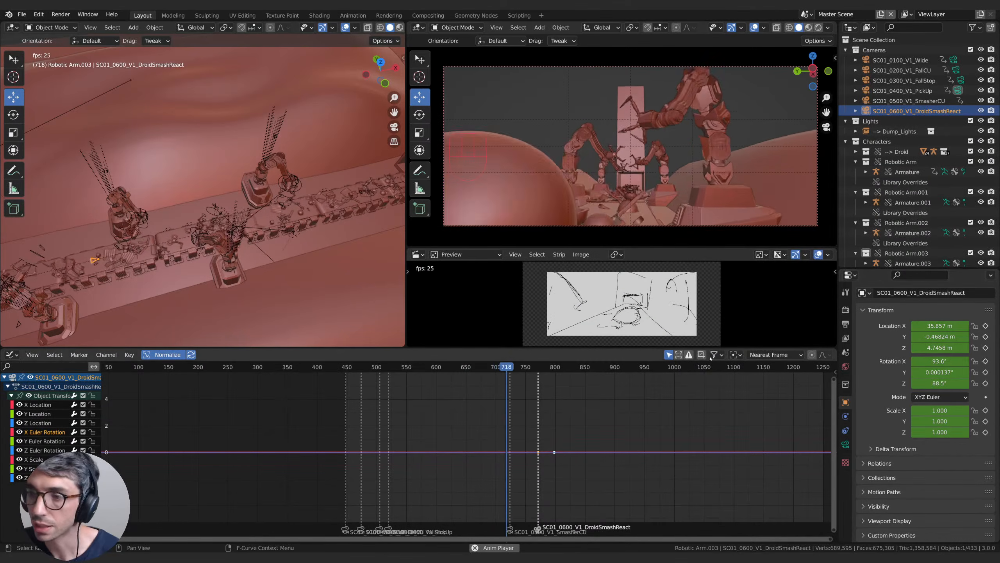
# Step: Review the whole shot sequence once more from frame 443 through the DroidSmashReact shot
pyautogui.moveTo(469, 369); pyautogui.dragTo(320, 374)
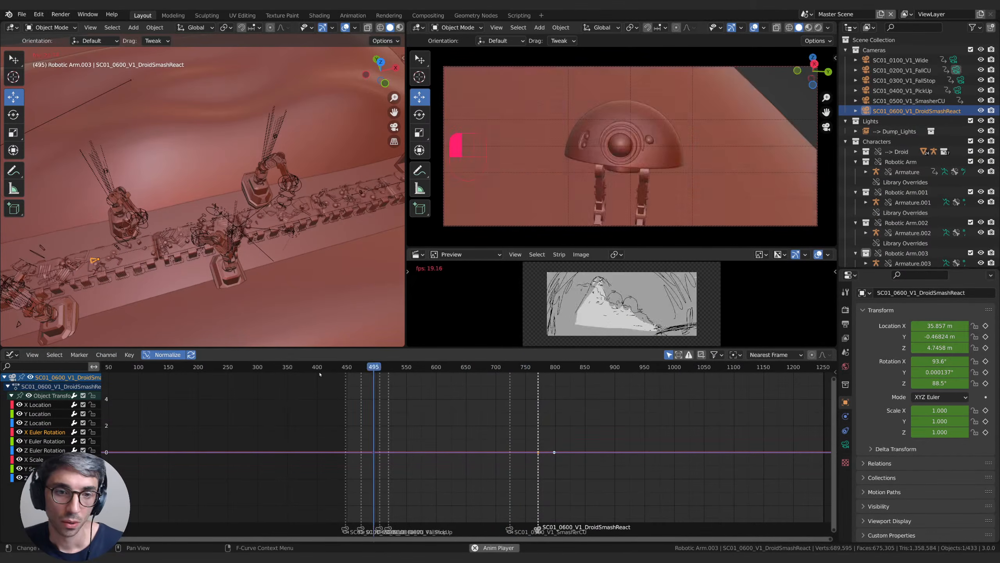
pyautogui.press('space')
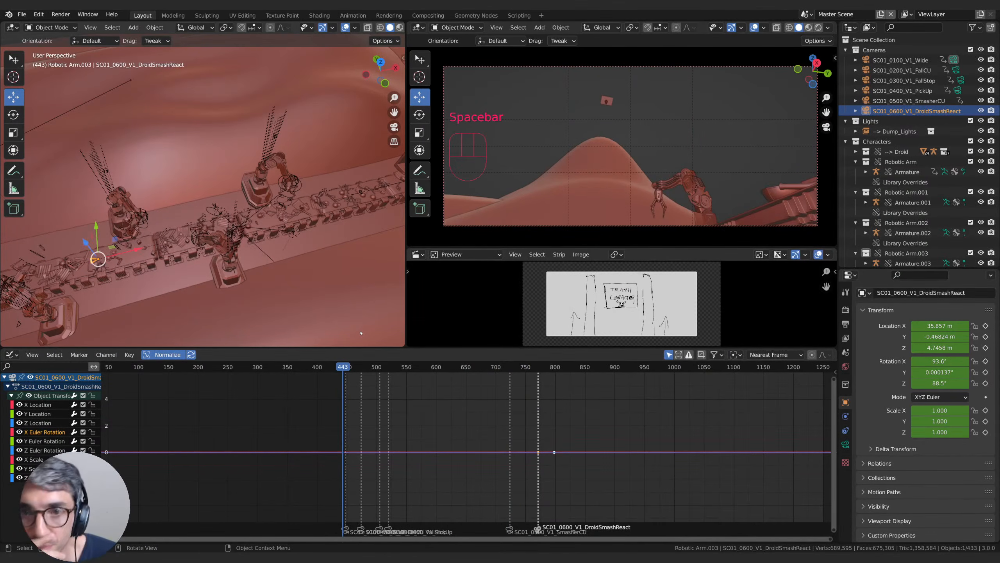
pyautogui.press('space')
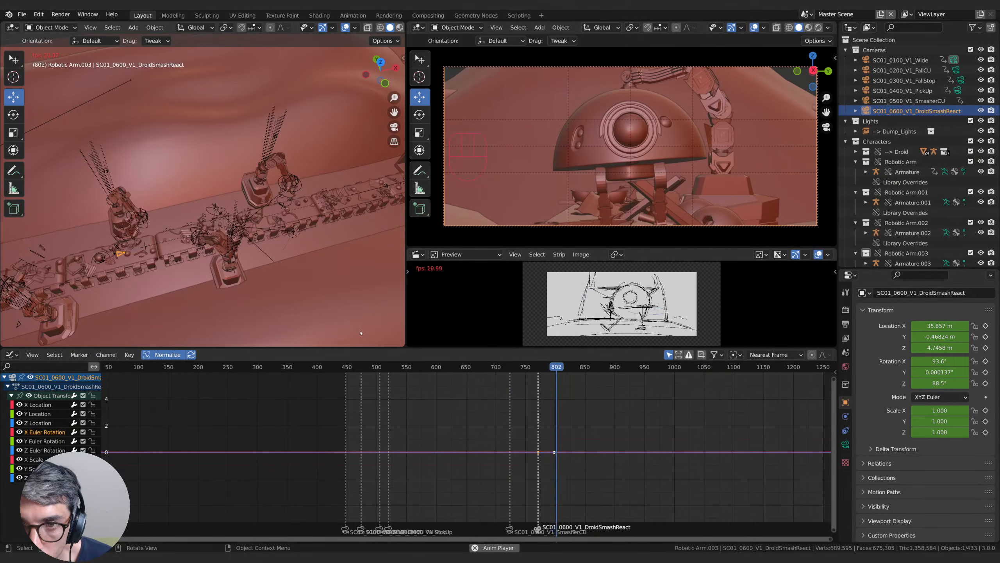
pyautogui.press('space')
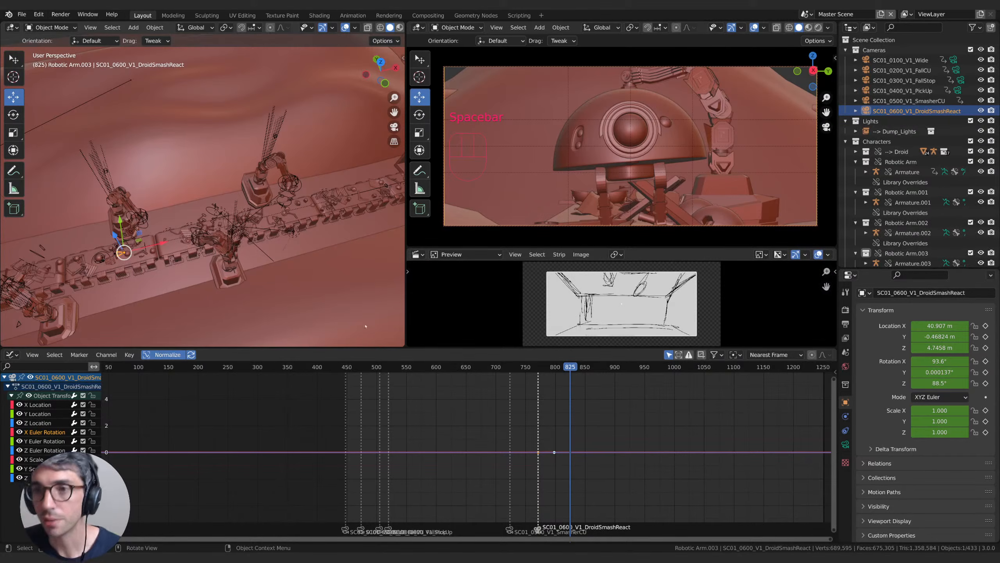
# Step: Select the SC01_0500_V1_SmasherCU camera and play back the approach to its shot from about frame 687
pyautogui.click(909, 100)
pyautogui.moveTo(909, 101); pyautogui.dragTo(883, 102, button='middle')
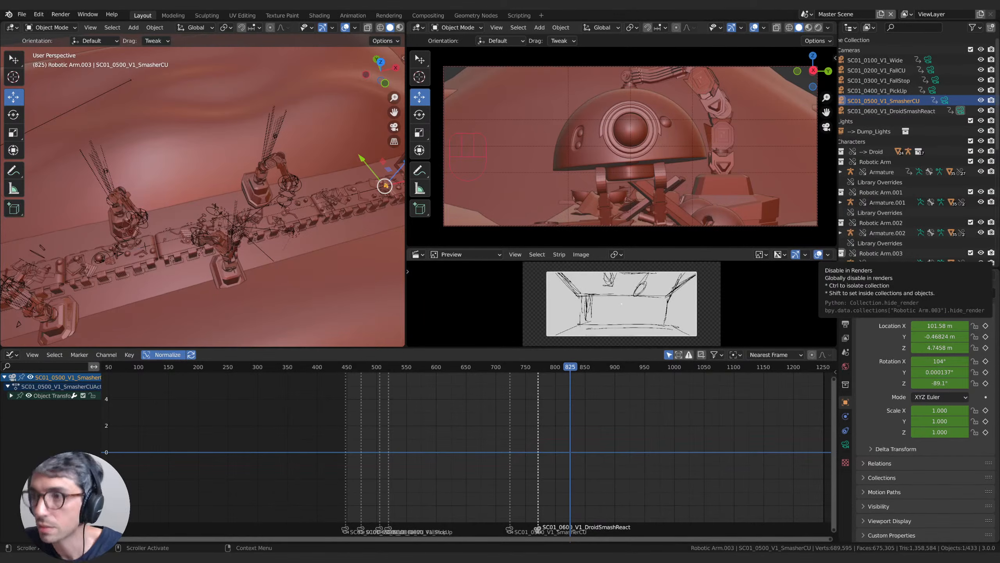
pyautogui.moveTo(537, 413); pyautogui.dragTo(596, 407, button='middle')
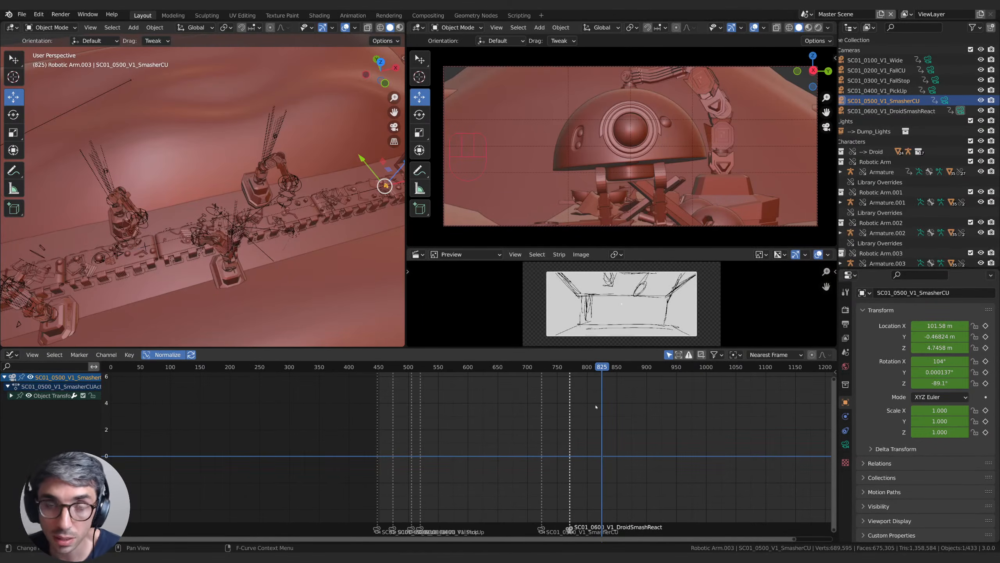
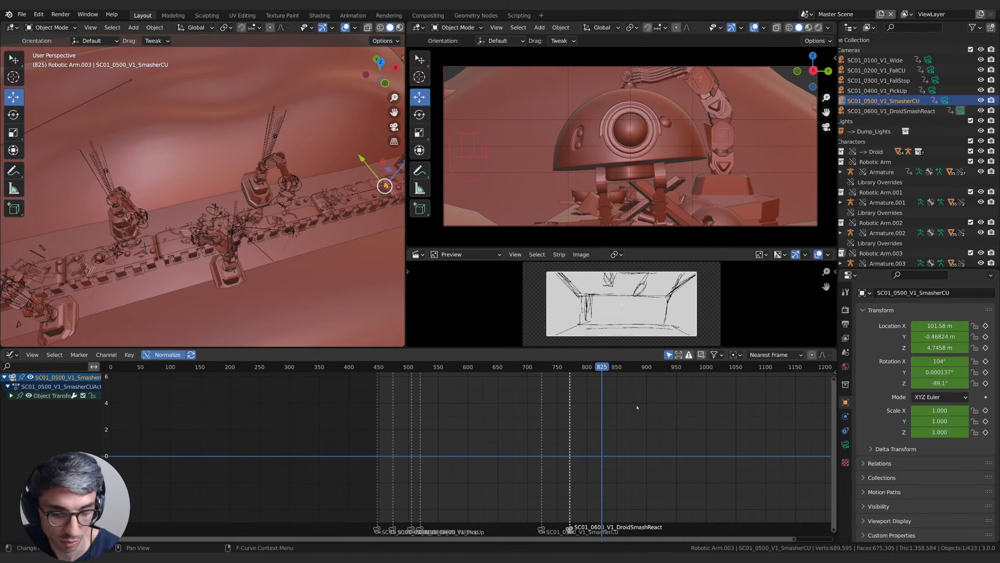
pyautogui.moveTo(602, 368); pyautogui.dragTo(517, 392)
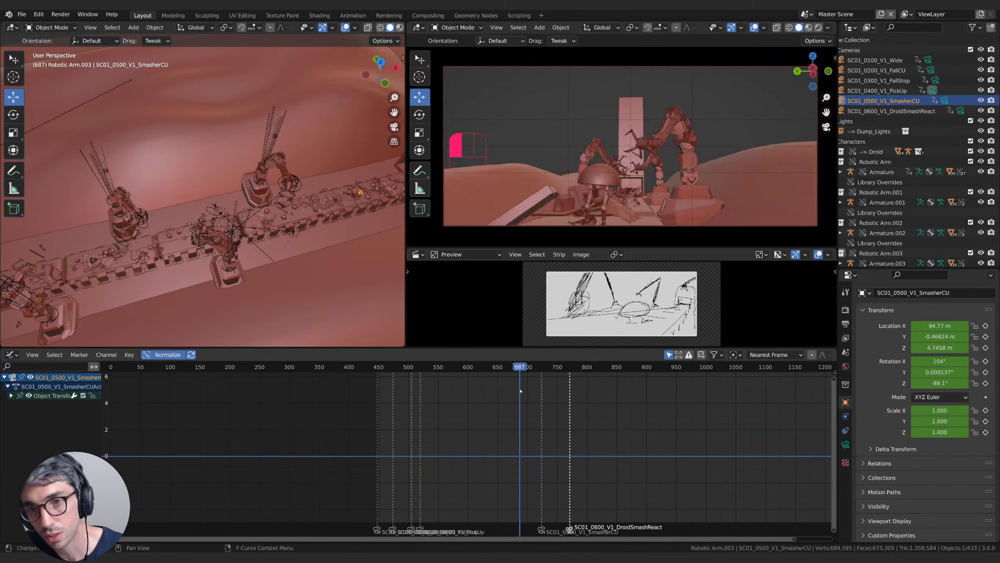
pyautogui.press('space')
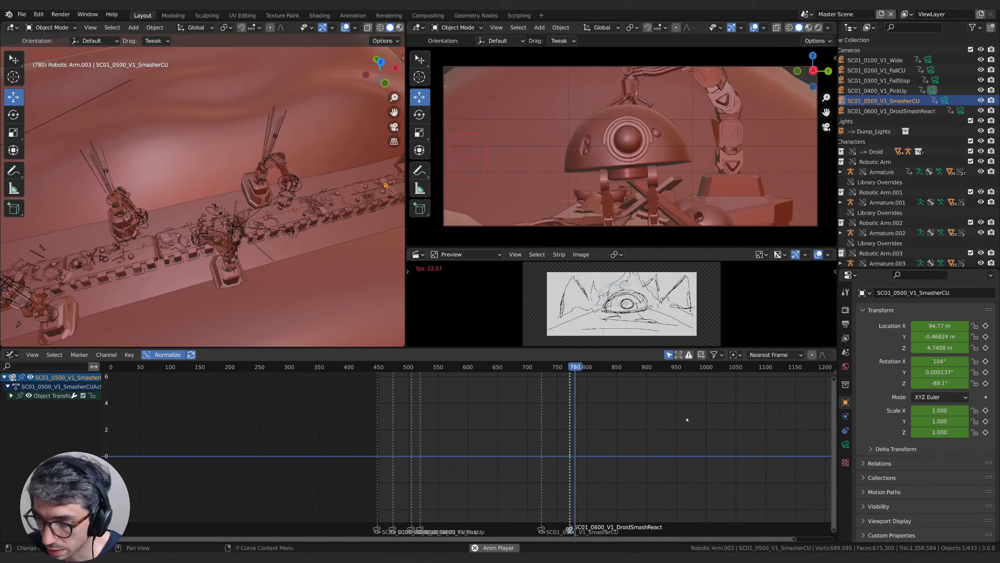
pyautogui.press('space')
pyautogui.click(527, 370)
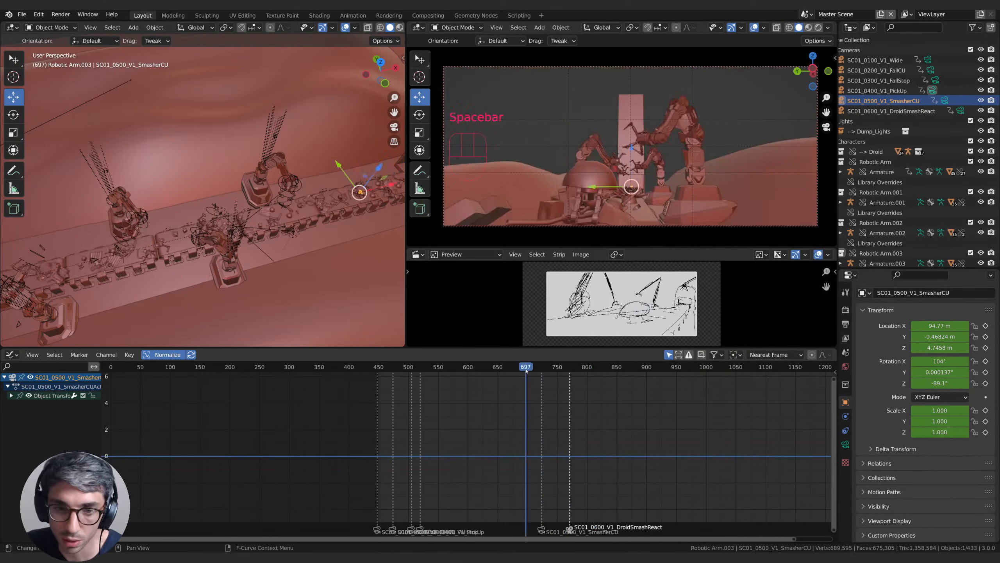
pyautogui.press('space')
pyautogui.press('space')
pyautogui.press('space')
pyautogui.press('space')
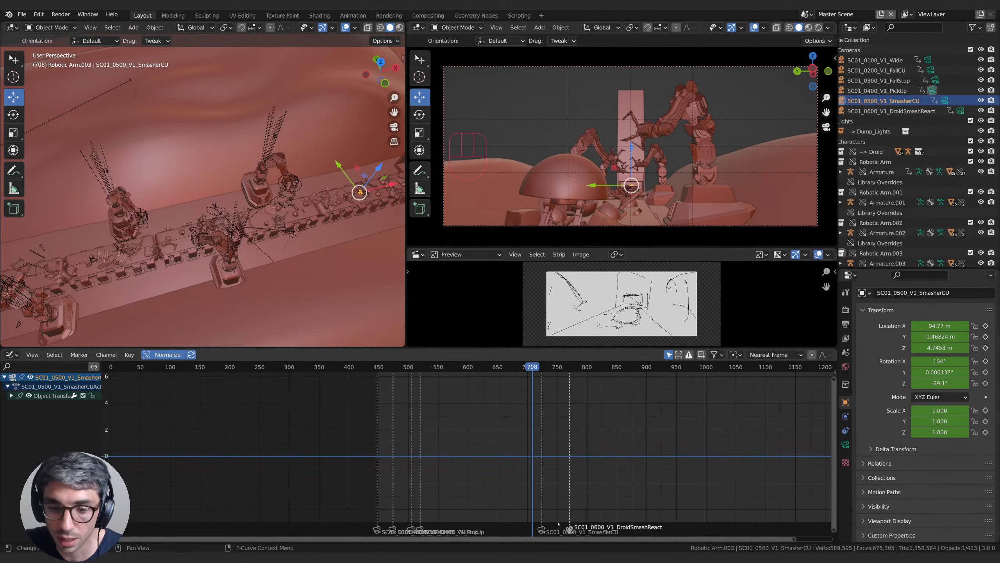
# Step: Delete the SC01_0500_V1_SmasherCU camera marker from the timeline
pyautogui.scroll(4, 568, 520)
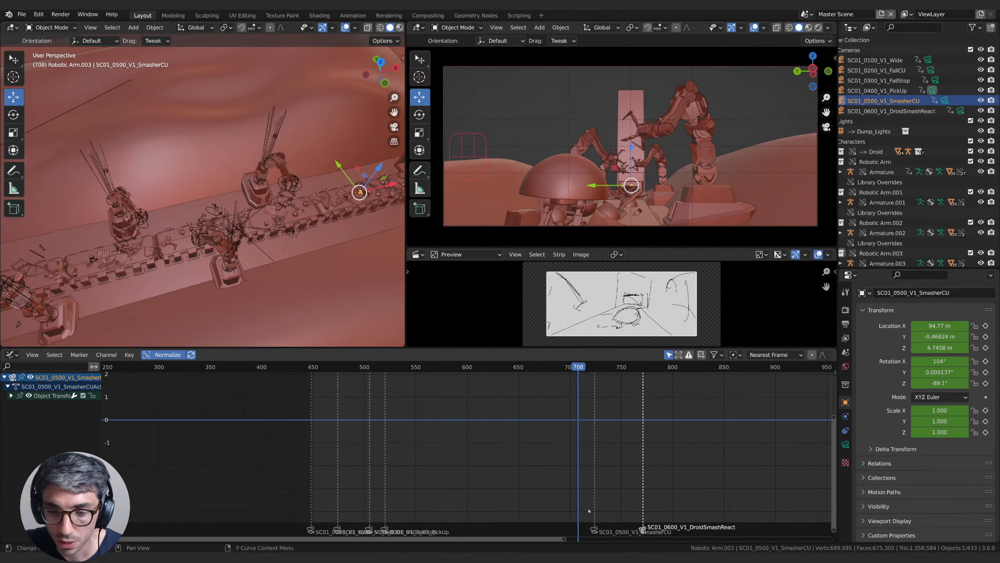
pyautogui.scroll(2, 489, 522)
pyautogui.moveTo(456, 367)
pyautogui.mouseDown()
pyautogui.moveTo(477, 368)
pyautogui.moveTo(472, 531)
pyautogui.mouseUp()
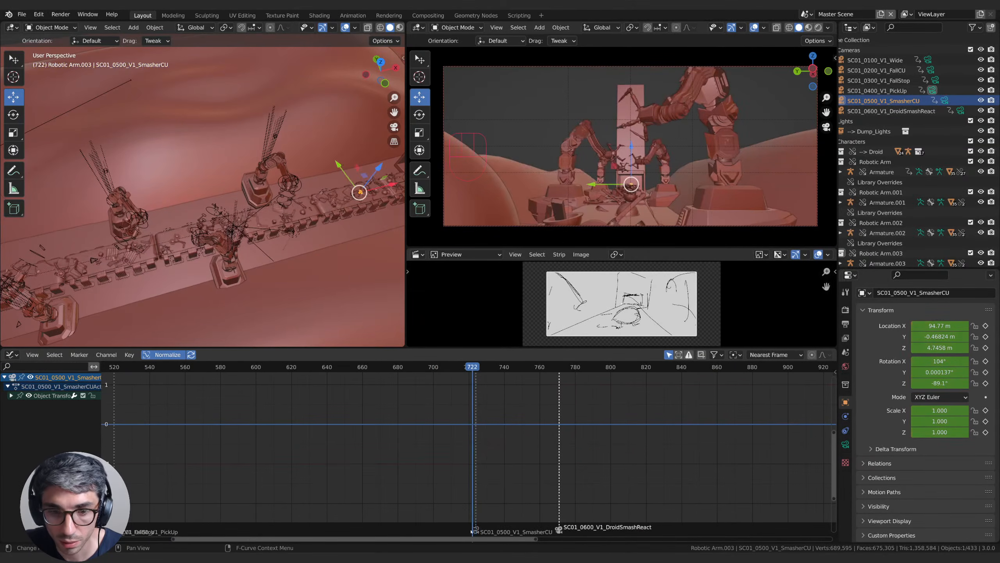
pyautogui.press('x')
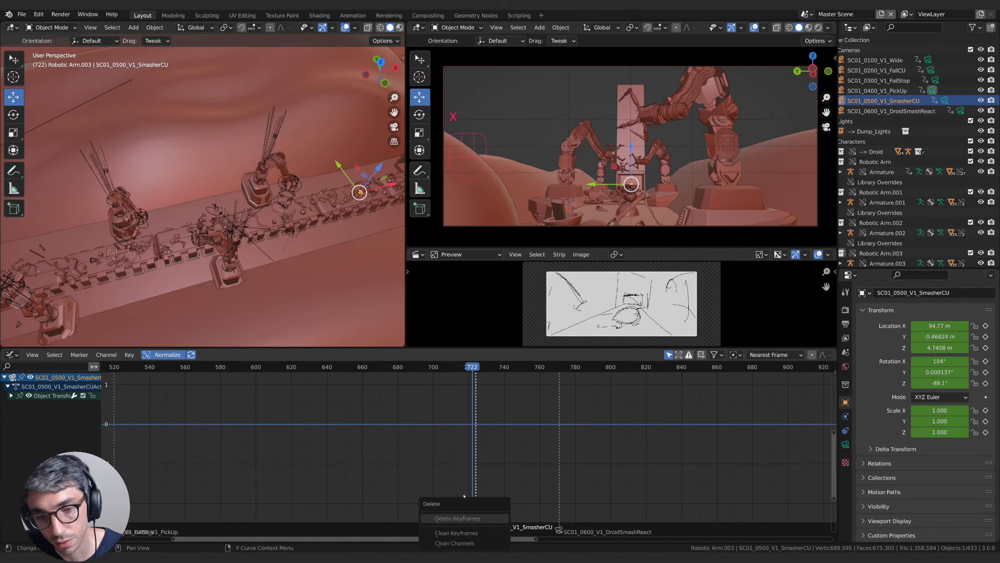
pyautogui.press('x')
pyautogui.click(480, 532)
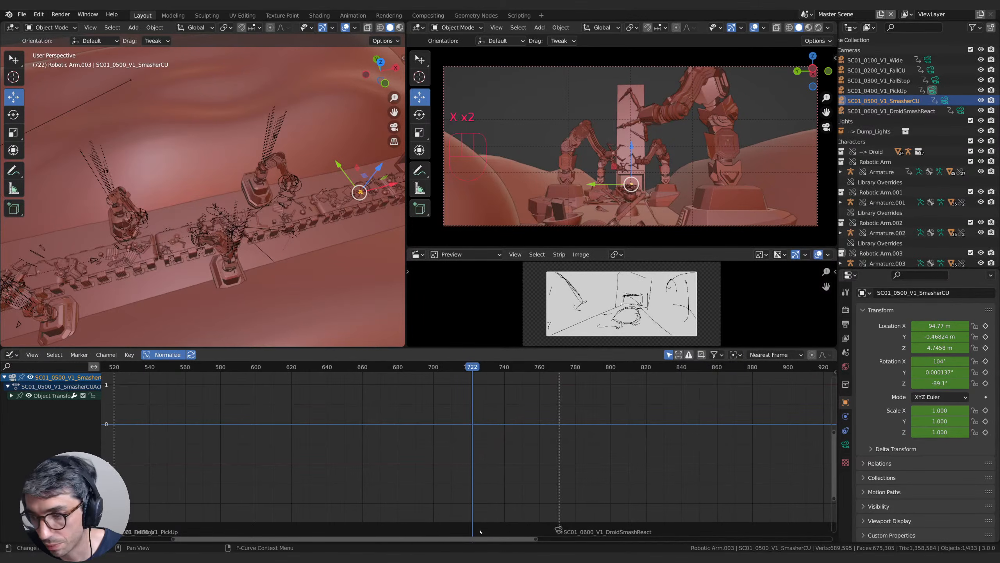
pyautogui.keyDown('shift'); pyautogui.moveTo(403, 487); pyautogui.dragTo(462, 489, button='middle'); pyautogui.keyUp('shift')
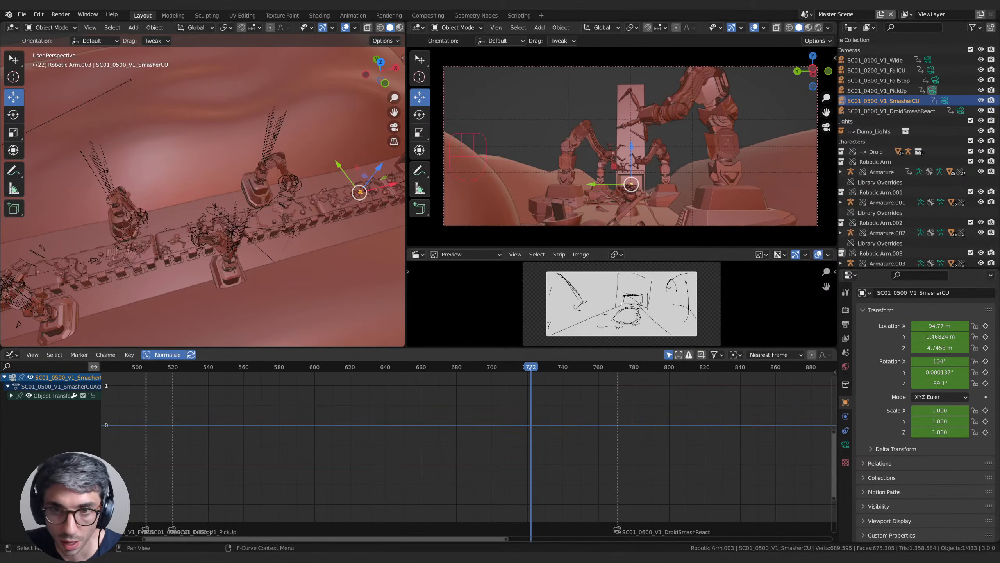
# Step: Play back the extended PickUp shot to about frame 742 and select the SC01_0400_V1_PickUp camera
pyautogui.press('space')
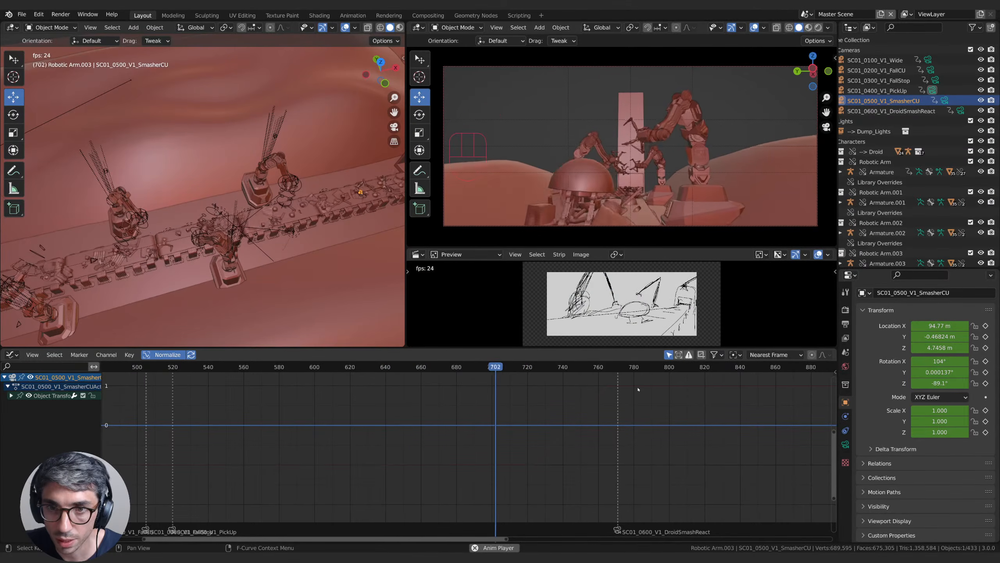
pyautogui.press('space')
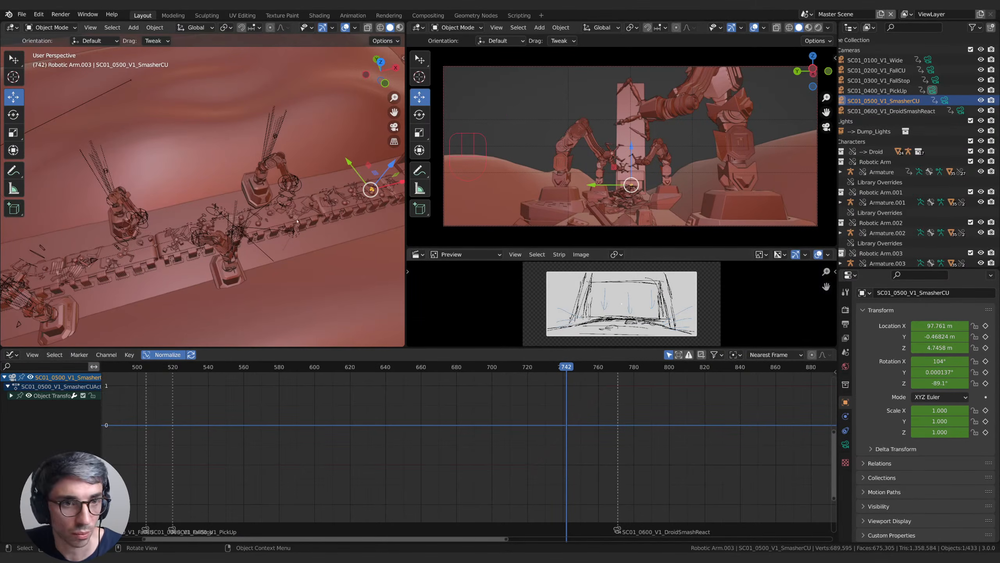
pyautogui.click(889, 93)
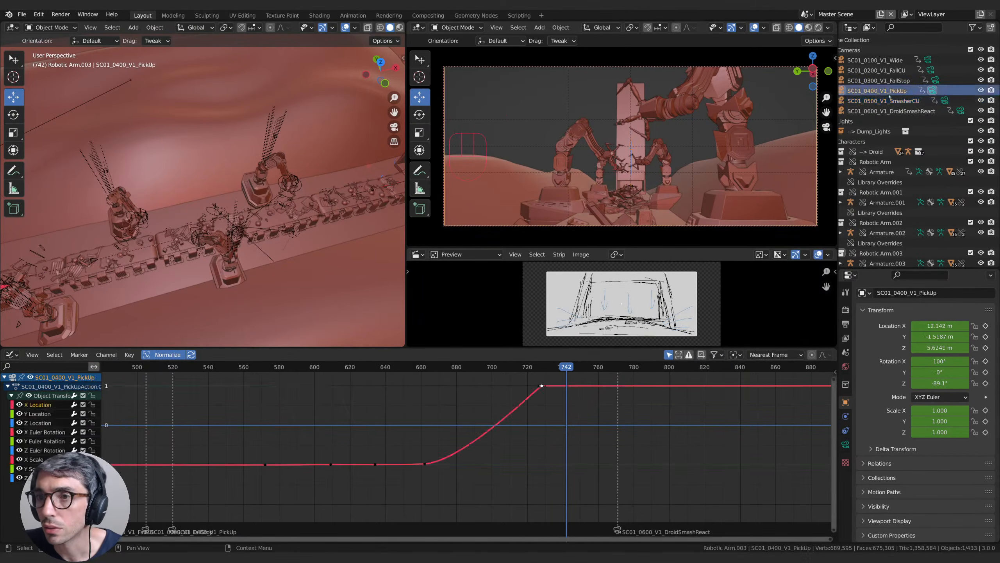
pyautogui.click(889, 101)
pyautogui.click(889, 92)
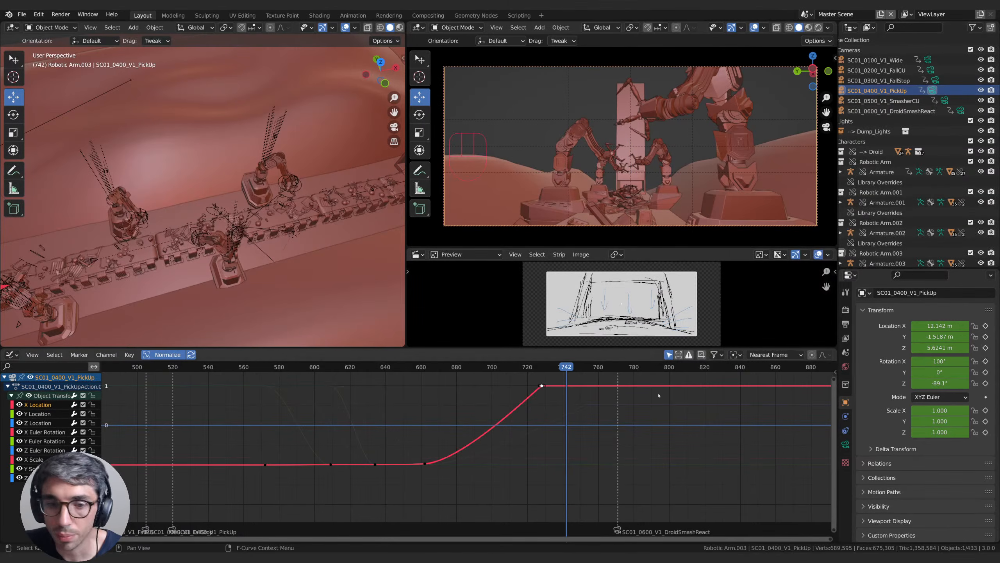
# Step: Move the PickUp camera's final X Location keyframe to frame 770 and raise it to about 95 m
pyautogui.moveTo(659, 394); pyautogui.dragTo(520, 452, button='middle')
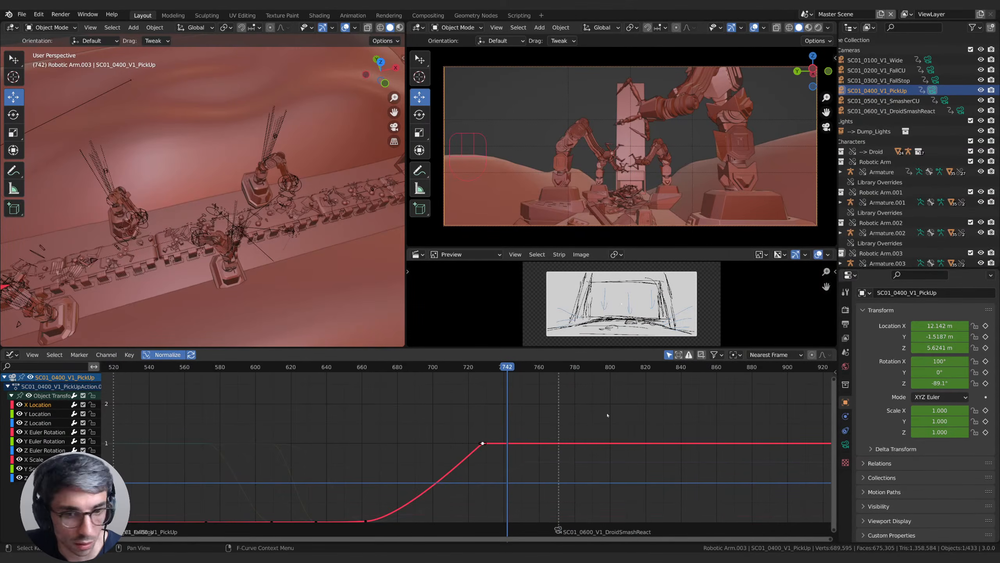
pyautogui.moveTo(507, 368); pyautogui.dragTo(557, 368)
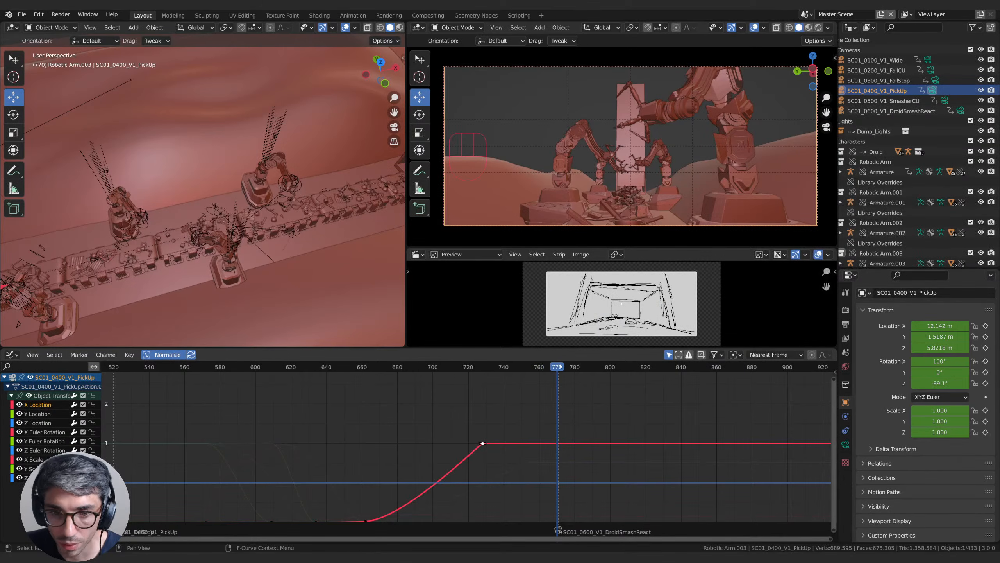
pyautogui.press('Right')
pyautogui.press('Left')
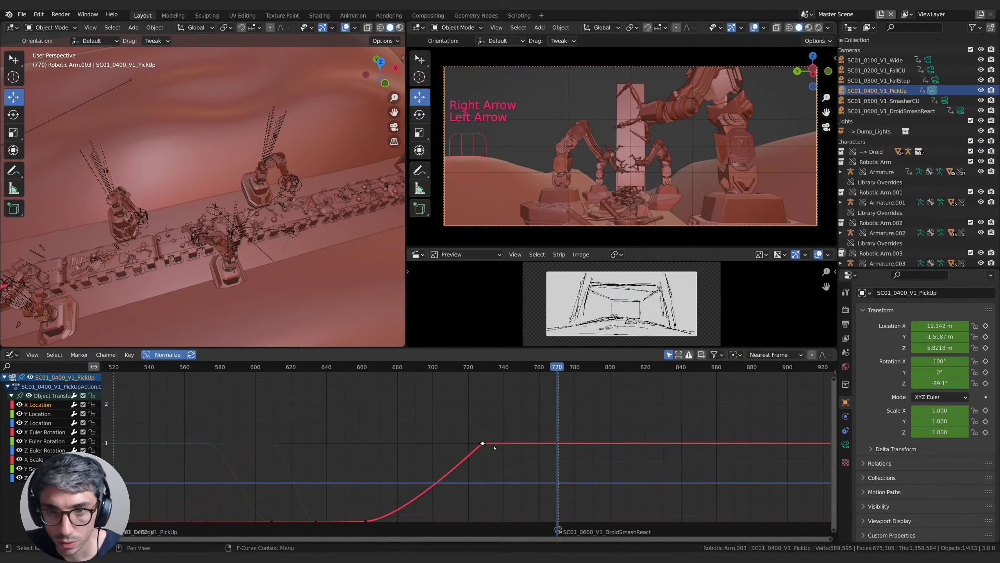
pyautogui.press('g')
pyautogui.click(558, 388)
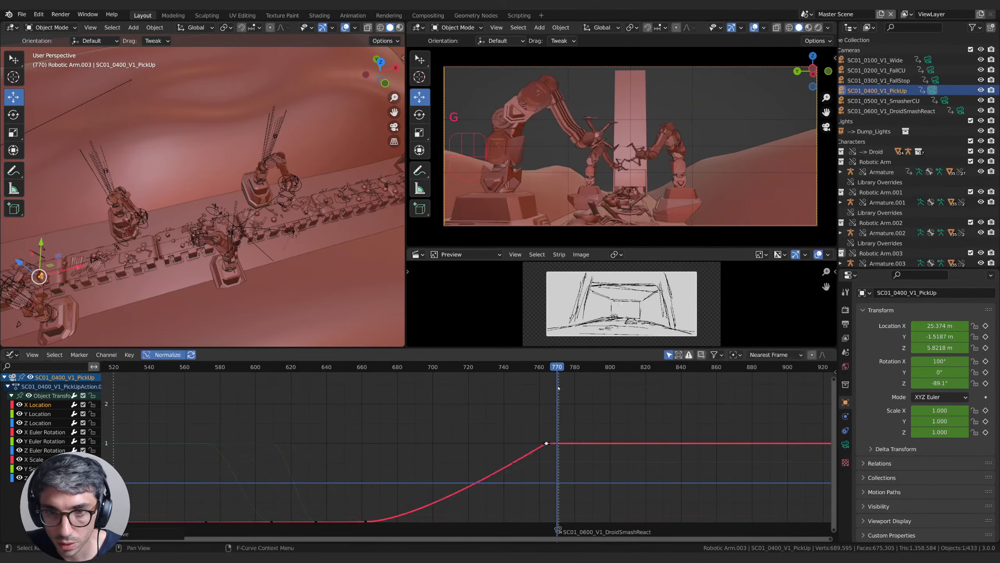
pyautogui.press('g')
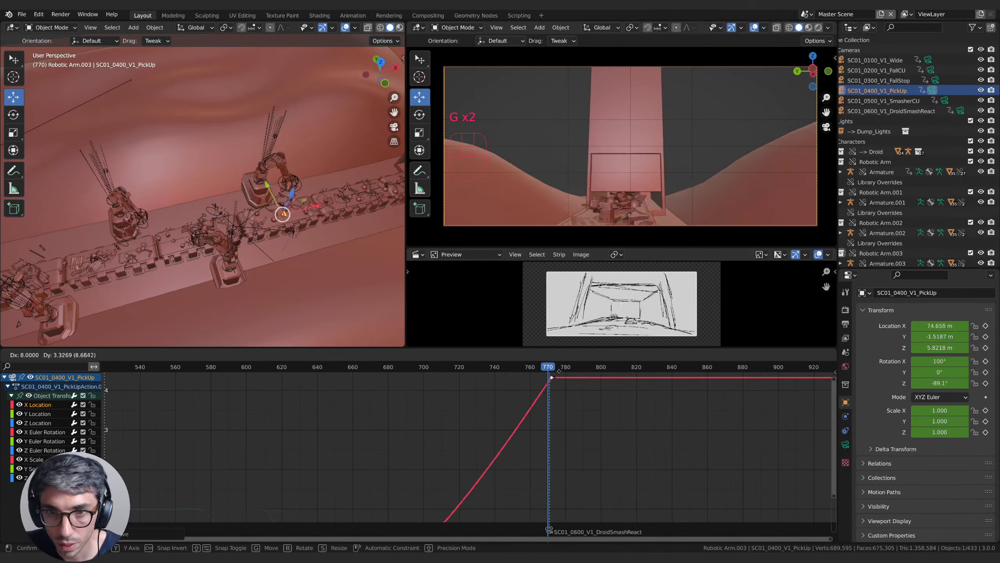
pyautogui.click(558, 371)
pyautogui.keyDown('shift'); pyautogui.moveTo(561, 450); pyautogui.dragTo(576, 417, button='middle'); pyautogui.keyUp('shift')
pyautogui.press('g')
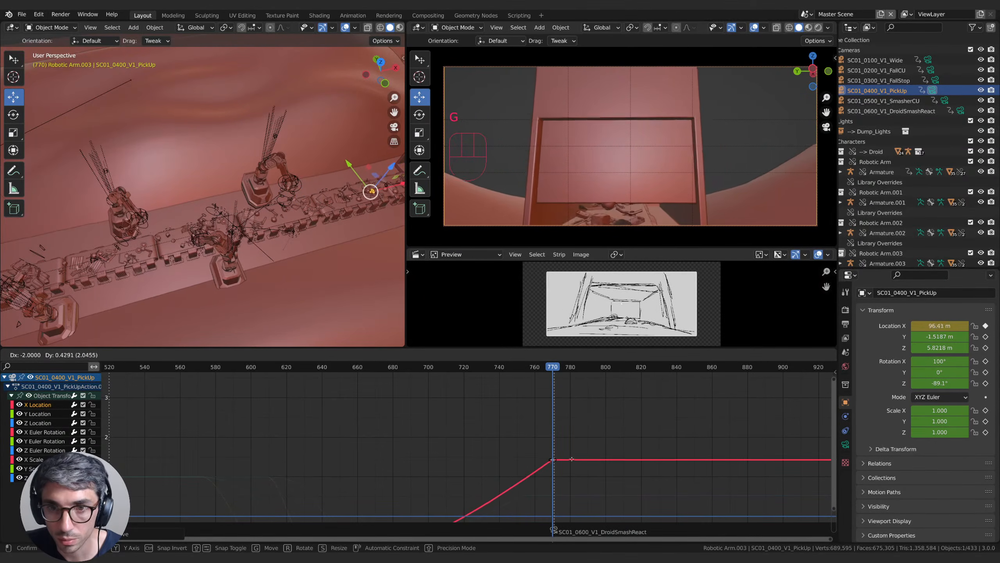
pyautogui.click(572, 462)
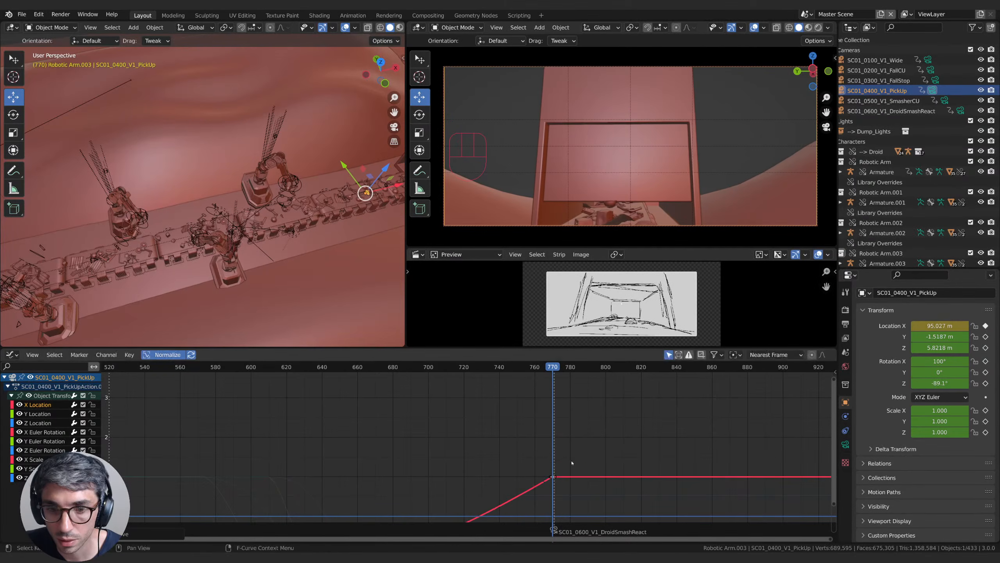
# Step: Move the final Z Location keyframe 27 frames later and lower it, giving a camera height of about 5.1 m at frame 770
pyautogui.click(35, 423)
pyautogui.moveTo(511, 488); pyautogui.dragTo(452, 432, button='middle')
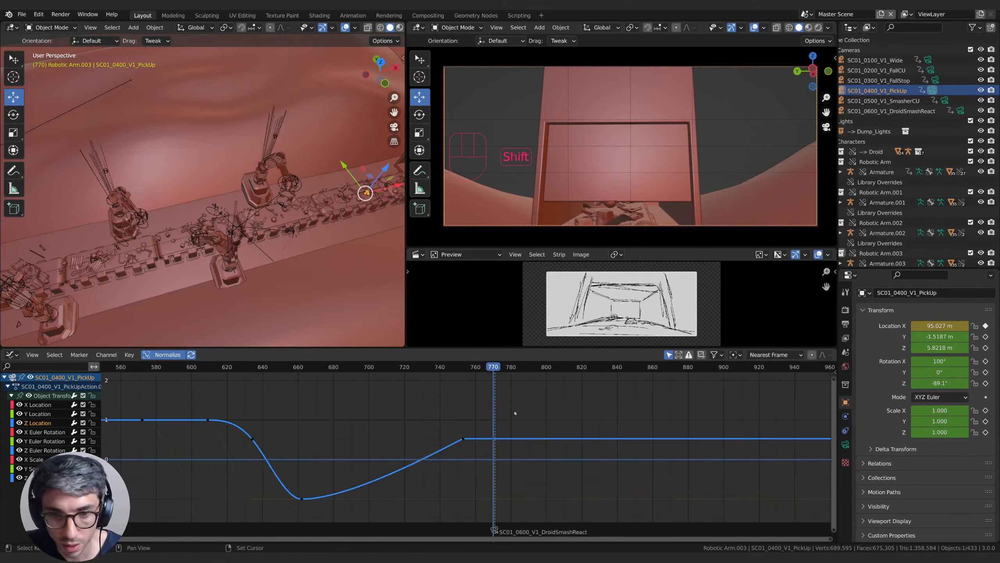
pyautogui.moveTo(451, 432); pyautogui.dragTo(488, 457)
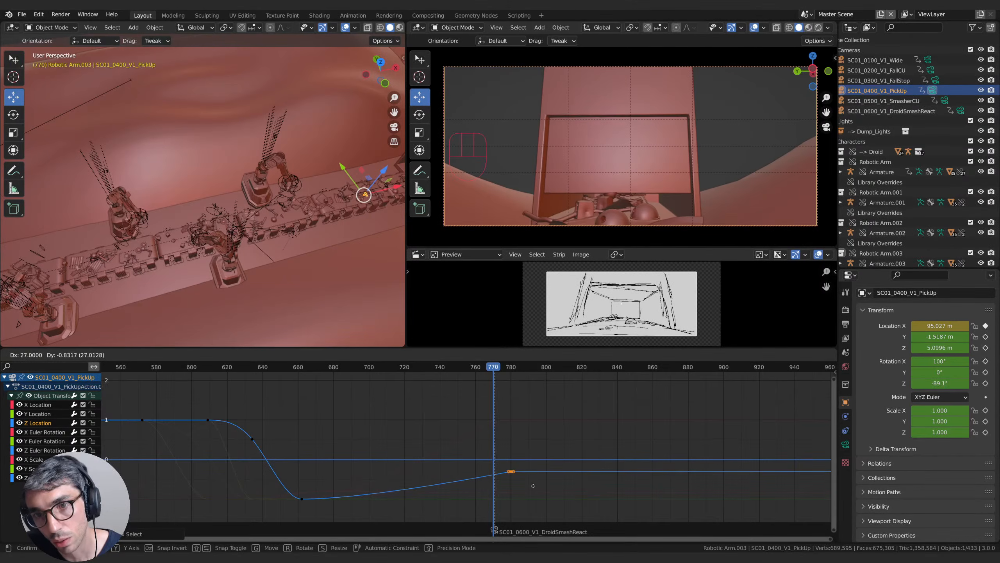
pyautogui.click(533, 486)
pyautogui.moveTo(546, 469); pyautogui.dragTo(562, 445, button='middle')
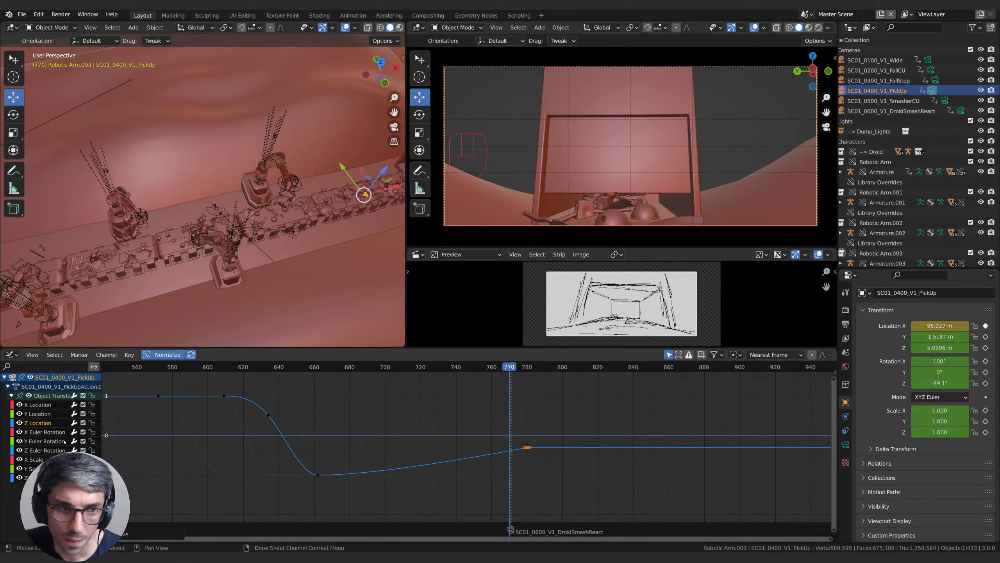
# Step: Set the PickUp camera's X rotation to 96.9° at frame 770 and keyframe it
pyautogui.click(44, 433)
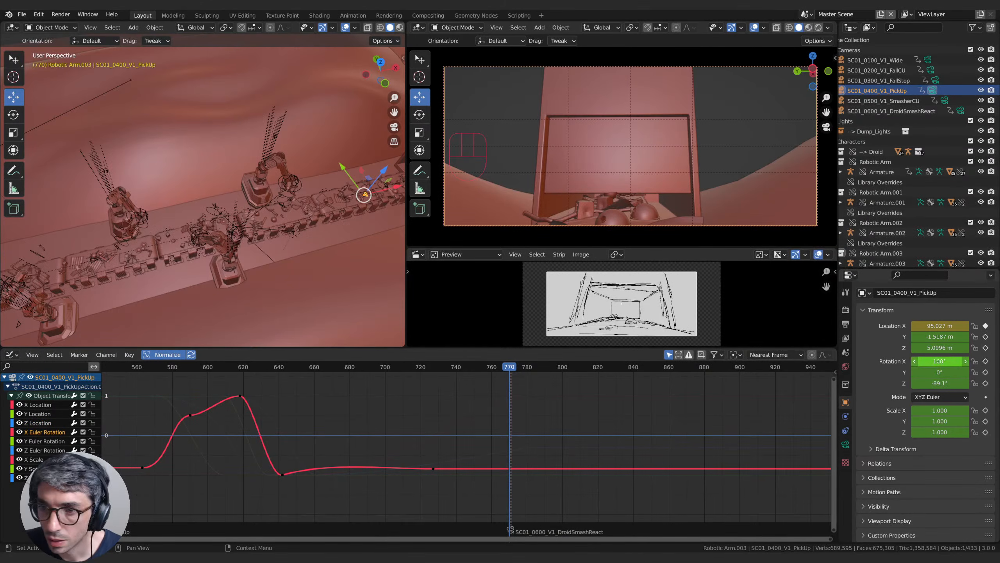
pyautogui.moveTo(940, 361); pyautogui.dragTo(934, 361)
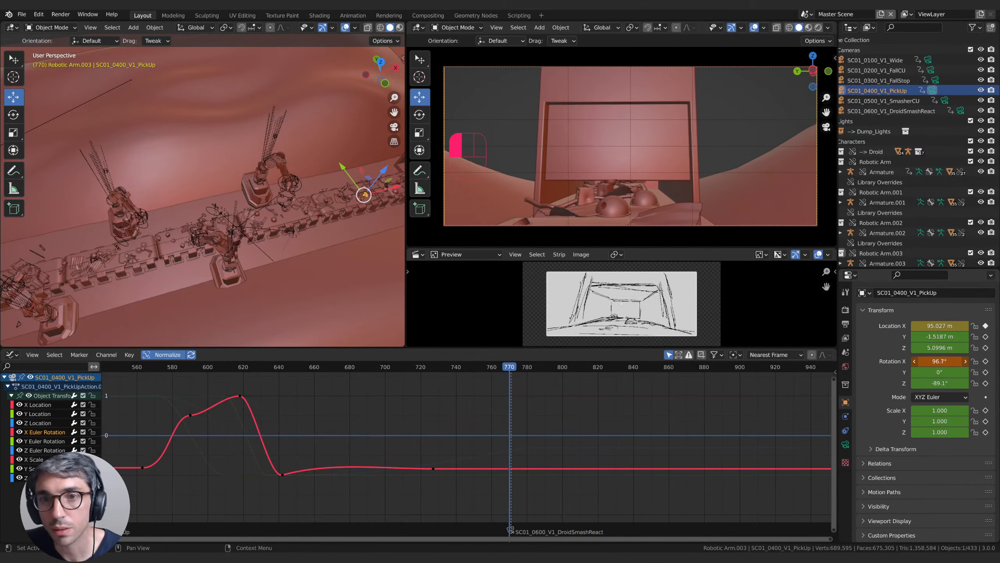
pyautogui.press('i')
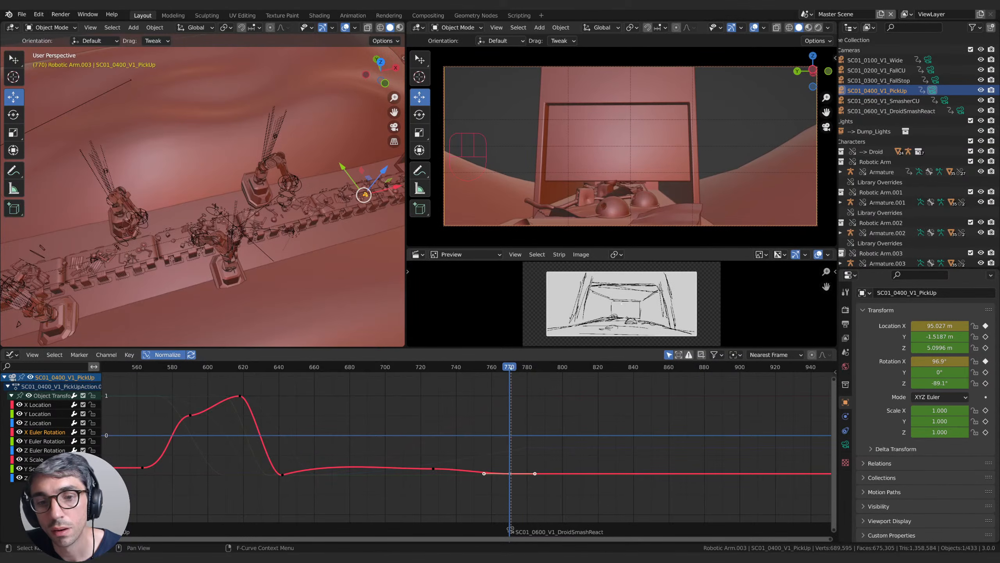
# Step: Play back the PickUp camera's push toward the smasher and its cut to DroidSmashReact several times
pyautogui.moveTo(510, 367); pyautogui.dragTo(377, 386)
pyautogui.press('space')
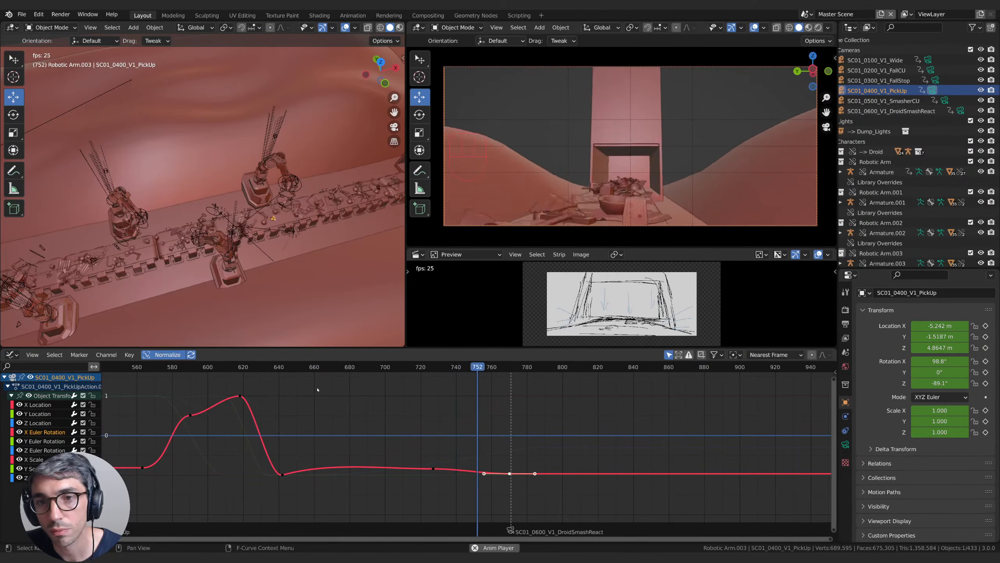
pyautogui.press('space')
pyautogui.press('space')
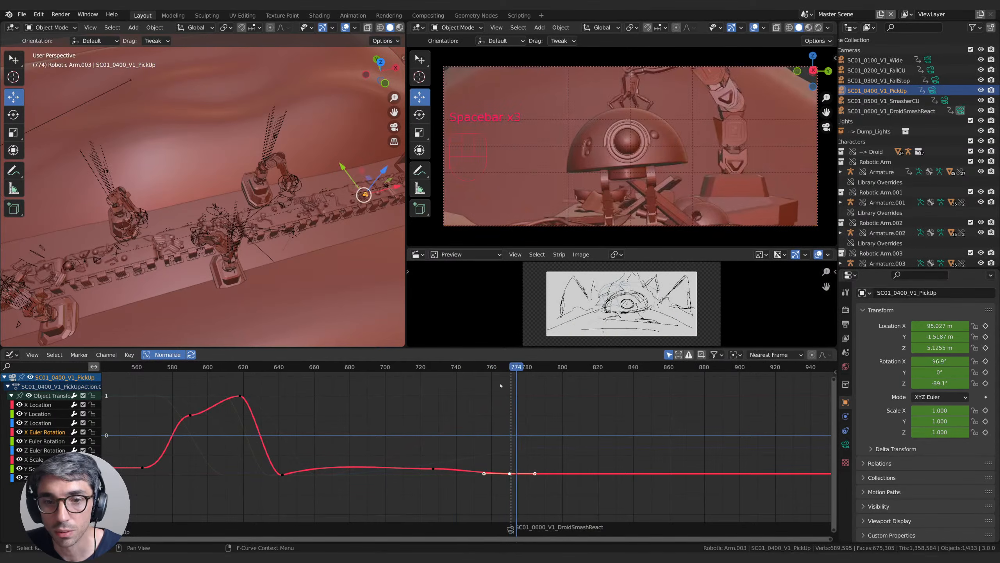
pyautogui.press('space')
pyautogui.press('space')
pyautogui.press('space')
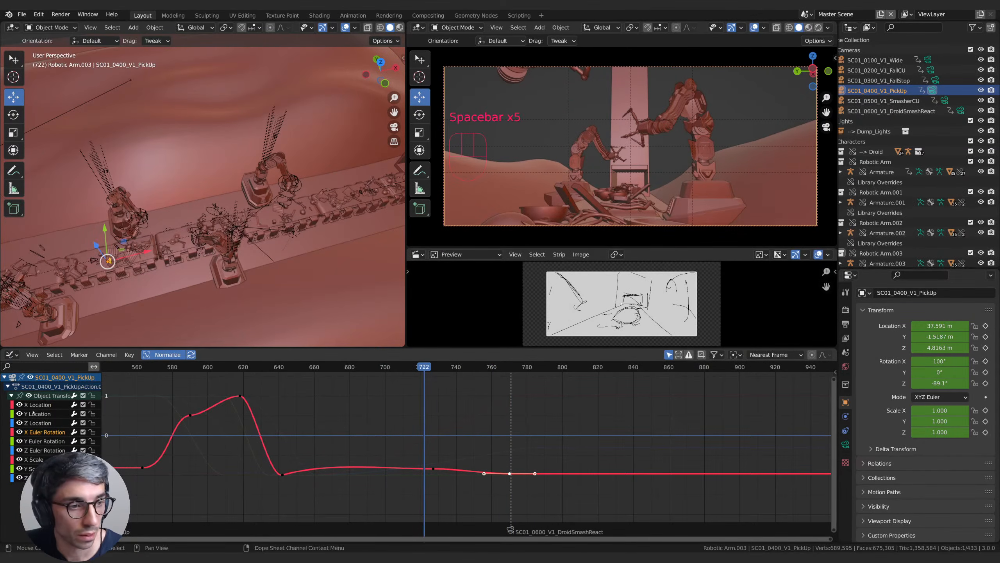
# Step: Extend the incoming handle of the final X Location keyframe 36 frames earlier to ease the camera's stop, and play back
pyautogui.click(38, 404)
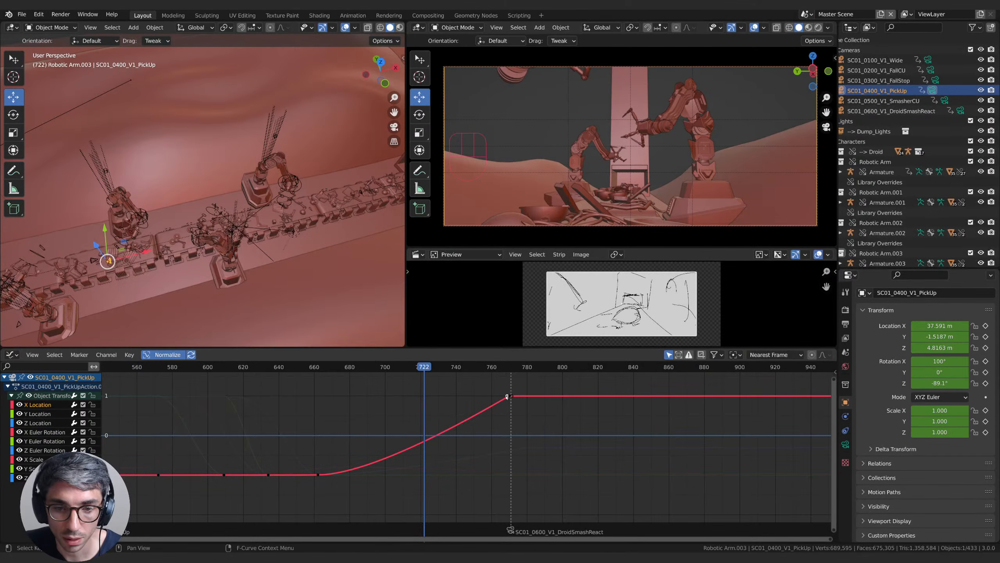
pyautogui.press('g')
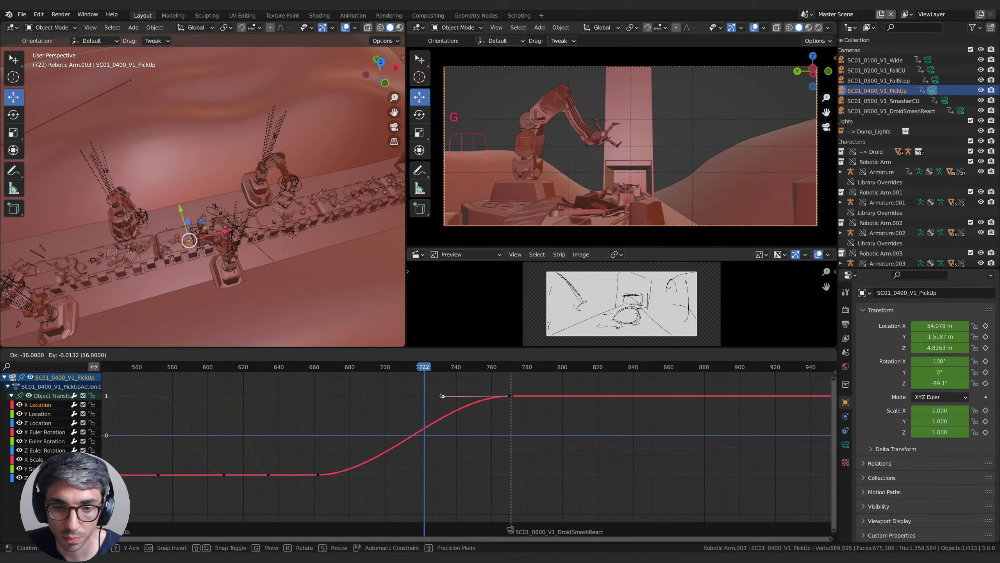
pyautogui.click(442, 395)
pyautogui.press('space')
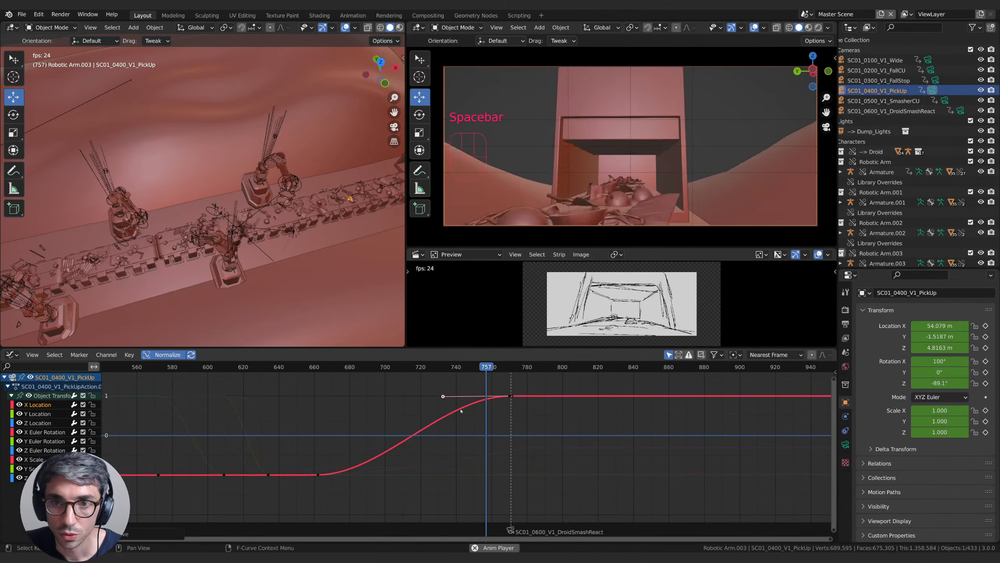
pyautogui.press('space')
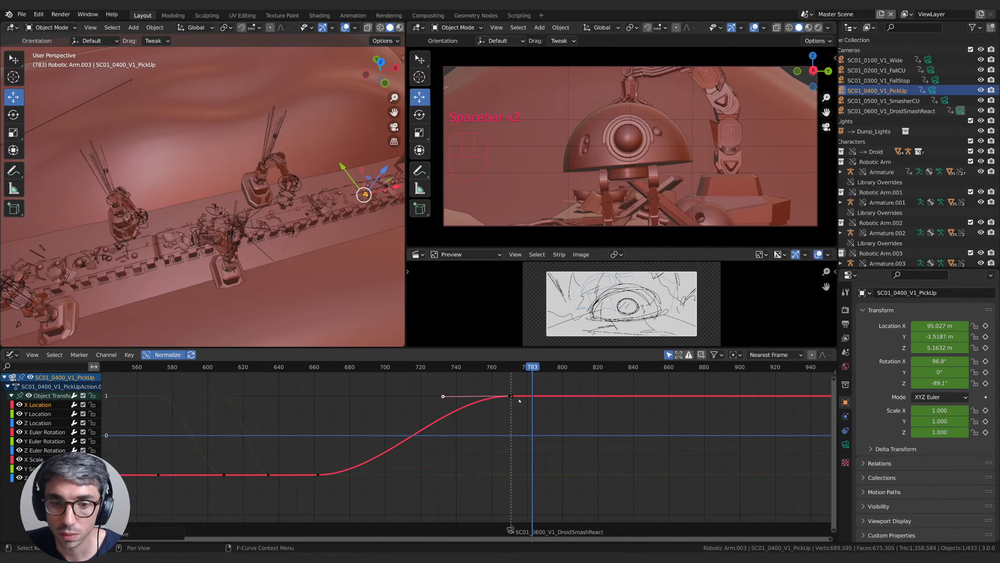
# Step: Rotate the final X Location keyframe's incoming handle downward for a steeper arrival and play back the shot
pyautogui.press('r')
pyautogui.click(471, 407)
pyautogui.press('space')
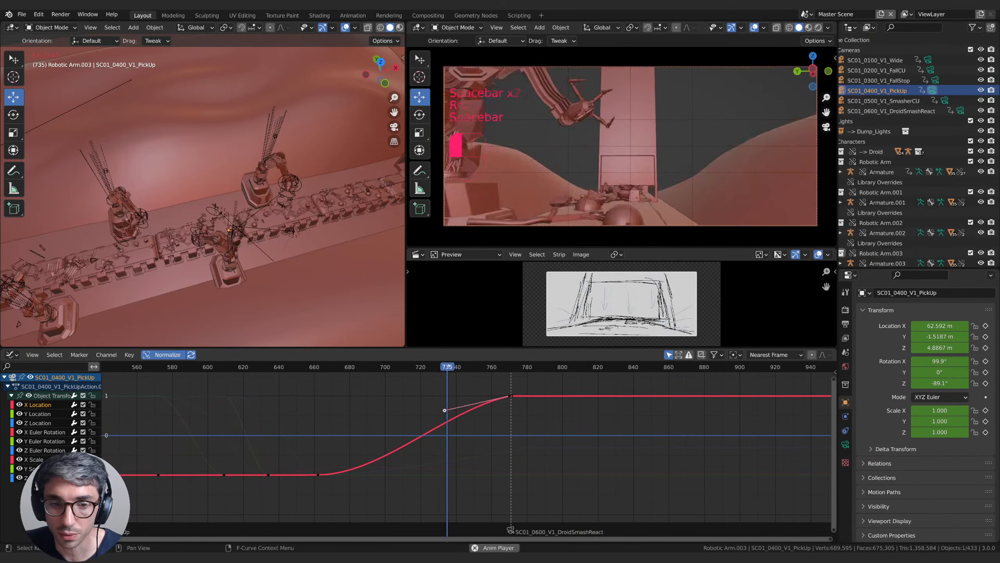
pyautogui.press('space')
# Step: Raise the final X Location keyframe's incoming handle slightly and replay the end of the PickUp shot
pyautogui.press('g')
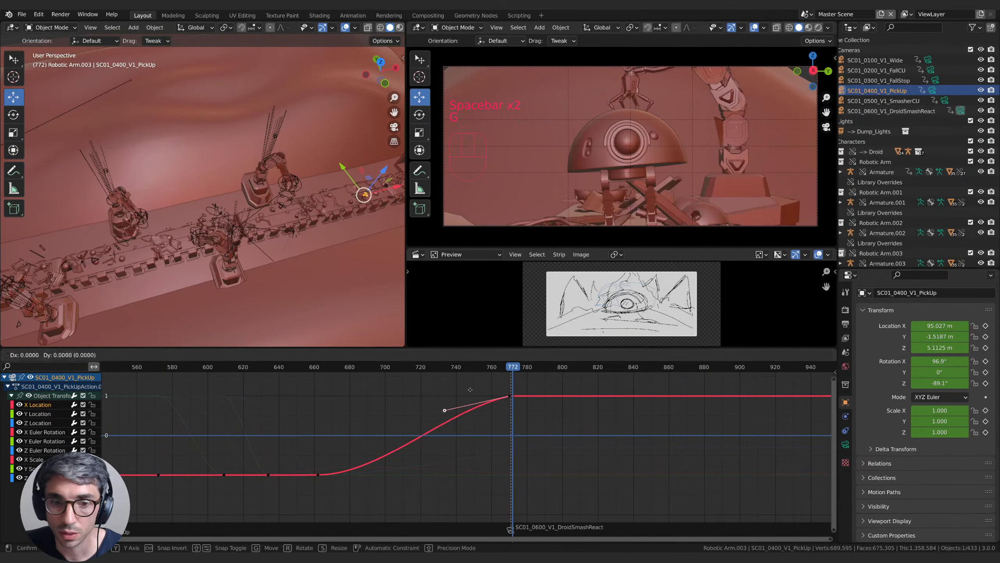
pyautogui.click(471, 382)
pyautogui.press('space')
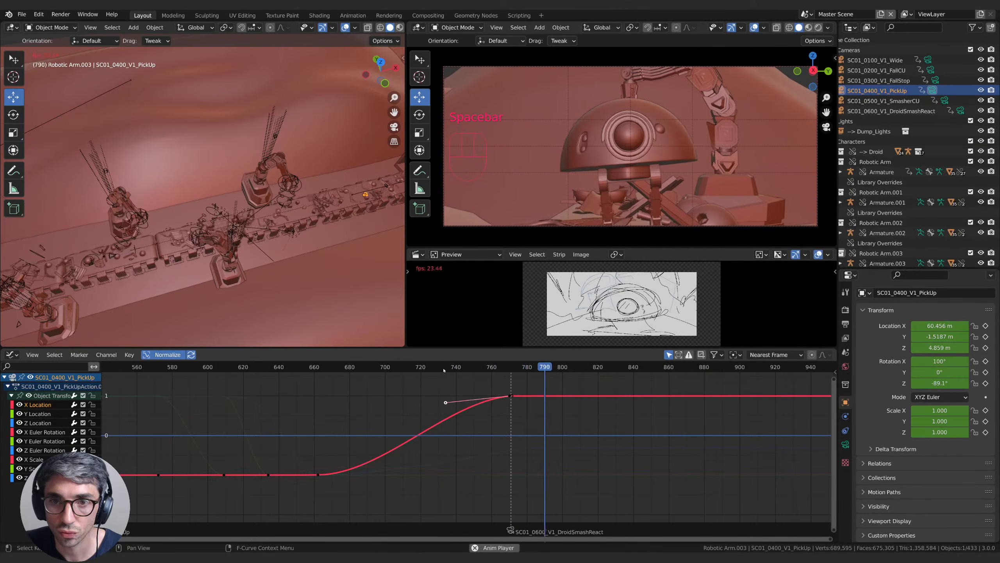
pyautogui.press('space')
pyautogui.press('space')
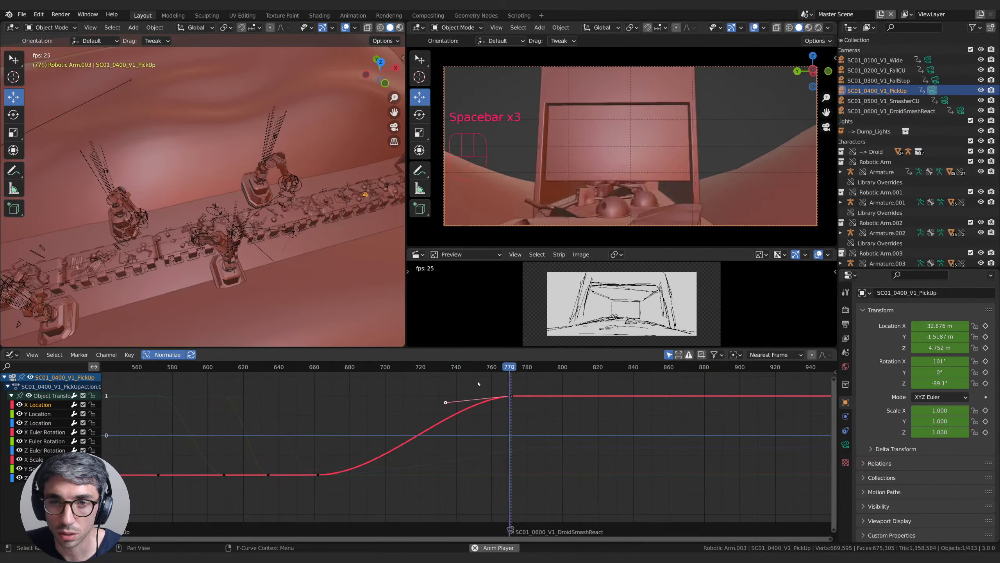
pyautogui.press('space')
# Step: Level the final X Location keyframe's incoming handle so the camera eases to a stop, and replay from about frame 727
pyautogui.press('g')
pyautogui.click(500, 396)
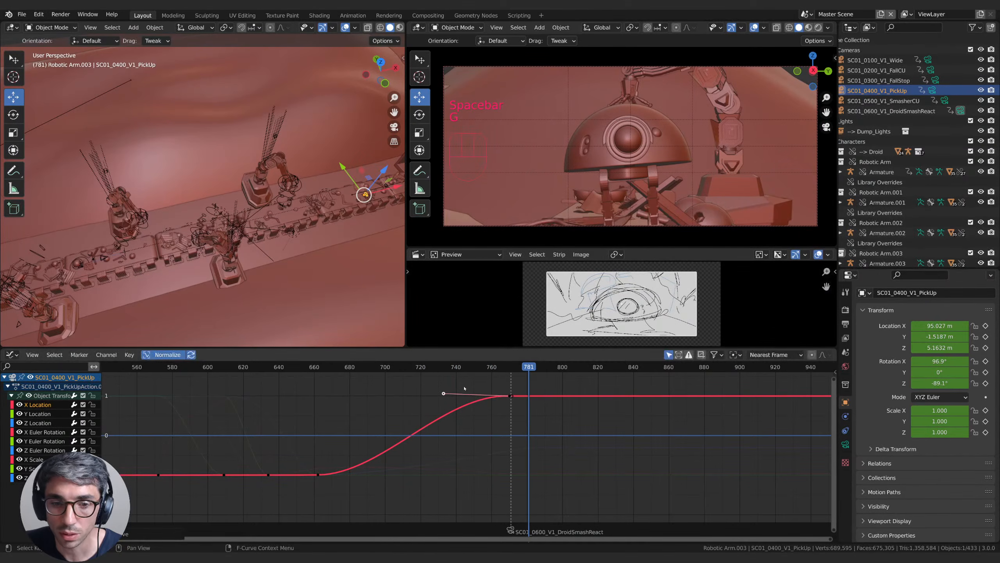
pyautogui.press('g')
pyautogui.click(468, 392)
pyautogui.click(434, 369)
pyautogui.press('space')
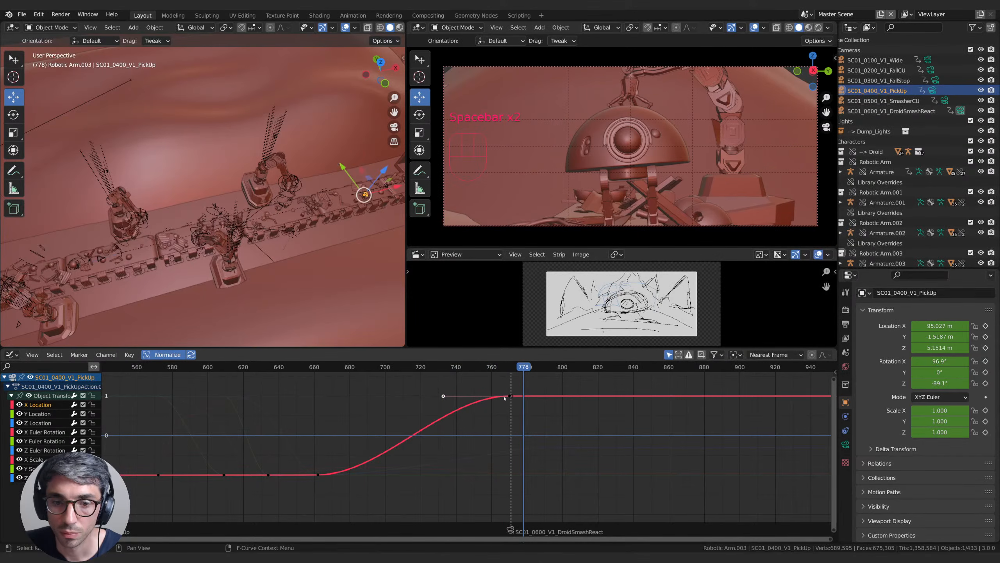
# Step: Try moving the final X Location keyframe earlier, to about frame 763, and replay the end of the shot
pyautogui.press('g')
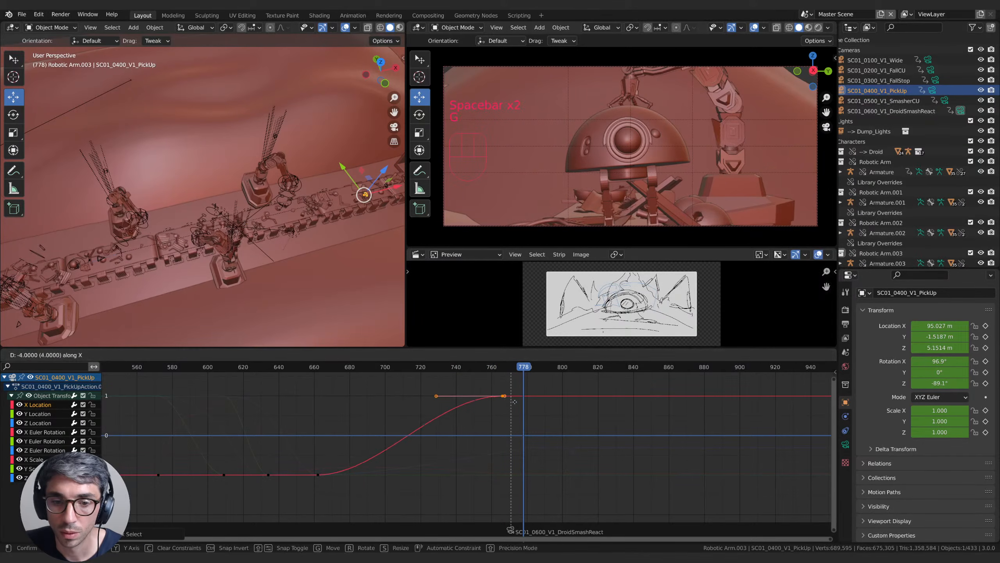
pyautogui.click(494, 396)
pyautogui.click(427, 371)
pyautogui.press('space')
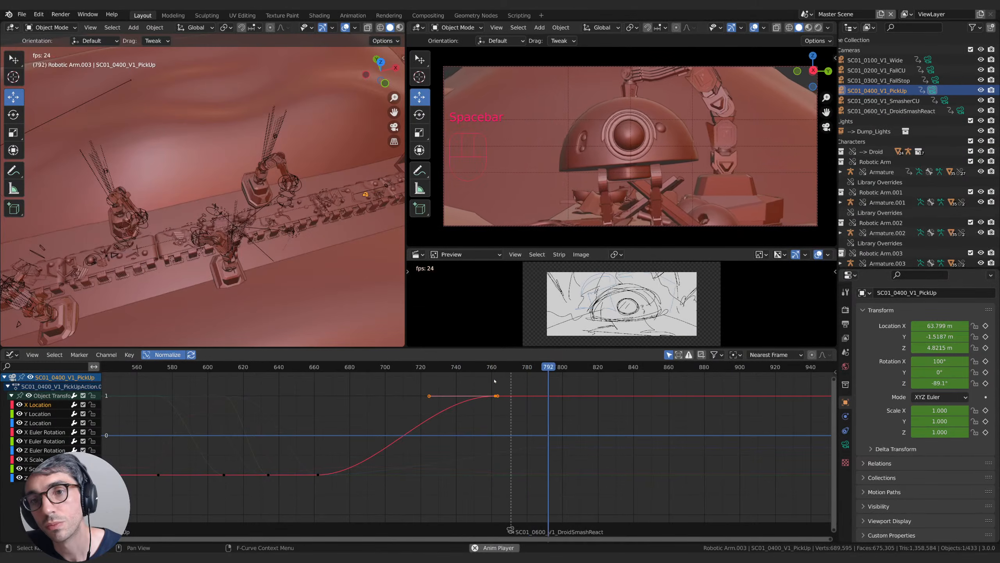
pyautogui.press('space')
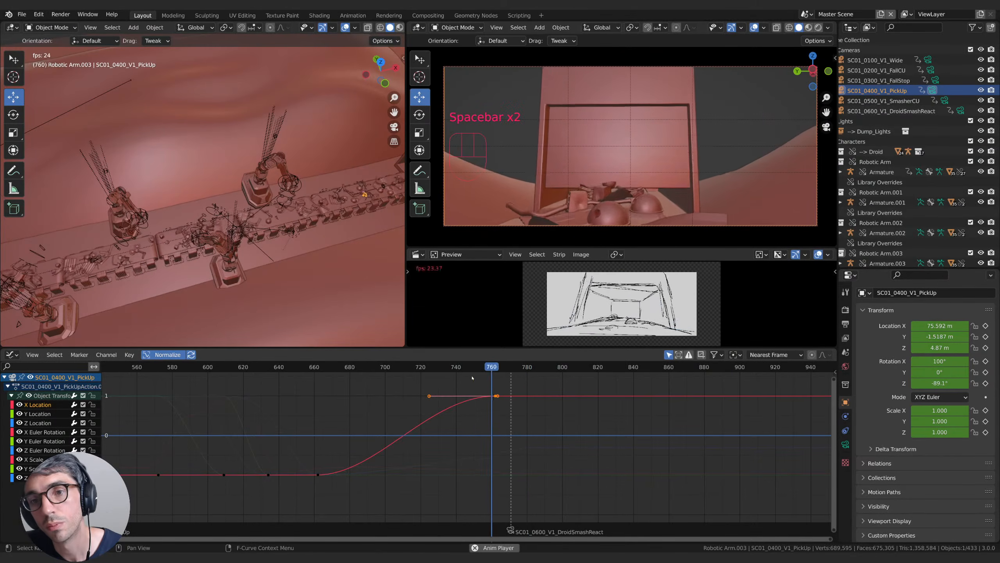
pyautogui.press('space')
# Step: Shift the final X Location keyframe 9 frames later along the time axis and go to frame 765
pyautogui.press('g')
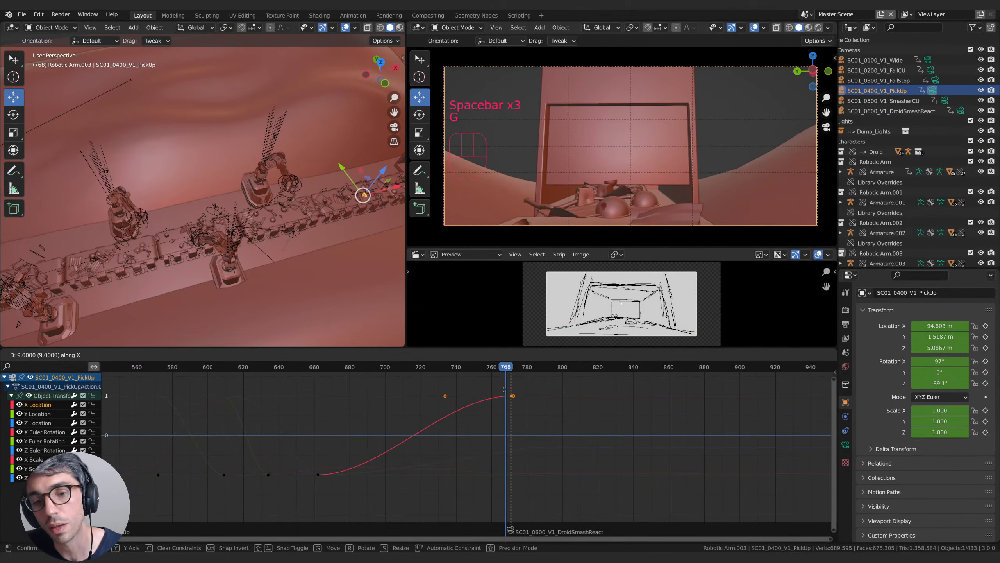
pyautogui.click(504, 389)
pyautogui.moveTo(504, 366); pyautogui.dragTo(501, 368)
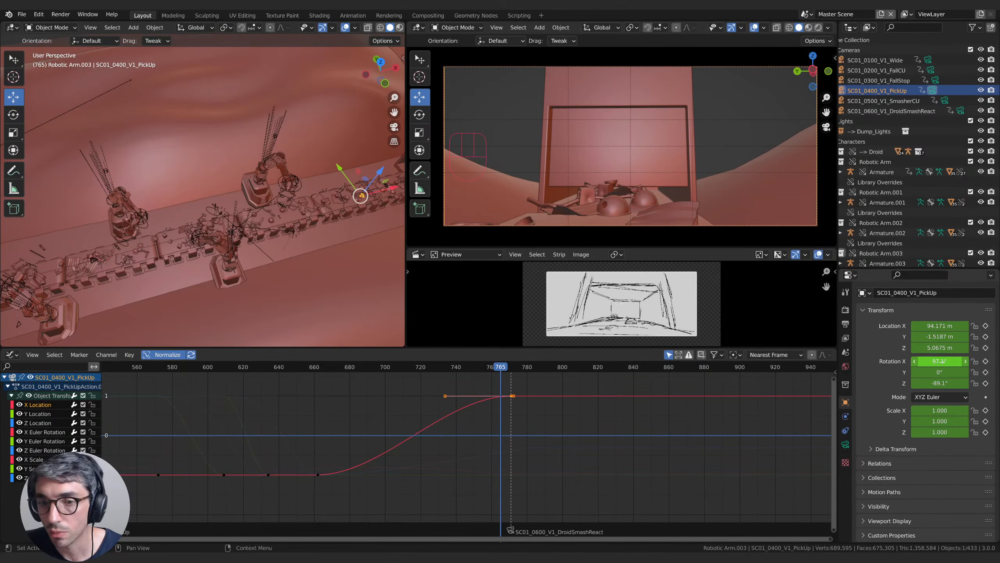
# Step: Insert a single X Location keyframe at frame 765 and move it earlier, to about frame 748
pyautogui.rightClick(936, 325)
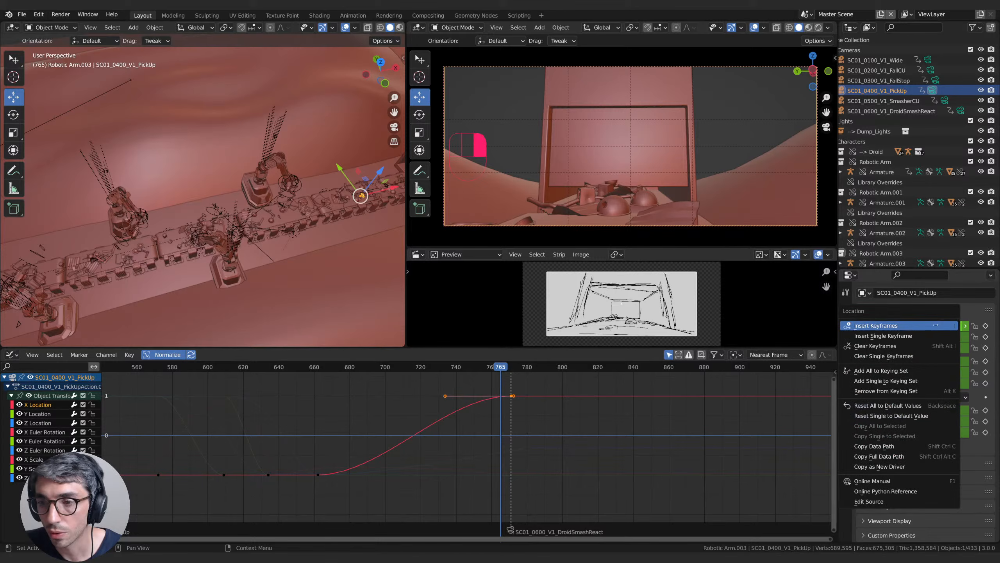
pyautogui.click(889, 336)
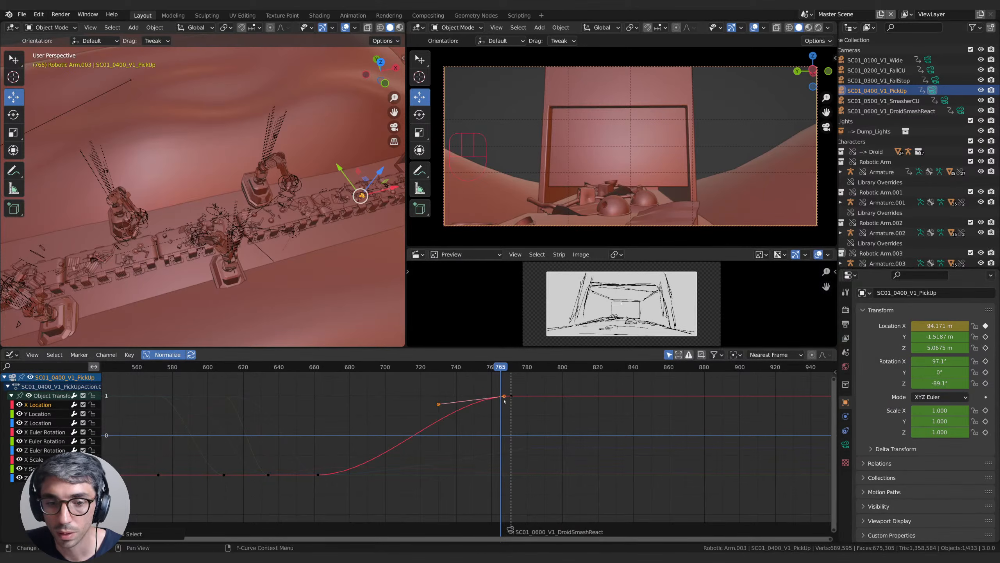
pyautogui.press('g')
pyautogui.click(474, 401)
# Step: Step back to frame 755 and lower the new X Location keyframe slightly along the value axis
pyautogui.press('Left')
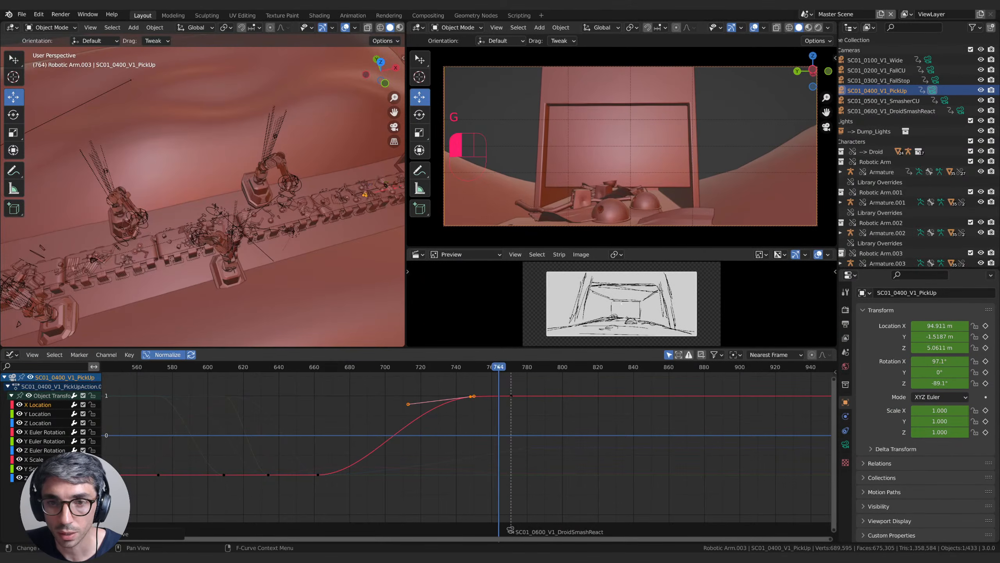
pyautogui.press('Left')
pyautogui.press('Left')
pyautogui.press('Left')
pyautogui.press('Left')
pyautogui.press('Left')
pyautogui.press('Left')
pyautogui.press('Left')
pyautogui.press('Left')
pyautogui.press('Left')
pyautogui.press('g')
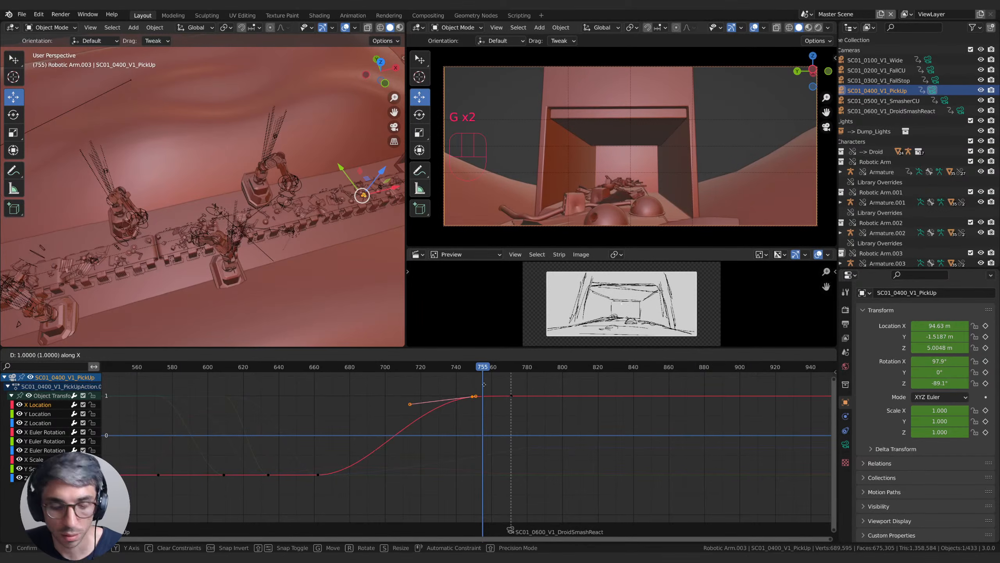
pyautogui.press('y')
pyautogui.rightClick(483, 384)
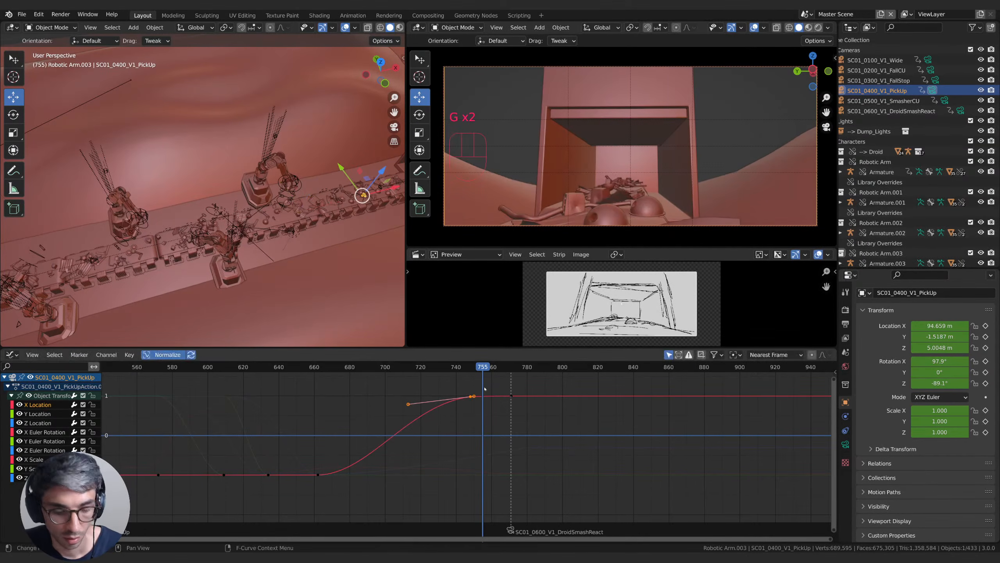
pyautogui.press('g')
pyautogui.press('y')
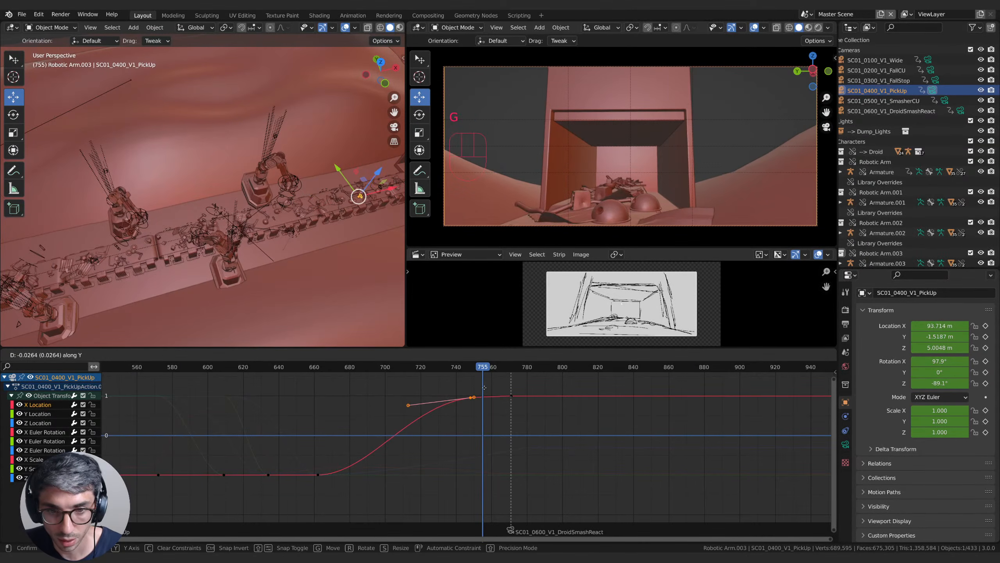
pyautogui.click(483, 388)
# Step: Extend that keyframe's outgoing handle slightly and replay the end of the PickUp shot
pyautogui.moveTo(476, 396); pyautogui.dragTo(480, 396)
pyautogui.press('space')
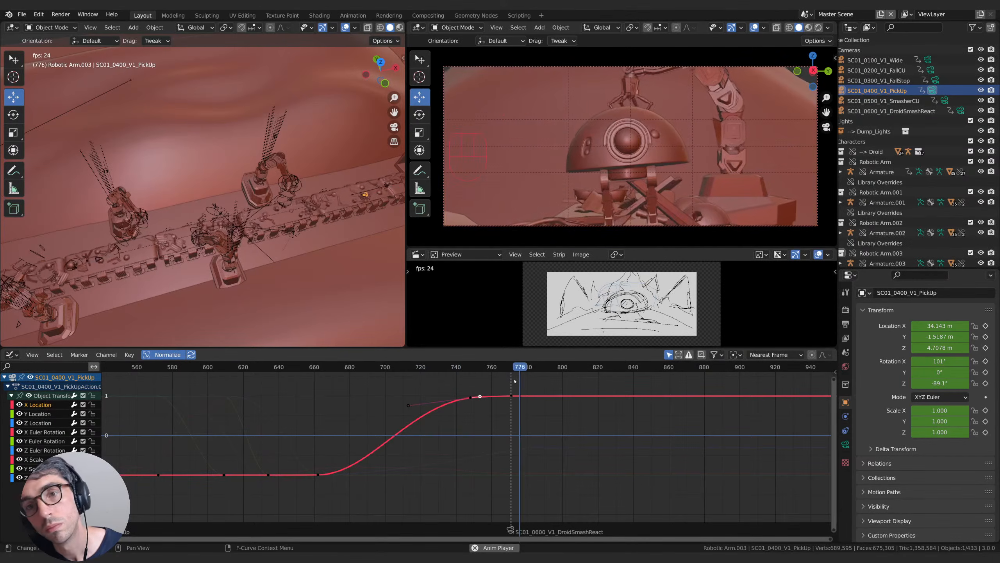
pyautogui.press('space')
# Step: Lower the X Location keyframe near frame 748 further, rotate its handles to a steeper approach, and replay the move, including from about frame 623
pyautogui.press('g')
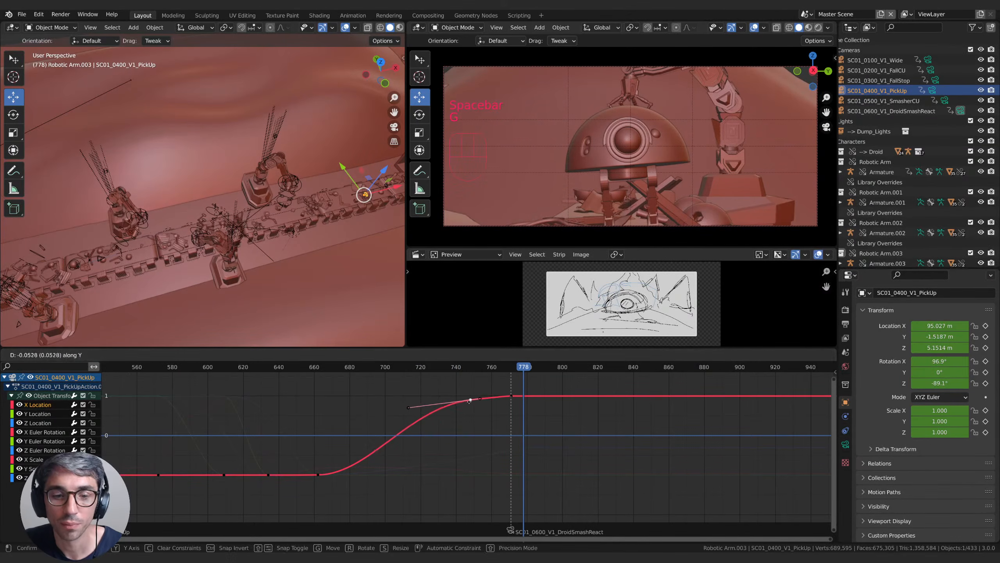
pyautogui.press('r')
pyautogui.click(487, 403)
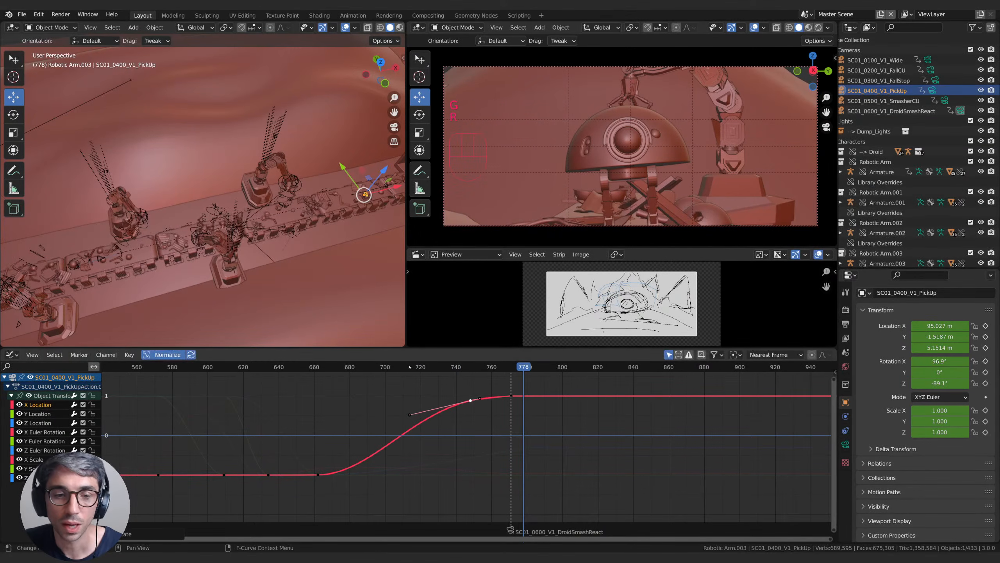
pyautogui.press('space')
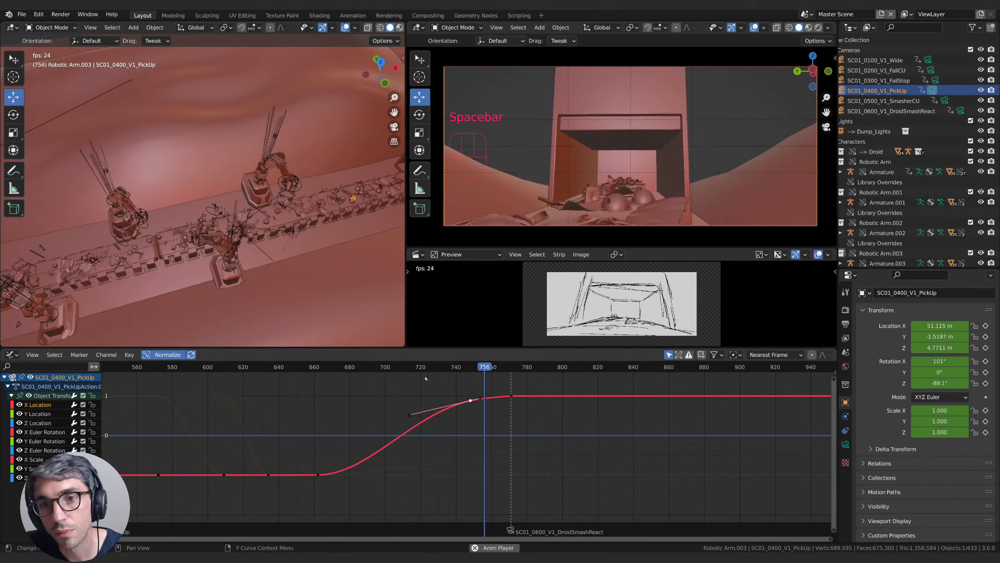
pyautogui.press('space')
pyautogui.press('space')
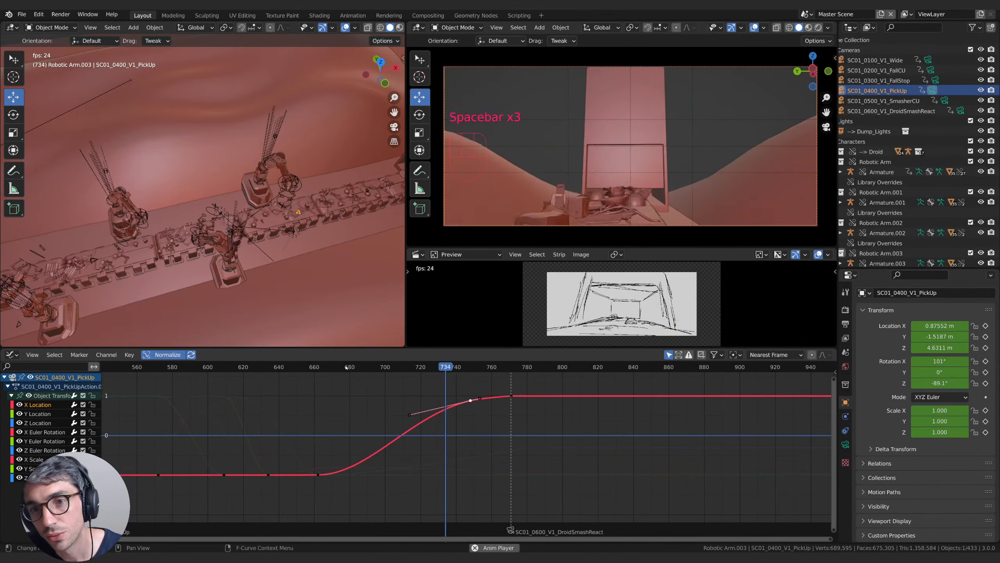
pyautogui.click(254, 373)
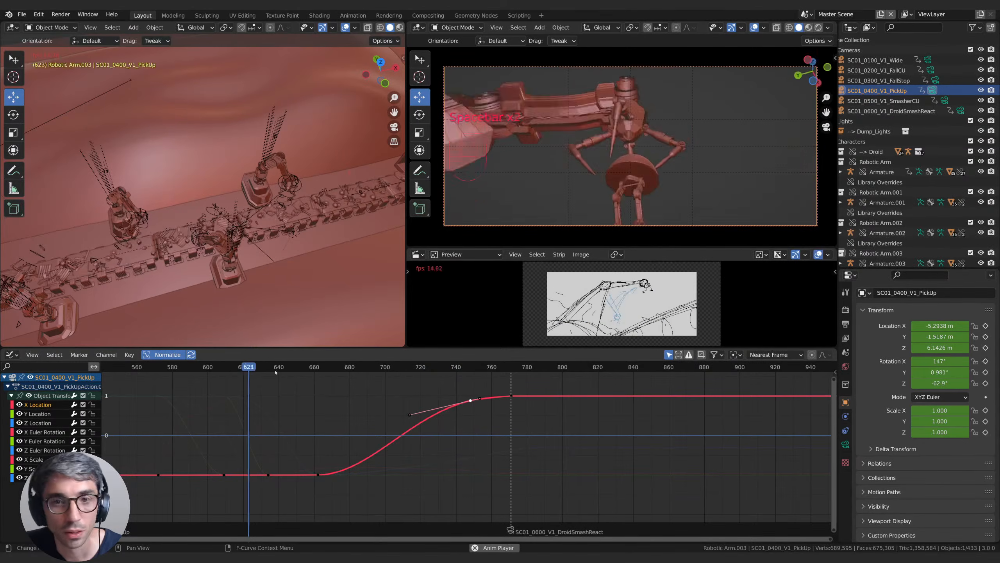
pyautogui.press('space')
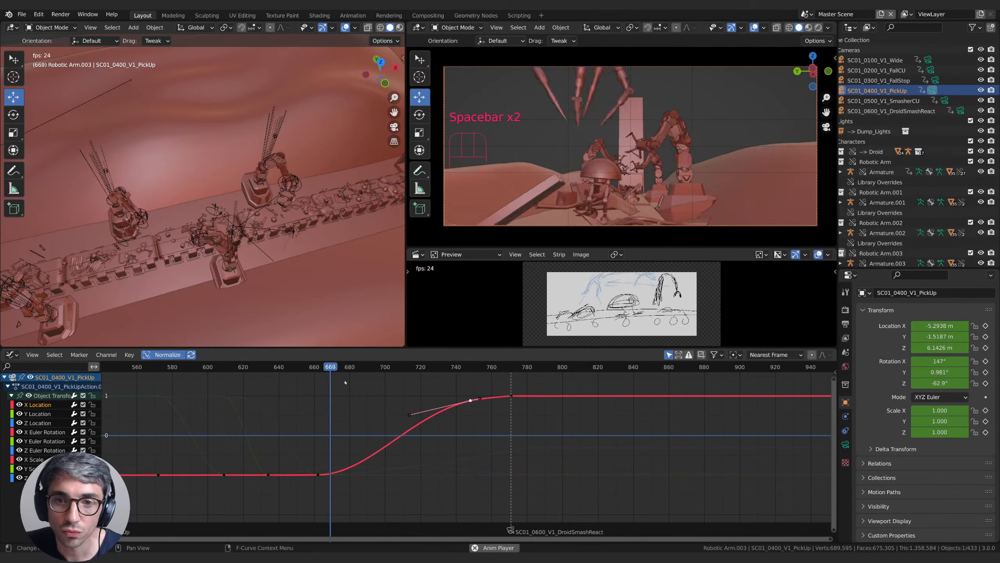
pyautogui.press('space')
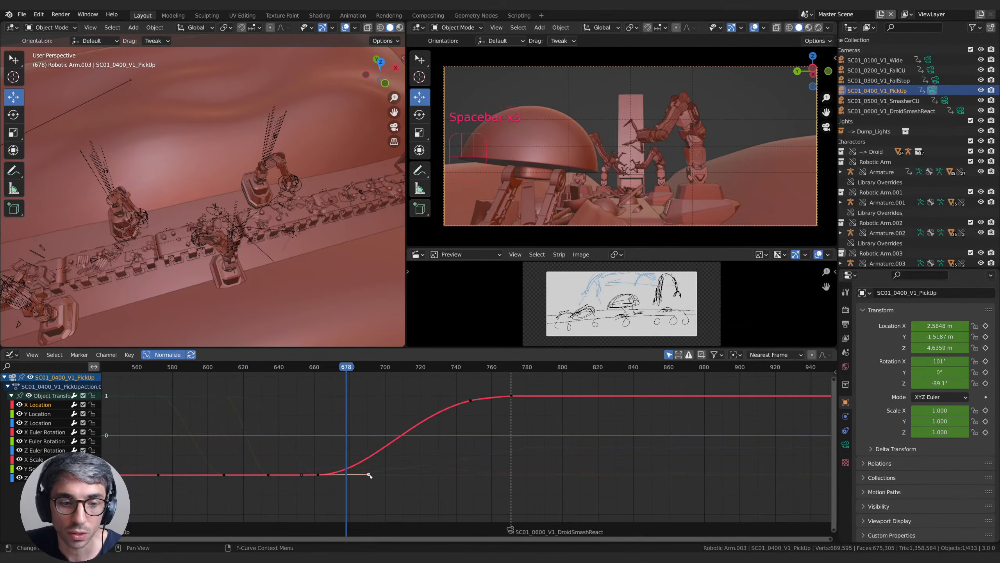
# Step: Extend the outgoing handle of the X Location keyframe near frame 662 to about frame 736 and replay from about frame 654
pyautogui.press('g')
pyautogui.click(412, 474)
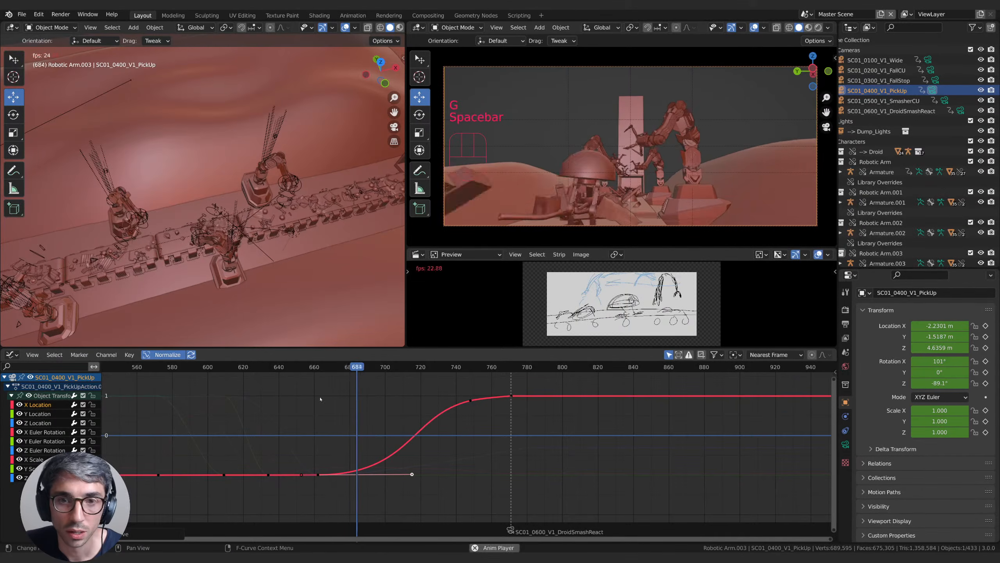
pyautogui.press('space')
pyautogui.press('g')
pyautogui.click(308, 382)
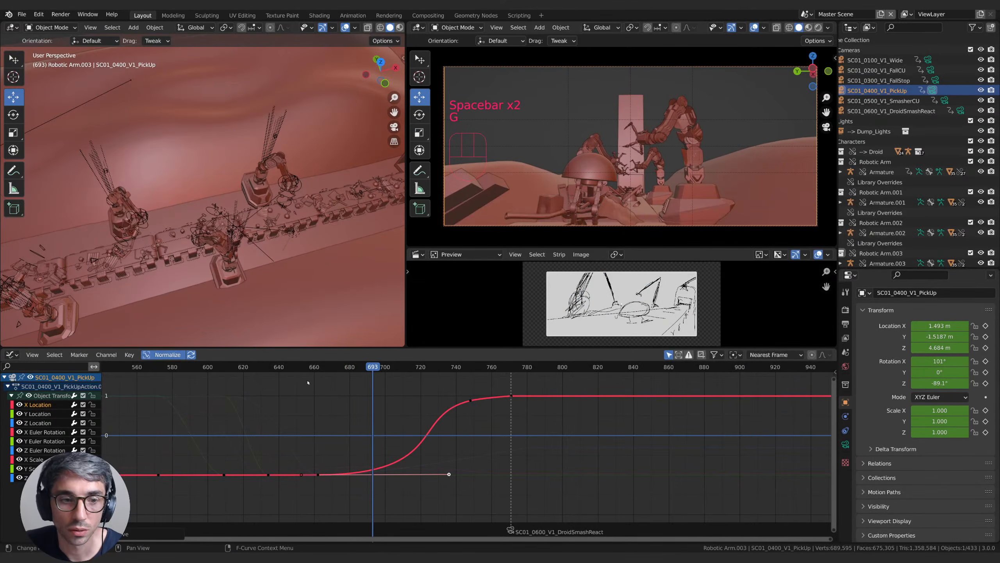
pyautogui.press('space')
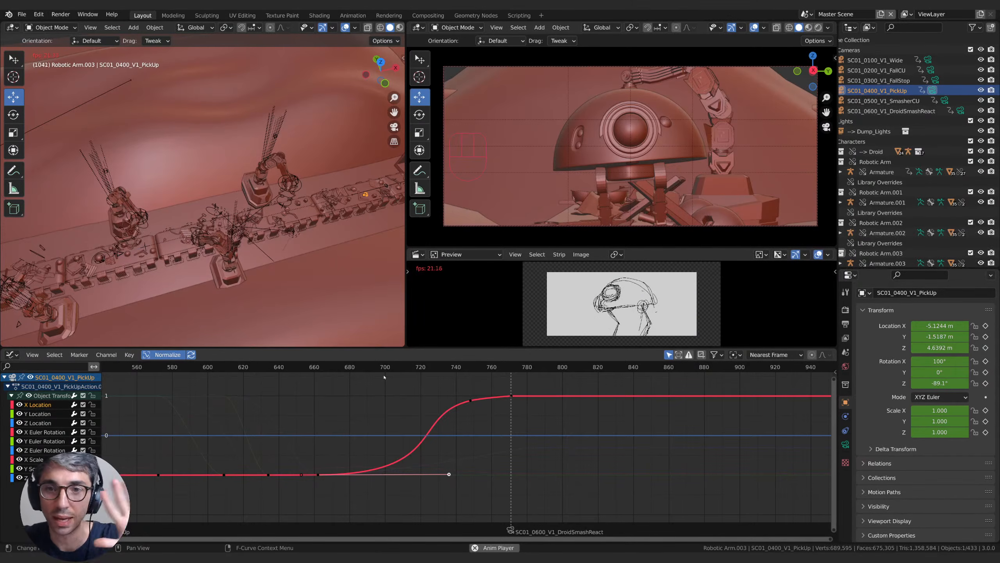
pyautogui.click(303, 368)
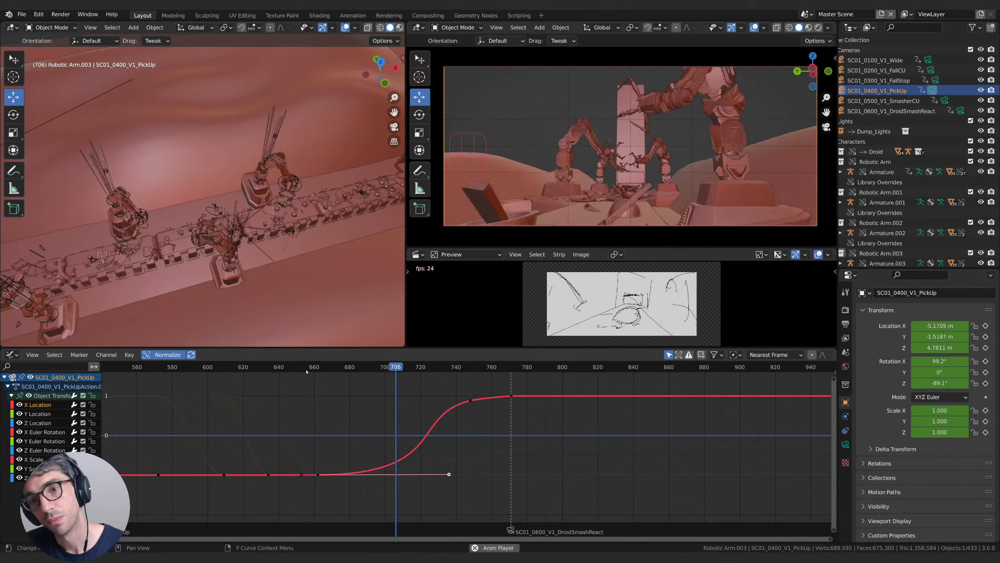
pyautogui.press('space')
# Step: Keyframe the PickUp camera's Focal Length at 20 mm on frame 697 and at 8 mm on frame 739
pyautogui.moveTo(402, 365); pyautogui.dragTo(381, 375)
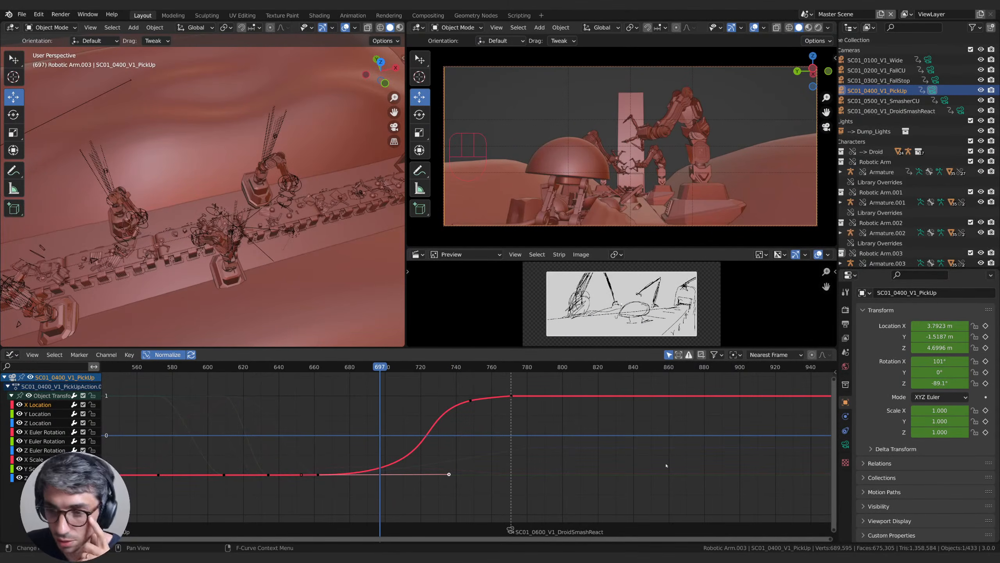
pyautogui.click(844, 444)
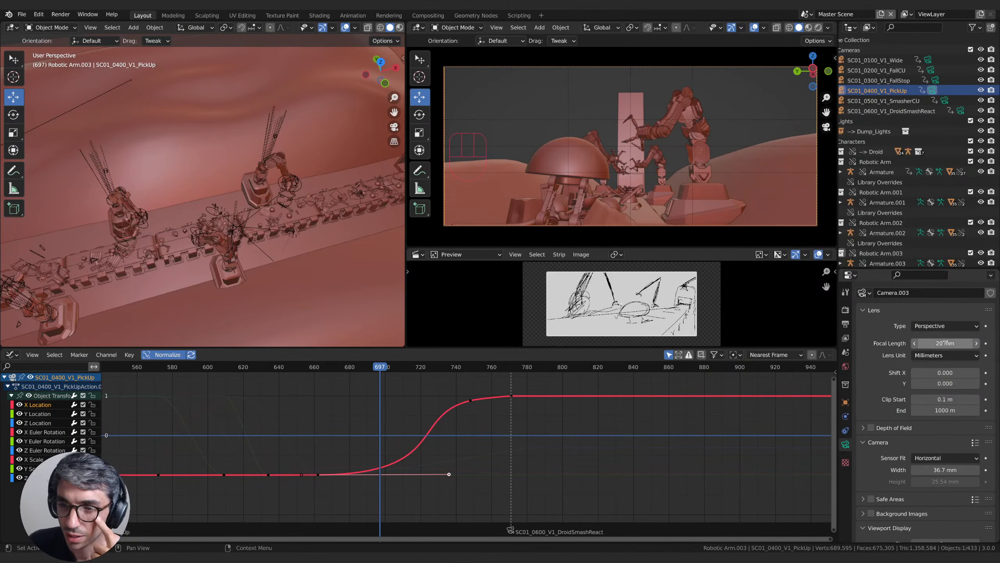
pyautogui.press('i')
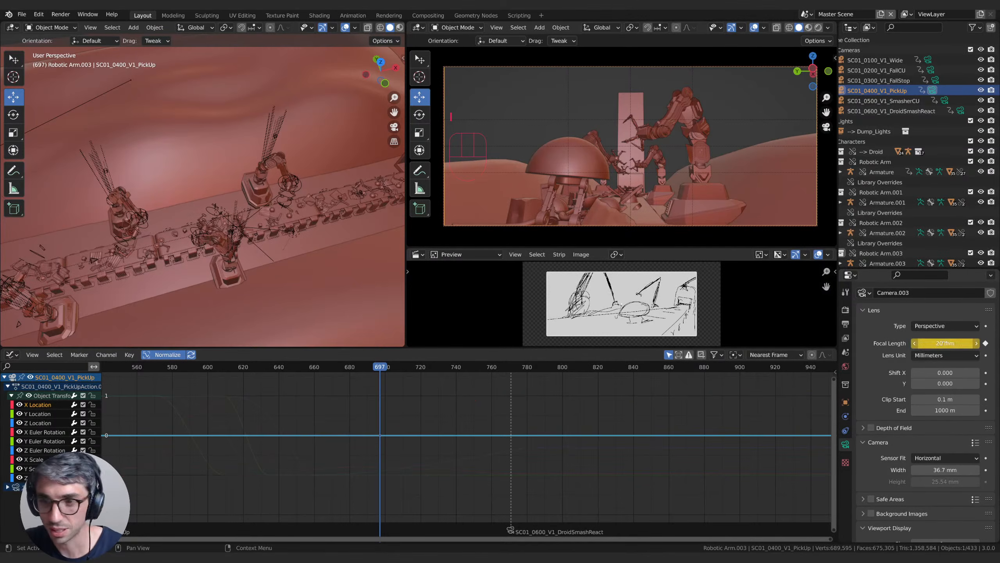
pyautogui.moveTo(384, 368); pyautogui.dragTo(454, 366)
pyautogui.moveTo(945, 343); pyautogui.dragTo(921, 343)
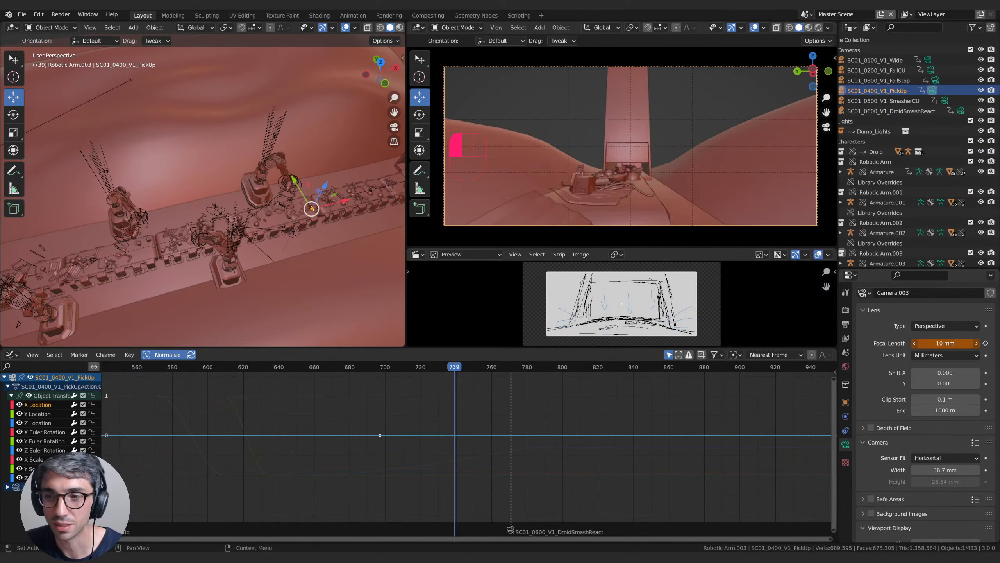
pyautogui.press('i')
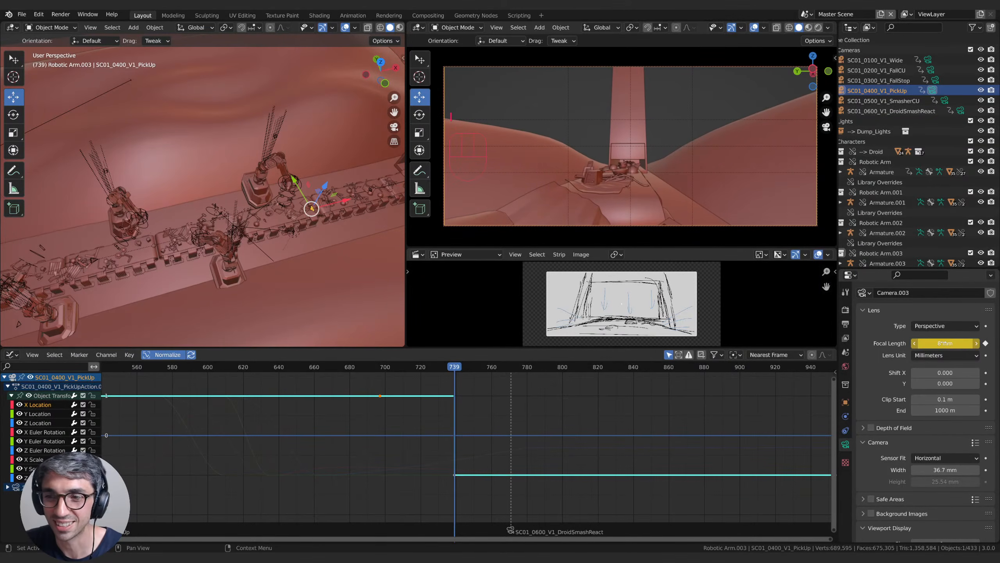
# Step: Set the focal length keyframes' interpolation to Bezier and replay the lens change from about frame 711
pyautogui.rightClick(458, 404)
pyautogui.moveTo(441, 401)
pyautogui.click(474, 433)
pyautogui.moveTo(457, 369); pyautogui.dragTo(423, 369)
pyautogui.press('space')
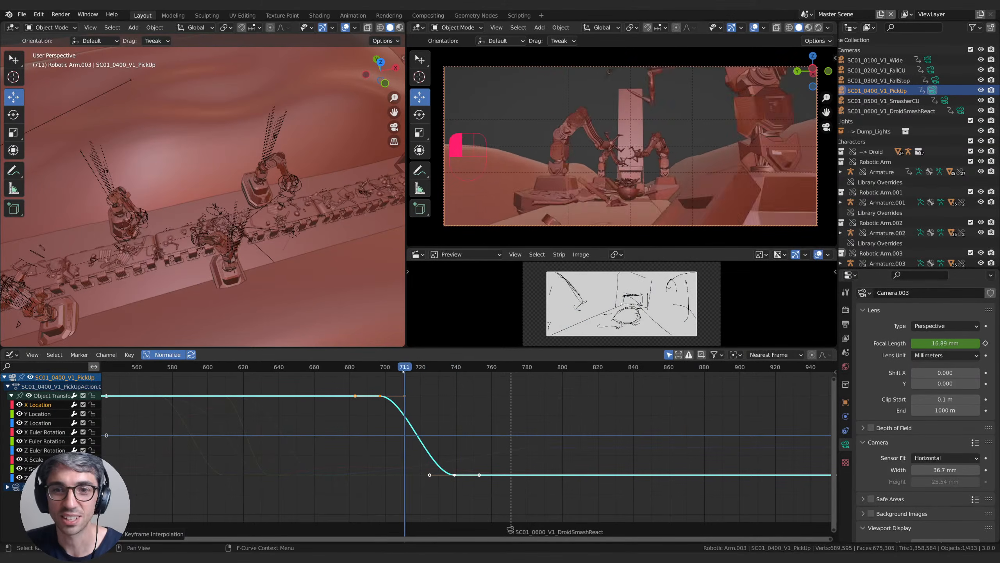
pyautogui.press('space')
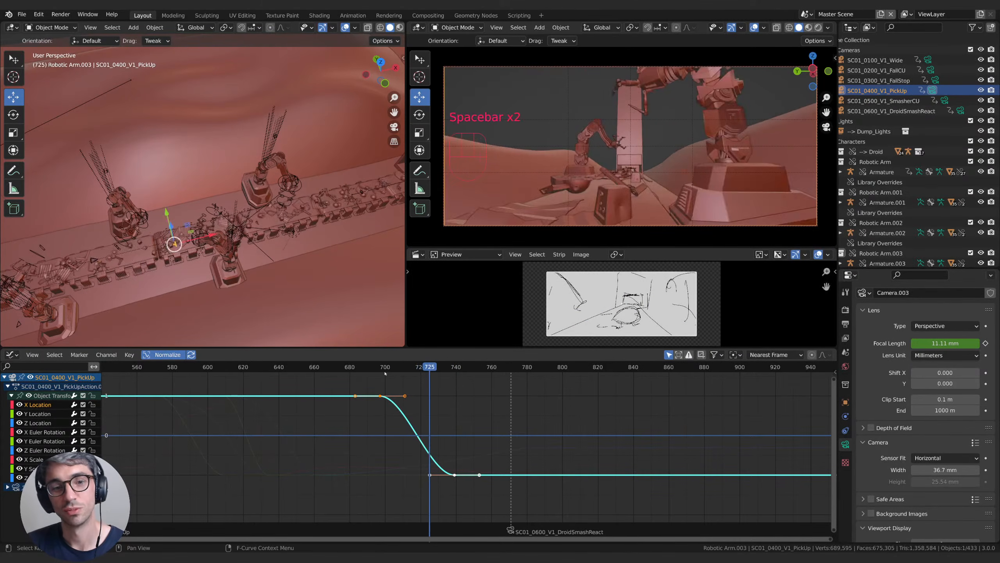
# Step: Replay the combined camera move and lens change from frame 700 and from about frame 657
pyautogui.click(385, 369)
pyautogui.press('space')
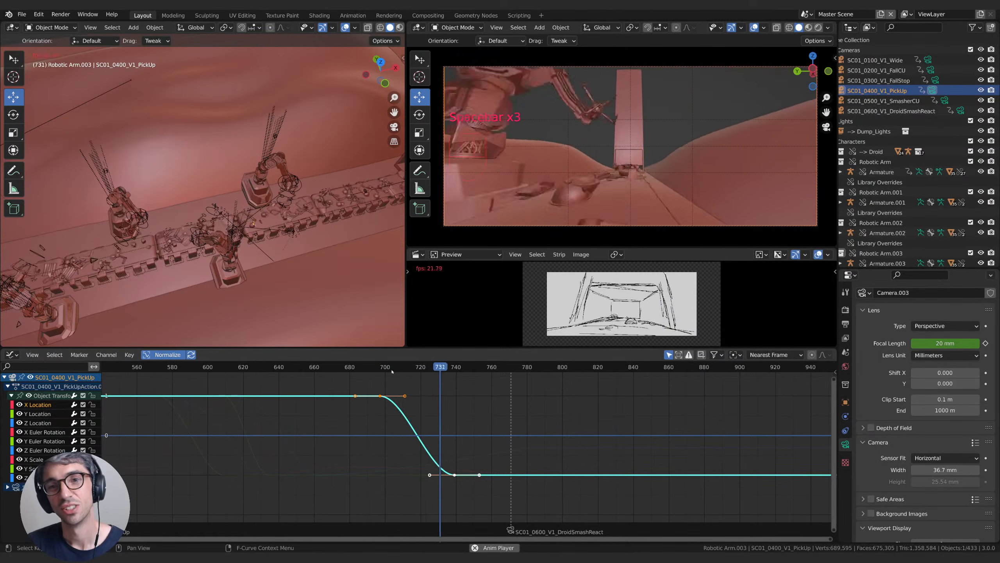
pyautogui.press('space')
pyautogui.click(309, 369)
pyautogui.press('space')
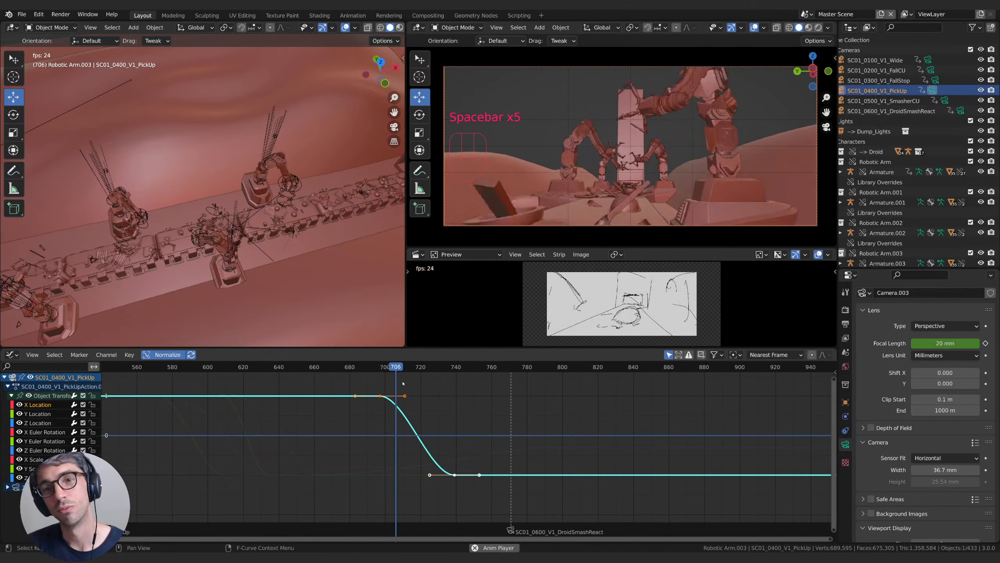
pyautogui.press('space')
# Step: Move the first focal length keyframe earlier, to about frame 679, and replay the shot
pyautogui.moveTo(389, 368); pyautogui.dragTo(353, 368)
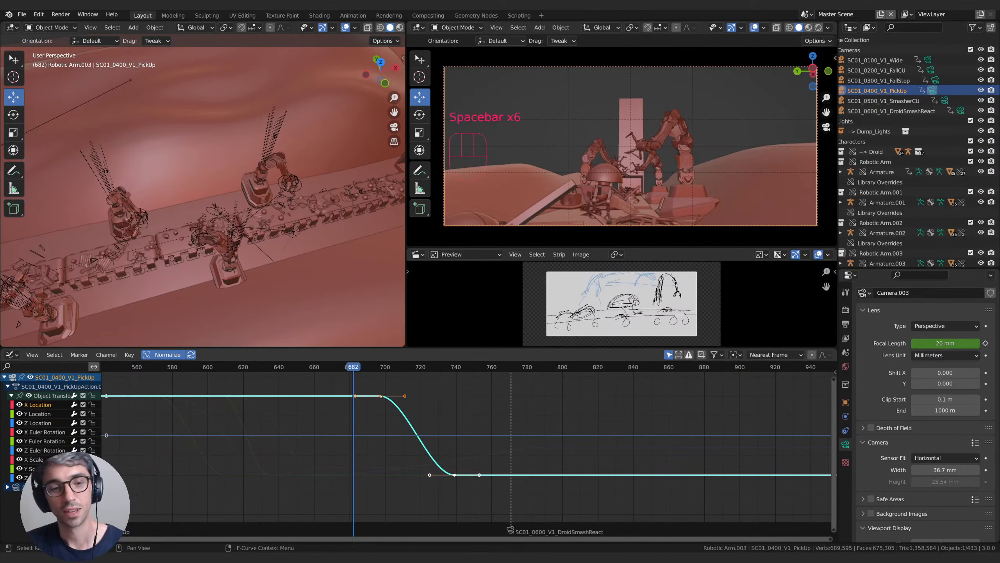
pyautogui.press('g')
pyautogui.click(345, 367)
pyautogui.press('space')
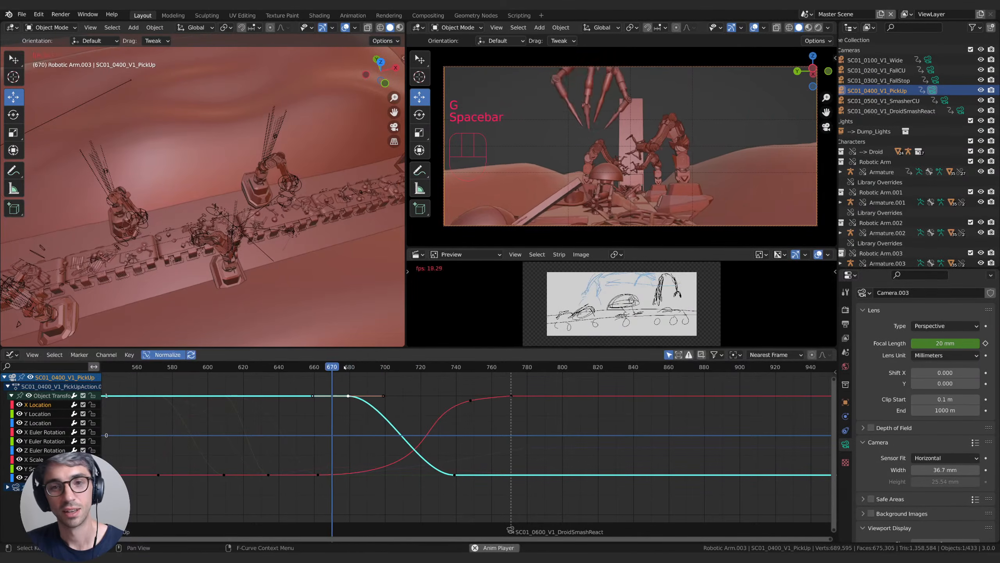
pyautogui.press('space')
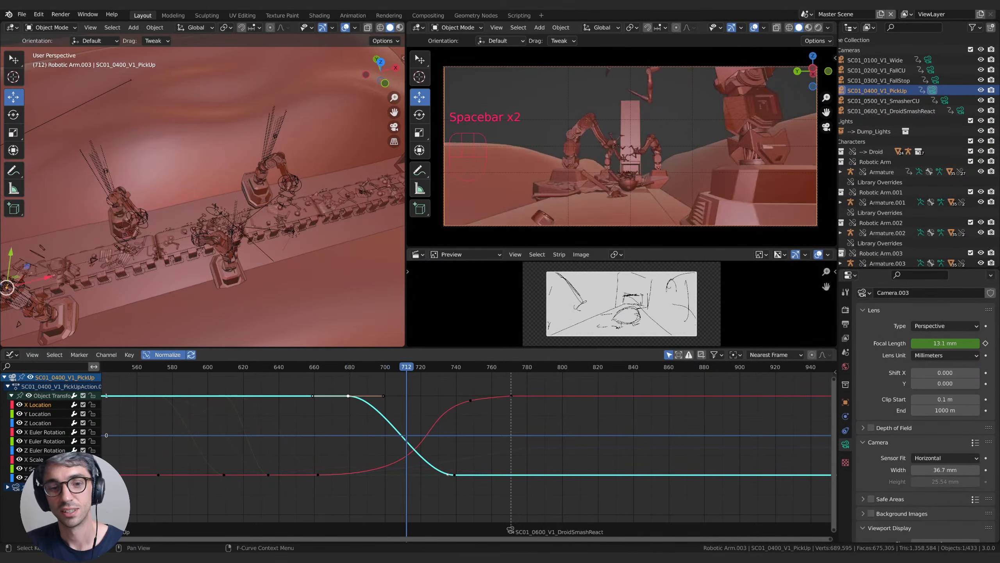
# Step: Lower the second focal length keyframe for a much wider lens, shift it one frame later, and replay the move
pyautogui.press('g')
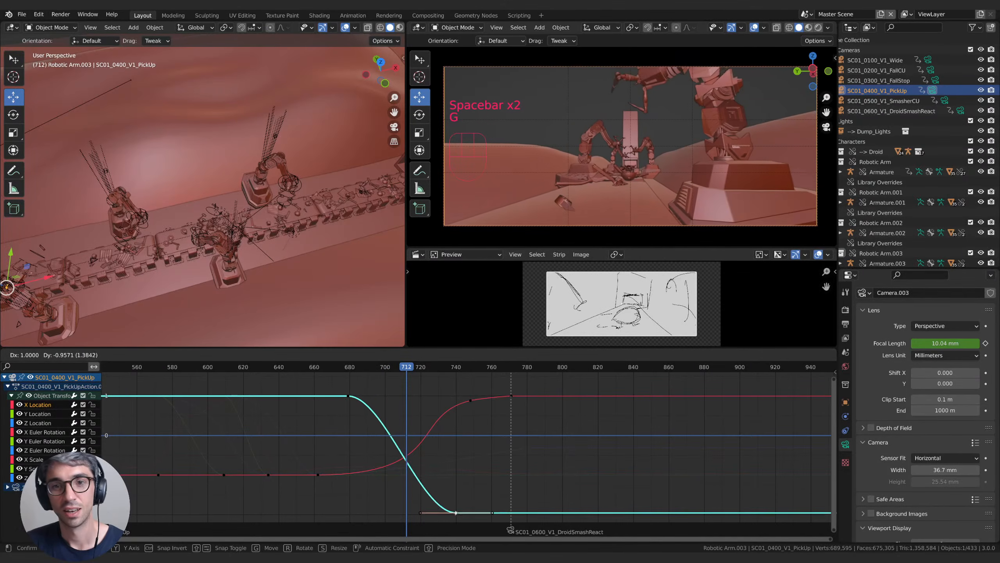
pyautogui.click(460, 507)
pyautogui.press('space')
pyautogui.press('space')
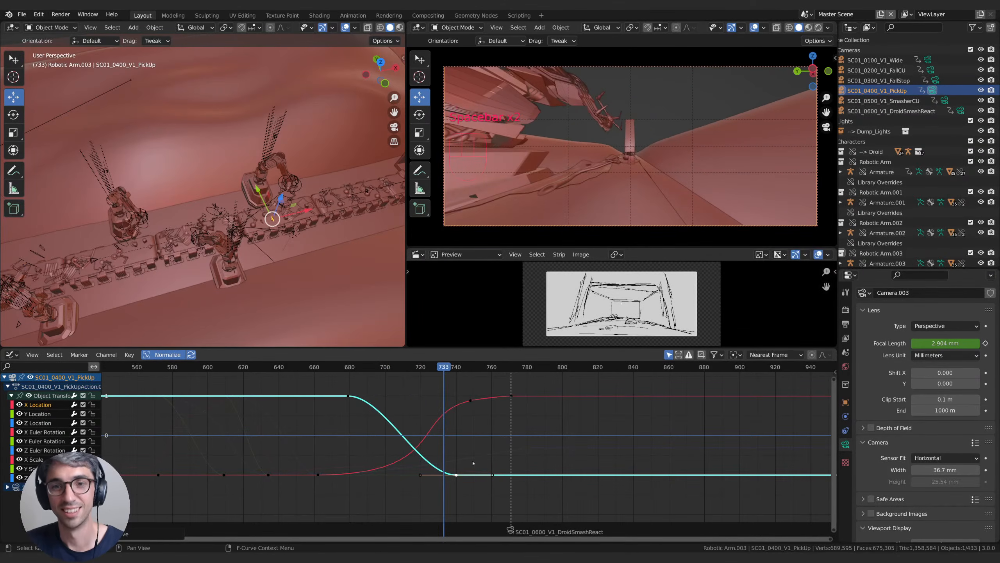
pyautogui.press('space')
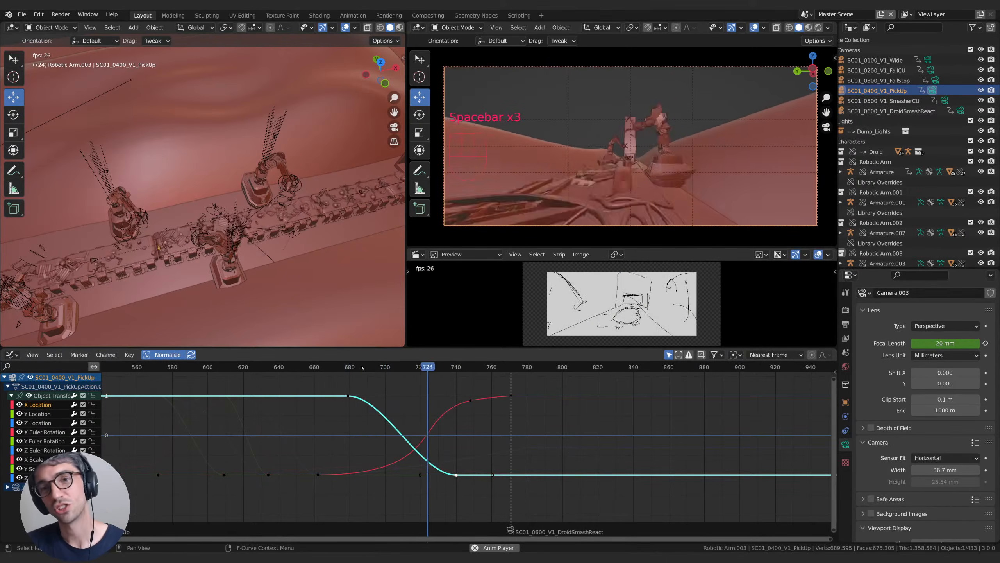
pyautogui.press('space')
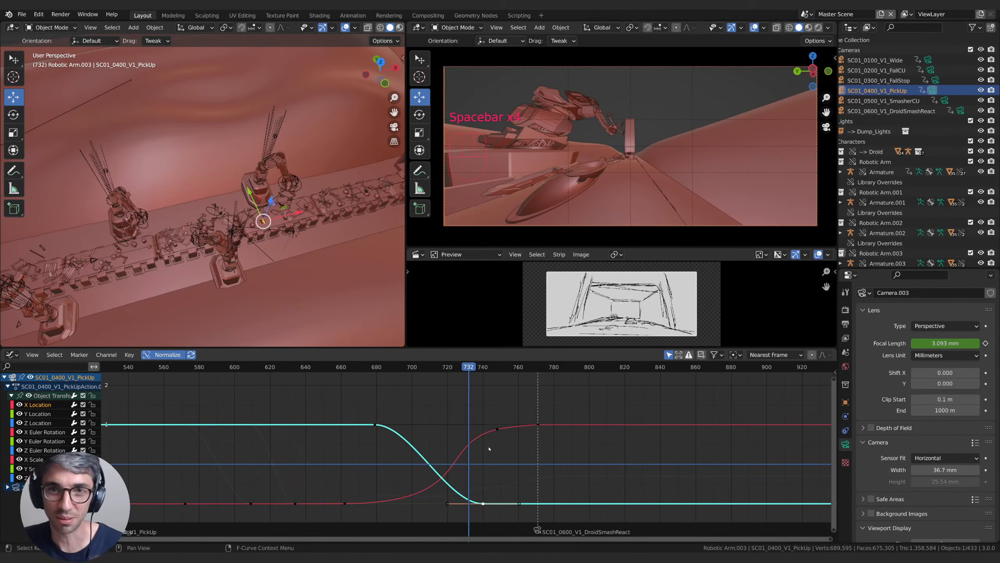
# Step: Try raising the second focal length keyframe above the first for a longer lens, and replay the PickUp camera's move
pyautogui.press('g')
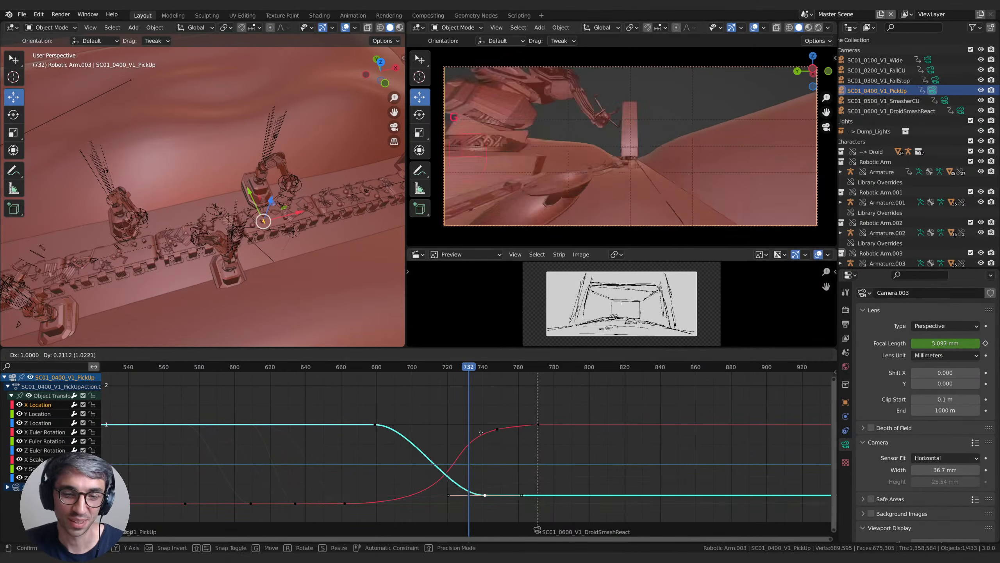
pyautogui.click(479, 345)
pyautogui.click(390, 370)
pyautogui.press('space')
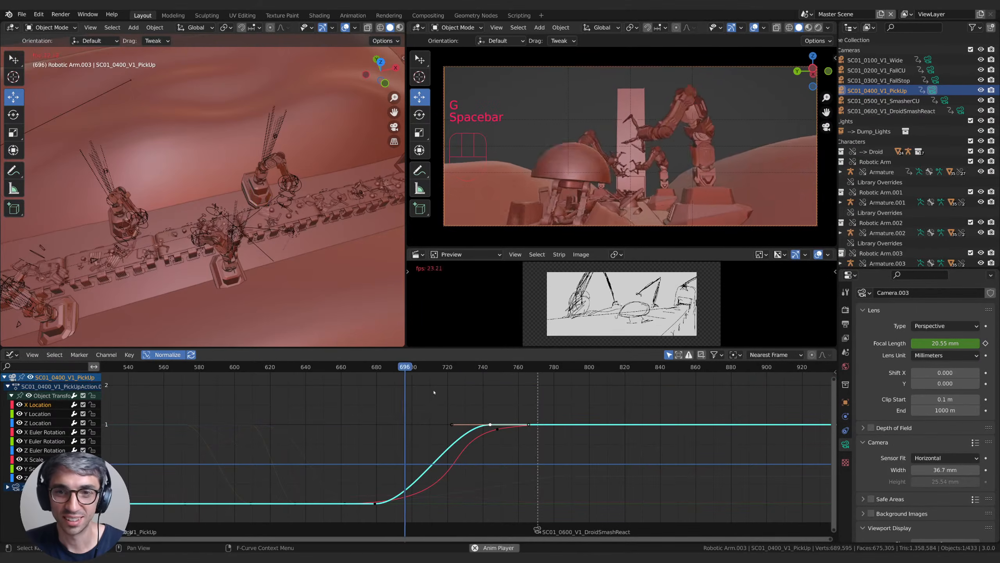
pyautogui.press('space')
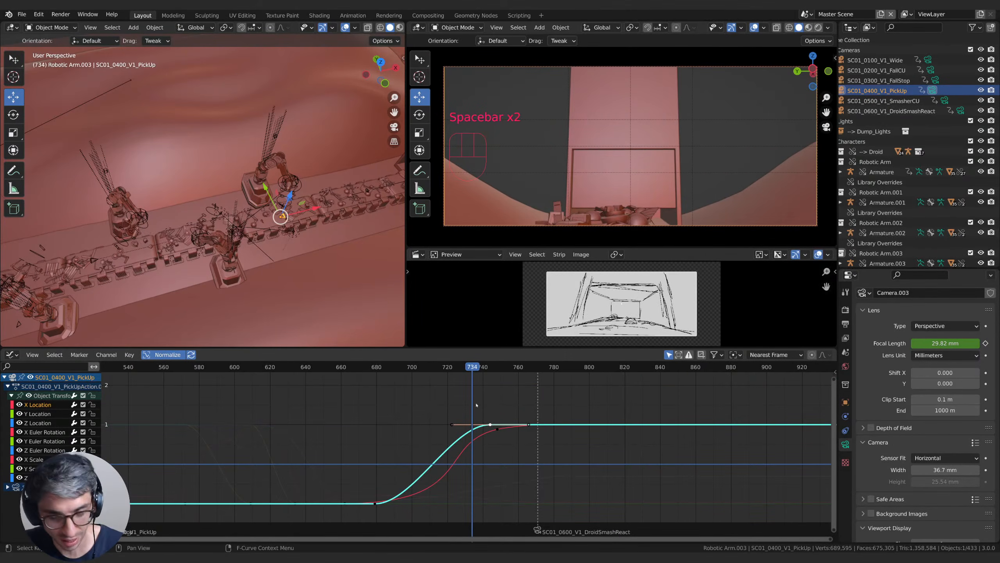
# Step: Delete the second focal length keyframe of the PickUp camera and replay the shot through the cut to DroidSmashReact
pyautogui.press('x')
pyautogui.press('space')
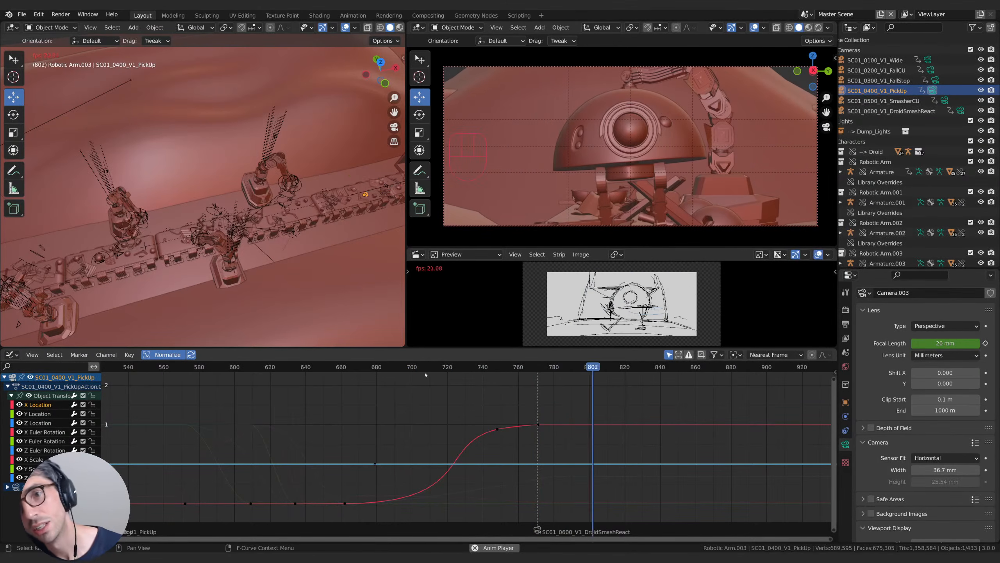
pyautogui.press('space')
pyautogui.press('space')
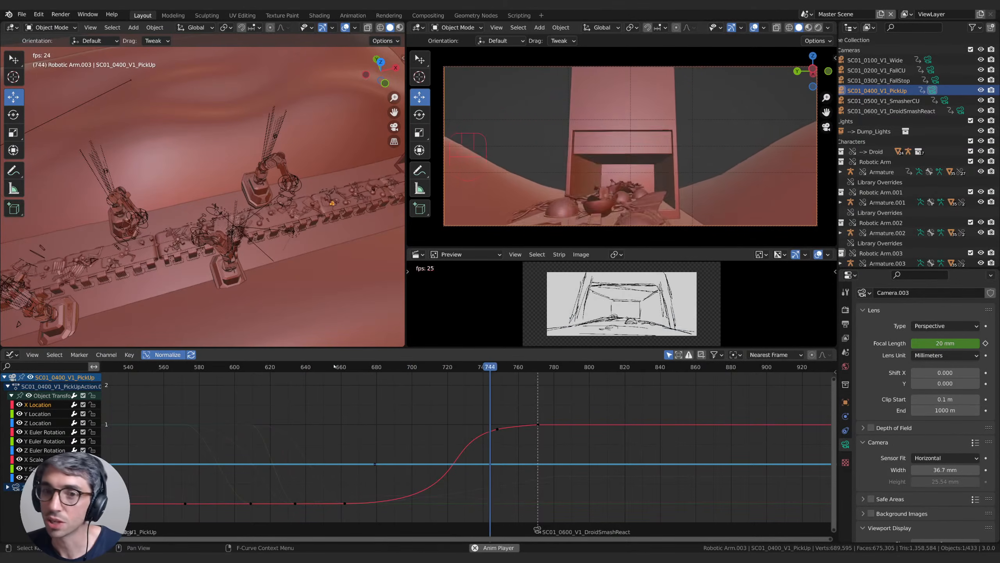
pyautogui.press('space')
# Step: Select the SC01_0600_V1_DroidSmashReact camera, show its X Location curve and go to its first keyframe at frame 771
pyautogui.moveTo(528, 369)
pyautogui.mouseDown()
pyautogui.moveTo(557, 371)
pyautogui.moveTo(518, 372)
pyautogui.moveTo(586, 376)
pyautogui.moveTo(563, 377)
pyautogui.moveTo(574, 376)
pyautogui.mouseUp()
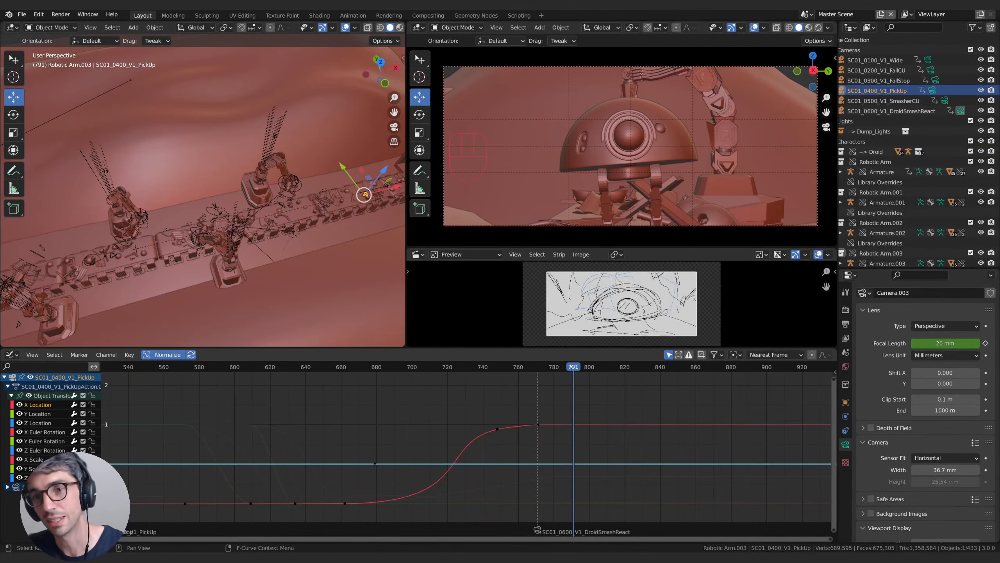
pyautogui.click(891, 110)
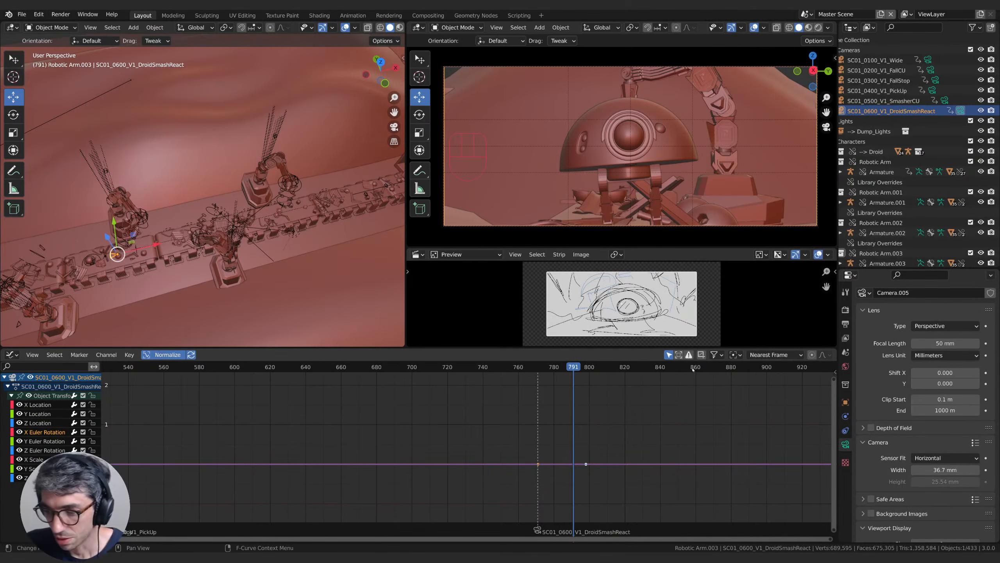
pyautogui.moveTo(574, 369); pyautogui.dragTo(552, 371)
pyautogui.moveTo(619, 424); pyautogui.dragTo(675, 422, button='middle')
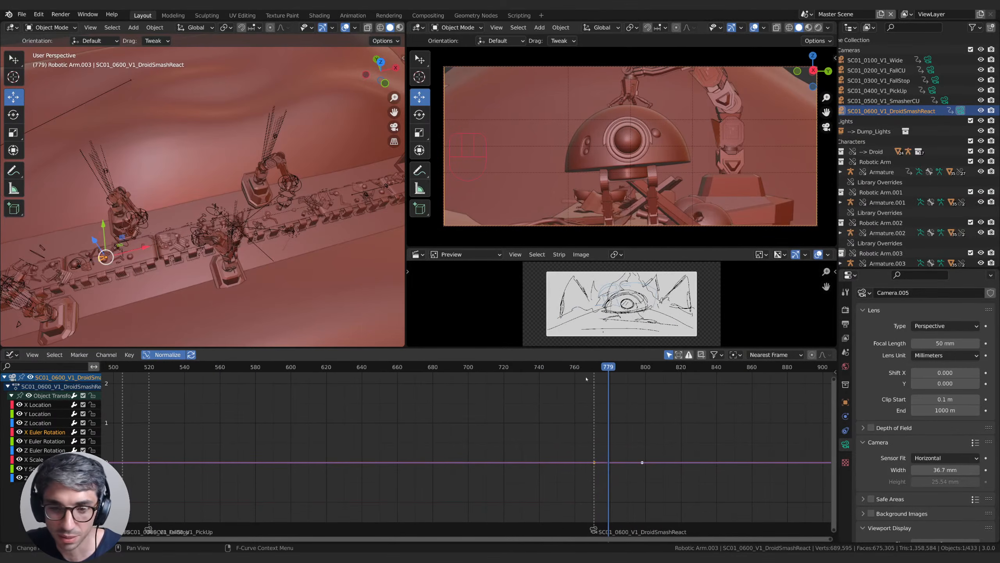
pyautogui.press('Down')
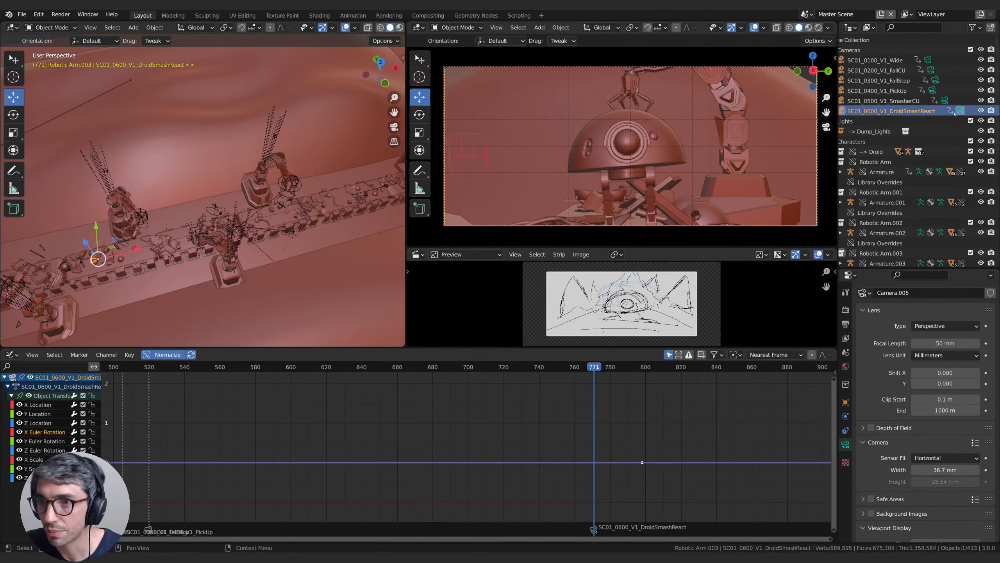
pyautogui.moveTo(601, 369); pyautogui.dragTo(479, 397)
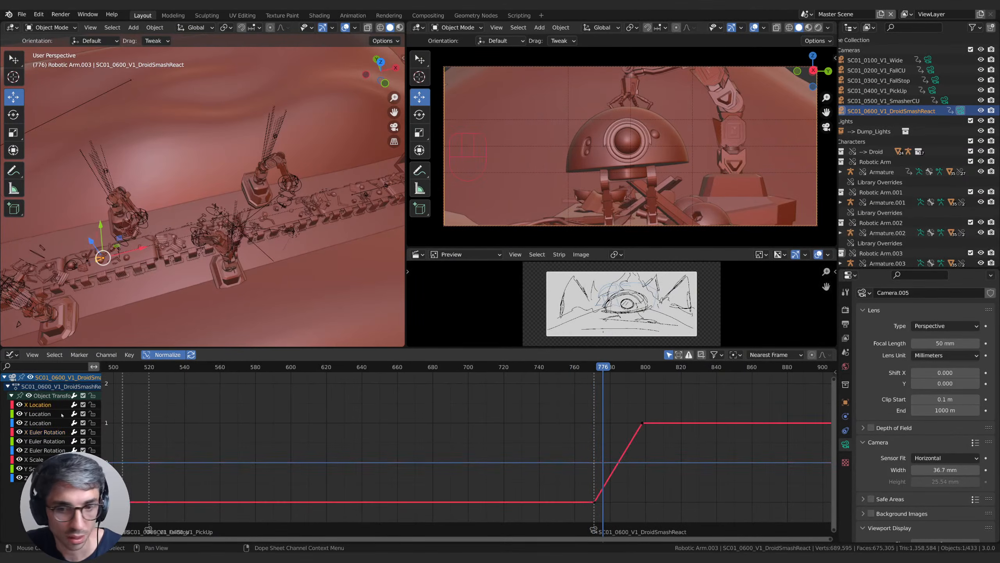
pyautogui.keyDown('shift'); pyautogui.moveTo(580, 447); pyautogui.dragTo(561, 438, button='middle'); pyautogui.keyUp('shift')
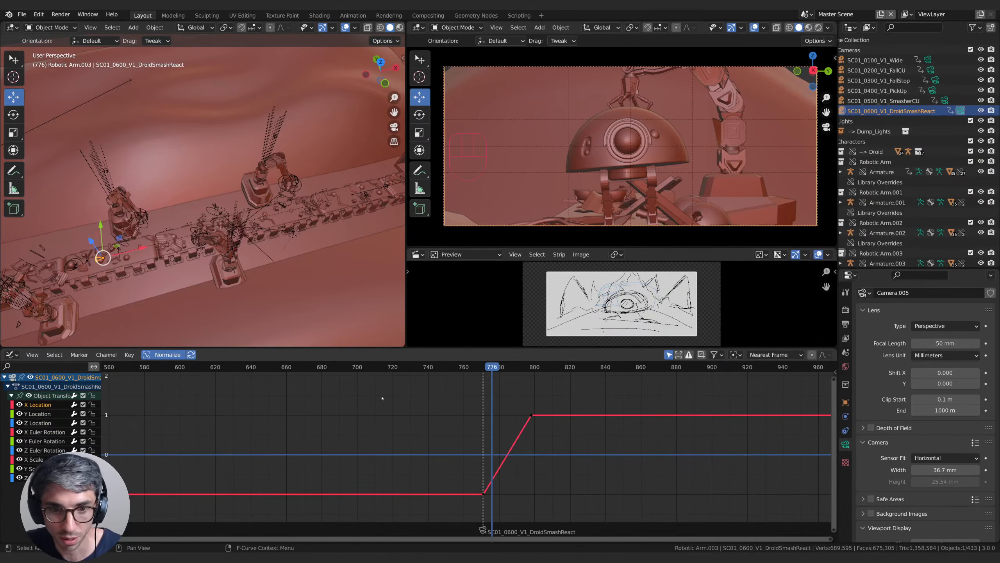
pyautogui.moveTo(498, 372)
pyautogui.mouseDown()
pyautogui.moveTo(486, 371)
pyautogui.moveTo(528, 372)
pyautogui.moveTo(481, 384)
pyautogui.moveTo(537, 380)
pyautogui.moveTo(496, 381)
pyautogui.moveTo(484, 370)
pyautogui.mouseUp()
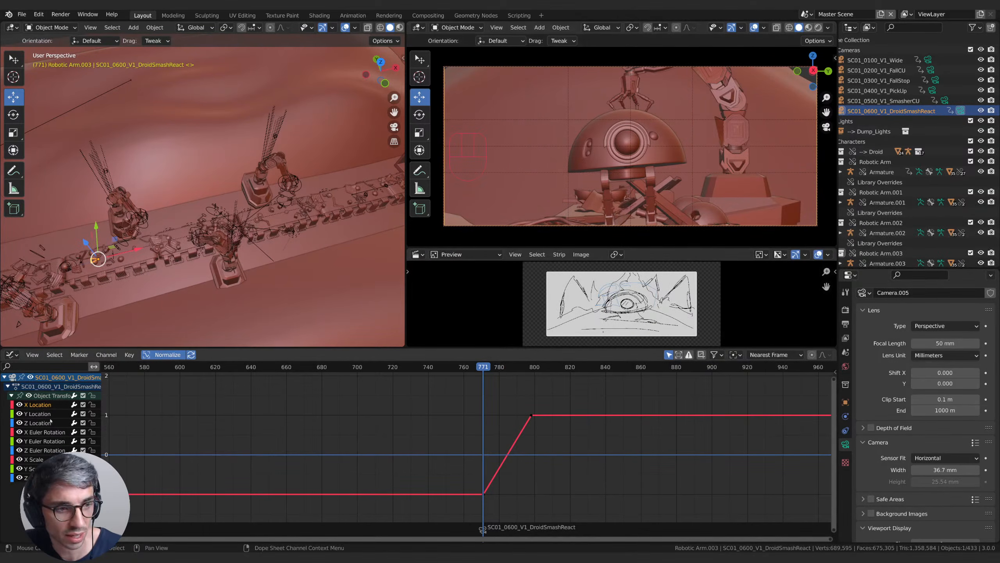
# Step: Raise all of the camera's Z Euler Rotation keyframes slightly, by about 0.0066, to reframe the droid horizontally
pyautogui.click(187, 455)
pyautogui.press('a')
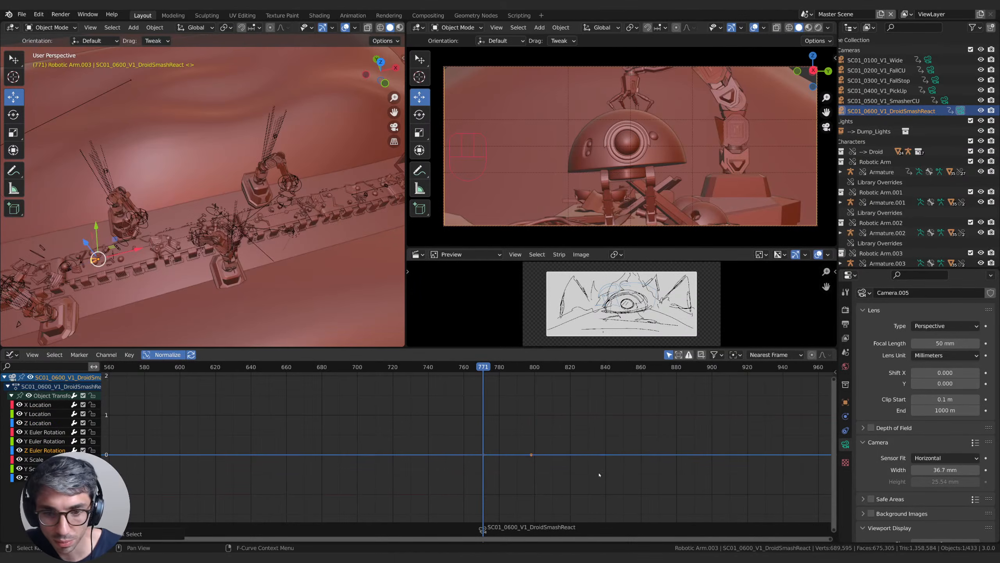
pyautogui.press('g')
pyautogui.press('shift')
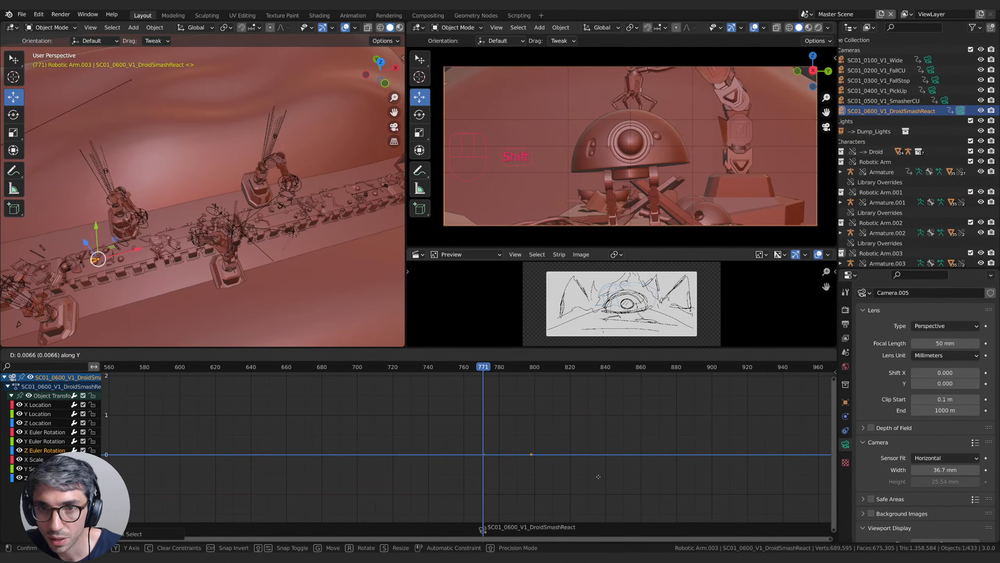
pyautogui.click(597, 475)
pyautogui.press('g')
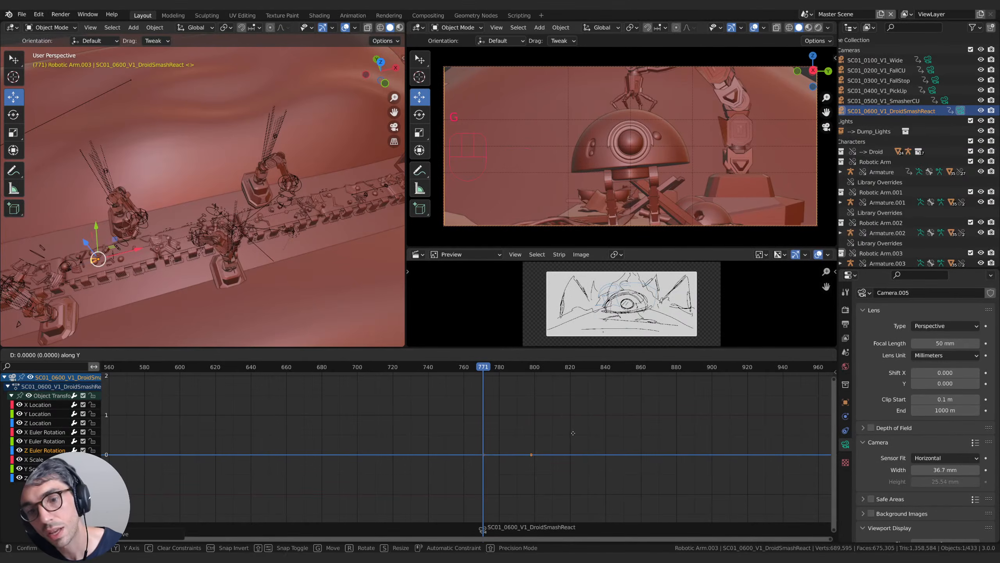
pyautogui.rightClick(36, 419)
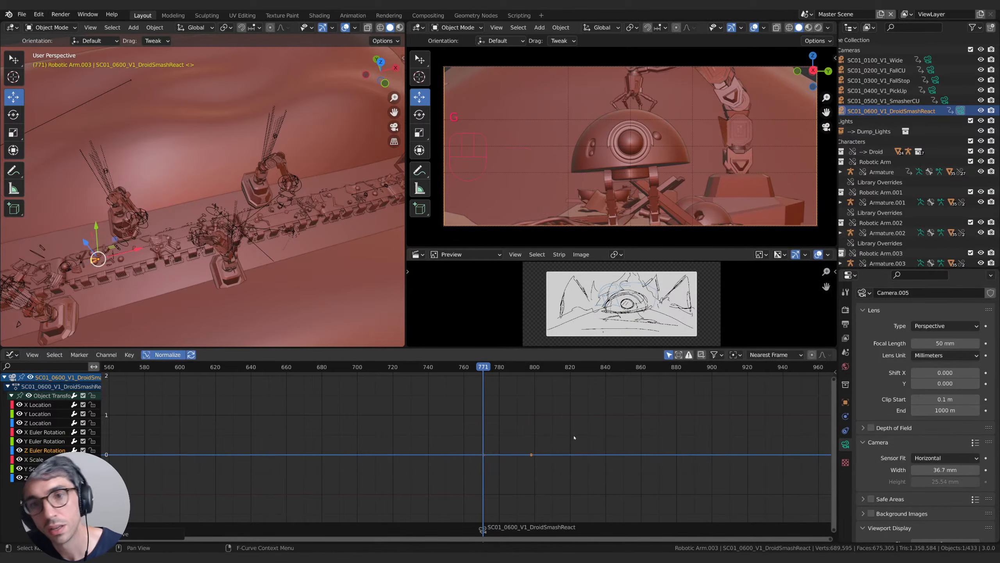
# Step: Raise the camera's X Euler Rotation keyframes slightly, by about 0.0066, and check the framing at frame 771
pyautogui.click(44, 432)
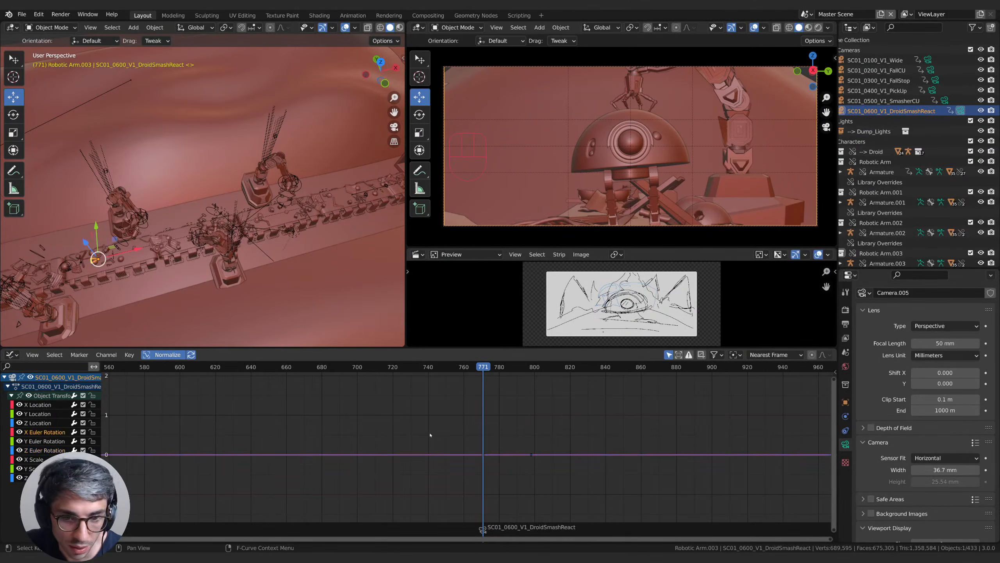
pyautogui.click(532, 454)
pyautogui.press('g')
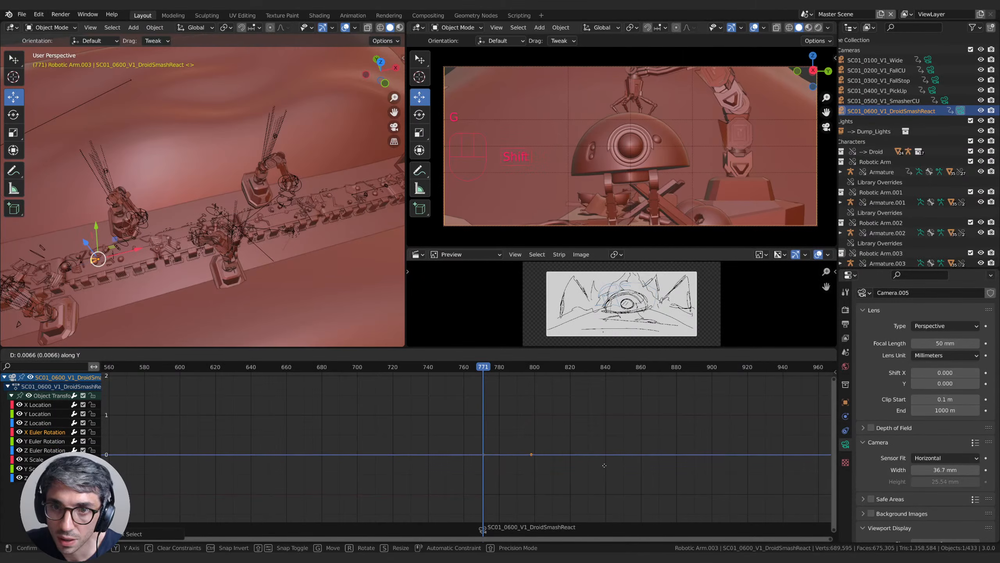
pyautogui.rightClick(604, 465)
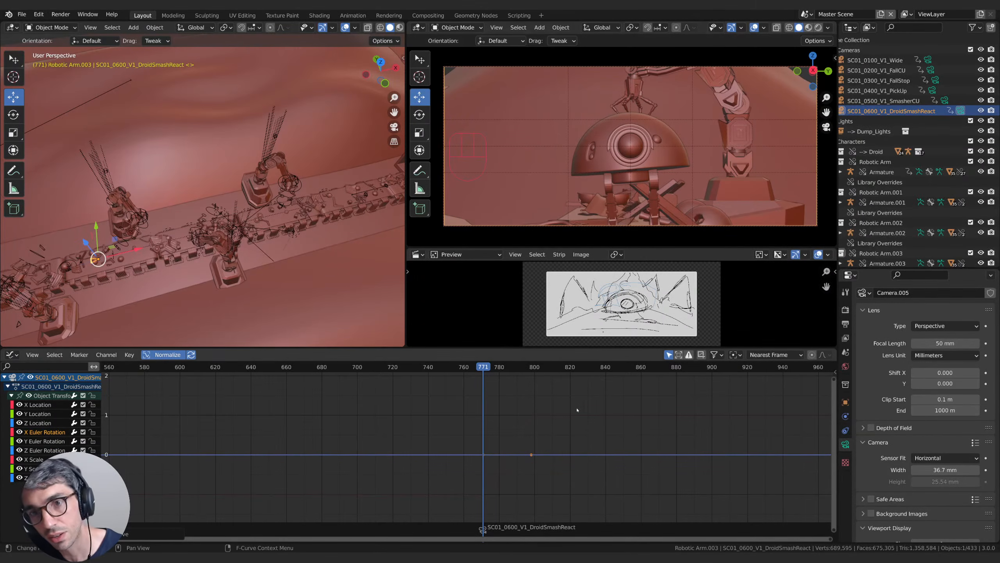
pyautogui.click(489, 380)
pyautogui.moveTo(487, 368)
pyautogui.mouseDown()
pyautogui.moveTo(531, 368)
pyautogui.moveTo(483, 376)
pyautogui.mouseUp()
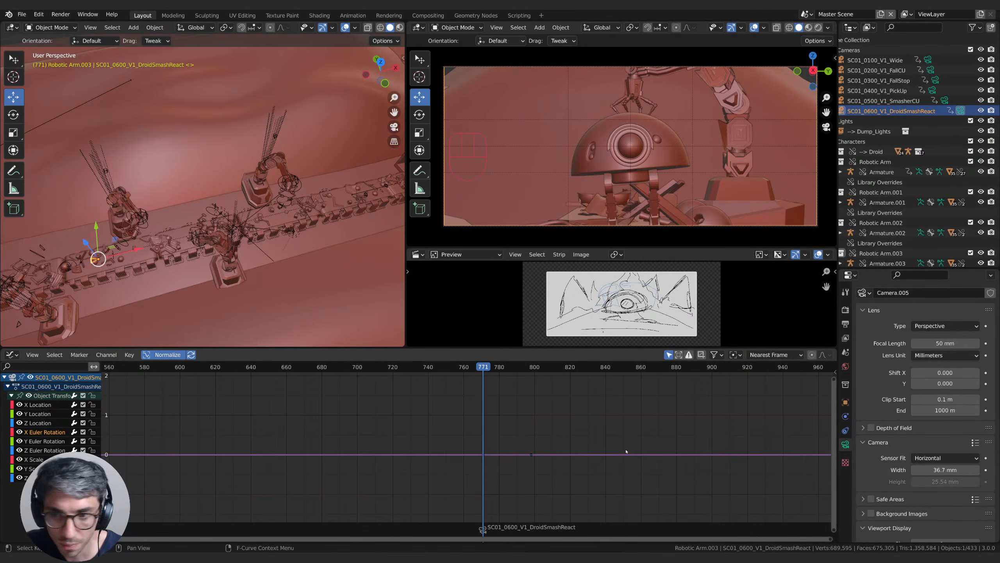
# Step: Set the DroidSmashReact camera's X rotation to 95.2° at frame 798 and keyframe it
pyautogui.click(845, 402)
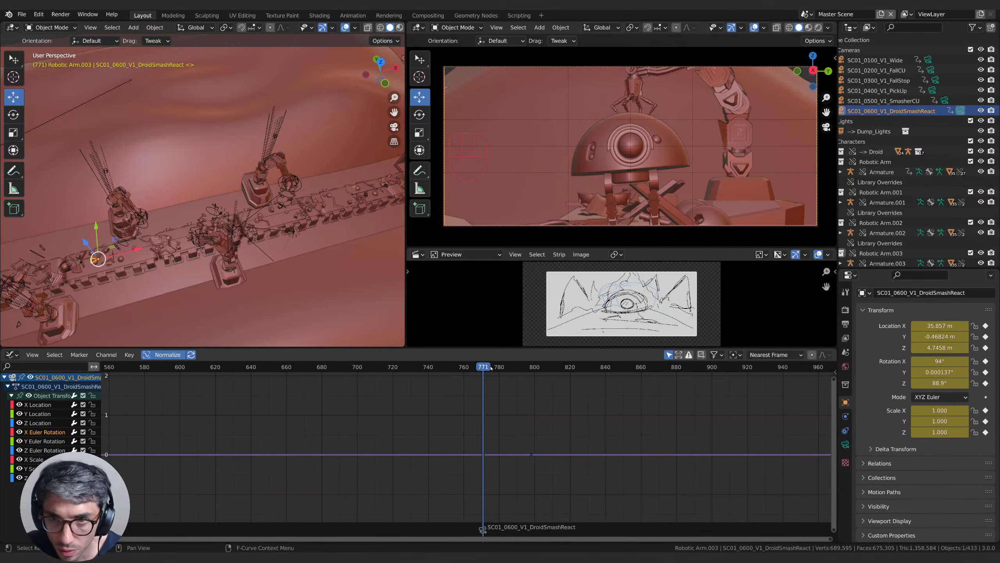
pyautogui.press('space')
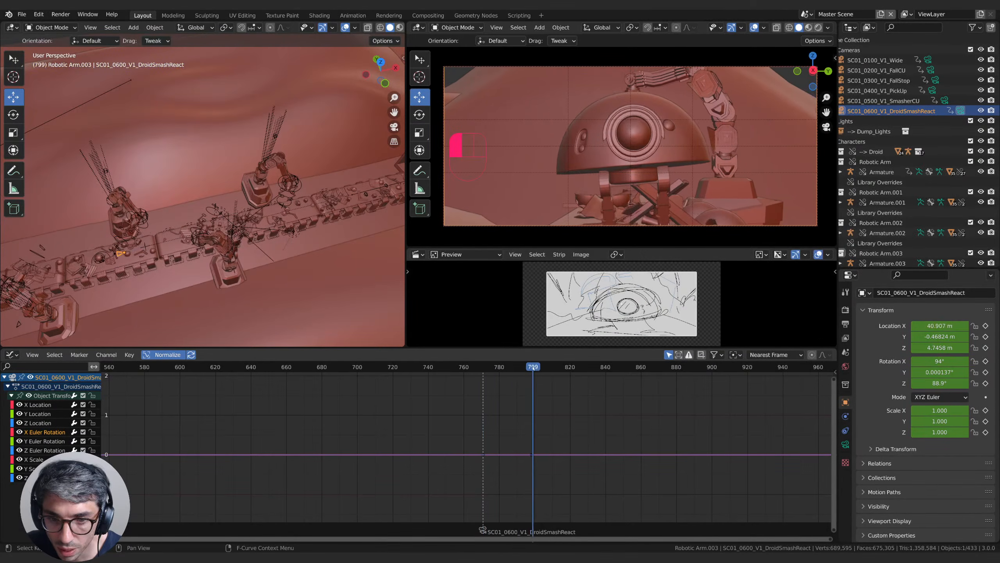
pyautogui.click(532, 367)
pyautogui.click(533, 370)
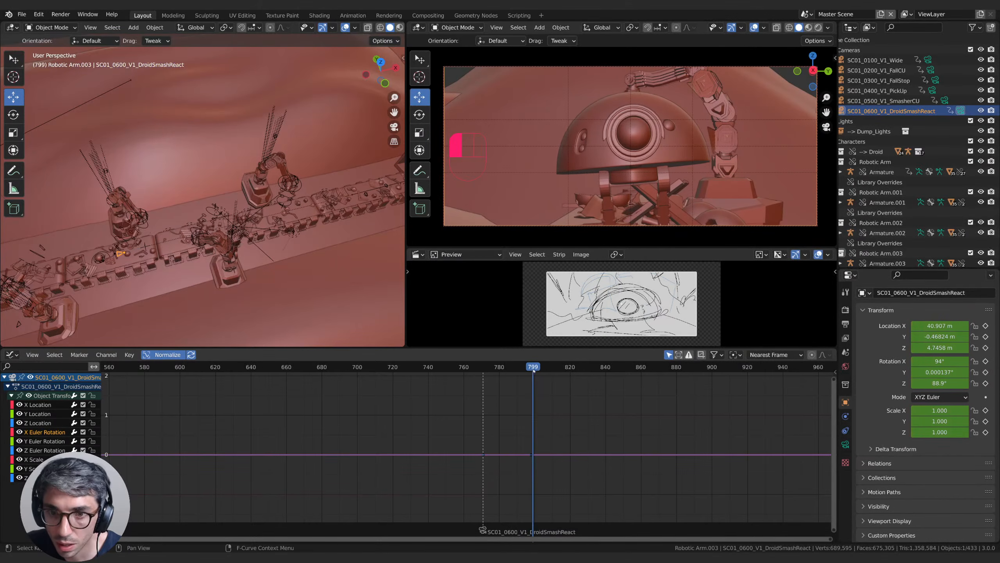
pyautogui.click(531, 368)
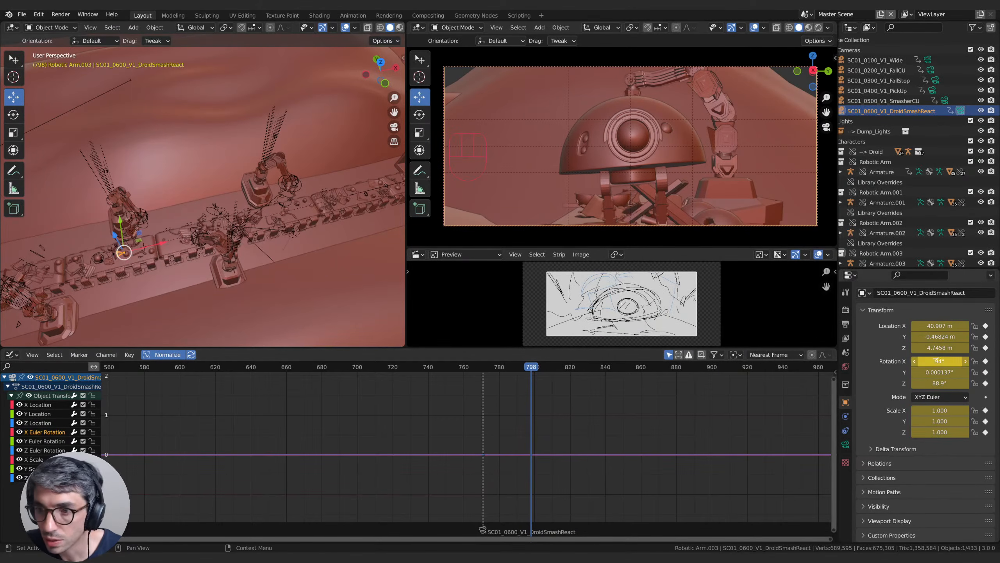
pyautogui.moveTo(940, 361); pyautogui.dragTo(946, 361)
pyautogui.press('i')
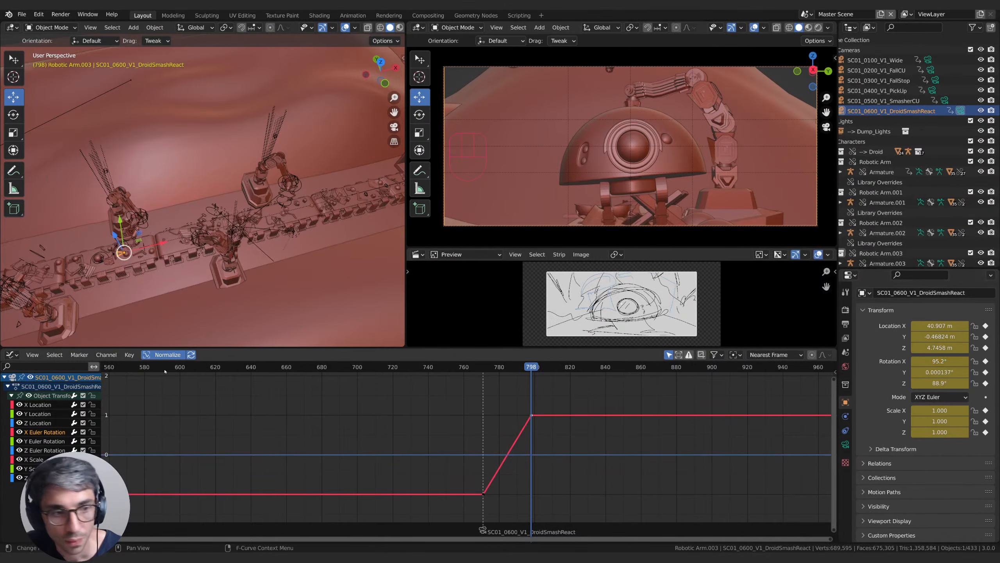
# Step: Set the camera's Z rotation to 88.5° at frame 798 and keyframe it
pyautogui.click(40, 451)
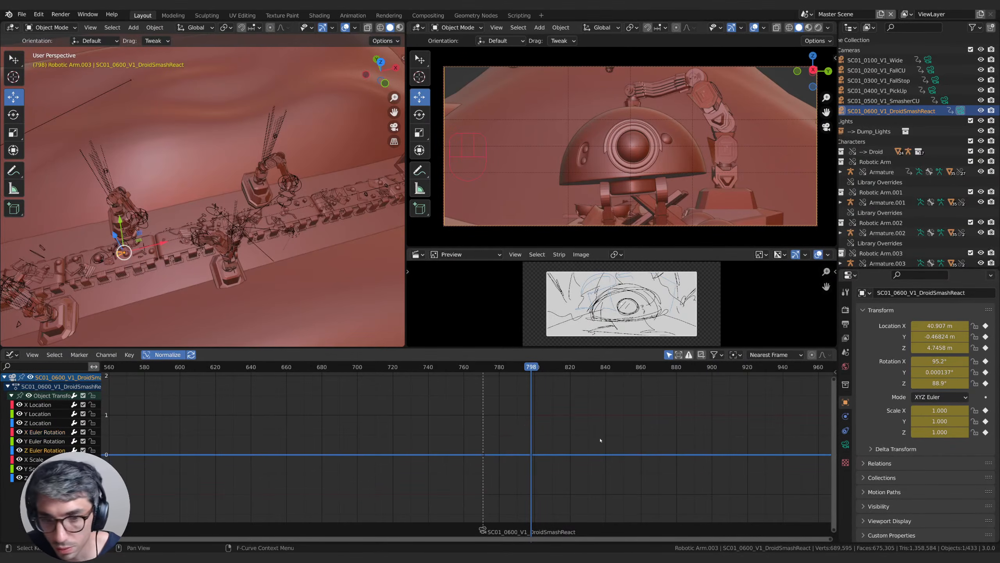
pyautogui.moveTo(940, 383); pyautogui.dragTo(932, 384)
pyautogui.press('i')
pyautogui.press('i')
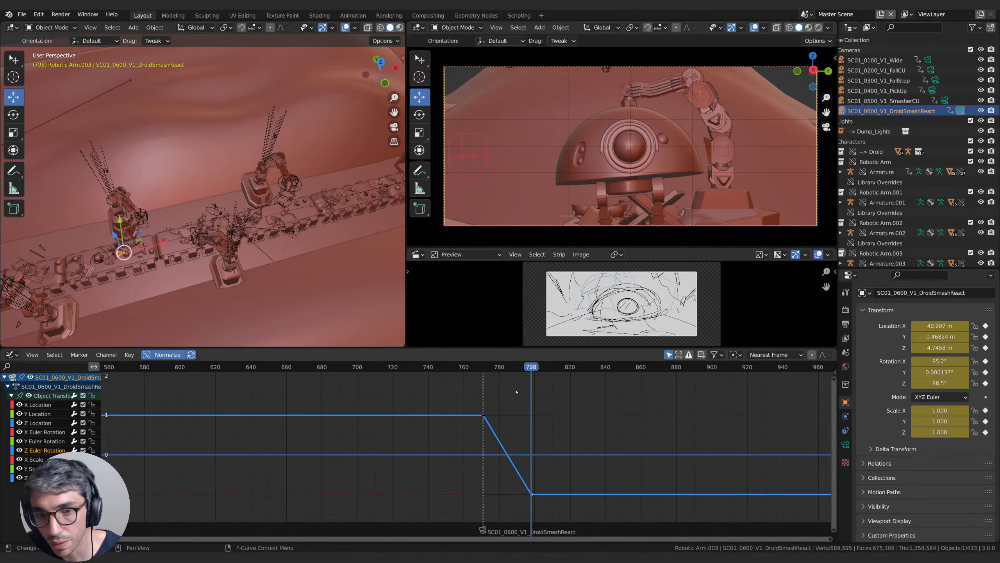
# Step: Replay the DroidSmashReact camera's move from just before its cut at frame 771
pyautogui.moveTo(532, 367); pyautogui.dragTo(472, 377)
pyautogui.press('space')
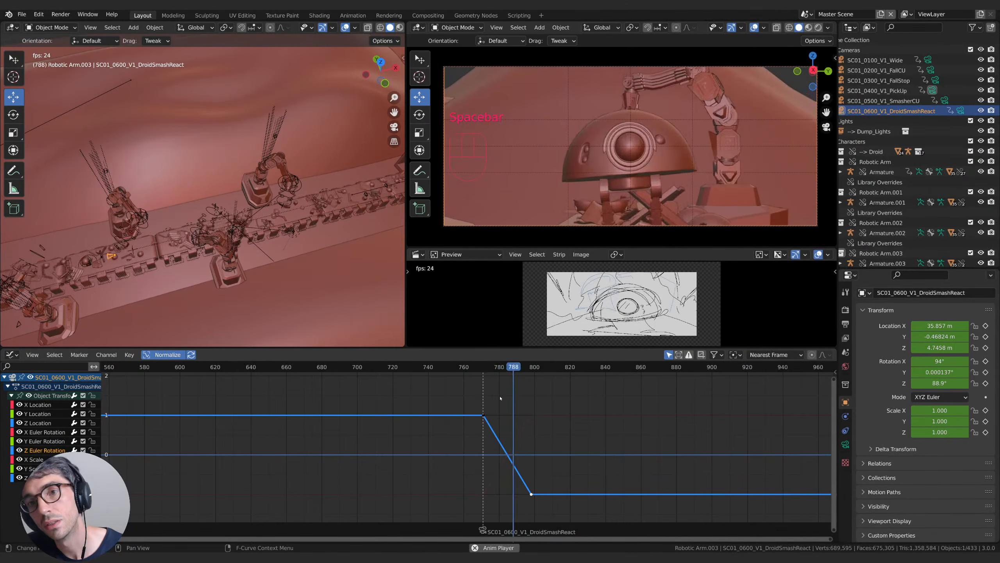
pyautogui.press('space')
pyautogui.press('space')
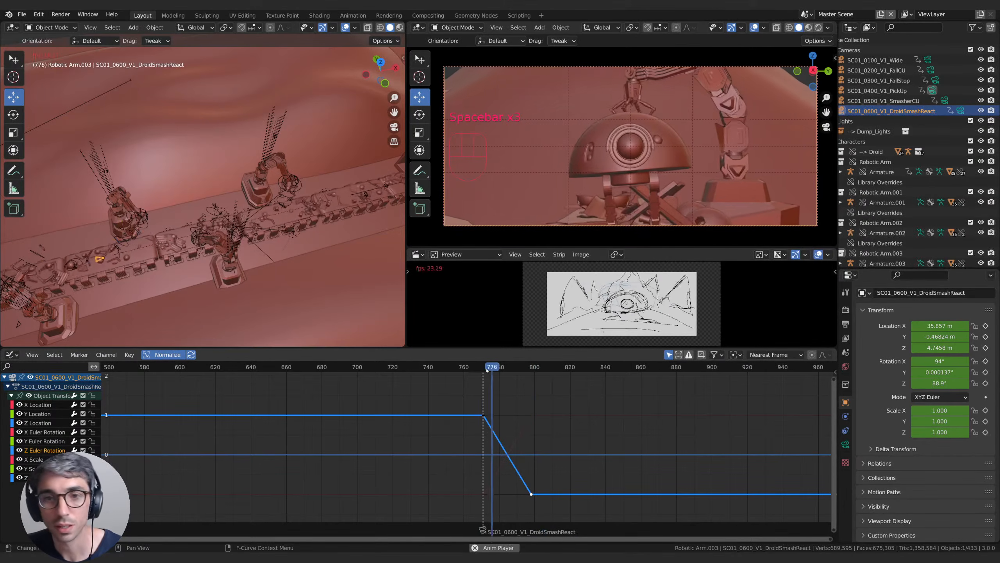
pyautogui.press('space')
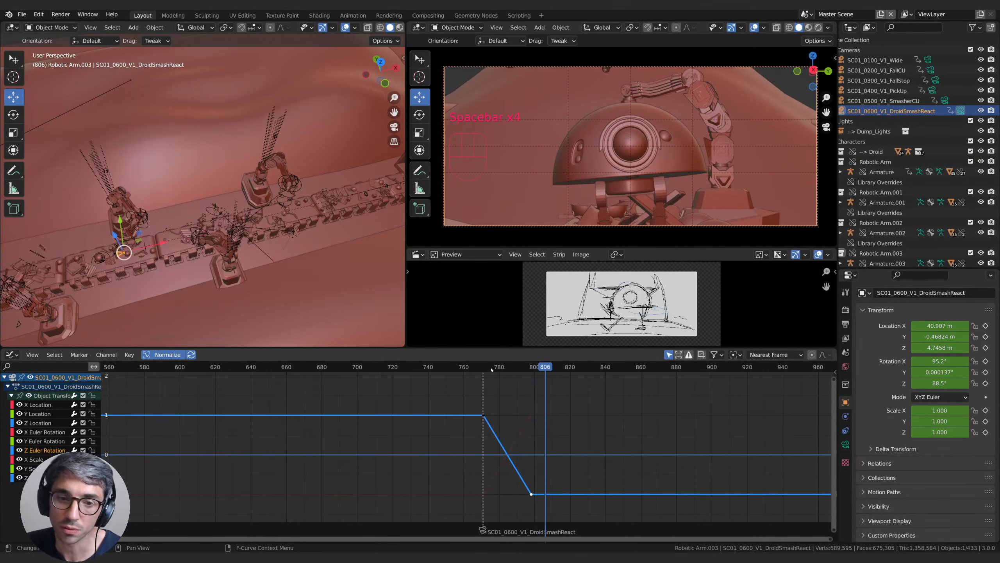
# Step: Hide the overlays in the camera view, replay the DroidSmashReact shot several times and return to frame 771
pyautogui.click(488, 367)
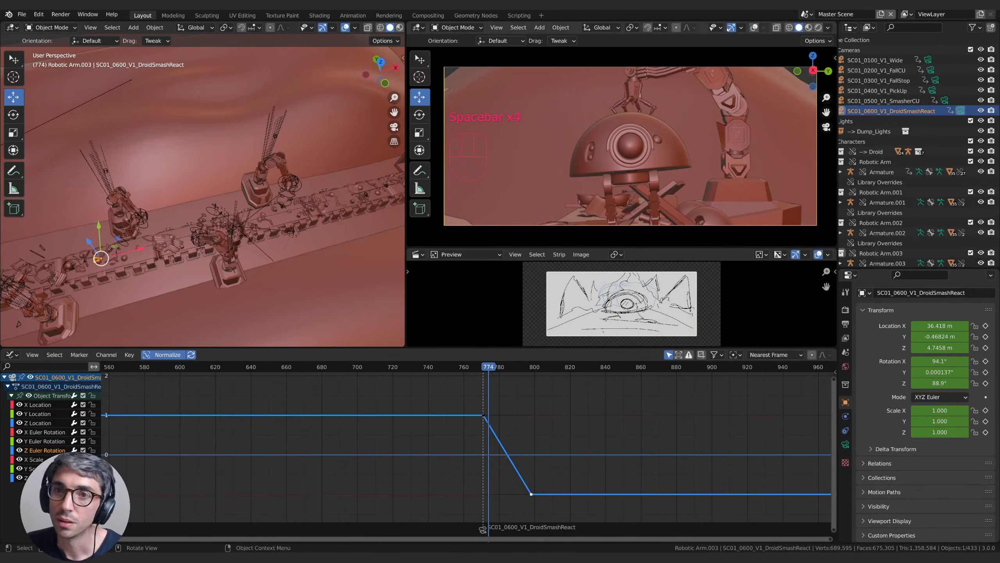
pyautogui.press('space')
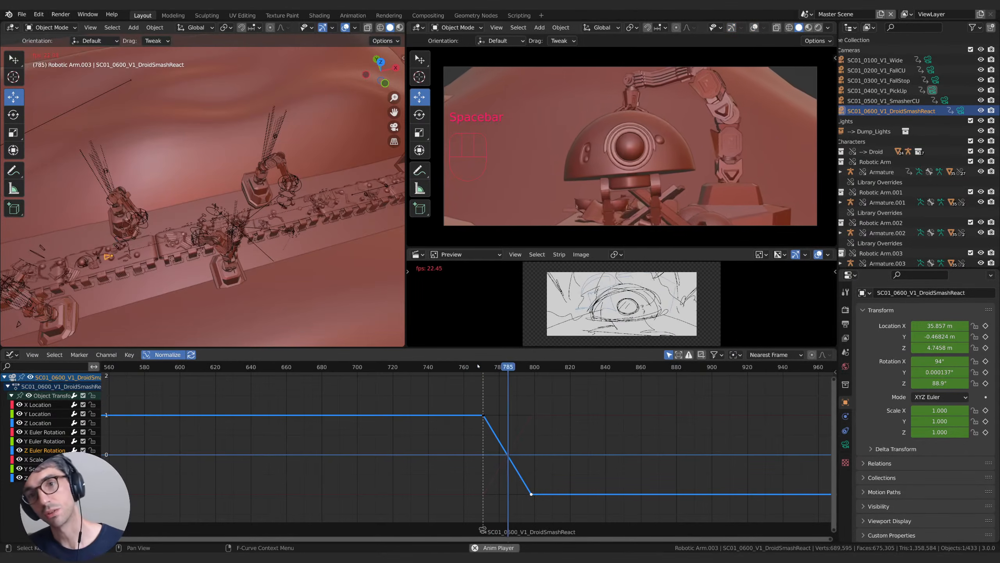
pyautogui.press('space')
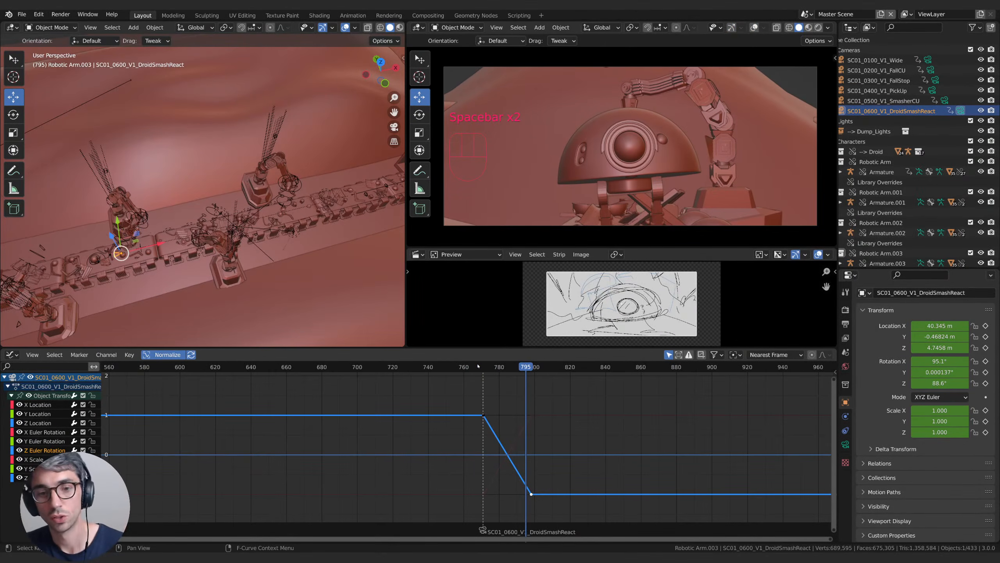
pyautogui.click(491, 368)
pyautogui.press('space')
pyautogui.press('space')
pyautogui.click(499, 369)
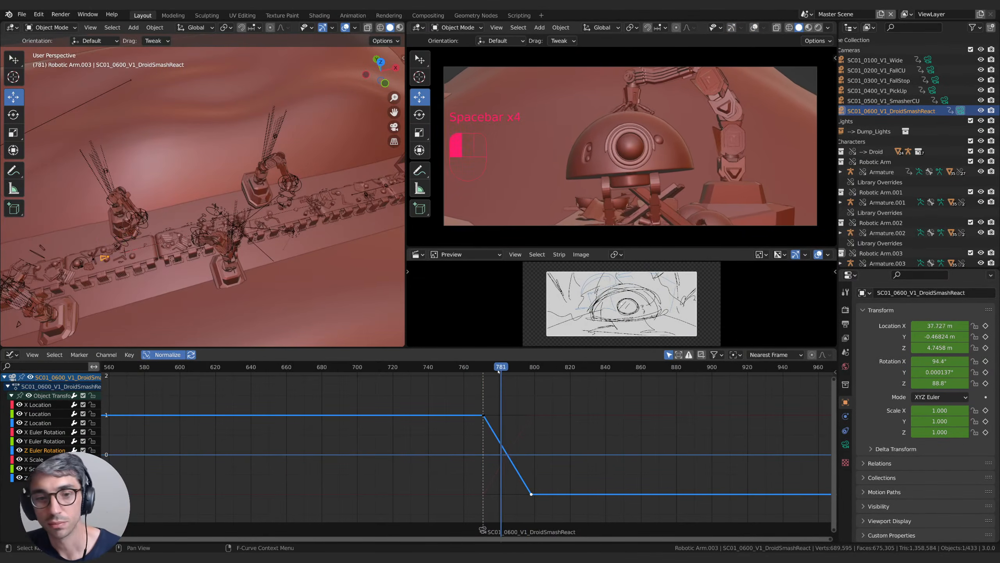
pyautogui.click(484, 373)
pyautogui.moveTo(484, 374)
pyautogui.mouseDown()
pyautogui.moveTo(524, 375)
pyautogui.moveTo(484, 376)
pyautogui.mouseUp()
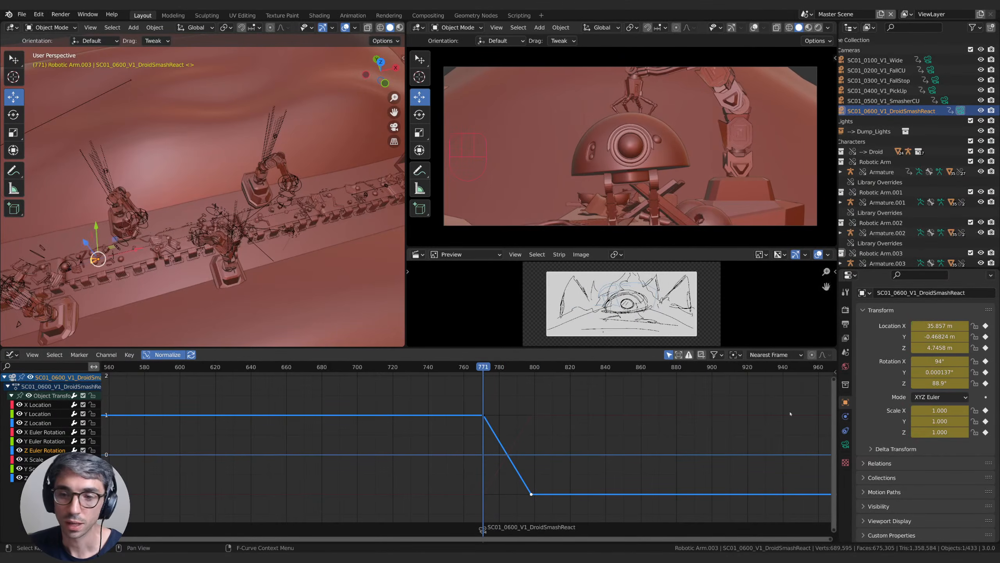
# Step: Set the DroidSmashReact camera's focal length to 65 mm at frame 771 and keyframe it
pyautogui.click(845, 444)
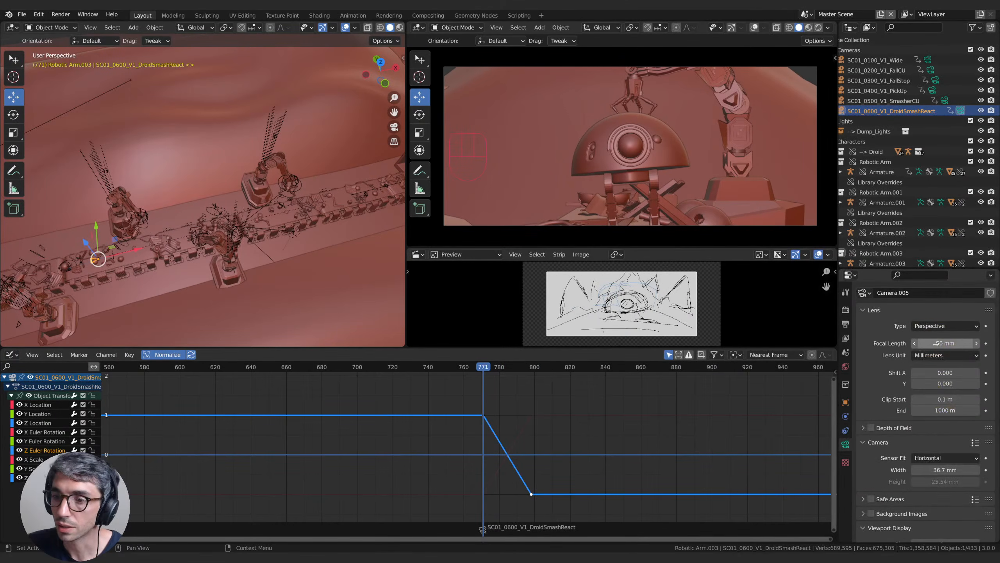
pyautogui.moveTo(945, 343)
pyautogui.mouseDown()
pyautogui.moveTo(969, 343)
pyautogui.moveTo(953, 343)
pyautogui.mouseUp()
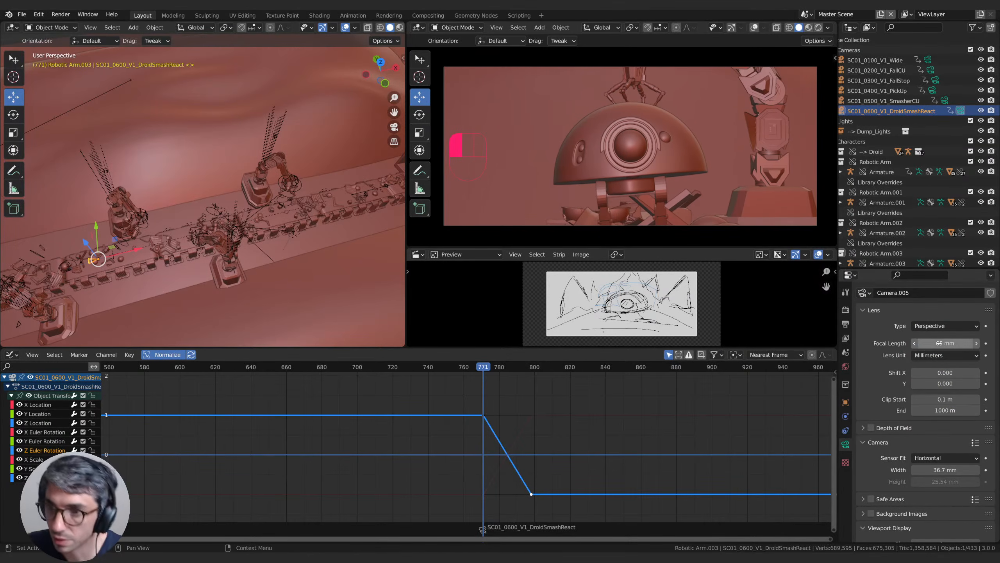
pyautogui.press('i')
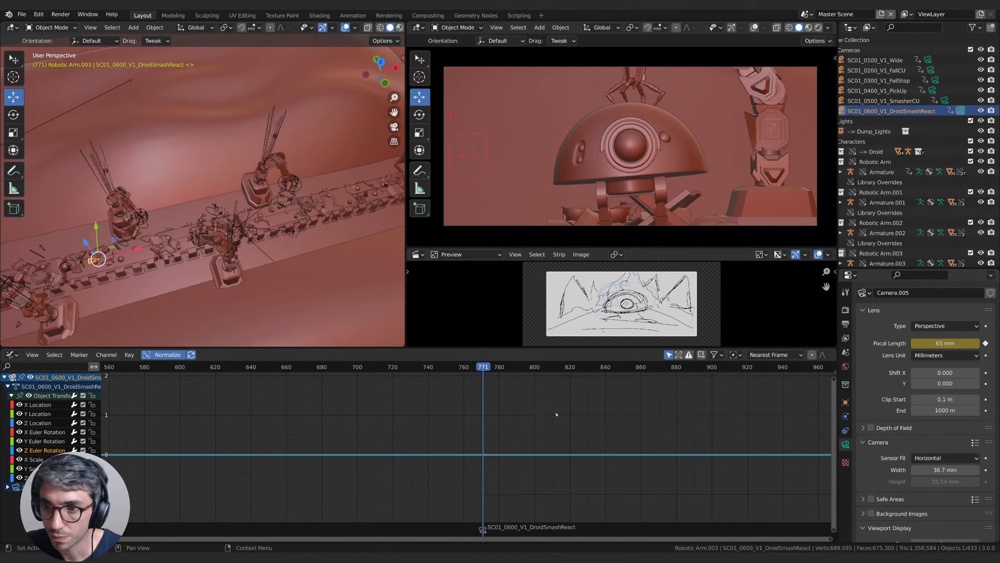
# Step: Keyframe the camera's focal length at 50 mm on frame 798 and make the selected keyframes' interpolation linear
pyautogui.moveTo(516, 369); pyautogui.dragTo(531, 370)
pyautogui.moveTo(934, 343); pyautogui.dragTo(954, 343)
pyautogui.press('i')
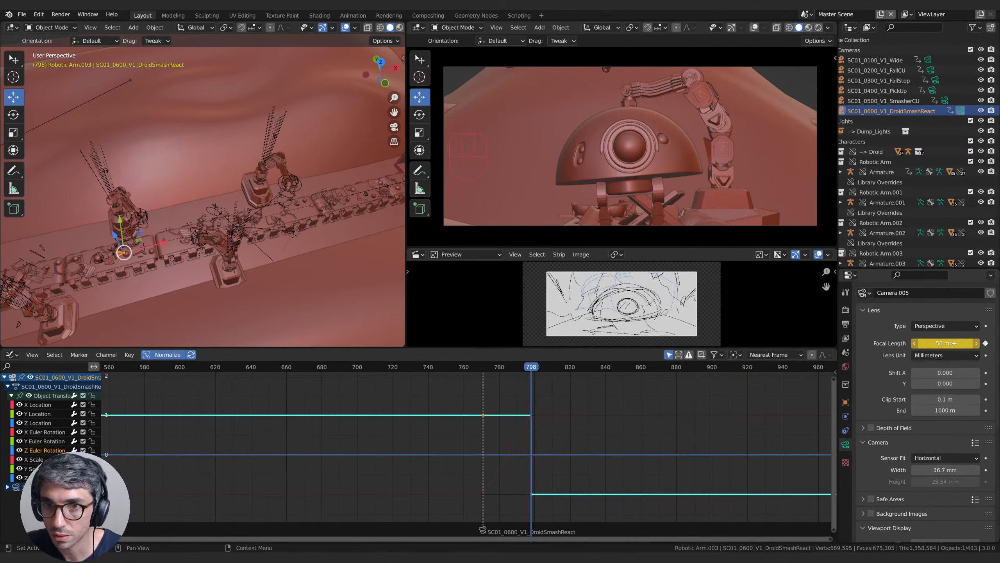
pyautogui.rightClick(510, 416)
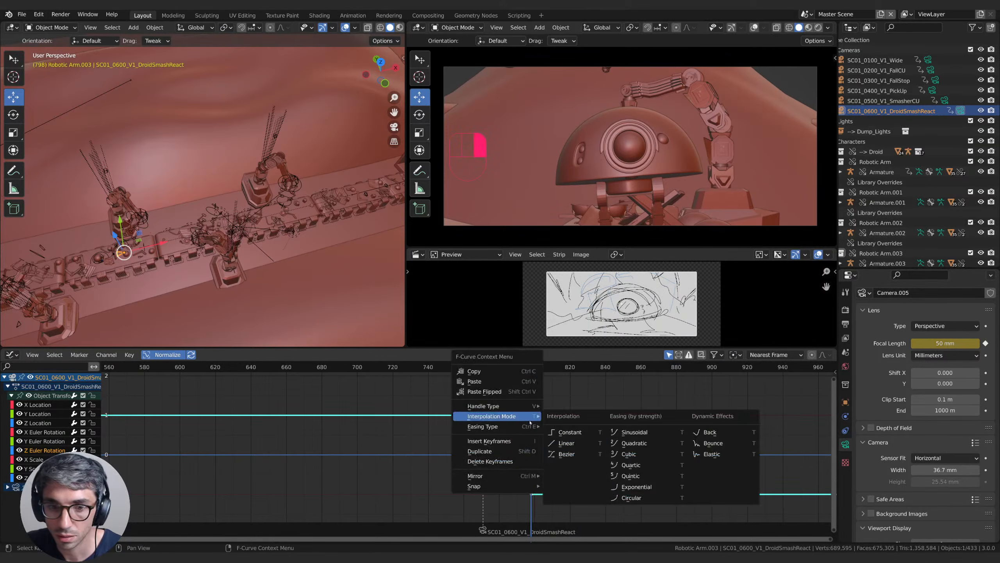
pyautogui.click(567, 443)
# Step: Replay the DroidSmashReact shot several times to judge the focal length change between frames 771 and 798
pyautogui.press('space')
pyautogui.press('space')
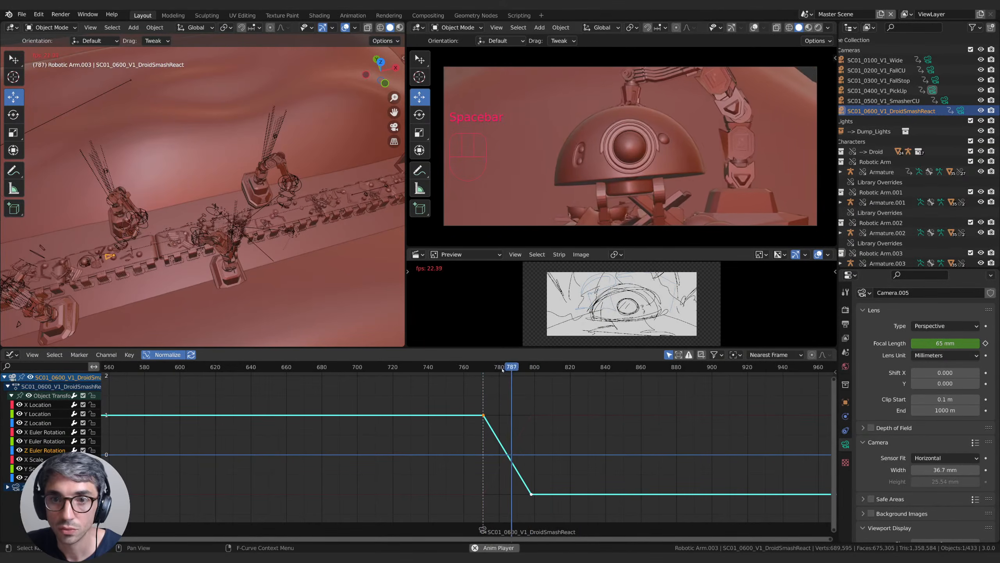
pyautogui.press('space')
pyautogui.press('space')
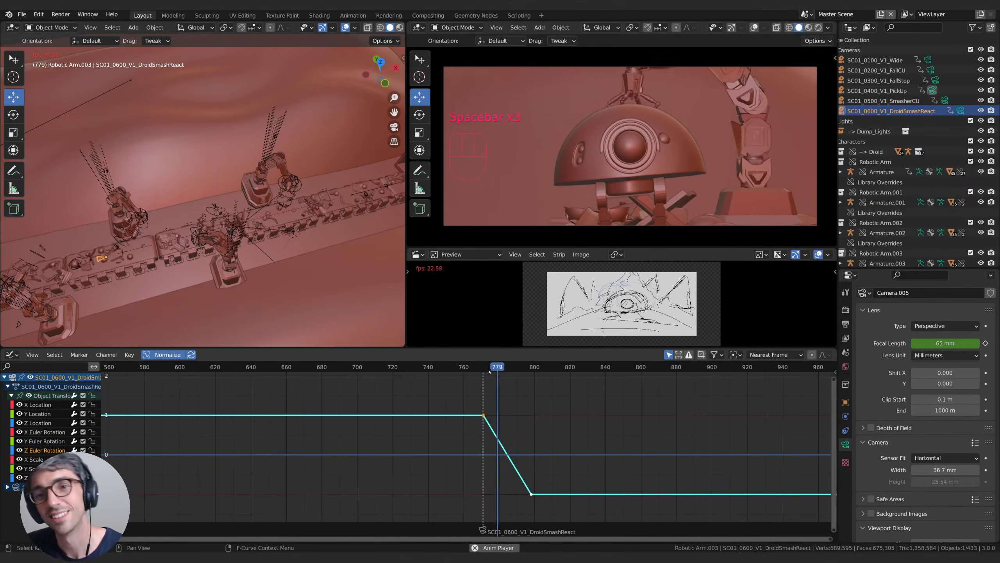
pyautogui.press('space')
pyautogui.press('space')
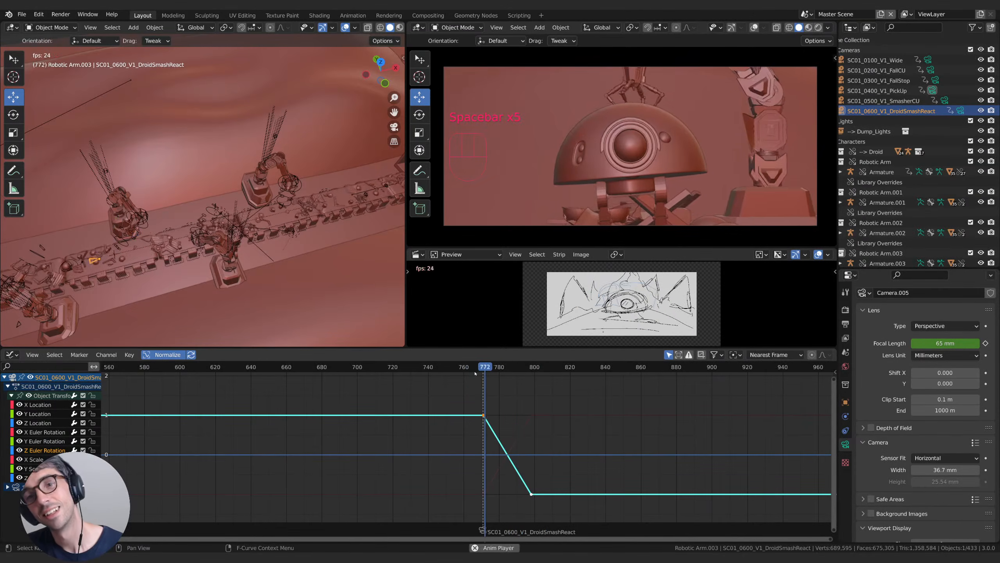
pyautogui.press('space')
pyautogui.press('space')
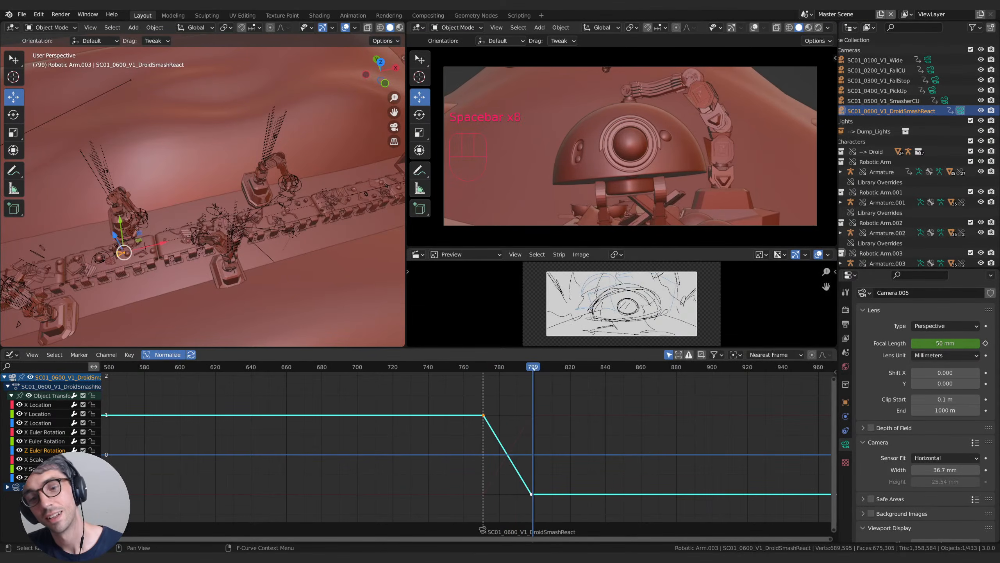
# Step: Try a 35 mm focal length for the DroidSmashReact camera at frame 798 and replay the shot
pyautogui.press('Left')
pyautogui.click(952, 343)
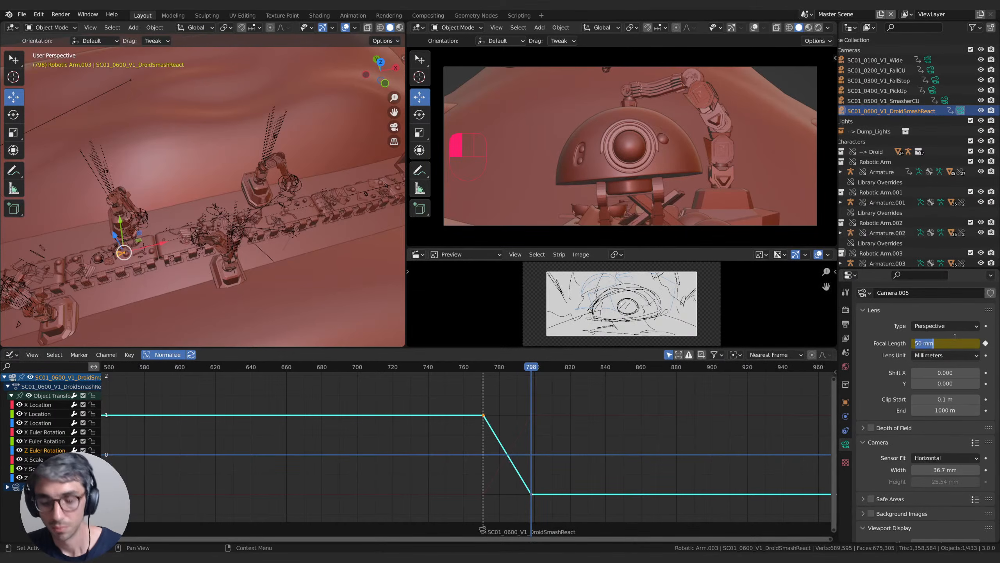
pyautogui.write('35')
pyautogui.press('Return')
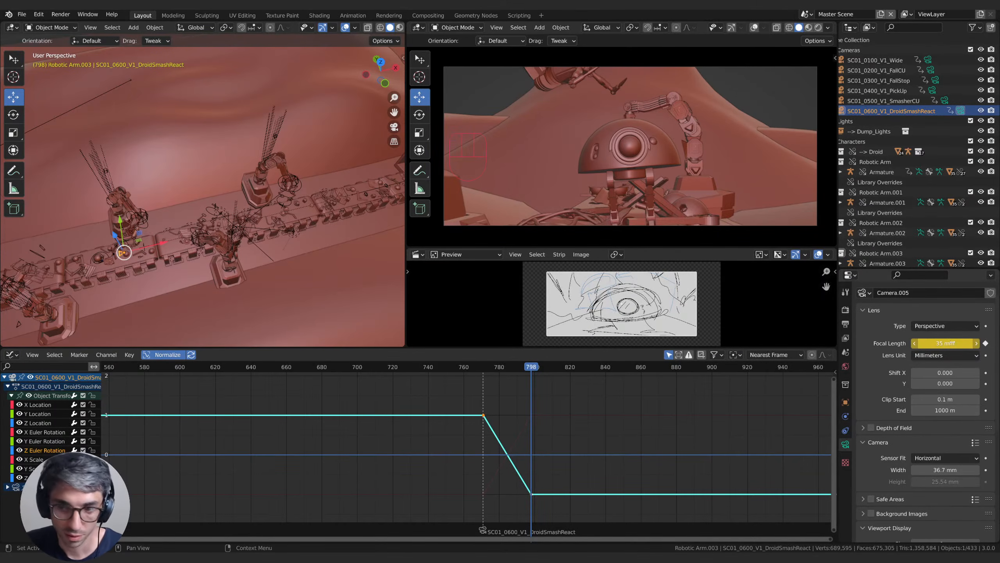
pyautogui.press('space')
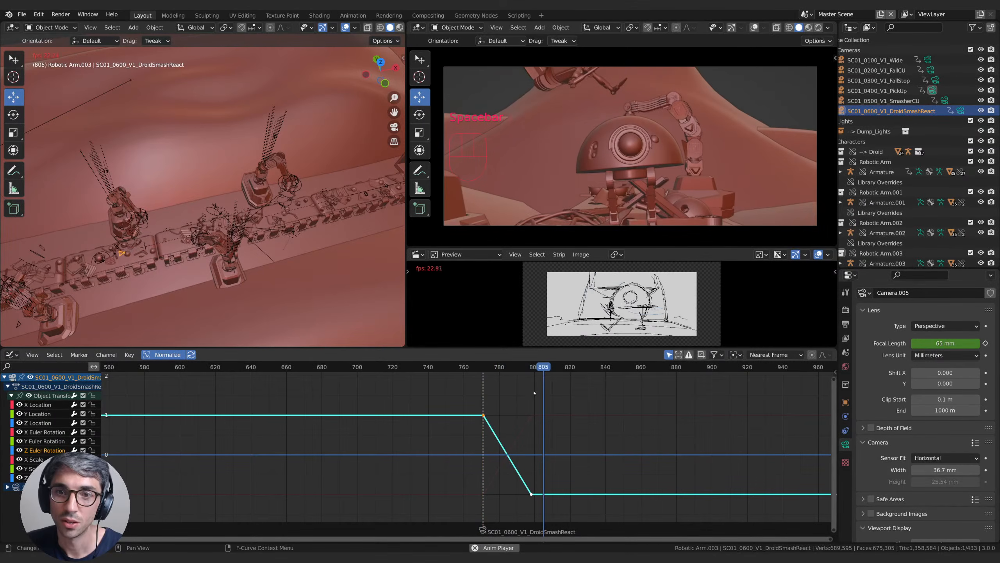
pyautogui.press('space')
# Step: Try a 52 mm focal length at frame 798, and restore it to 50 mm
pyautogui.moveTo(541, 368); pyautogui.dragTo(531, 369)
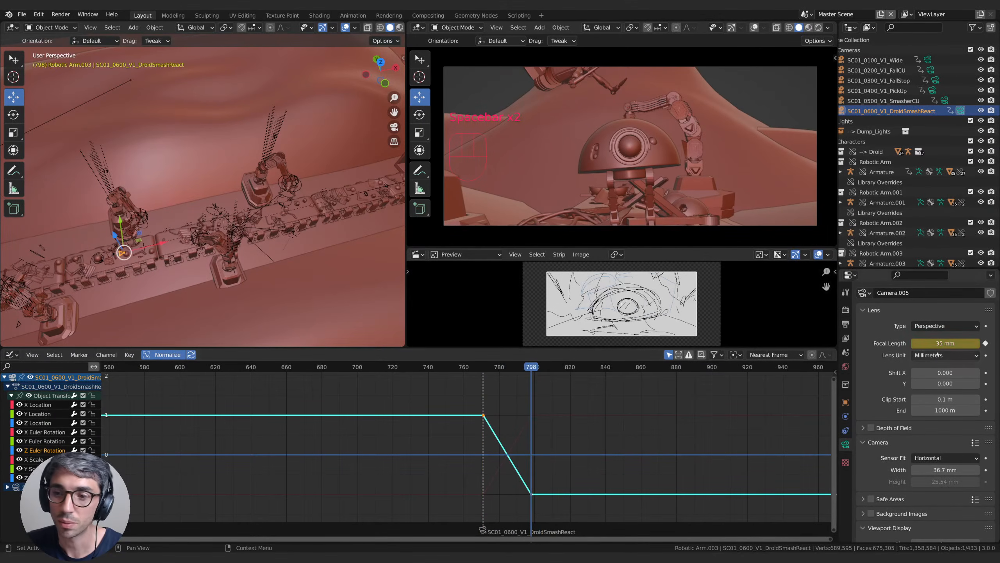
pyautogui.click(959, 339)
pyautogui.write('52')
pyautogui.press('Return')
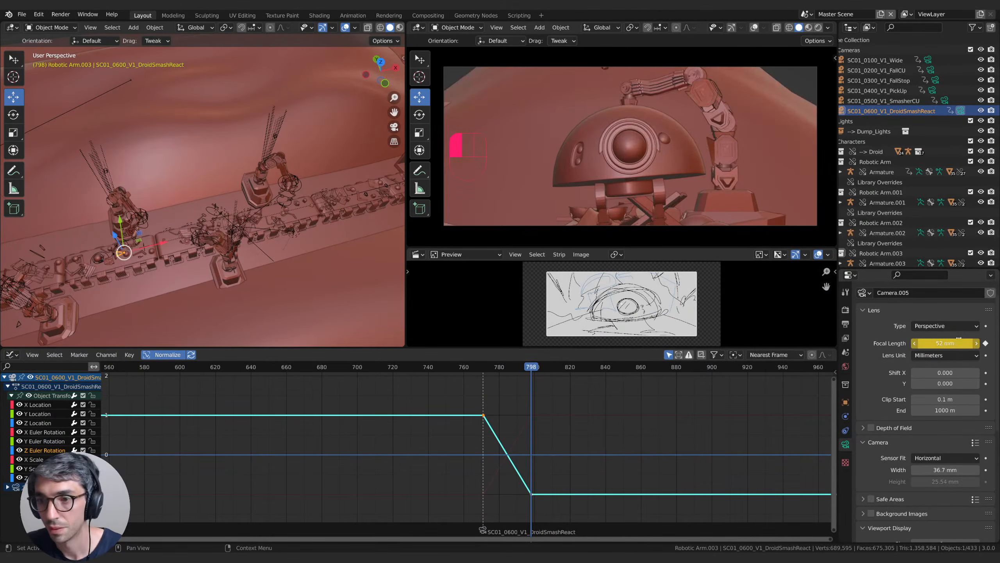
pyautogui.click(956, 339)
pyautogui.write('50')
pyautogui.press('Return')
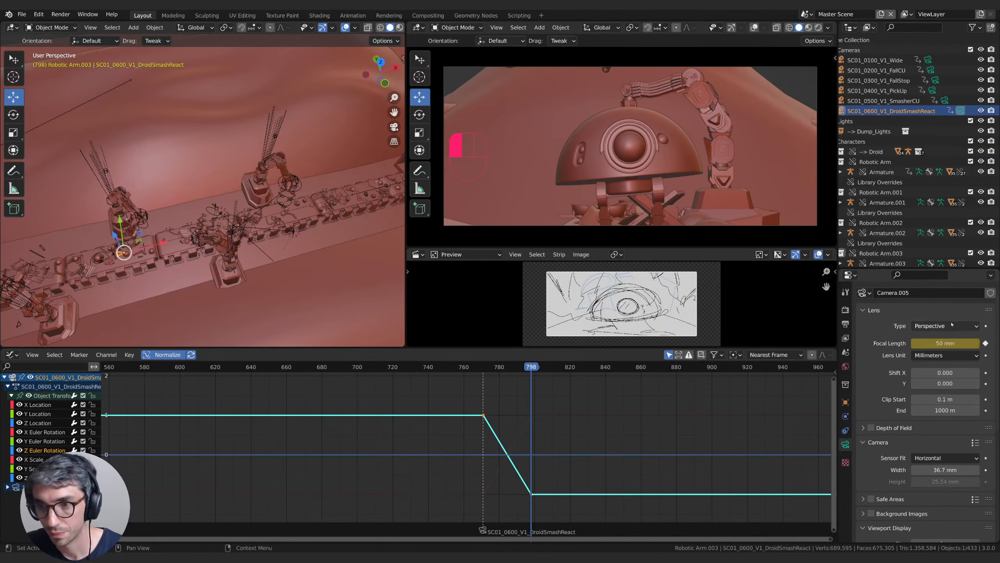
# Step: Replay the DroidSmashReact shot from before its cut and return to frame 798
pyautogui.press('space')
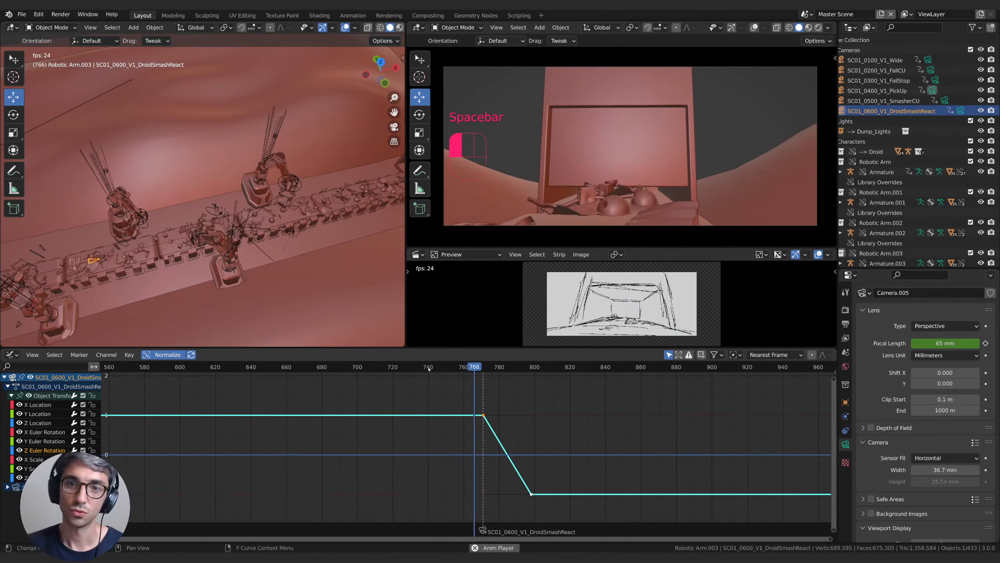
pyautogui.press('space')
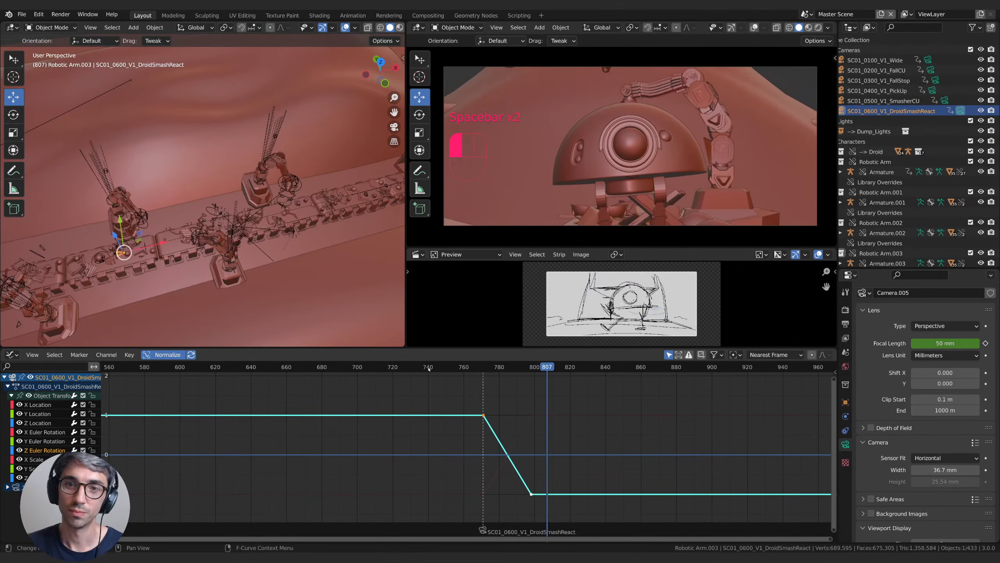
pyautogui.moveTo(547, 367); pyautogui.dragTo(532, 396)
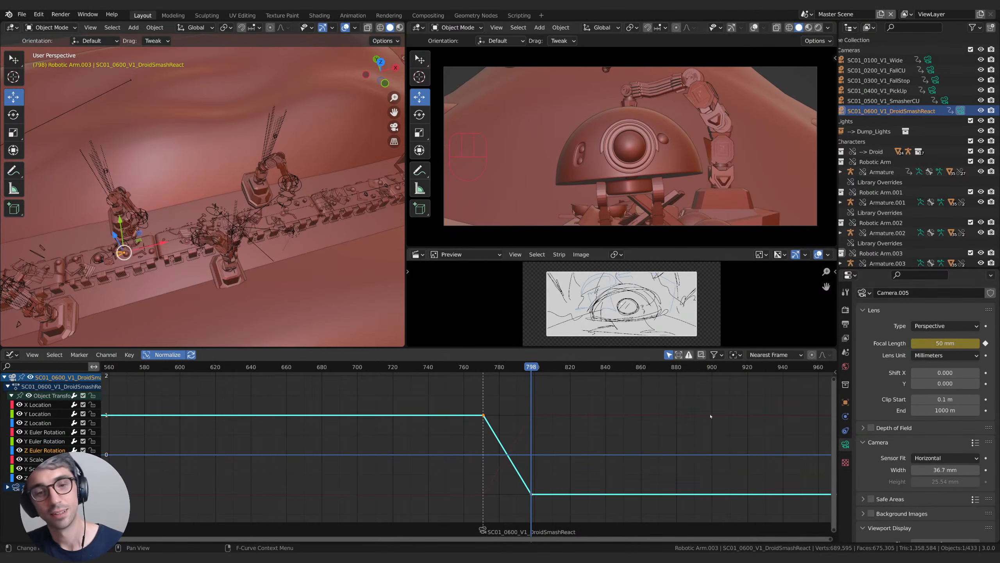
# Step: Switch the Graph Editor area to the Timeline editor
pyautogui.scroll(-3, 595, 400)
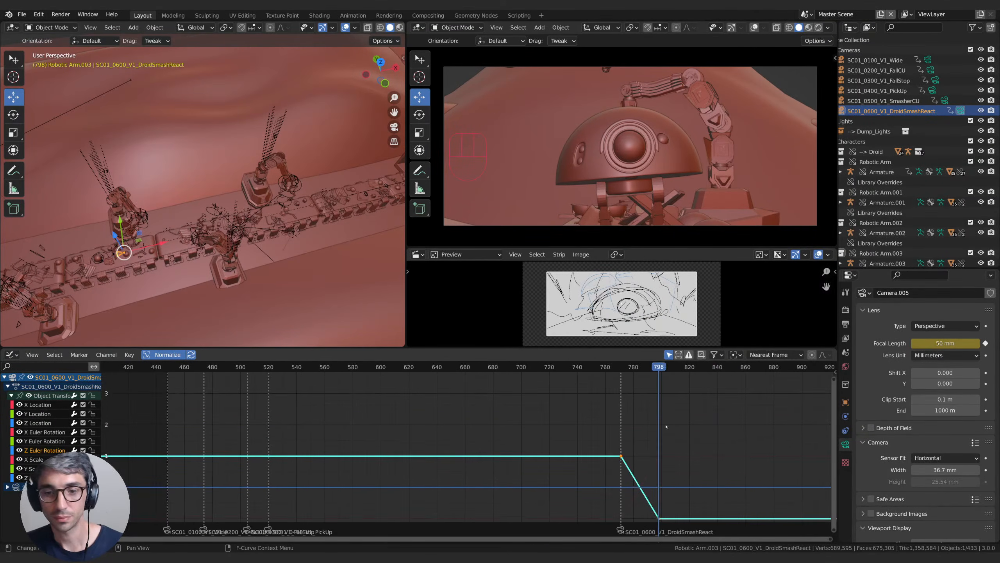
pyautogui.click(418, 254)
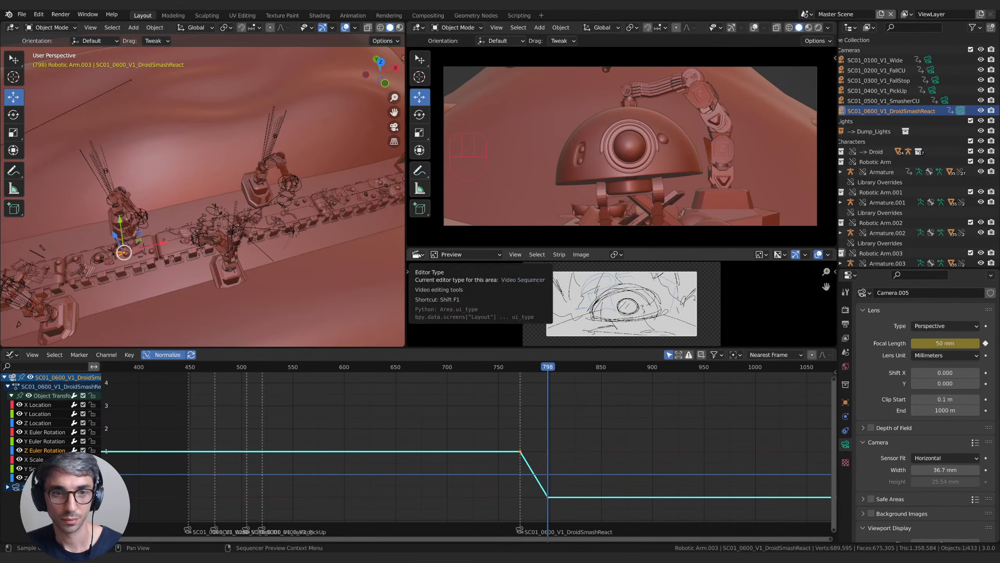
pyautogui.click(12, 354)
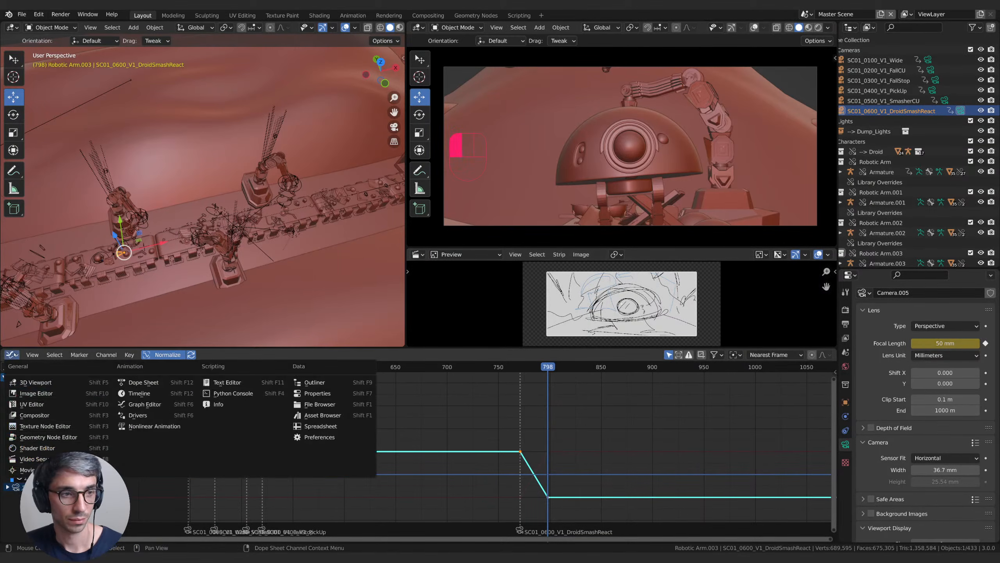
pyautogui.hotkey('ctrl', 'Tab')
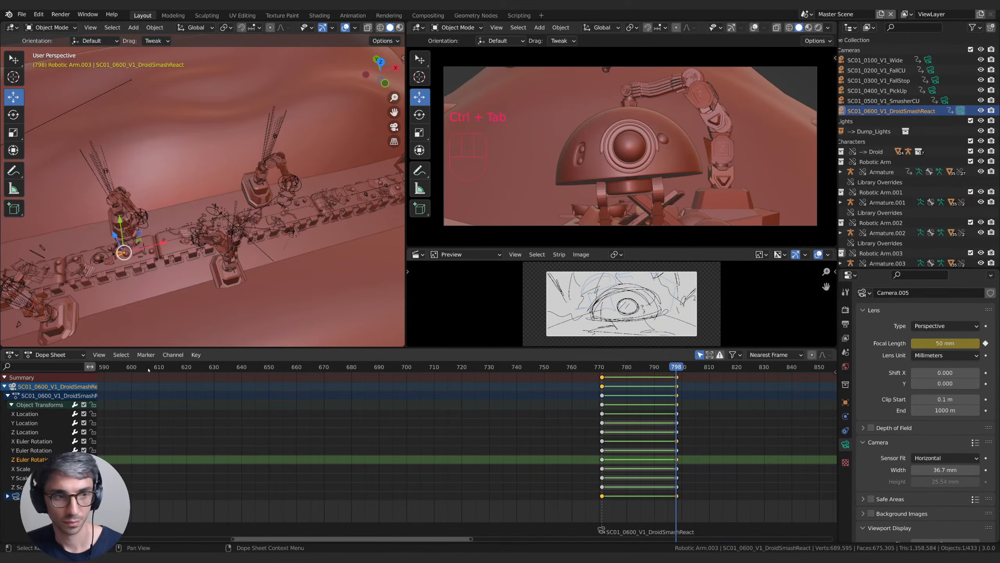
pyautogui.click(11, 355)
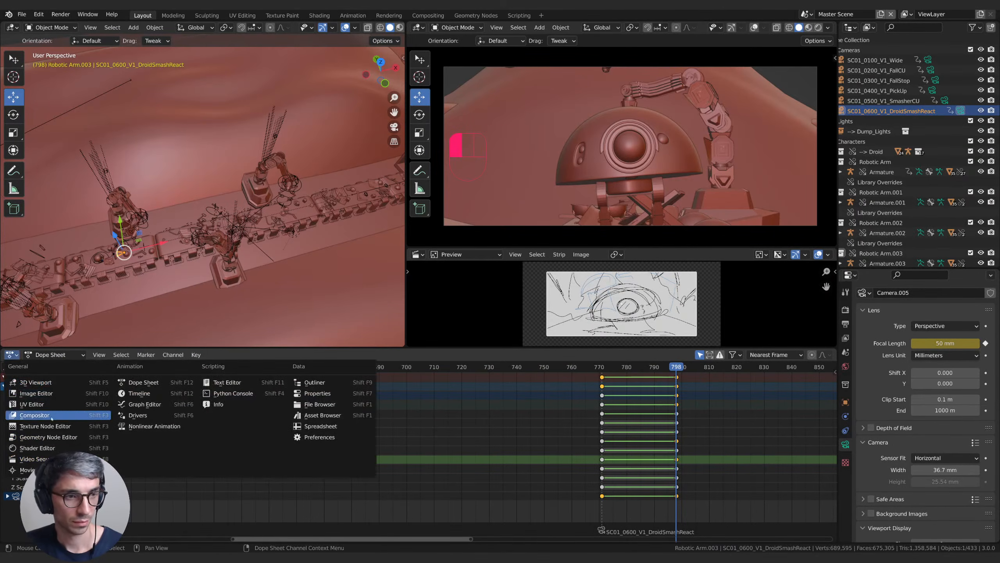
pyautogui.click(139, 393)
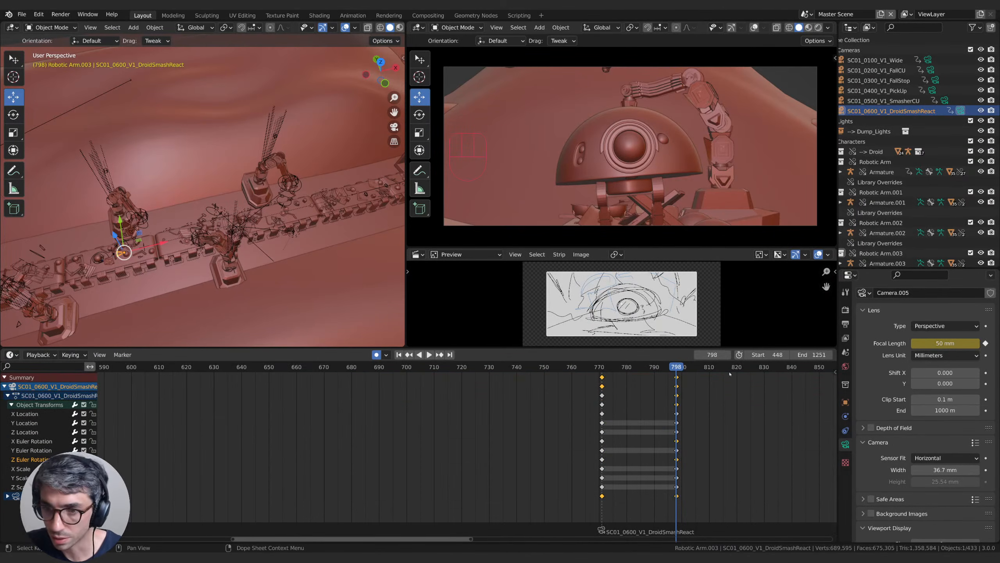
# Step: Set the scene's end frame to 798
pyautogui.click(822, 355)
pyautogui.write('798')
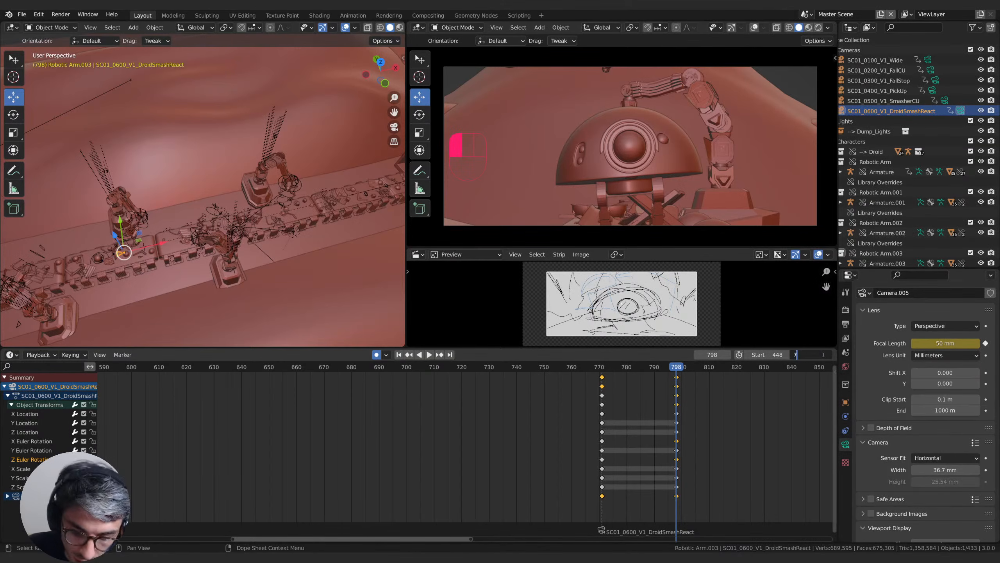
pyautogui.press('Return')
# Step: Play the blocked-out sequence in a loop over the shortened frame range to review all camera shots
pyautogui.click(489, 366)
pyautogui.press('space')
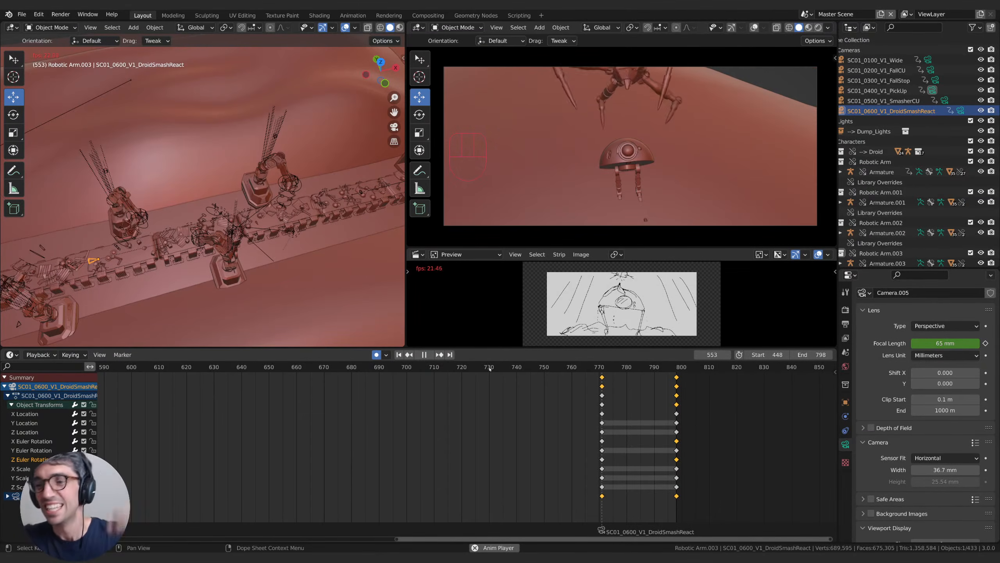
pyautogui.press('space')
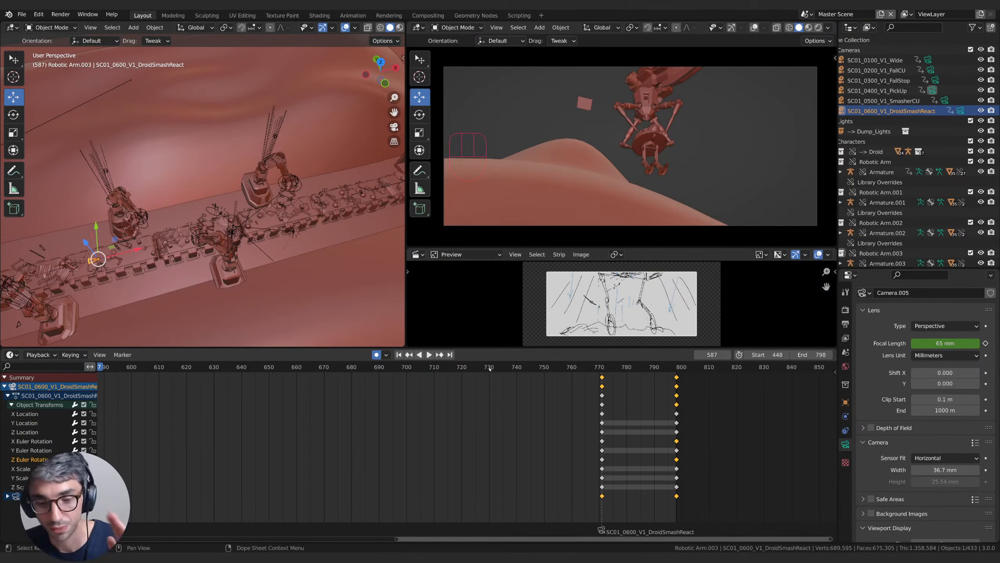
pyautogui.scroll(4, 600, 376)
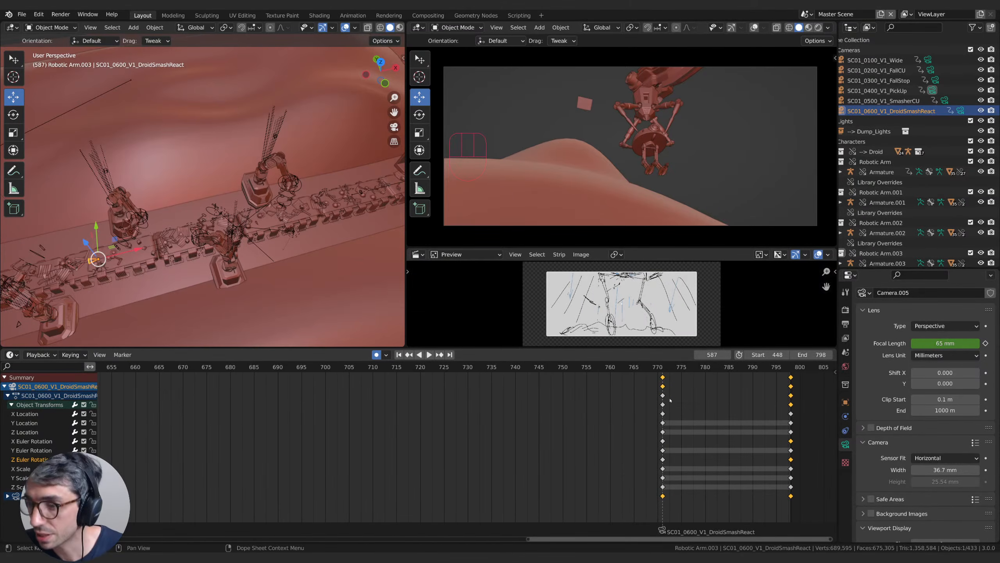
pyautogui.moveTo(673, 401); pyautogui.dragTo(605, 407, button='middle')
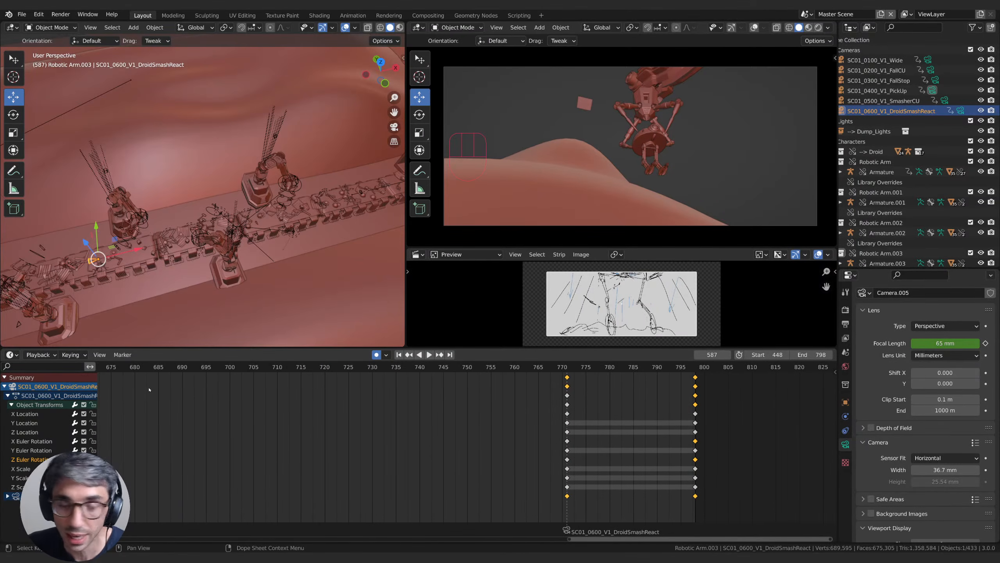